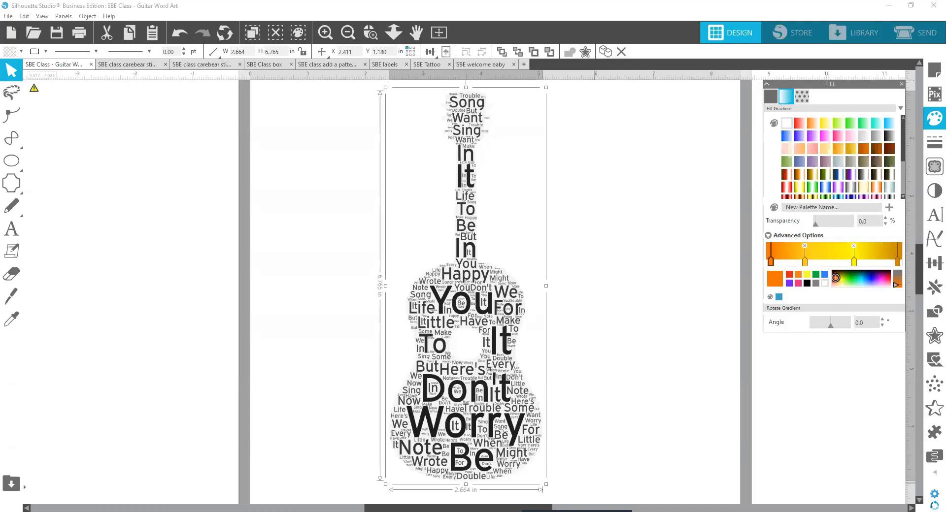
Switch to the web browser and bring up the WordArt editor with the "Guitar Don't worry be happy" design.
{"action": "key", "text": "alt+Tab"}
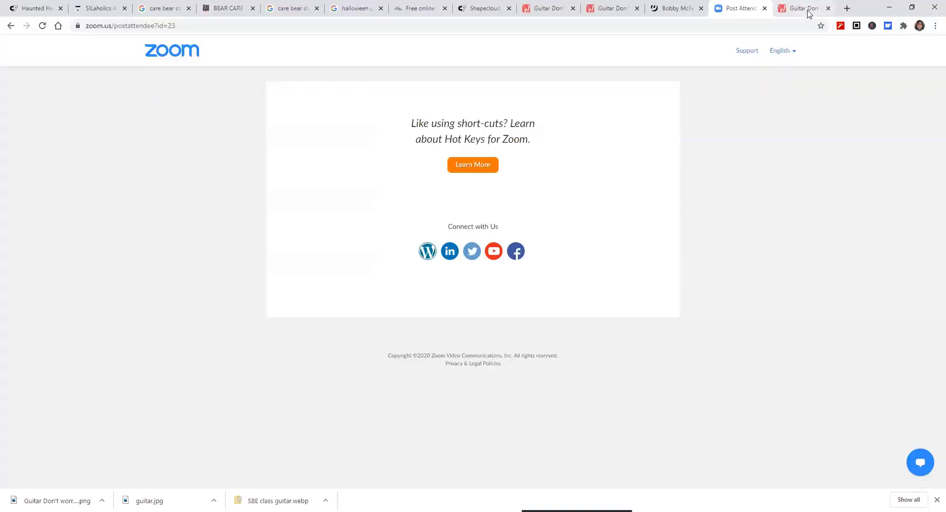
{"action": "left_click", "coordinate": [811, 9]}
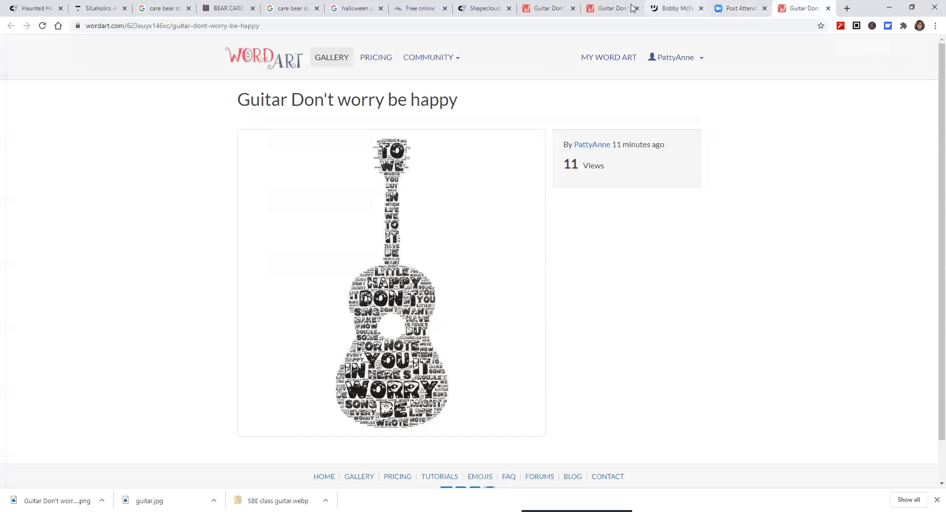
{"action": "left_click", "coordinate": [681, 8]}
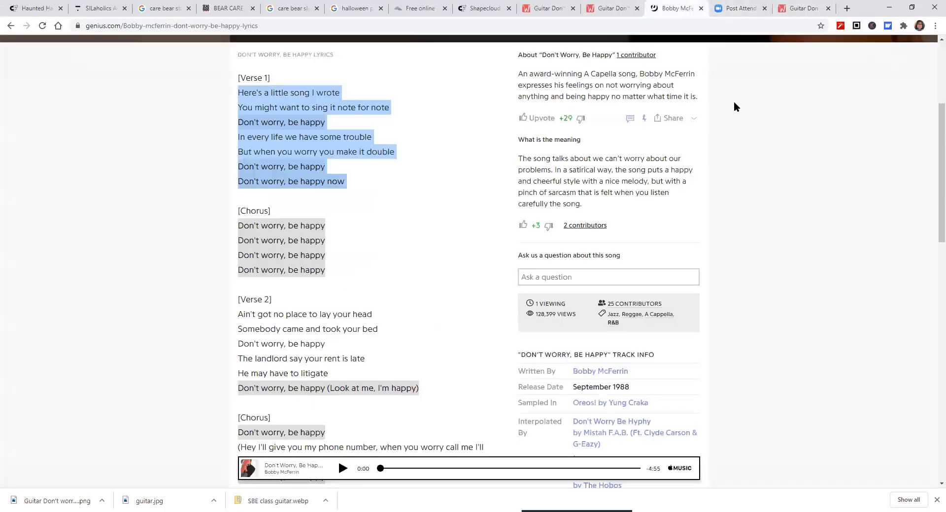
{"action": "left_click", "coordinate": [604, 9]}
{"action": "left_click", "coordinate": [542, 10]}
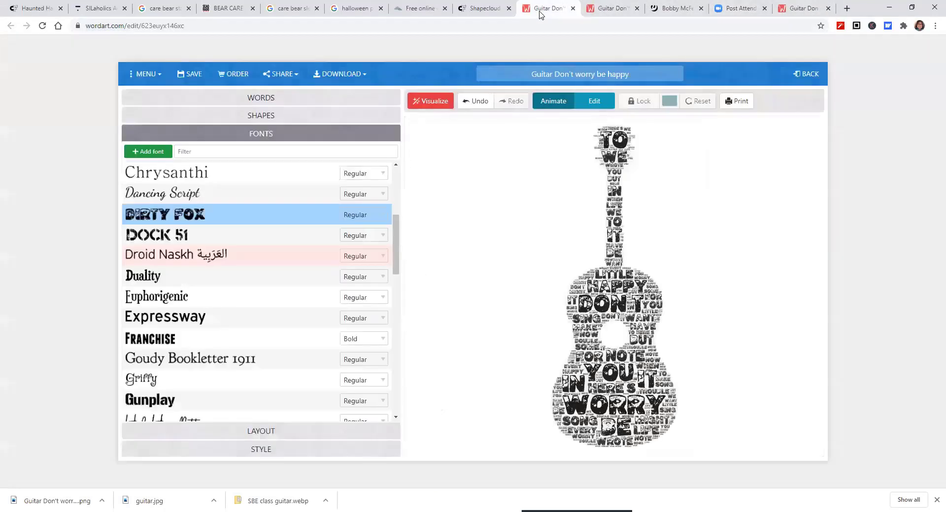
{"action": "left_click", "coordinate": [191, 27]}
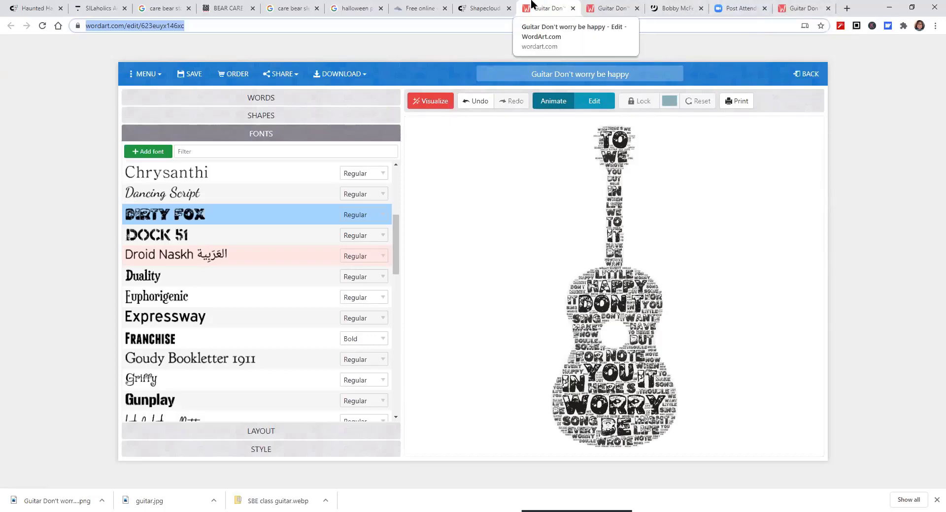
Switch to the WordClouds.com page, give the word cloud the apple shape, and inspect the redrawn cloud.
{"action": "left_click", "coordinate": [404, 13]}
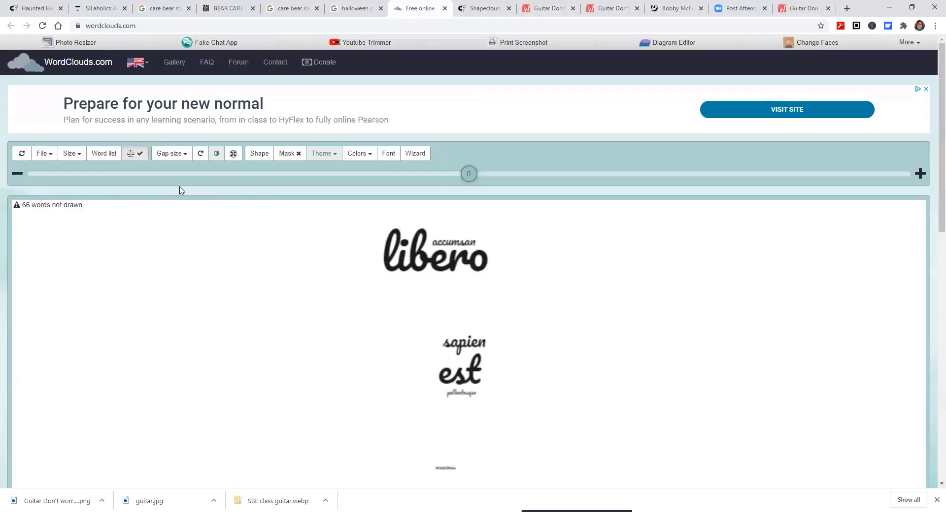
{"action": "left_click", "coordinate": [258, 153]}
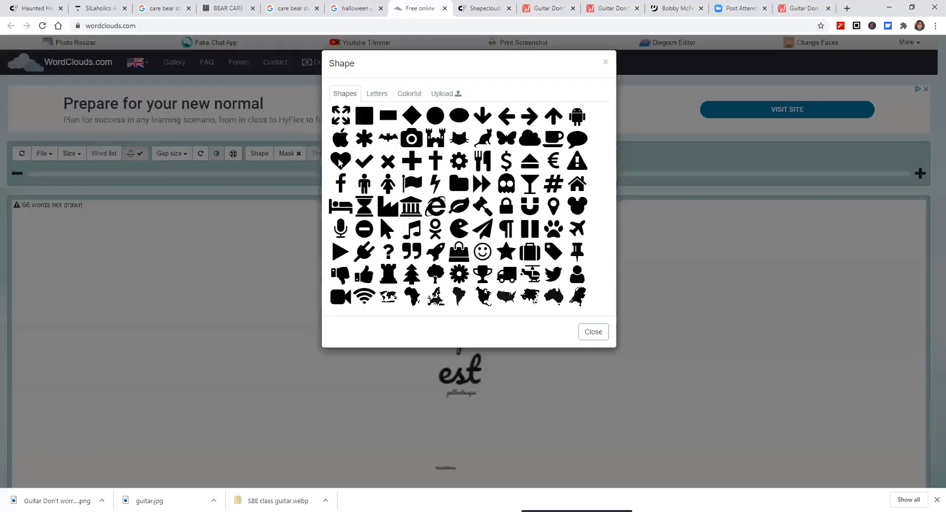
{"action": "left_click", "coordinate": [341, 142]}
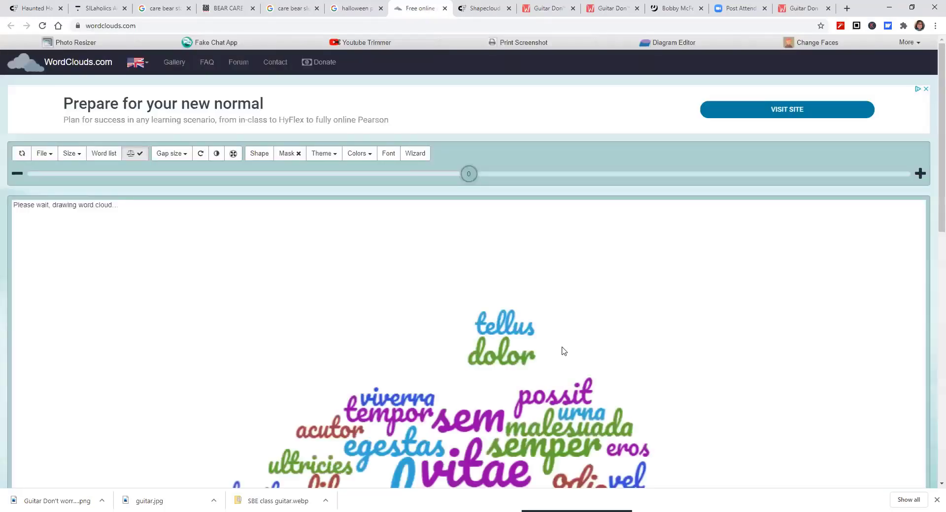
{"action": "scroll", "coordinate": [861, 297], "scroll_direction": "down", "scroll_amount": 1}
{"action": "scroll", "coordinate": [861, 297], "scroll_direction": "up", "scroll_amount": 1}
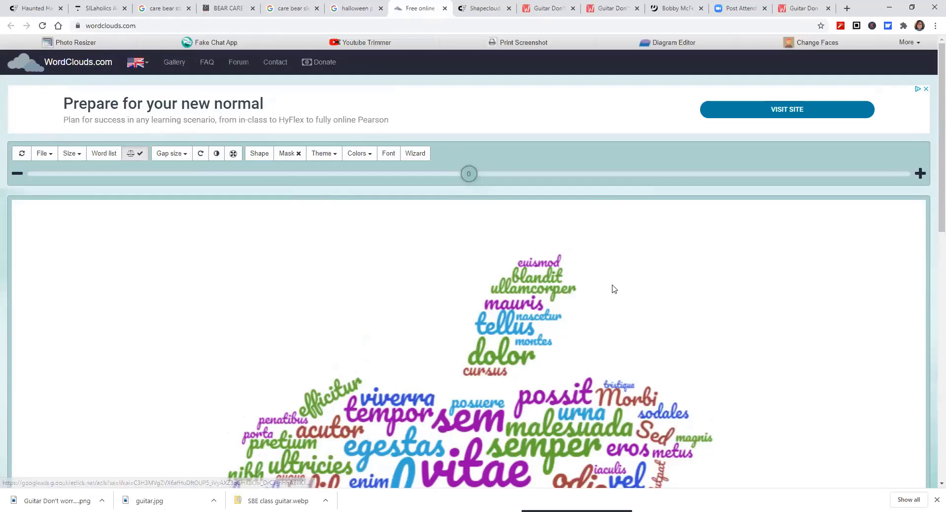
{"action": "scroll", "coordinate": [713, 329], "scroll_direction": "down", "scroll_amount": 7}
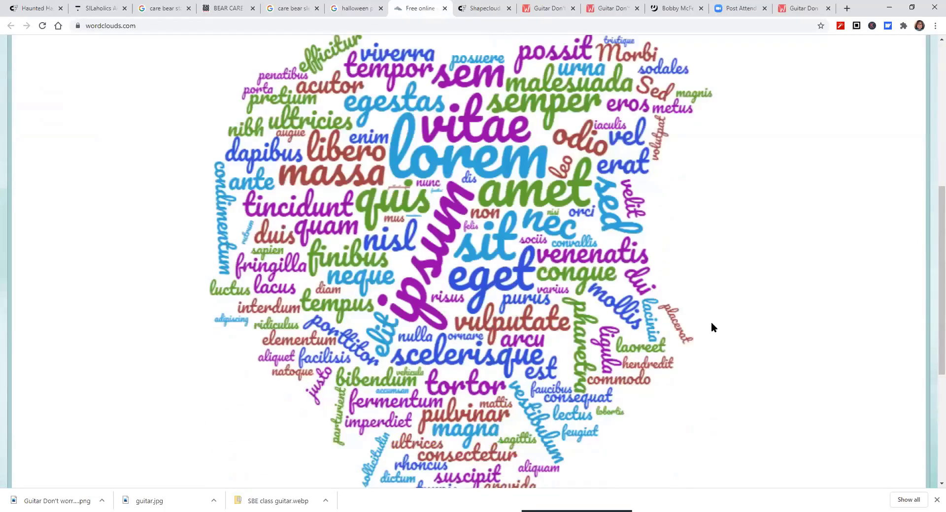
{"action": "scroll", "coordinate": [711, 322], "scroll_direction": "up", "scroll_amount": 6}
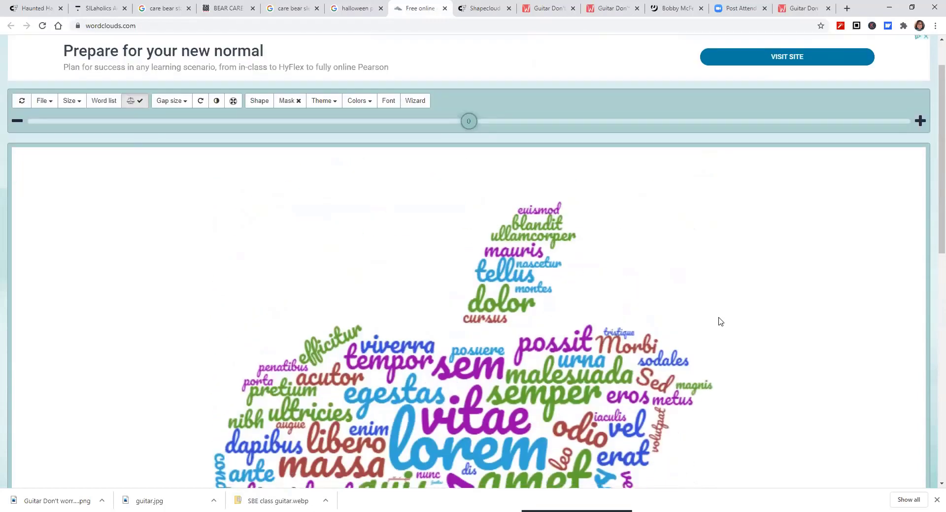
{"action": "scroll", "coordinate": [720, 321], "scroll_direction": "up", "scroll_amount": 1}
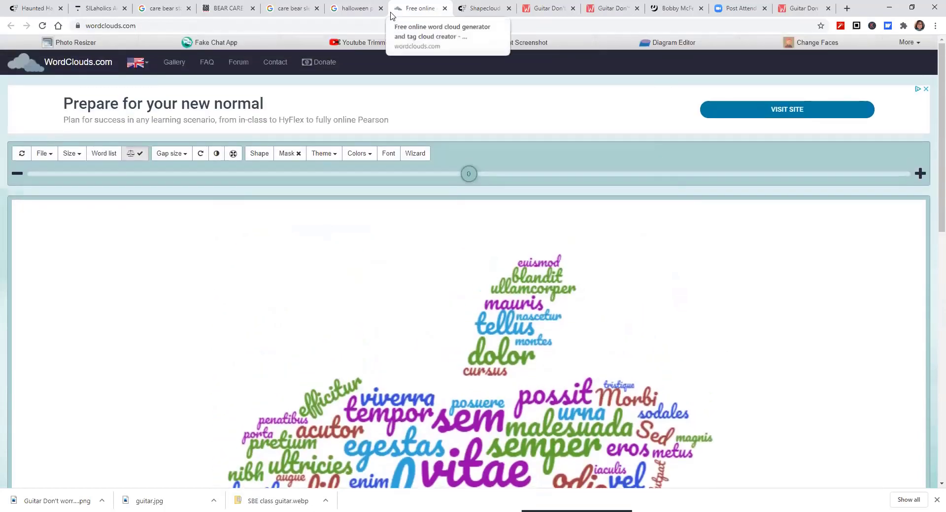
Examine the word, shape, font and color options of the ShapeCloud generator on Creative Fabrica.
{"action": "left_click", "coordinate": [481, 10]}
{"action": "scroll", "coordinate": [683, 288], "scroll_direction": "down", "scroll_amount": 2}
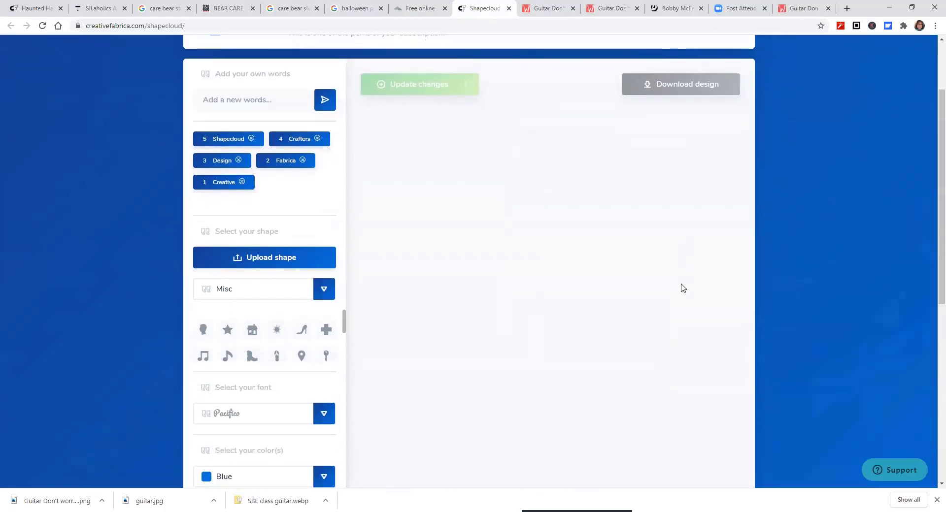
{"action": "scroll", "coordinate": [681, 288], "scroll_direction": "up", "scroll_amount": 2}
{"action": "scroll", "coordinate": [679, 289], "scroll_direction": "down", "scroll_amount": 1}
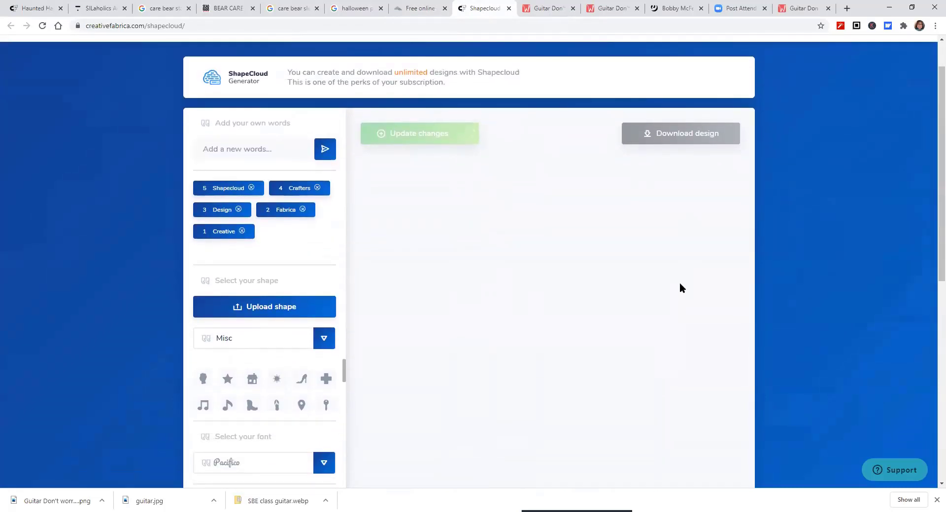
{"action": "scroll", "coordinate": [680, 287], "scroll_direction": "down", "scroll_amount": 1}
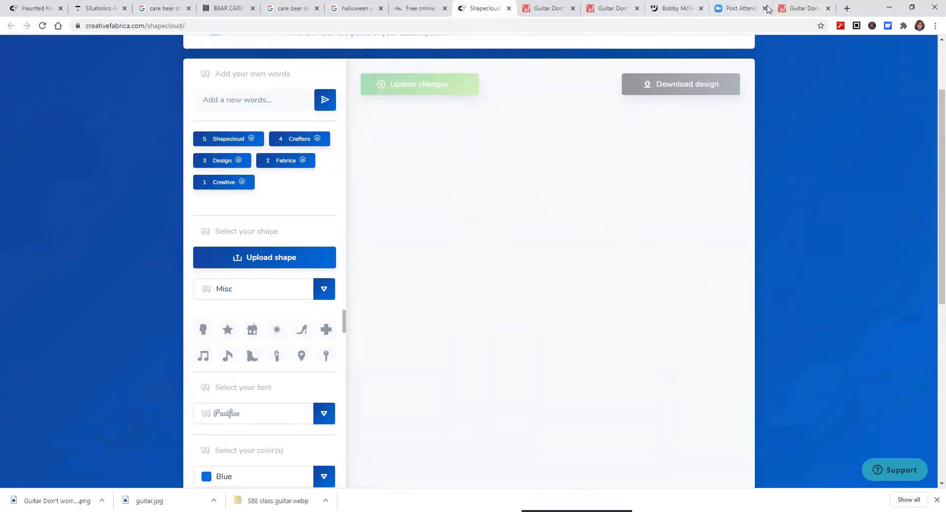
Check the published guitar design pages on WordArt and return to the design's editor.
{"action": "left_click", "coordinate": [793, 8]}
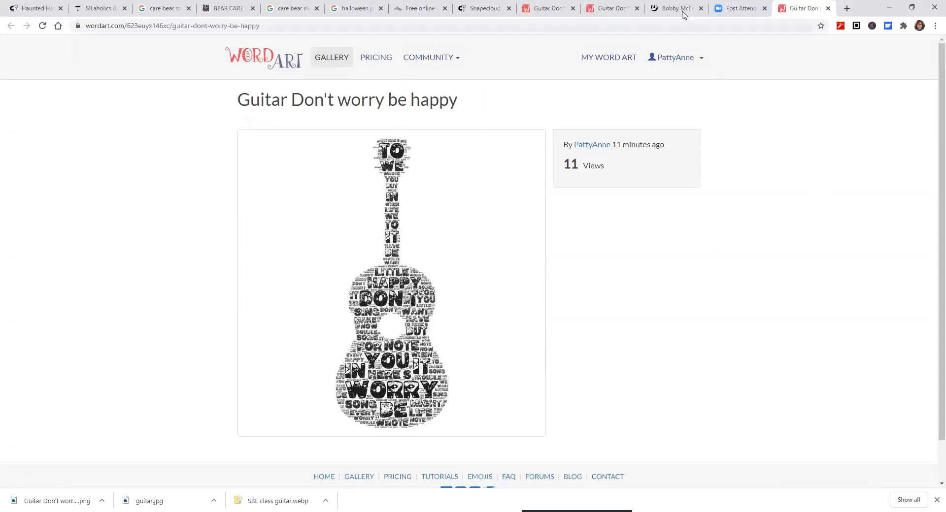
{"action": "left_click", "coordinate": [605, 9]}
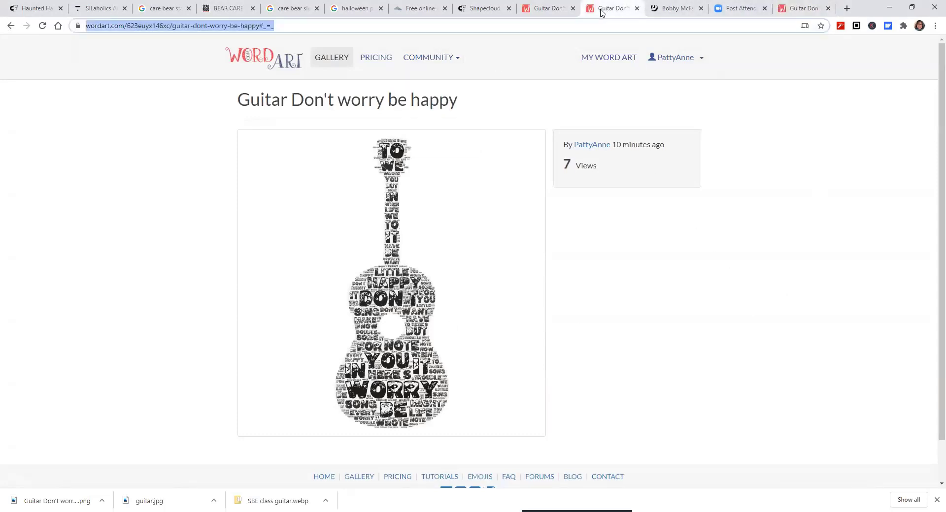
{"action": "left_click", "coordinate": [560, 10]}
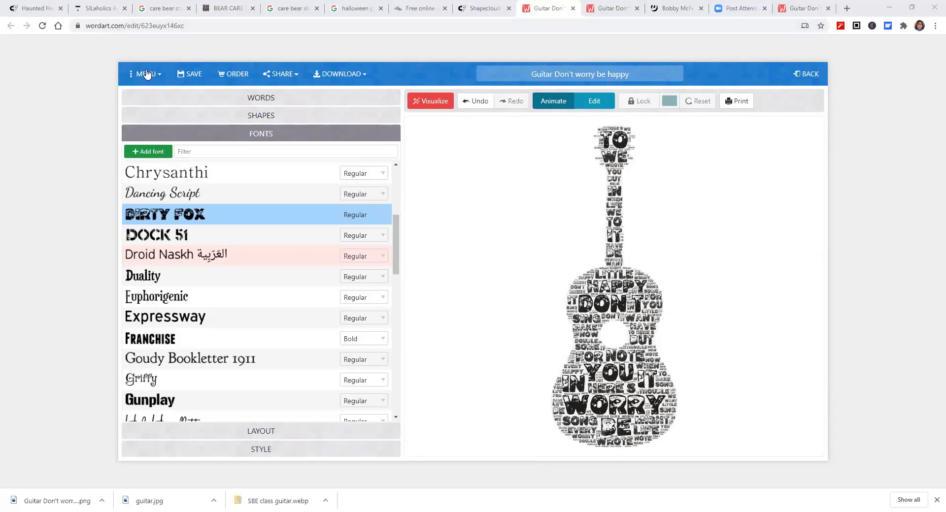
Browse the Birthday, Baby and Animals shape categories and select the electric guitar shape in the Music category.
{"action": "left_click", "coordinate": [273, 119]}
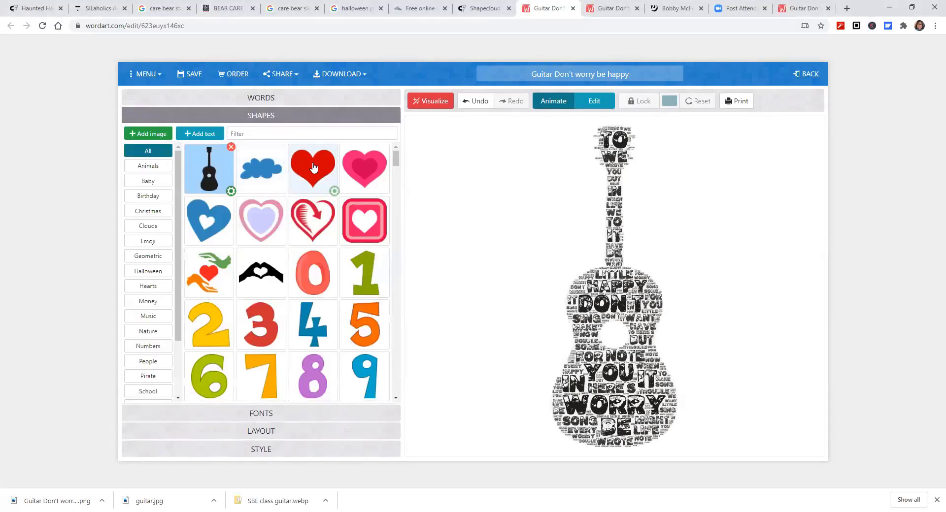
{"action": "left_click", "coordinate": [144, 196]}
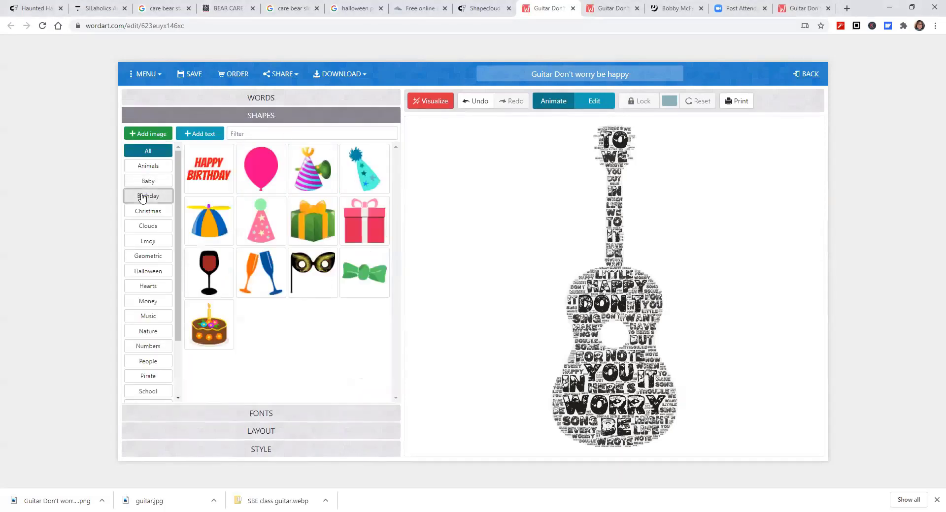
{"action": "left_click", "coordinate": [149, 182]}
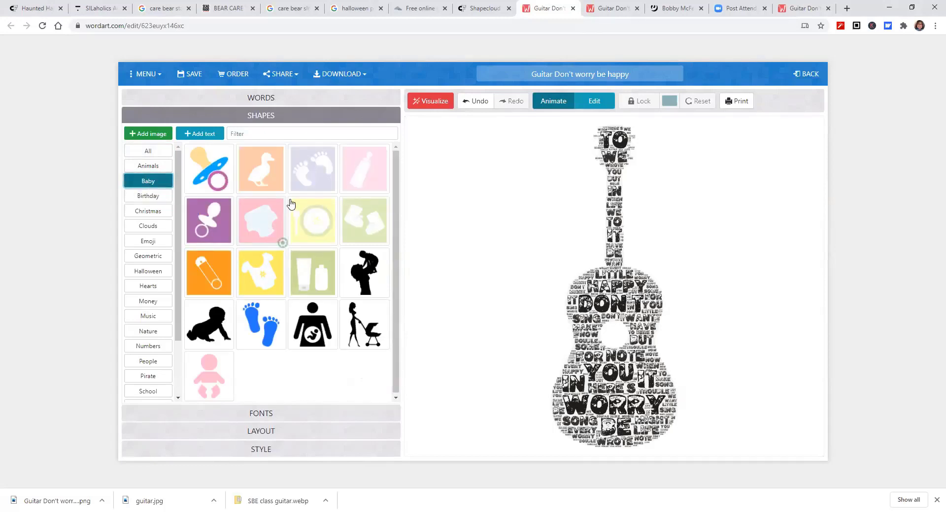
{"action": "left_click", "coordinate": [302, 177]}
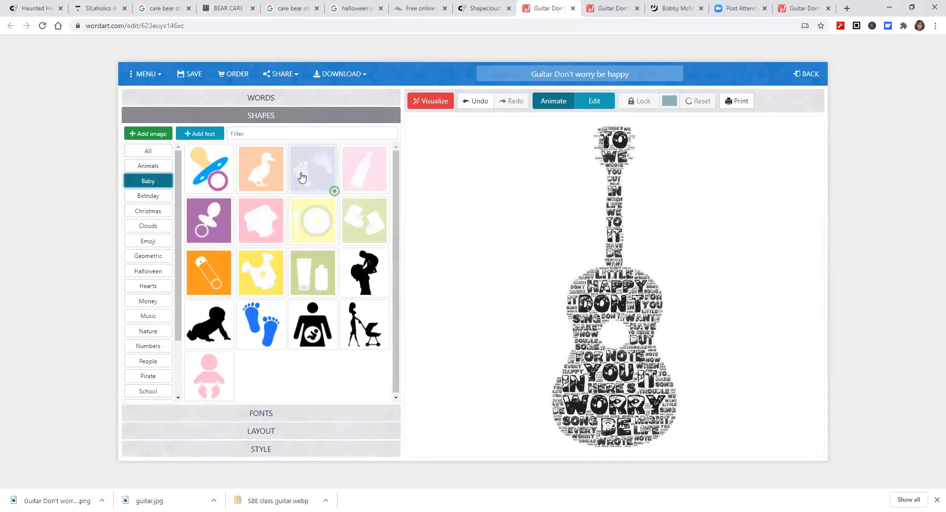
{"action": "left_click", "coordinate": [148, 166]}
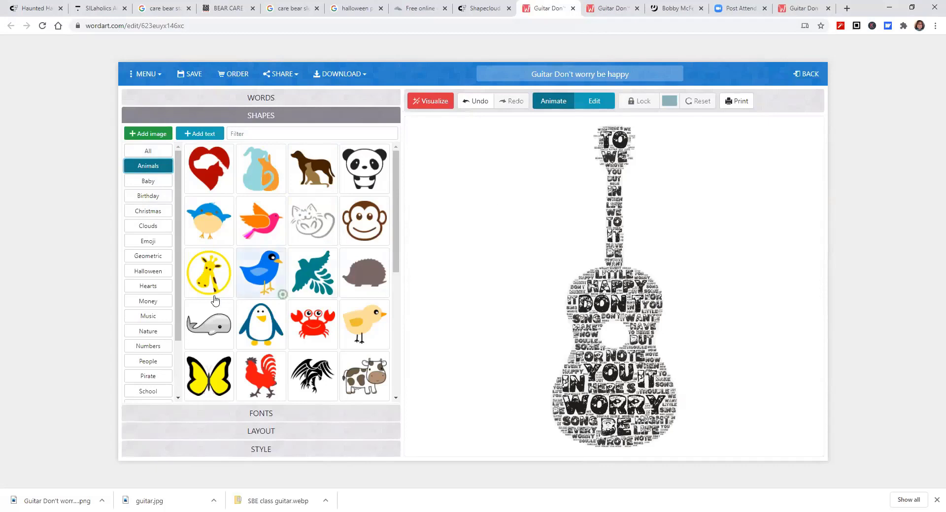
{"action": "left_click", "coordinate": [147, 317]}
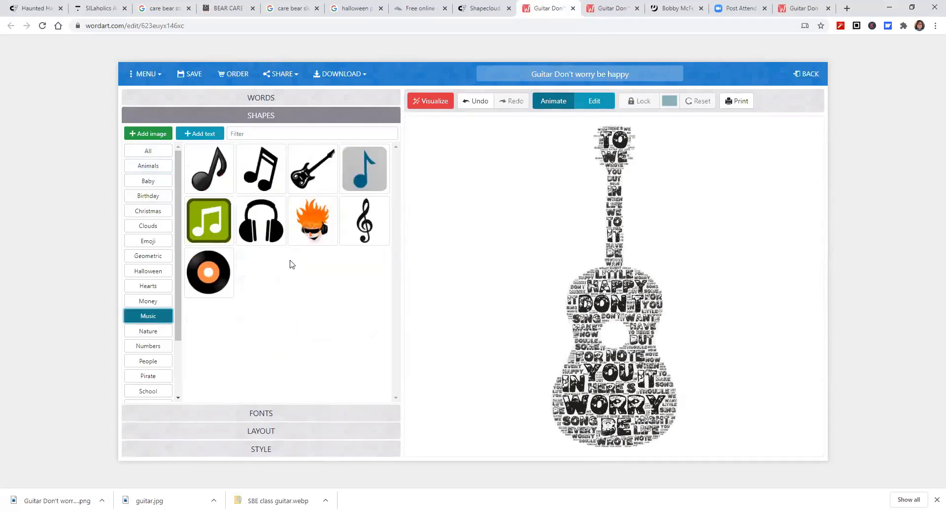
{"action": "left_click", "coordinate": [326, 183]}
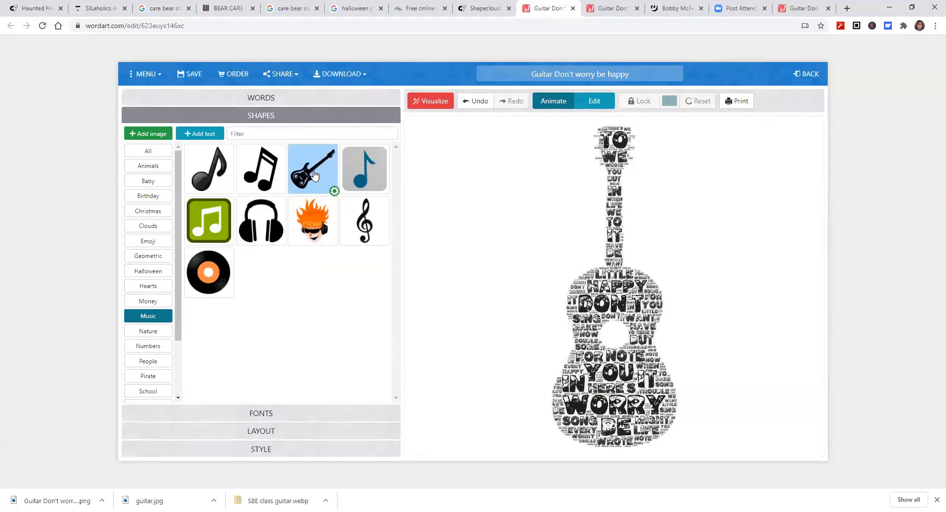
Open the dialog for adding a custom shape image, and search Google for "saxophone" in a new browser tab.
{"action": "left_click", "coordinate": [151, 135]}
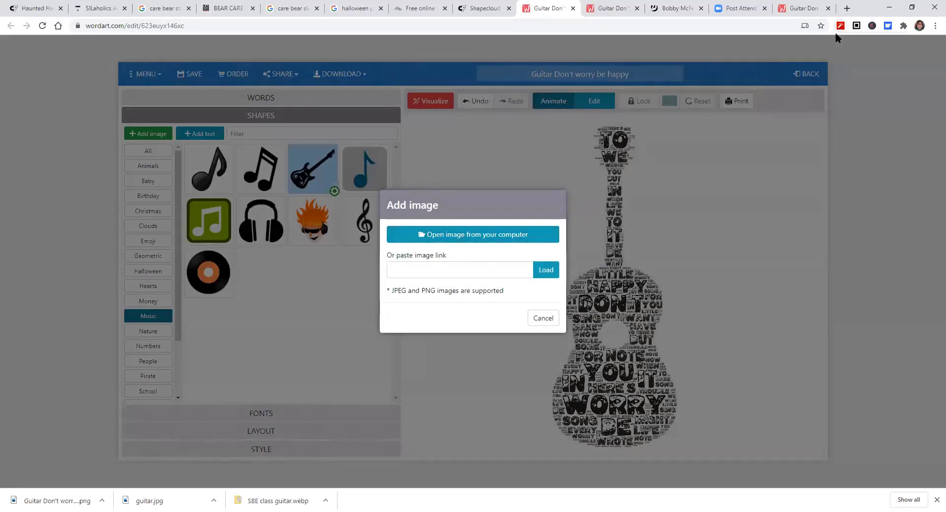
{"action": "left_click", "coordinate": [847, 9]}
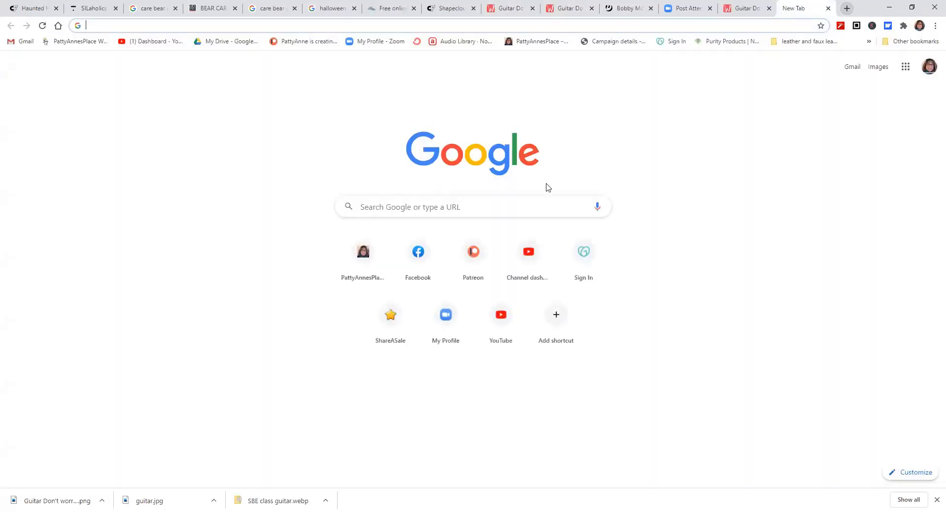
{"action": "left_click", "coordinate": [352, 452]}
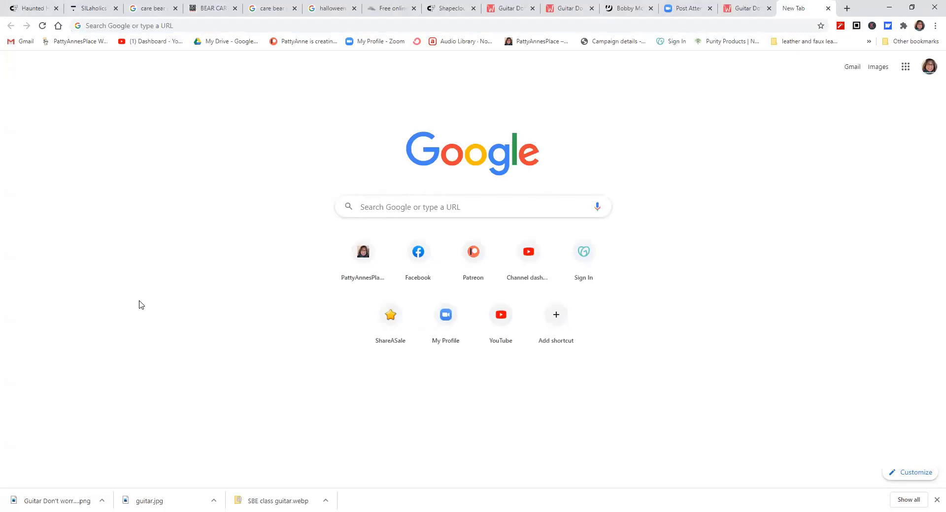
{"action": "left_click", "coordinate": [460, 205]}
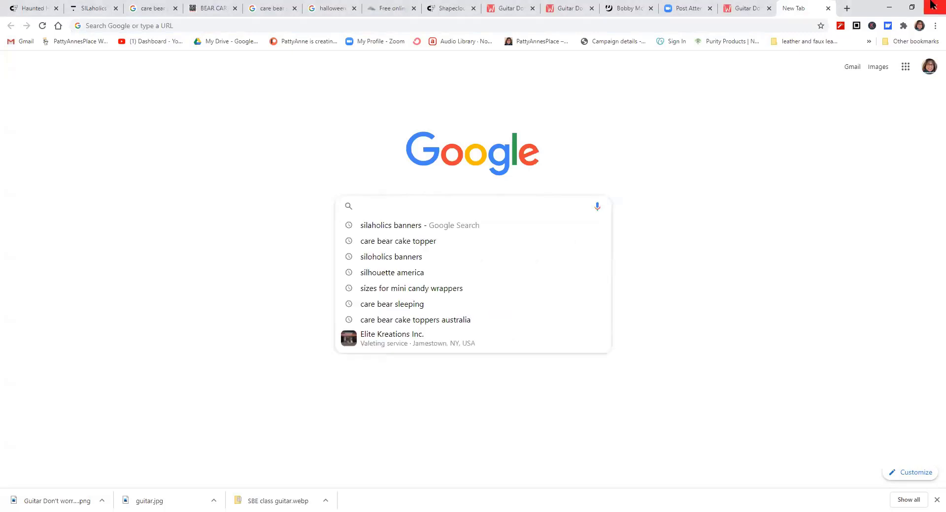
{"action": "type", "text": "sasx"}
{"action": "key", "text": "BackSpace"}
{"action": "key", "text": "BackSpace"}
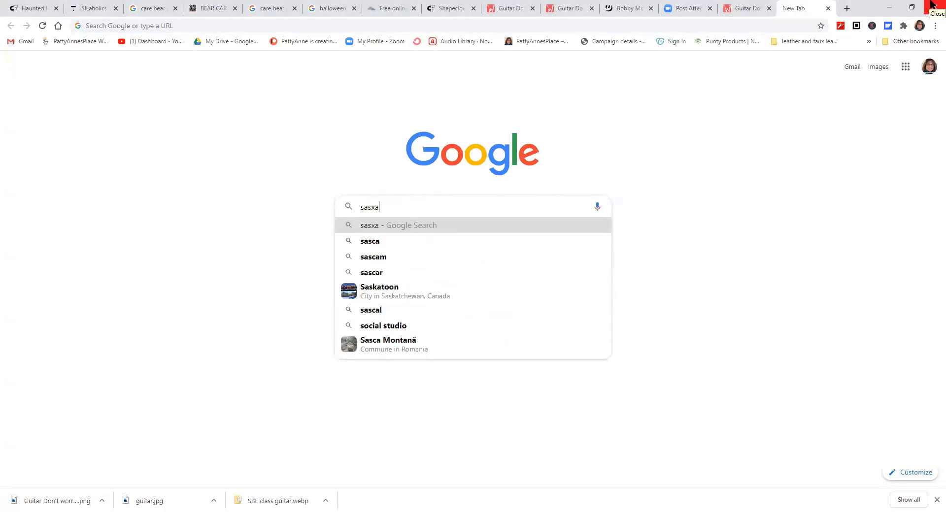
{"action": "type", "text": "xa"}
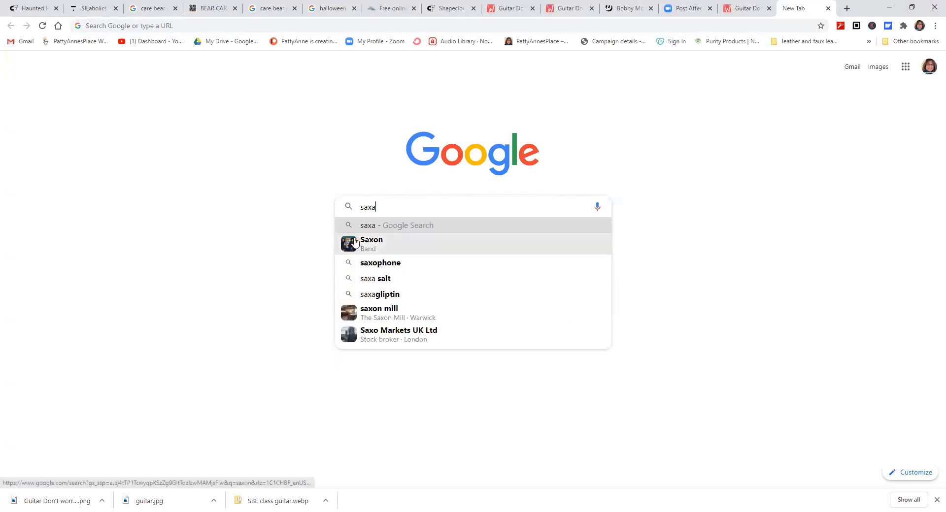
{"action": "left_click", "coordinate": [380, 264]}
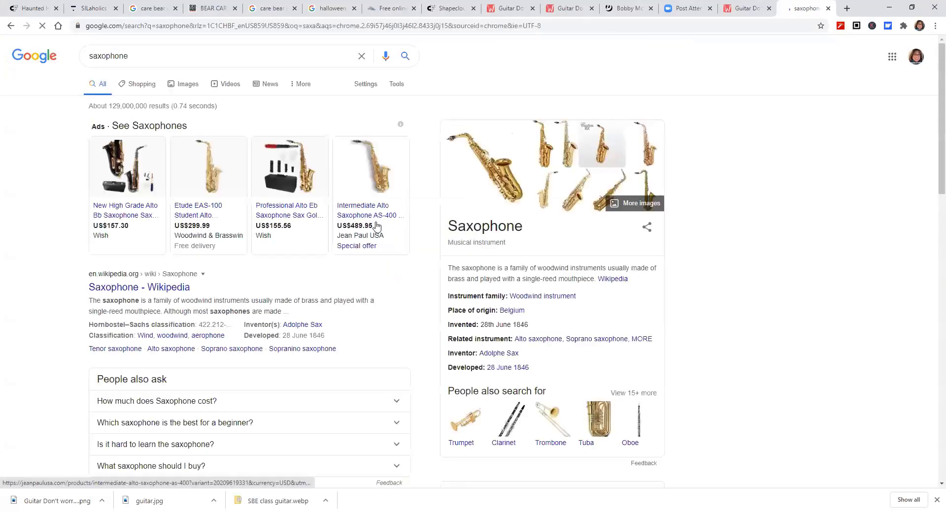
Show the image results for saxophone and filter them by the Clip Art type.
{"action": "left_click", "coordinate": [187, 85]}
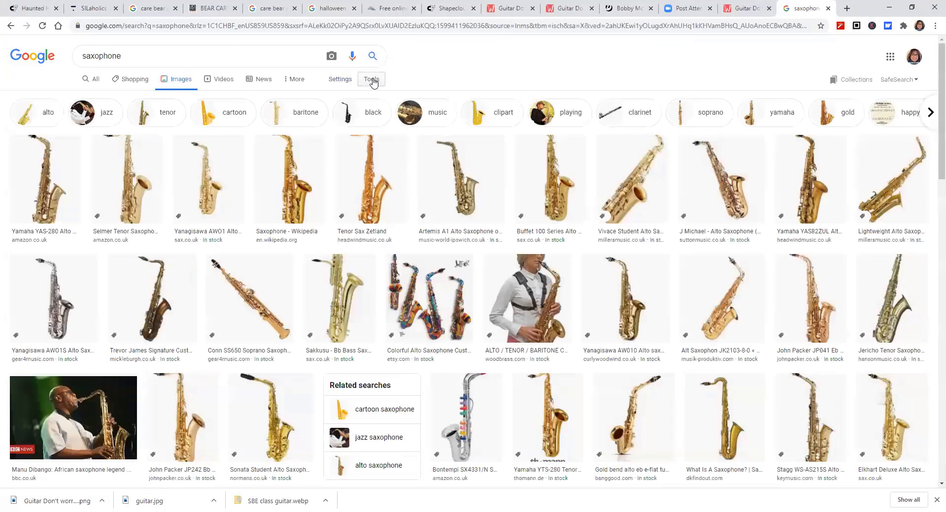
{"action": "left_click", "coordinate": [373, 81]}
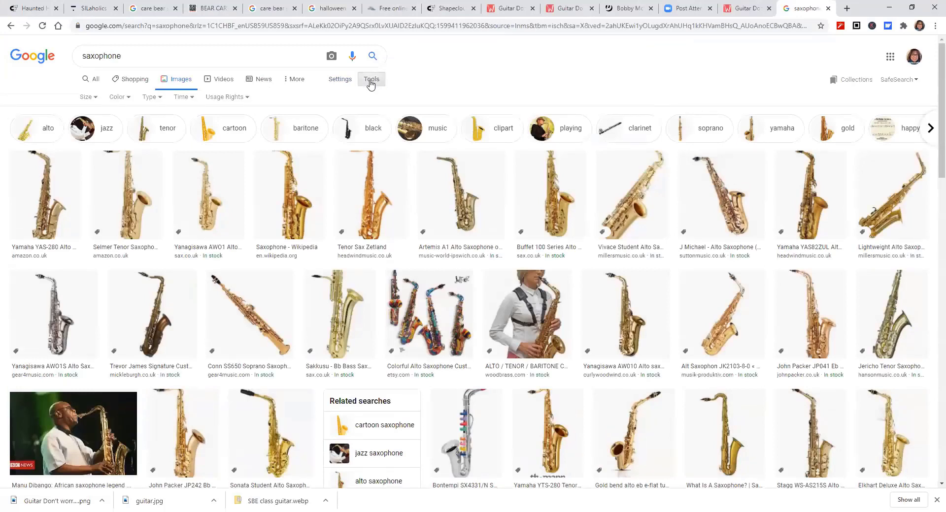
{"action": "left_click", "coordinate": [154, 101]}
{"action": "left_click", "coordinate": [157, 129]}
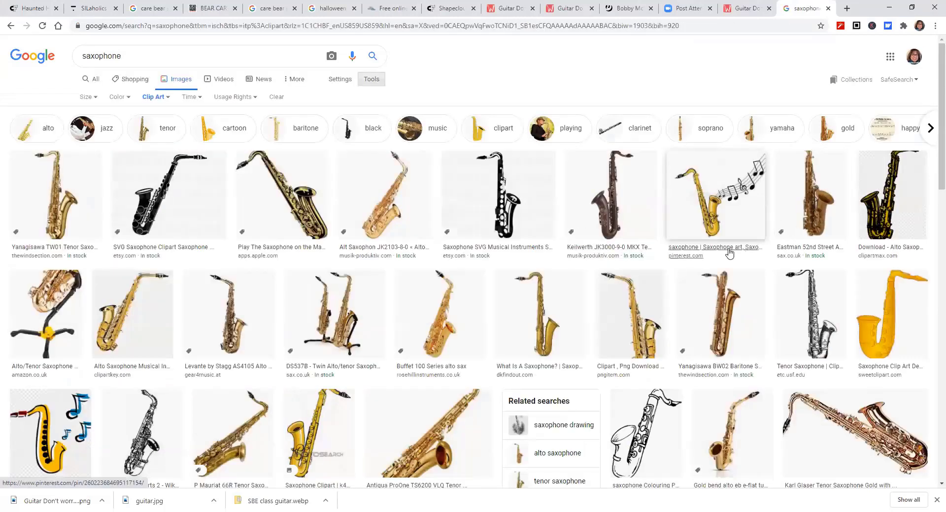
Filter the saxophone clip art to black and white and open the preview of the solid saxophone silhouette from PinClipart.
{"action": "left_click", "coordinate": [119, 97]}
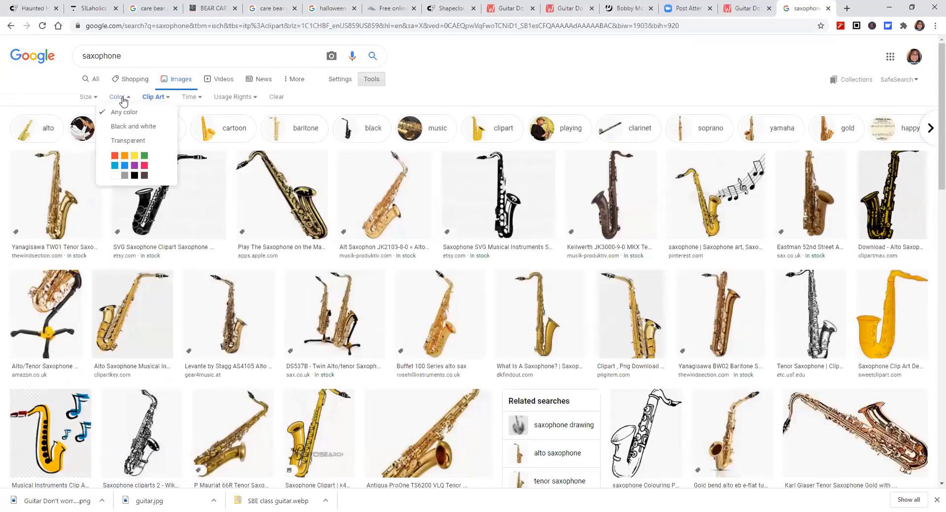
{"action": "left_click", "coordinate": [126, 126]}
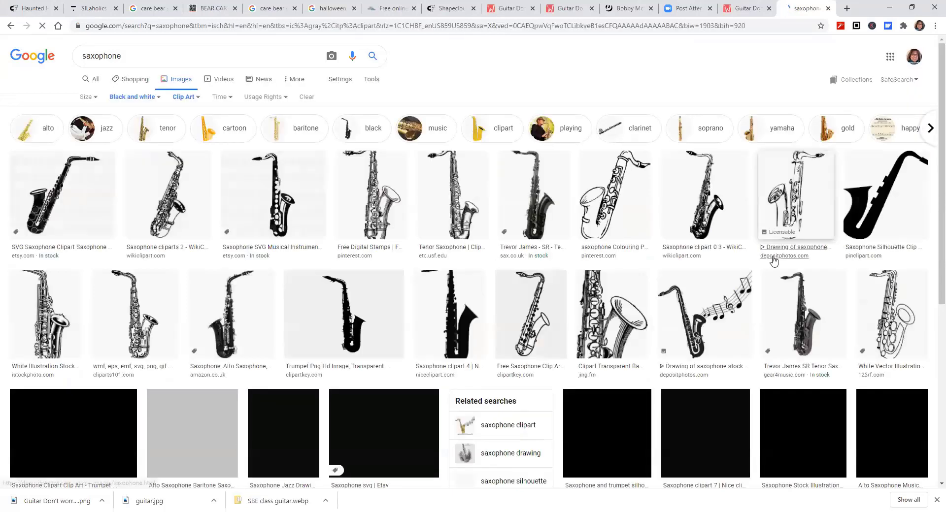
{"action": "scroll", "coordinate": [749, 268], "scroll_direction": "down", "scroll_amount": 3}
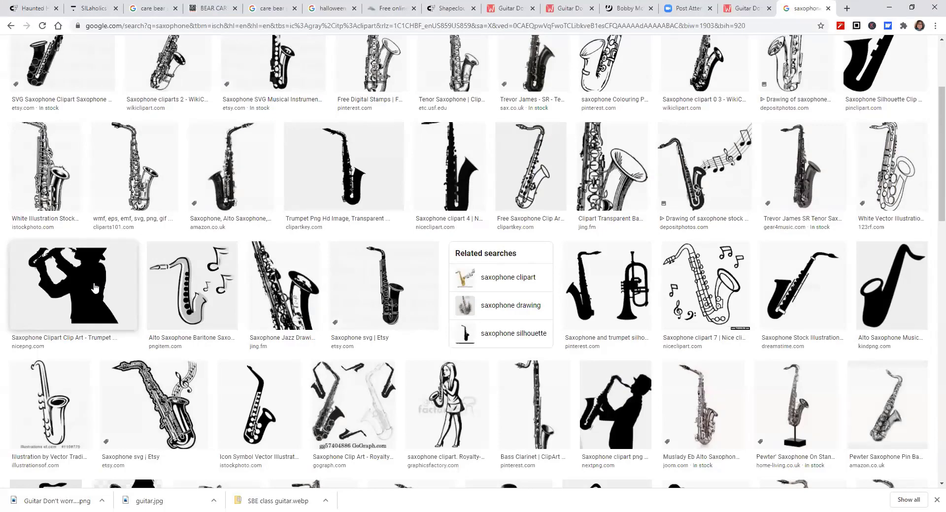
{"action": "scroll", "coordinate": [704, 286], "scroll_direction": "up", "scroll_amount": 3}
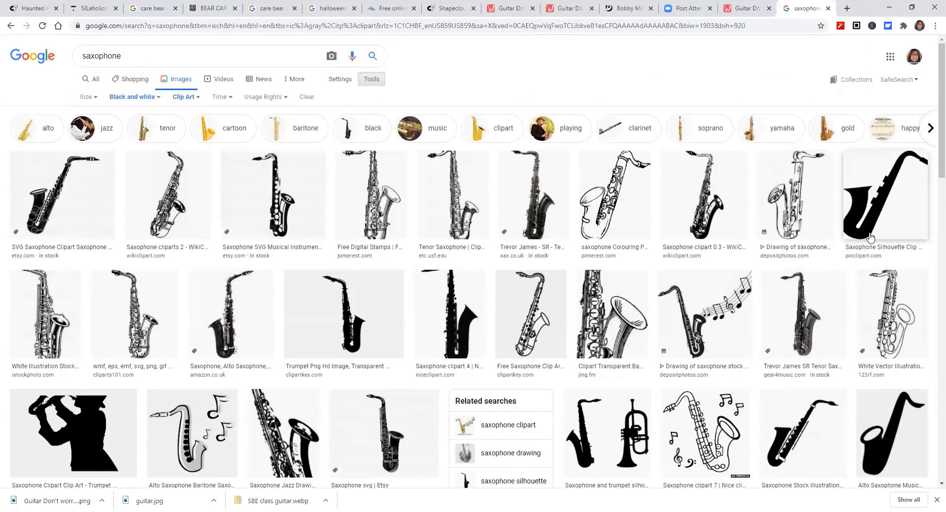
{"action": "left_click", "coordinate": [869, 222]}
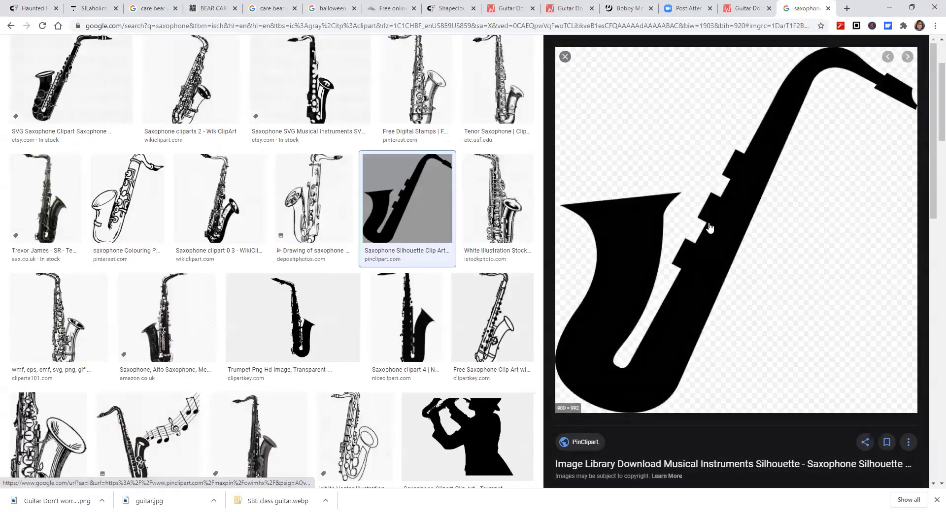
Save the saxophone silhouette to the Downloads folder as a PNG image named "sbe class sax".
{"action": "right_click", "coordinate": [736, 190]}
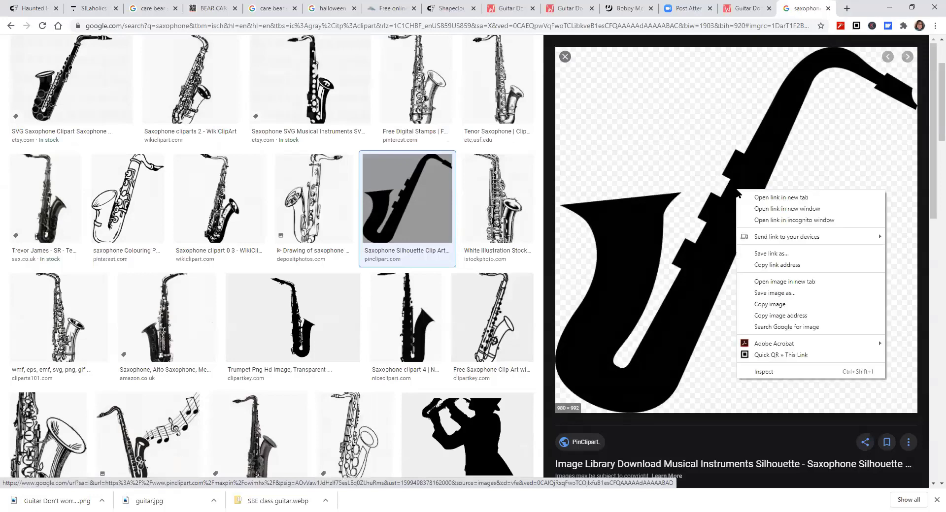
{"action": "left_click", "coordinate": [766, 294]}
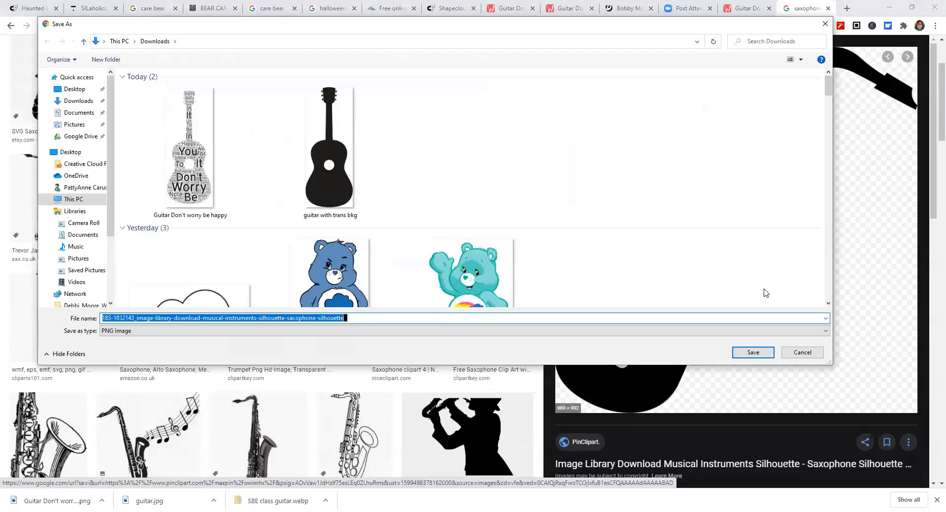
{"action": "type", "text": "sbc"}
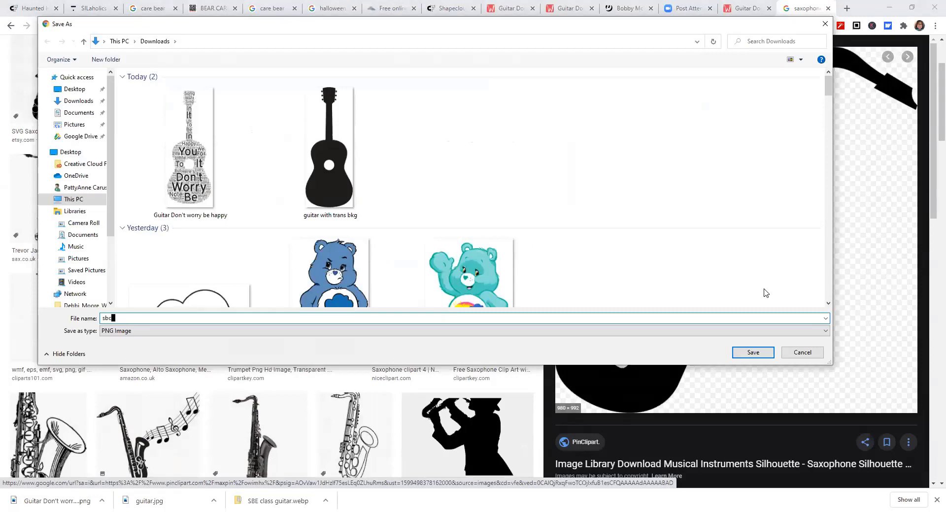
{"action": "key", "text": "BackSpace"}
{"action": "type", "text": "e class sax"}
{"action": "left_click", "coordinate": [191, 337]}
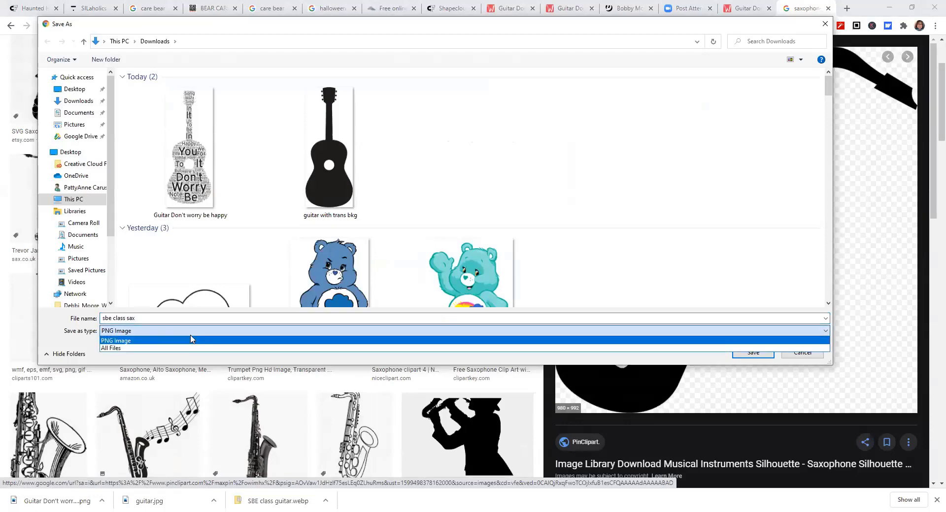
{"action": "left_click", "coordinate": [350, 343]}
{"action": "left_click", "coordinate": [754, 353]}
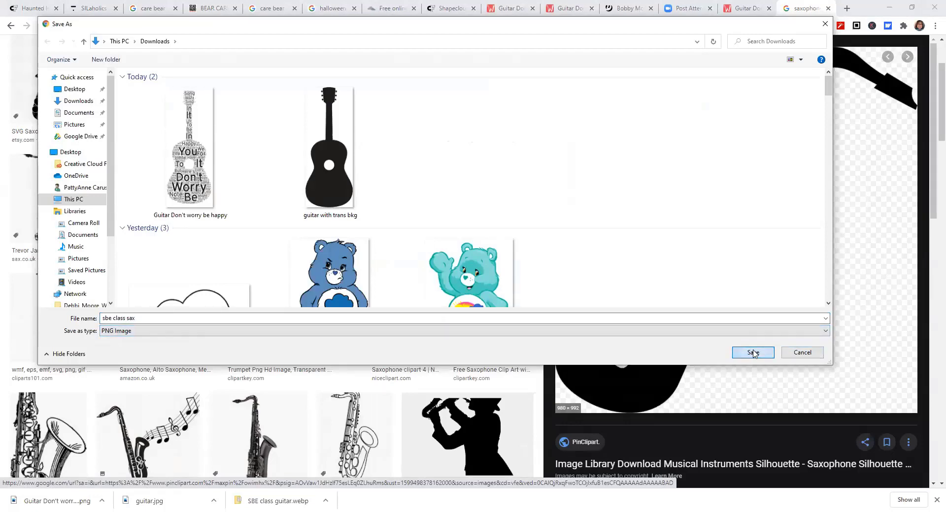
Return to the WordArt editor and load the "sbe class sax" image from the computer as a custom shape.
{"action": "left_click", "coordinate": [737, 12]}
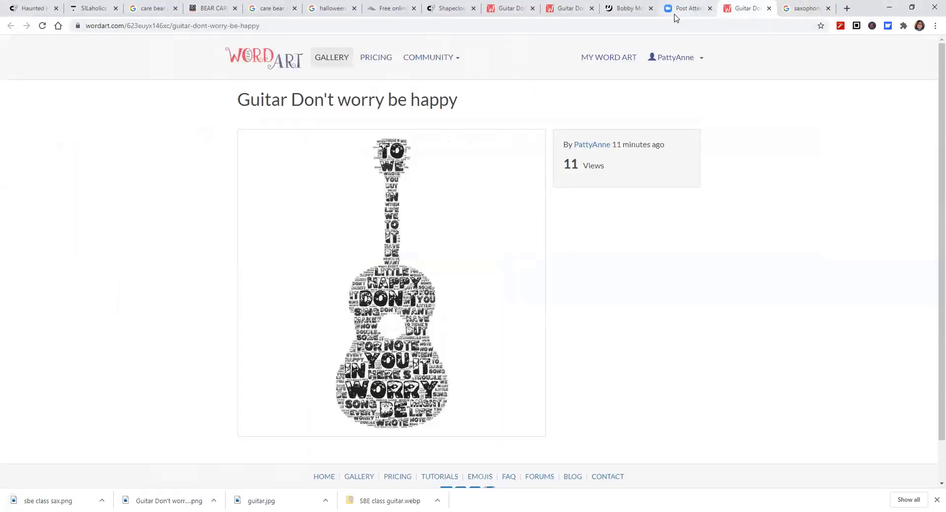
{"action": "left_click", "coordinate": [542, 13]}
{"action": "left_click", "coordinate": [518, 12]}
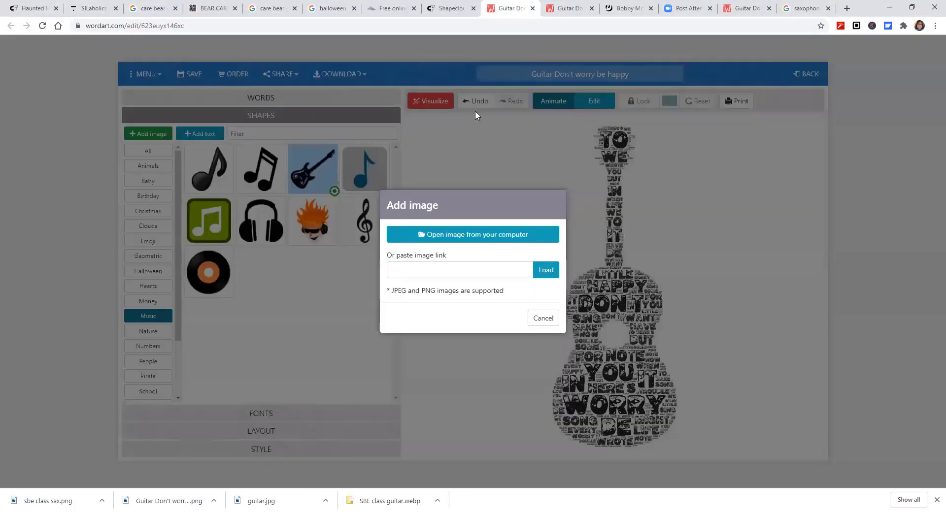
{"action": "left_click", "coordinate": [462, 234]}
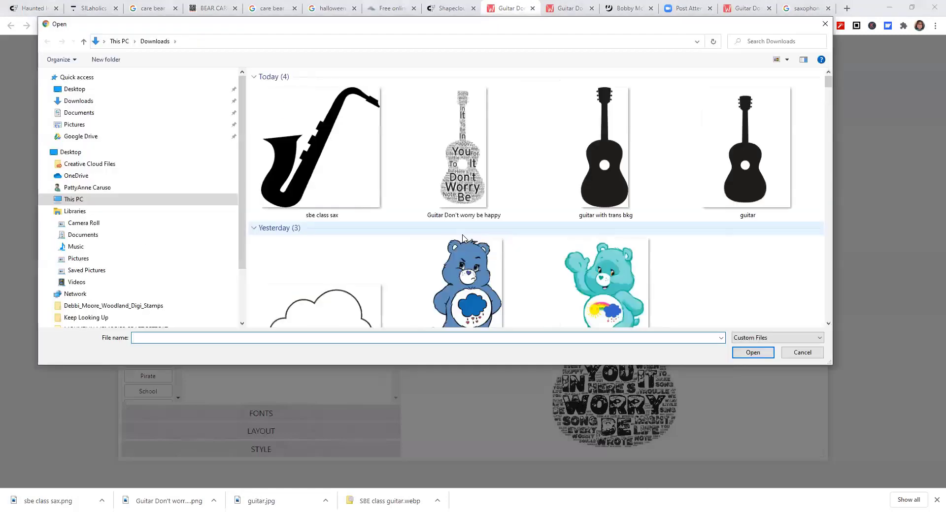
{"action": "left_click", "coordinate": [318, 163]}
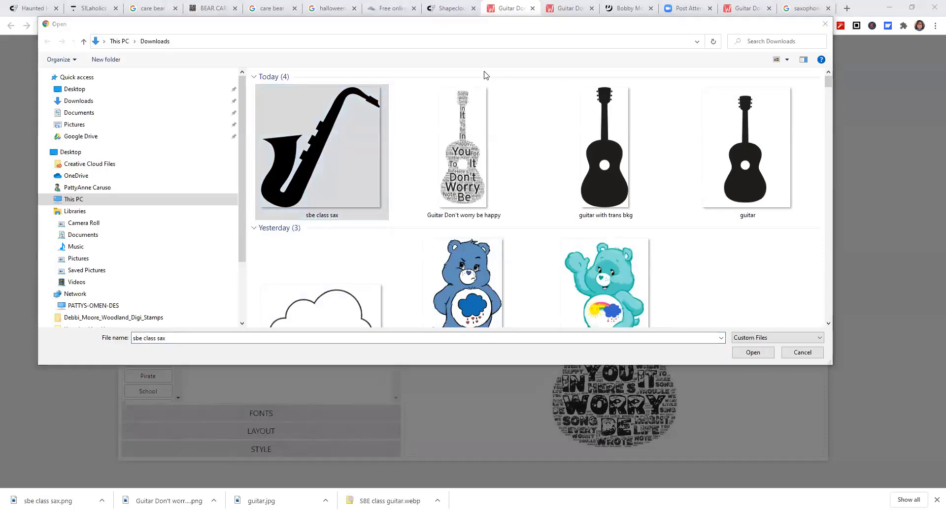
{"action": "left_click", "coordinate": [761, 353]}
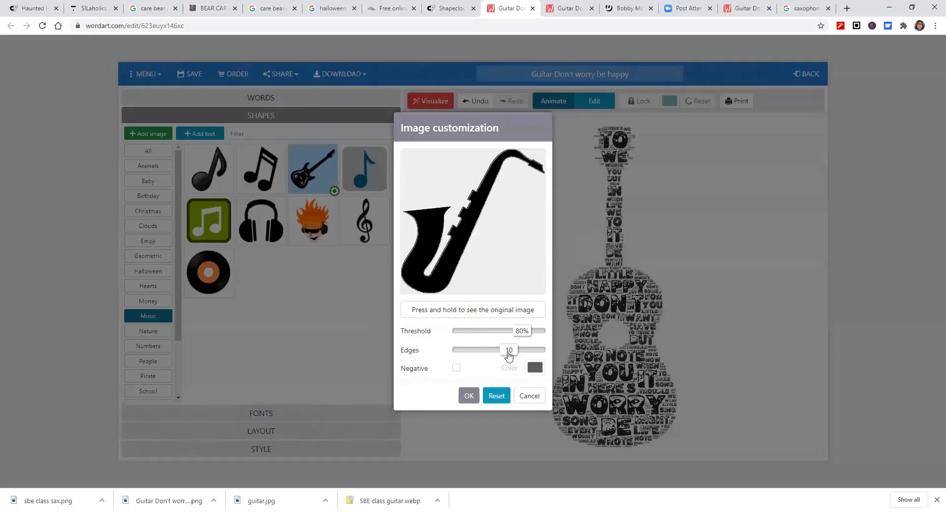
Set the saxophone image's edges to 5, accept the customization, and visualize the word art in that shape.
{"action": "left_click_drag", "start_coordinate": [509, 353], "coordinate": [486, 355]}
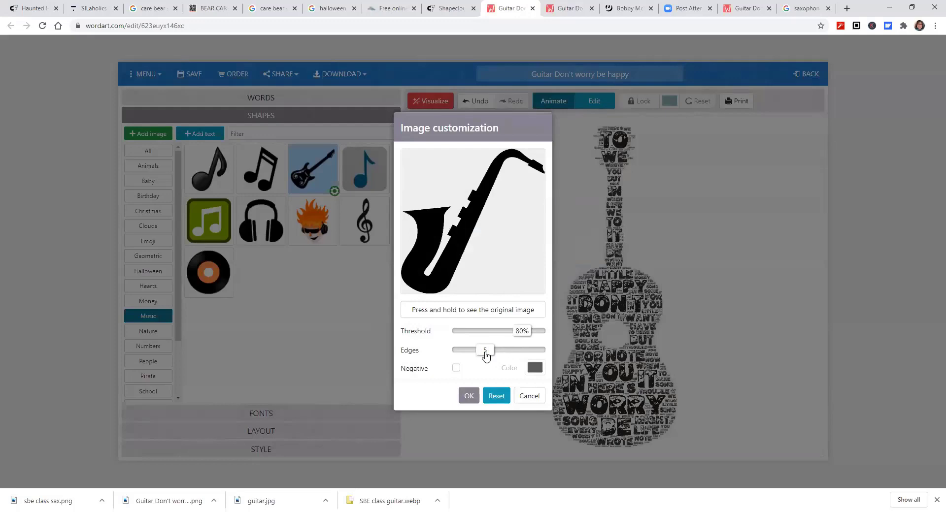
{"action": "left_click", "coordinate": [470, 397]}
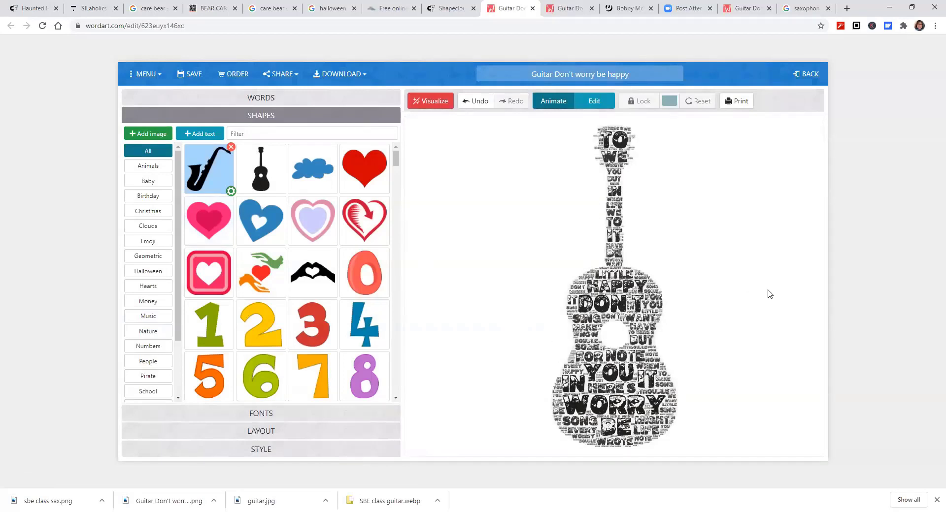
{"action": "left_click", "coordinate": [430, 103]}
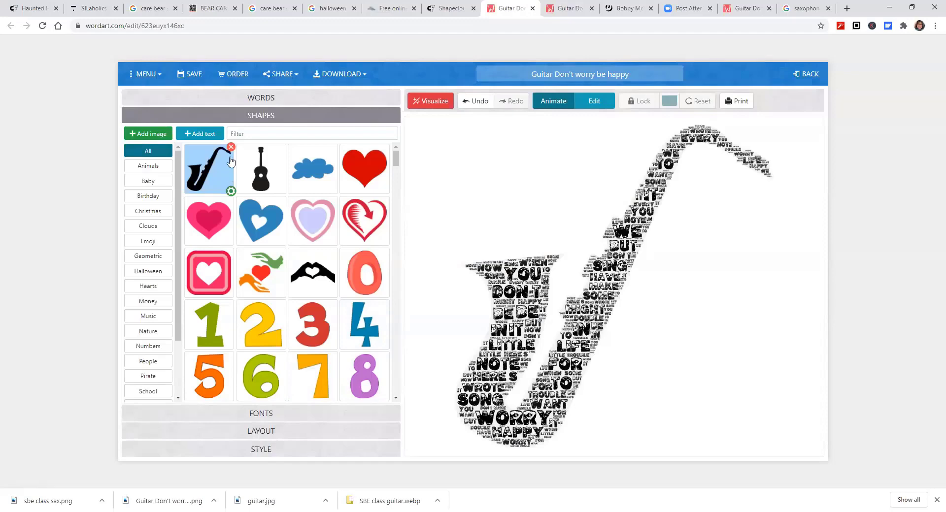
Open the import dialog for the word list, and search Google for "yellow submarine lyrics" in a new browser tab.
{"action": "left_click", "coordinate": [220, 98]}
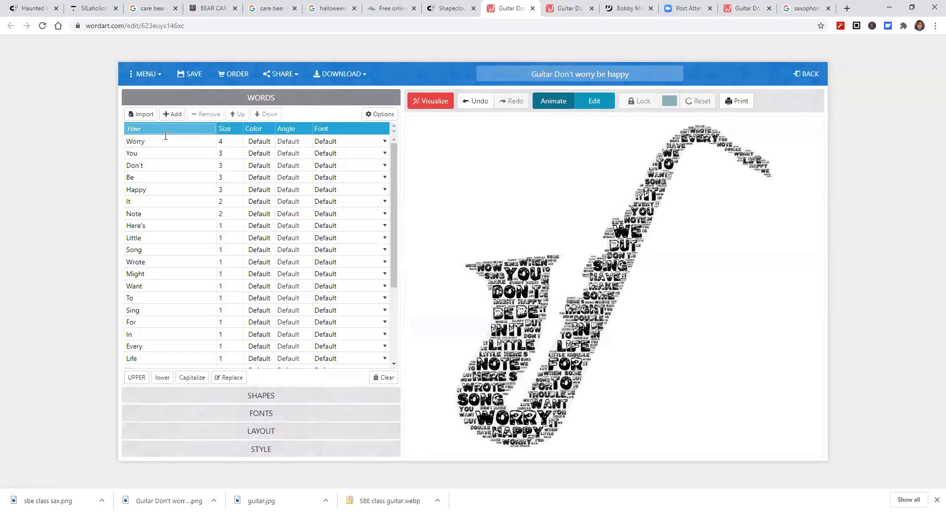
{"action": "left_click", "coordinate": [144, 115]}
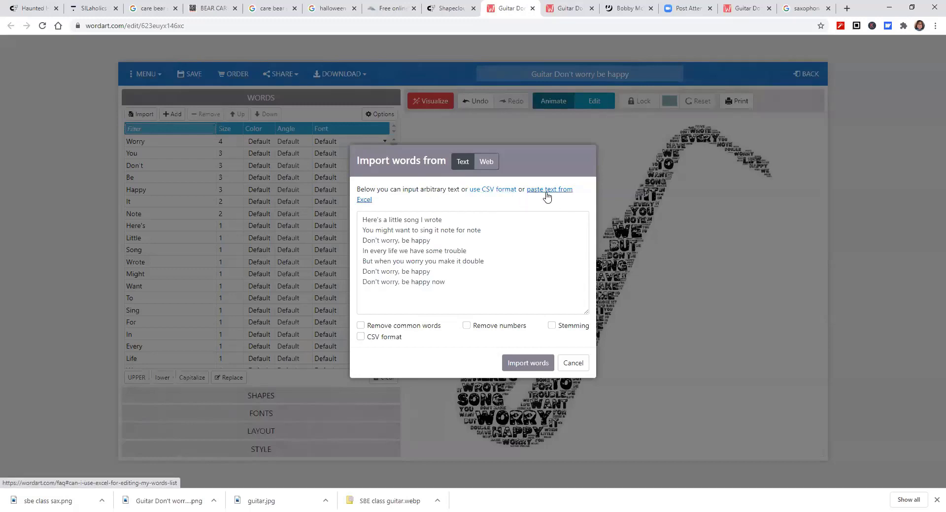
{"action": "left_click", "coordinate": [847, 8]}
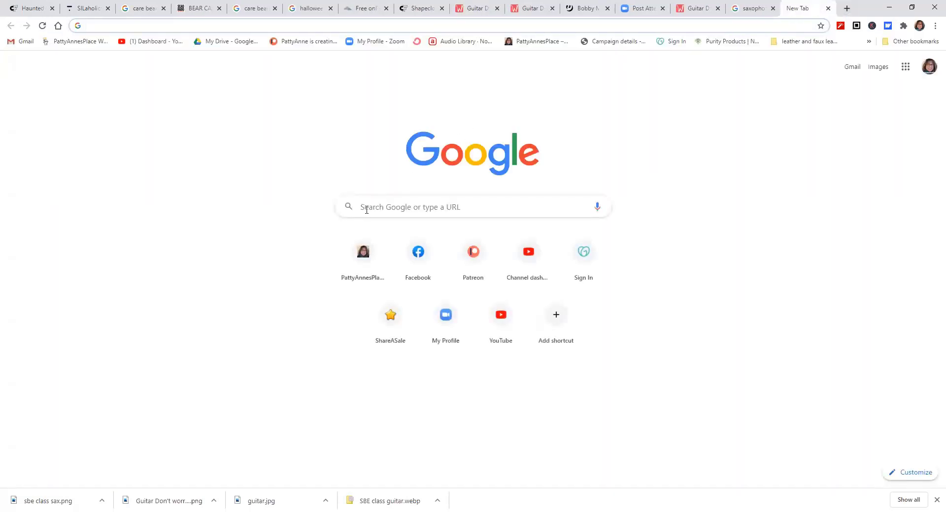
{"action": "left_click", "coordinate": [367, 209]}
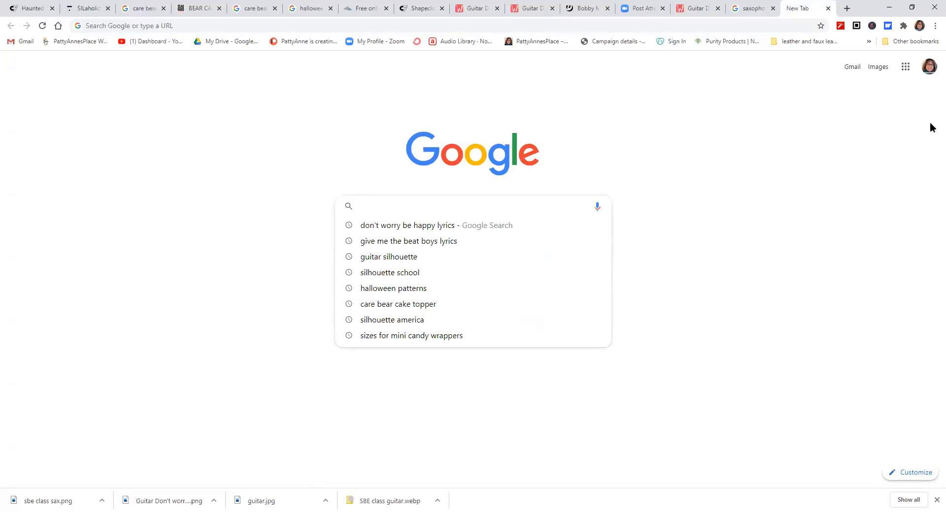
{"action": "type", "text": "yellow s"}
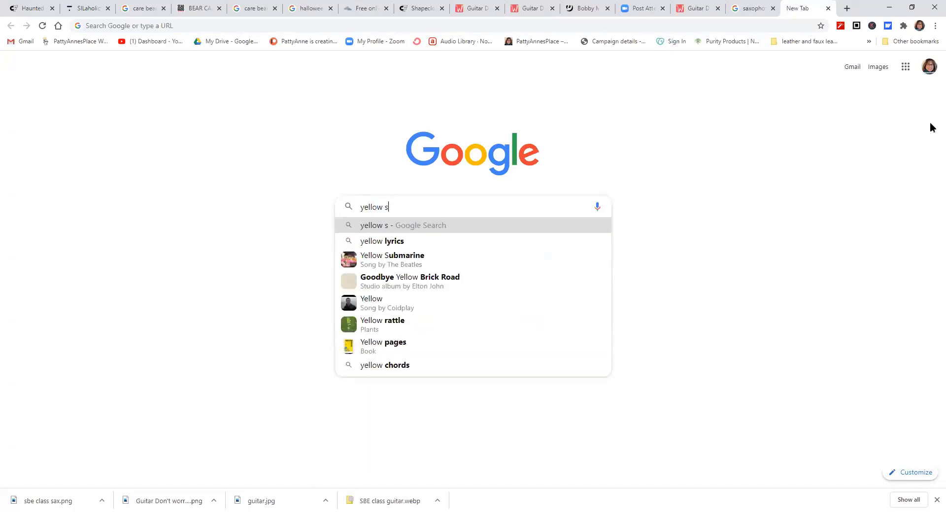
{"action": "type", "text": "ub"}
{"action": "key", "text": "Return"}
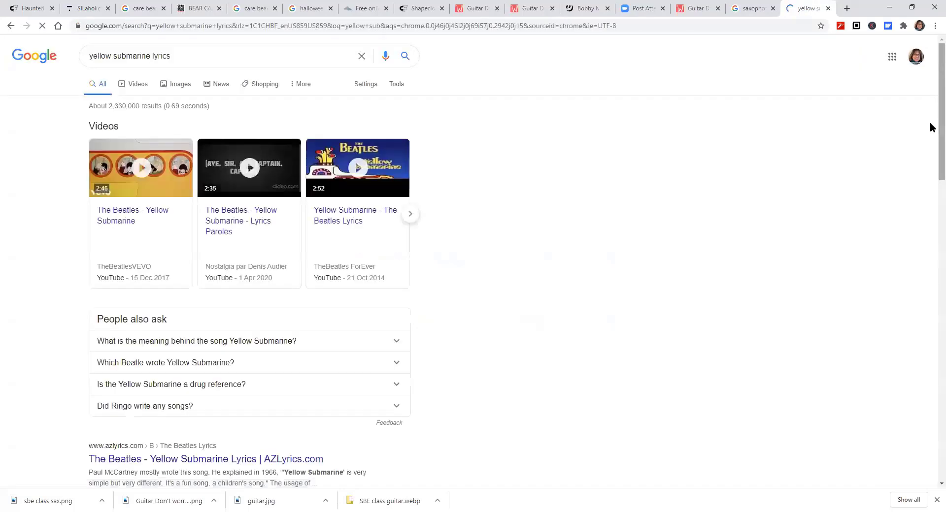
Copy the four-line "We all live in a yellow submarine" chorus from the AZLyrics page and close the lyrics tab.
{"action": "scroll", "coordinate": [887, 202], "scroll_direction": "down", "scroll_amount": 3}
{"action": "scroll", "coordinate": [888, 203], "scroll_direction": "down", "scroll_amount": 3}
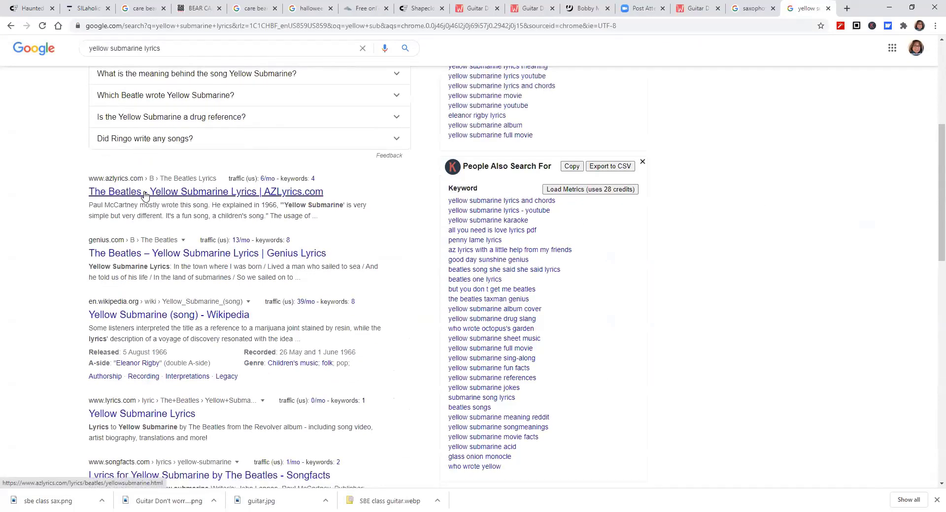
{"action": "left_click", "coordinate": [166, 194]}
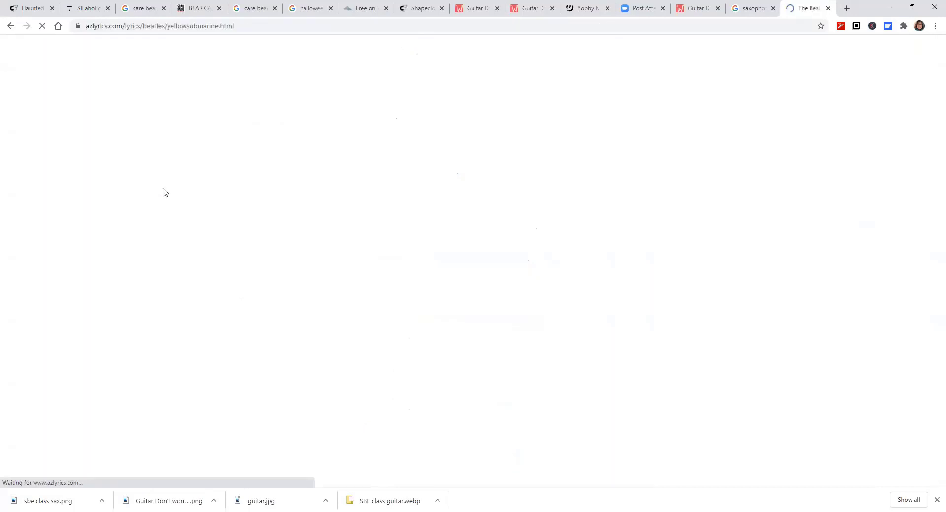
{"action": "scroll", "coordinate": [660, 301], "scroll_direction": "down", "scroll_amount": 4}
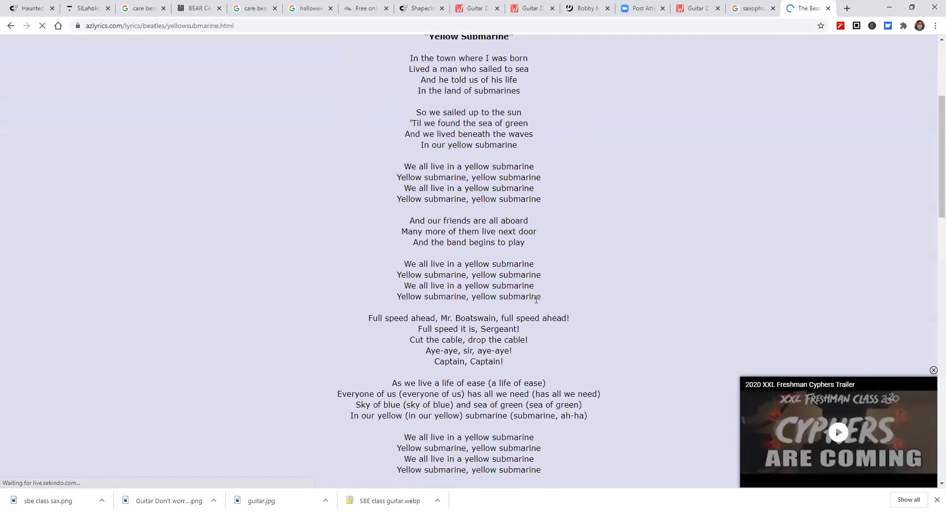
{"action": "left_click_drag", "start_coordinate": [536, 297], "coordinate": [397, 270]}
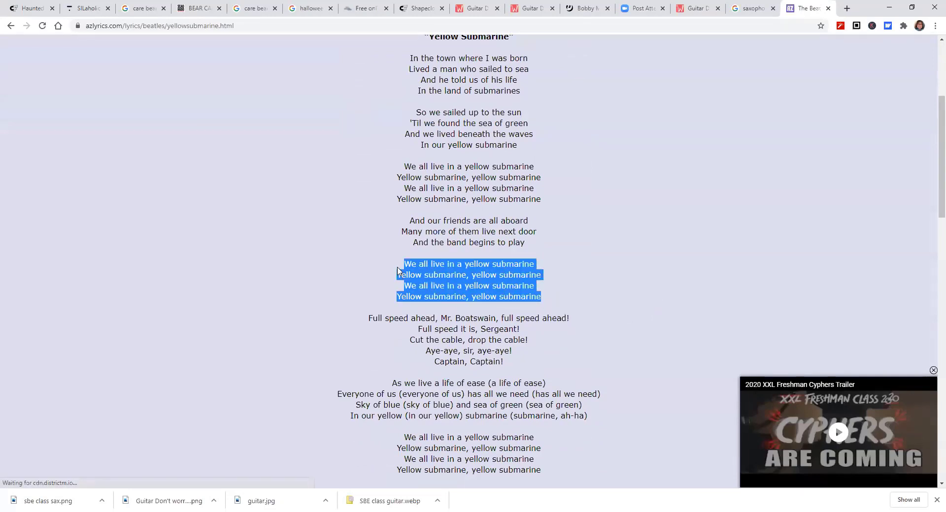
{"action": "right_click", "coordinate": [436, 277]}
{"action": "left_click", "coordinate": [459, 283]}
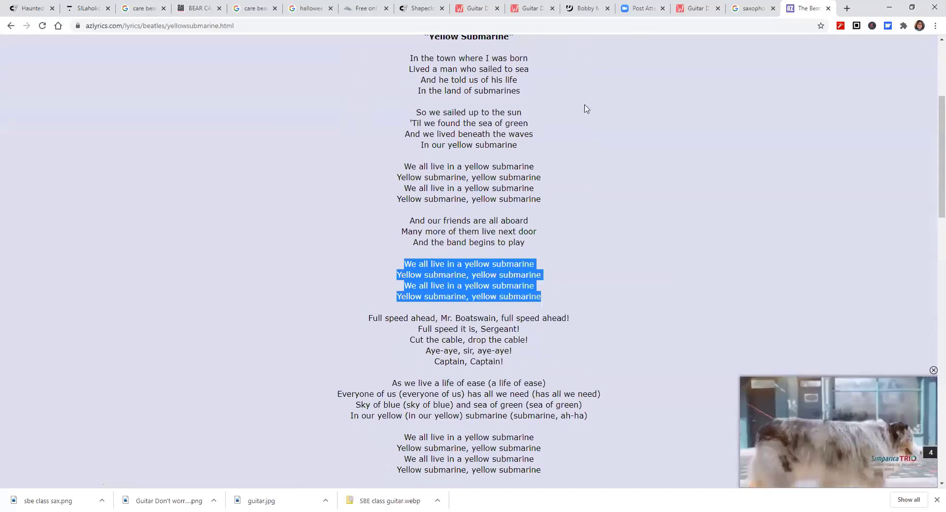
{"action": "left_click", "coordinate": [828, 9]}
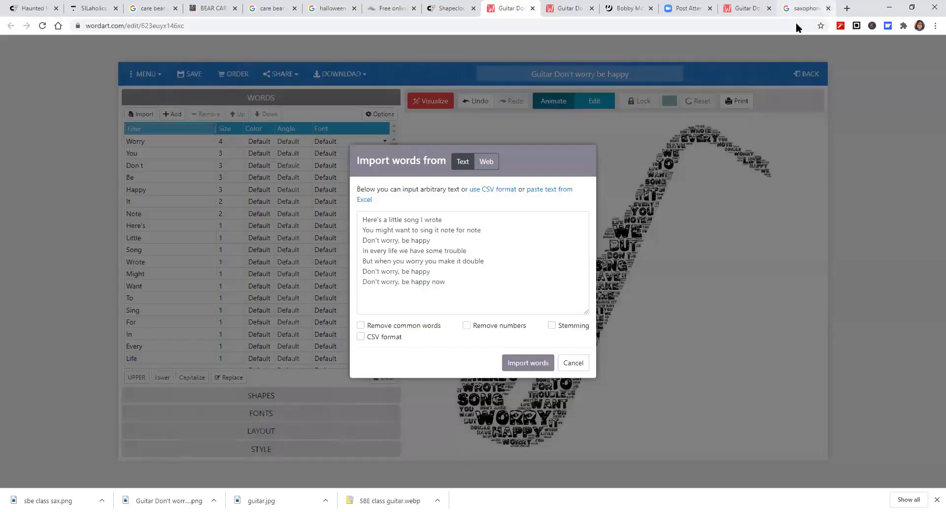
Cancel the word import, look at the shape library, and return to the word list.
{"action": "left_click", "coordinate": [572, 363]}
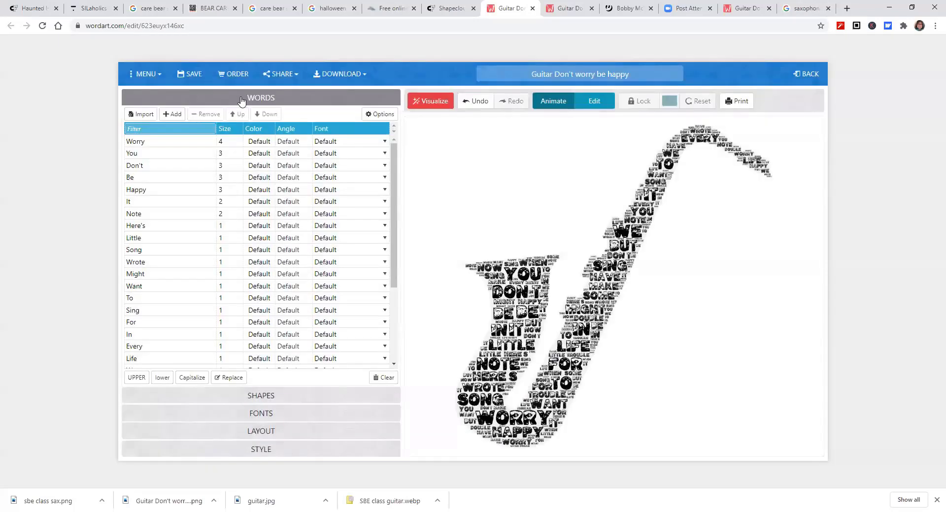
{"action": "left_click", "coordinate": [266, 397]}
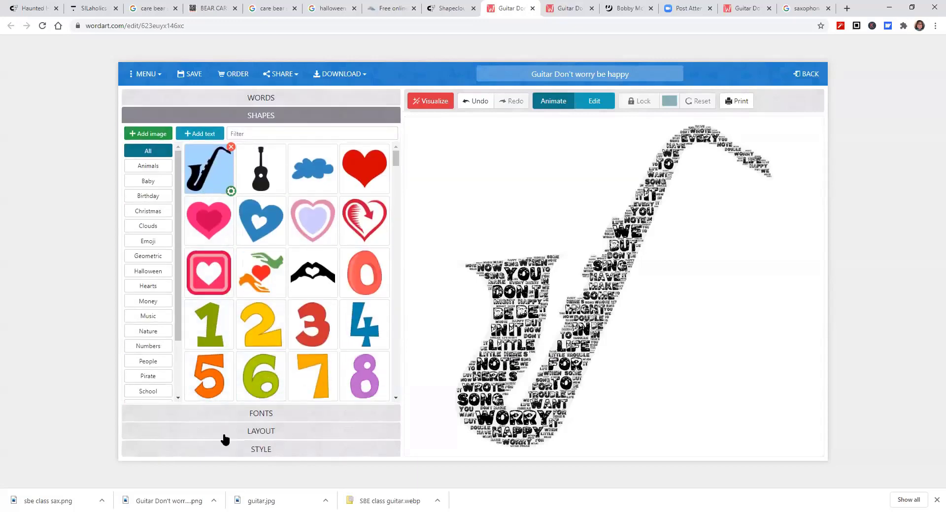
{"action": "left_click", "coordinate": [265, 99]}
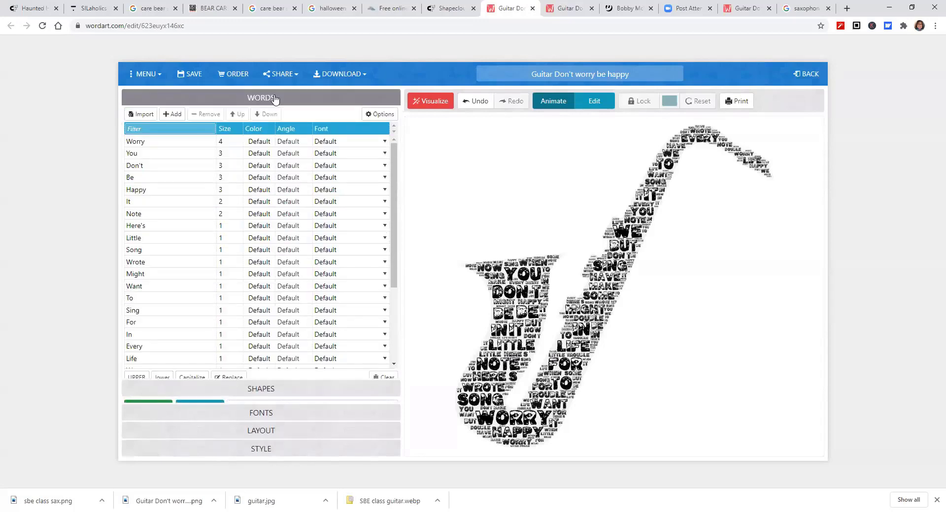
Replace the old lyrics in the word import text with the copied "We all live in a yellow submarine" chorus.
{"action": "left_click", "coordinate": [144, 115]}
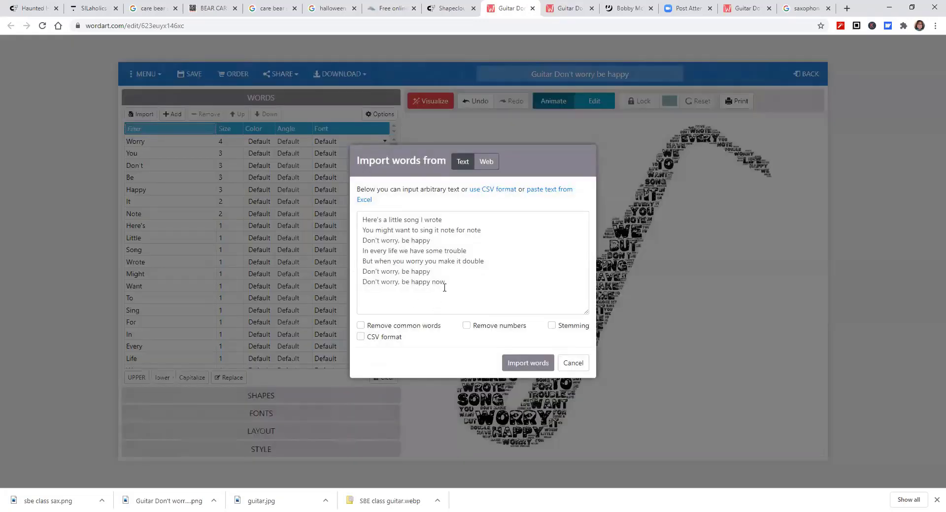
{"action": "left_click_drag", "start_coordinate": [454, 284], "coordinate": [360, 222]}
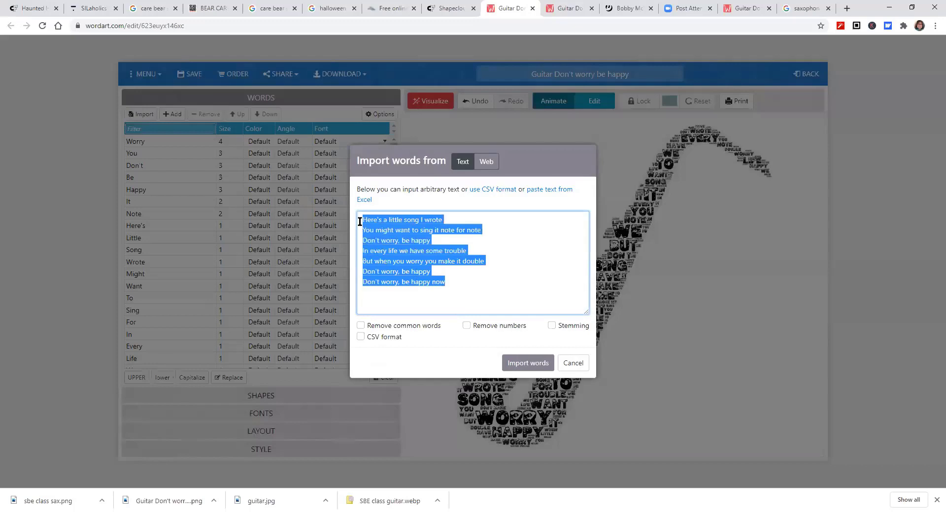
{"action": "right_click", "coordinate": [386, 233]}
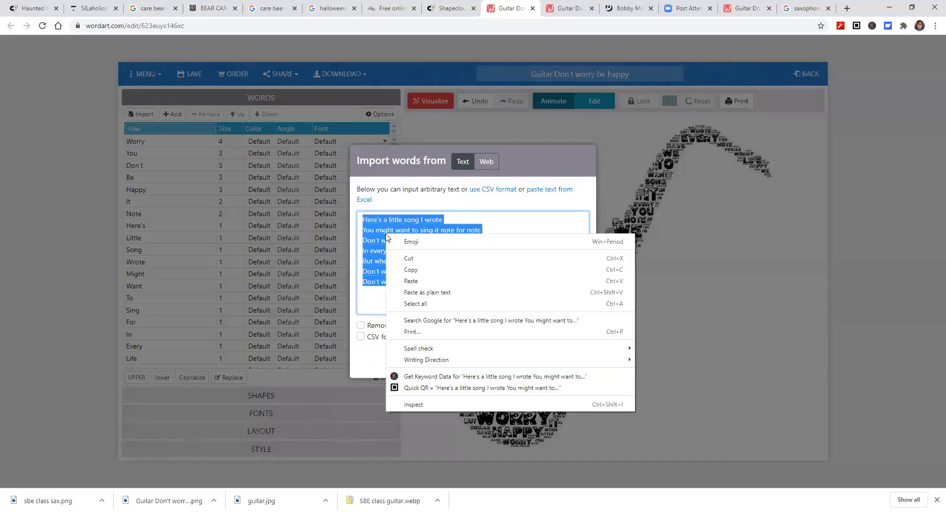
{"action": "left_click", "coordinate": [413, 281]}
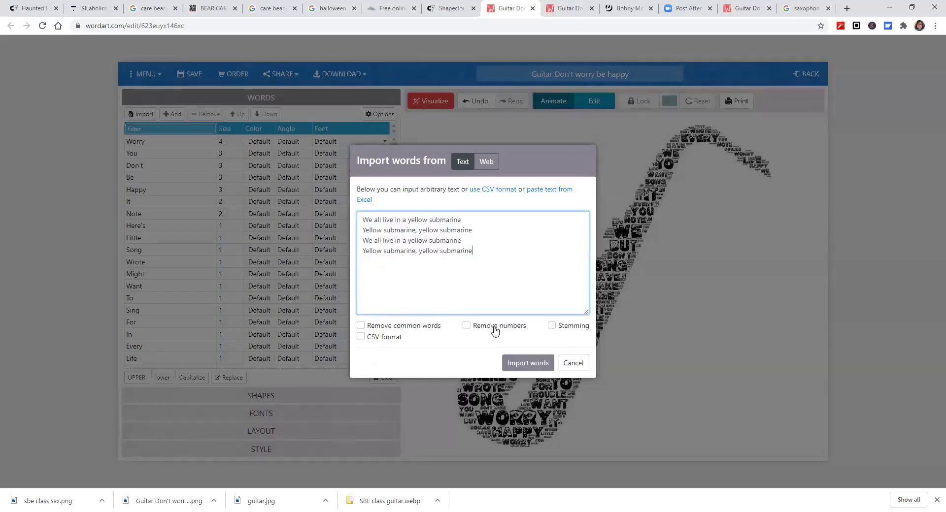
Import the chorus words with number removal and stemming turned off, and visualize the word art.
{"action": "left_click", "coordinate": [361, 326]}
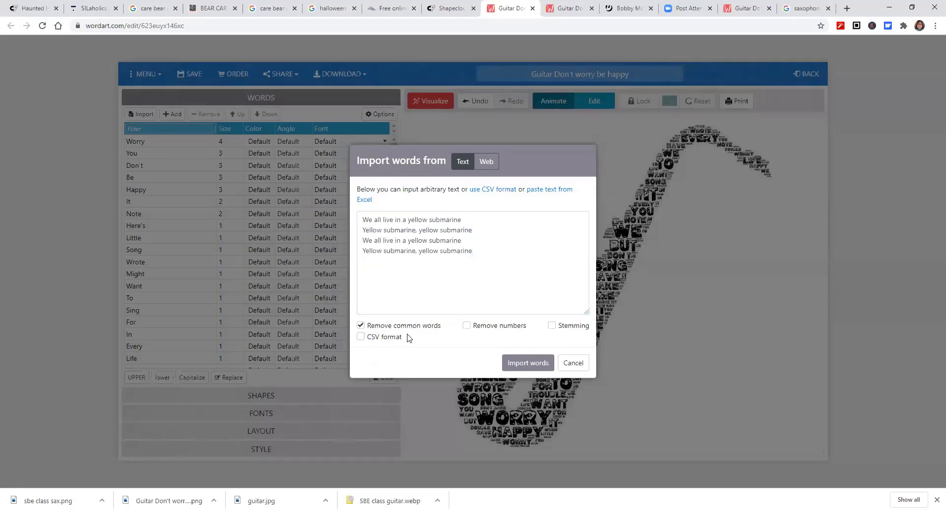
{"action": "left_click", "coordinate": [468, 328]}
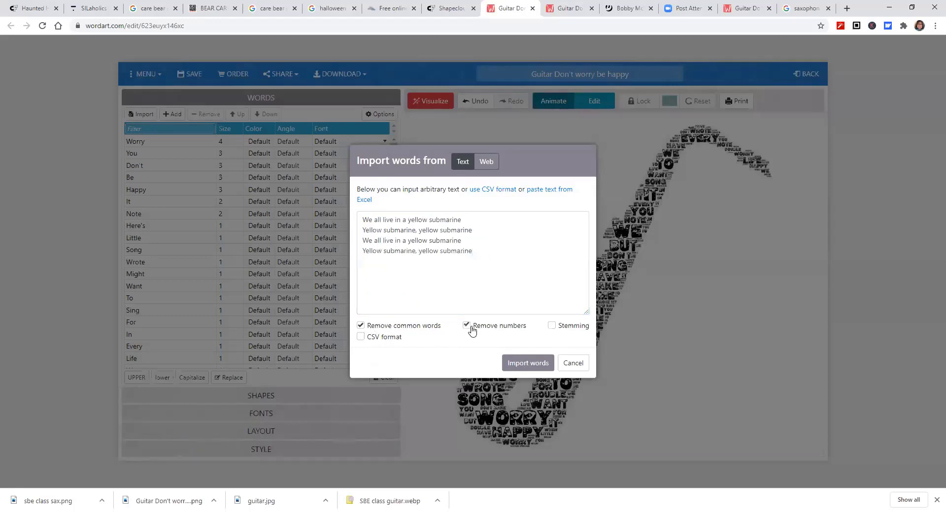
{"action": "left_click", "coordinate": [550, 327]}
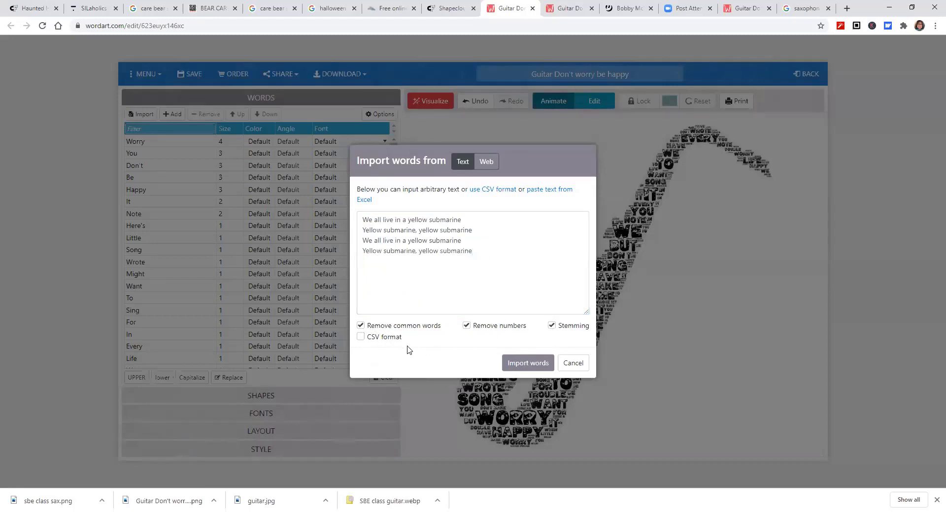
{"action": "left_click", "coordinate": [361, 338]}
{"action": "left_click", "coordinate": [552, 327]}
{"action": "left_click", "coordinate": [467, 326]}
{"action": "left_click", "coordinate": [528, 363]}
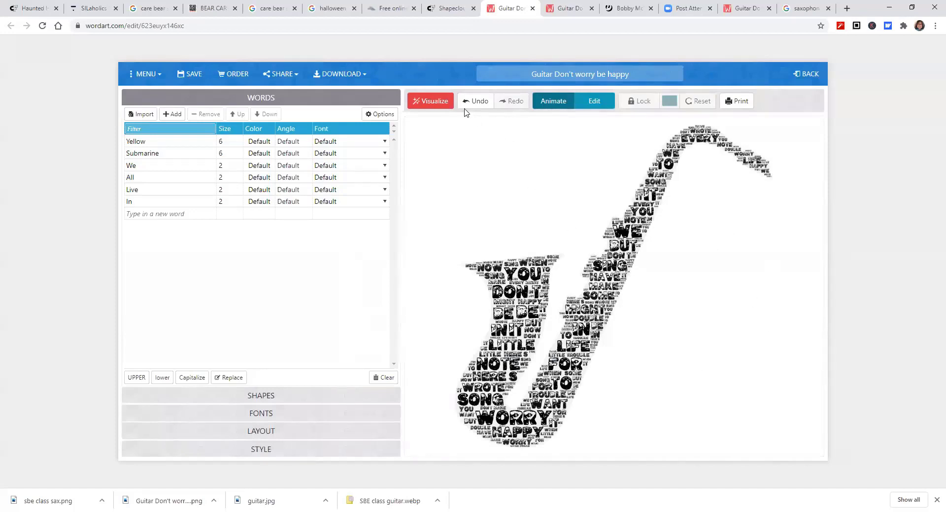
{"action": "left_click", "coordinate": [432, 101]}
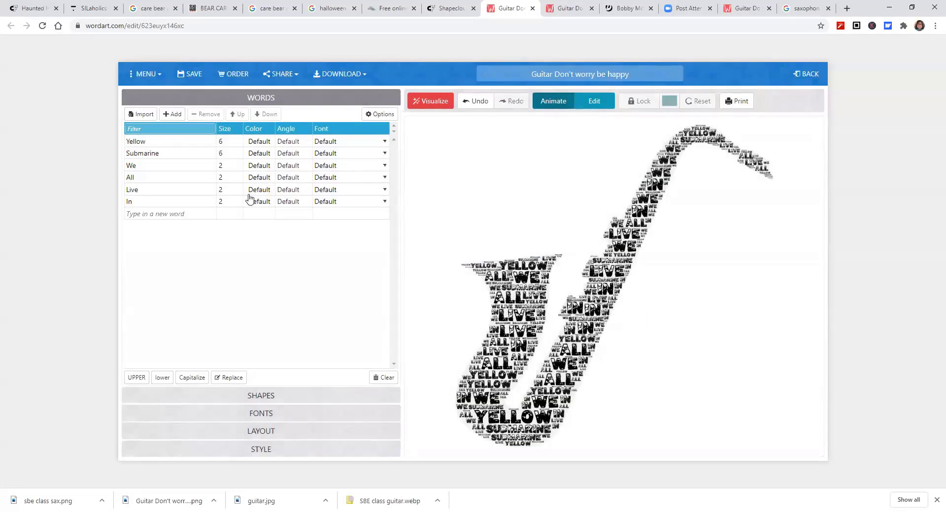
Choose the Amatic Bold font for the words and visualize the saxophone word art with it.
{"action": "left_click", "coordinate": [272, 419]}
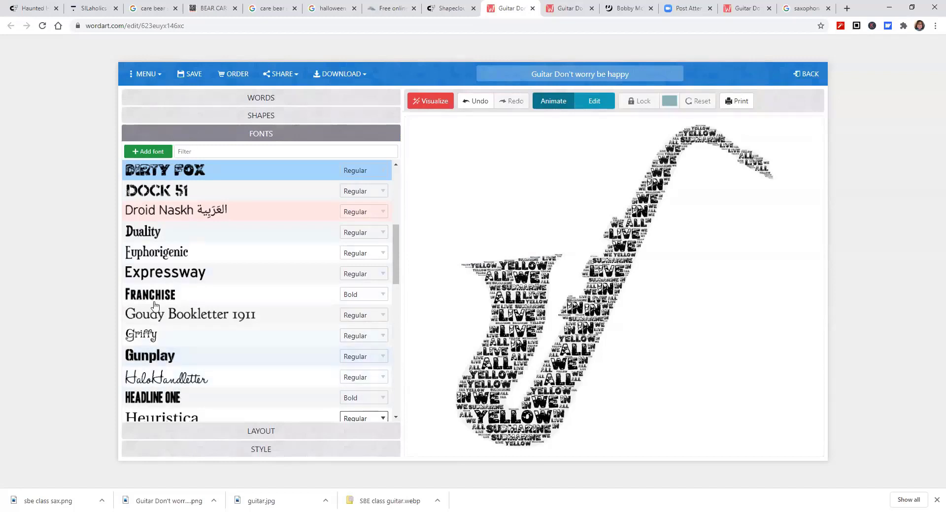
{"action": "scroll", "coordinate": [186, 273], "scroll_direction": "up", "scroll_amount": 3}
{"action": "scroll", "coordinate": [186, 272], "scroll_direction": "up", "scroll_amount": 2}
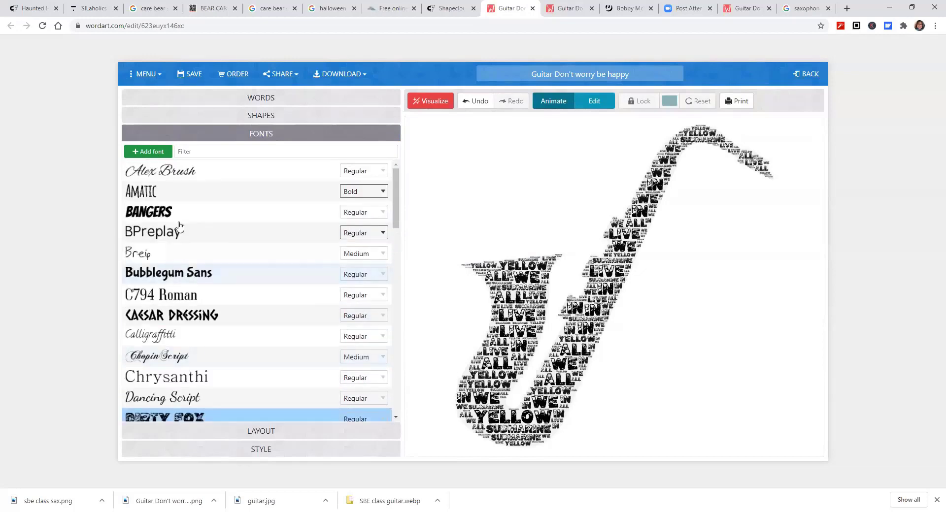
{"action": "left_click", "coordinate": [165, 197]}
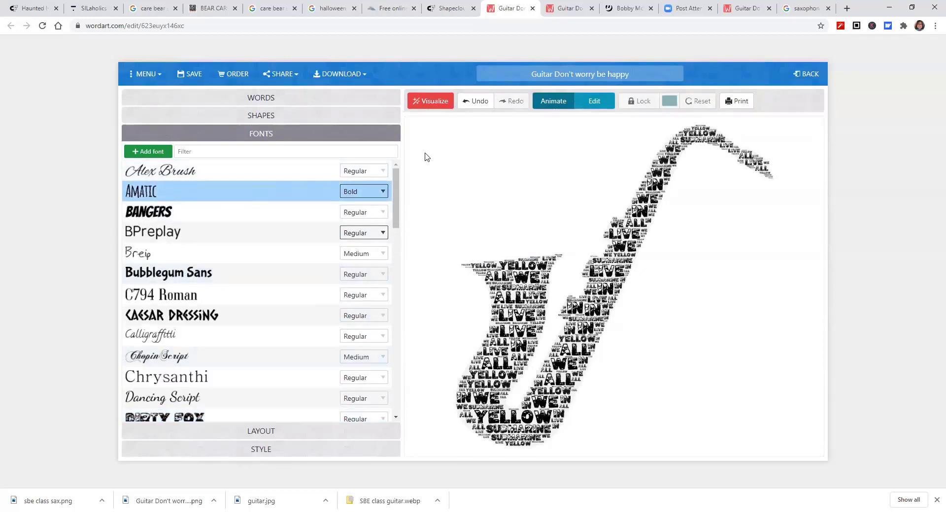
{"action": "left_click", "coordinate": [431, 98]}
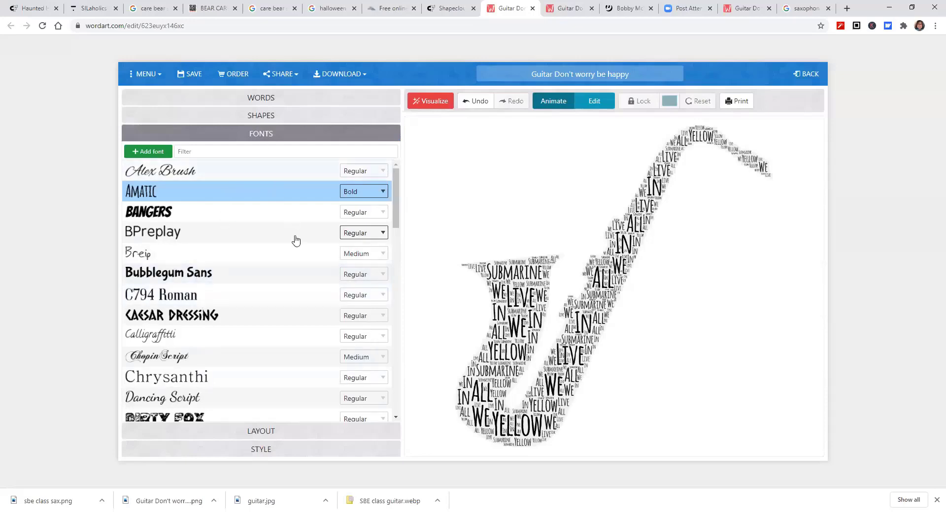
Apply the mixed crossing, horizontal and vertical layout, set the density to 10%, and visualize the word art.
{"action": "left_click", "coordinate": [262, 432]}
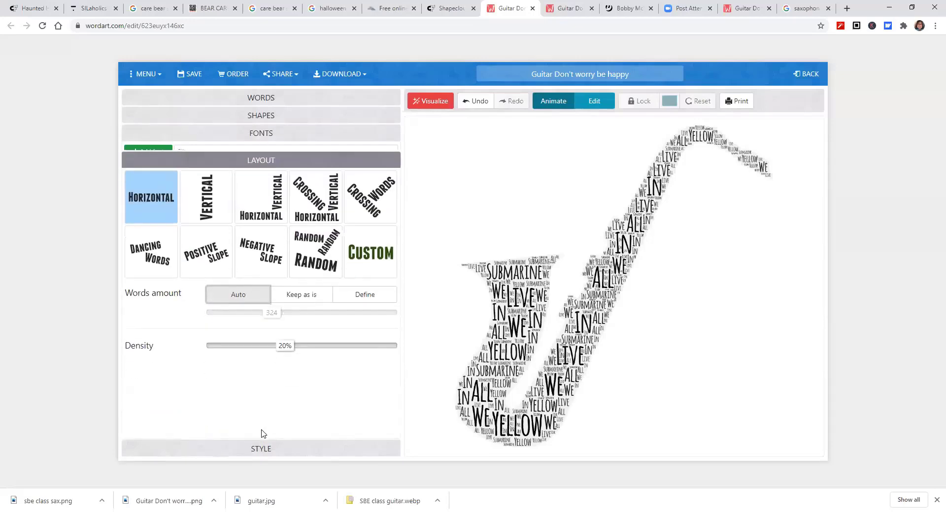
{"action": "left_click", "coordinate": [318, 195]}
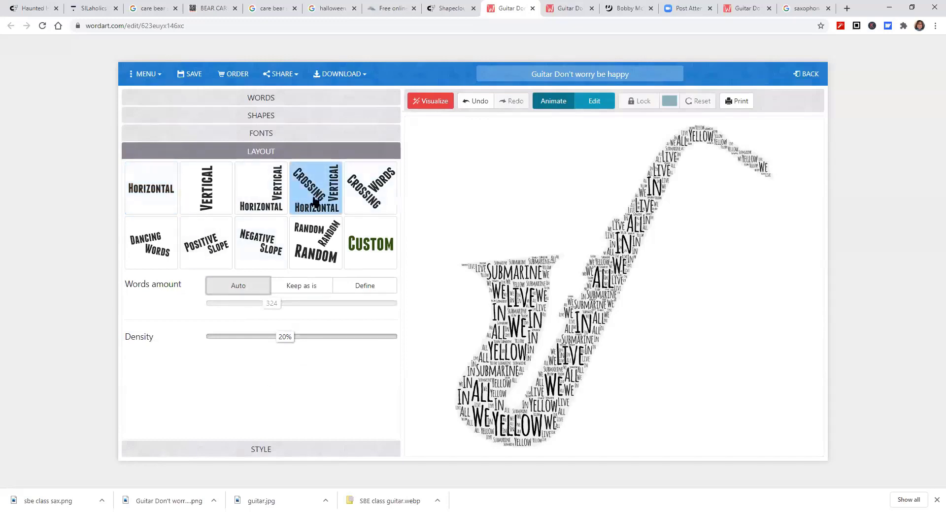
{"action": "left_click", "coordinate": [430, 103]}
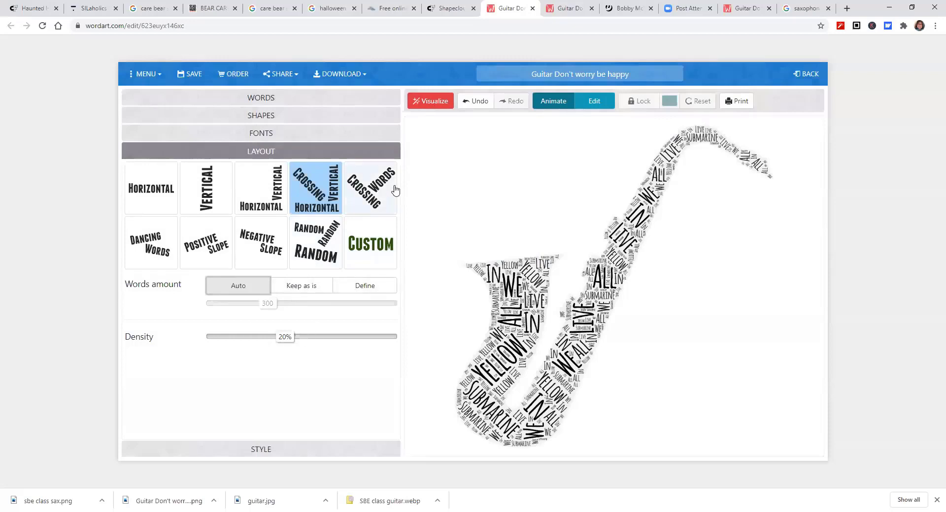
{"action": "left_click_drag", "start_coordinate": [282, 343], "coordinate": [250, 338]}
{"action": "left_click", "coordinate": [433, 103]}
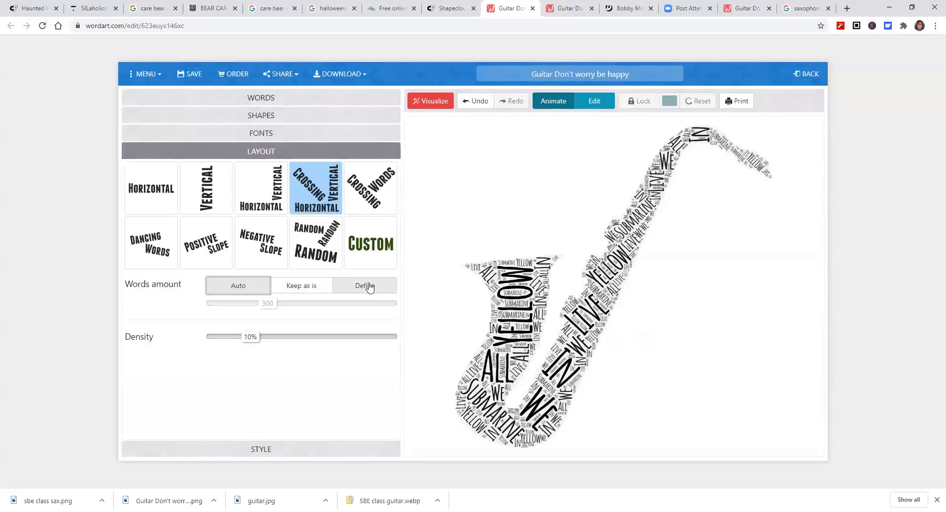
Save the word art, and save a copy of it under the name "yellow sub saz".
{"action": "left_click", "coordinate": [280, 451]}
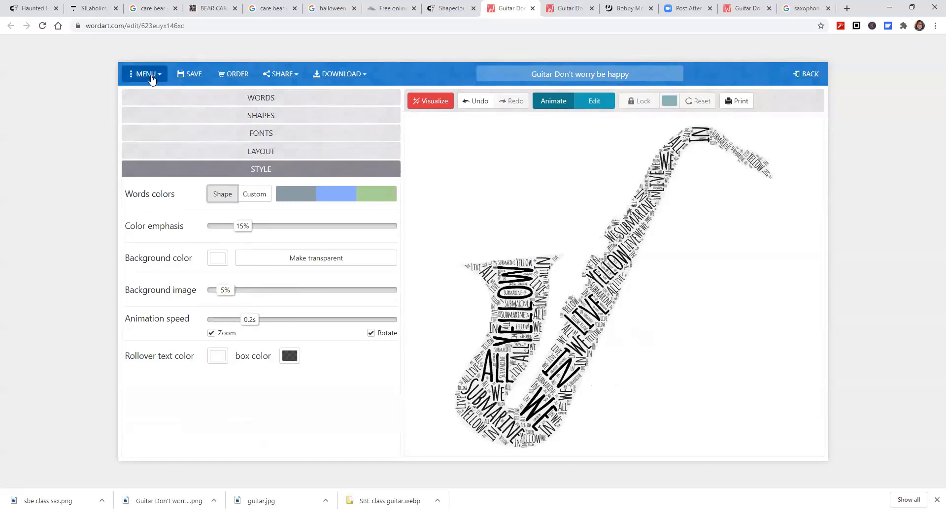
{"action": "left_click", "coordinate": [197, 78]}
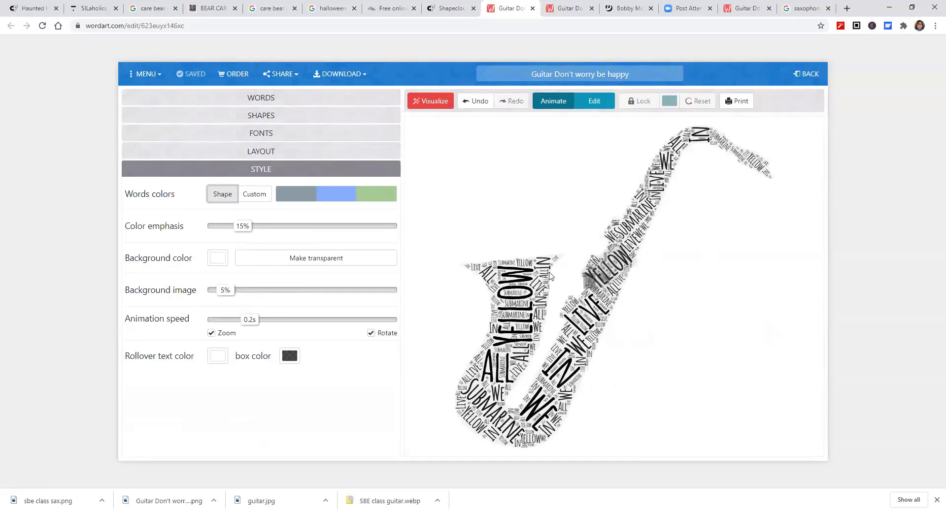
{"action": "left_click", "coordinate": [150, 75]}
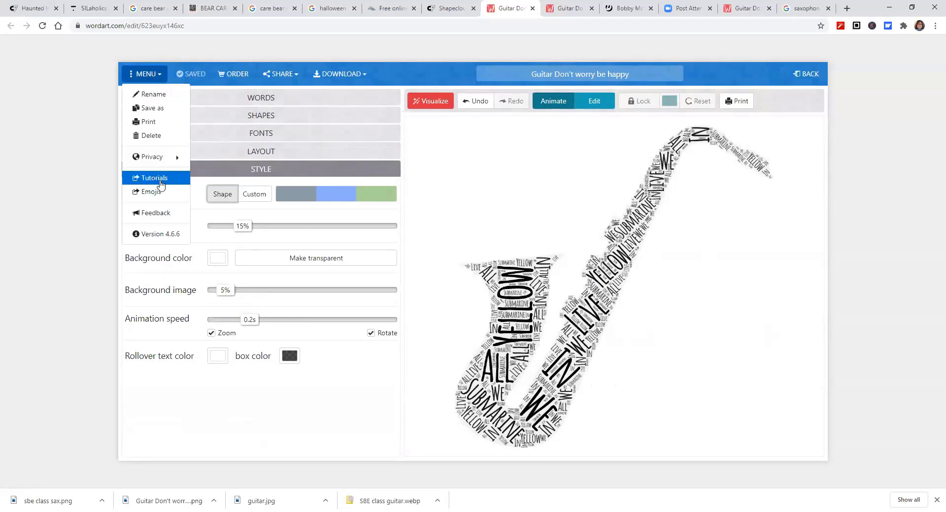
{"action": "left_click", "coordinate": [153, 108]}
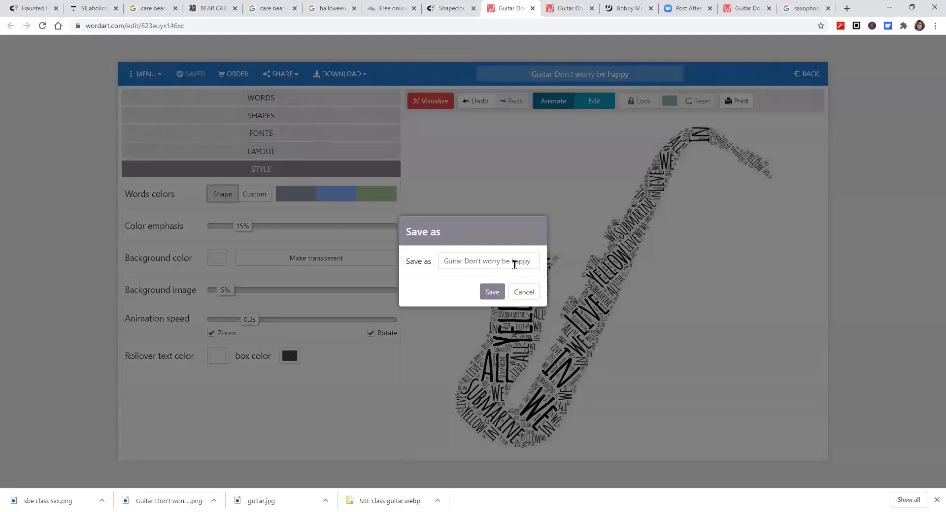
{"action": "left_click_drag", "start_coordinate": [531, 264], "coordinate": [401, 265]}
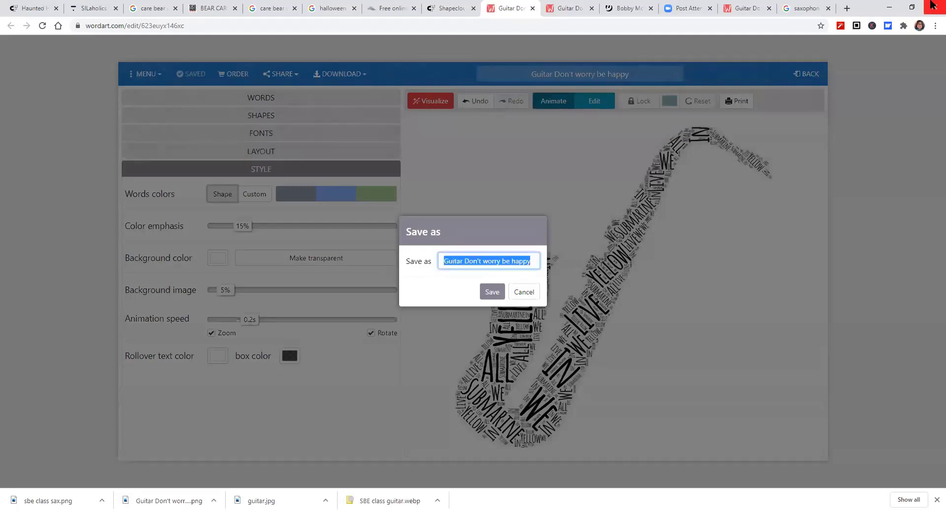
{"action": "type", "text": "yellow sub saz"}
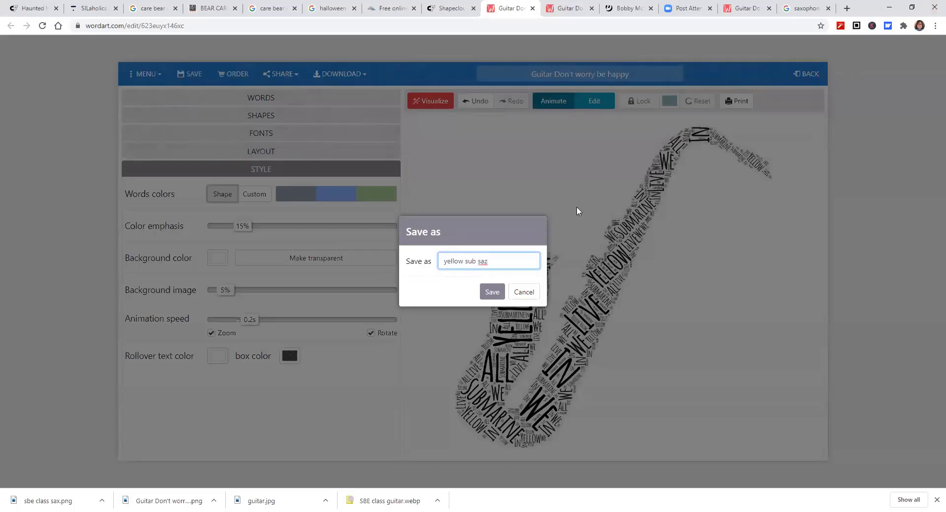
{"action": "left_click", "coordinate": [492, 292]}
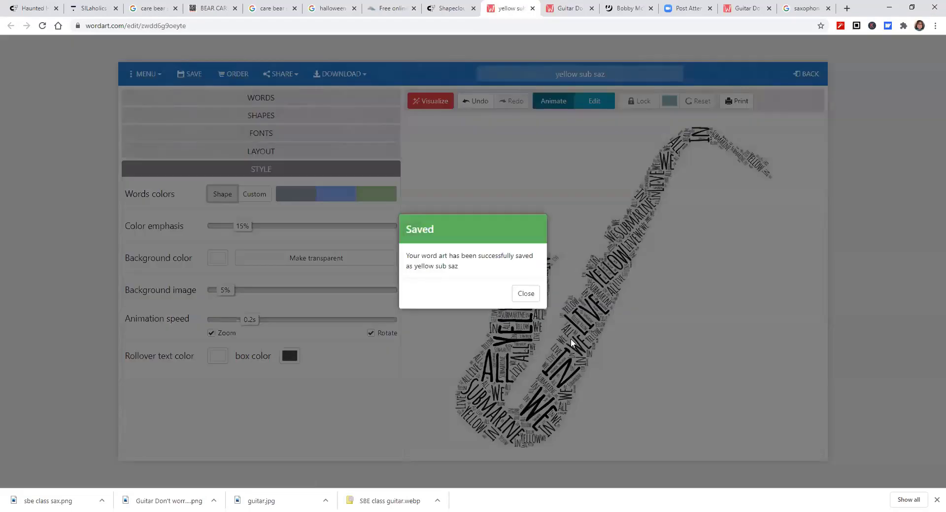
{"action": "left_click", "coordinate": [524, 293]}
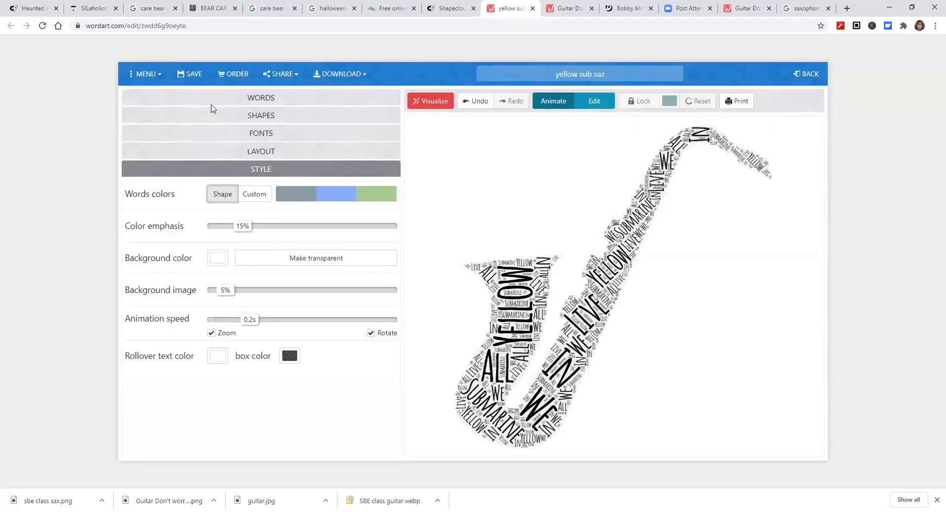
{"action": "left_click", "coordinate": [144, 77]}
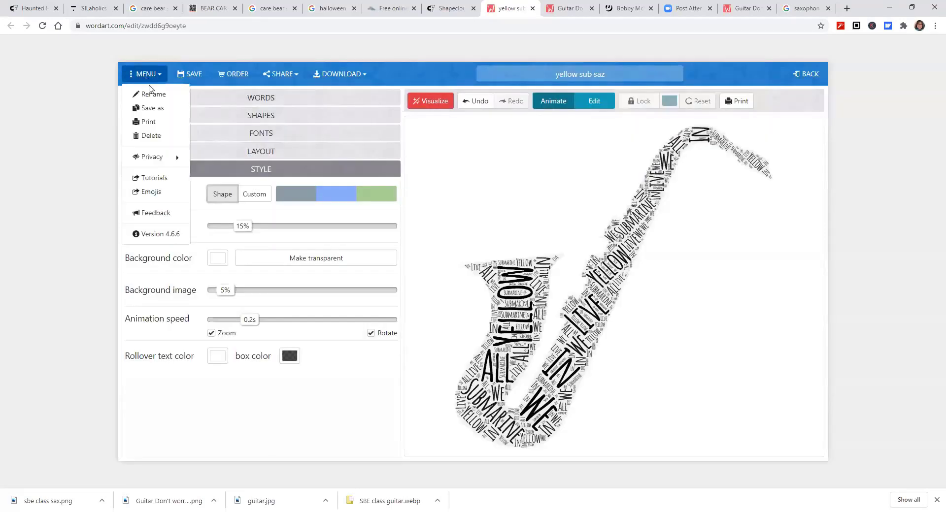
{"action": "left_click", "coordinate": [153, 108]}
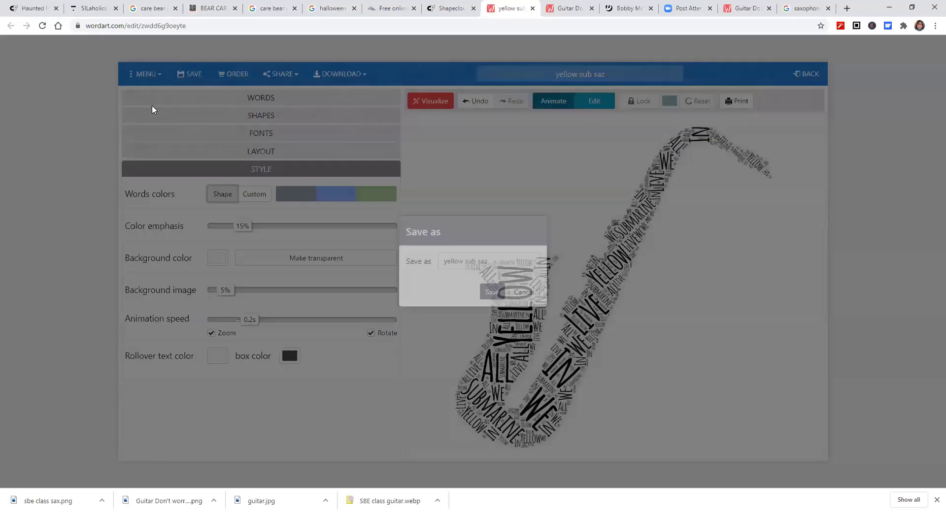
{"action": "left_click", "coordinate": [522, 291]}
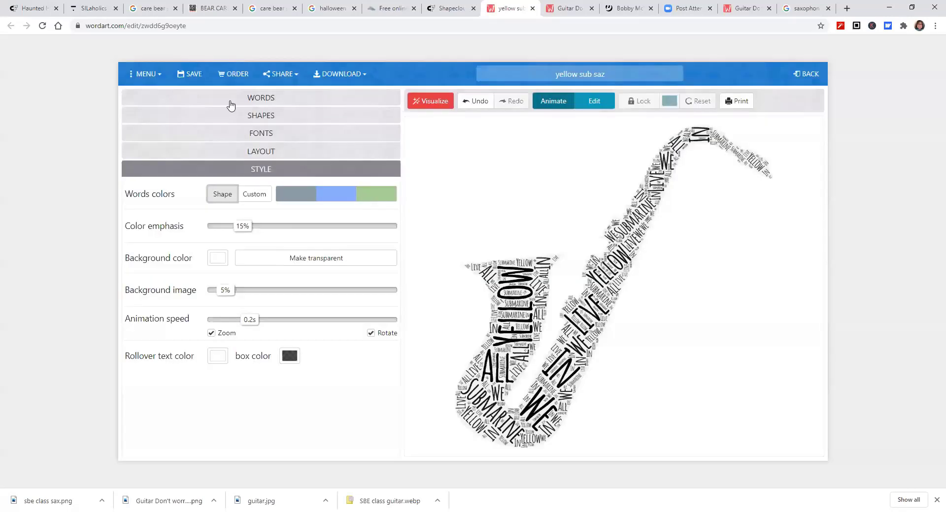
Try to download the word art as SVG (vector), and dismiss the HQ pack purchase offer.
{"action": "left_click", "coordinate": [356, 75]}
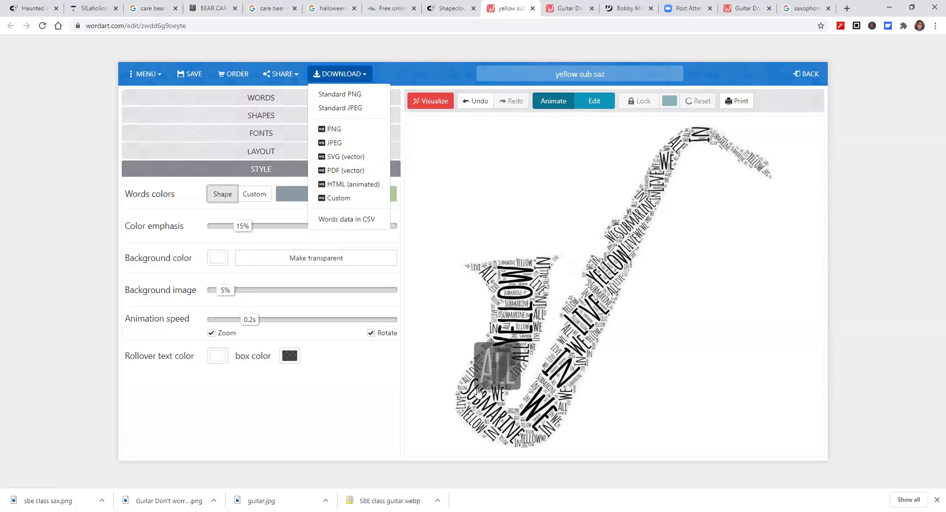
{"action": "left_click", "coordinate": [349, 158]}
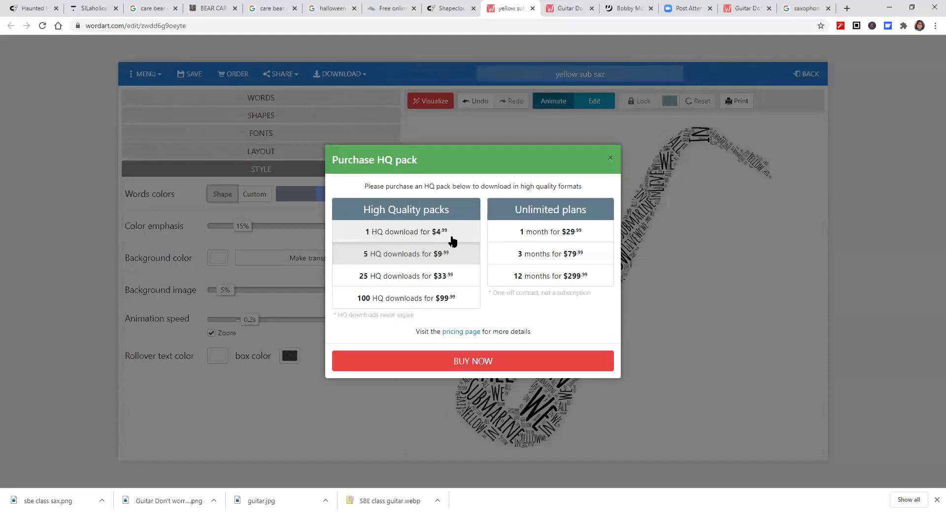
{"action": "left_click", "coordinate": [611, 158]}
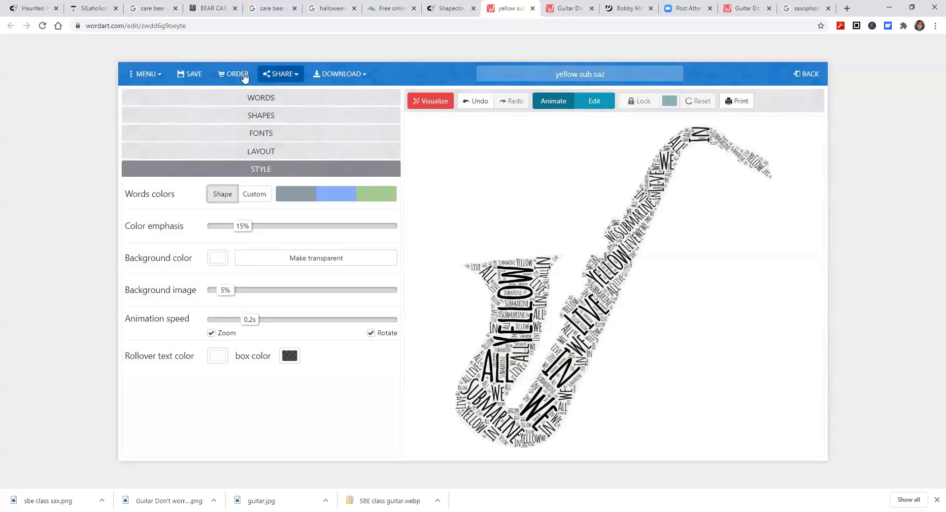
Download the saxophone word art as a Standard PNG.
{"action": "left_click", "coordinate": [342, 74]}
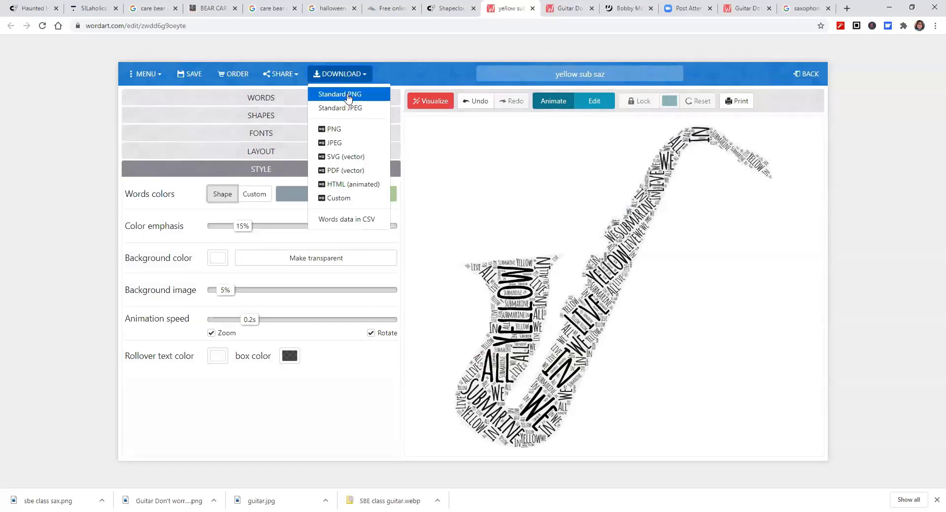
{"action": "left_click", "coordinate": [349, 96]}
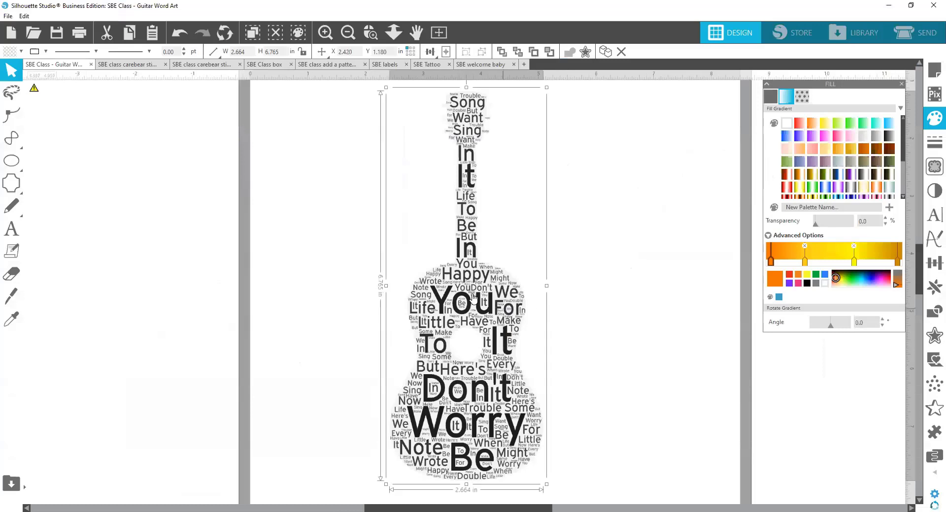
Move the guitar word art off the page and delete it from the document.
{"action": "left_click_drag", "start_coordinate": [511, 309], "coordinate": [144, 244]}
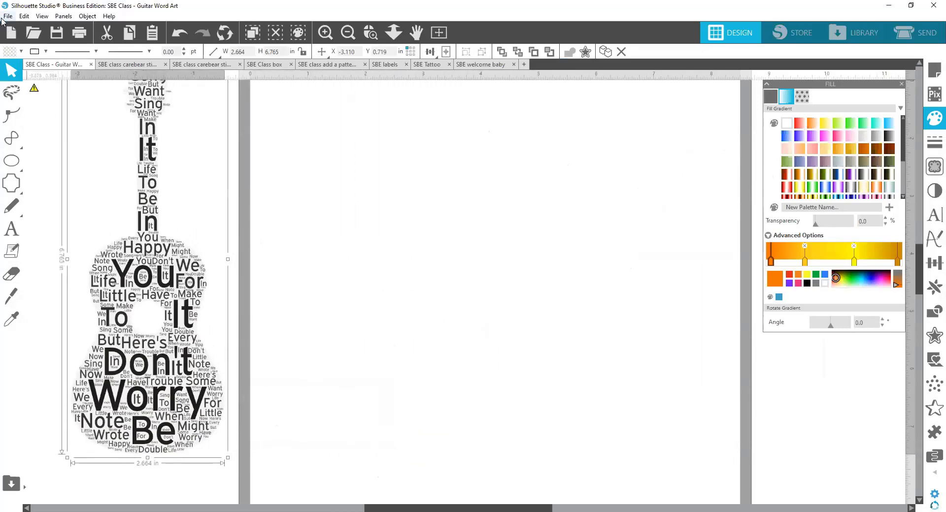
{"action": "left_click", "coordinate": [7, 16]}
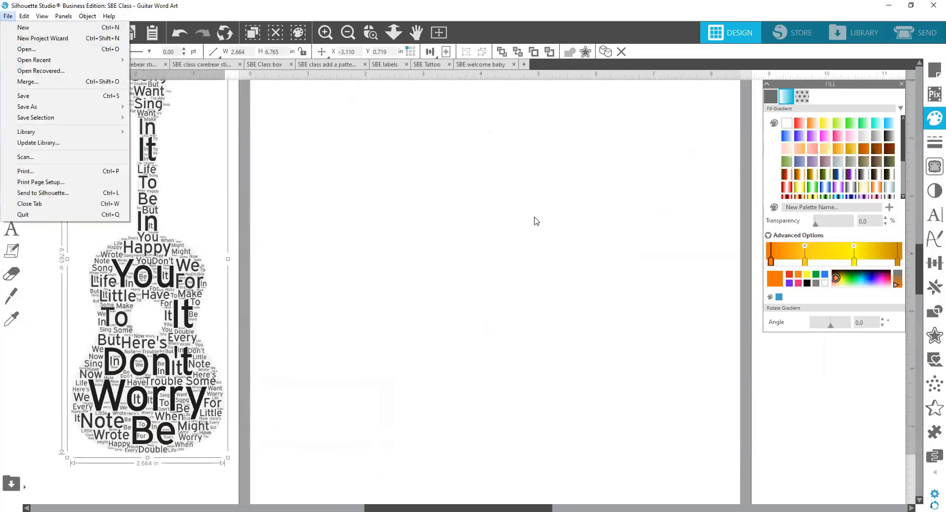
{"action": "left_click", "coordinate": [504, 232]}
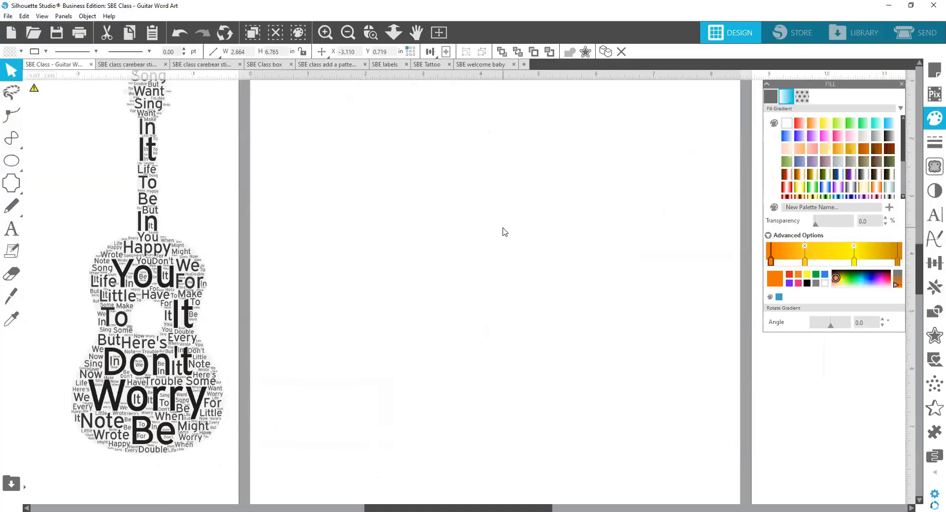
{"action": "left_click_drag", "start_coordinate": [175, 280], "coordinate": [176, 277]}
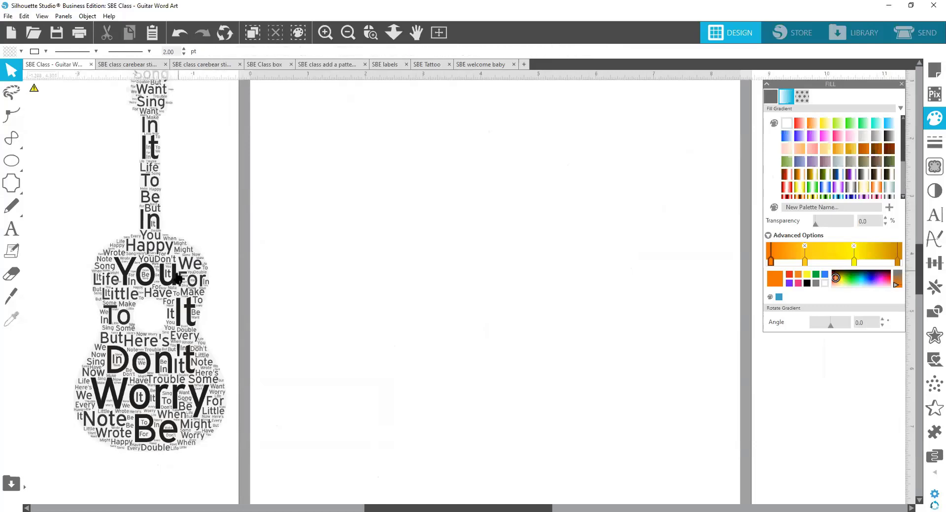
{"action": "key", "text": "Delete"}
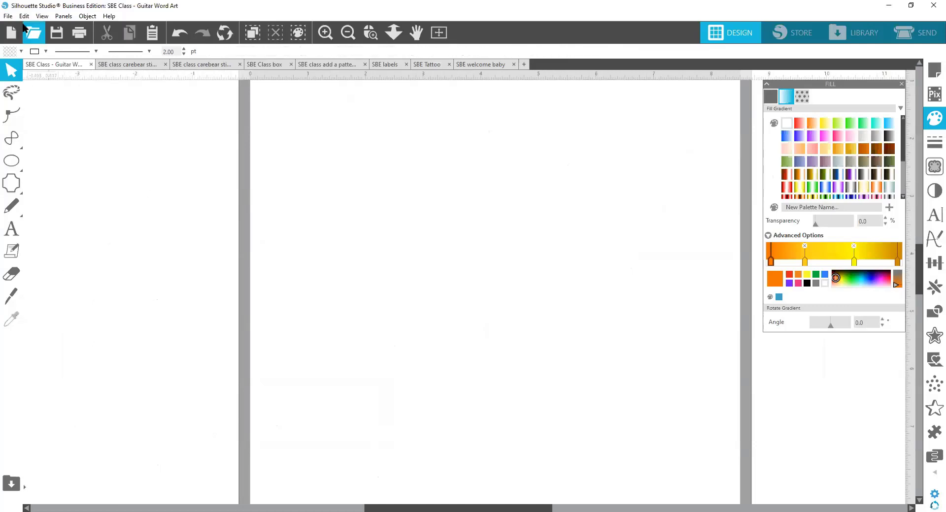
Merge the image "yellow sub saz" from Downloads into the open document.
{"action": "left_click", "coordinate": [8, 16]}
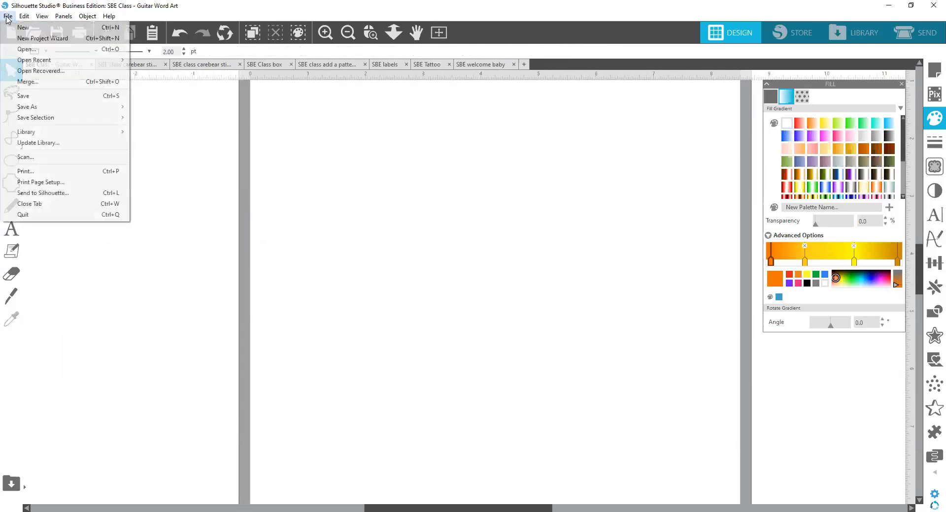
{"action": "left_click", "coordinate": [34, 83]}
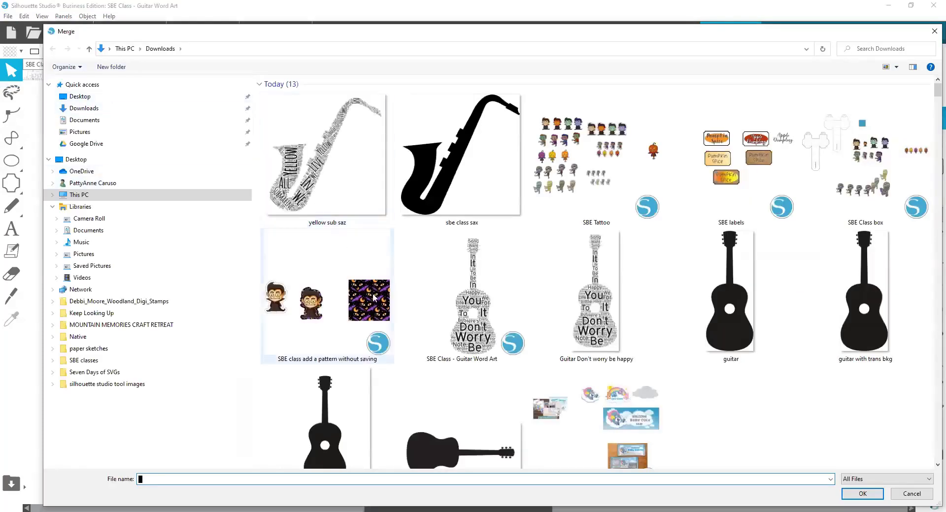
{"action": "left_click", "coordinate": [319, 173]}
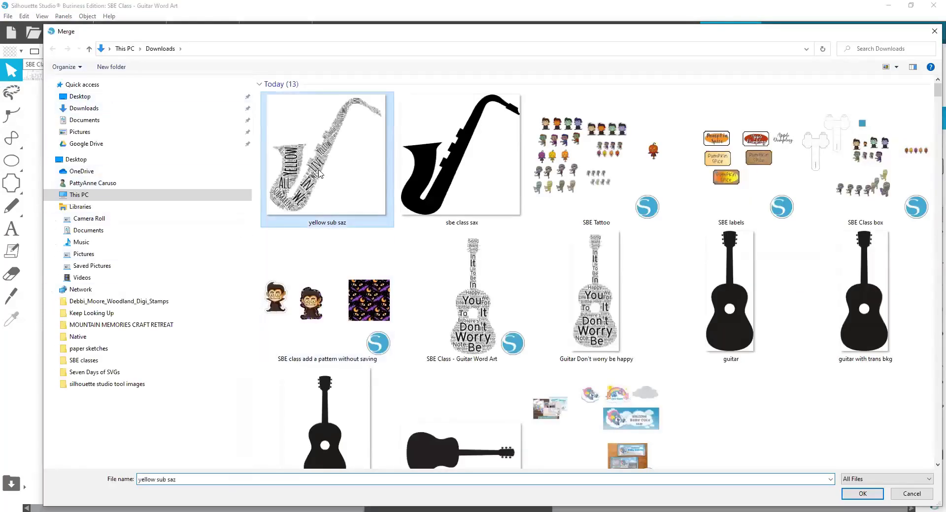
{"action": "left_click", "coordinate": [862, 494]}
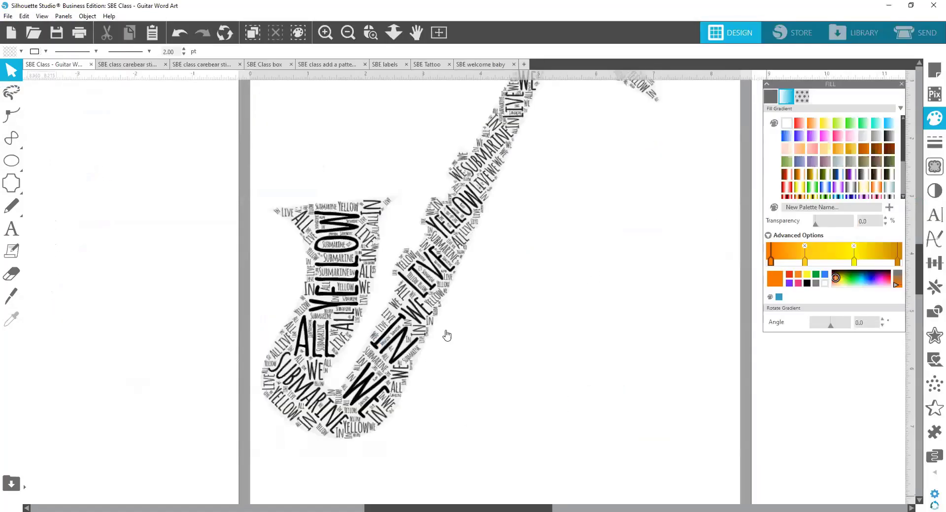
Position the saxophone word art in the upper part of the page.
{"action": "left_click_drag", "start_coordinate": [467, 244], "coordinate": [461, 226]}
{"action": "left_click", "coordinate": [481, 286]}
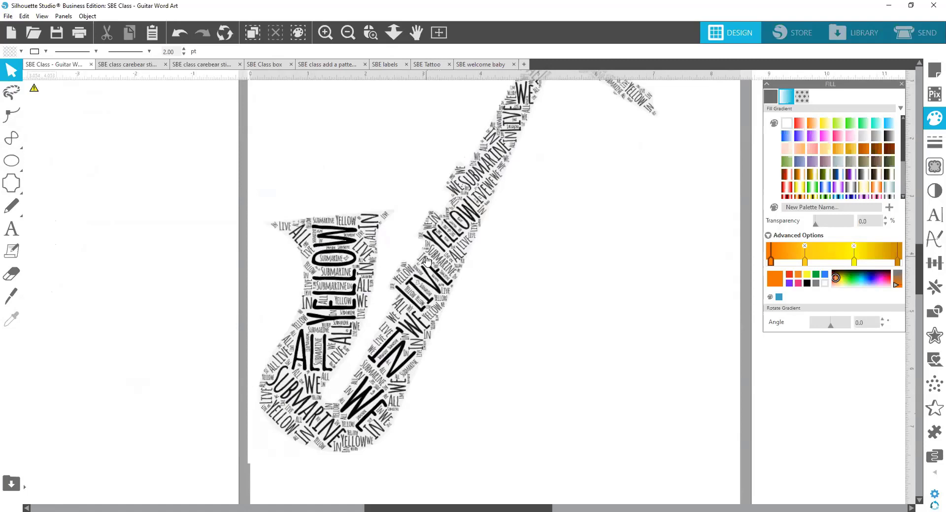
{"action": "left_click_drag", "start_coordinate": [449, 263], "coordinate": [403, 295]}
{"action": "left_click", "coordinate": [347, 32]}
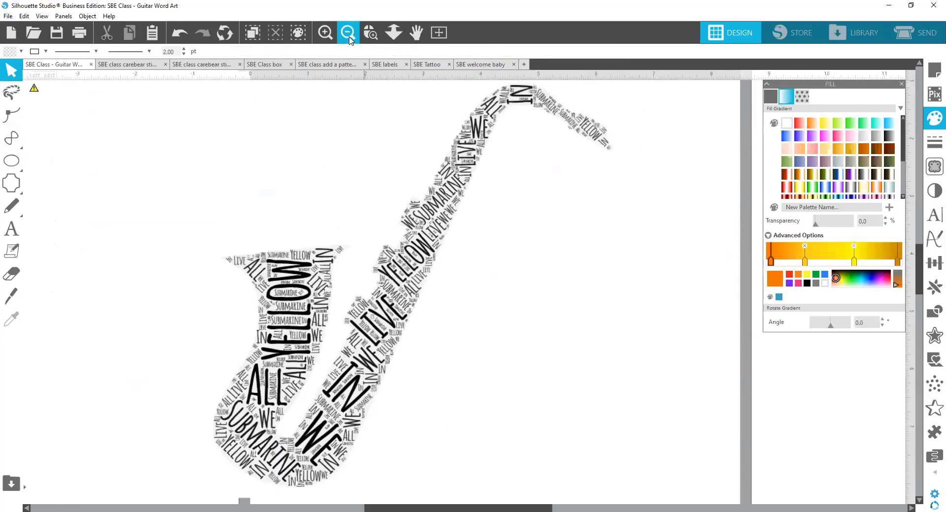
{"action": "left_click_drag", "start_coordinate": [443, 291], "coordinate": [472, 256]}
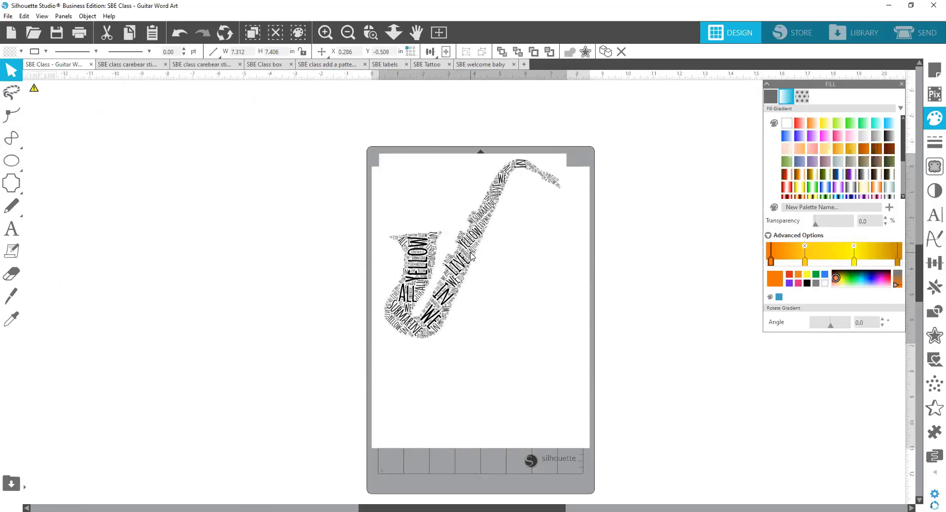
{"action": "left_click", "coordinate": [471, 256]}
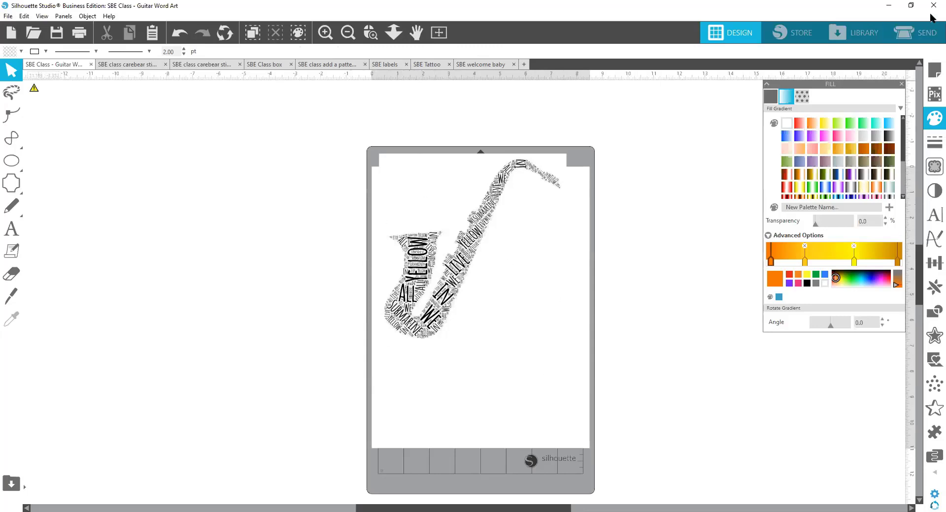
Preview the Cut and Cut Edge options on the saxophone image in the send settings, and return to the design.
{"action": "left_click", "coordinate": [916, 39]}
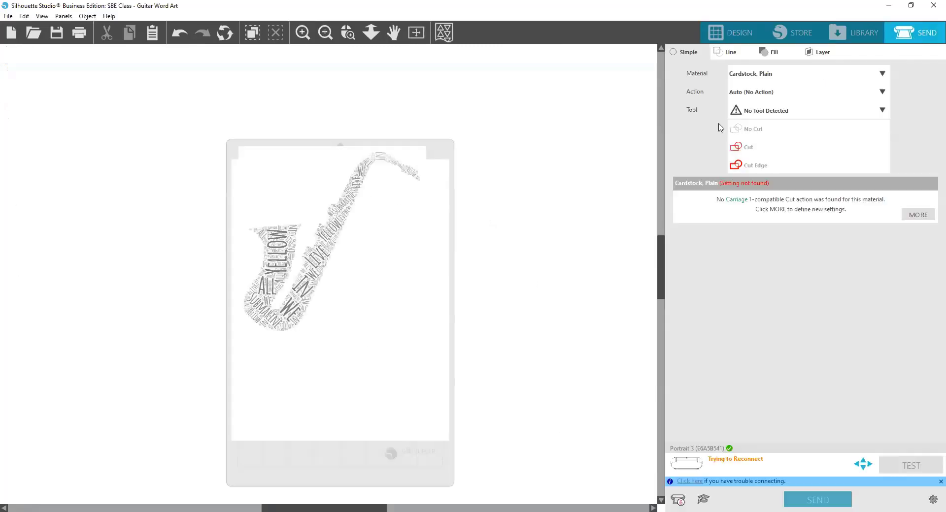
{"action": "scroll", "coordinate": [370, 256], "scroll_direction": "up", "scroll_amount": 2}
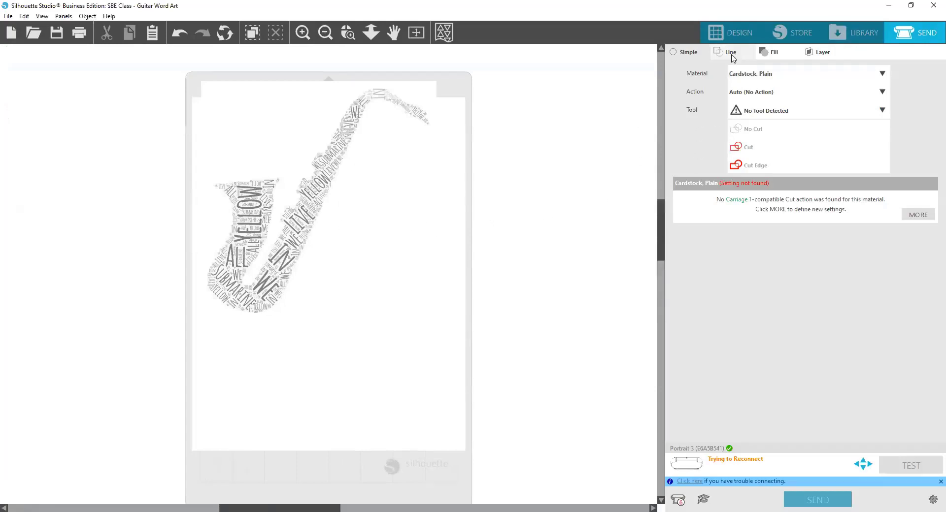
{"action": "left_click", "coordinate": [323, 208]}
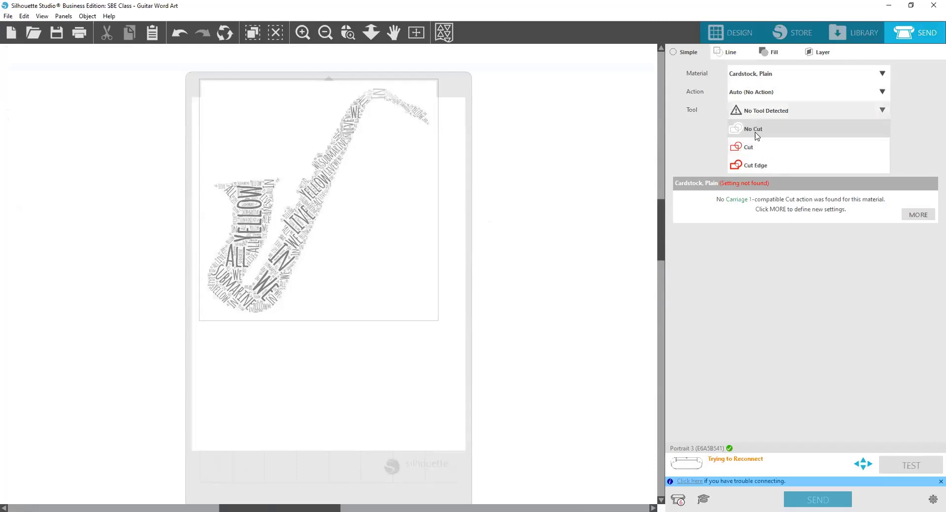
{"action": "left_click", "coordinate": [749, 150]}
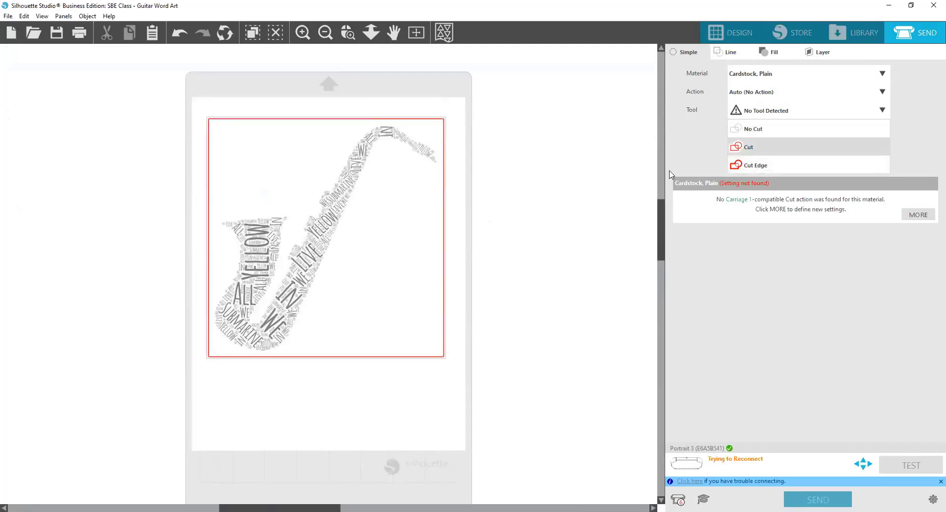
{"action": "left_click", "coordinate": [753, 167]}
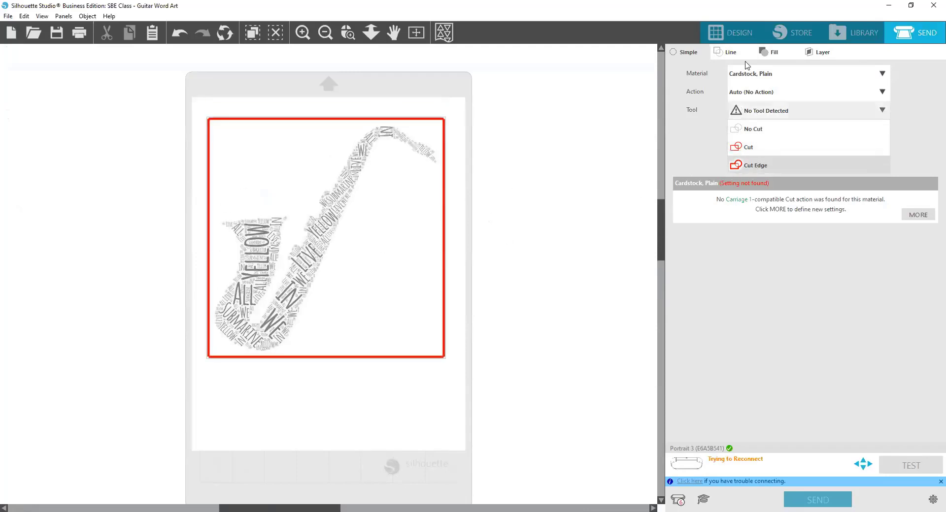
{"action": "left_click", "coordinate": [731, 33]}
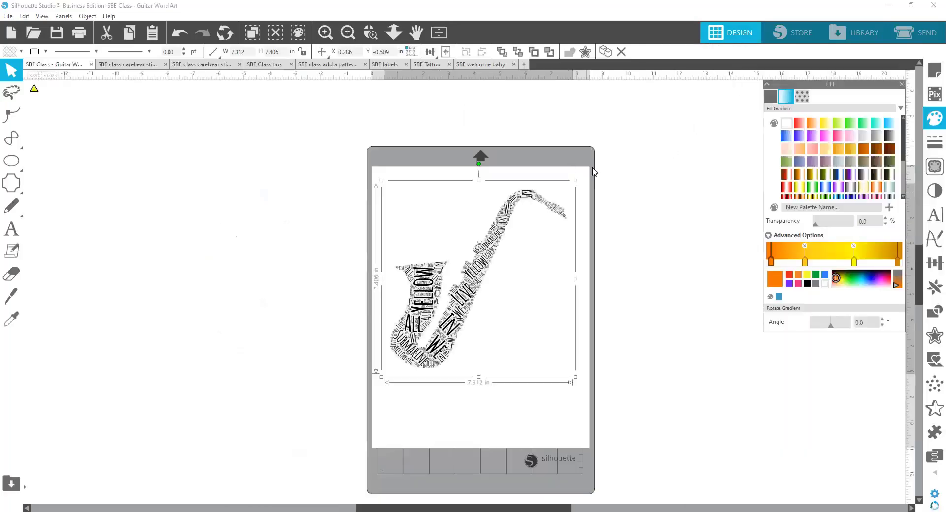
Trace and detach the saxophone word art from its background with a threshold of 100%.
{"action": "left_click", "coordinate": [215, 243]}
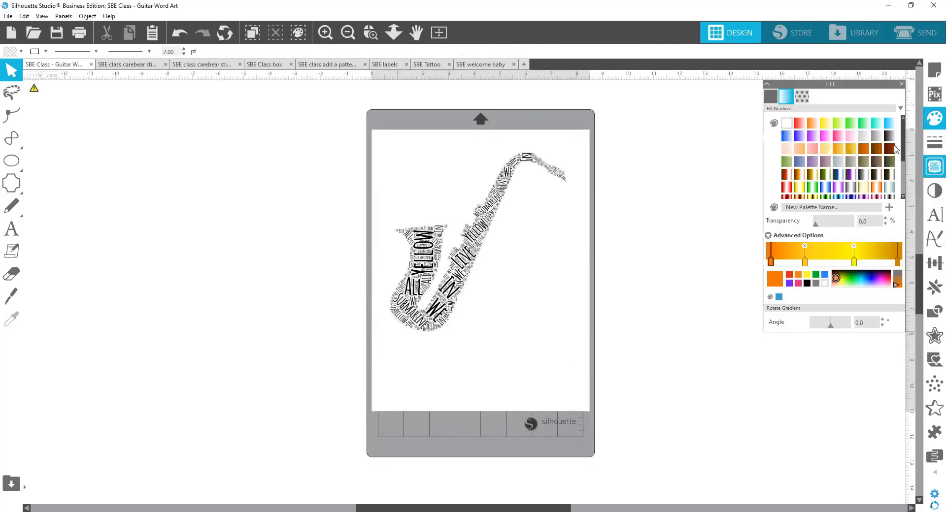
{"action": "left_click", "coordinate": [802, 127]}
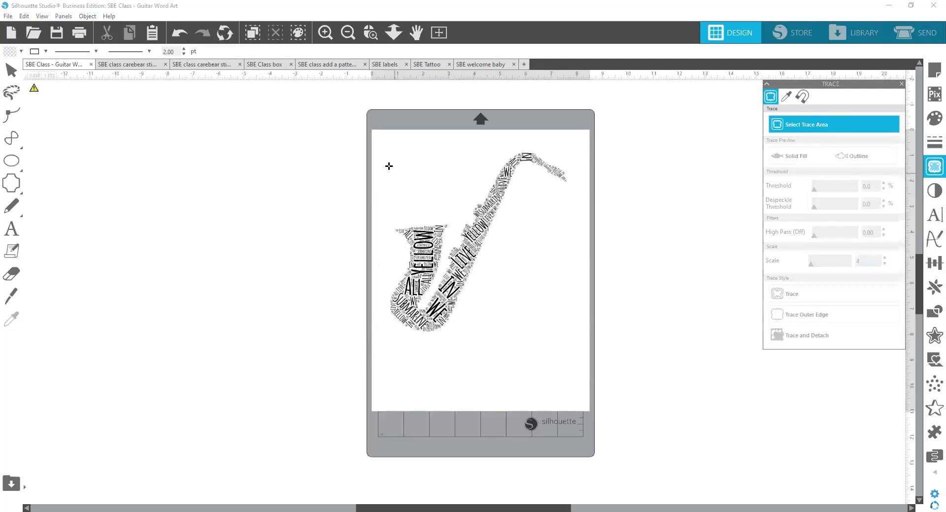
{"action": "left_click_drag", "start_coordinate": [377, 135], "coordinate": [581, 357]}
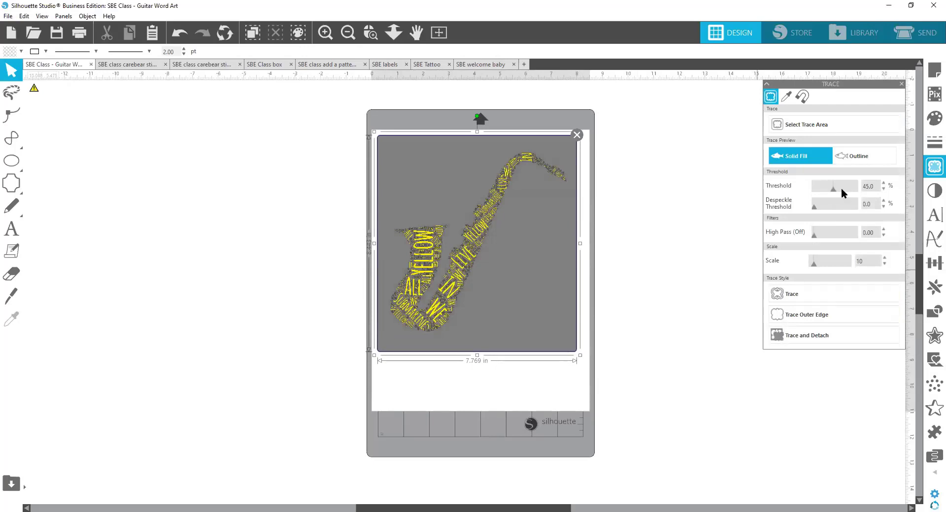
{"action": "left_click_drag", "start_coordinate": [844, 194], "coordinate": [860, 195]}
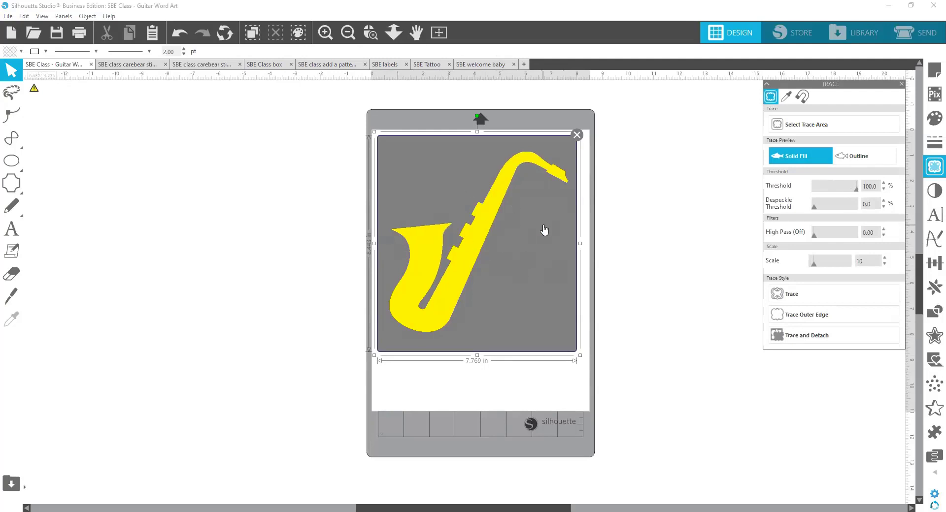
{"action": "left_click", "coordinate": [817, 341]}
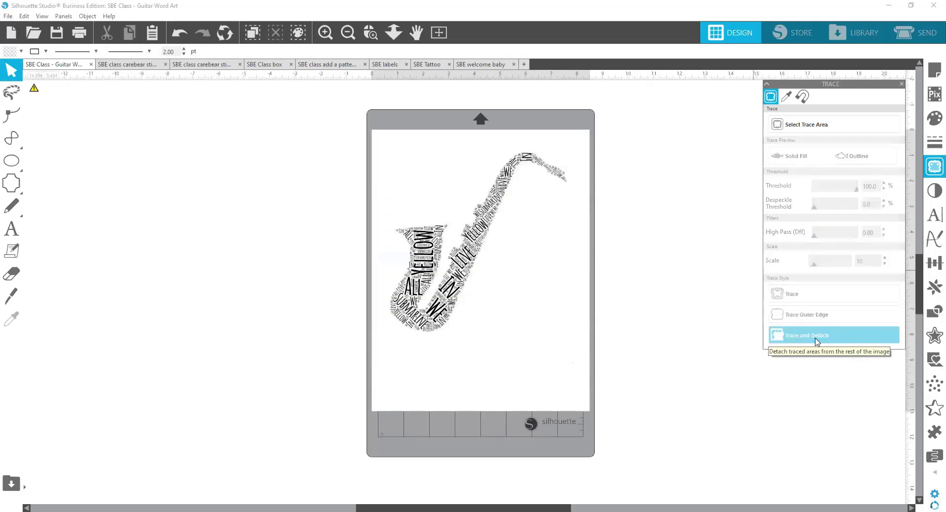
Separate the detached saxophone, delete the leftover background image, and move the saxophone back to the page centre.
{"action": "left_click_drag", "start_coordinate": [465, 252], "coordinate": [569, 216]}
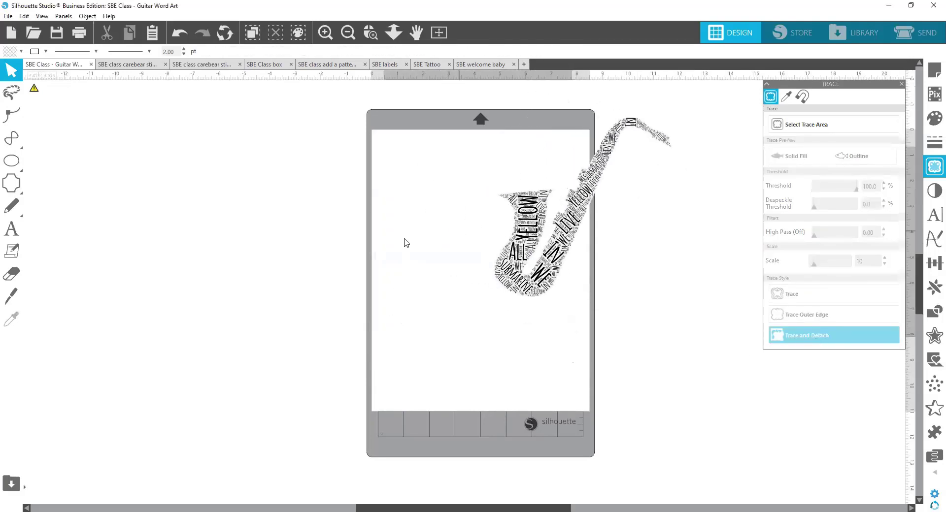
{"action": "mouse_move", "coordinate": [405, 242]}
{"action": "left_mouse_down"}
{"action": "mouse_move", "coordinate": [268, 232]}
{"action": "mouse_move", "coordinate": [379, 186]}
{"action": "mouse_move", "coordinate": [433, 184]}
{"action": "mouse_move", "coordinate": [448, 207]}
{"action": "mouse_move", "coordinate": [430, 157]}
{"action": "left_mouse_up"}
{"action": "left_click", "coordinate": [425, 133]}
{"action": "left_click", "coordinate": [425, 133]}
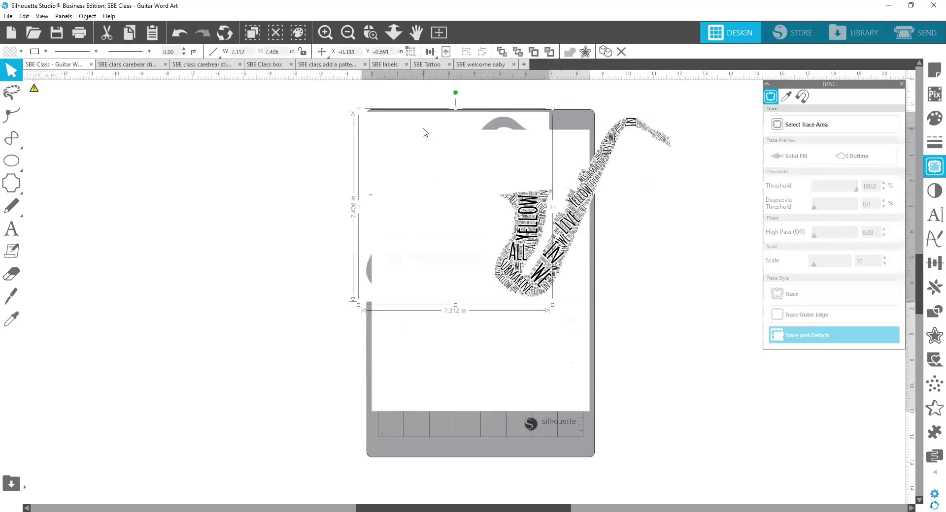
{"action": "key", "text": "Delete"}
{"action": "mouse_move", "coordinate": [517, 205]}
{"action": "left_mouse_down"}
{"action": "mouse_move", "coordinate": [412, 254]}
{"action": "mouse_move", "coordinate": [419, 248]}
{"action": "left_mouse_up"}
{"action": "left_click", "coordinate": [788, 124]}
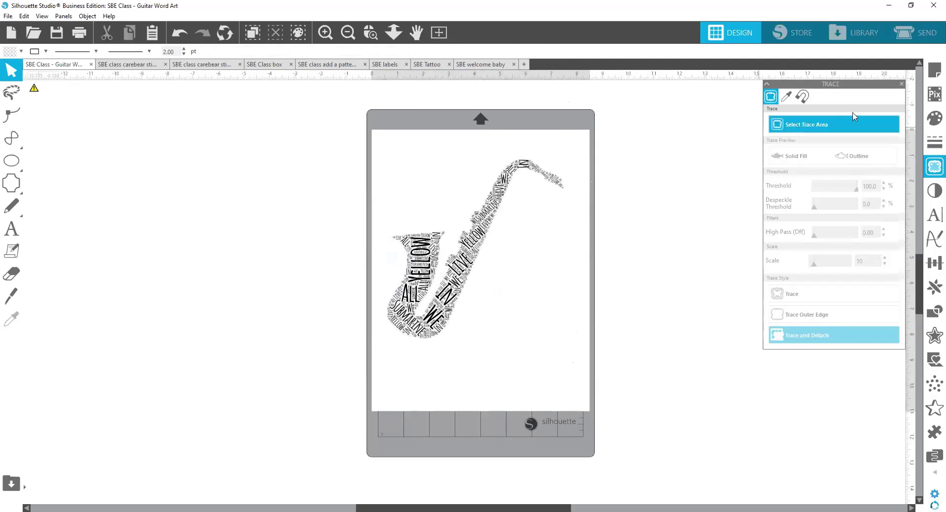
Add a 0.125 in offset with rounded corners around the saxophone.
{"action": "left_click", "coordinate": [932, 337]}
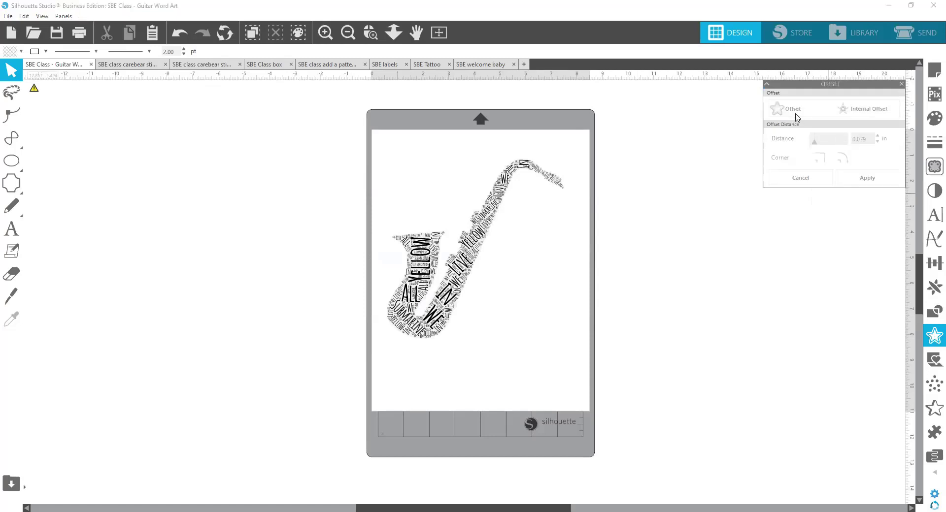
{"action": "left_click", "coordinate": [487, 228]}
{"action": "left_click", "coordinate": [788, 109]}
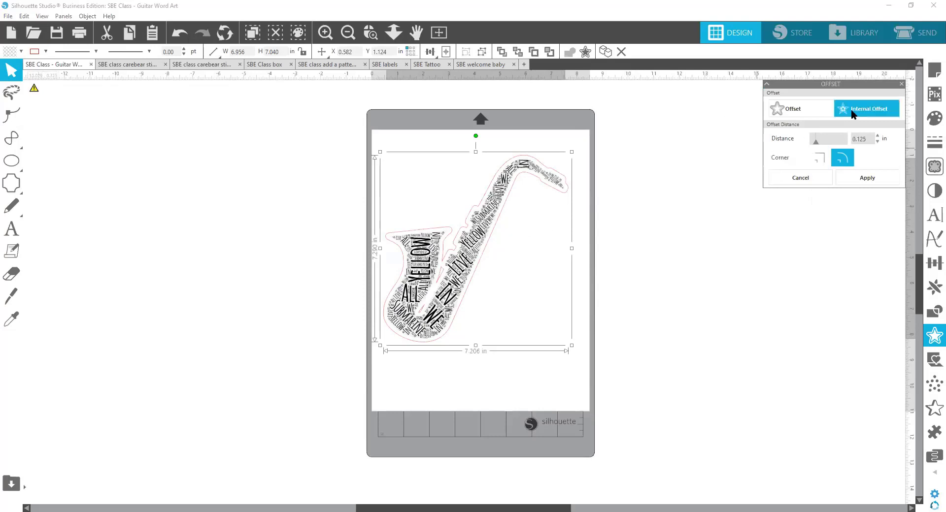
{"action": "left_click", "coordinate": [866, 181]}
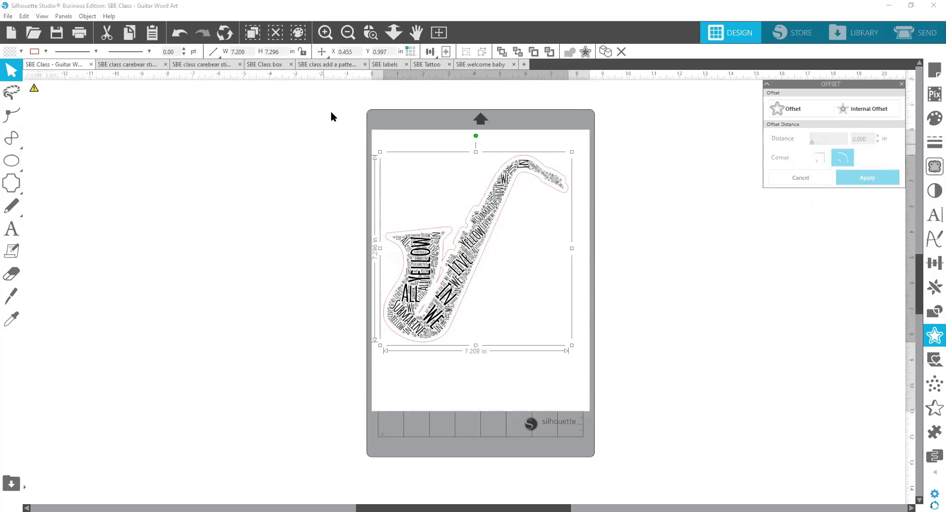
Inspect the offset line up close in the gap between the saxophone's bell and body.
{"action": "left_click", "coordinate": [370, 33]}
{"action": "left_click_drag", "start_coordinate": [345, 221], "coordinate": [532, 323]}
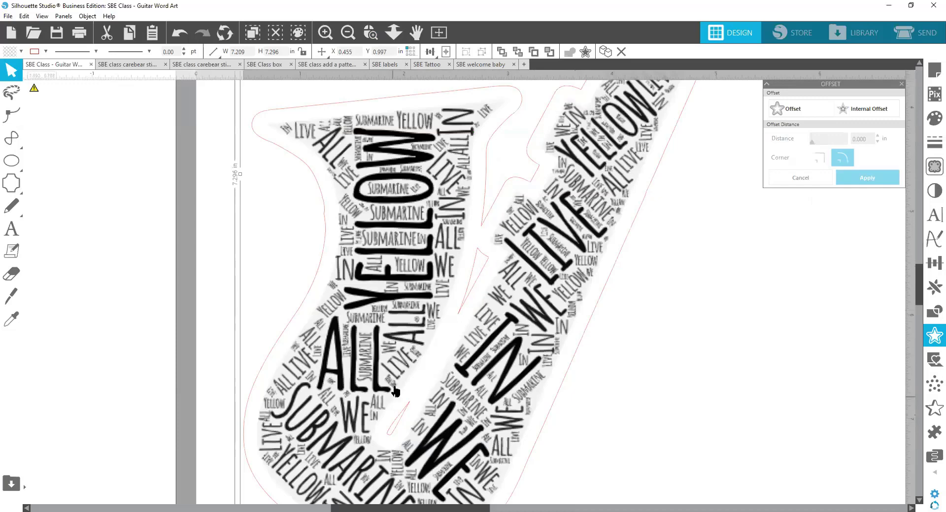
{"action": "left_click", "coordinate": [173, 36]}
{"action": "left_click", "coordinate": [172, 35]}
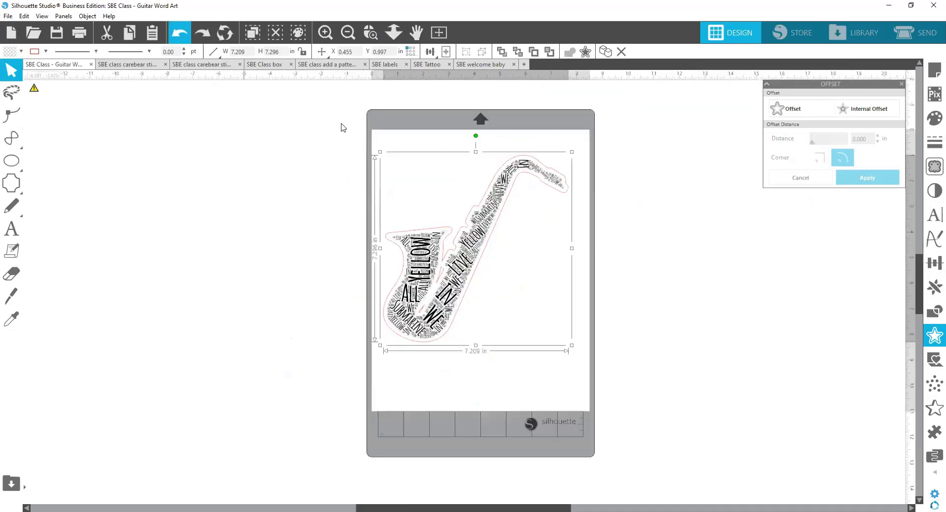
{"action": "left_click", "coordinate": [499, 213]}
{"action": "double_click", "coordinate": [446, 318]}
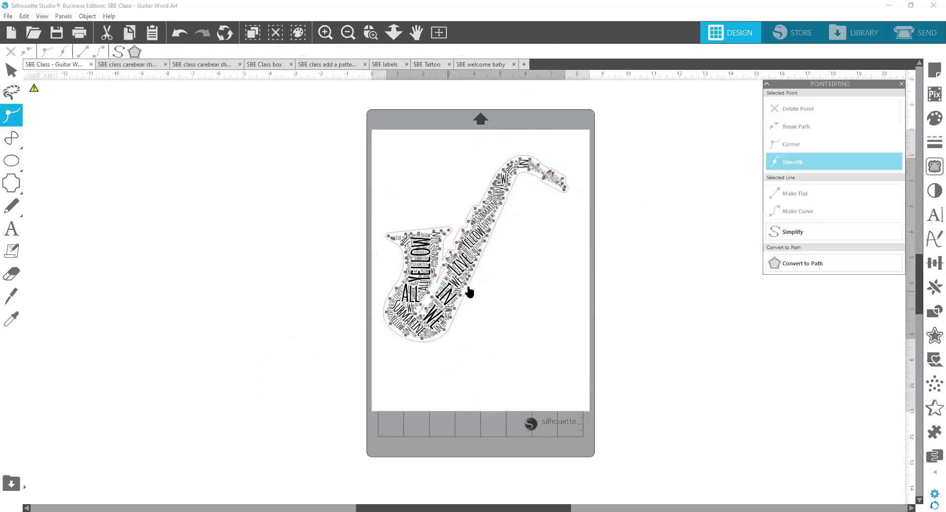
{"action": "left_click", "coordinate": [505, 299]}
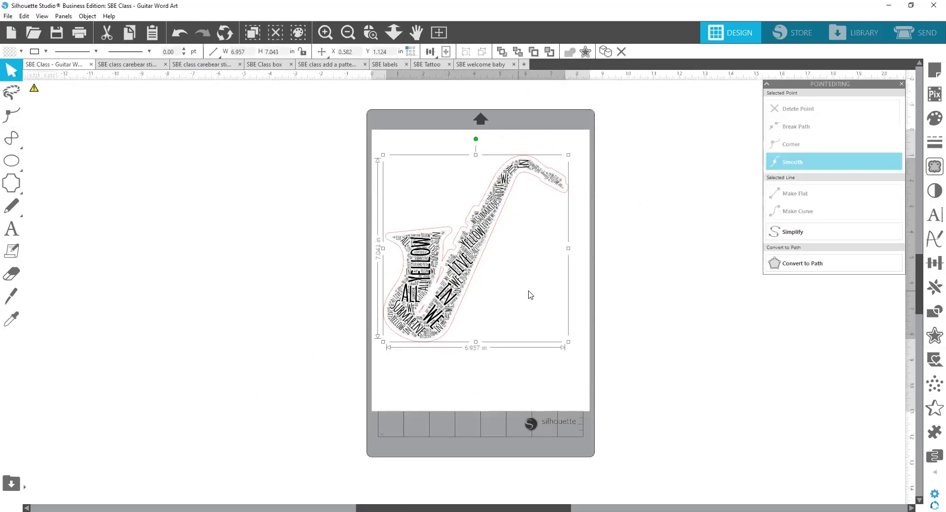
{"action": "right_click", "coordinate": [469, 268]}
{"action": "left_click", "coordinate": [616, 210]}
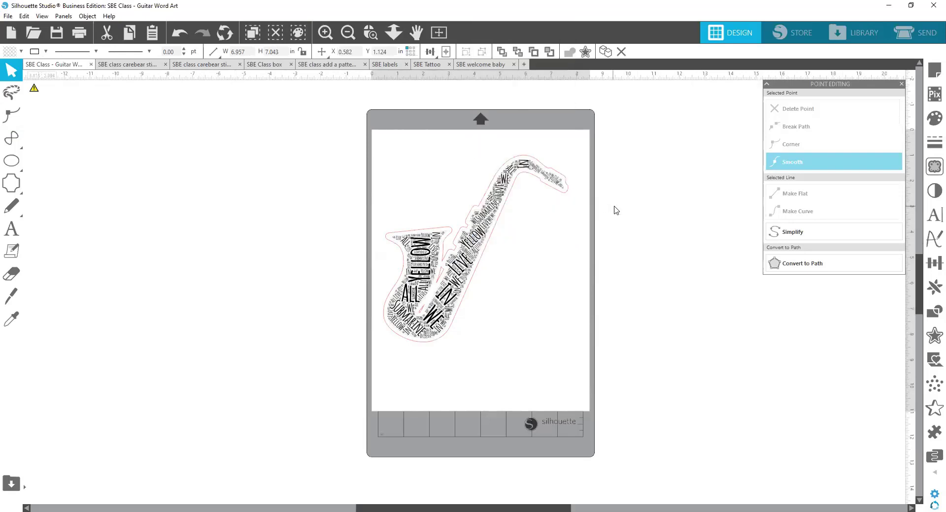
Move the saxophone word art off its offset outline to the right side of the page.
{"action": "left_click", "coordinate": [494, 235]}
{"action": "right_click", "coordinate": [483, 235]}
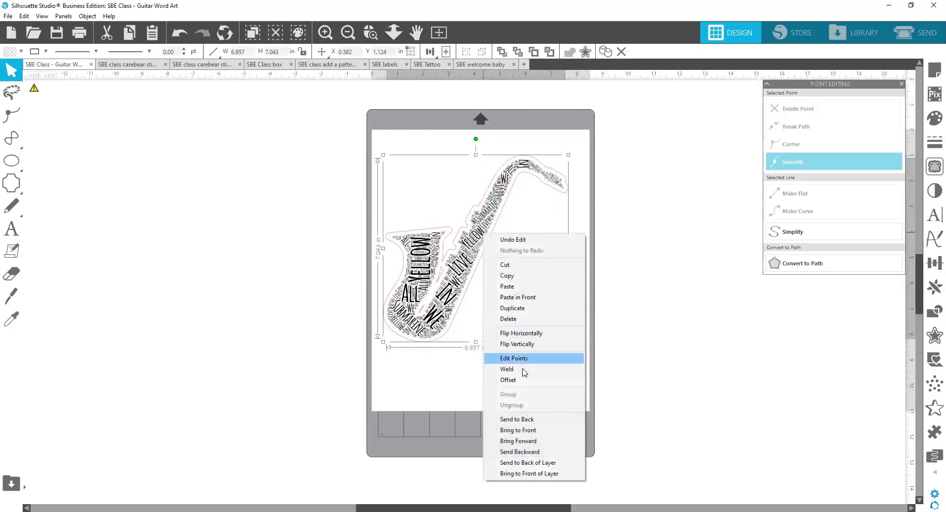
{"action": "left_click", "coordinate": [608, 396]}
{"action": "left_click_drag", "start_coordinate": [438, 310], "coordinate": [584, 319]}
{"action": "left_click", "coordinate": [397, 298]}
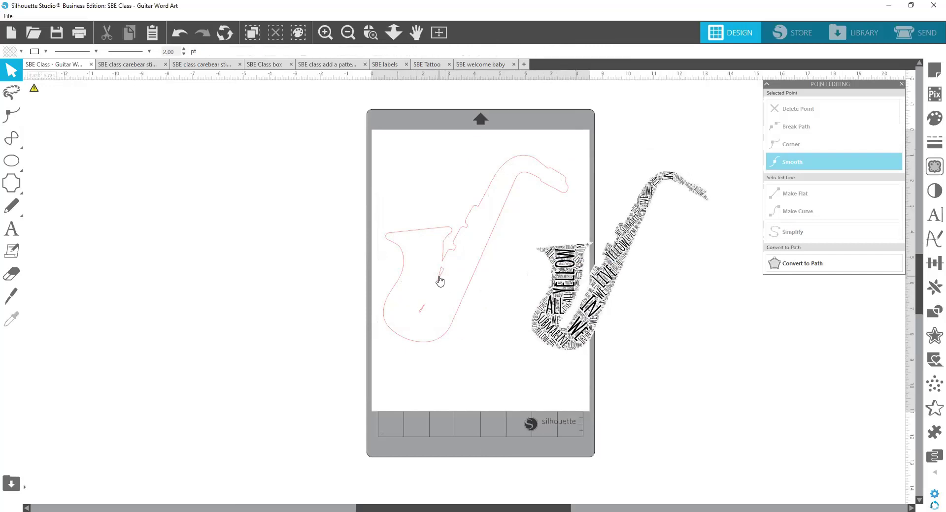
Examine the saxophone outline's edit points up close and check its cut lines in the send preview.
{"action": "double_click", "coordinate": [437, 286]}
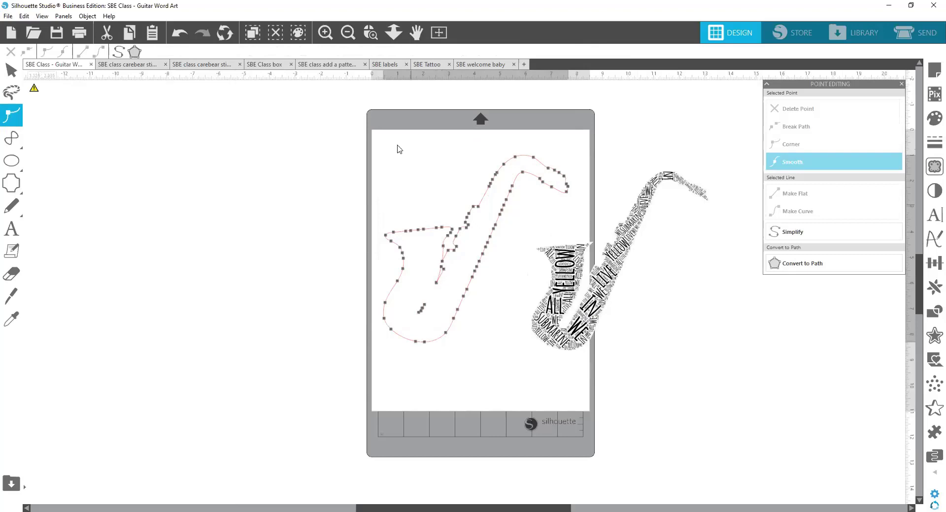
{"action": "left_click", "coordinate": [371, 32]}
{"action": "left_click_drag", "start_coordinate": [309, 166], "coordinate": [597, 360]}
{"action": "scroll", "coordinate": [550, 379], "scroll_direction": "down", "scroll_amount": 1}
{"action": "scroll", "coordinate": [547, 377], "scroll_direction": "down", "scroll_amount": 2}
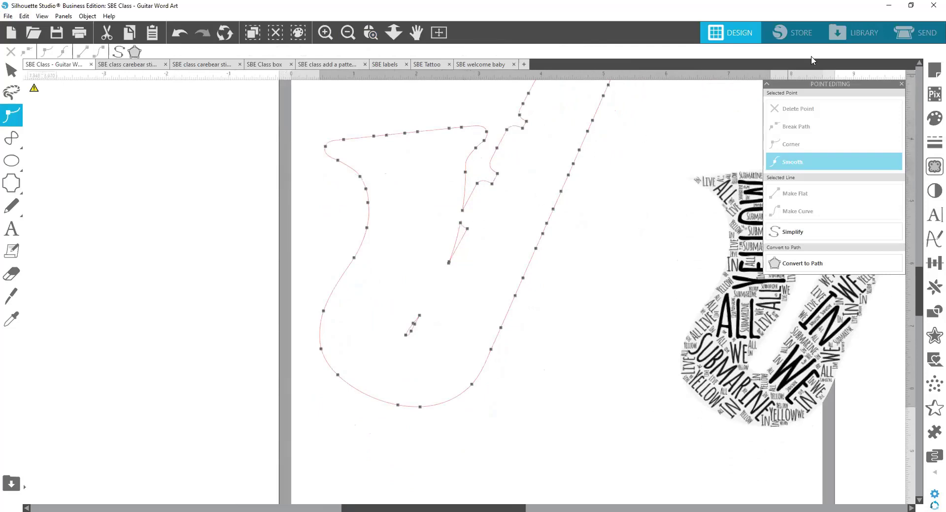
{"action": "left_click", "coordinate": [902, 33]}
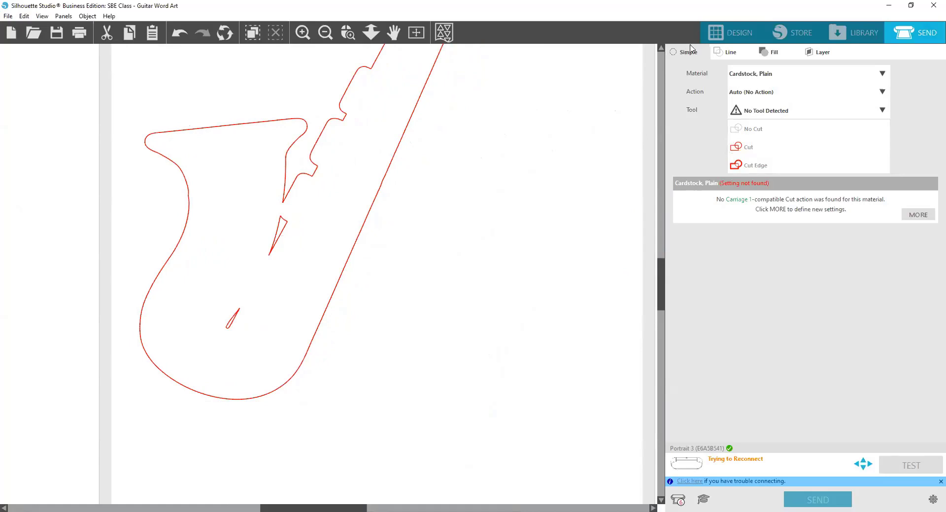
{"action": "left_click", "coordinate": [730, 32]}
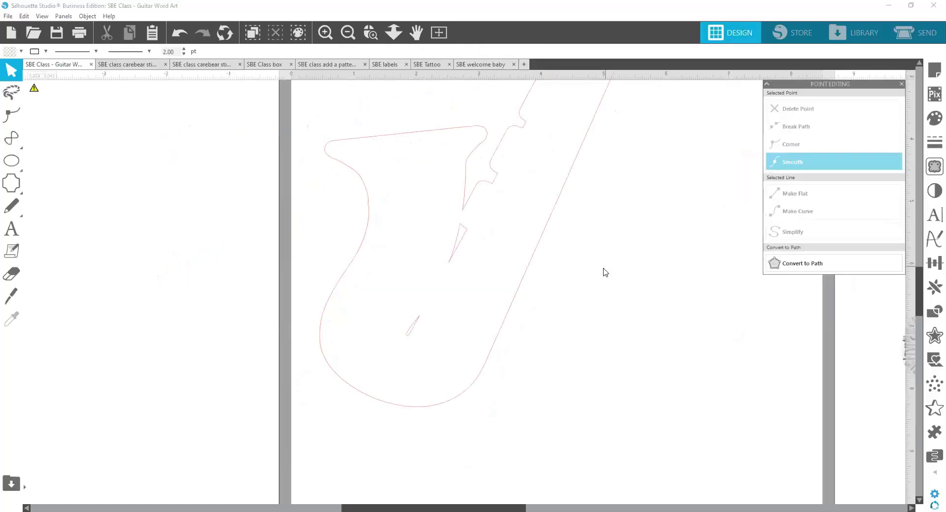
Delete the two stray inner pieces between the saxophone's bell and body from the outline, and check the cut preview.
{"action": "double_click", "coordinate": [450, 261]}
{"action": "left_click", "coordinate": [449, 263]}
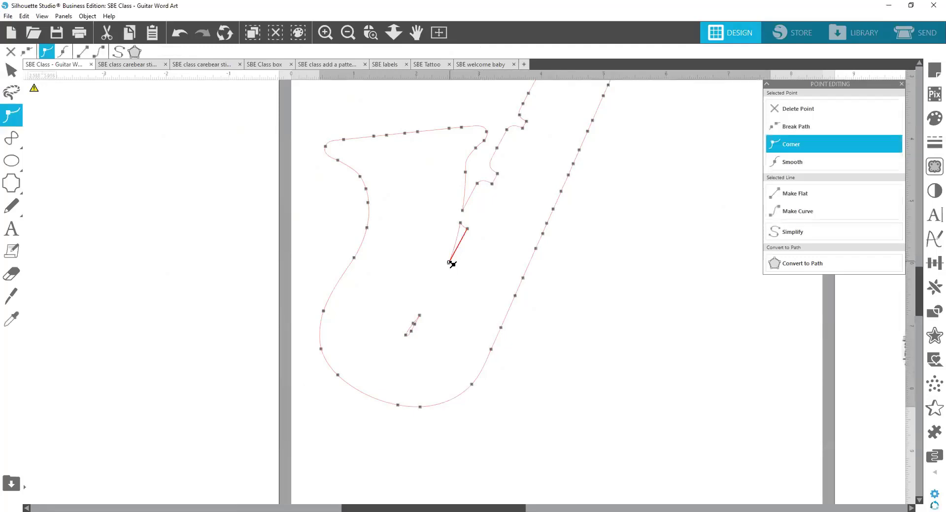
{"action": "key", "text": "Delete"}
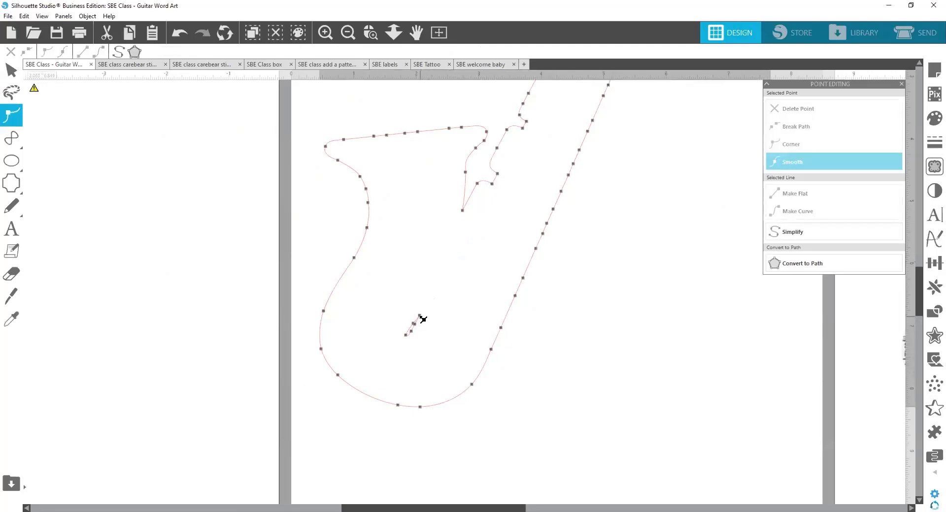
{"action": "left_click", "coordinate": [422, 320]}
{"action": "key", "text": "Delete"}
{"action": "left_click", "coordinate": [925, 33]}
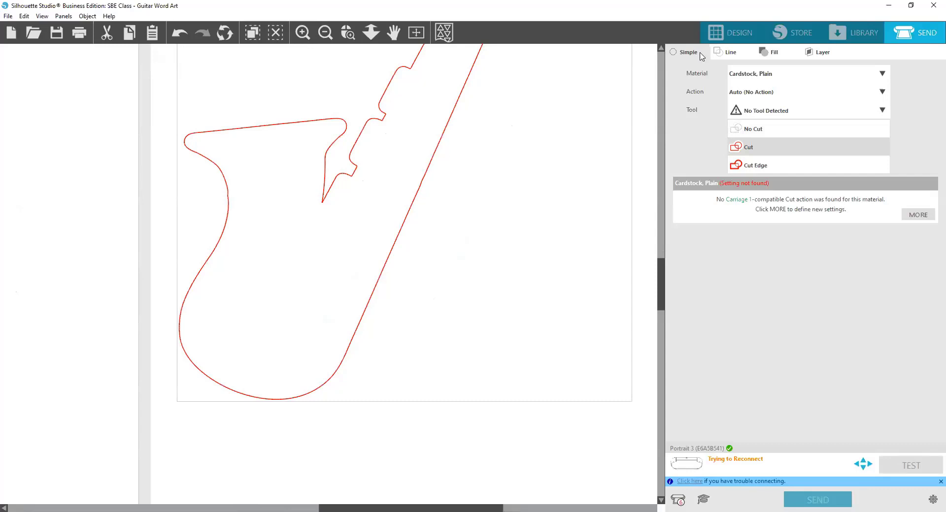
{"action": "left_click", "coordinate": [731, 33]}
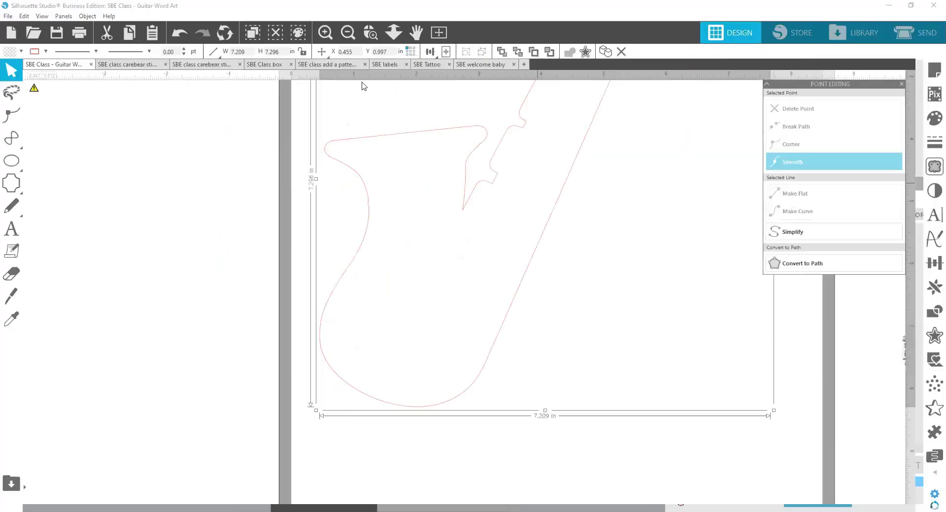
Move the word art back inside the saxophone outline and group the two together.
{"action": "left_click", "coordinate": [347, 32]}
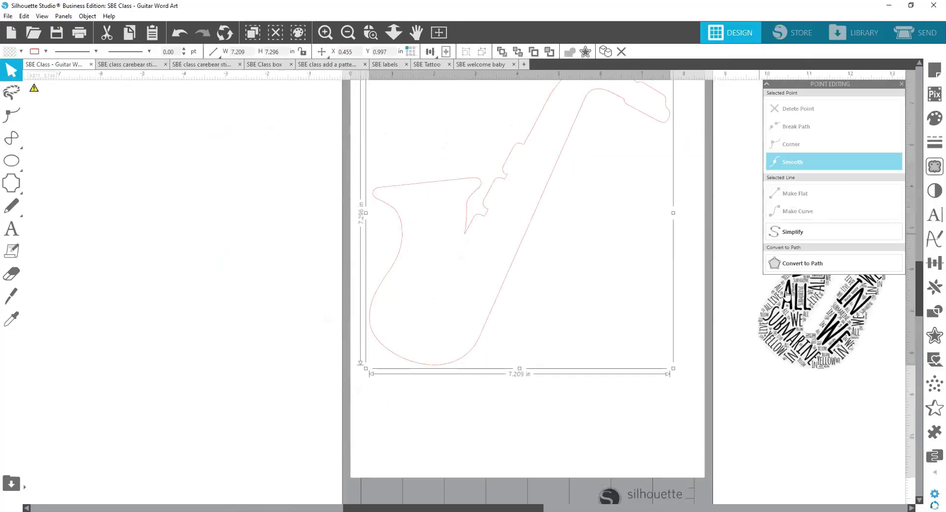
{"action": "left_click_drag", "start_coordinate": [769, 335], "coordinate": [395, 316]}
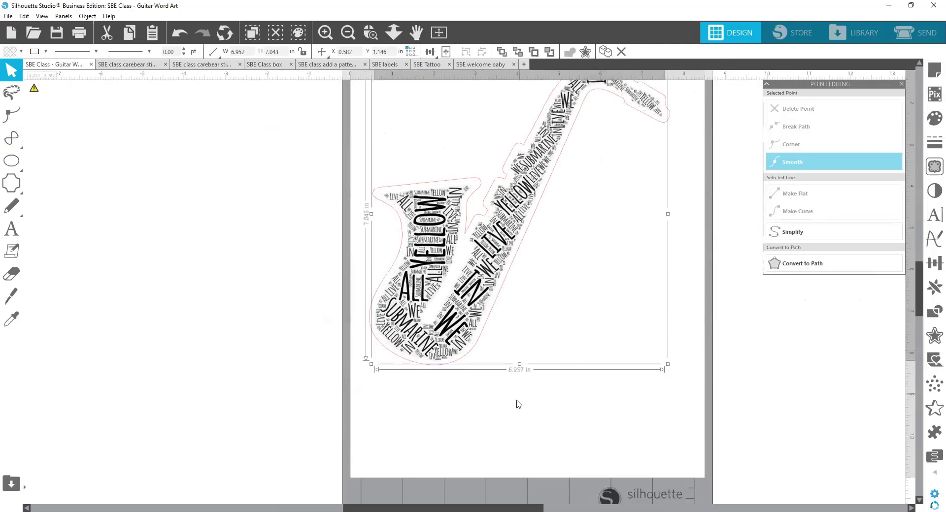
{"action": "left_click", "coordinate": [472, 342]}
{"action": "right_click", "coordinate": [418, 236]}
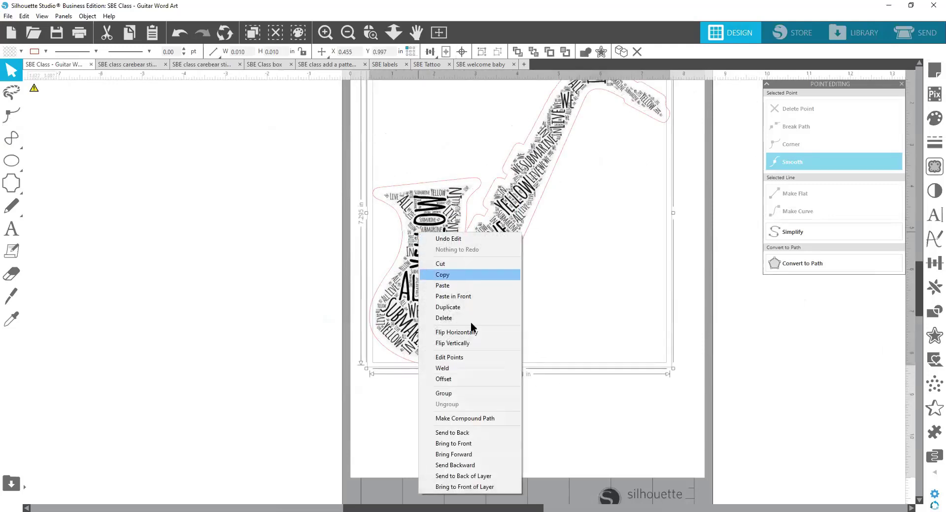
{"action": "left_click", "coordinate": [458, 394]}
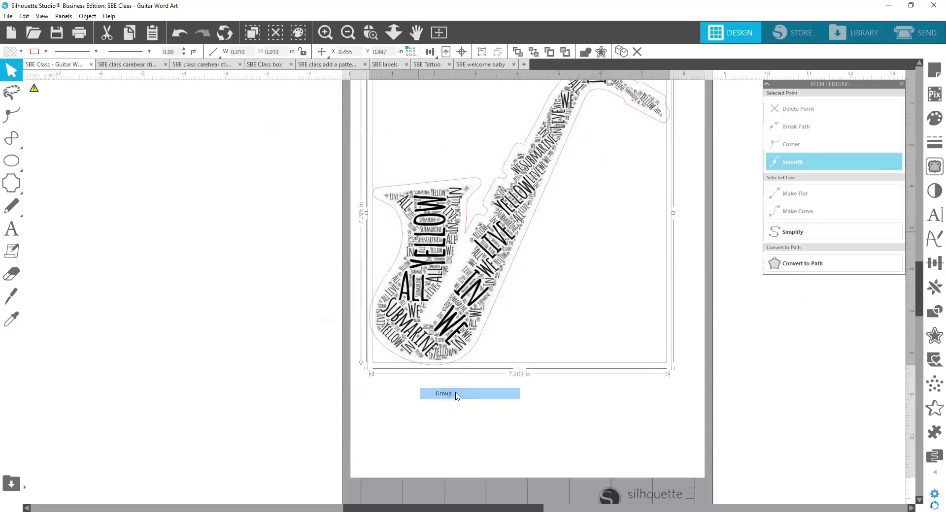
{"action": "left_click", "coordinate": [542, 433]}
{"action": "scroll", "coordinate": [584, 358], "scroll_direction": "up", "scroll_amount": 2}
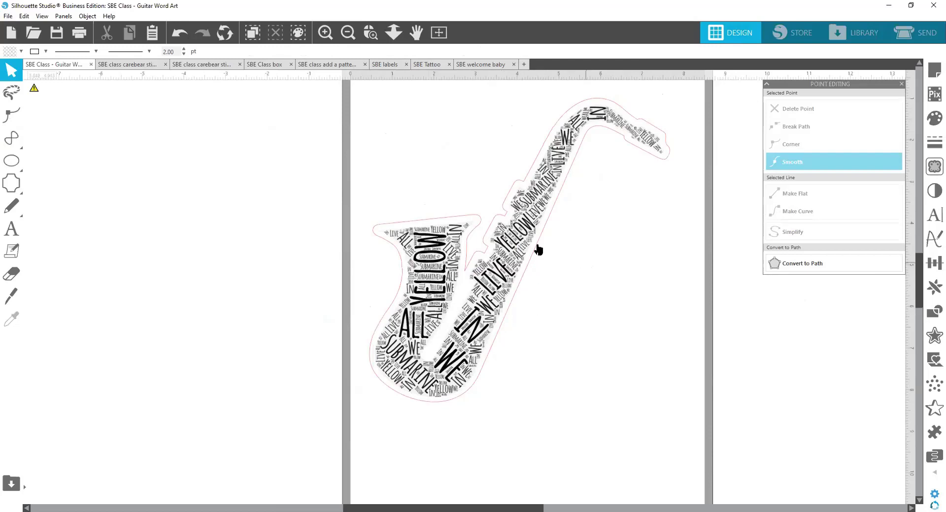
Nudge the grouped saxophone slightly upward on the page.
{"action": "left_click", "coordinate": [520, 237]}
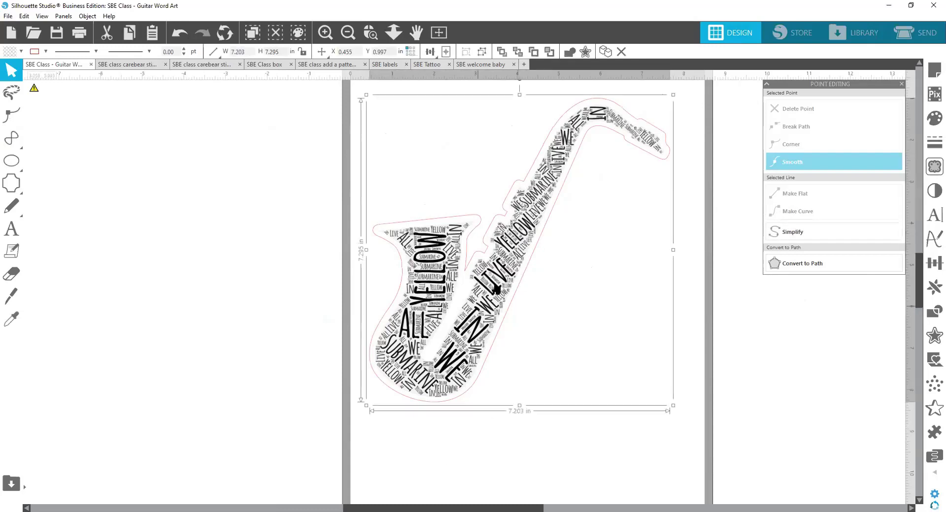
{"action": "left_click", "coordinate": [597, 261]}
{"action": "mouse_move", "coordinate": [545, 196]}
{"action": "left_mouse_down"}
{"action": "mouse_move", "coordinate": [437, 202]}
{"action": "mouse_move", "coordinate": [549, 198]}
{"action": "left_mouse_up"}
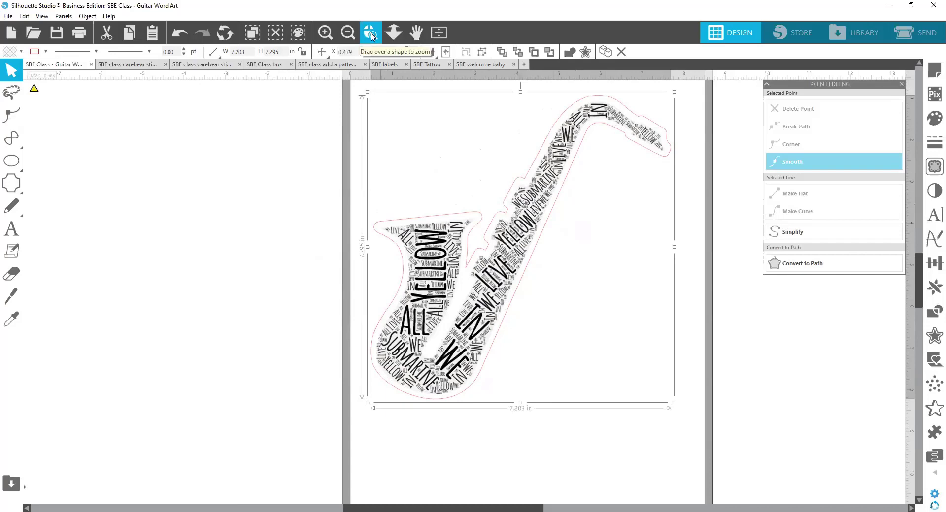
Inspect the word art and its offset line around the saxophone's bell up close.
{"action": "left_click", "coordinate": [370, 35]}
{"action": "left_click_drag", "start_coordinate": [393, 183], "coordinate": [478, 270]}
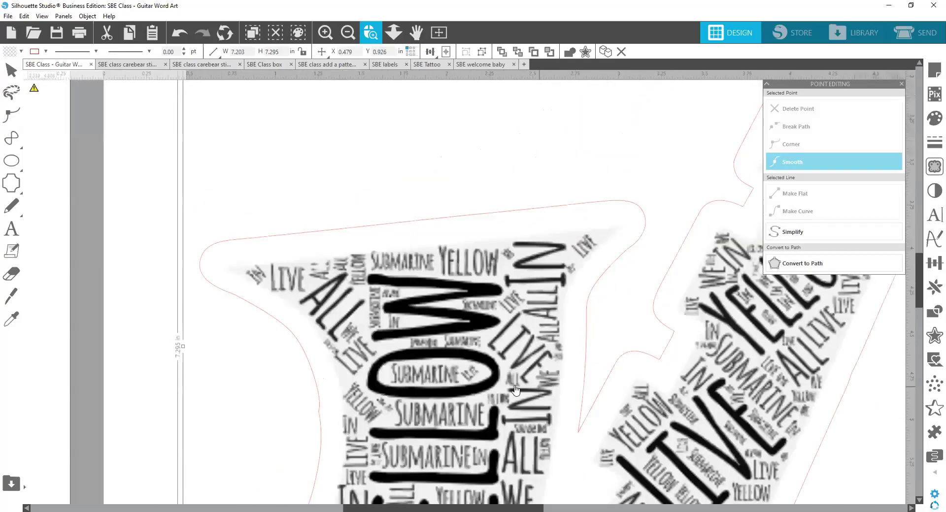
{"action": "scroll", "coordinate": [484, 349], "scroll_direction": "down", "scroll_amount": 3}
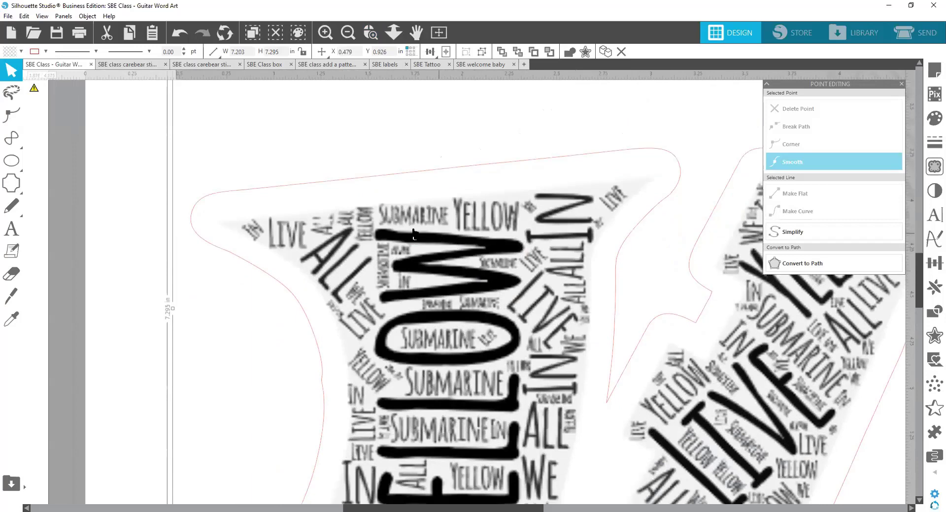
{"action": "scroll", "coordinate": [499, 333], "scroll_direction": "down", "scroll_amount": 1}
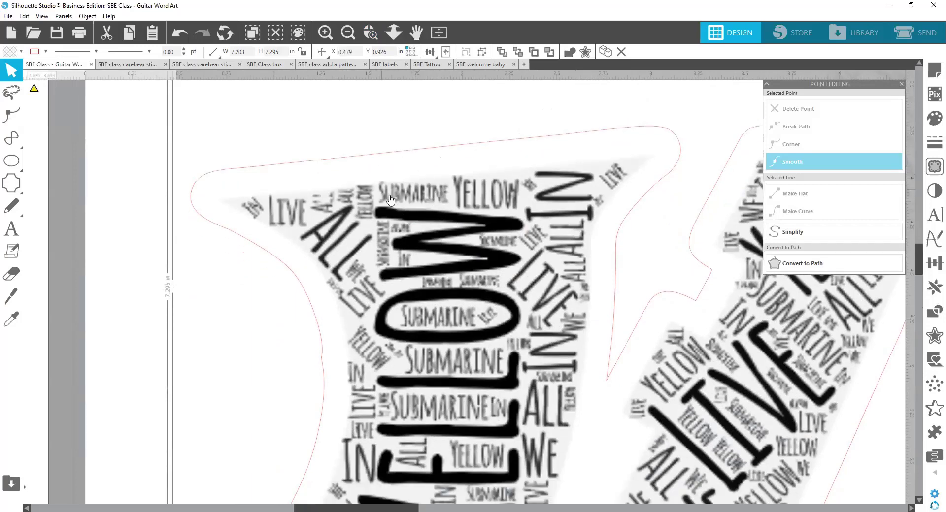
{"action": "left_click", "coordinate": [347, 33]}
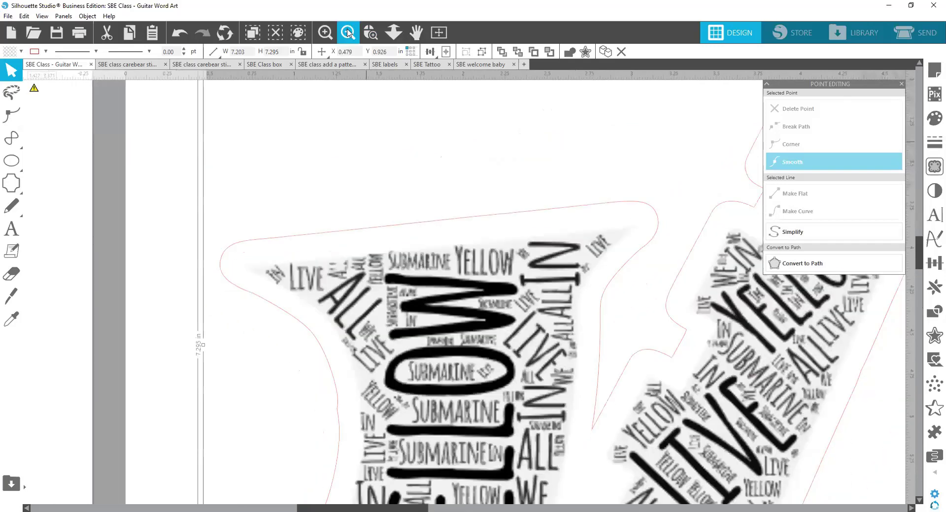
{"action": "left_click", "coordinate": [347, 33]}
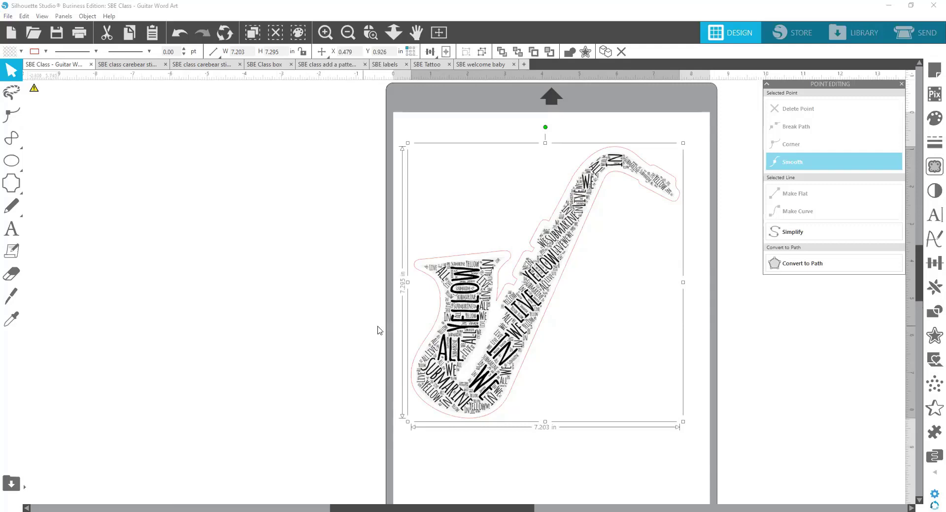
{"action": "left_click", "coordinate": [728, 310]}
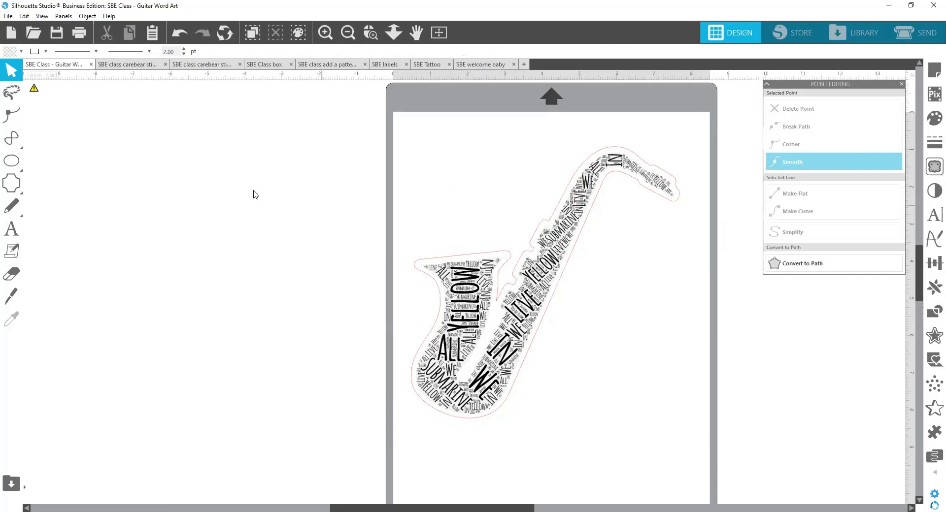
{"action": "left_click", "coordinate": [12, 229]}
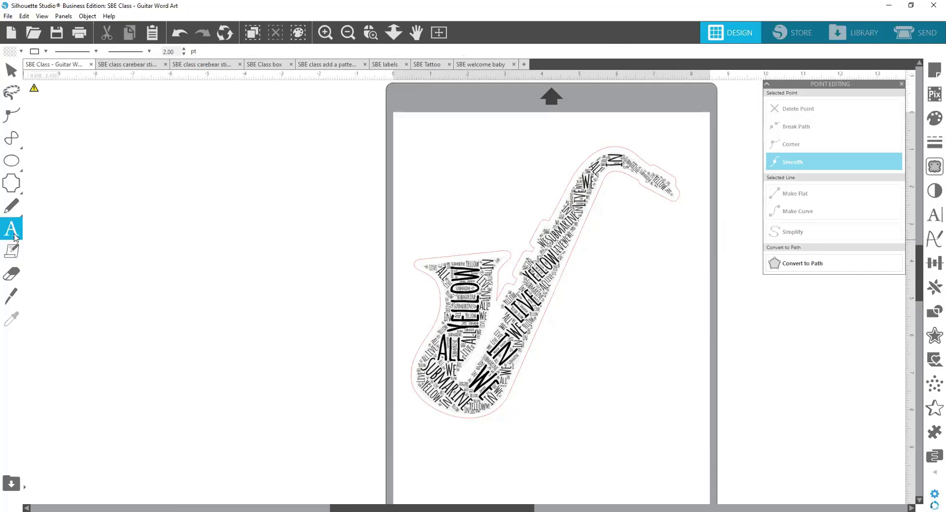
{"action": "left_click", "coordinate": [154, 225]}
{"action": "right_click", "coordinate": [154, 224]}
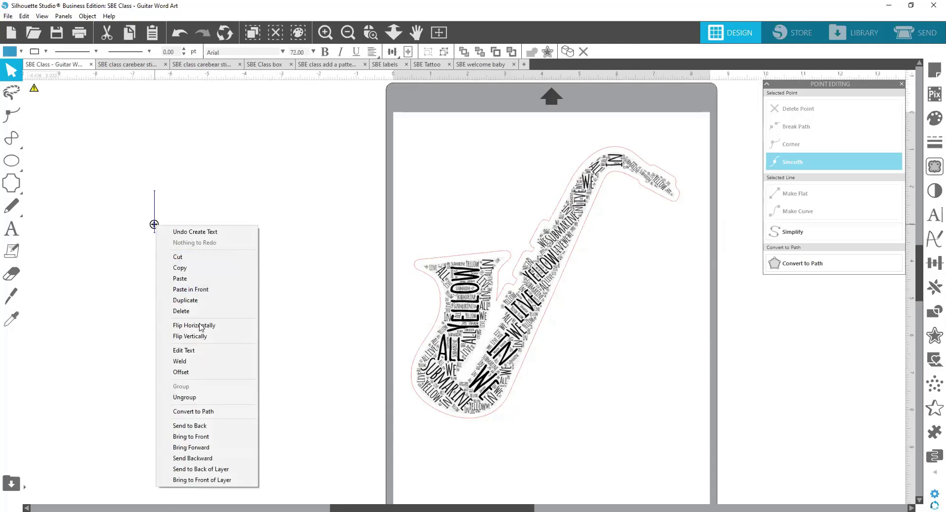
{"action": "left_click", "coordinate": [264, 255]}
Paste the four-line "We all live in a yellow submarine" lyrics and shift them up and to the left.
{"action": "right_click", "coordinate": [302, 190]}
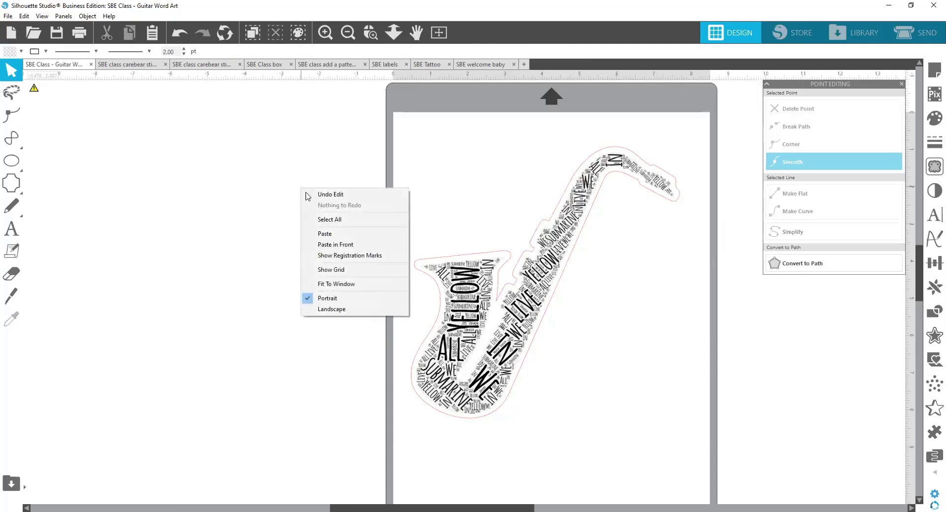
{"action": "left_click", "coordinate": [338, 239]}
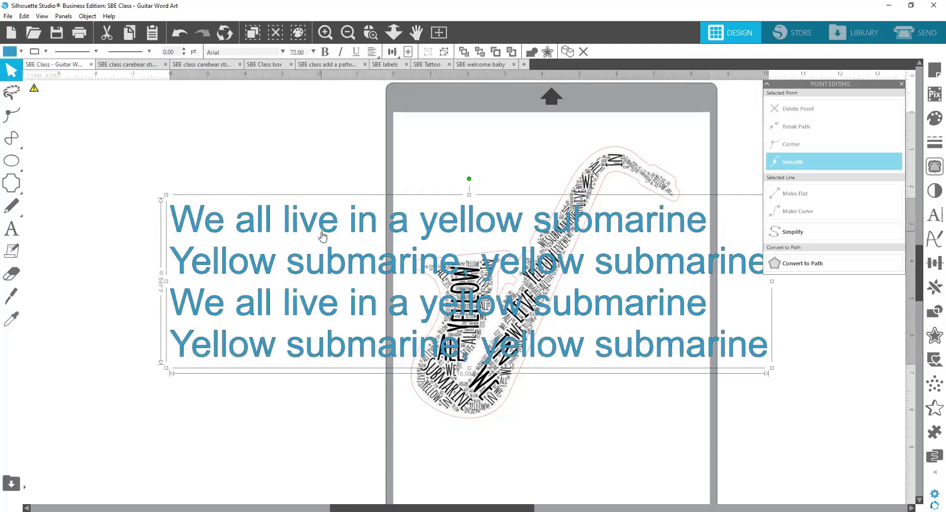
{"action": "left_click_drag", "start_coordinate": [310, 226], "coordinate": [209, 176]}
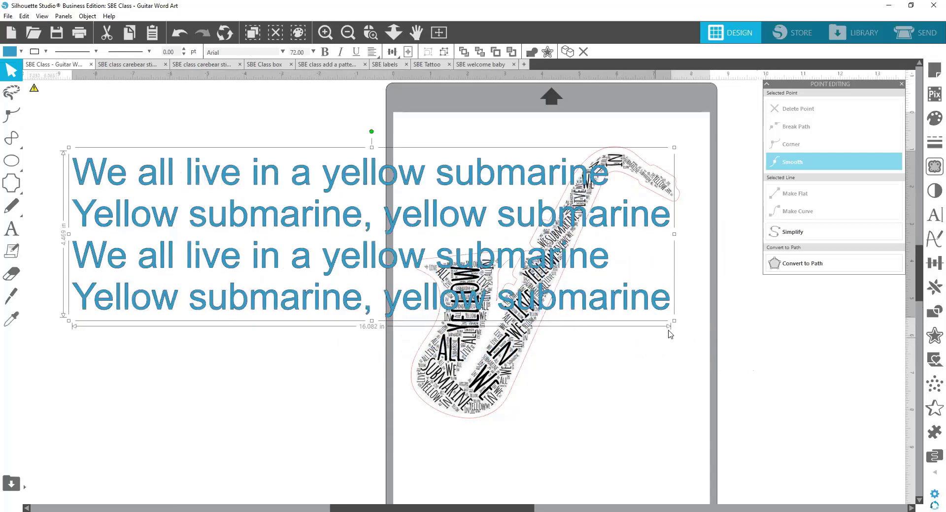
Shrink the pasted lyrics to about 3.48 in wide and fill them with black.
{"action": "left_click_drag", "start_coordinate": [671, 322], "coordinate": [201, 215]}
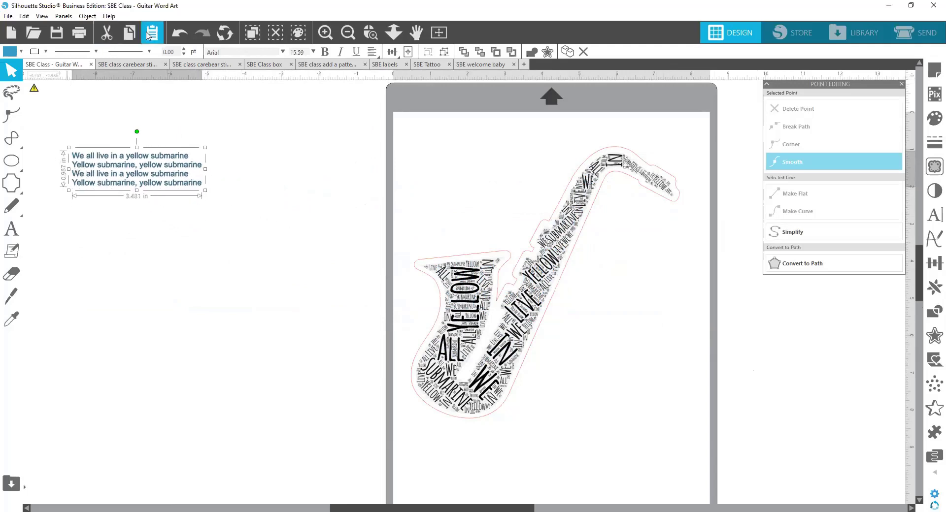
{"action": "left_click", "coordinate": [8, 54]}
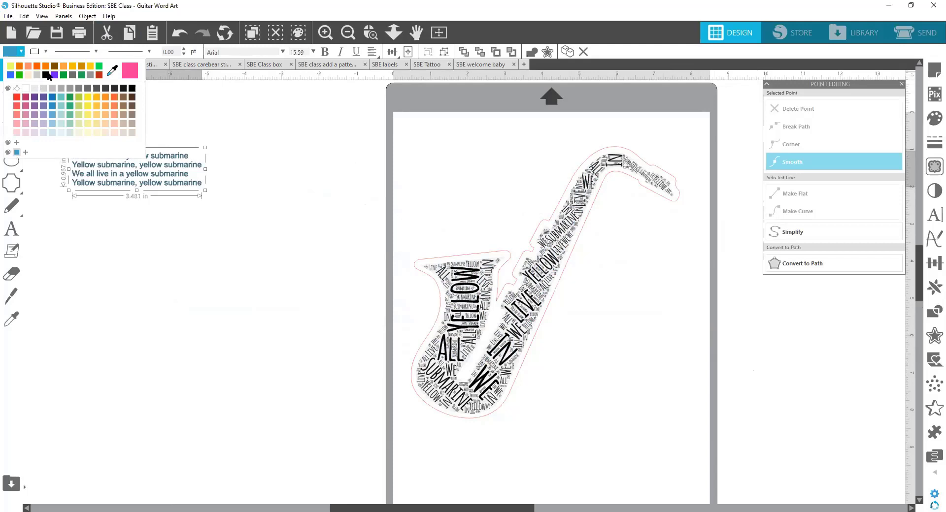
{"action": "left_click", "coordinate": [47, 75]}
Ungroup the saxophone and move its word art off the outline to the empty area left of the page.
{"action": "right_click", "coordinate": [553, 250]}
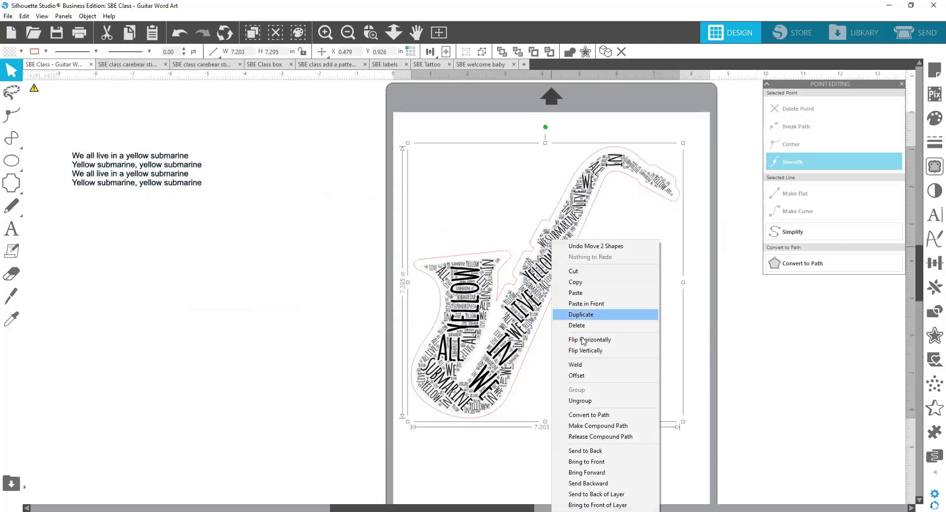
{"action": "left_click", "coordinate": [579, 401]}
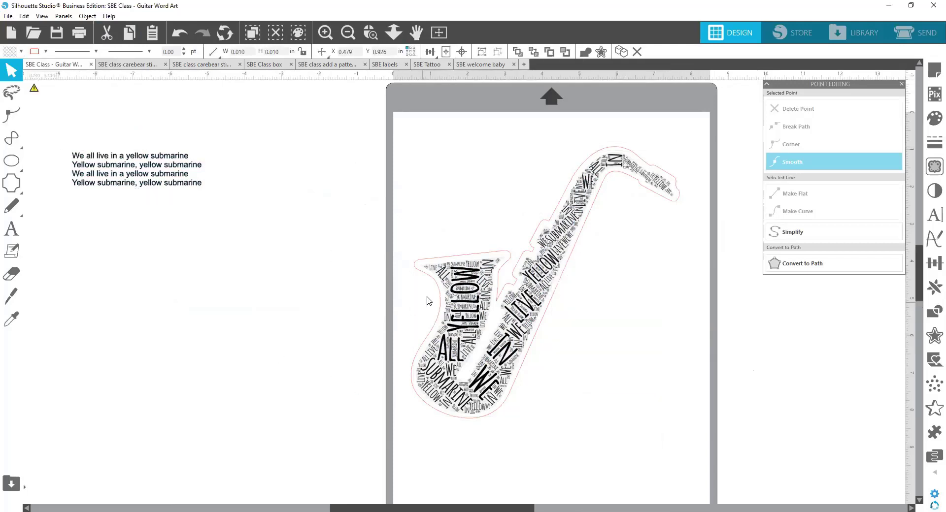
{"action": "left_click_drag", "start_coordinate": [445, 296], "coordinate": [61, 384]}
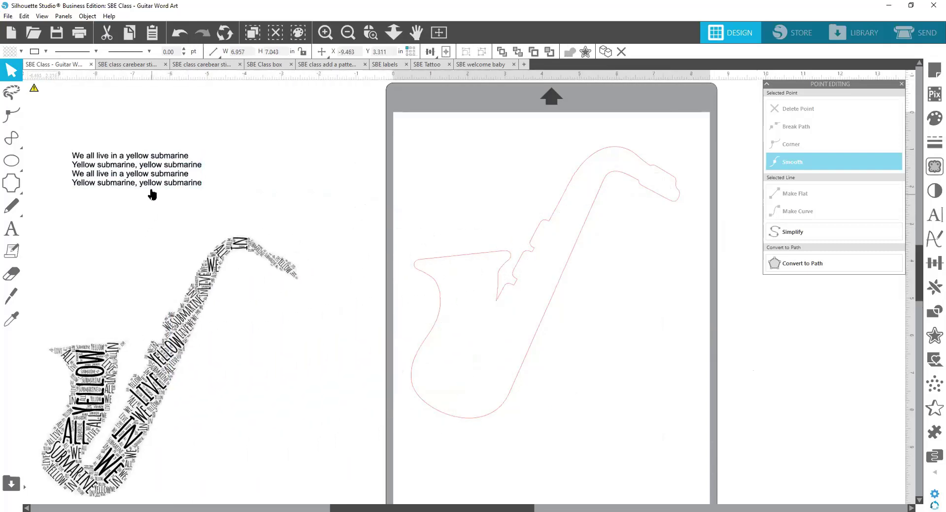
Move the lyrics to the page's edge, try copying their style onto the saxophone outline with the Eyedropper, and undo the style change.
{"action": "left_click_drag", "start_coordinate": [151, 188], "coordinate": [395, 188]}
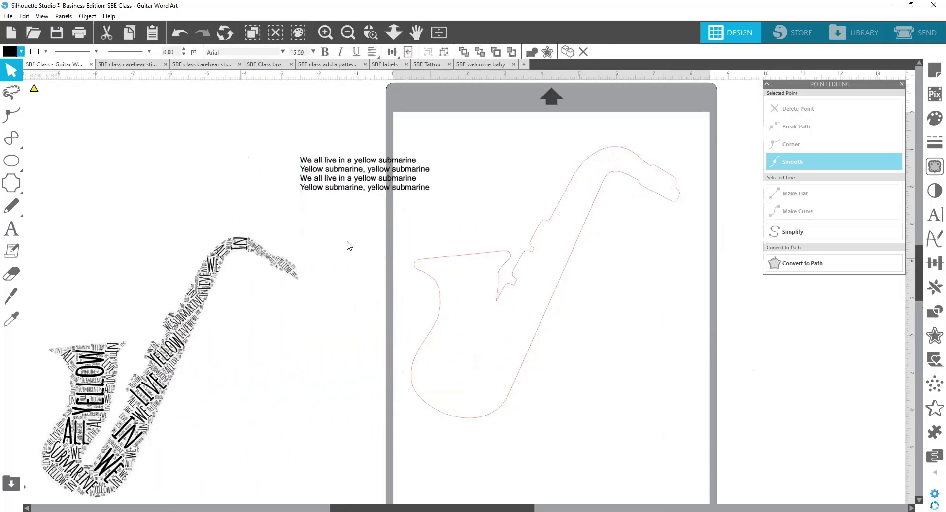
{"action": "left_click", "coordinate": [378, 194]}
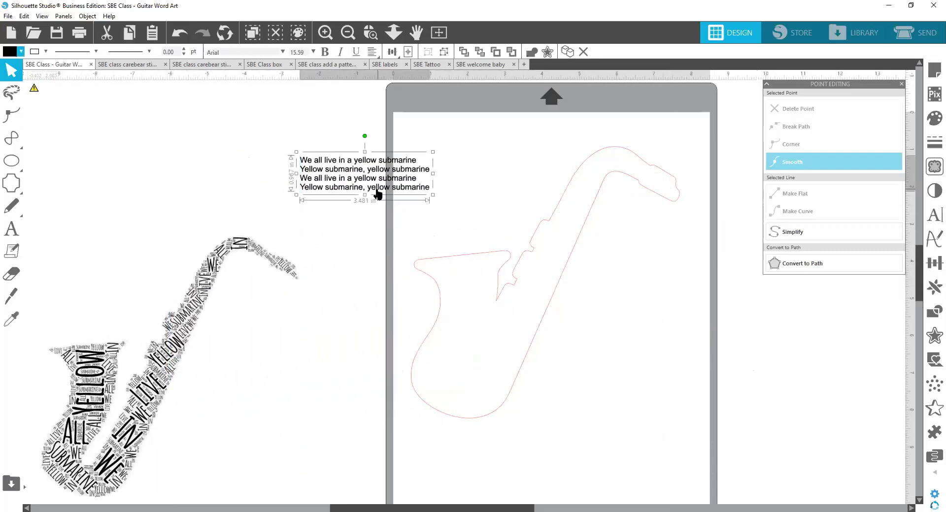
{"action": "left_click", "coordinate": [11, 319]}
{"action": "left_click", "coordinate": [507, 296]}
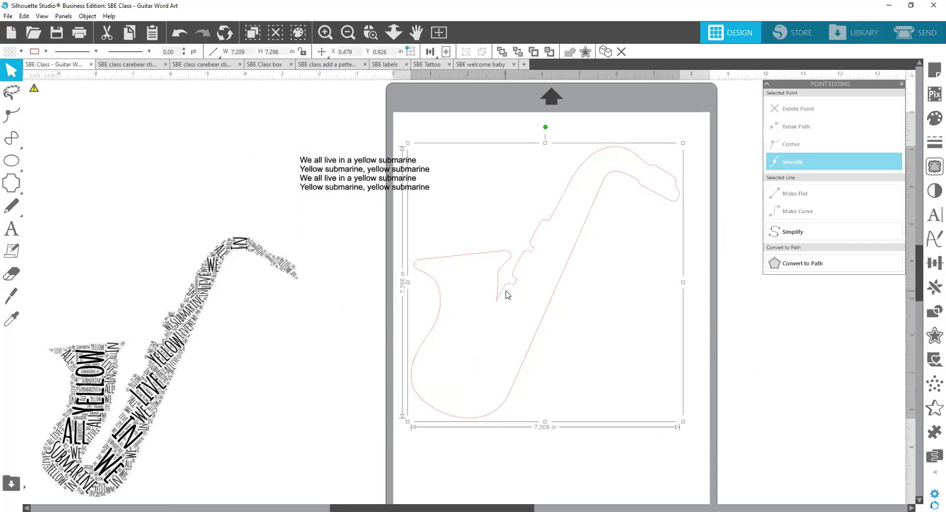
{"action": "left_click", "coordinate": [12, 324]}
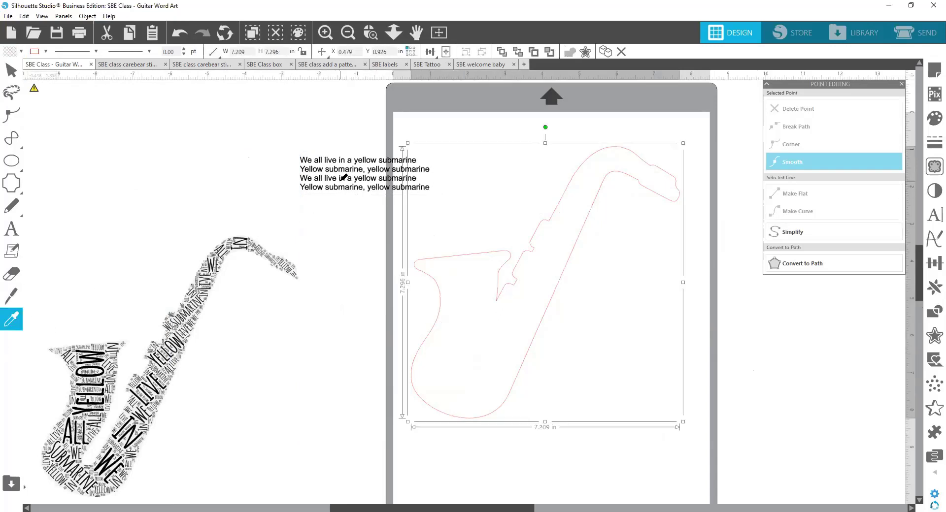
{"action": "left_click", "coordinate": [341, 181]}
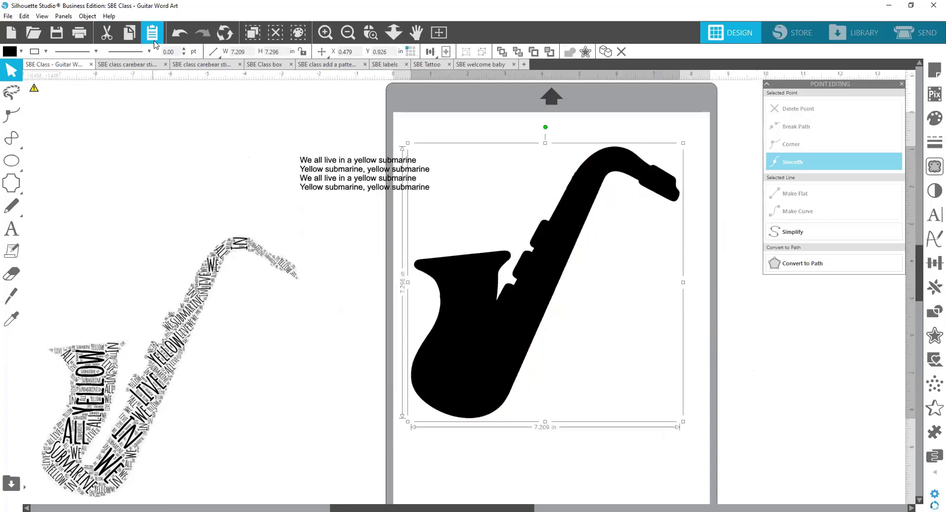
{"action": "left_click", "coordinate": [180, 33]}
Enlarge the lyrics to about 4.9 in wide and place them above the saxophone's bell.
{"action": "left_click_drag", "start_coordinate": [345, 173], "coordinate": [493, 284]}
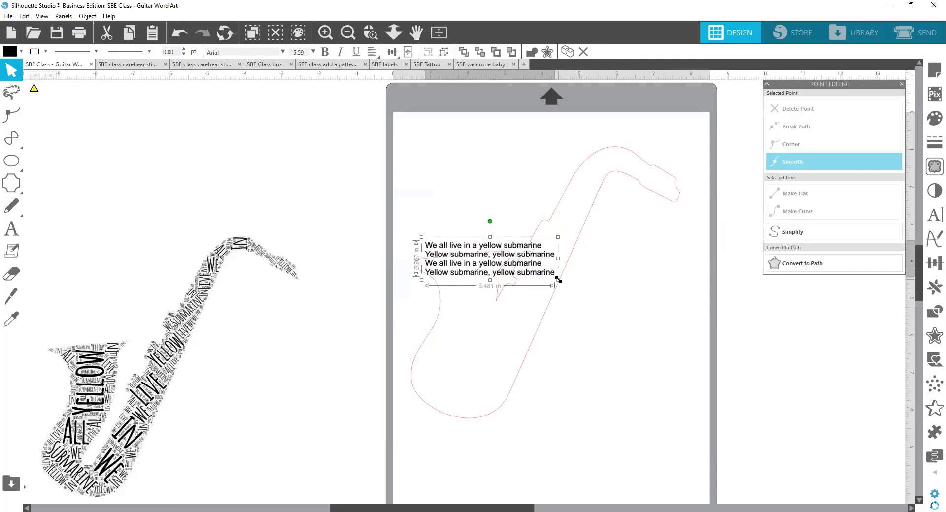
{"action": "left_click_drag", "start_coordinate": [558, 285], "coordinate": [603, 278]}
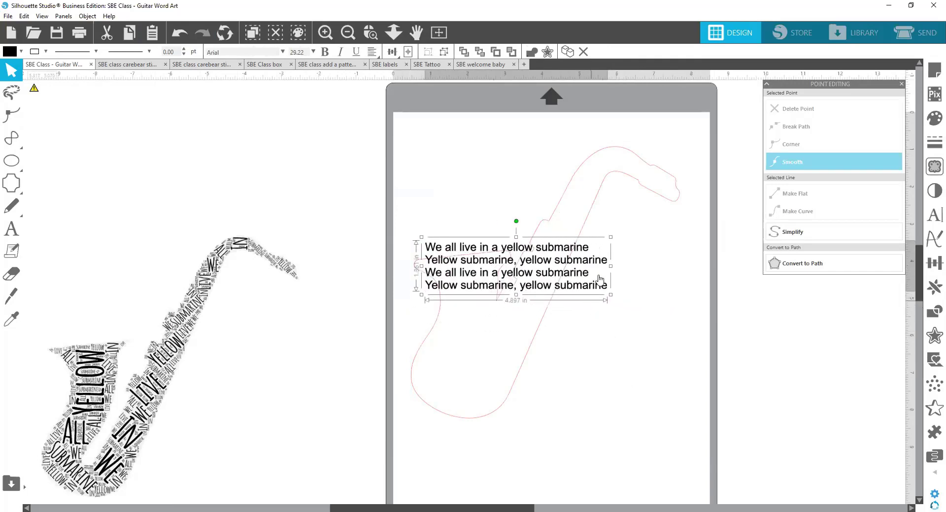
{"action": "left_click_drag", "start_coordinate": [521, 279], "coordinate": [425, 183]}
{"action": "right_click", "coordinate": [424, 183]}
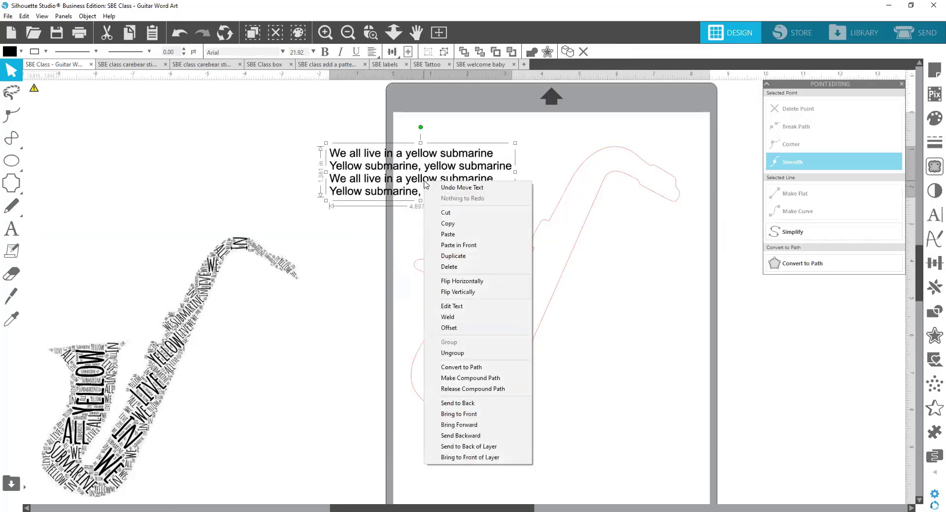
{"action": "left_click", "coordinate": [597, 371]}
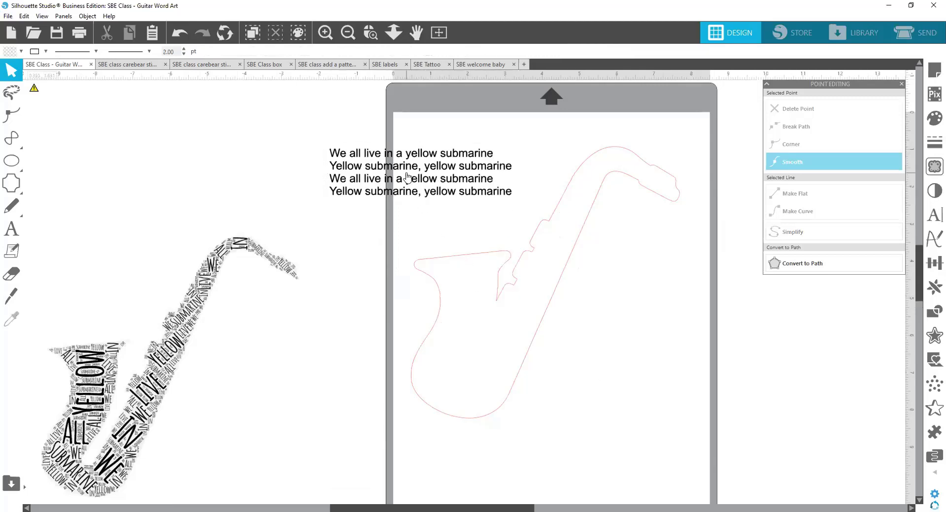
Move the lyrics off the page above the word art and reduce their height to about 1.27 in.
{"action": "left_click_drag", "start_coordinate": [403, 173], "coordinate": [247, 153]}
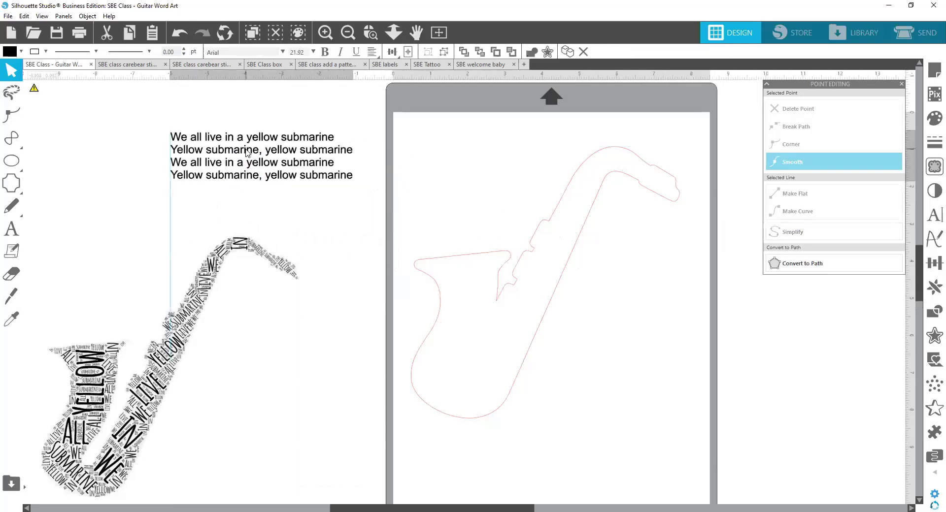
{"action": "left_click", "coordinate": [246, 153]}
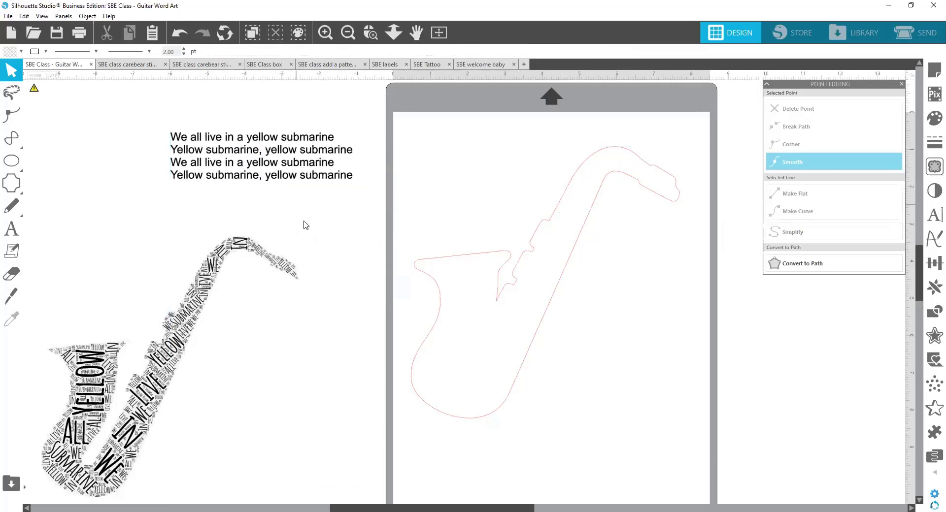
{"action": "left_click", "coordinate": [265, 143]}
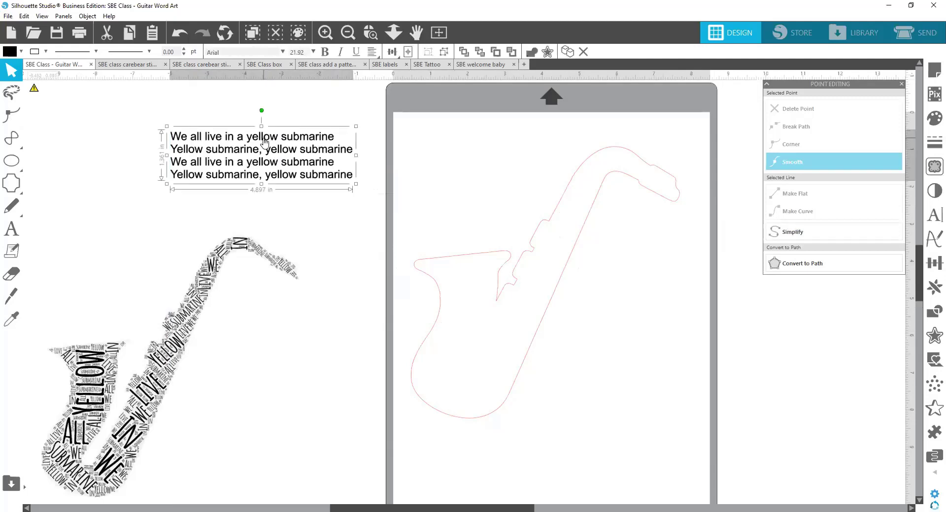
{"action": "left_click_drag", "start_coordinate": [266, 206], "coordinate": [262, 185]}
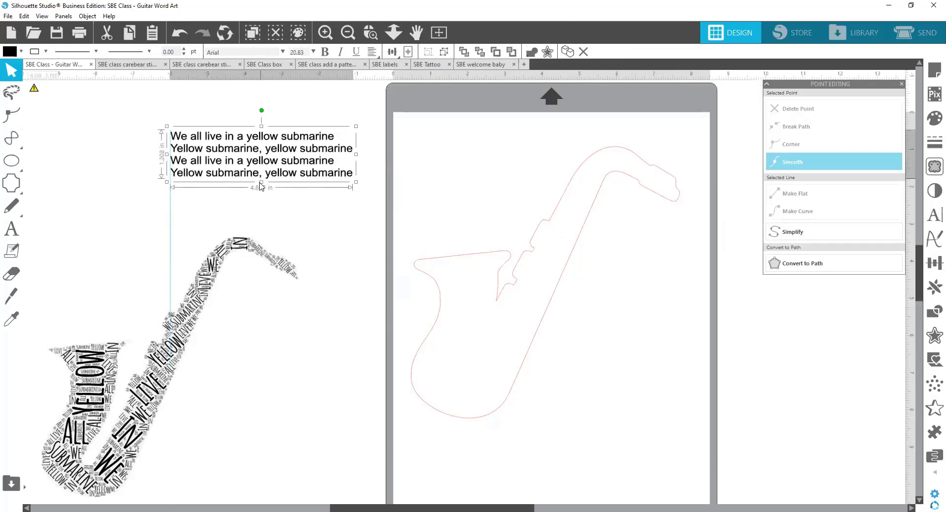
{"action": "left_click", "coordinate": [382, 195]}
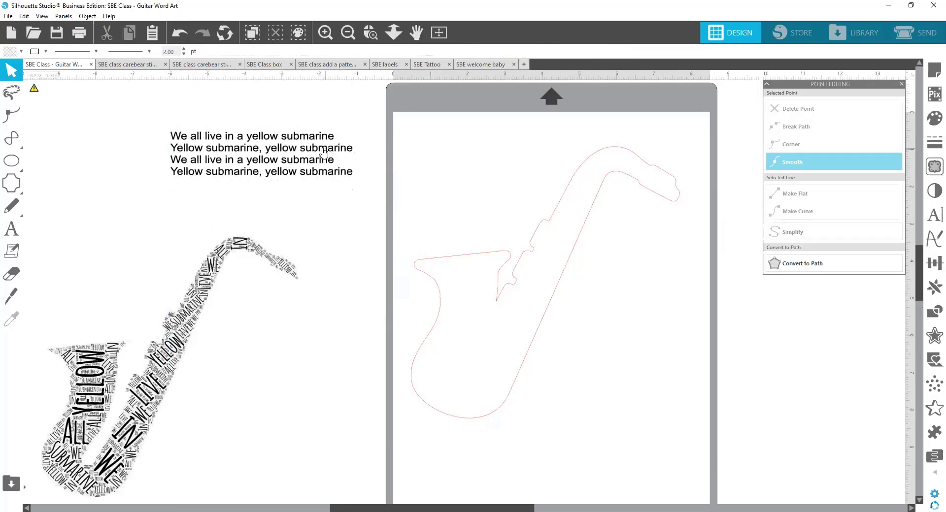
Move the lyrics back over the page's edge, above the saxophone's bell.
{"action": "left_click_drag", "start_coordinate": [318, 148], "coordinate": [509, 143]}
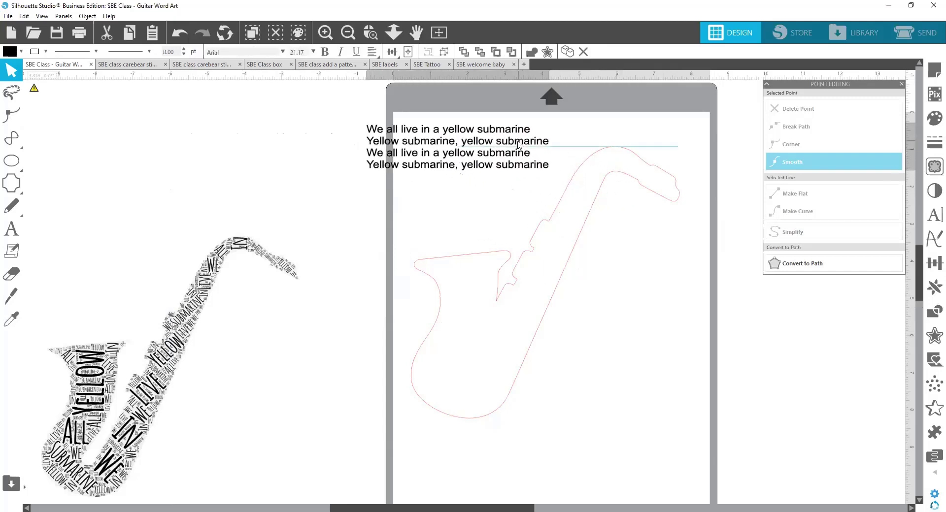
{"action": "key", "text": "Escape"}
{"action": "left_click", "coordinate": [484, 165]}
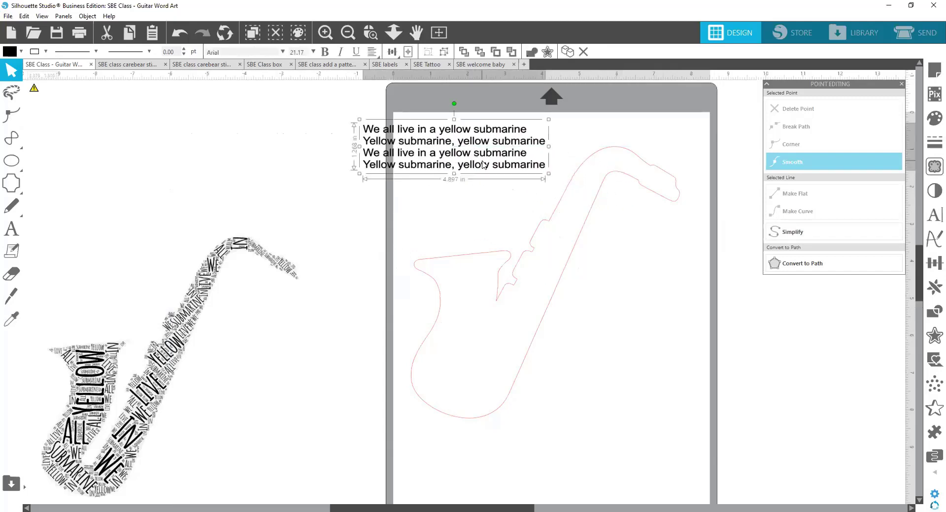
Give the saxophone outline a black line with a thickness of 2.50 pt.
{"action": "left_click", "coordinate": [466, 258]}
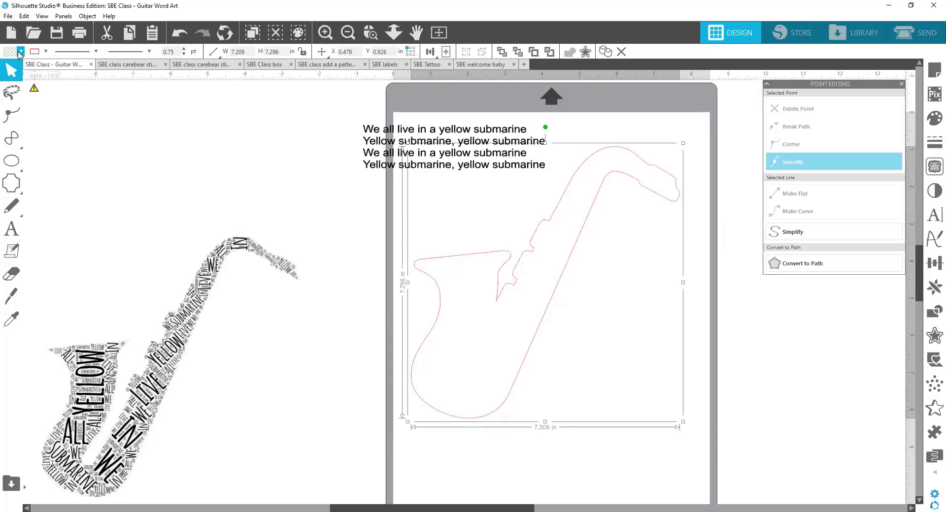
{"action": "left_click", "coordinate": [45, 51]}
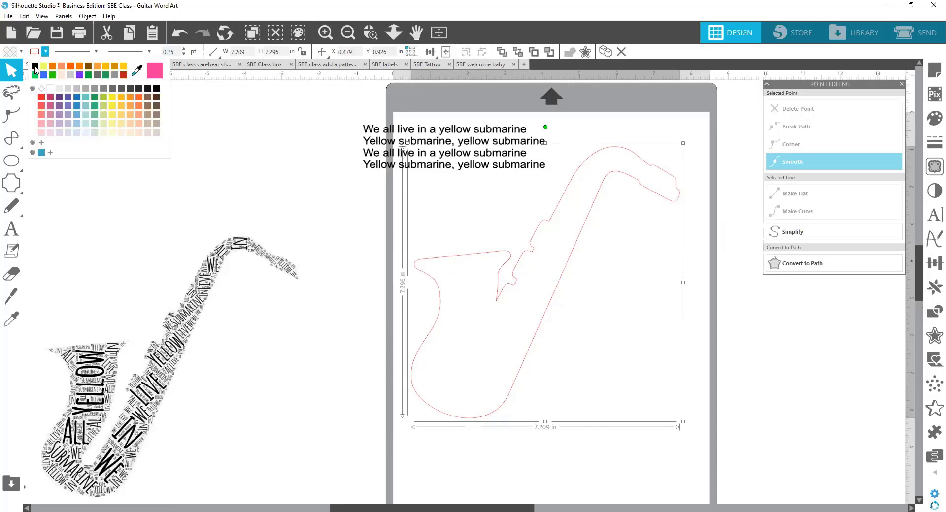
{"action": "left_click", "coordinate": [35, 66]}
{"action": "left_click", "coordinate": [185, 50]}
{"action": "left_click", "coordinate": [185, 50]}
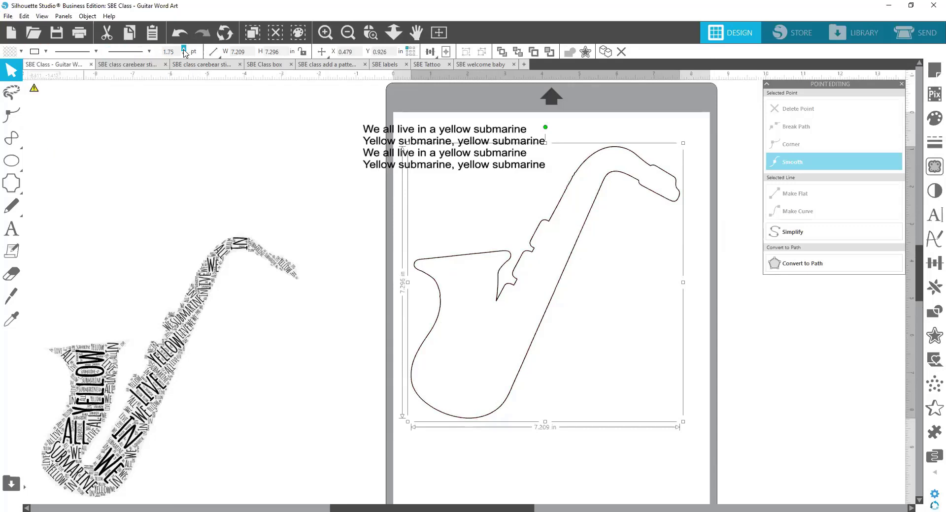
{"action": "left_click", "coordinate": [185, 50]}
{"action": "left_click", "coordinate": [185, 49]}
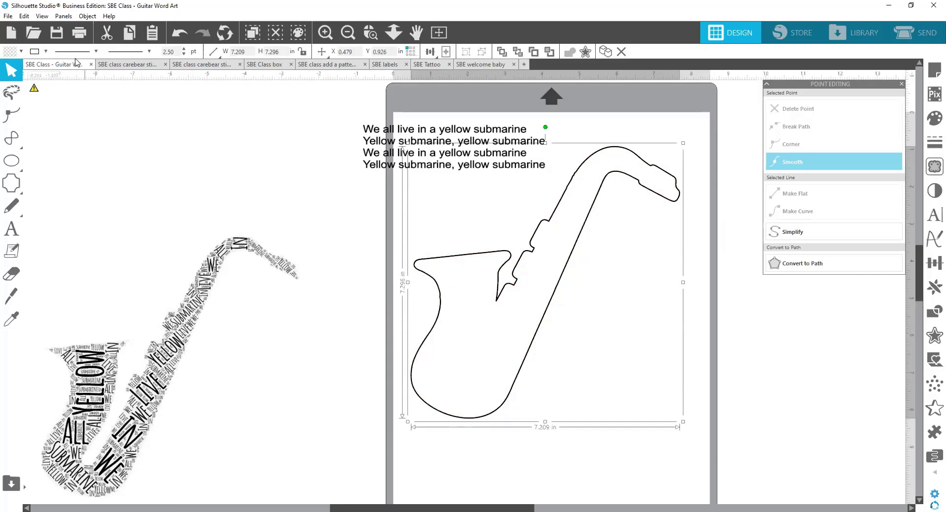
Fill the saxophone outline with light yellow.
{"action": "left_click", "coordinate": [456, 291]}
{"action": "left_click", "coordinate": [451, 256]}
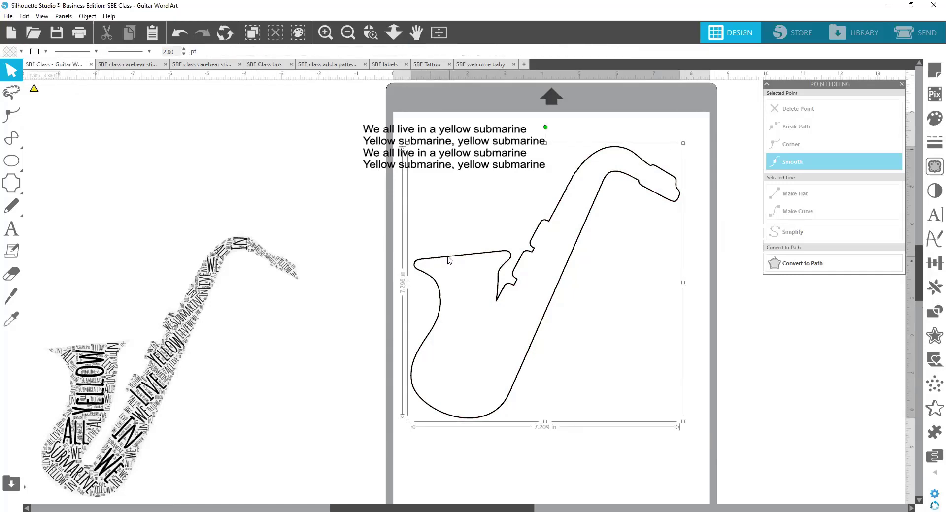
{"action": "left_click", "coordinate": [8, 52]}
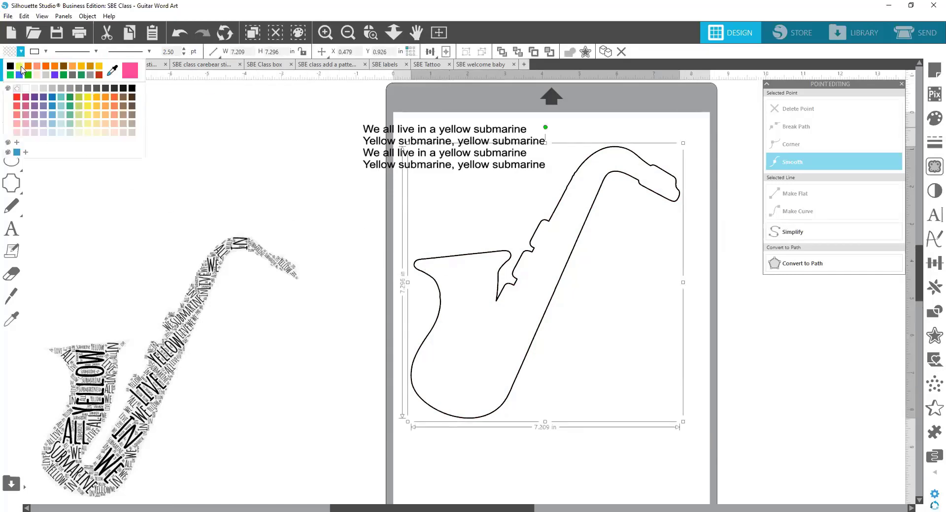
{"action": "left_click", "coordinate": [19, 67]}
Lower the lyrics slightly, try copying their style onto the yellow saxophone with the Eyedropper, and undo the style change.
{"action": "left_click", "coordinate": [397, 144]}
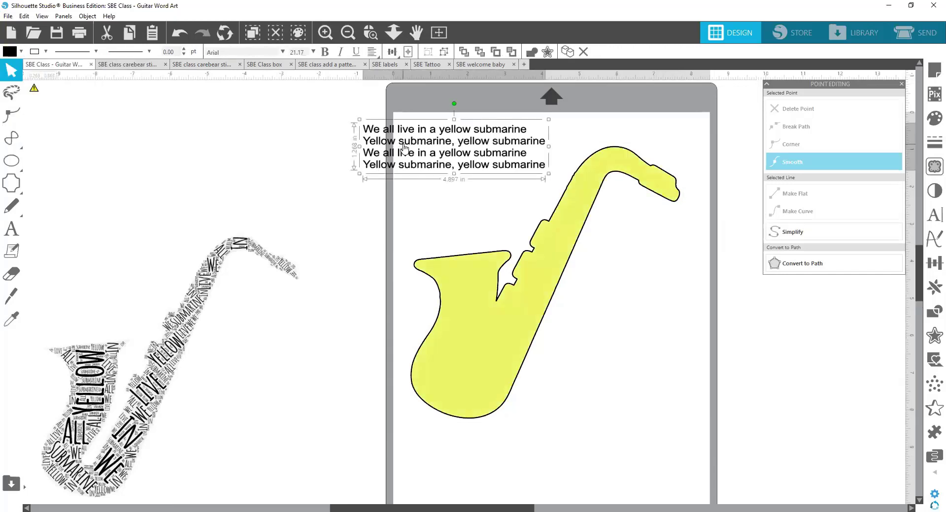
{"action": "left_click_drag", "start_coordinate": [497, 162], "coordinate": [513, 216]}
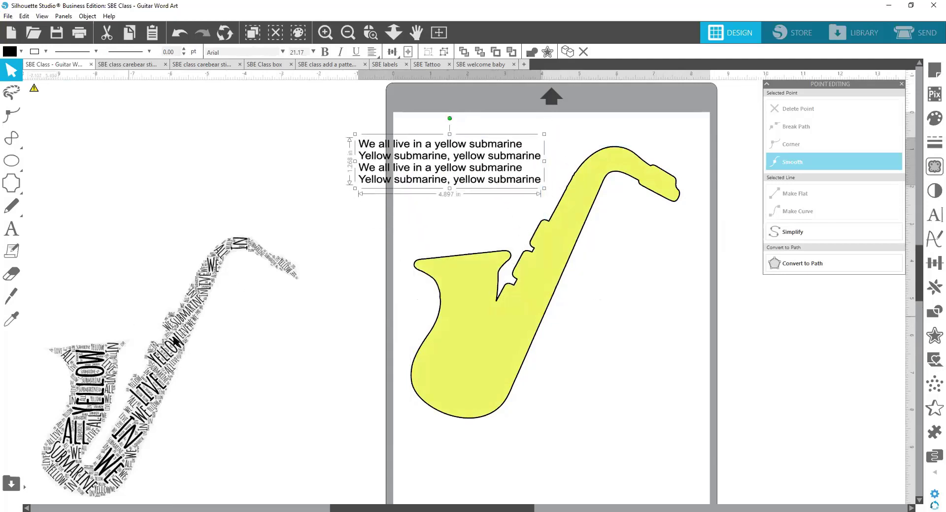
{"action": "left_click", "coordinate": [454, 339]}
{"action": "left_click", "coordinate": [14, 323]}
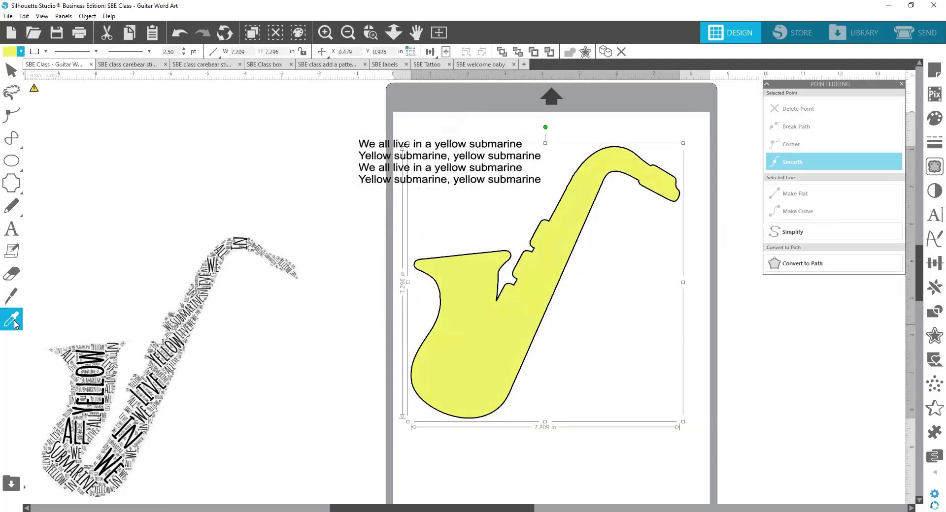
{"action": "left_click", "coordinate": [430, 168]}
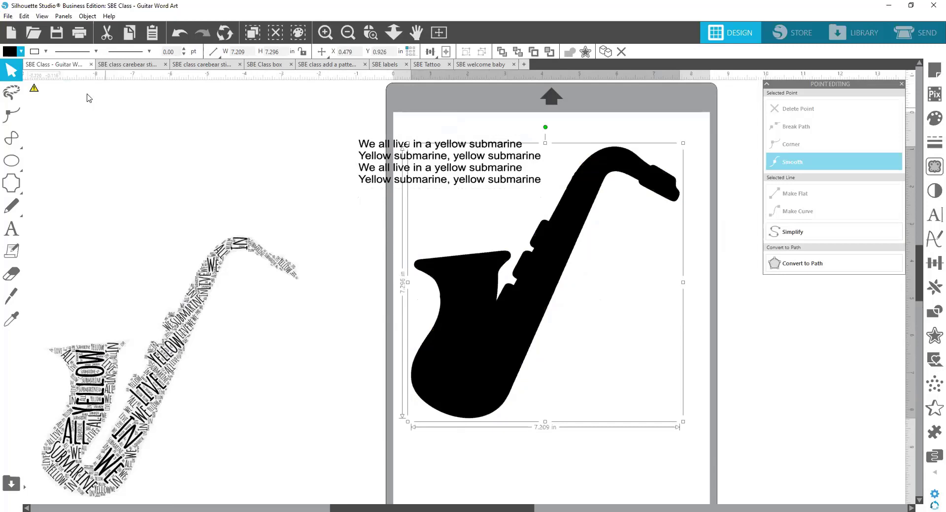
{"action": "left_click", "coordinate": [179, 32]}
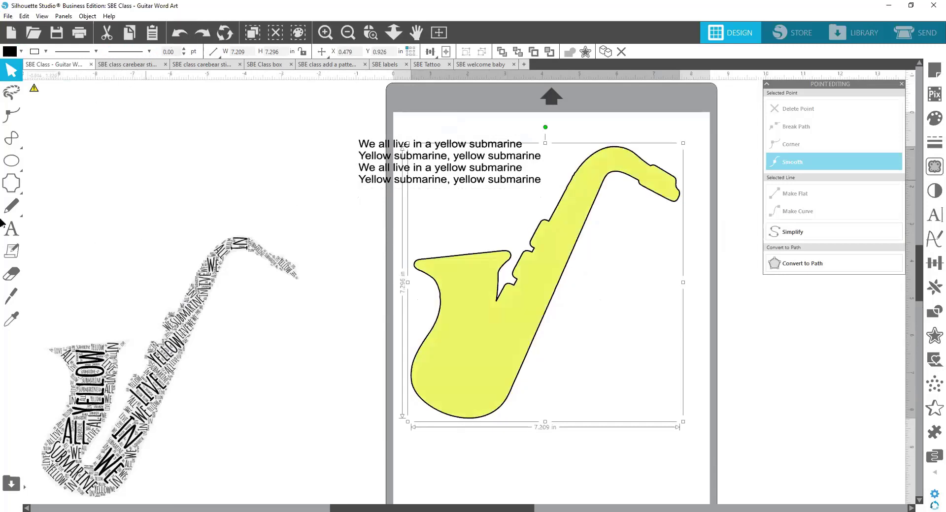
{"action": "left_click", "coordinate": [131, 238]}
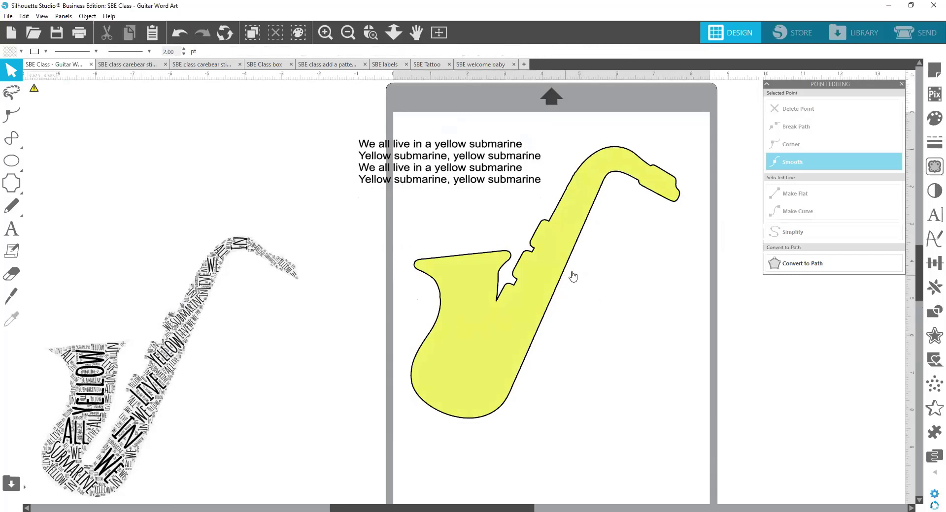
Move the lyrics off the page to the empty area above the word art.
{"action": "scroll", "coordinate": [567, 277], "scroll_direction": "down", "scroll_amount": 1}
{"action": "scroll", "coordinate": [541, 276], "scroll_direction": "up", "scroll_amount": 1}
{"action": "left_click_drag", "start_coordinate": [414, 169], "coordinate": [394, 182]}
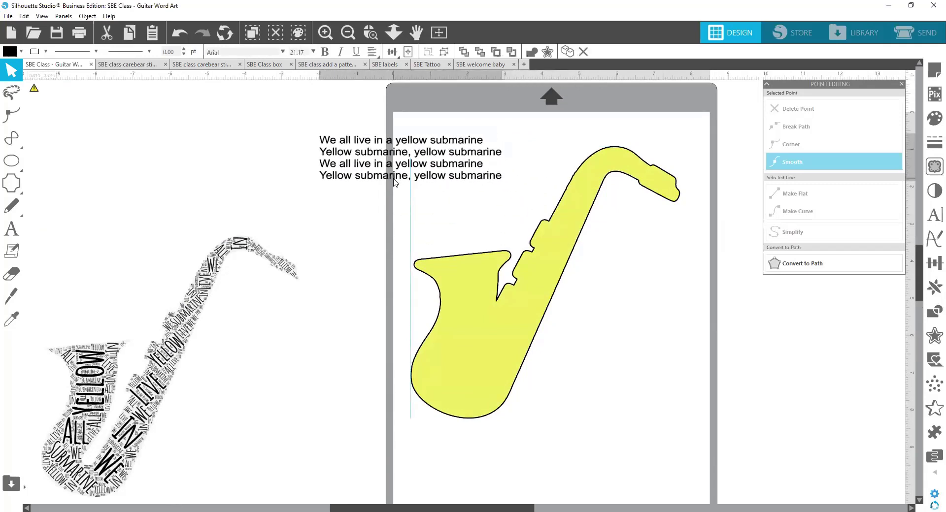
{"action": "left_click_drag", "start_coordinate": [395, 182], "coordinate": [260, 164]}
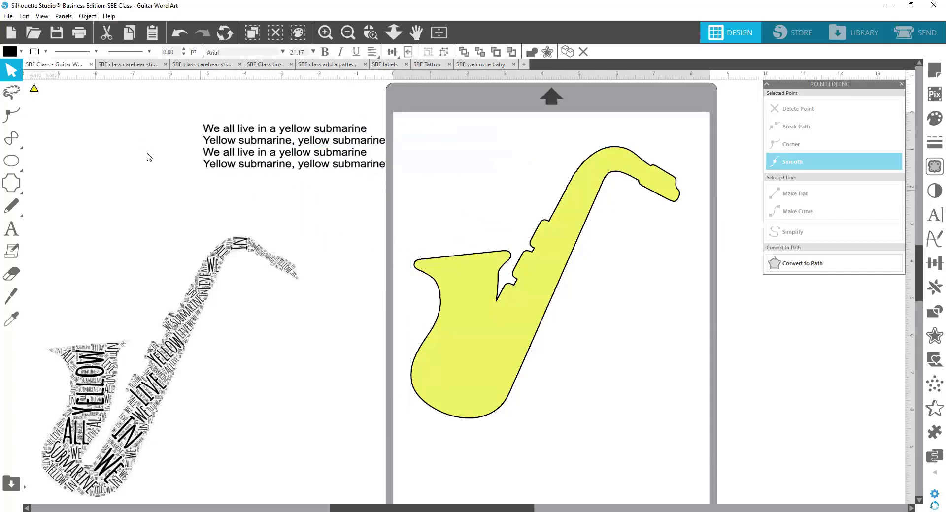
Enlarge the lyrics to about 13 in wide and shift them away from the saxophone's neck.
{"action": "left_click", "coordinate": [290, 169]}
{"action": "left_click", "coordinate": [292, 163]}
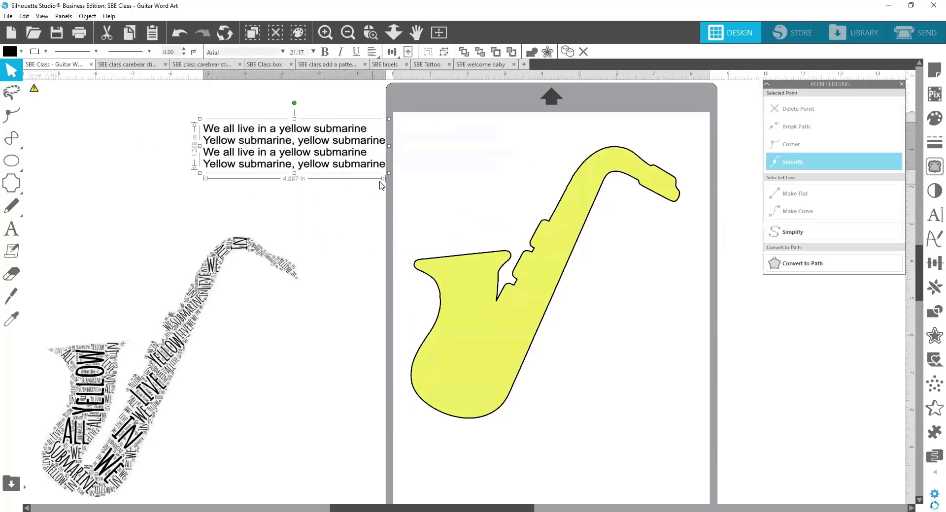
{"action": "left_click_drag", "start_coordinate": [388, 175], "coordinate": [788, 509]}
{"action": "left_click_drag", "start_coordinate": [786, 276], "coordinate": [584, 295]}
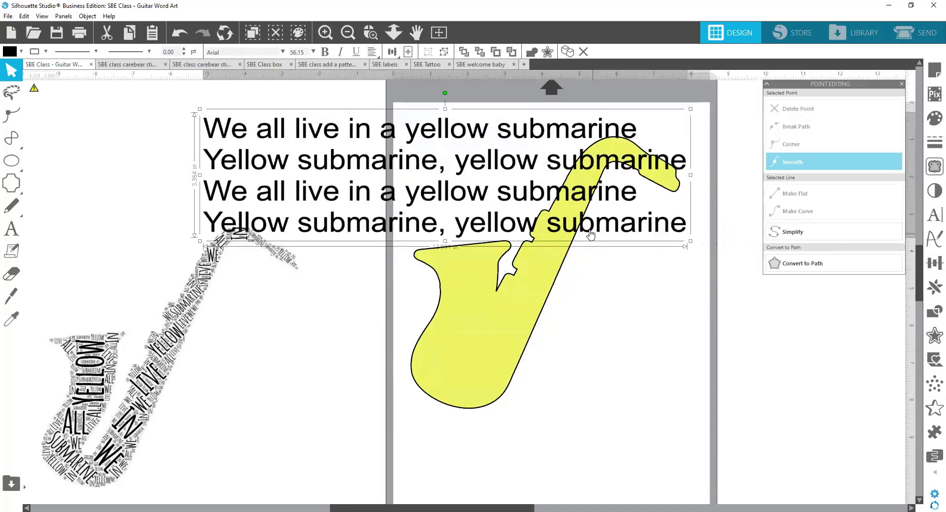
{"action": "left_click_drag", "start_coordinate": [589, 235], "coordinate": [455, 228]}
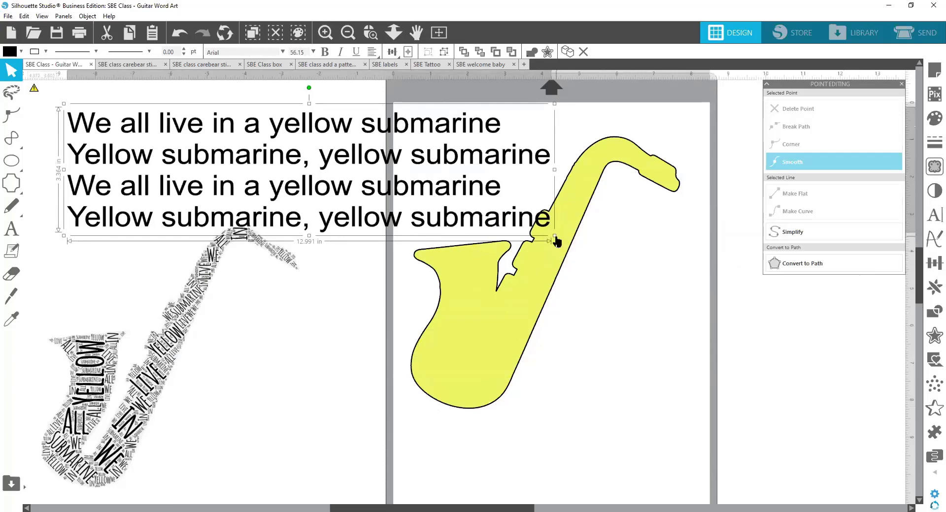
Shrink the lyrics to about 35 pt so the whole block fits off the page above the word art.
{"action": "left_click_drag", "start_coordinate": [554, 235], "coordinate": [373, 192]}
{"action": "left_click", "coordinate": [464, 247]}
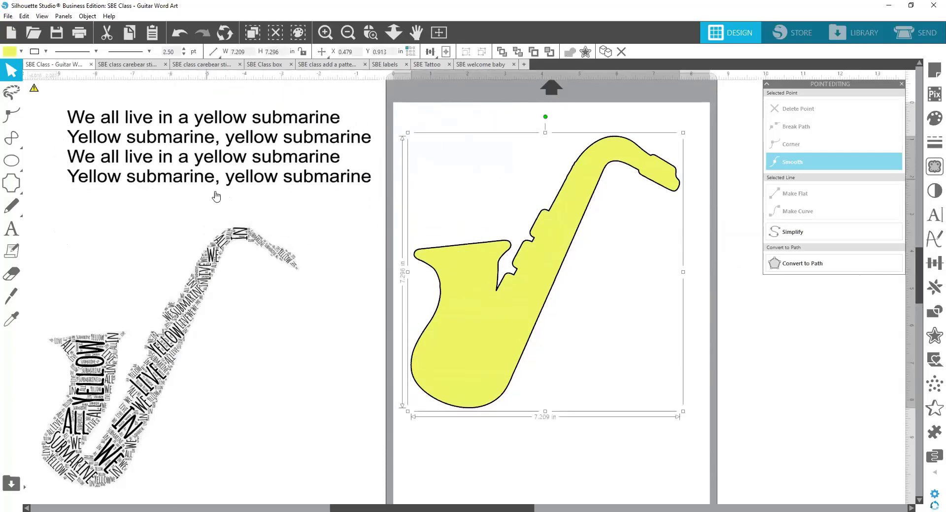
{"action": "left_click", "coordinate": [305, 213]}
Try wrapping the lyrics around the saxophone outline at their current size, and pull them back off the shape.
{"action": "double_click", "coordinate": [92, 123]}
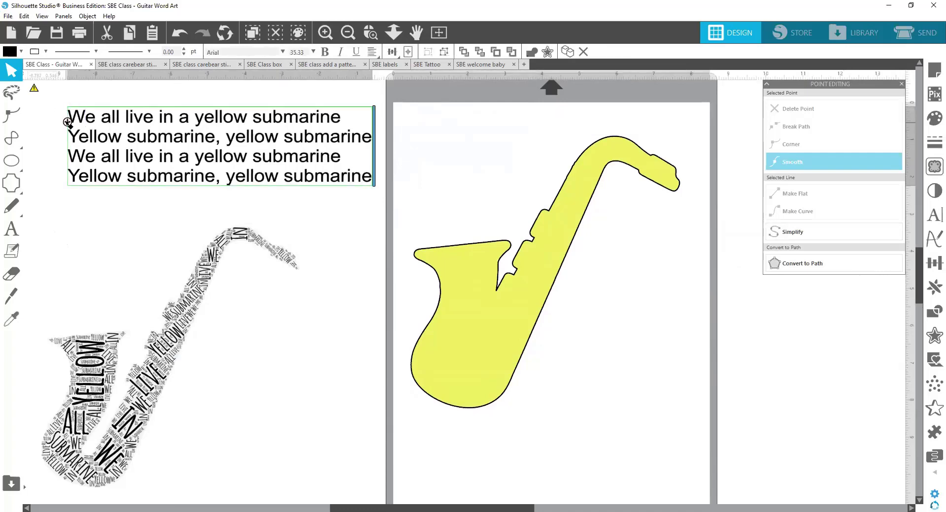
{"action": "left_click_drag", "start_coordinate": [75, 129], "coordinate": [431, 262]}
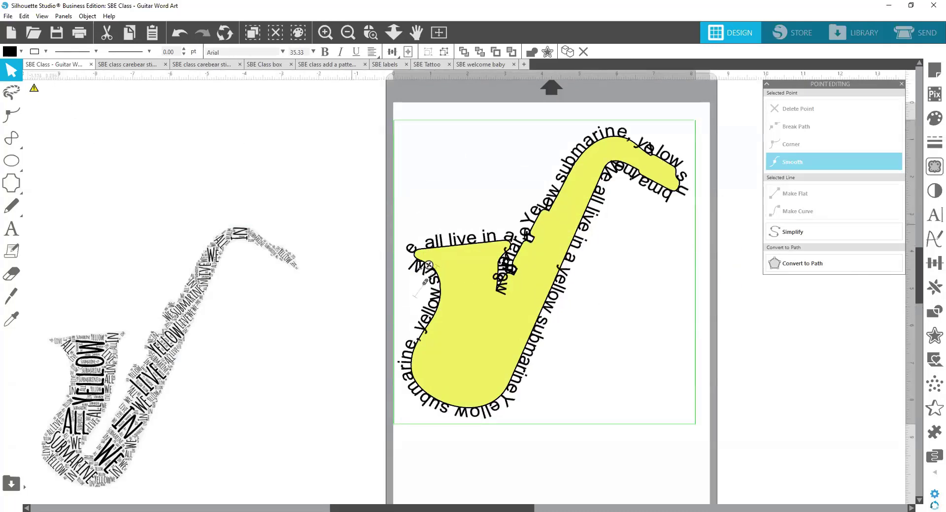
{"action": "left_click_drag", "start_coordinate": [428, 265], "coordinate": [184, 129]}
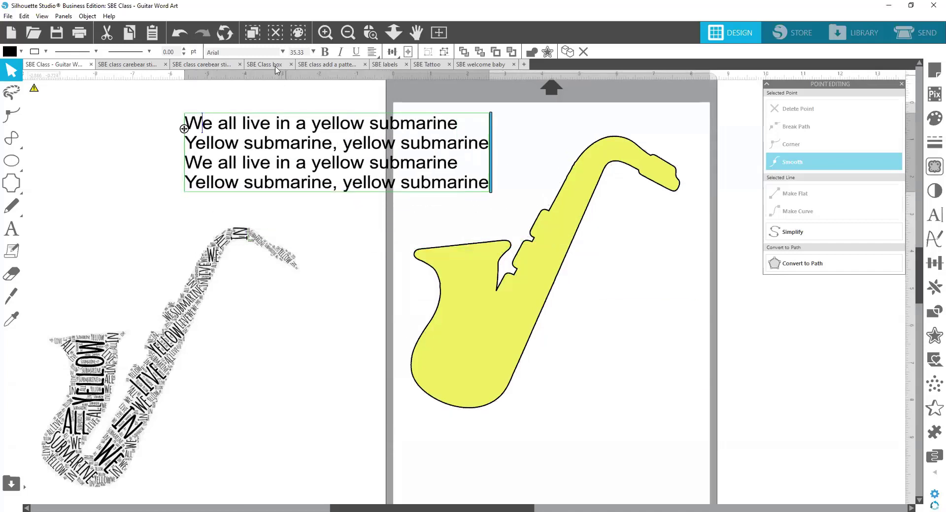
Shrink the lyrics to about 4.2 in wide and attach them to the saxophone outline at the bell's rim.
{"action": "left_click", "coordinate": [309, 217]}
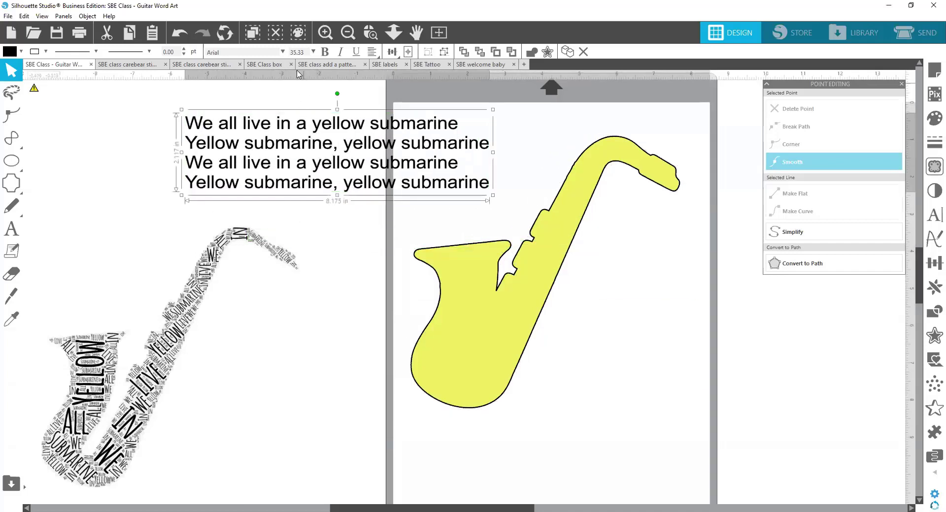
{"action": "left_click_drag", "start_coordinate": [493, 196], "coordinate": [346, 158]}
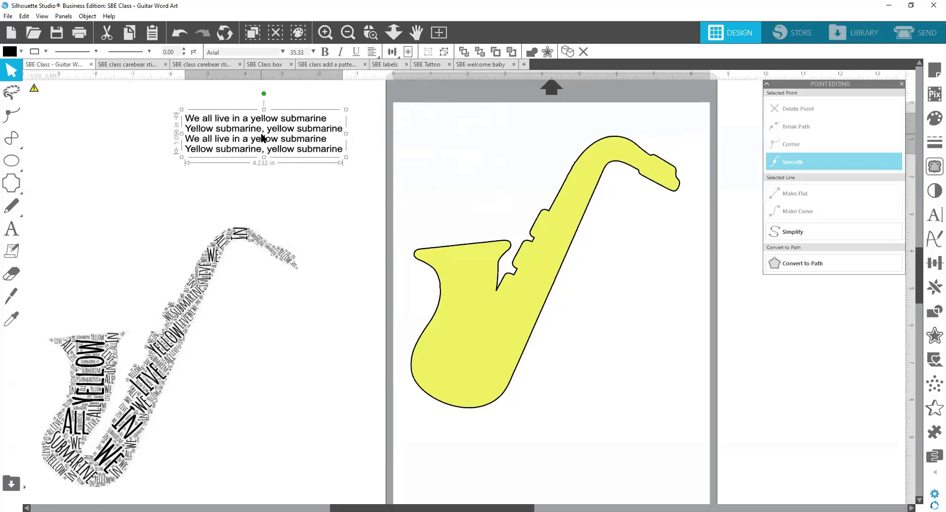
{"action": "double_click", "coordinate": [260, 131]}
{"action": "left_click_drag", "start_coordinate": [184, 121], "coordinate": [412, 262]}
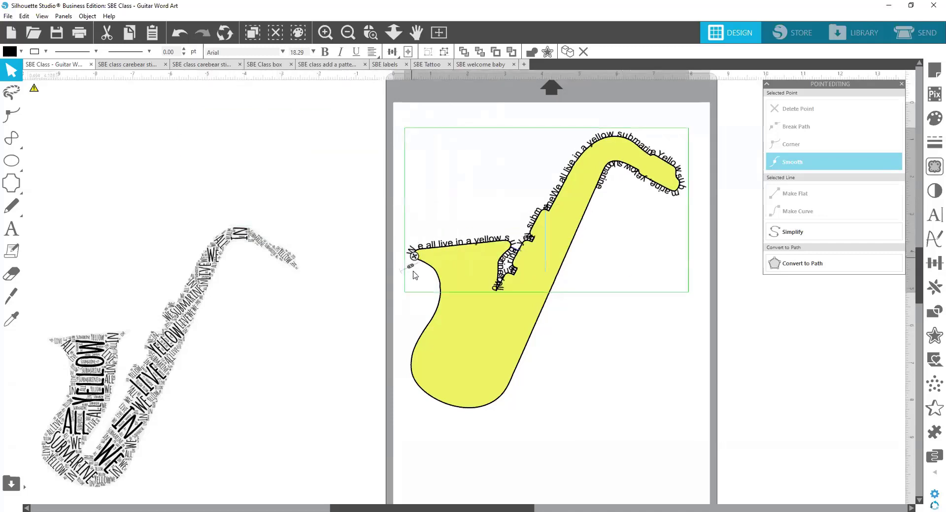
Slide the lyrics around the saxophone outline so that they start at the mouthpiece end.
{"action": "left_click_drag", "start_coordinate": [476, 384], "coordinate": [505, 403]}
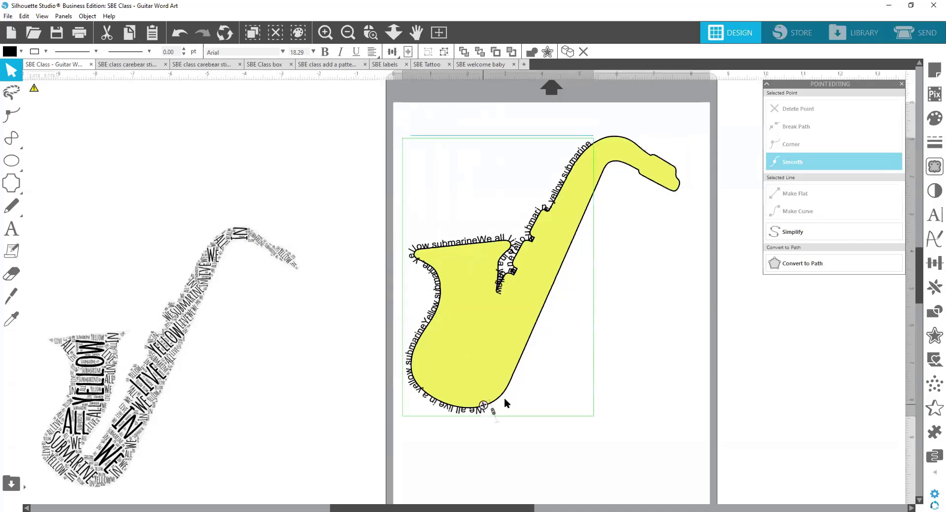
{"action": "left_click_drag", "start_coordinate": [563, 317], "coordinate": [620, 155]}
{"action": "left_click_drag", "start_coordinate": [687, 171], "coordinate": [679, 181]}
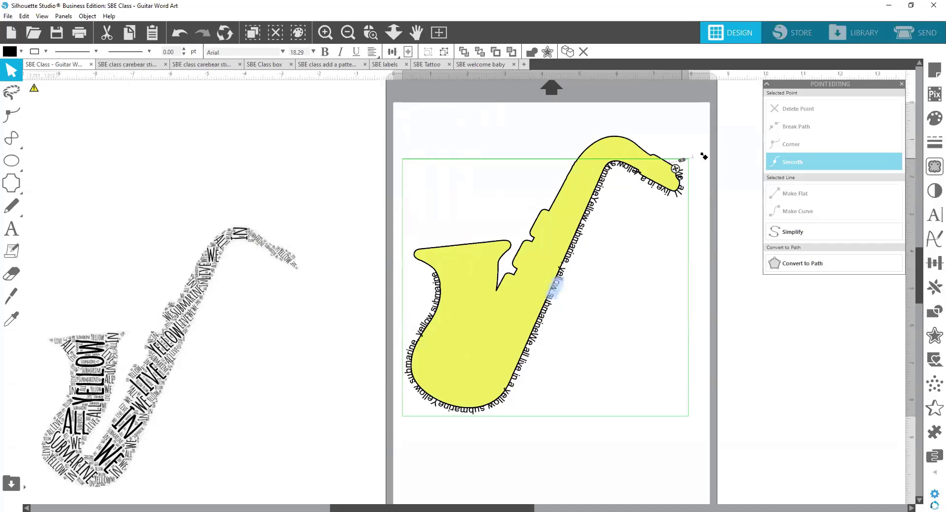
Offset the lyrics to the inside of the saxophone outline and shift their start to the tip of the mouthpiece.
{"action": "left_click_drag", "start_coordinate": [704, 157], "coordinate": [692, 161]}
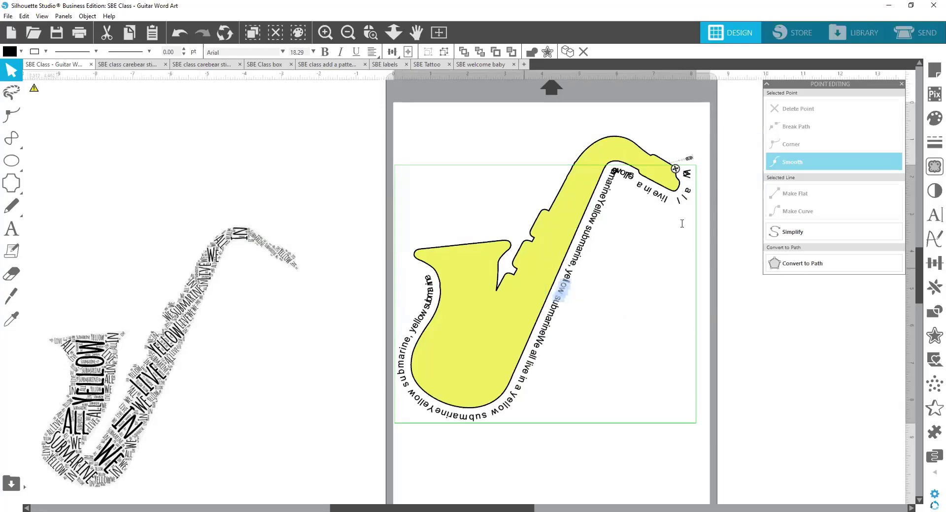
{"action": "left_click_drag", "start_coordinate": [689, 159], "coordinate": [644, 180]}
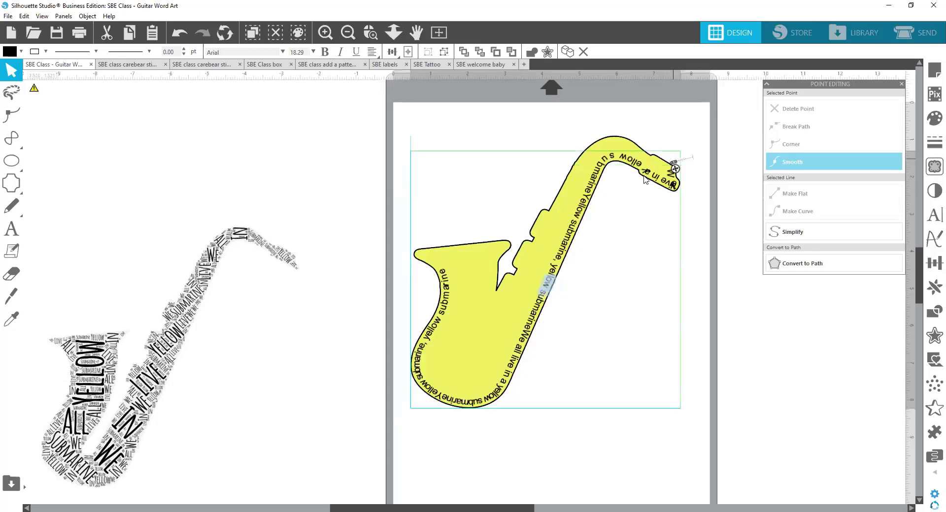
{"action": "left_click", "coordinate": [675, 169]}
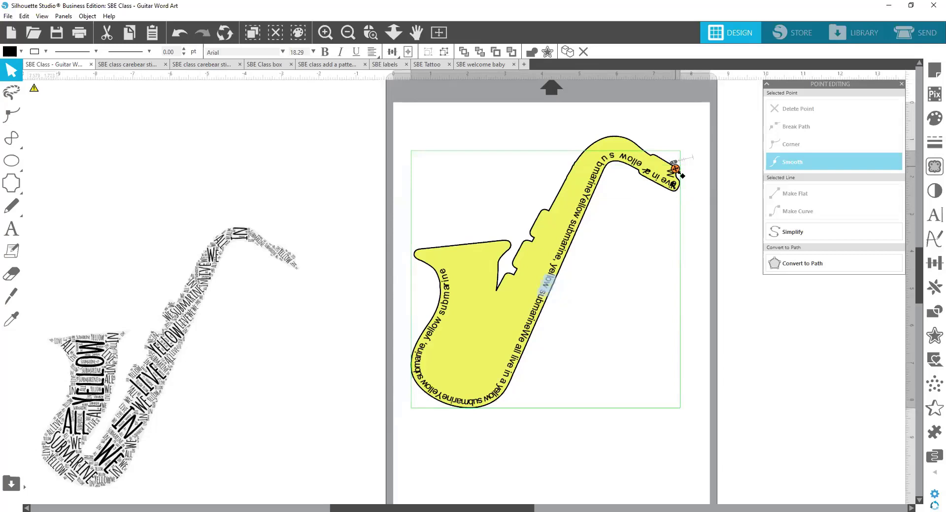
{"action": "left_click_drag", "start_coordinate": [675, 169], "coordinate": [680, 182]}
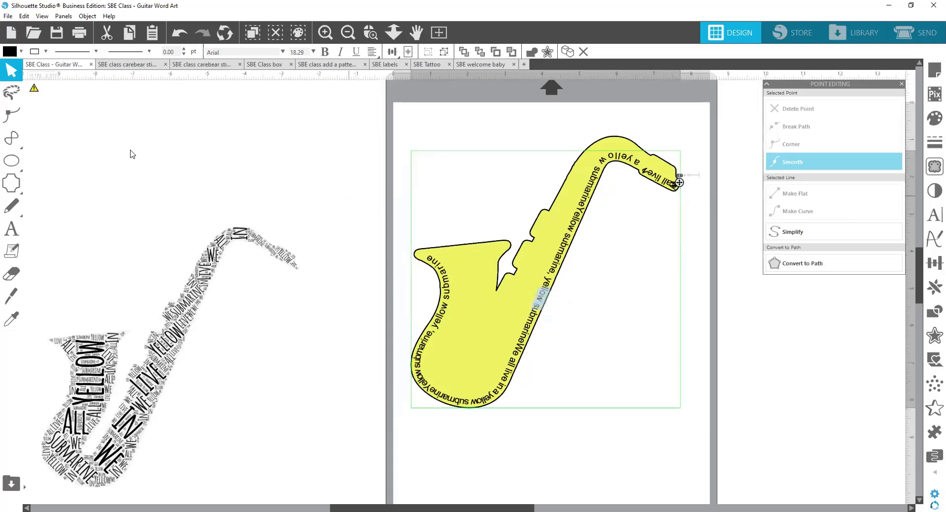
{"action": "left_click", "coordinate": [599, 341]}
{"action": "left_click", "coordinate": [639, 389]}
{"action": "left_click", "coordinate": [630, 388]}
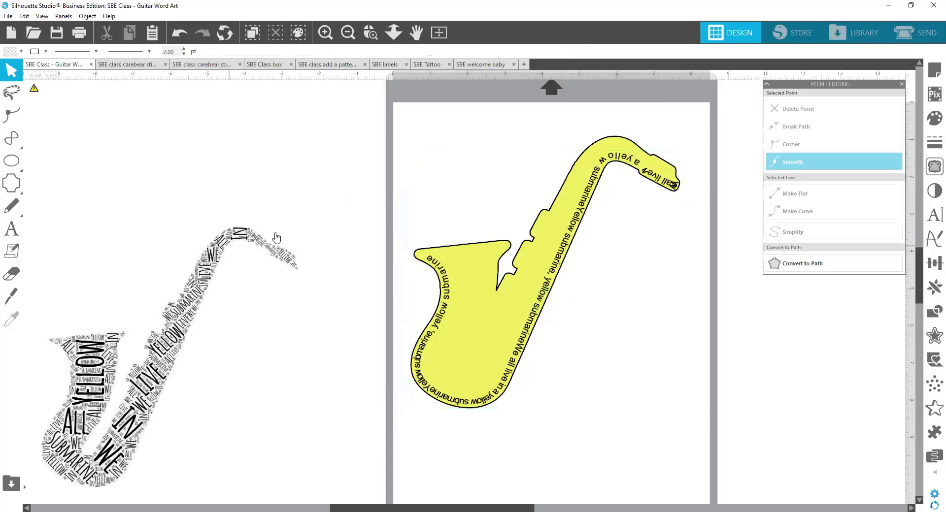
Delete the yellow saxophone with its lyrics and the saxophone word art from the design.
{"action": "left_click", "coordinate": [537, 259]}
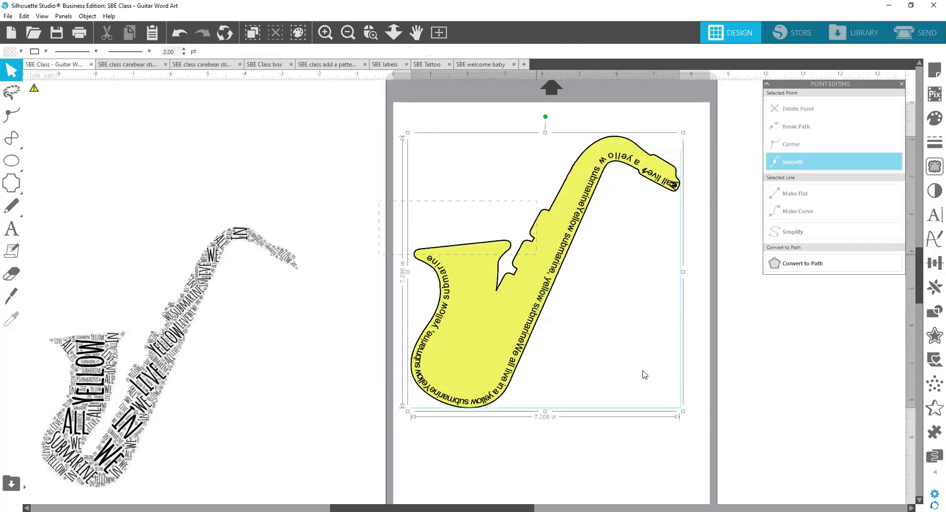
{"action": "key", "text": "Delete"}
{"action": "left_click_drag", "start_coordinate": [153, 243], "coordinate": [420, 350]}
{"action": "key", "text": "Delete"}
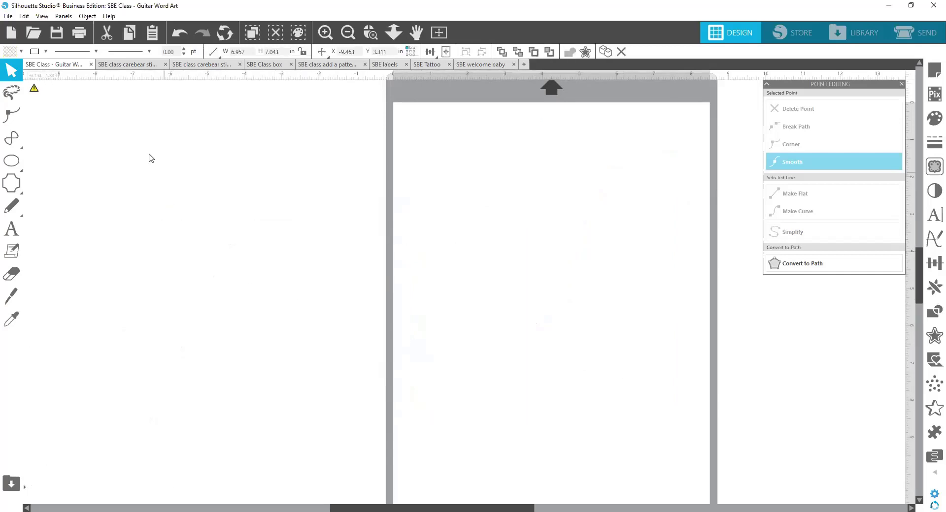
Switch to the SBE class carebear stickers design and move the cupcake bear off the page to its right.
{"action": "left_click", "coordinate": [123, 65]}
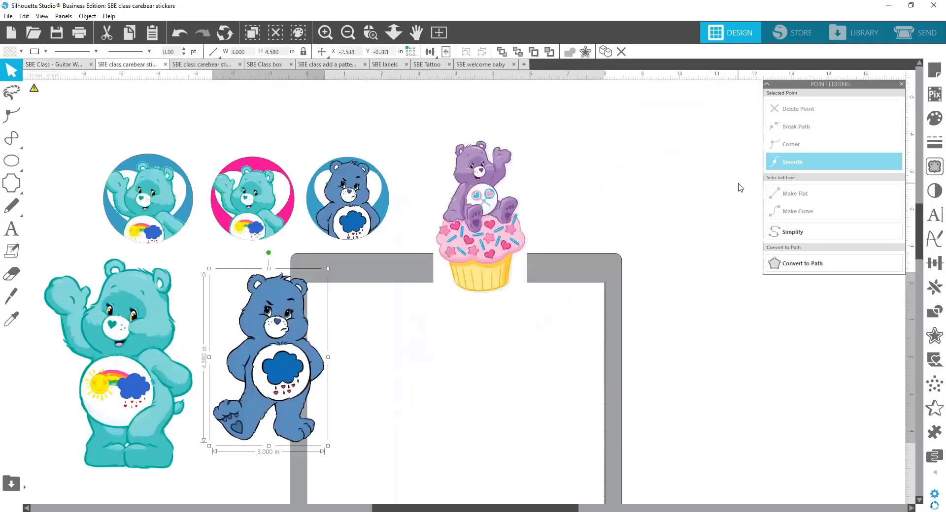
{"action": "scroll", "coordinate": [736, 189], "scroll_direction": "down", "scroll_amount": 2}
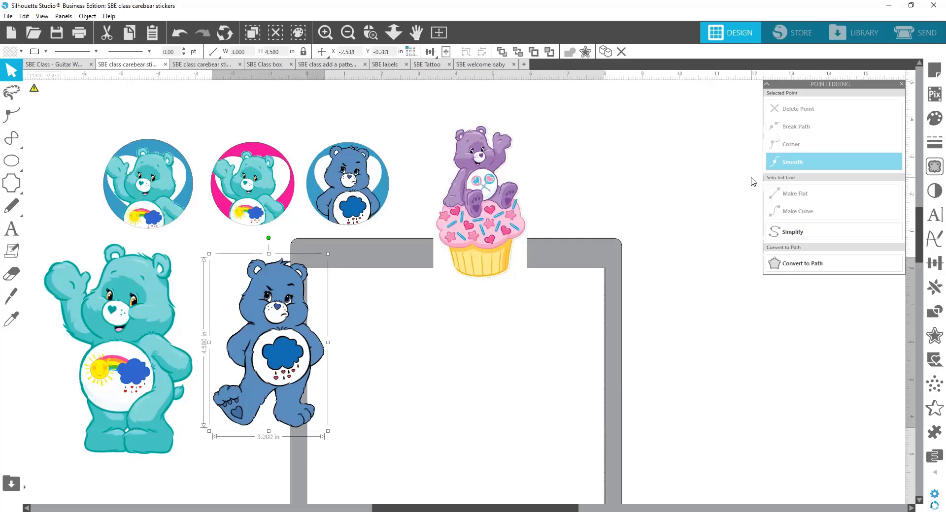
{"action": "left_click_drag", "start_coordinate": [484, 215], "coordinate": [485, 188]}
{"action": "left_click", "coordinate": [456, 321]}
{"action": "key", "text": "Escape"}
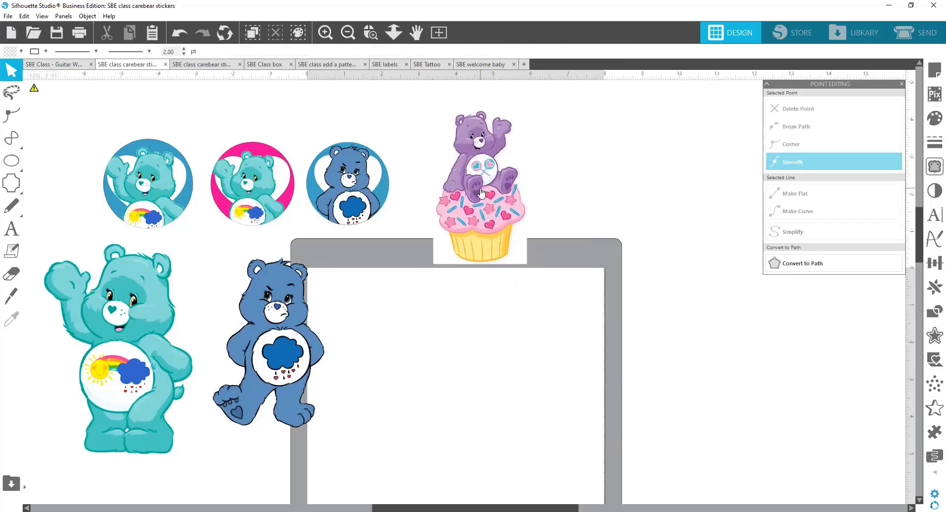
{"action": "left_click_drag", "start_coordinate": [479, 219], "coordinate": [667, 224]}
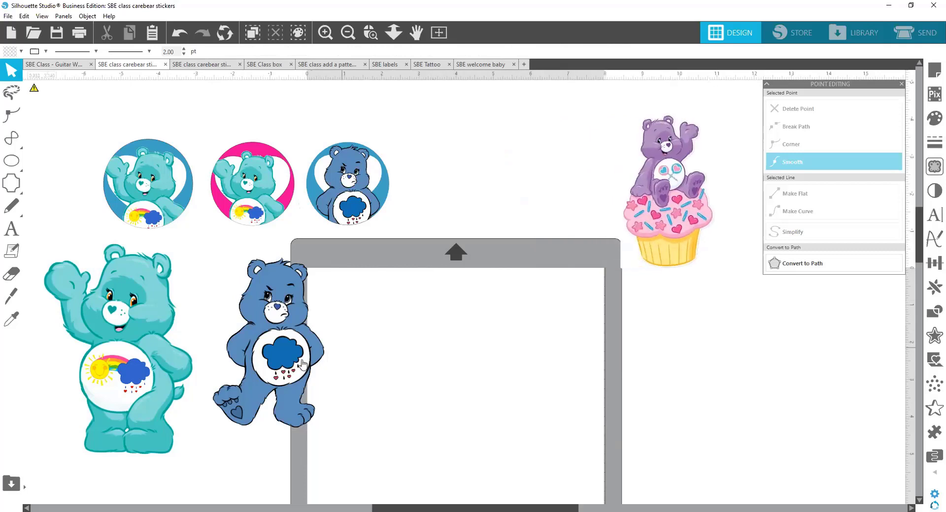
Move the blue bear onto the page and back over the page's left edge.
{"action": "left_click_drag", "start_coordinate": [294, 365], "coordinate": [442, 381]}
{"action": "key", "text": "Escape"}
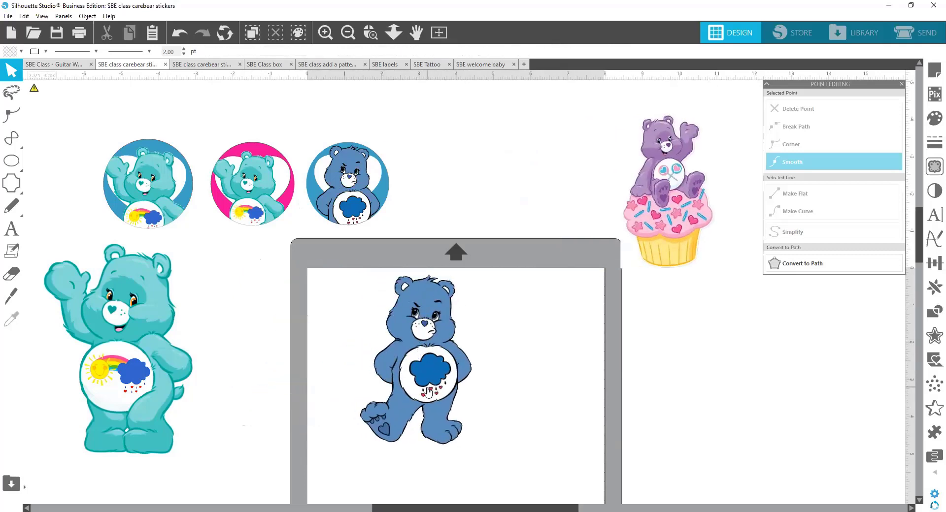
{"action": "scroll", "coordinate": [484, 361], "scroll_direction": "down", "scroll_amount": 3}
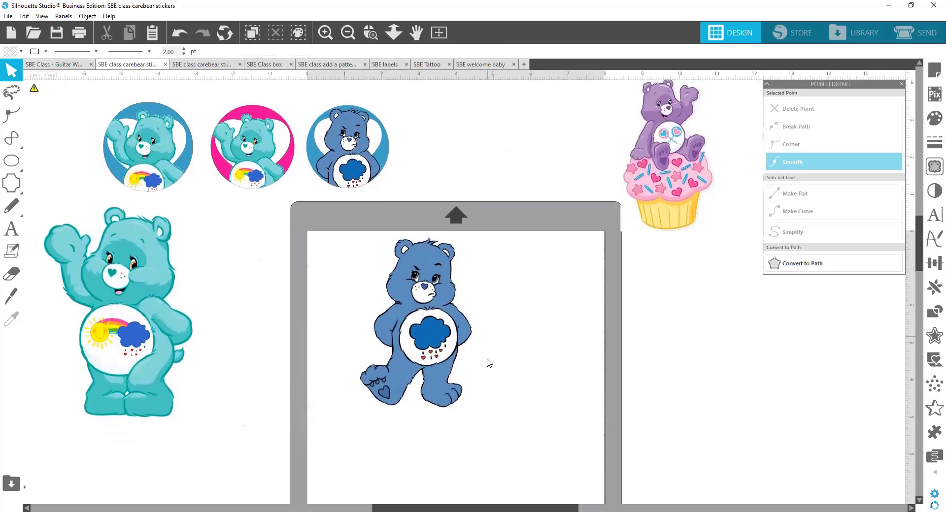
{"action": "left_click_drag", "start_coordinate": [430, 321], "coordinate": [294, 322]}
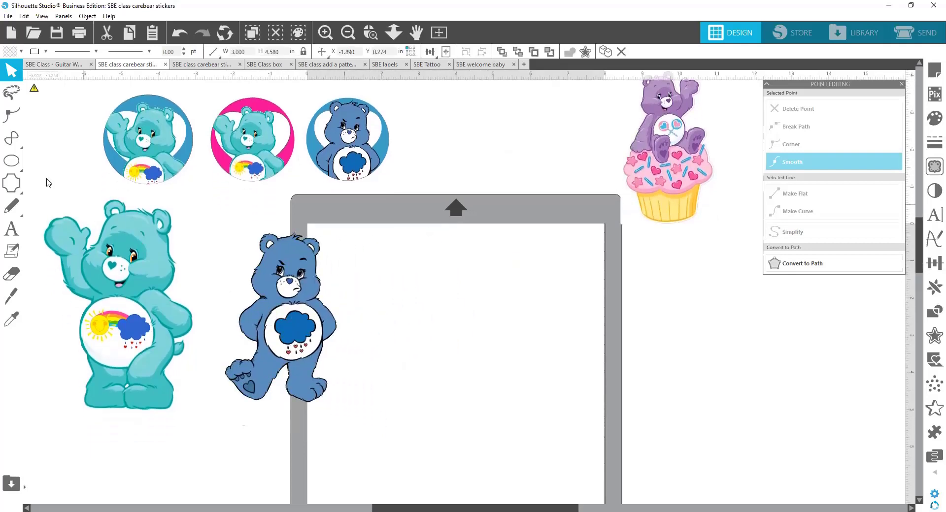
Draw a circle about 3.35 in across on the page and move it up to the page's upper edge.
{"action": "left_click", "coordinate": [9, 165]}
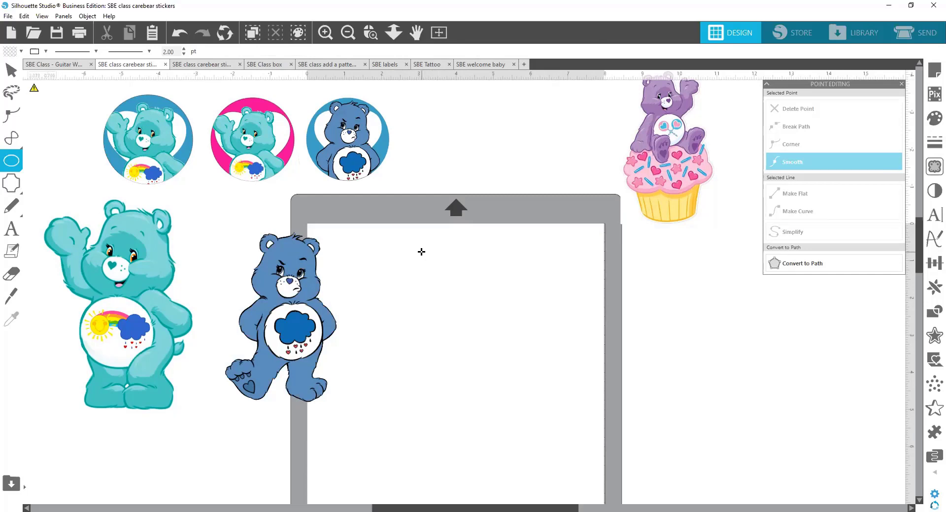
{"action": "left_click_drag", "start_coordinate": [421, 252], "coordinate": [542, 387]}
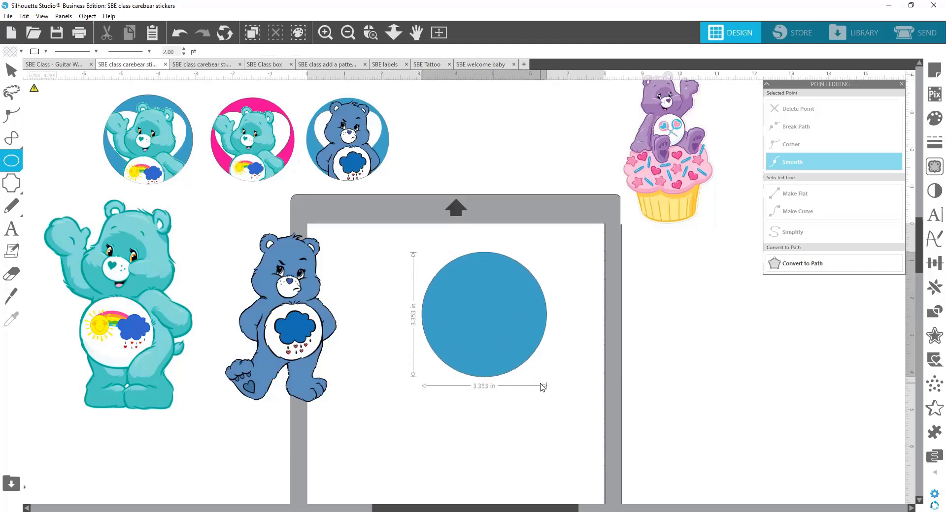
{"action": "key", "text": "v"}
{"action": "left_click_drag", "start_coordinate": [503, 320], "coordinate": [482, 302]}
Move the blue bear below the circle, partly behind it, and place a copy over the page's left edge.
{"action": "left_click_drag", "start_coordinate": [335, 356], "coordinate": [459, 396]}
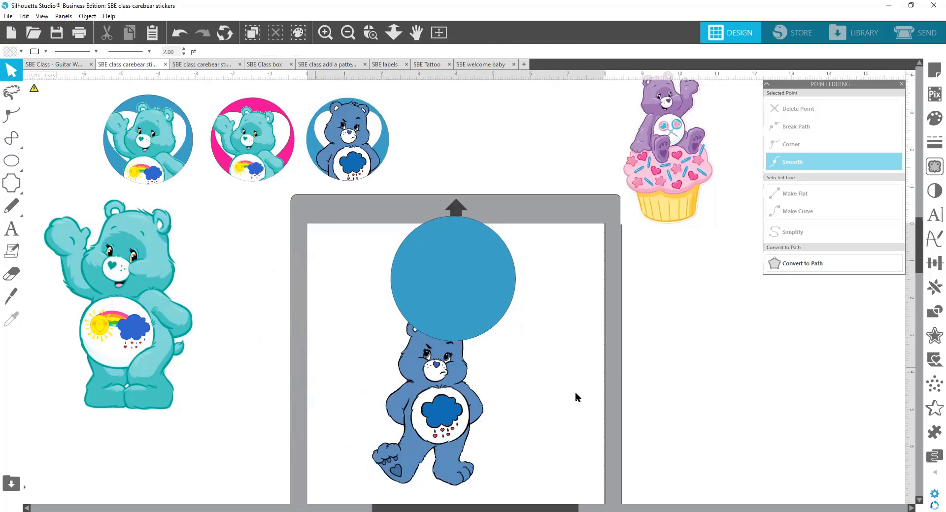
{"action": "left_click_drag", "start_coordinate": [436, 390], "coordinate": [276, 295]}
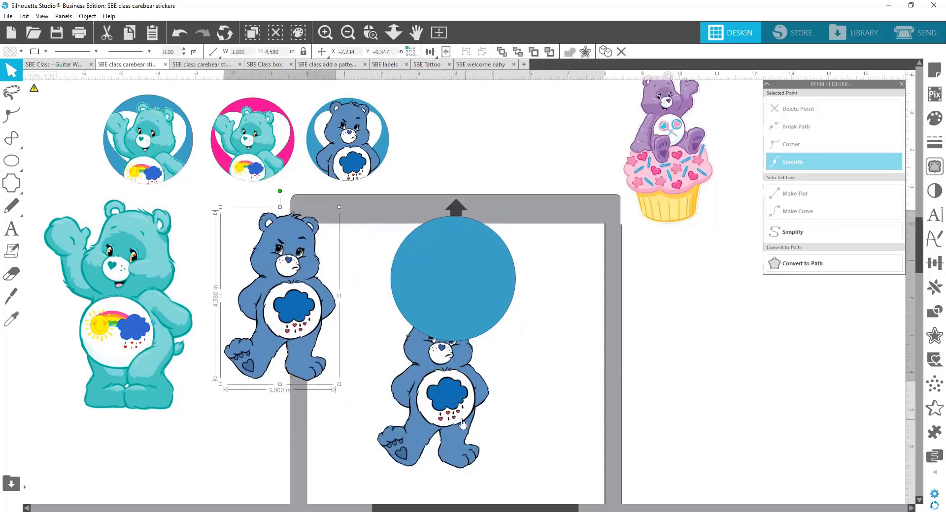
{"action": "key", "text": "i"}
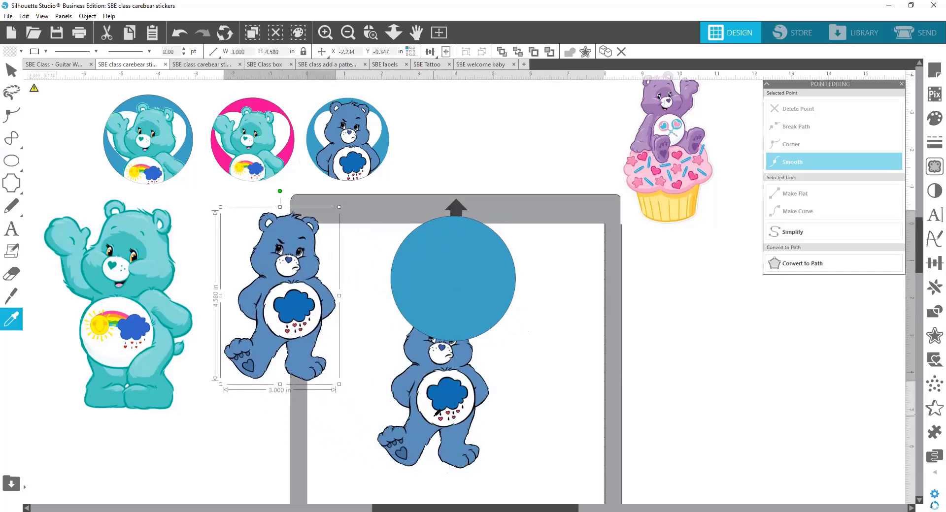
{"action": "left_click", "coordinate": [441, 399]}
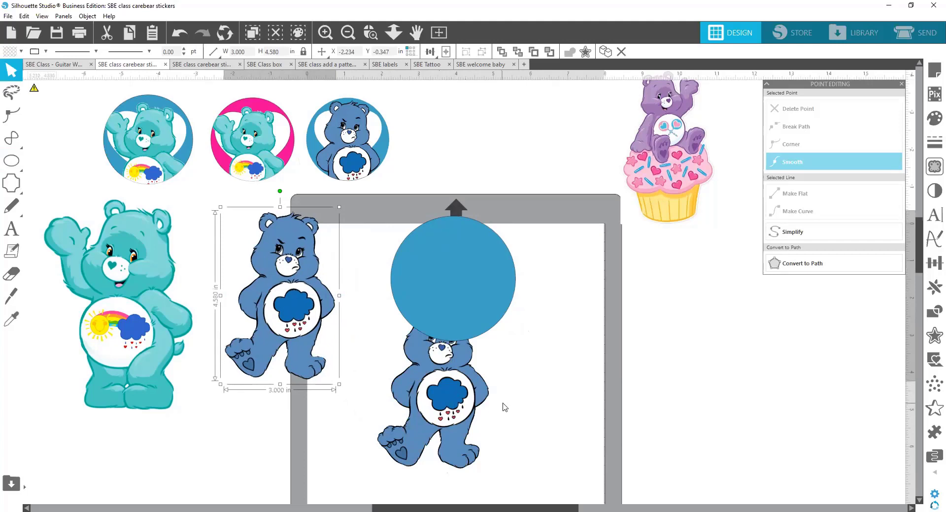
{"action": "left_click", "coordinate": [568, 391]}
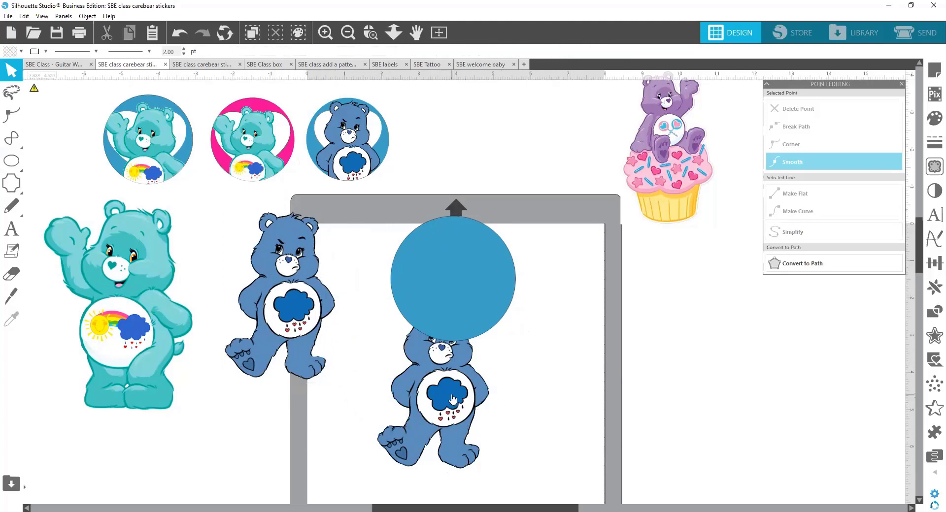
Paste another copy of the blue bear and place it off the page to the right.
{"action": "left_click_drag", "start_coordinate": [452, 400], "coordinate": [423, 400]}
{"action": "key", "text": "ctrl+v"}
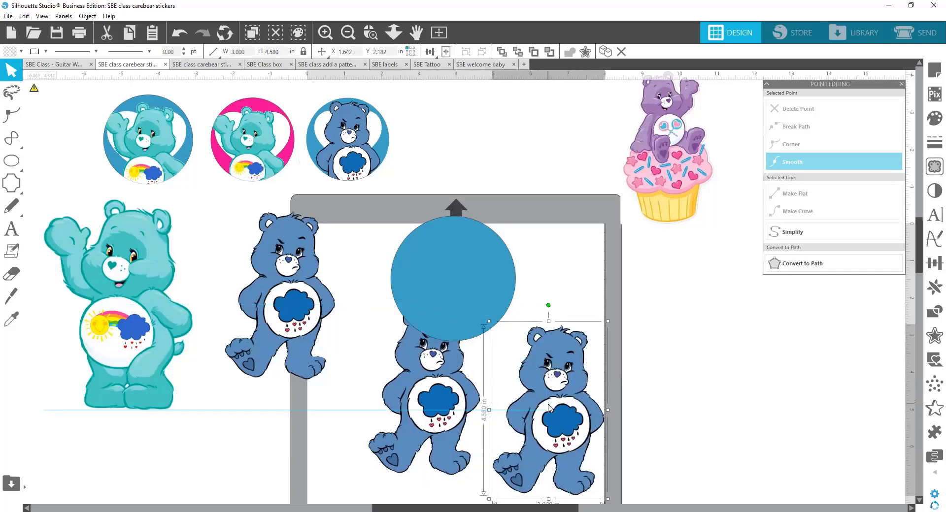
{"action": "left_click_drag", "start_coordinate": [549, 407], "coordinate": [714, 375]}
Move the page's blue bear so its head overlaps the circle, and bring it to the front.
{"action": "left_click_drag", "start_coordinate": [434, 396], "coordinate": [500, 392]}
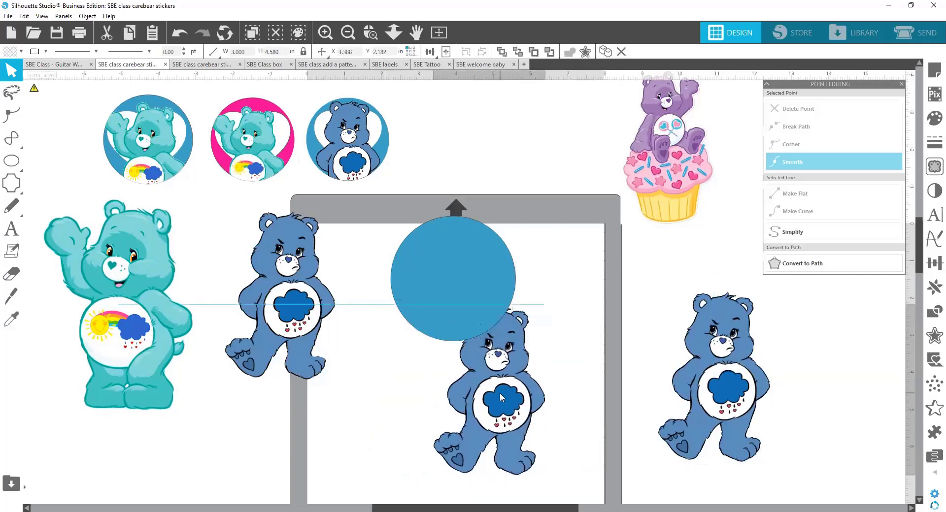
{"action": "key", "text": "Escape"}
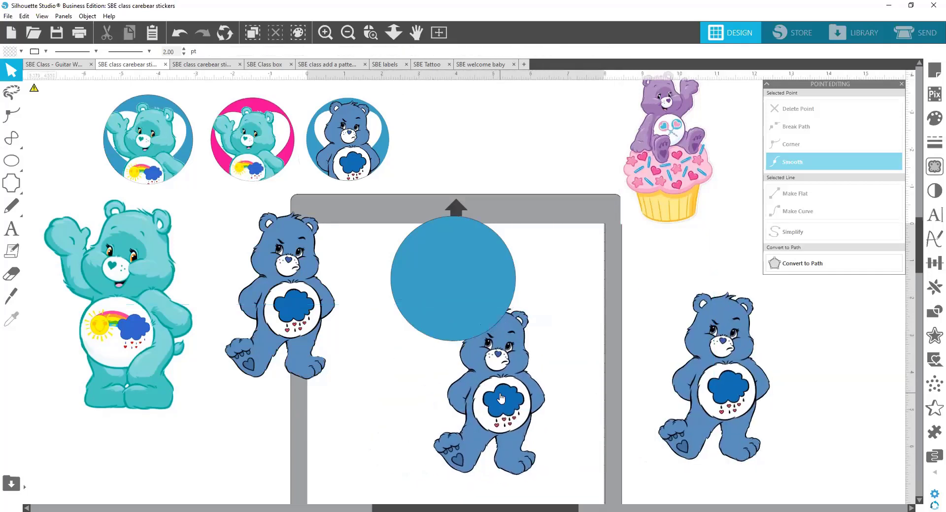
{"action": "left_click", "coordinate": [500, 398]}
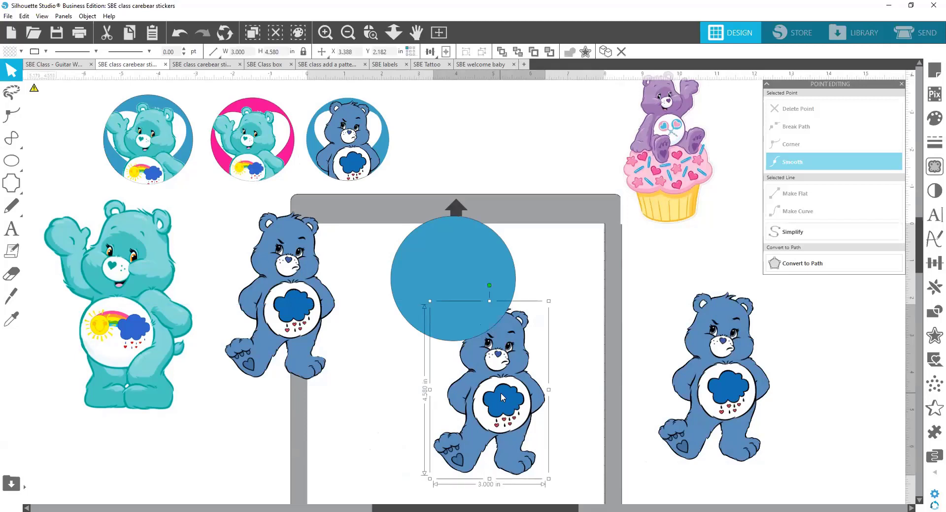
{"action": "left_click_drag", "start_coordinate": [501, 398], "coordinate": [485, 366]}
{"action": "right_click", "coordinate": [486, 368]}
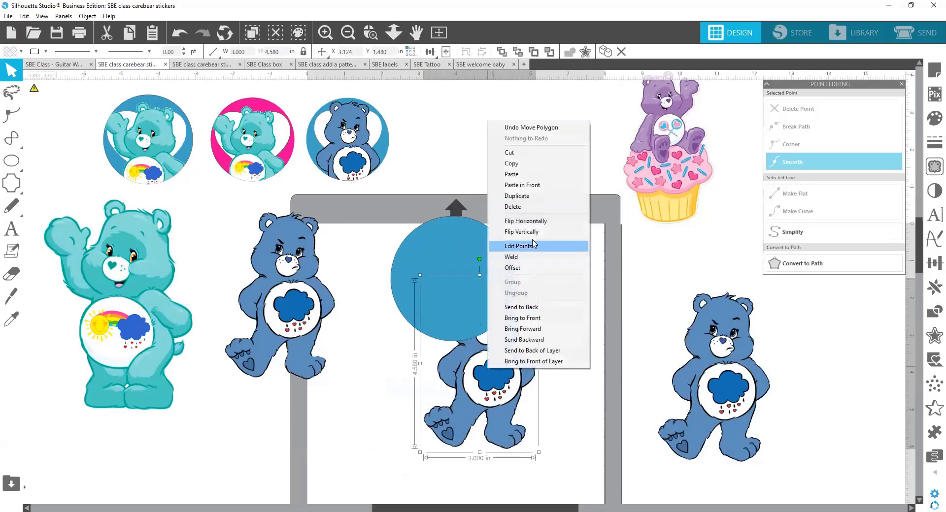
{"action": "left_click", "coordinate": [522, 318]}
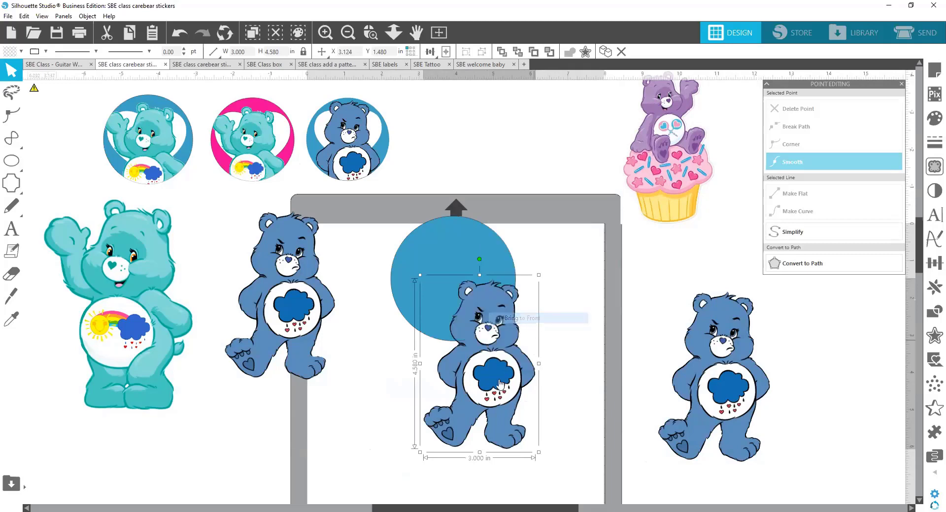
Move the page's blue bear up so its head and torso lie over the blue circle.
{"action": "left_click_drag", "start_coordinate": [483, 372], "coordinate": [459, 333]}
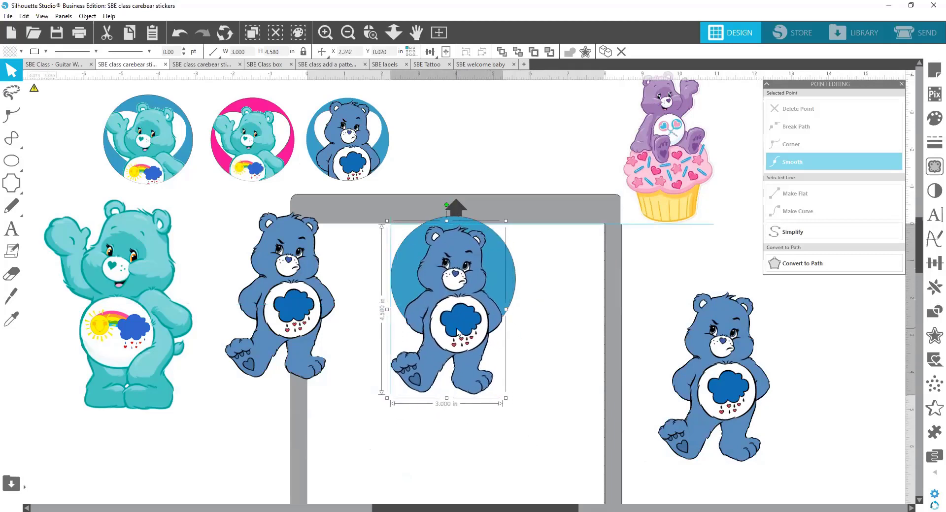
{"action": "left_click_drag", "start_coordinate": [457, 332], "coordinate": [457, 332]}
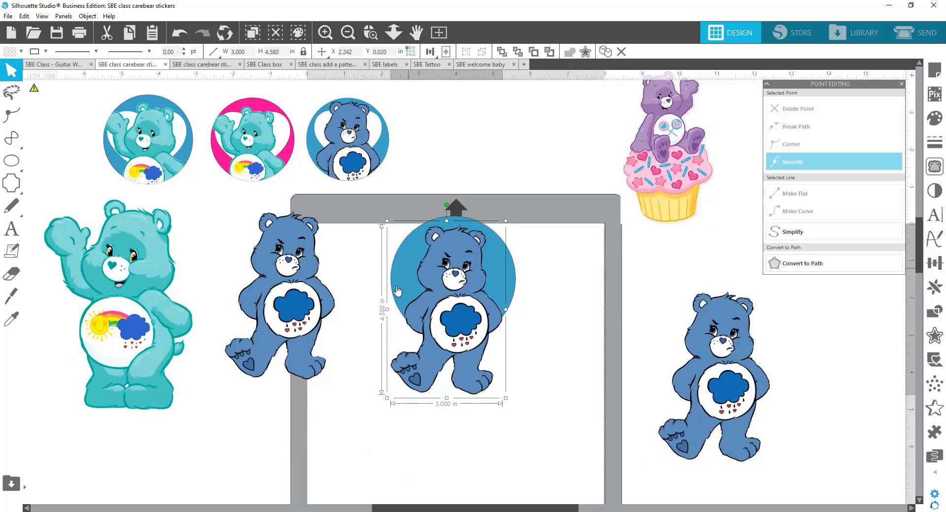
{"action": "left_click", "coordinate": [529, 350]}
Divide the blue bear and the circle where they overlap, and move the cut-off legs down away from the circle.
{"action": "left_click", "coordinate": [457, 300]}
{"action": "left_click", "coordinate": [509, 271], "text": "shift"}
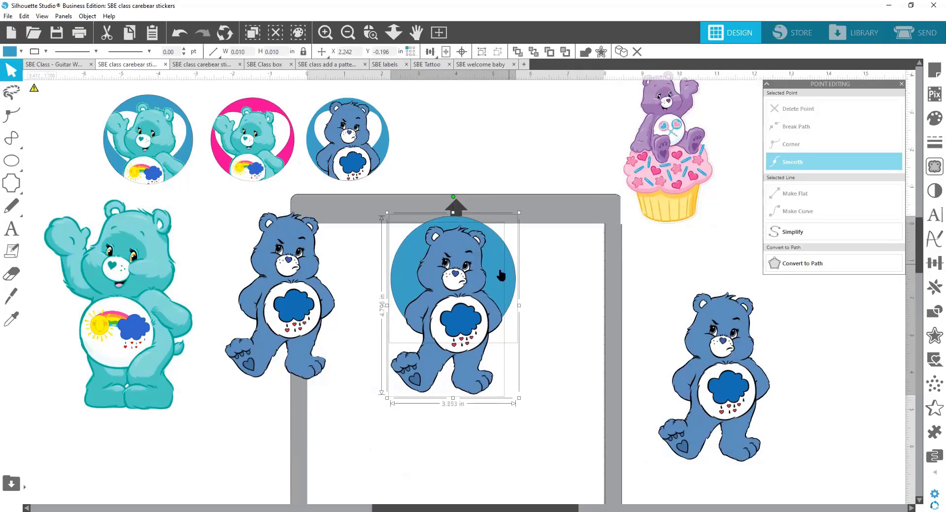
{"action": "left_click", "coordinate": [539, 296]}
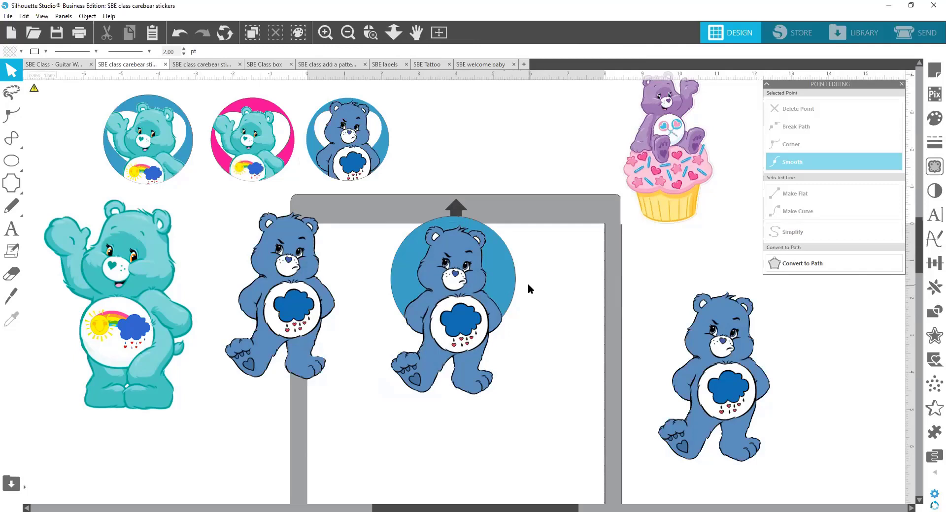
{"action": "left_click", "coordinate": [471, 340]}
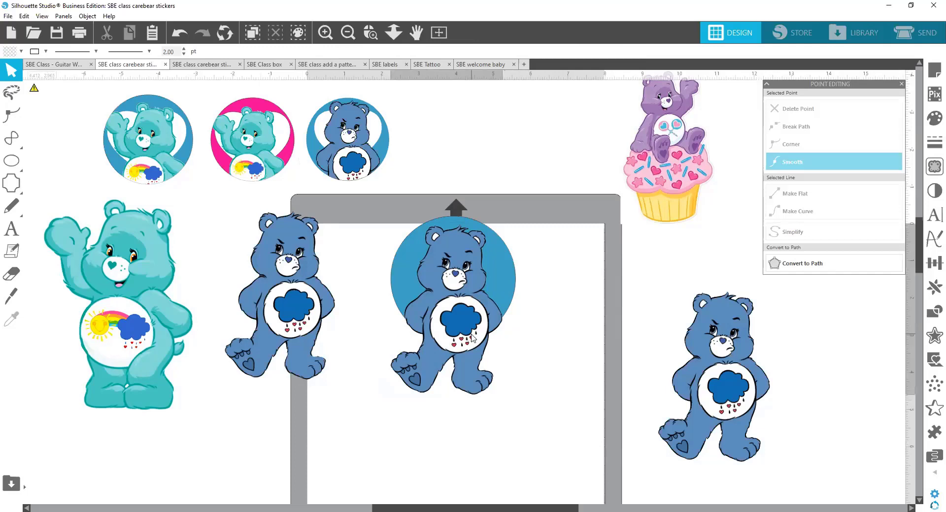
{"action": "left_click", "coordinate": [509, 274]}
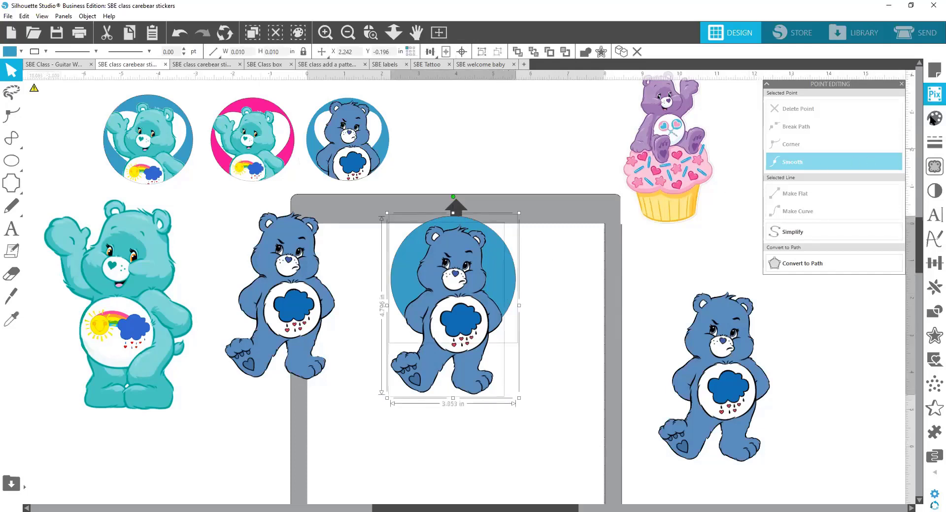
{"action": "left_click", "coordinate": [931, 320]}
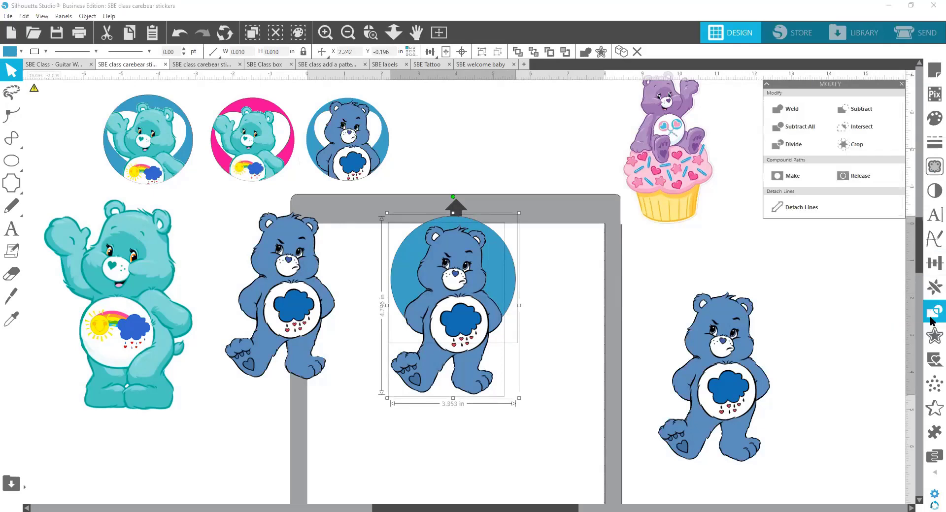
{"action": "left_click", "coordinate": [793, 147]}
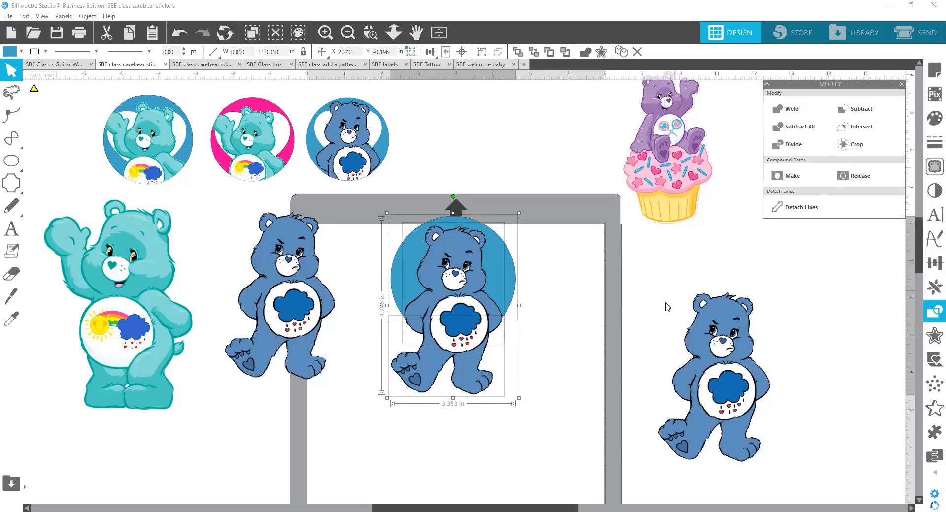
{"action": "left_click_drag", "start_coordinate": [476, 371], "coordinate": [533, 448]}
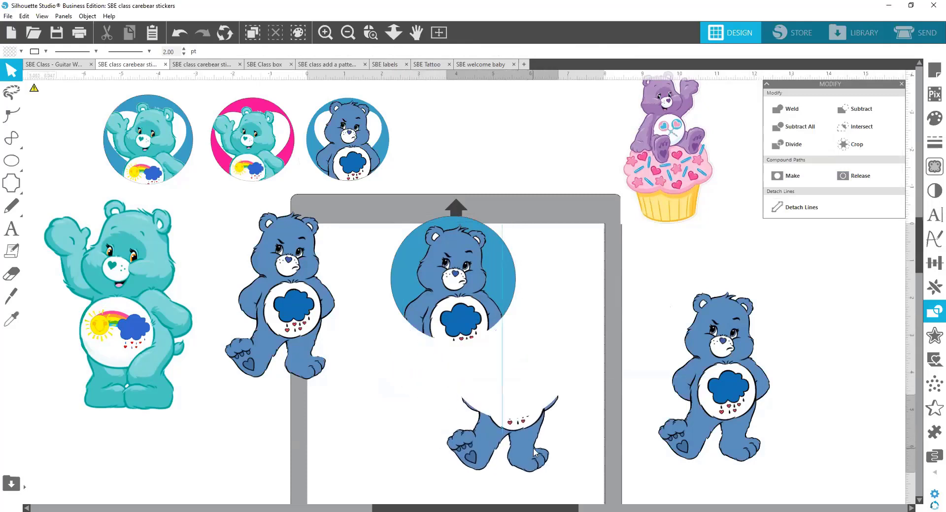
{"action": "left_click", "coordinate": [574, 441]}
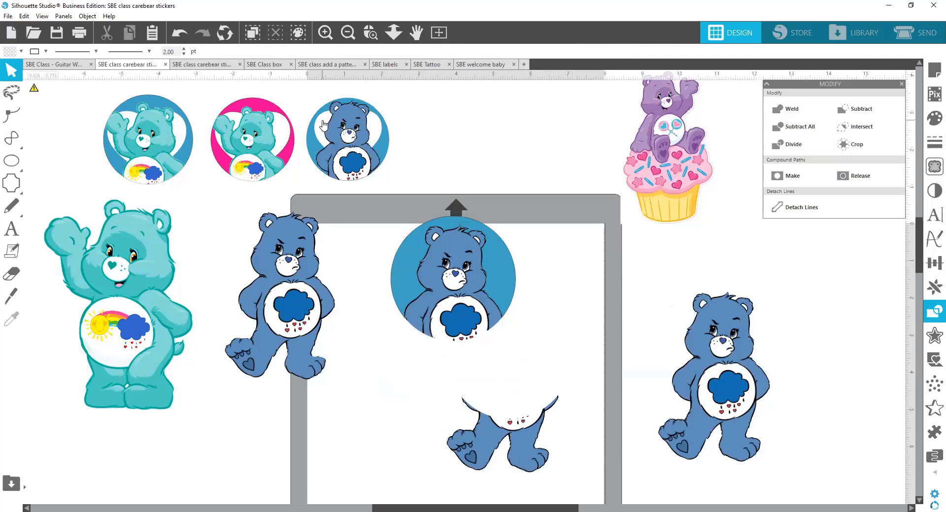
Draw a swirl shape with curved points, about 3.19 in across, over the circle's upper area.
{"action": "left_click", "coordinate": [14, 188]}
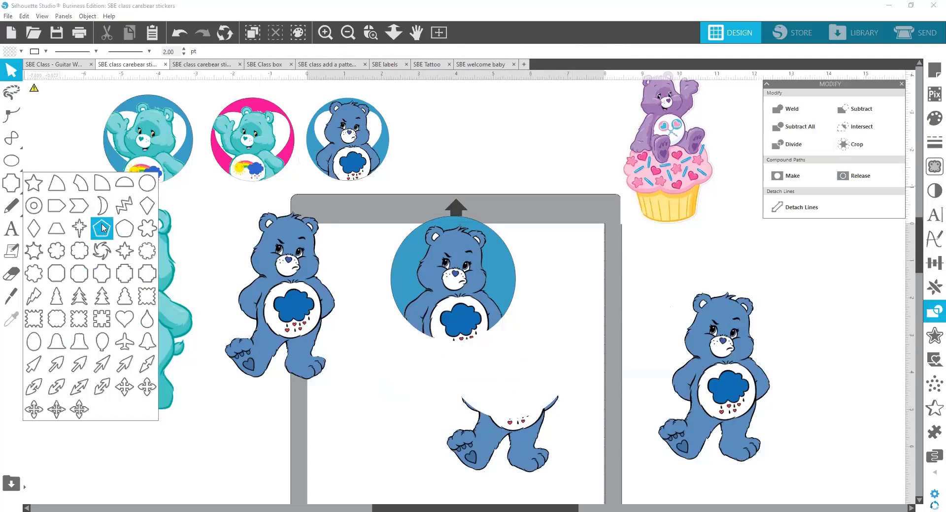
{"action": "left_click", "coordinate": [106, 252]}
{"action": "mouse_move", "coordinate": [394, 220]}
{"action": "left_mouse_down"}
{"action": "mouse_move", "coordinate": [443, 266]}
{"action": "mouse_move", "coordinate": [392, 234]}
{"action": "mouse_move", "coordinate": [438, 265]}
{"action": "mouse_move", "coordinate": [392, 241]}
{"action": "mouse_move", "coordinate": [405, 288]}
{"action": "left_mouse_up"}
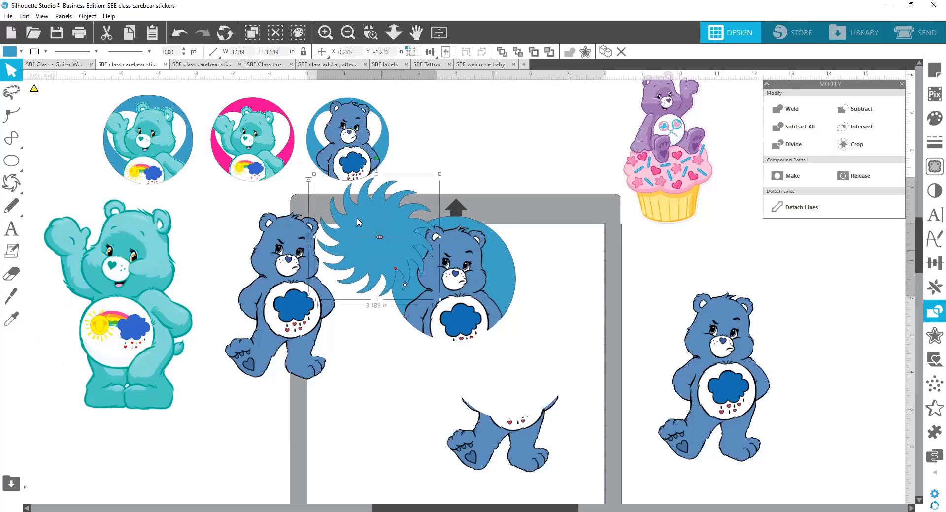
Fill the swirl shape with white and centre it over the blue circle.
{"action": "left_click", "coordinate": [10, 53]}
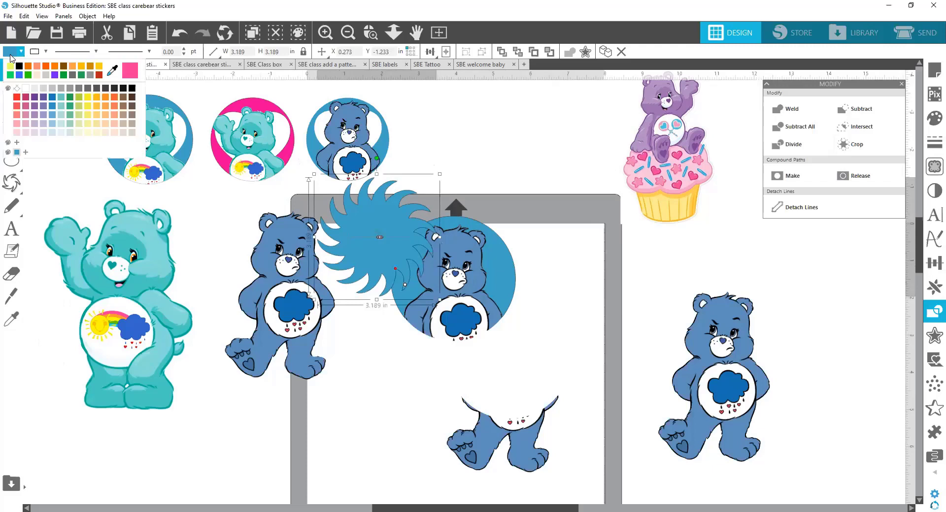
{"action": "left_click", "coordinate": [25, 89]}
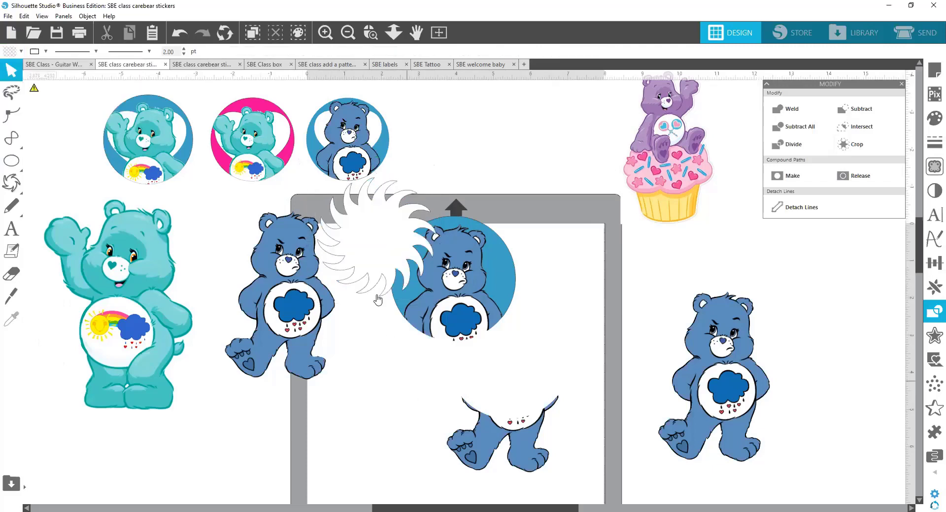
{"action": "left_click_drag", "start_coordinate": [366, 261], "coordinate": [442, 301]}
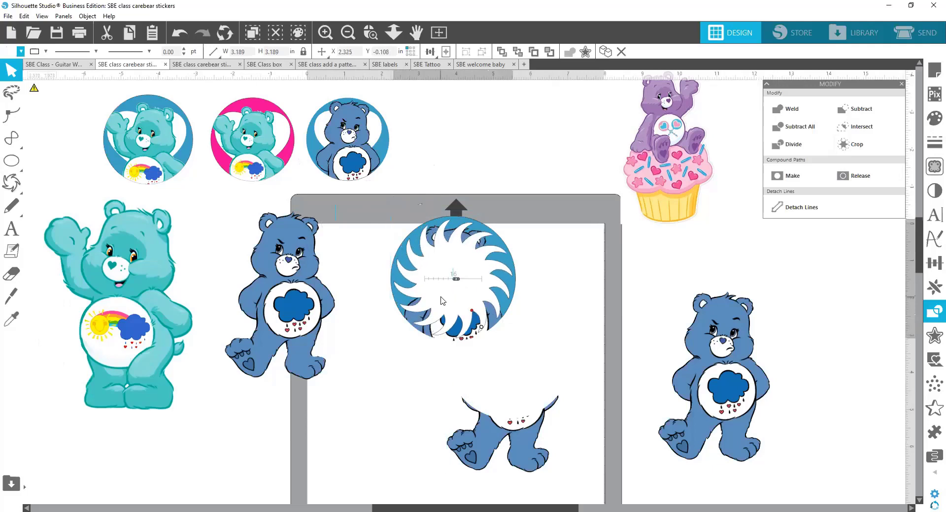
{"action": "left_click", "coordinate": [530, 314]}
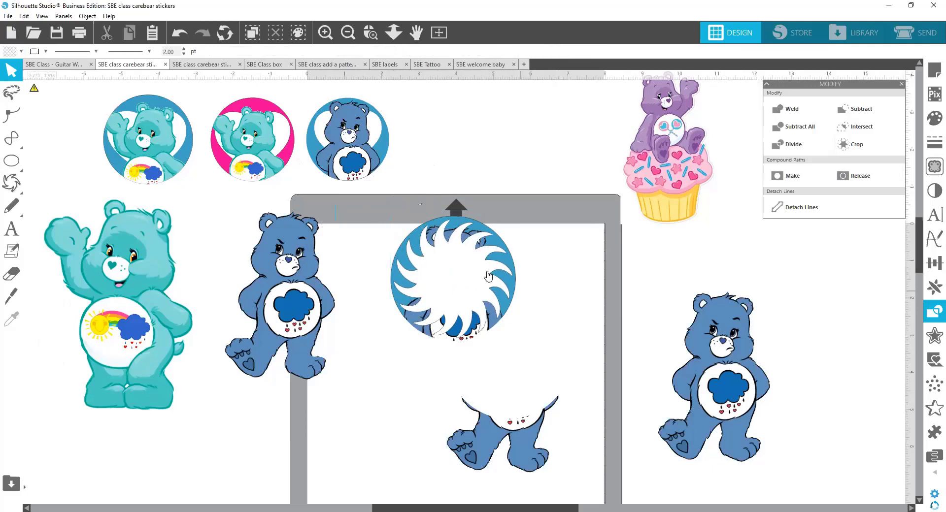
Bring the cropped blue bear to the front of the white swirl.
{"action": "left_click", "coordinate": [448, 238]}
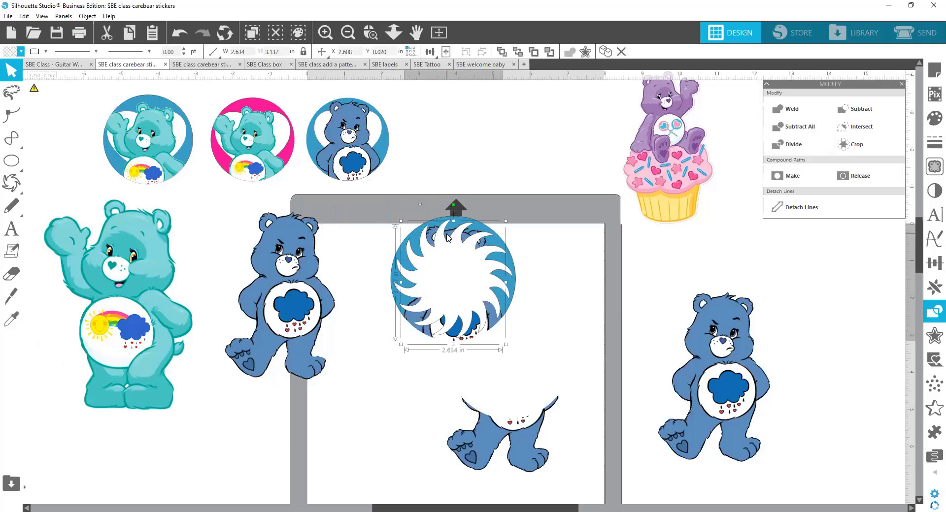
{"action": "right_click", "coordinate": [448, 238]}
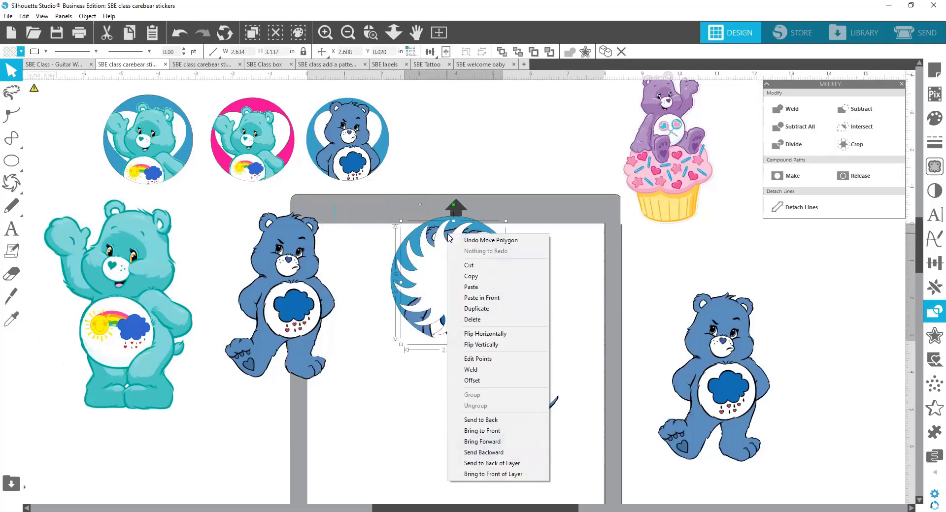
{"action": "left_click", "coordinate": [512, 435]}
{"action": "left_click", "coordinate": [550, 326]}
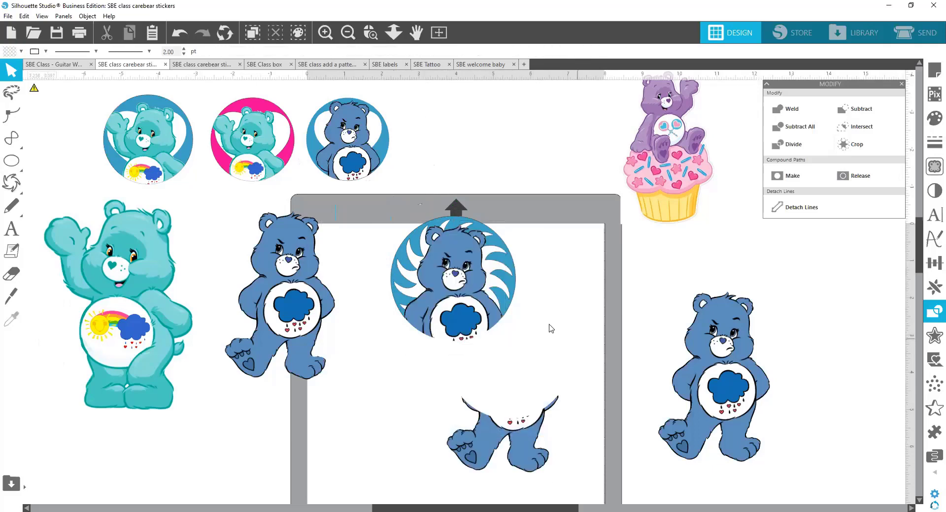
Group the circle, the white swirl and the cropped blue bear into one sticker.
{"action": "left_click", "coordinate": [514, 342]}
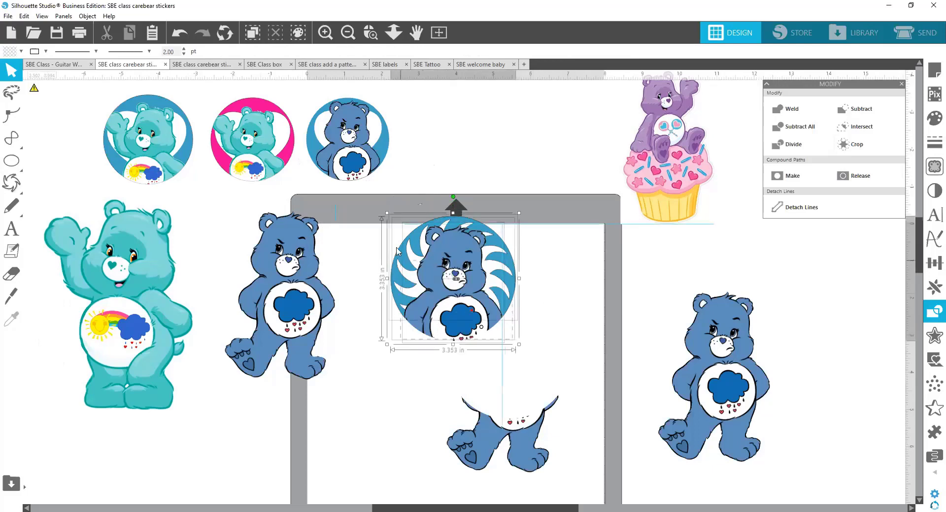
{"action": "right_click", "coordinate": [442, 270]}
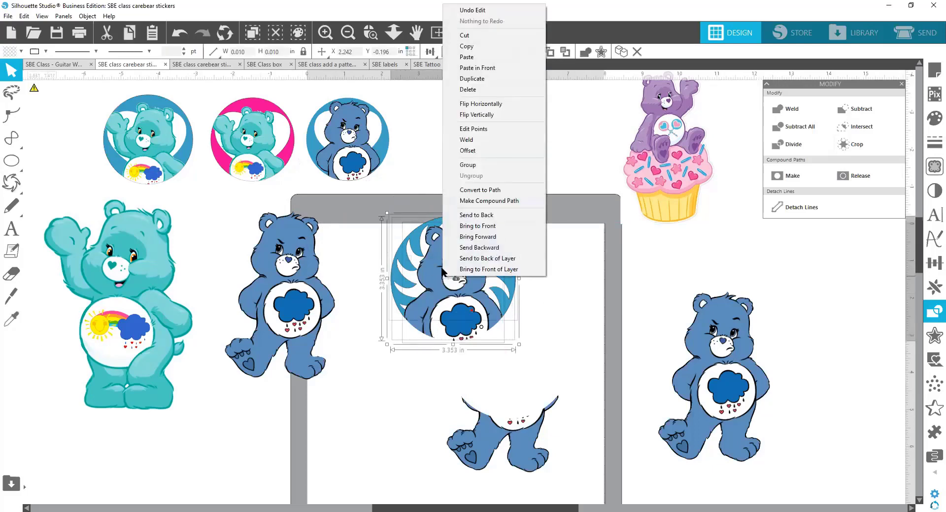
{"action": "left_click", "coordinate": [467, 165]}
{"action": "left_click", "coordinate": [532, 263]}
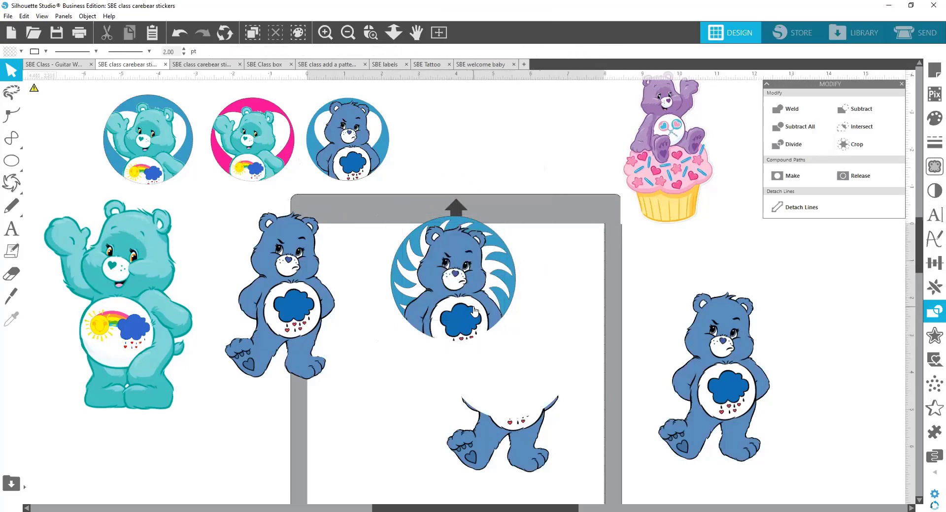
Move the swirl sticker above the page, and swap the blue bear at the page's left edge for the teal bear.
{"action": "left_click_drag", "start_coordinate": [438, 312], "coordinate": [469, 186]}
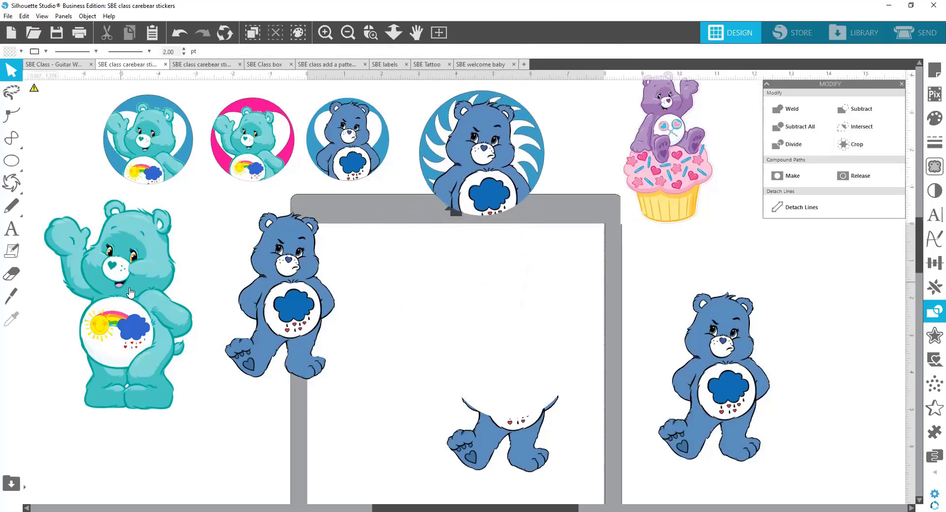
{"action": "left_click_drag", "start_coordinate": [123, 281], "coordinate": [384, 303]}
{"action": "left_click_drag", "start_coordinate": [285, 320], "coordinate": [177, 306]}
{"action": "left_click_drag", "start_coordinate": [348, 298], "coordinate": [341, 306]}
Delete the leftover blue legs, and place a copy of the teal bear off the page, keeping the other on it.
{"action": "left_click", "coordinate": [542, 434]}
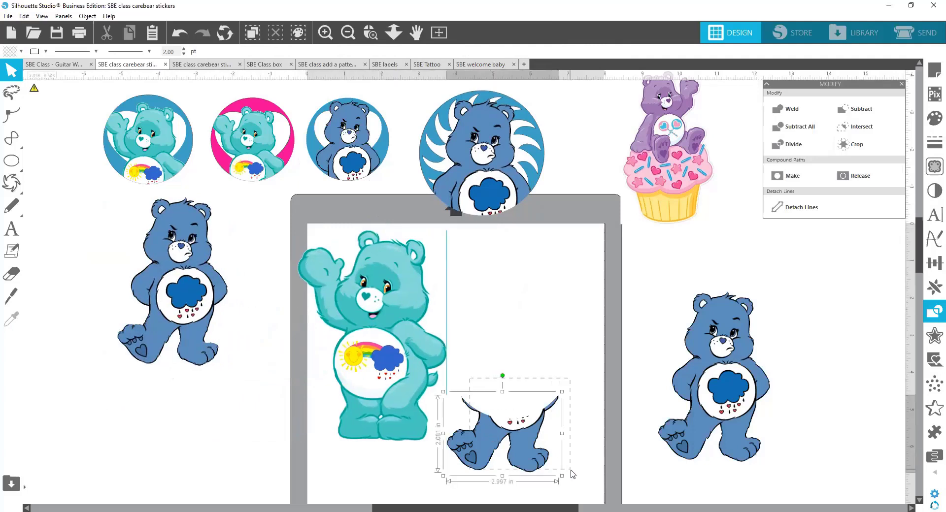
{"action": "key", "text": "Delete"}
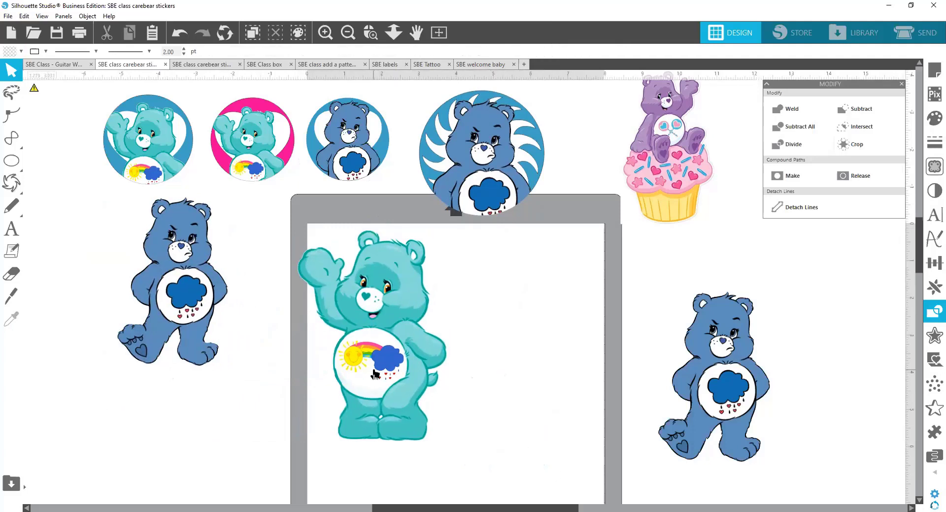
{"action": "left_click_drag", "start_coordinate": [372, 373], "coordinate": [133, 373]}
{"action": "left_click_drag", "start_coordinate": [375, 350], "coordinate": [412, 363]}
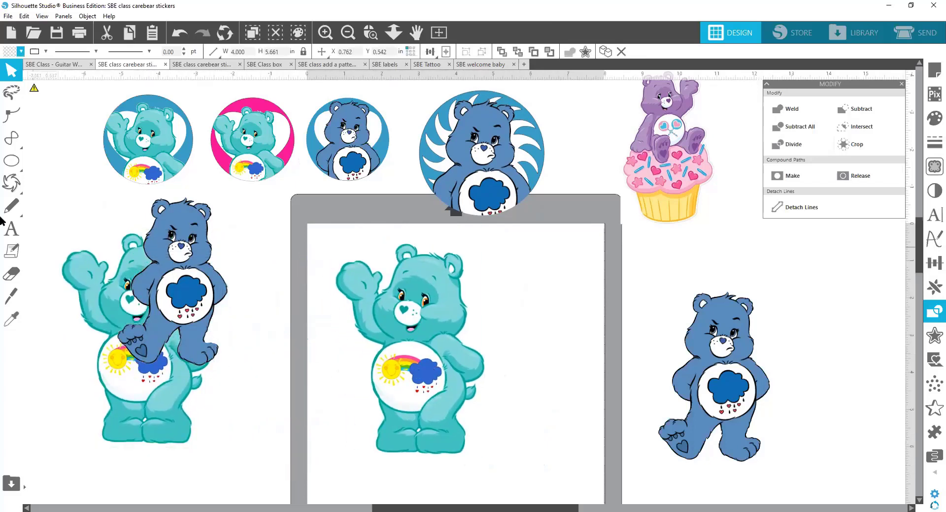
Draw a circle about 2.88 in across beside the teal bear on the page.
{"action": "left_click", "coordinate": [9, 163]}
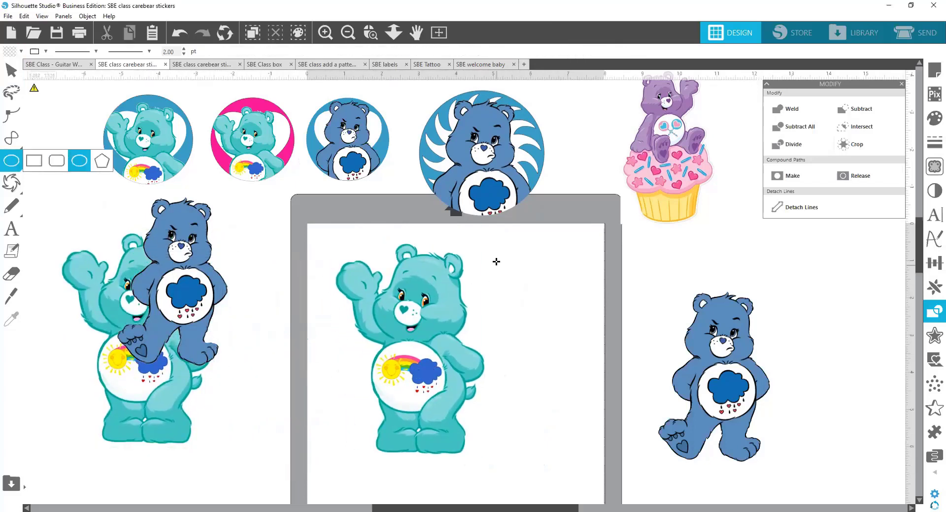
{"action": "left_click_drag", "start_coordinate": [484, 253], "coordinate": [598, 368]}
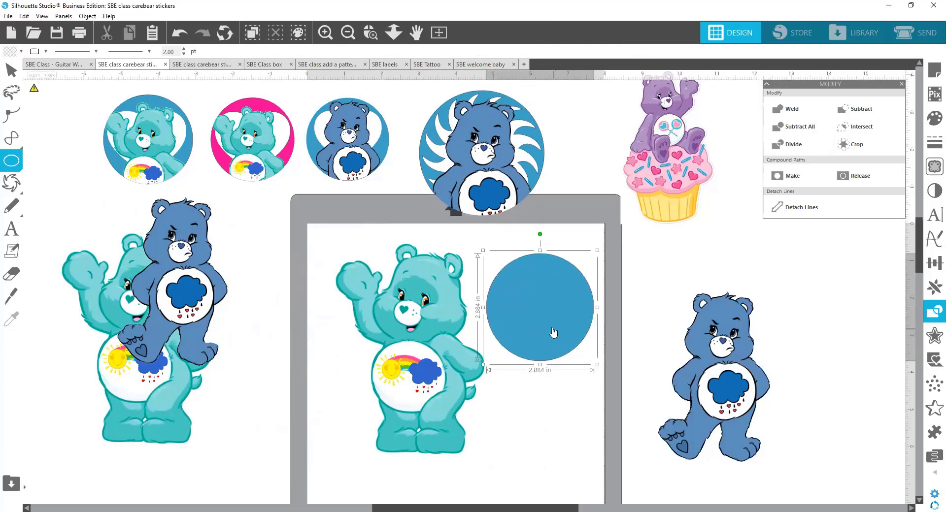
{"action": "key", "text": "Escape"}
Move the circle onto the page's teal bear and enlarge it to about 4.69 in across.
{"action": "left_click_drag", "start_coordinate": [554, 335], "coordinate": [431, 312]}
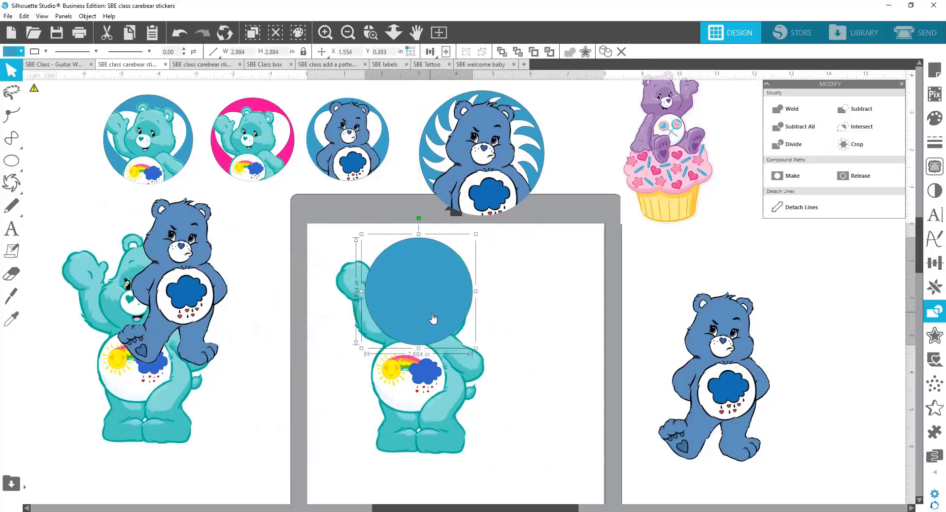
{"action": "left_click_drag", "start_coordinate": [481, 356], "coordinate": [525, 423]}
{"action": "left_click_drag", "start_coordinate": [482, 382], "coordinate": [446, 373]}
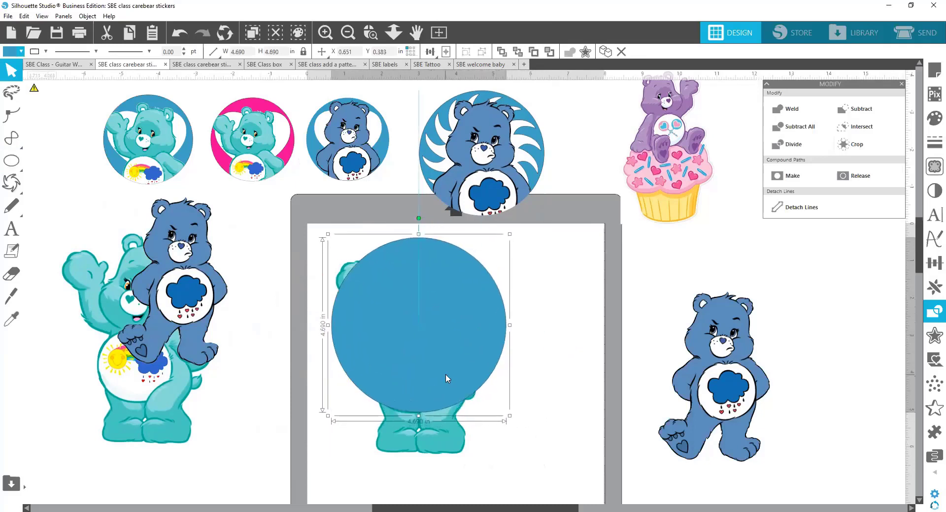
Bring the page's teal bear to the front and shift it slightly to centre it on the circle.
{"action": "right_click", "coordinate": [453, 436]}
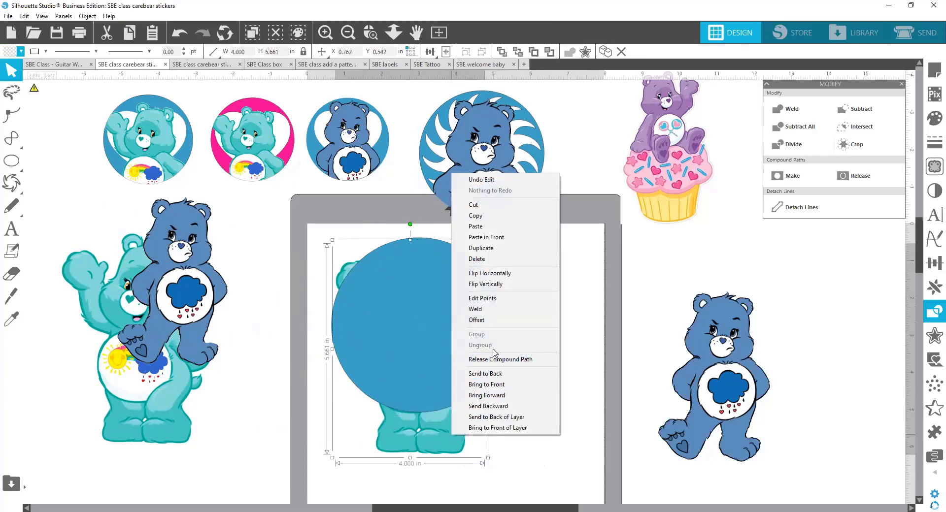
{"action": "left_click", "coordinate": [487, 385]}
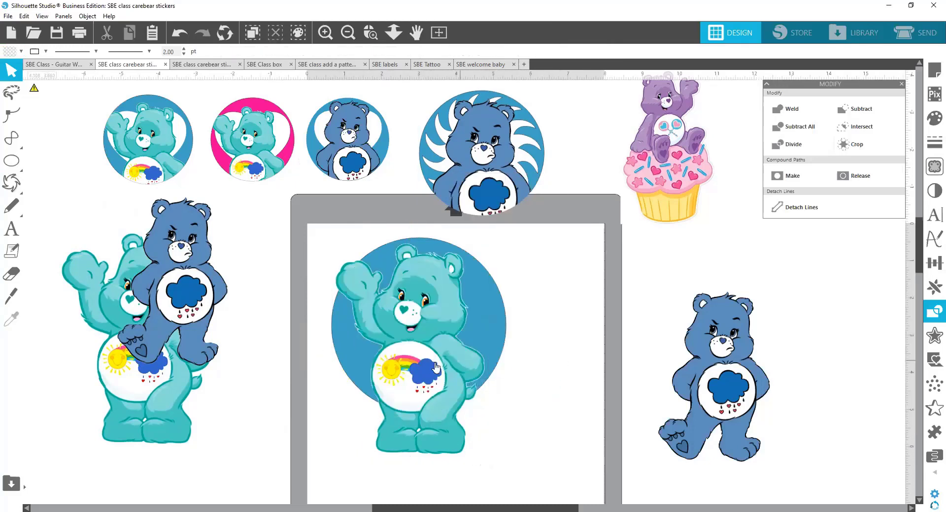
{"action": "left_click_drag", "start_coordinate": [437, 368], "coordinate": [442, 371]}
{"action": "left_click", "coordinate": [524, 371]}
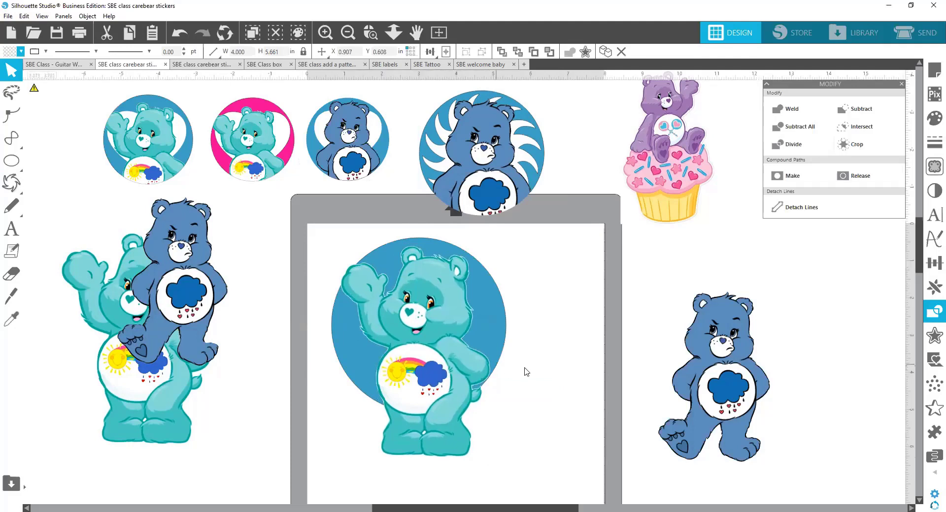
Divide the page's teal bear with the blue circle behind it and move the cut-off legs away from the circle.
{"action": "left_click", "coordinate": [449, 379]}
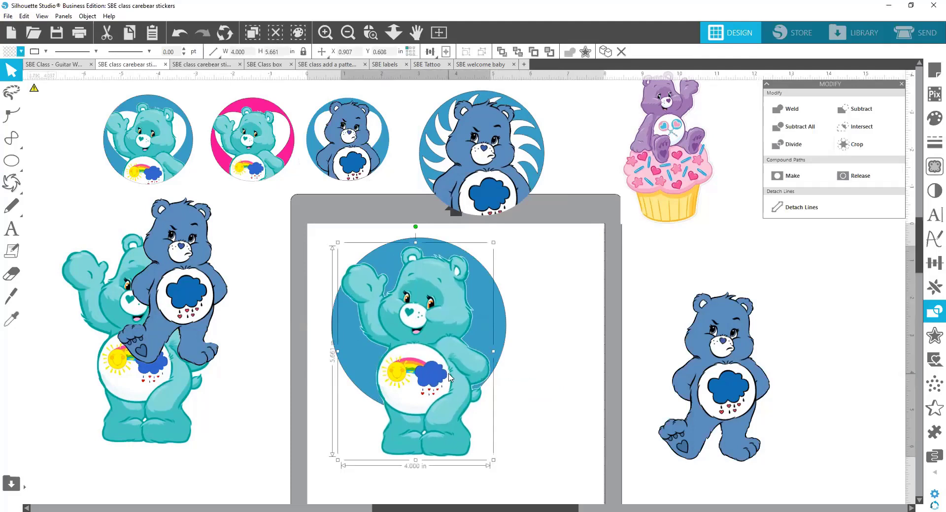
{"action": "left_click", "coordinate": [500, 334], "text": "shift"}
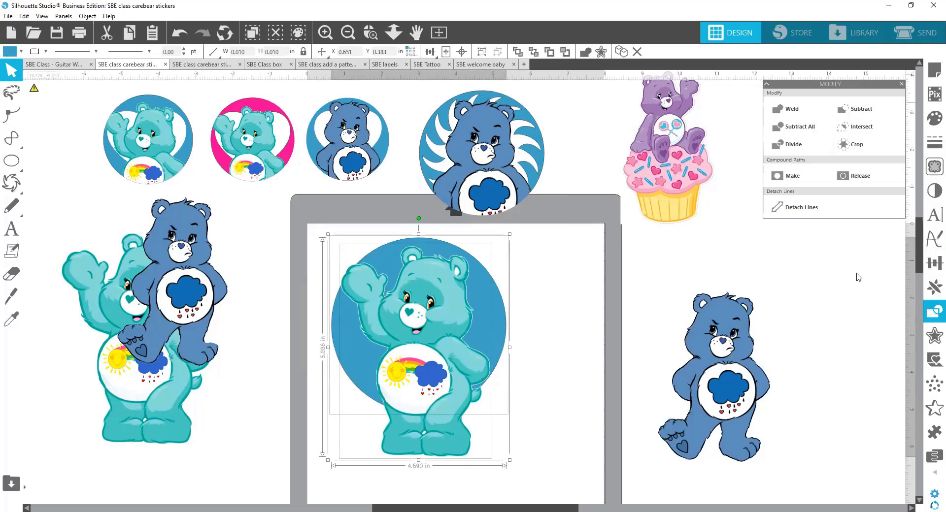
{"action": "left_click", "coordinate": [787, 146]}
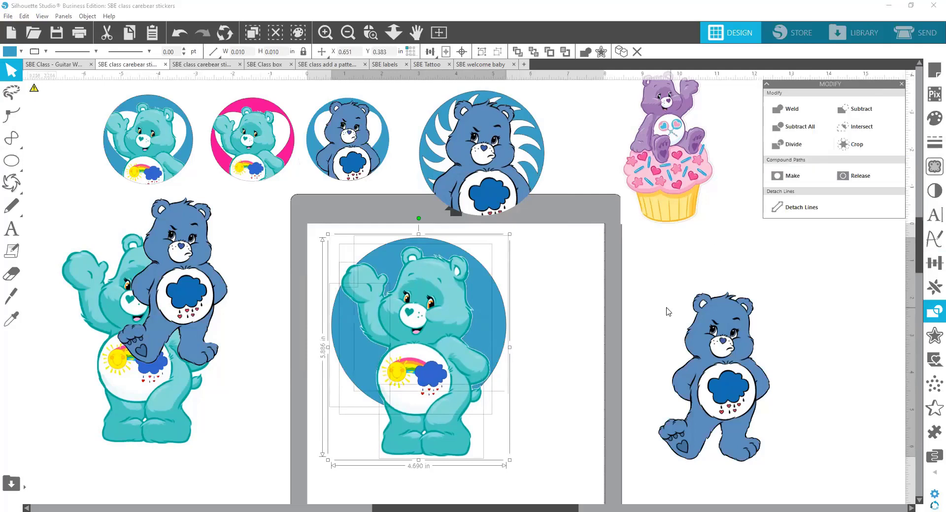
{"action": "left_click", "coordinate": [566, 375]}
{"action": "left_click_drag", "start_coordinate": [453, 433], "coordinate": [586, 470]}
{"action": "left_click", "coordinate": [345, 265]}
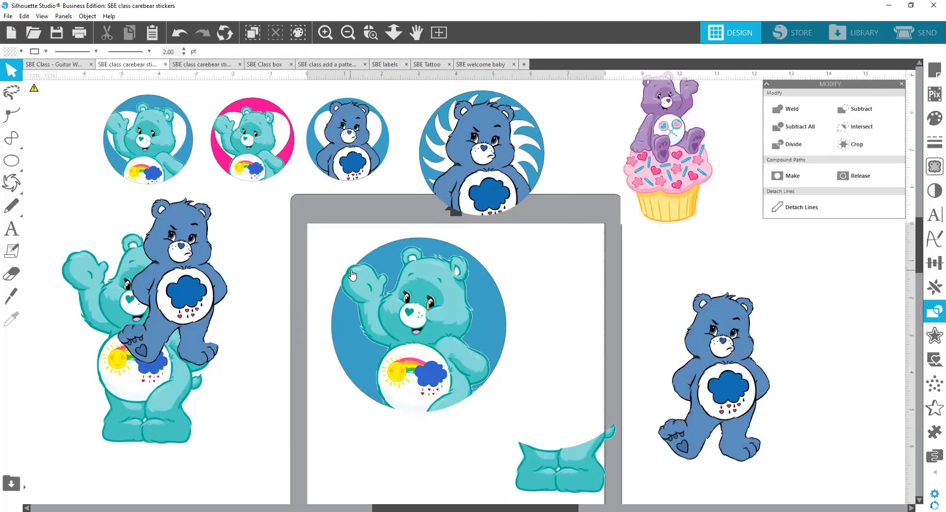
{"action": "left_click_drag", "start_coordinate": [350, 275], "coordinate": [345, 272]}
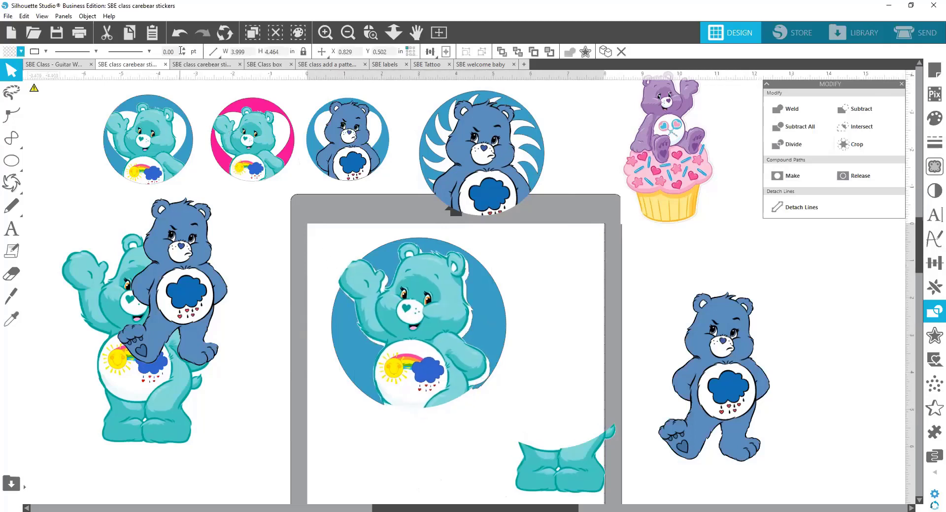
{"action": "left_click", "coordinate": [180, 32]}
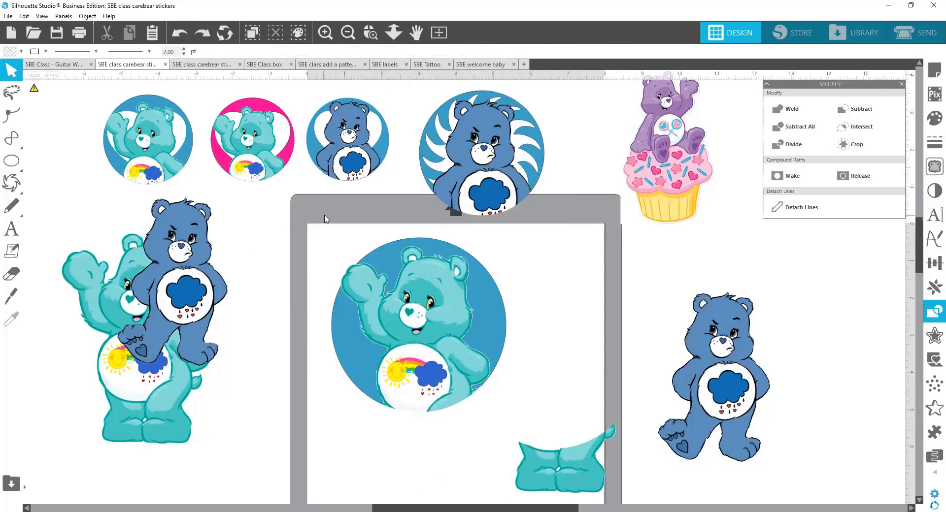
Group the teal bear with its blue circle and shift the group slightly up on the page.
{"action": "left_click_drag", "start_coordinate": [327, 216], "coordinate": [501, 399]}
{"action": "right_click", "coordinate": [473, 386]}
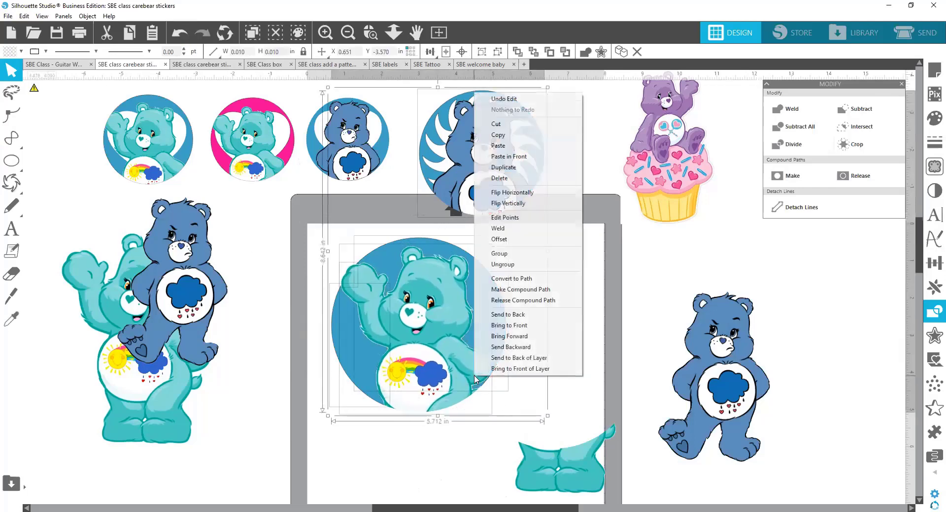
{"action": "left_click", "coordinate": [500, 256]}
{"action": "left_click", "coordinate": [522, 347]}
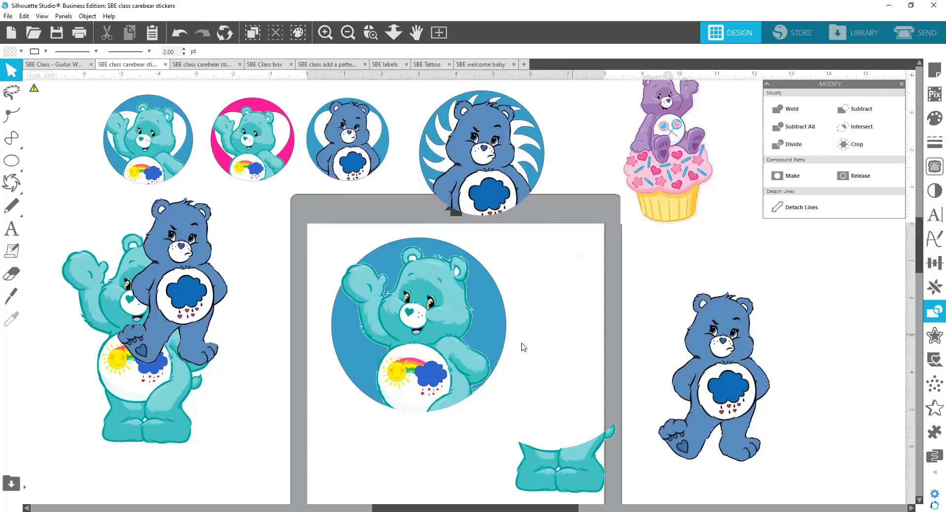
{"action": "left_click", "coordinate": [478, 345]}
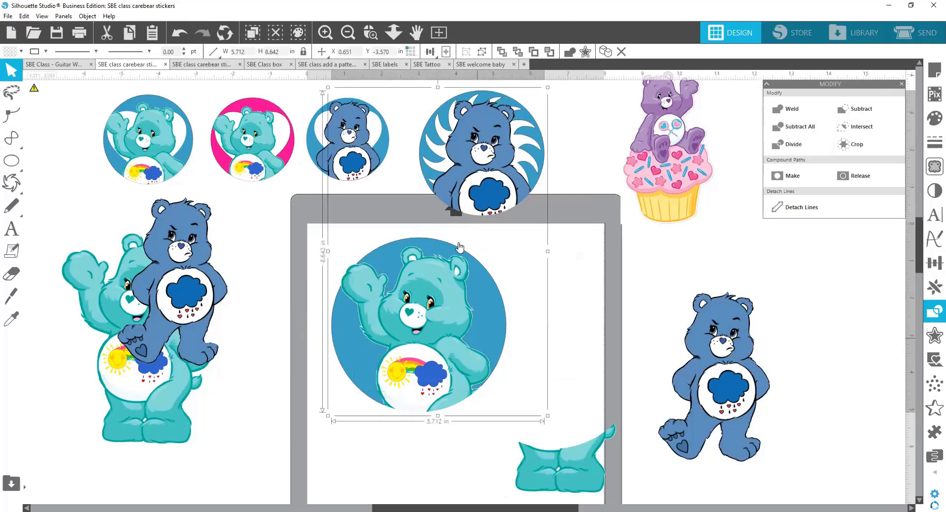
{"action": "left_click", "coordinate": [311, 257]}
{"action": "left_click_drag", "start_coordinate": [390, 295], "coordinate": [405, 283]}
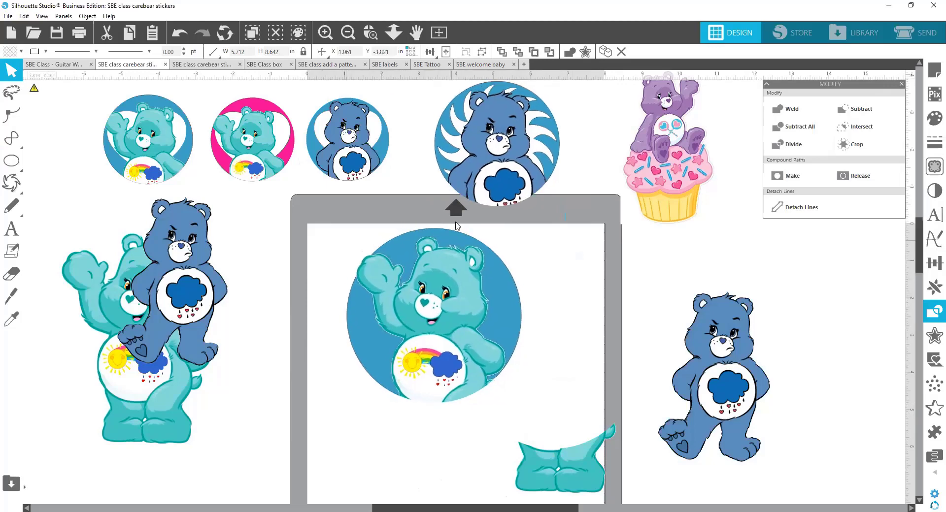
{"action": "right_click", "coordinate": [453, 241]}
{"action": "left_click", "coordinate": [515, 401]}
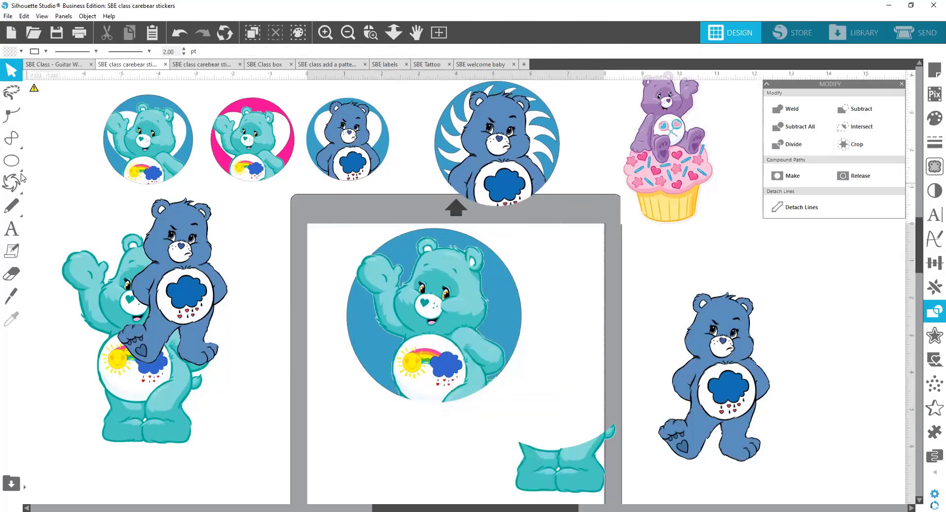
Draw an ellipse about 4.63 by 2.42 in over the teal bear's face and centre it on the circle.
{"action": "left_click", "coordinate": [100, 173]}
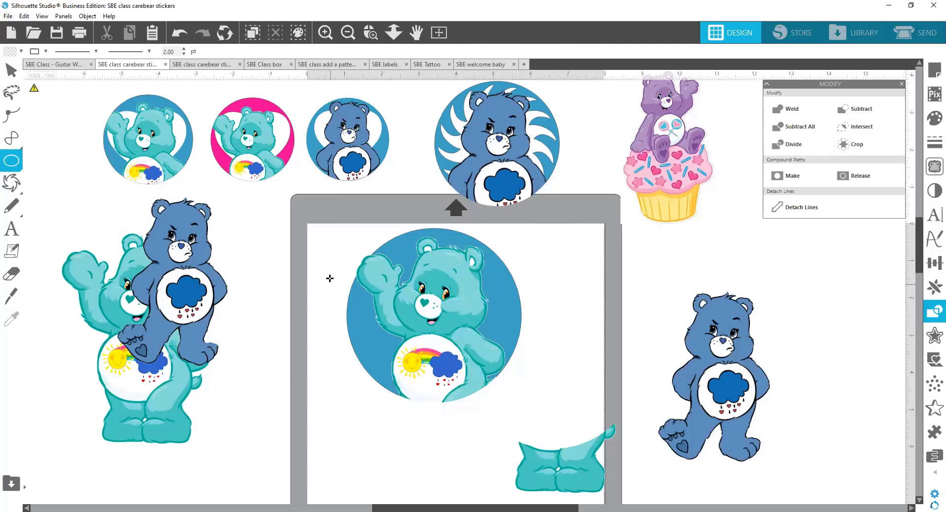
{"action": "left_click_drag", "start_coordinate": [334, 269], "coordinate": [447, 294]}
{"action": "mouse_move", "coordinate": [503, 308]}
{"action": "left_mouse_down"}
{"action": "mouse_move", "coordinate": [540, 345]}
{"action": "mouse_move", "coordinate": [537, 369]}
{"action": "mouse_move", "coordinate": [525, 364]}
{"action": "left_mouse_up"}
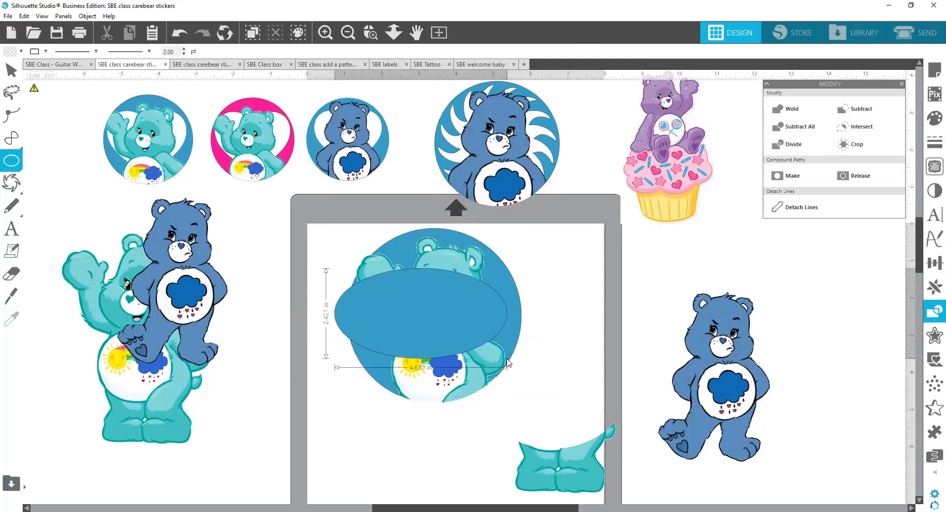
{"action": "left_click", "coordinate": [483, 321]}
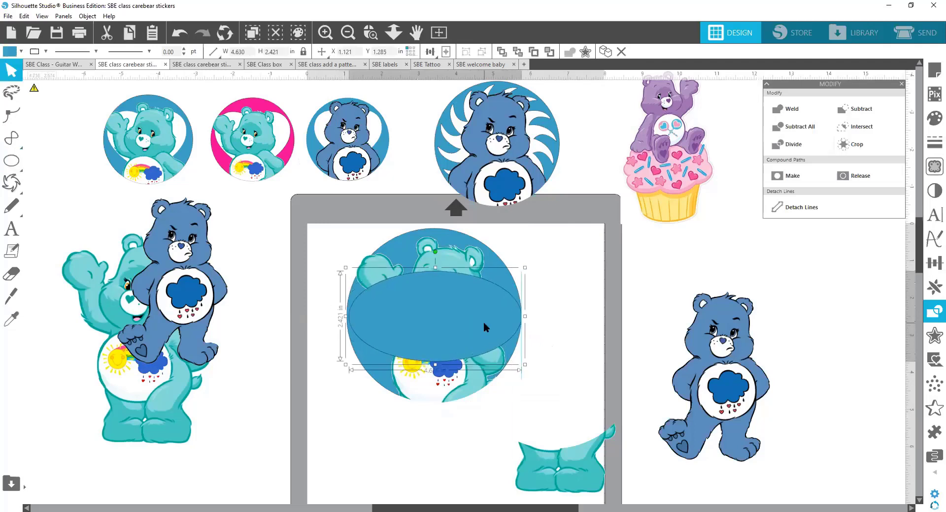
{"action": "left_click", "coordinate": [8, 52]}
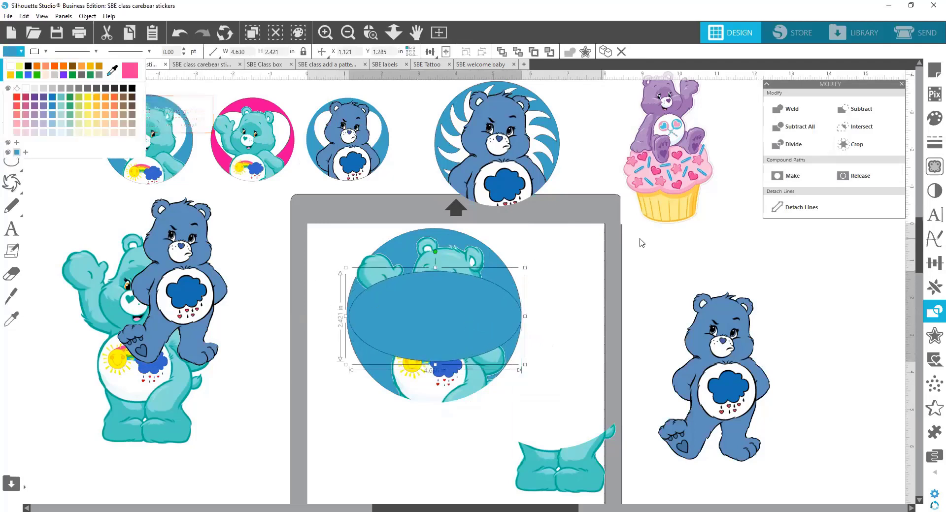
{"action": "left_click", "coordinate": [648, 251]}
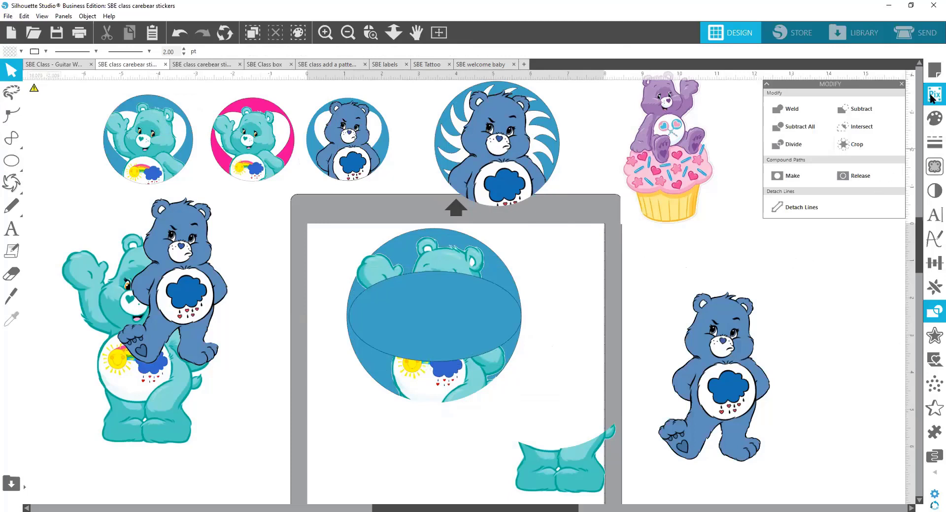
Customise the gradient fill in its advanced options, setting the black stop to teal green and the yellow stop to turquoise.
{"action": "left_click", "coordinate": [933, 120]}
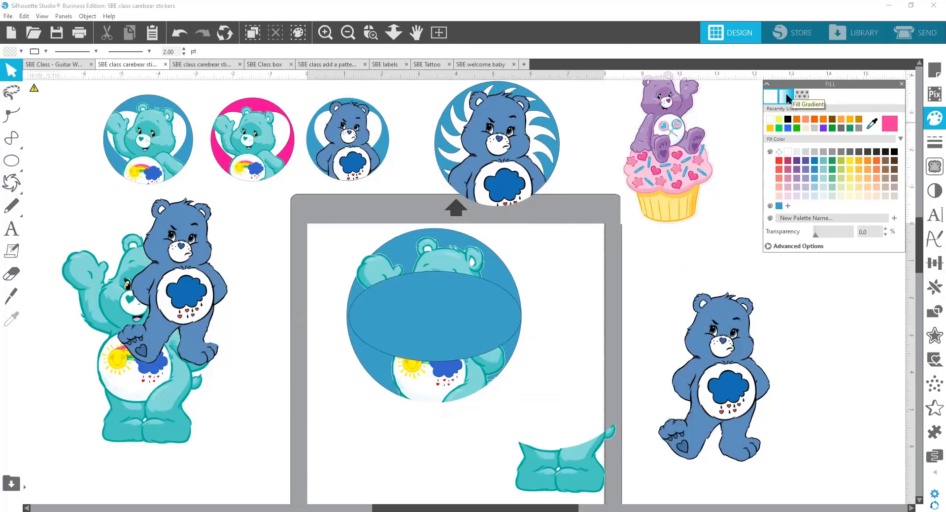
{"action": "left_click", "coordinate": [786, 98]}
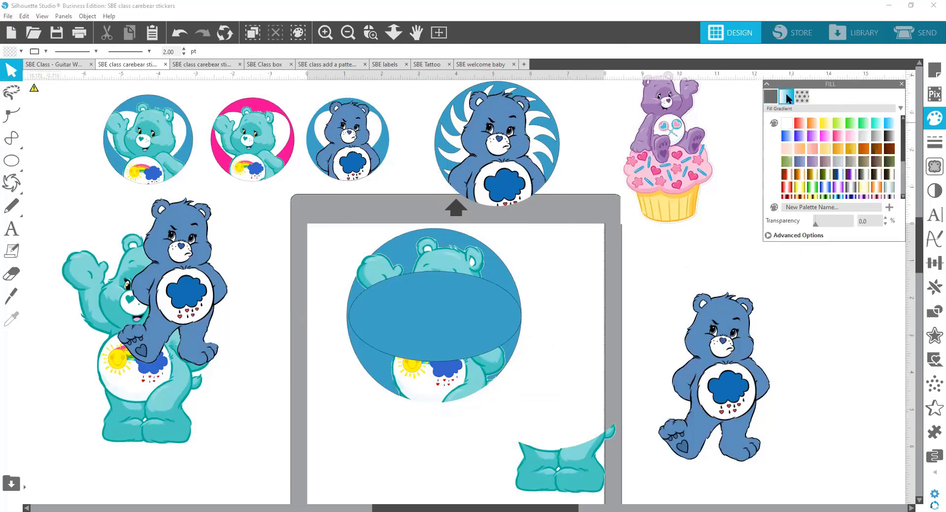
{"action": "left_click", "coordinate": [798, 235]}
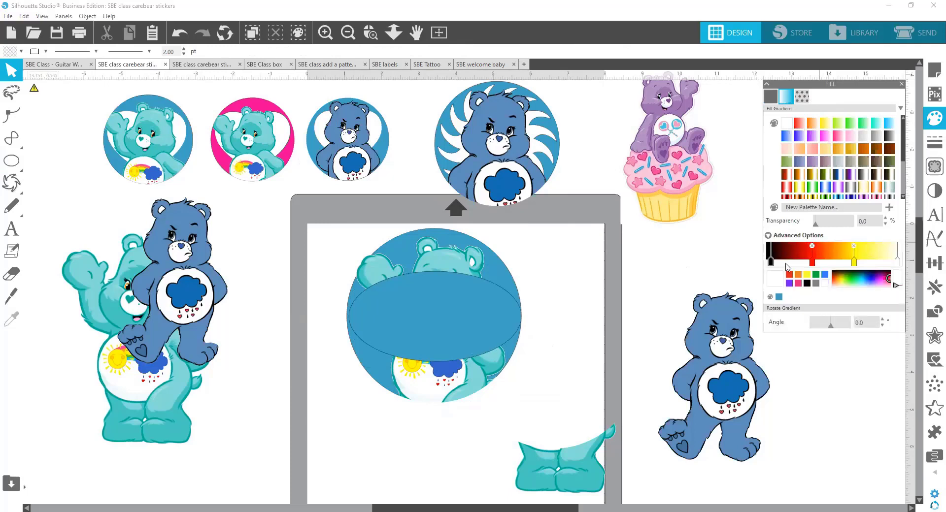
{"action": "left_click", "coordinate": [771, 261]}
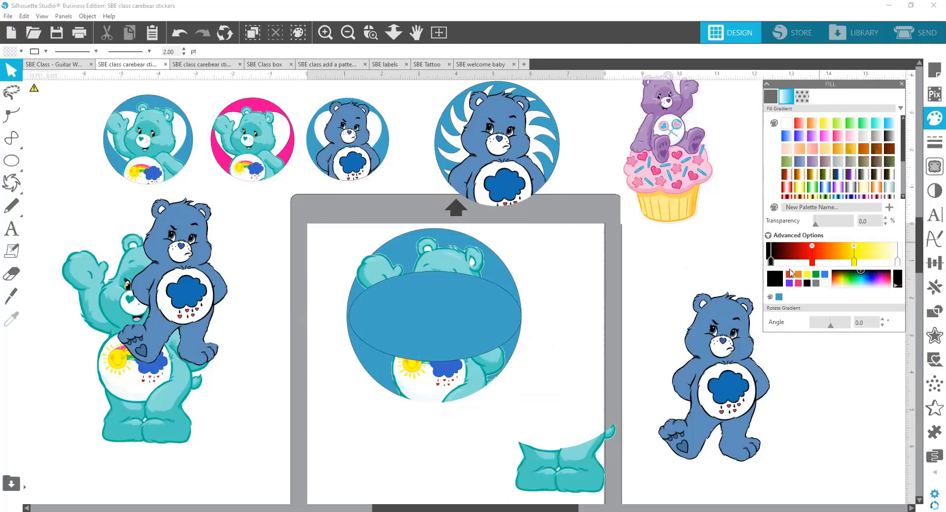
{"action": "left_click", "coordinate": [858, 279]}
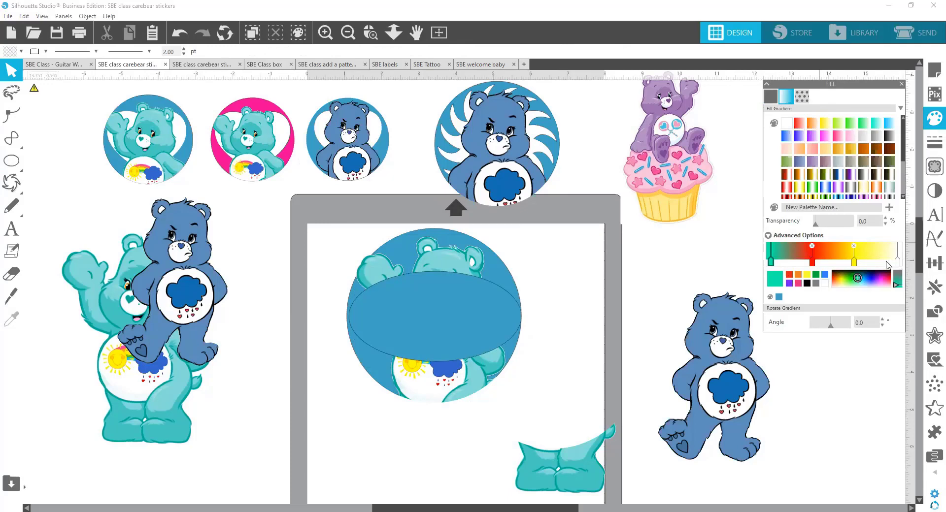
{"action": "left_click", "coordinate": [853, 261]}
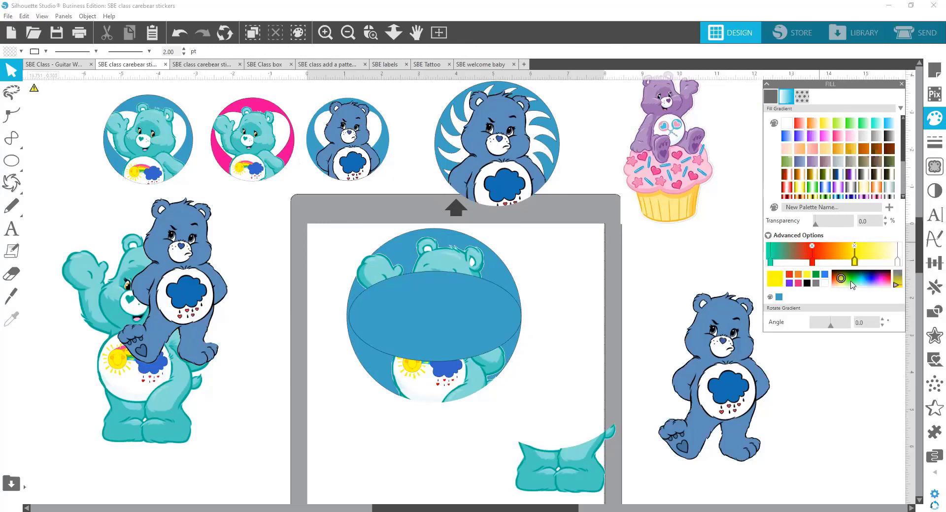
{"action": "left_click", "coordinate": [860, 282]}
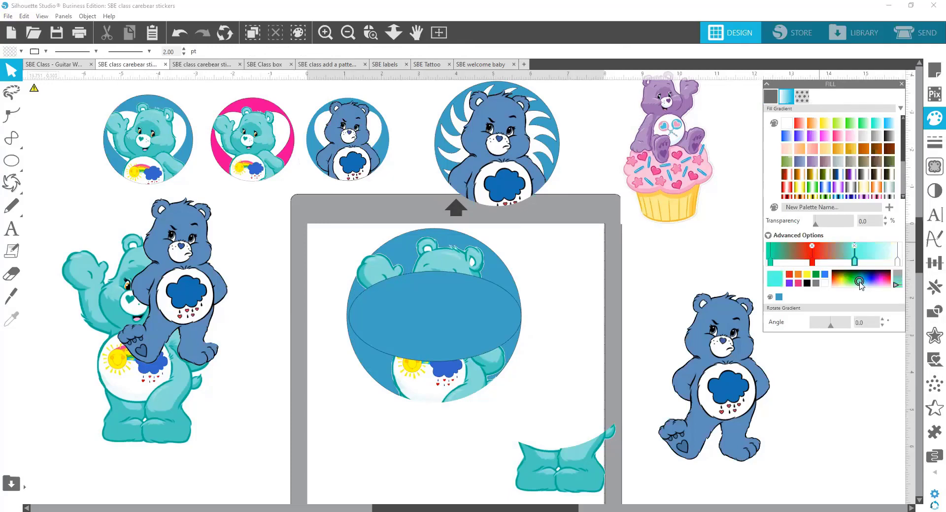
Remove the gradient's red stop and add a yellow stop in its place.
{"action": "left_click", "coordinate": [812, 246]}
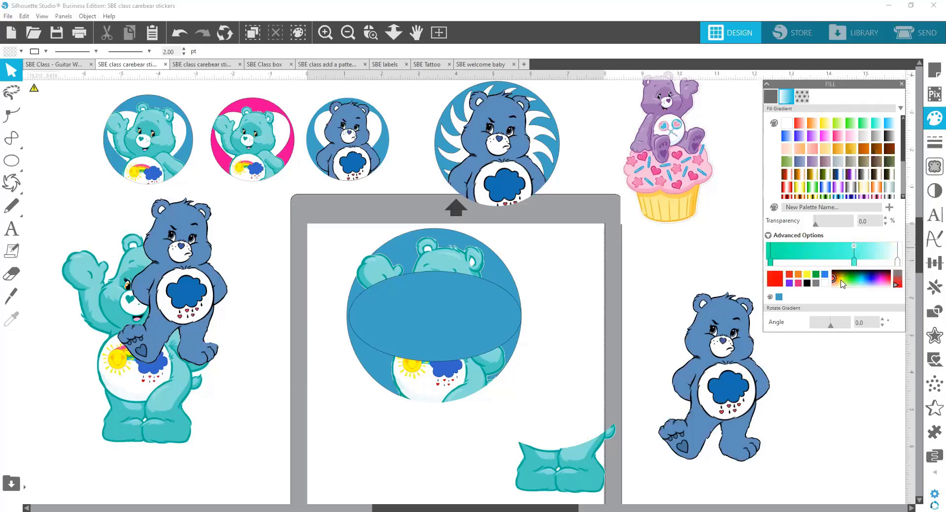
{"action": "left_click", "coordinate": [813, 253]}
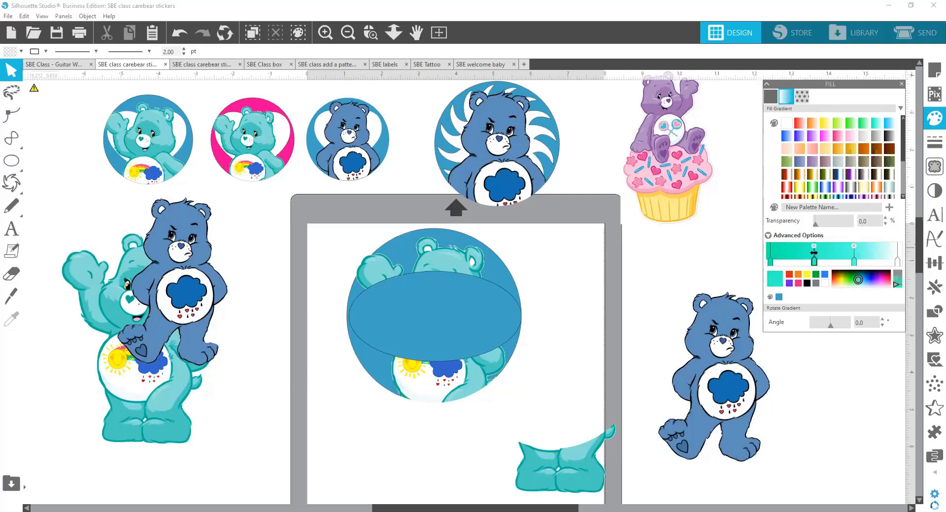
{"action": "left_click", "coordinate": [841, 282]}
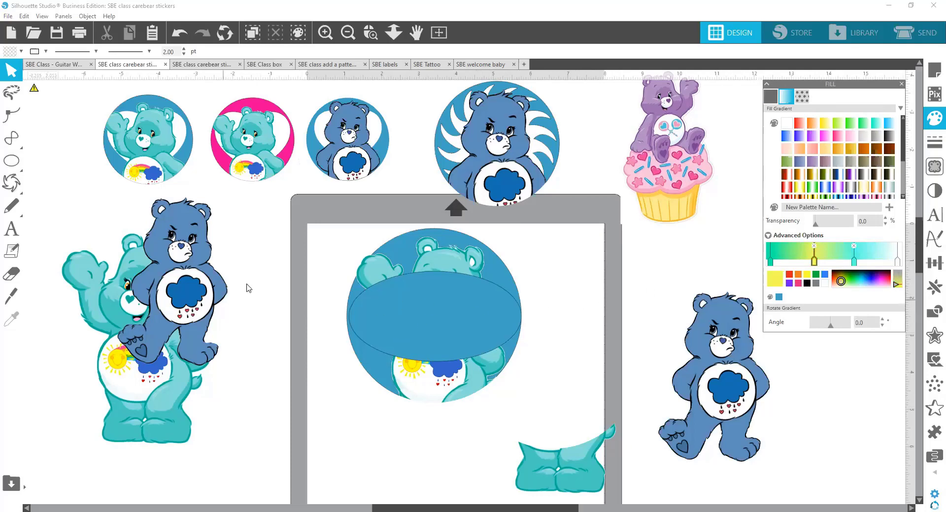
Move the solid blue ellipse off the teal bear and delete it.
{"action": "left_click", "coordinate": [430, 331]}
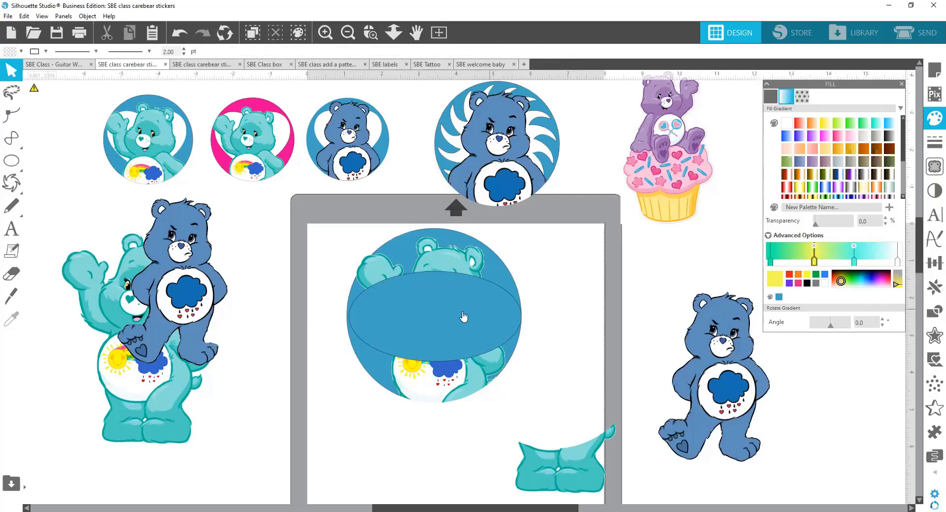
{"action": "left_click_drag", "start_coordinate": [462, 311], "coordinate": [599, 289]}
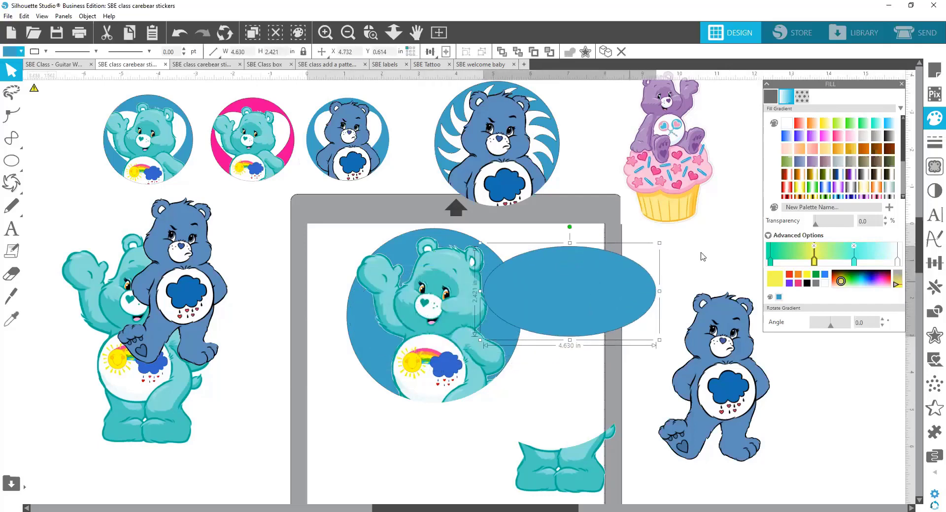
{"action": "left_click_drag", "start_coordinate": [583, 320], "coordinate": [619, 302]}
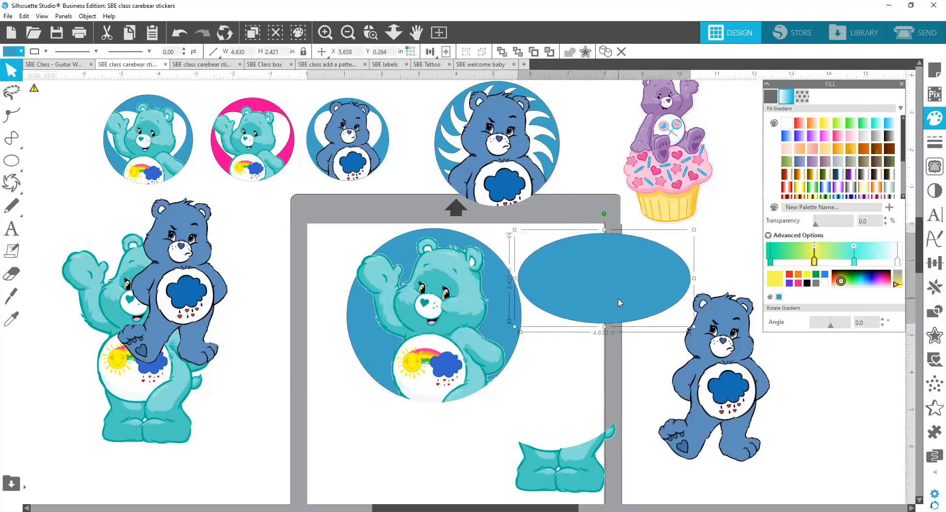
{"action": "right_click", "coordinate": [620, 292]}
{"action": "left_click", "coordinate": [579, 200]}
{"action": "left_click", "coordinate": [583, 247]}
{"action": "key", "text": "Delete"}
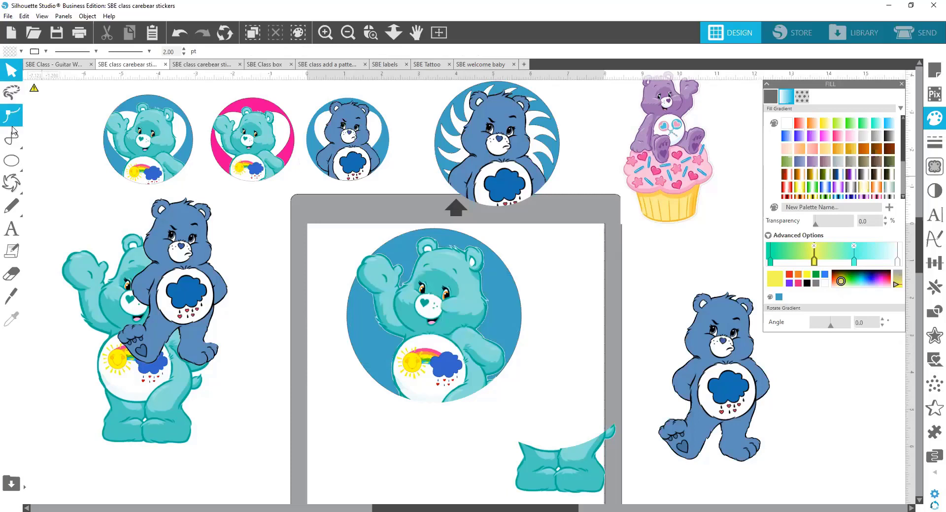
Draw a gradient-filled ellipse about 4.29 by 1.91 in beside the teal bear's circle.
{"action": "left_click", "coordinate": [12, 161]}
{"action": "left_click_drag", "start_coordinate": [514, 249], "coordinate": [673, 324]}
{"action": "key", "text": "v"}
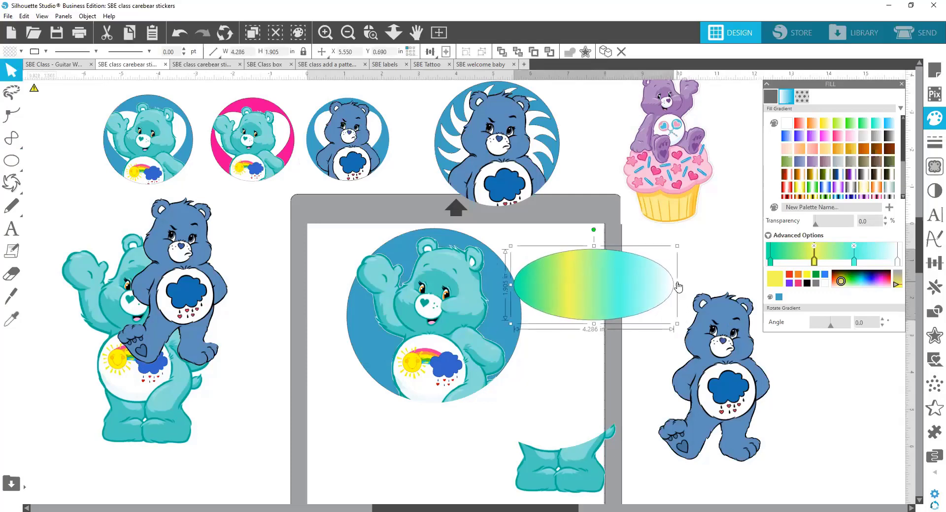
Move the gradient ellipse over the teal bear's face, resize it to about 4.52 in wide, and centre it on the circle.
{"action": "left_click_drag", "start_coordinate": [676, 284], "coordinate": [453, 325]}
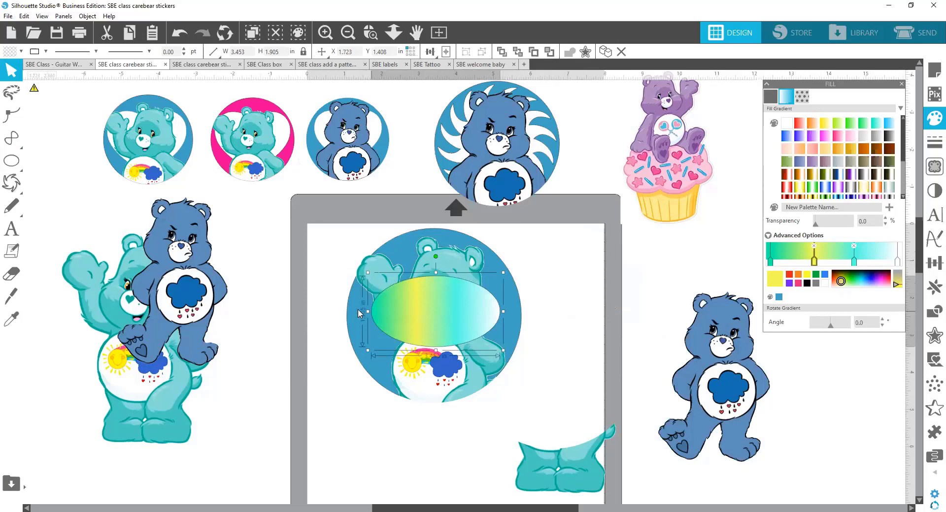
{"action": "left_click_drag", "start_coordinate": [358, 311], "coordinate": [346, 311]}
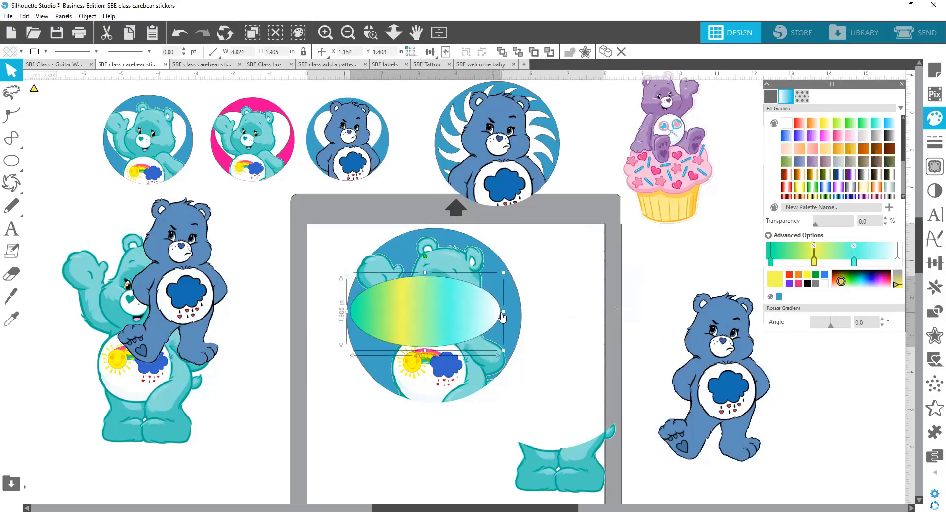
{"action": "left_click_drag", "start_coordinate": [502, 311], "coordinate": [521, 311]}
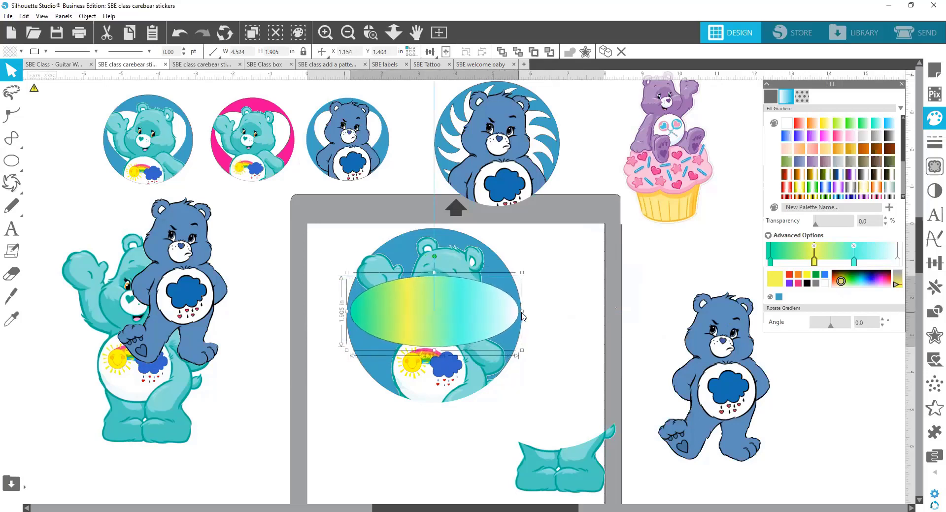
{"action": "left_click_drag", "start_coordinate": [448, 323], "coordinate": [450, 329]}
{"action": "left_click", "coordinate": [451, 271]}
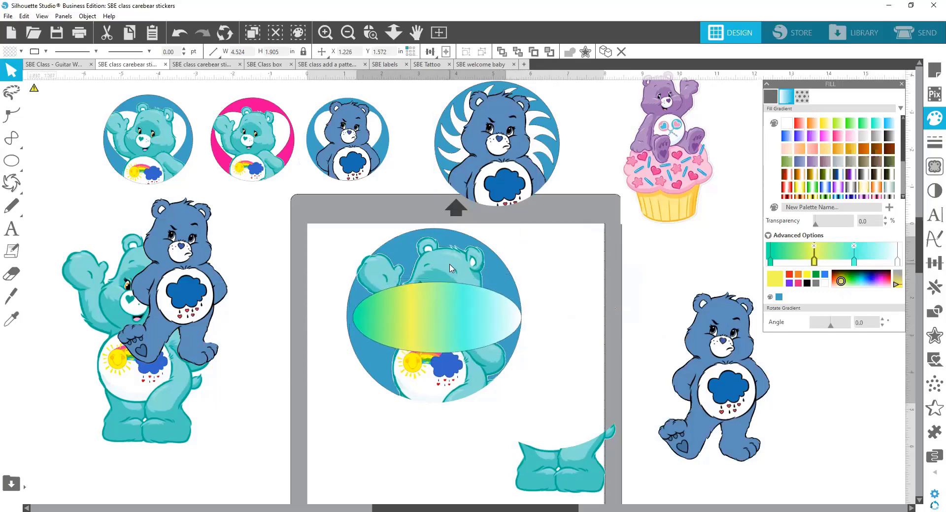
Bring the teal bear to the front so it sits over the gradient ellipse.
{"action": "right_click", "coordinate": [450, 270]}
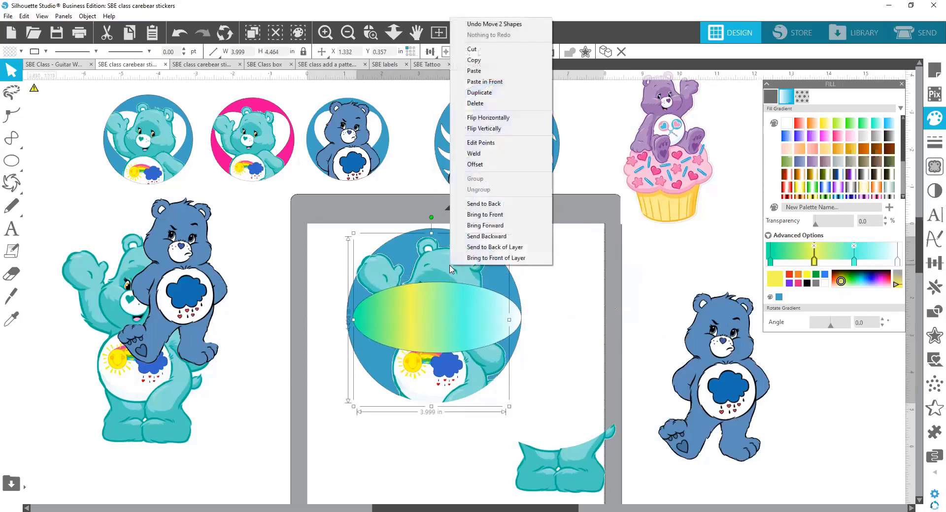
{"action": "left_click", "coordinate": [464, 215]}
{"action": "left_click", "coordinate": [602, 317]}
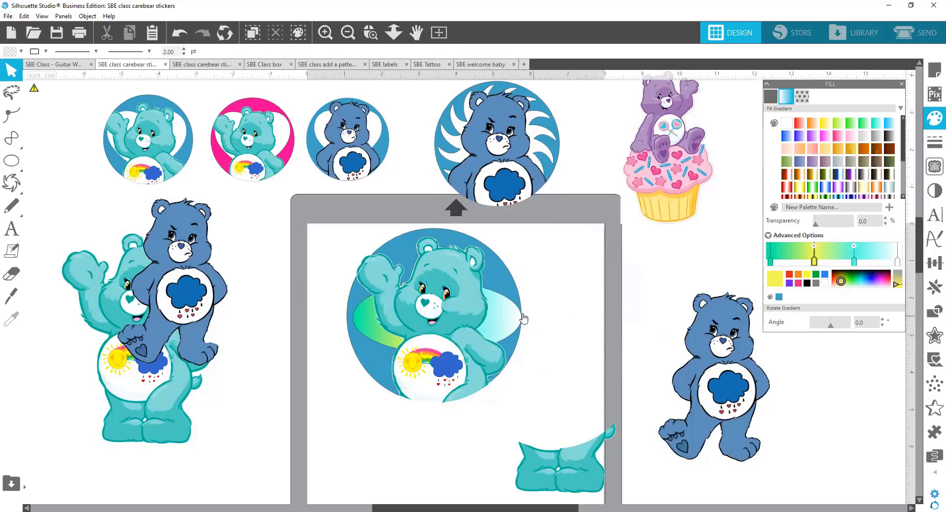
{"action": "mouse_move", "coordinate": [505, 325]}
{"action": "left_mouse_down"}
{"action": "mouse_move", "coordinate": [655, 294]}
{"action": "mouse_move", "coordinate": [709, 296]}
{"action": "mouse_move", "coordinate": [499, 326]}
{"action": "left_mouse_up"}
{"action": "left_click", "coordinate": [471, 318]}
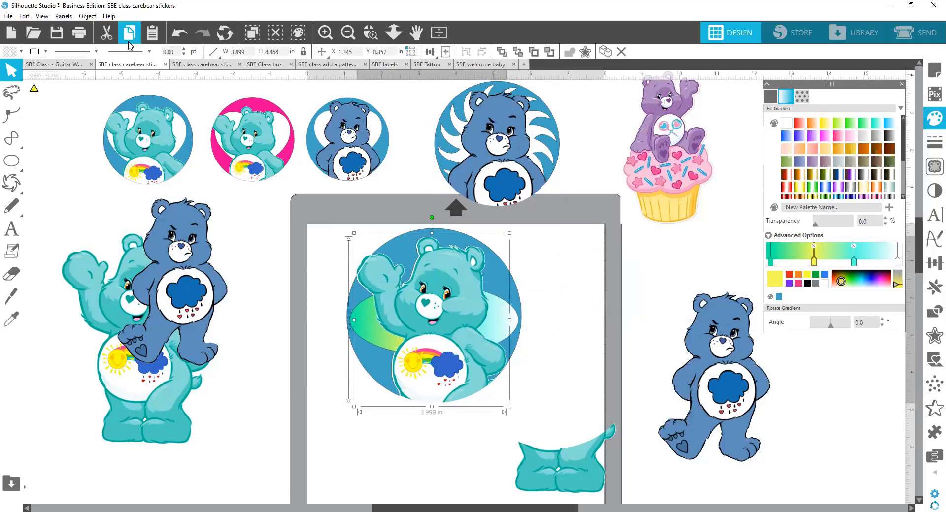
{"action": "left_click", "coordinate": [177, 35]}
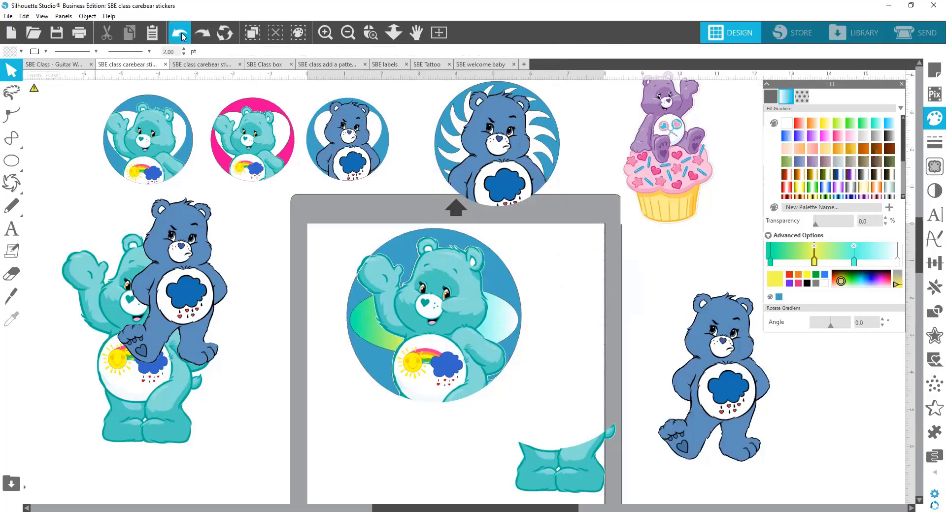
Group the teal bear with the small separate piece at its raised paw.
{"action": "left_click", "coordinate": [364, 271]}
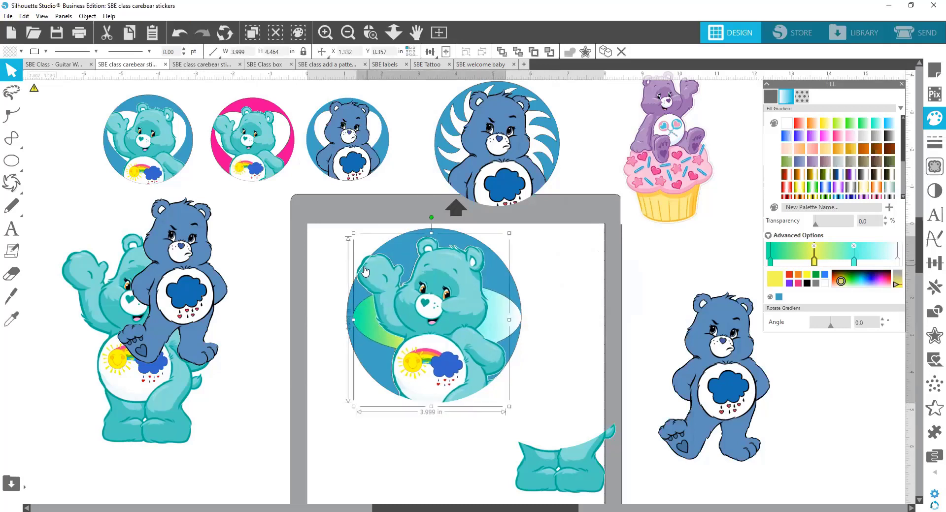
{"action": "left_click", "coordinate": [363, 267]}
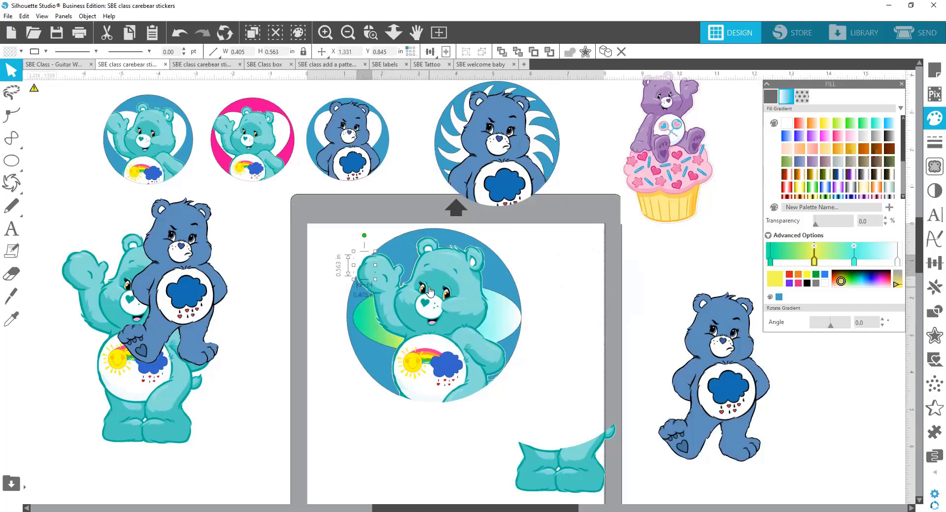
{"action": "left_click", "coordinate": [442, 275]}
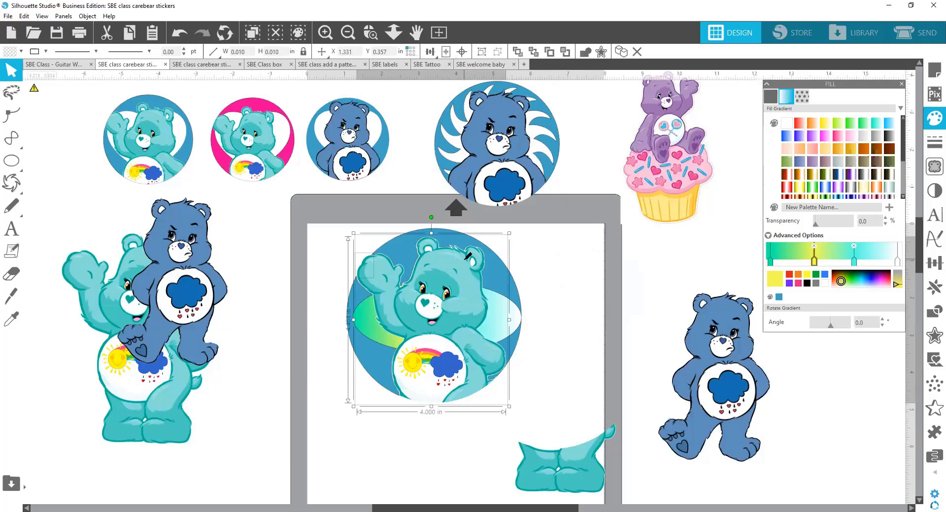
{"action": "key", "text": "ctrl+g"}
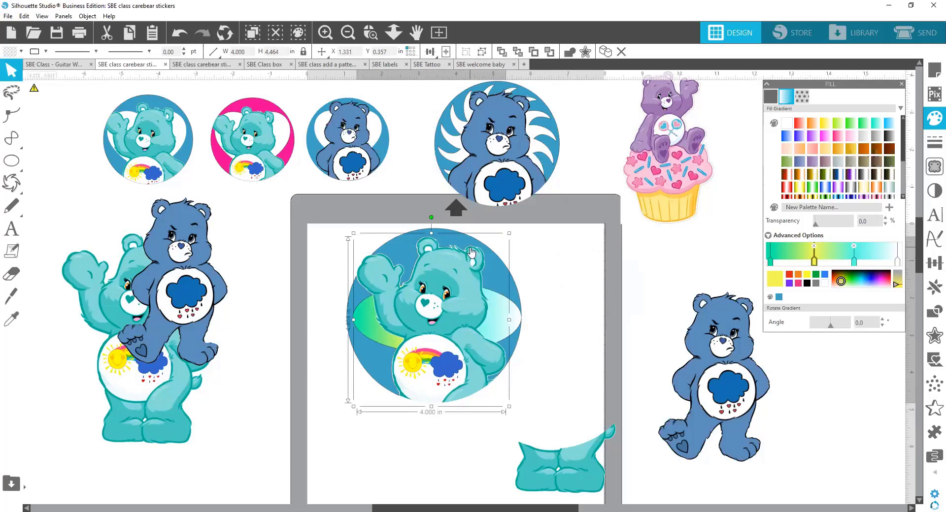
{"action": "left_click", "coordinate": [564, 339]}
Add a drop shadow to the grouped teal bear and set the shadow's transparency to 25%.
{"action": "left_click", "coordinate": [442, 339]}
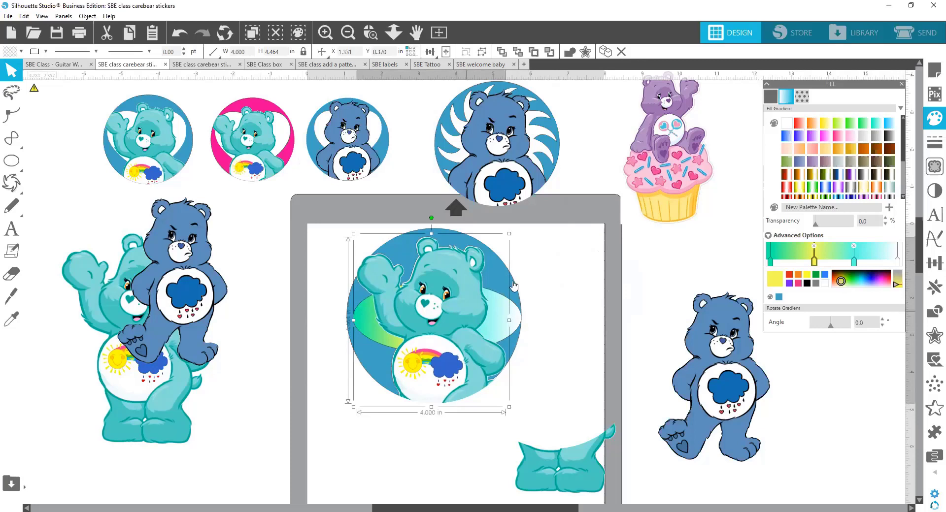
{"action": "left_click", "coordinate": [932, 194]}
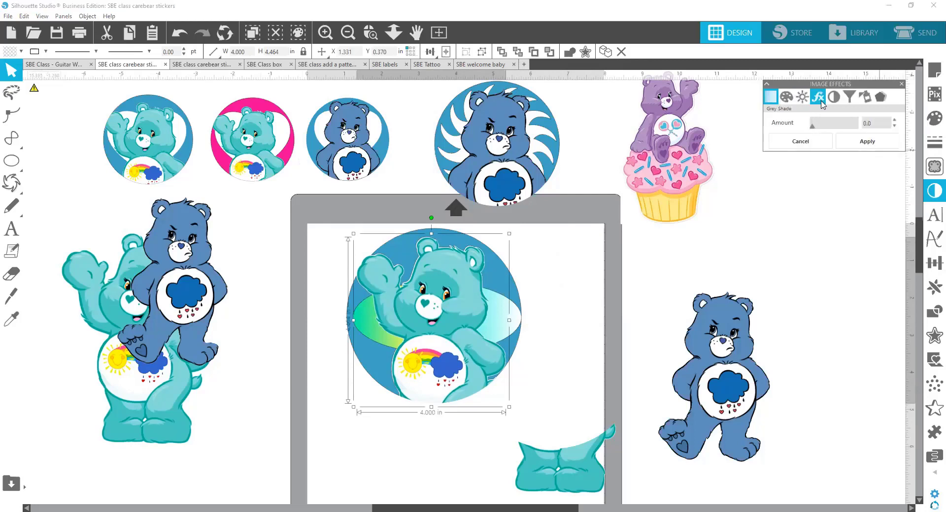
{"action": "left_click", "coordinate": [881, 97]}
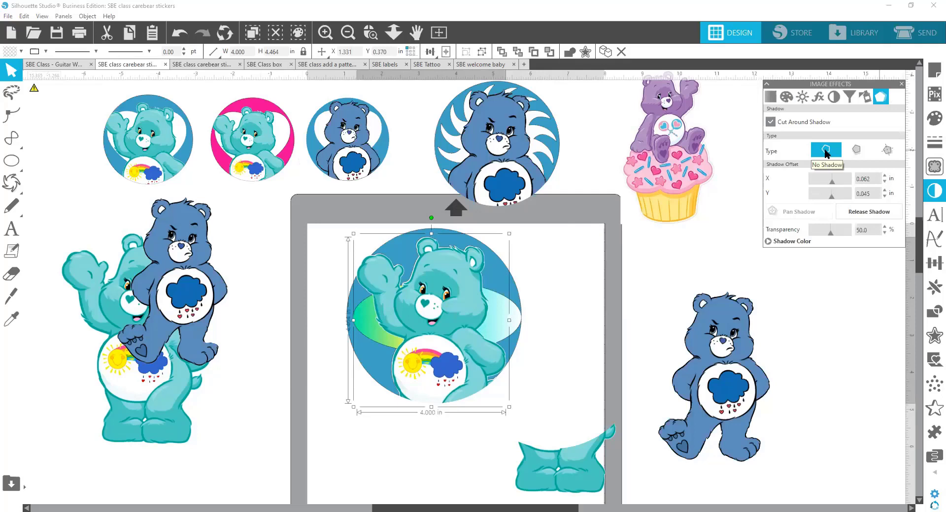
{"action": "left_click", "coordinate": [857, 151]}
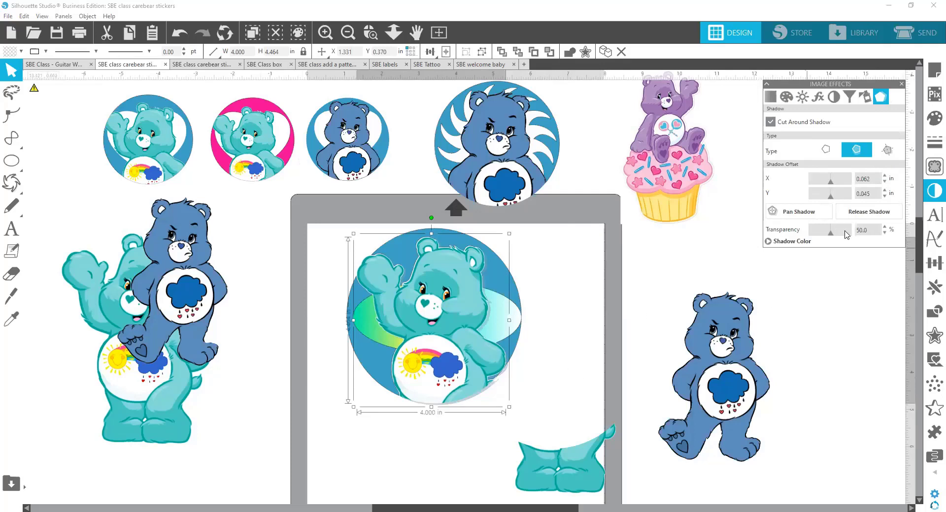
{"action": "left_click", "coordinate": [808, 220]}
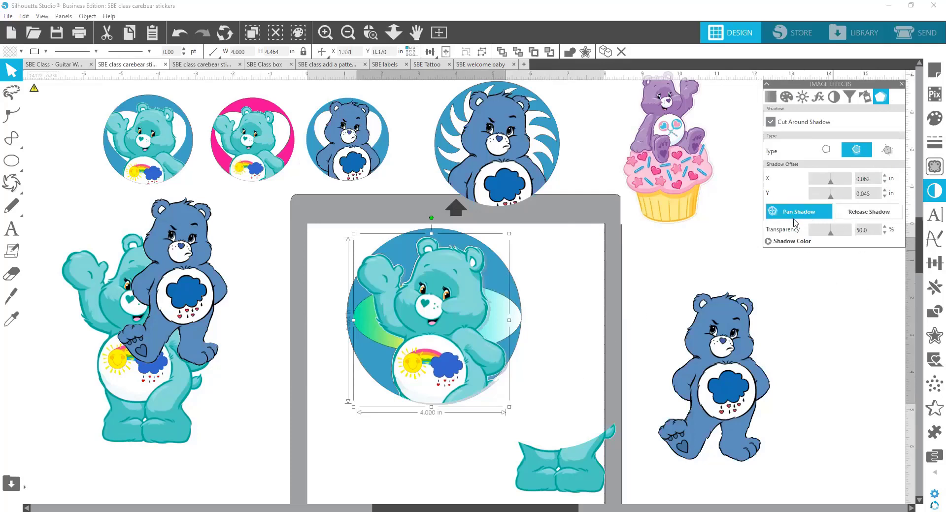
{"action": "mouse_move", "coordinate": [831, 235]}
{"action": "left_mouse_down"}
{"action": "mouse_move", "coordinate": [786, 238]}
{"action": "mouse_move", "coordinate": [848, 239]}
{"action": "mouse_move", "coordinate": [816, 240]}
{"action": "left_mouse_up"}
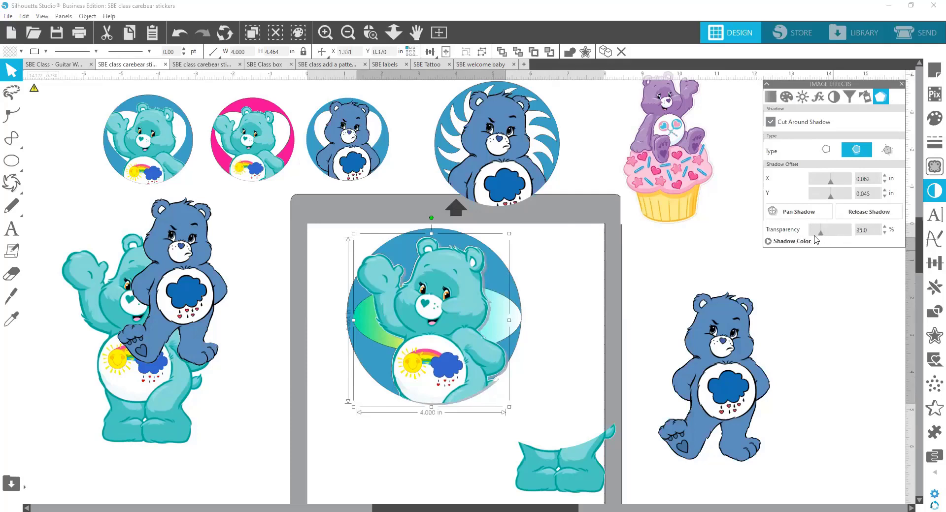
Show the shadow colour settings, set the waving bear's shadow transparency to 67% and its Y offset to 0.
{"action": "left_click", "coordinate": [795, 242]}
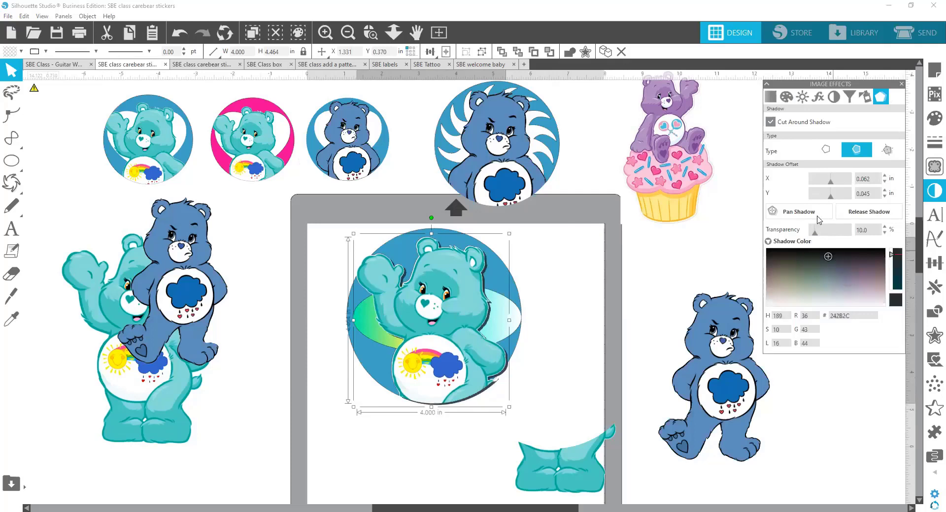
{"action": "left_click_drag", "start_coordinate": [819, 235], "coordinate": [838, 235]}
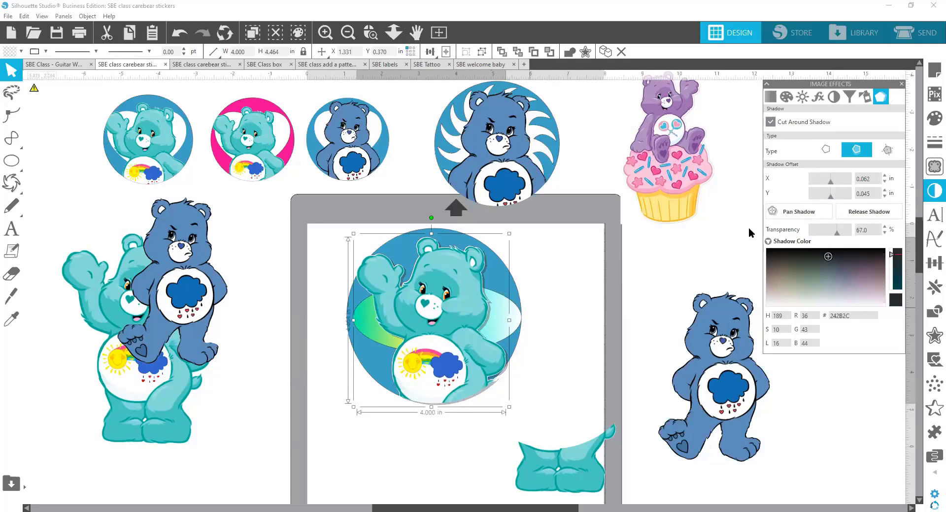
{"action": "left_click", "coordinate": [885, 190]}
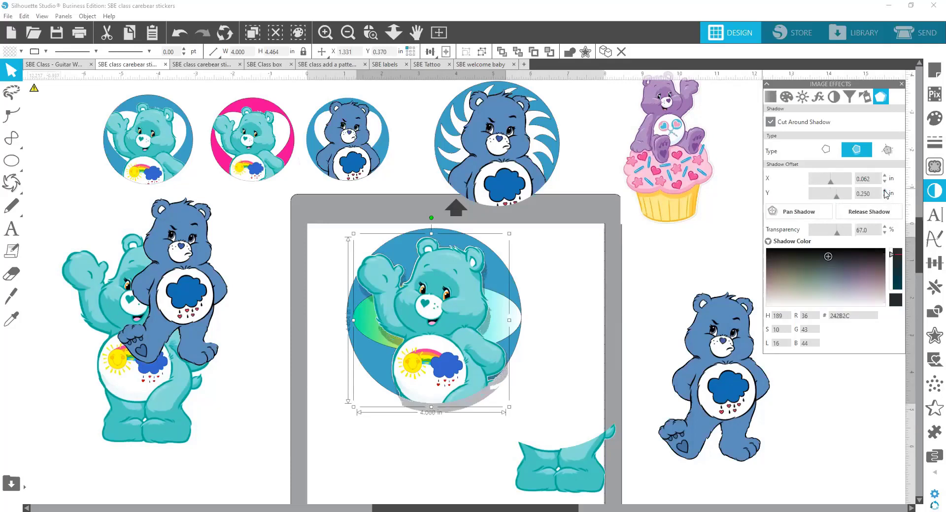
{"action": "left_click", "coordinate": [884, 196]}
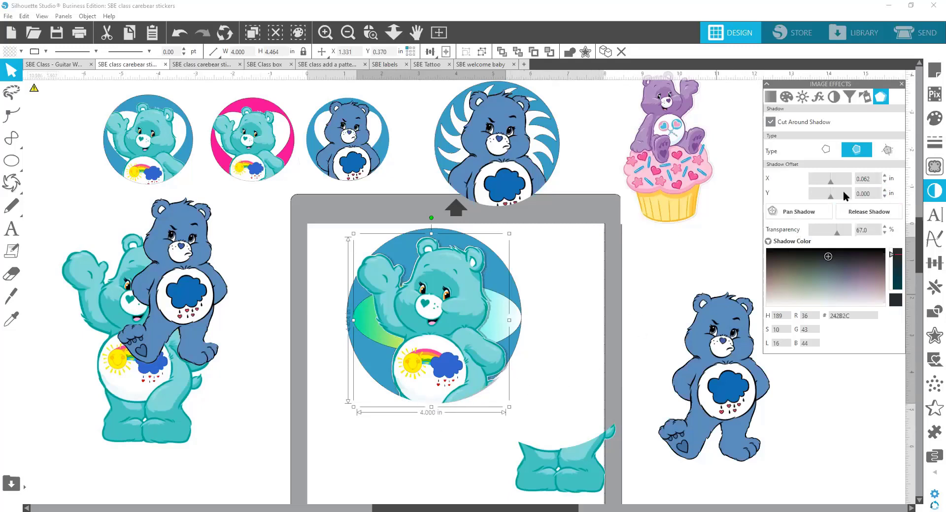
Try several X offsets for the waving bear's shadow, ending at 0.250 in.
{"action": "left_click", "coordinate": [885, 175]}
{"action": "left_click", "coordinate": [885, 176]}
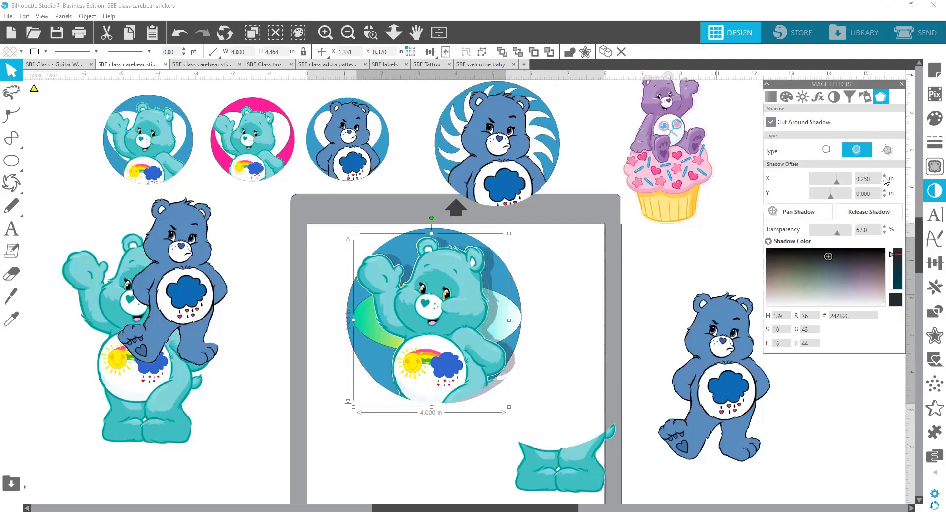
{"action": "left_click", "coordinate": [885, 176]}
{"action": "left_click", "coordinate": [885, 176]}
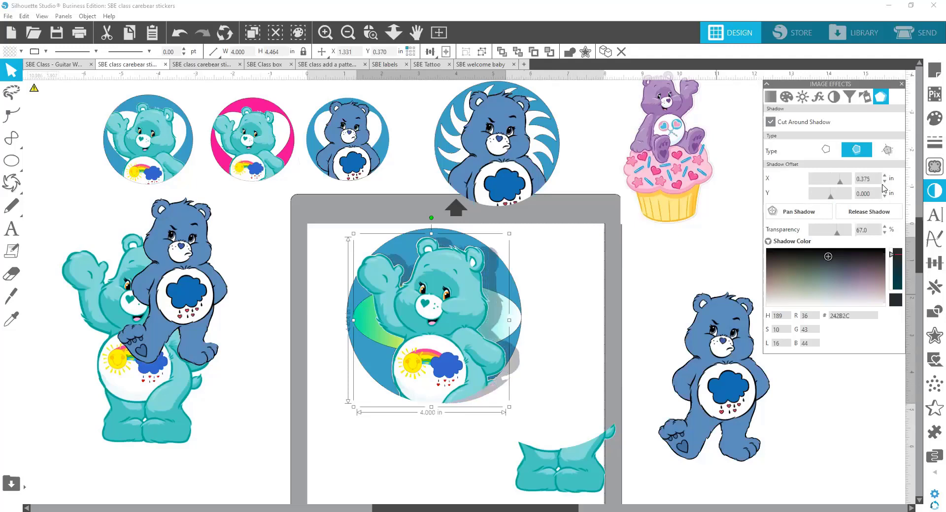
{"action": "left_click", "coordinate": [885, 181]}
{"action": "left_click", "coordinate": [885, 181]}
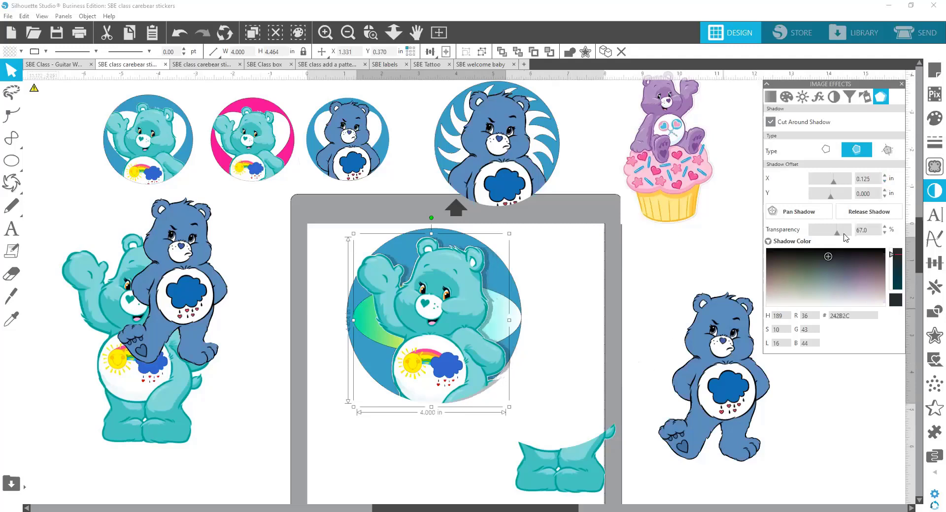
{"action": "left_click", "coordinate": [886, 181]}
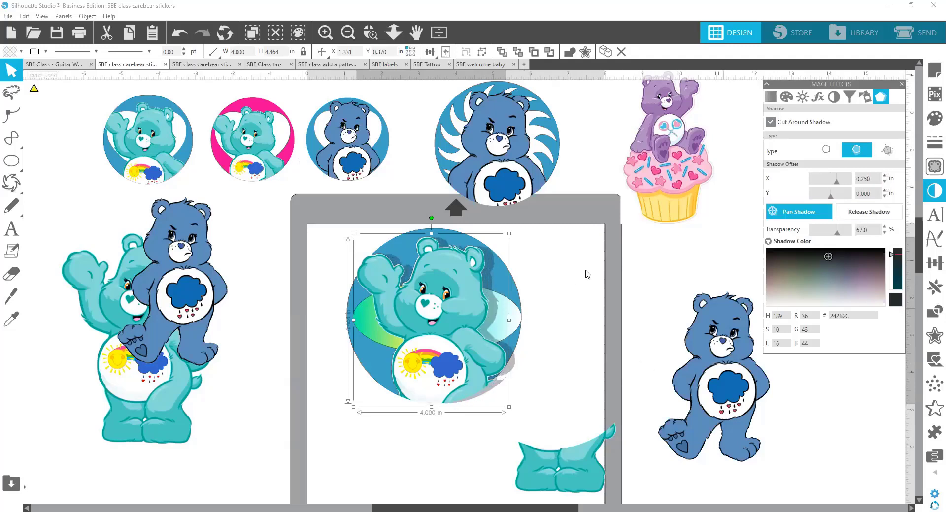
{"action": "left_click", "coordinate": [532, 376]}
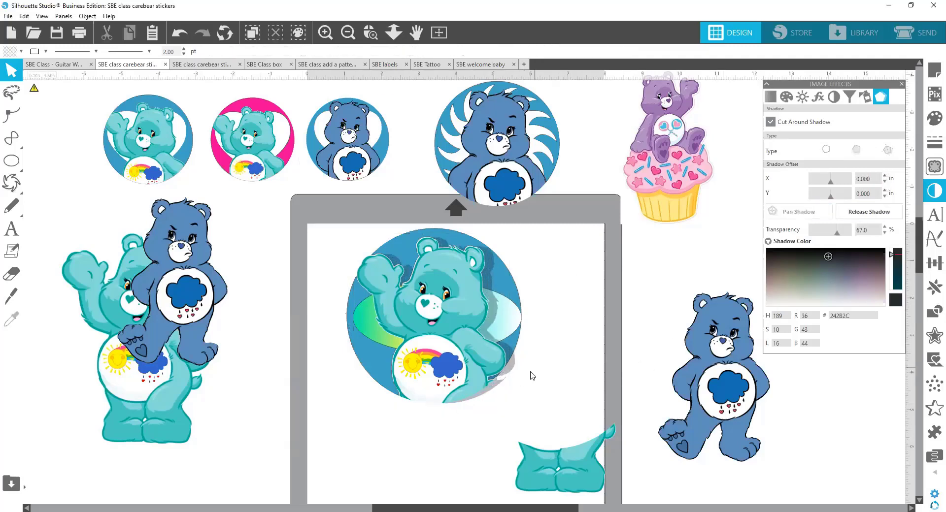
Try shifting the blue background circle slightly away from the bear and undo the move.
{"action": "left_click", "coordinate": [513, 294]}
{"action": "left_click_drag", "start_coordinate": [513, 294], "coordinate": [523, 299]}
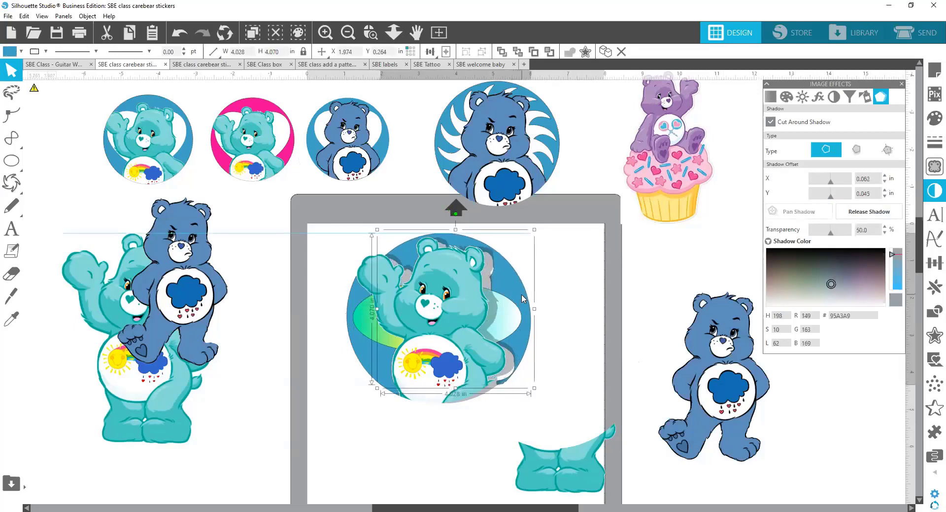
{"action": "left_click", "coordinate": [179, 33]}
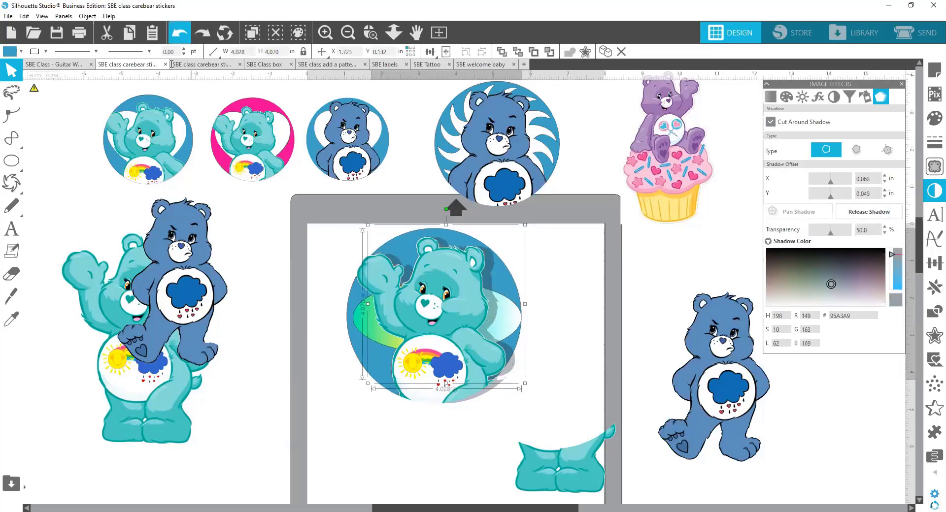
{"action": "left_click", "coordinate": [571, 339]}
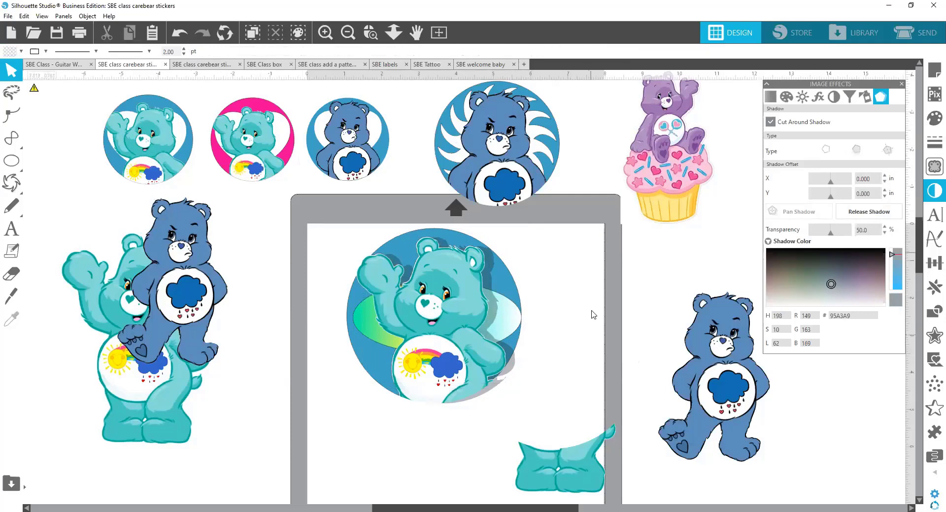
{"action": "left_click", "coordinate": [446, 355]}
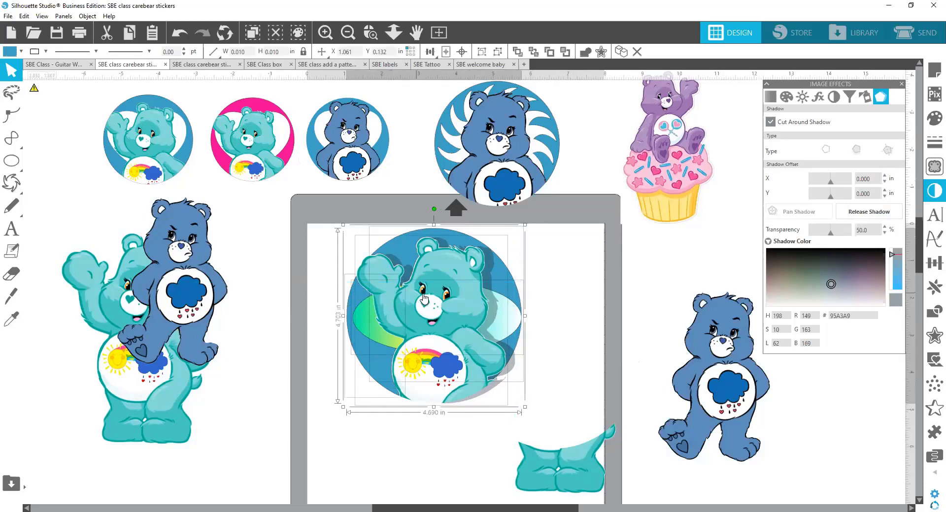
{"action": "left_click", "coordinate": [570, 401]}
{"action": "left_click", "coordinate": [371, 276]}
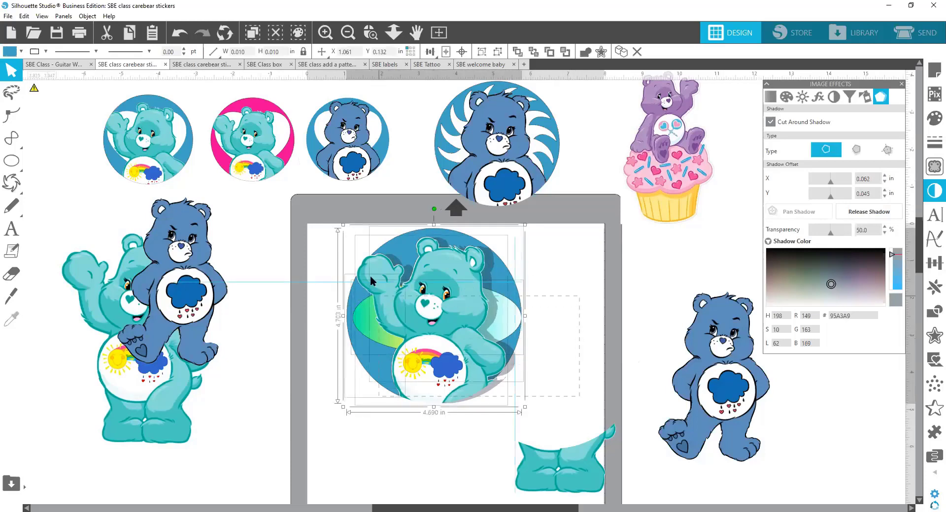
{"action": "right_click", "coordinate": [423, 280]}
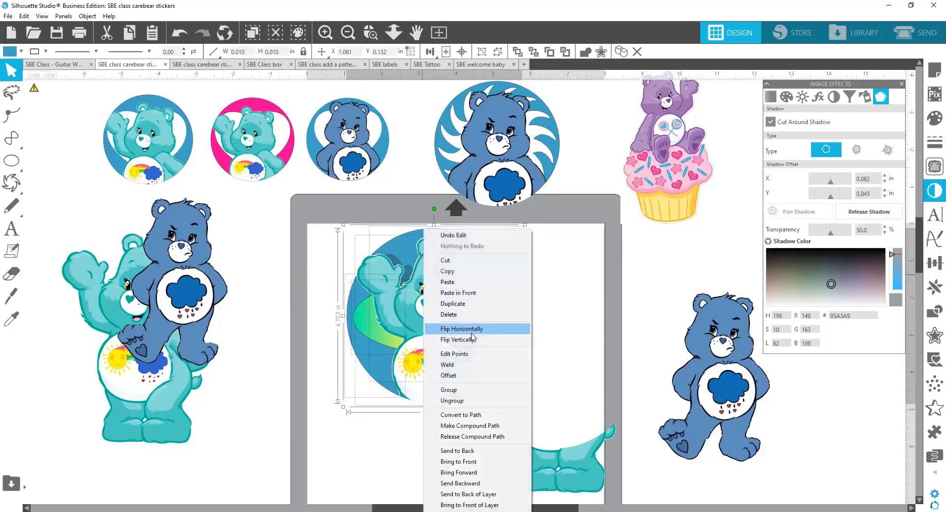
{"action": "left_click", "coordinate": [568, 358]}
Reduce the bear shadow's X offset to 0 and restore it to 0.250 in.
{"action": "left_click", "coordinate": [502, 384]}
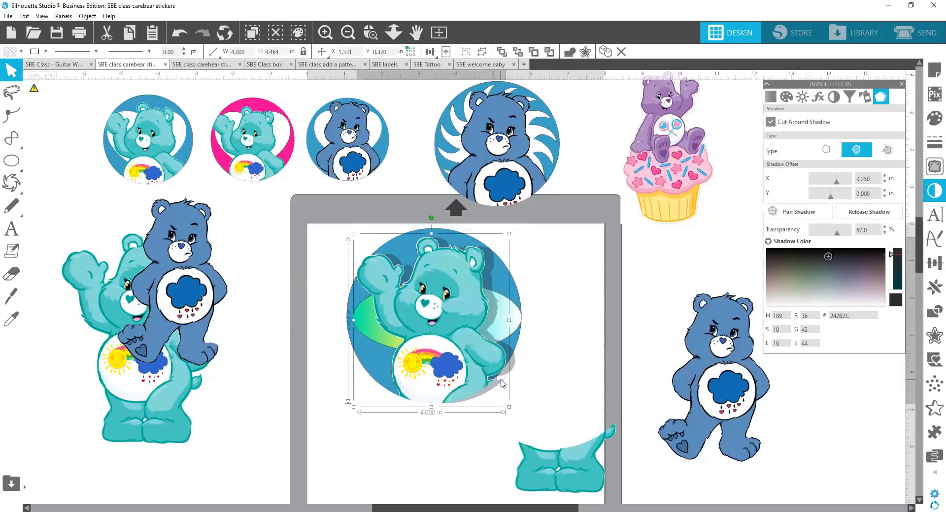
{"action": "left_click", "coordinate": [885, 182]}
{"action": "left_click", "coordinate": [884, 183]}
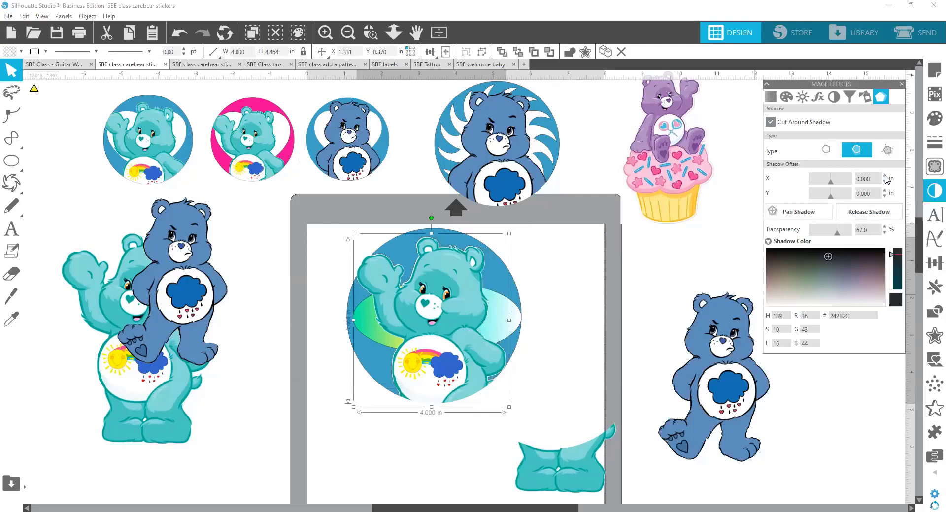
{"action": "left_click", "coordinate": [885, 175]}
{"action": "left_click", "coordinate": [885, 176]}
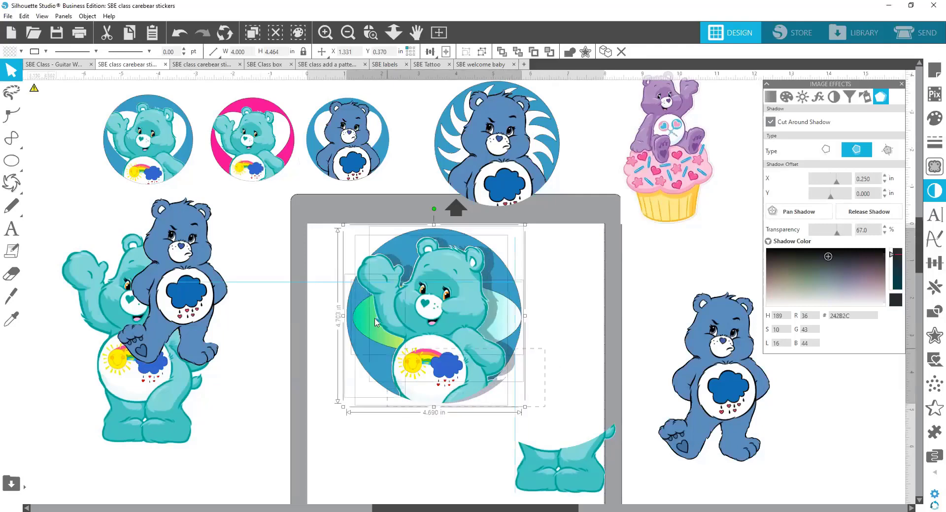
Try grouping the shadowed bear with its background pieces and undo the grouping.
{"action": "right_click", "coordinate": [426, 286]}
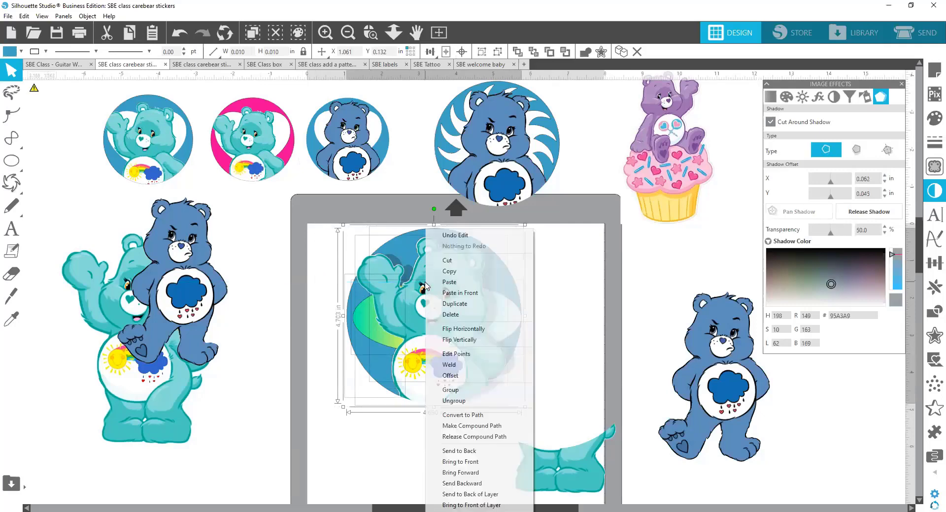
{"action": "left_click", "coordinate": [449, 390]}
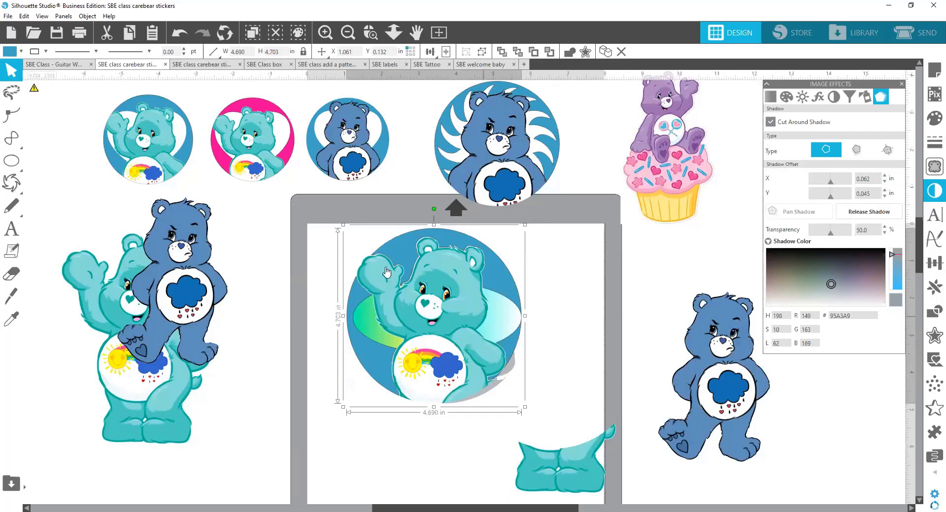
{"action": "left_click", "coordinate": [185, 38]}
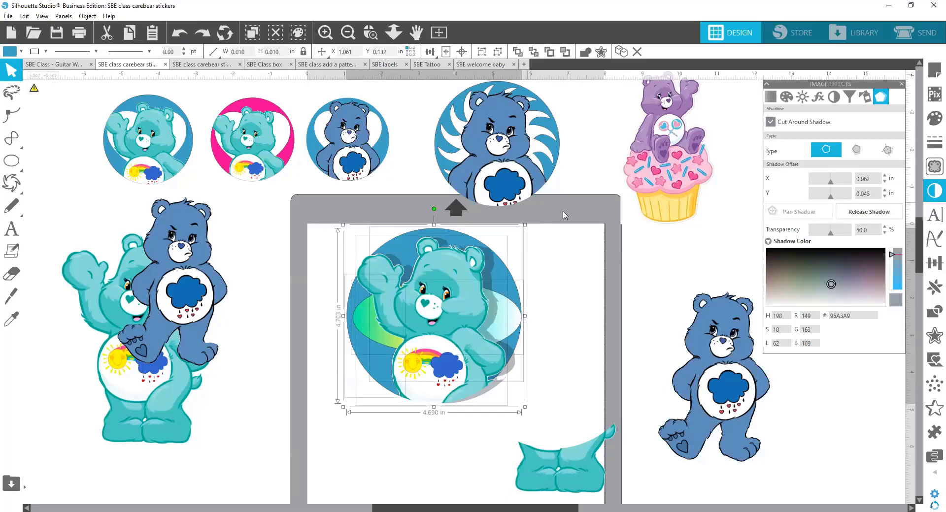
Group the bear and its background pieces again, nudge the group slightly, and undo both the move and the grouping.
{"action": "left_click", "coordinate": [641, 276]}
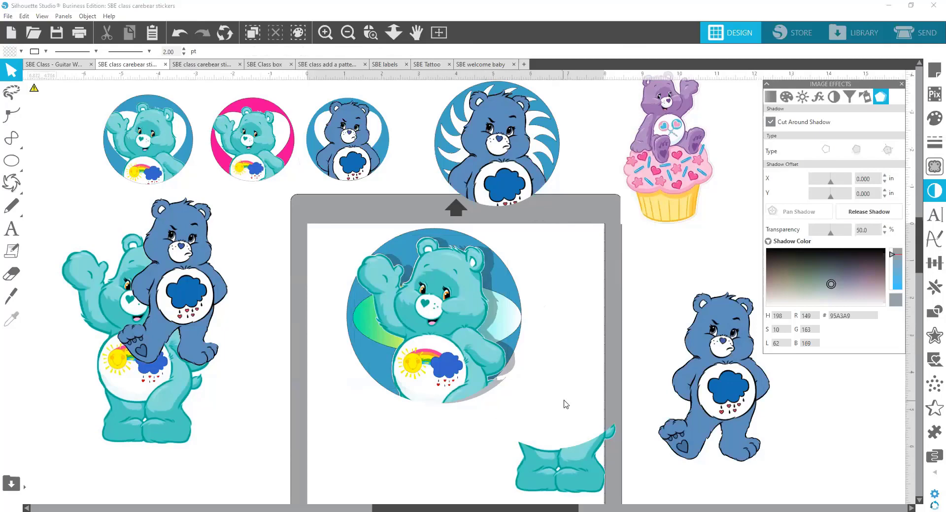
{"action": "left_click", "coordinate": [450, 321]}
{"action": "right_click", "coordinate": [451, 321]}
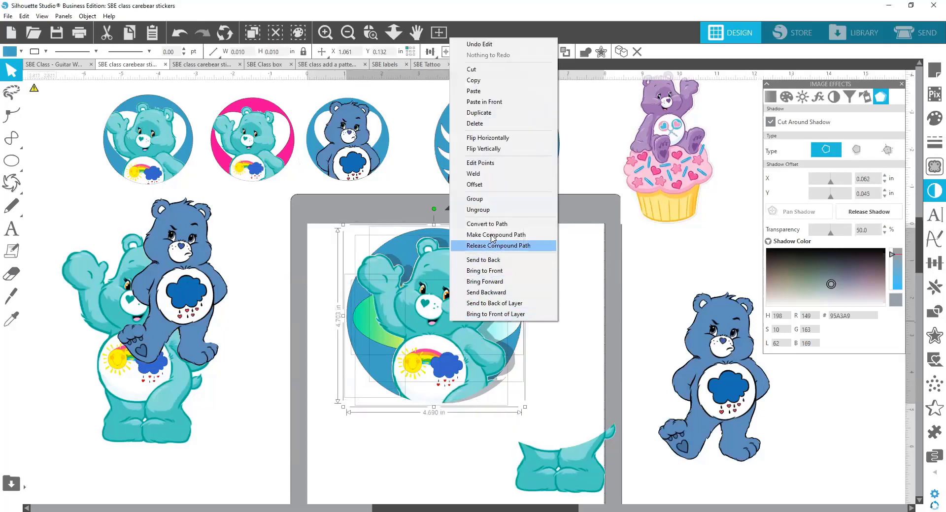
{"action": "left_click", "coordinate": [490, 200]}
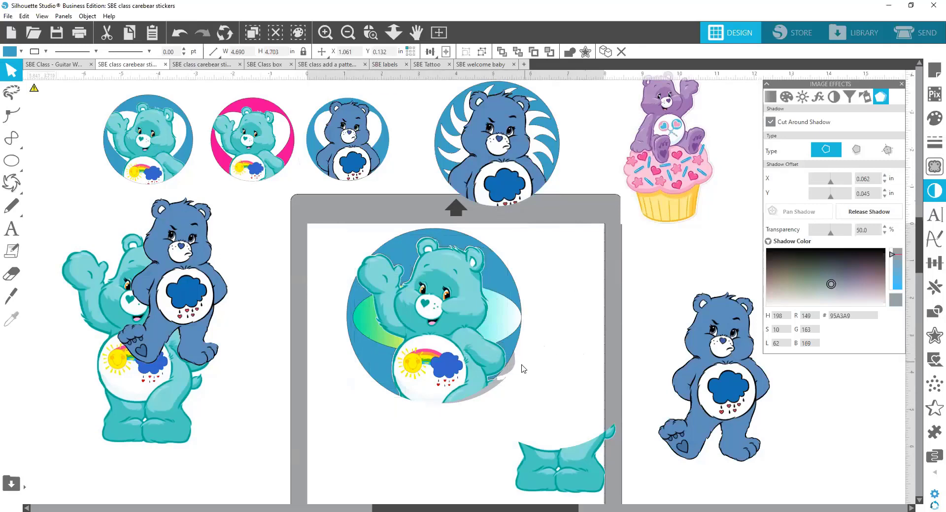
{"action": "left_click_drag", "start_coordinate": [510, 369], "coordinate": [513, 372]}
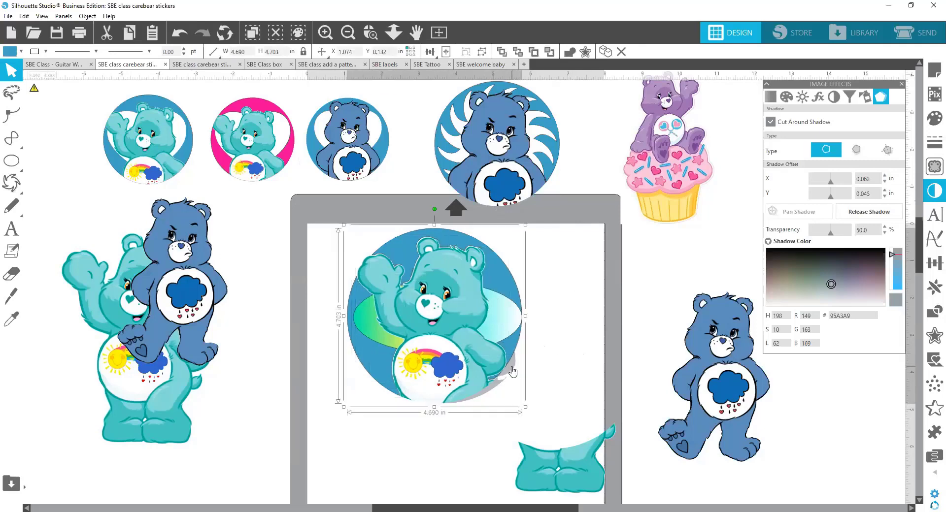
{"action": "right_click", "coordinate": [471, 332]}
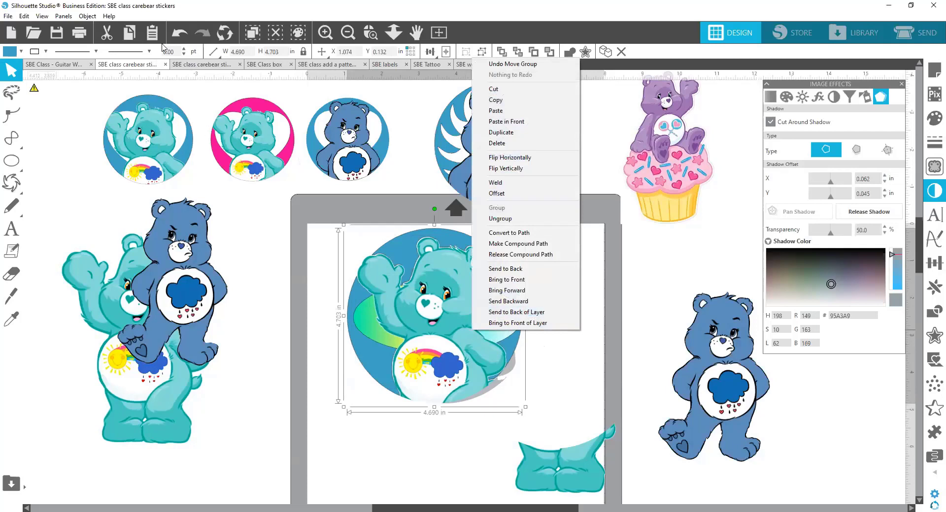
{"action": "left_click", "coordinate": [176, 37]}
{"action": "left_click", "coordinate": [177, 38]}
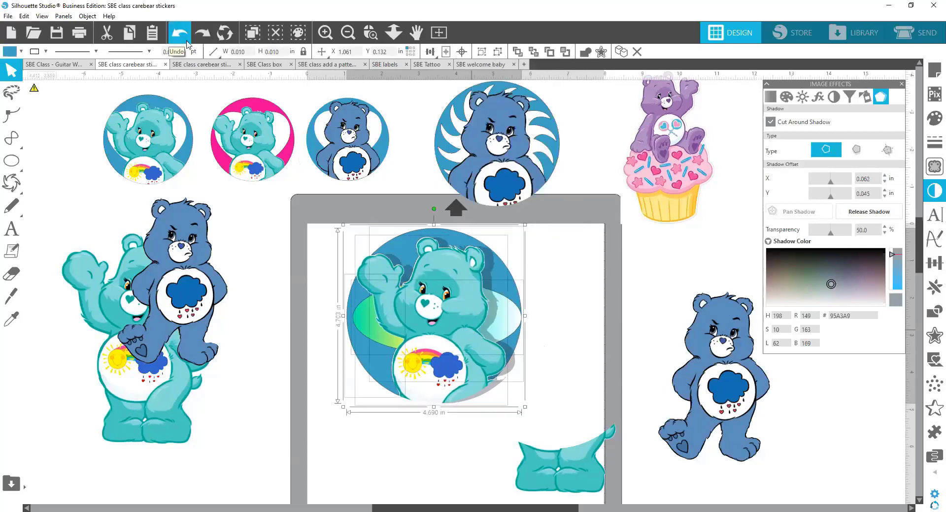
Release the bear's shadow as a separate object and group all the parts of the sticker on the mat.
{"action": "left_click", "coordinate": [576, 289]}
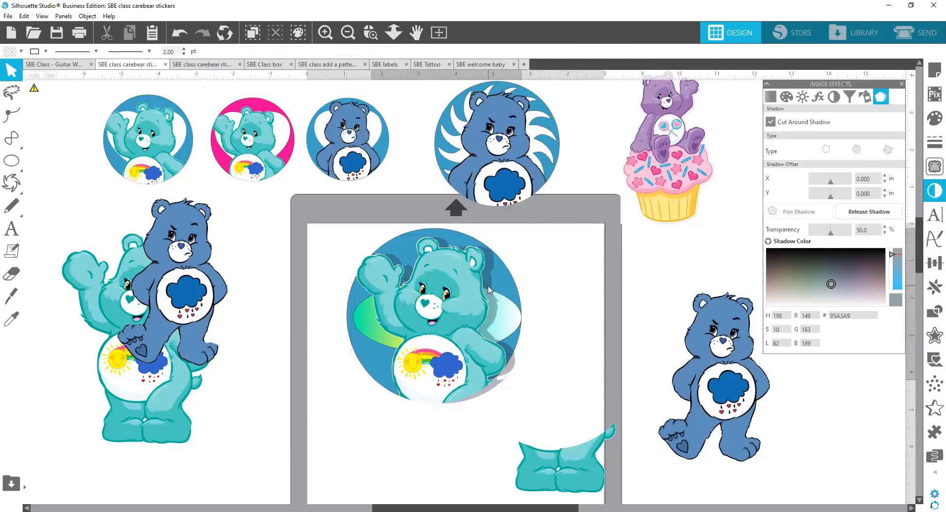
{"action": "left_click", "coordinate": [490, 293]}
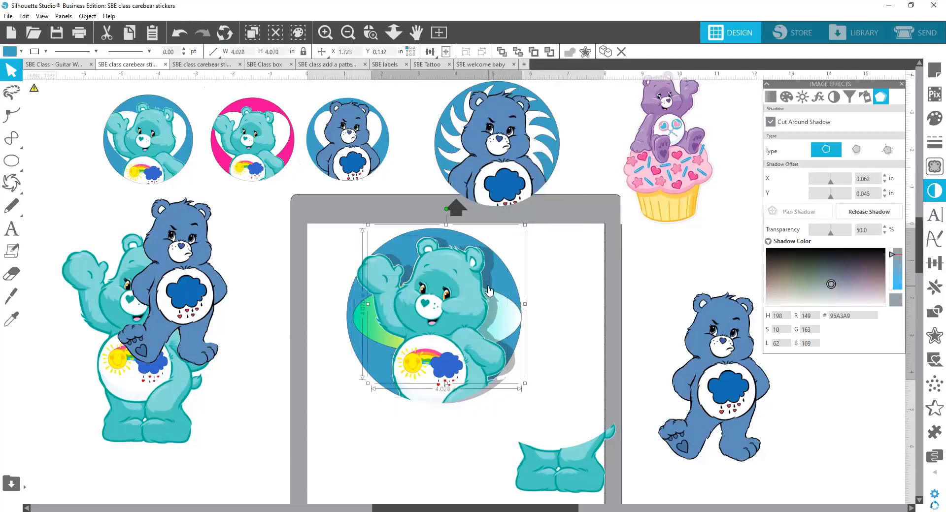
{"action": "left_click", "coordinate": [485, 396]}
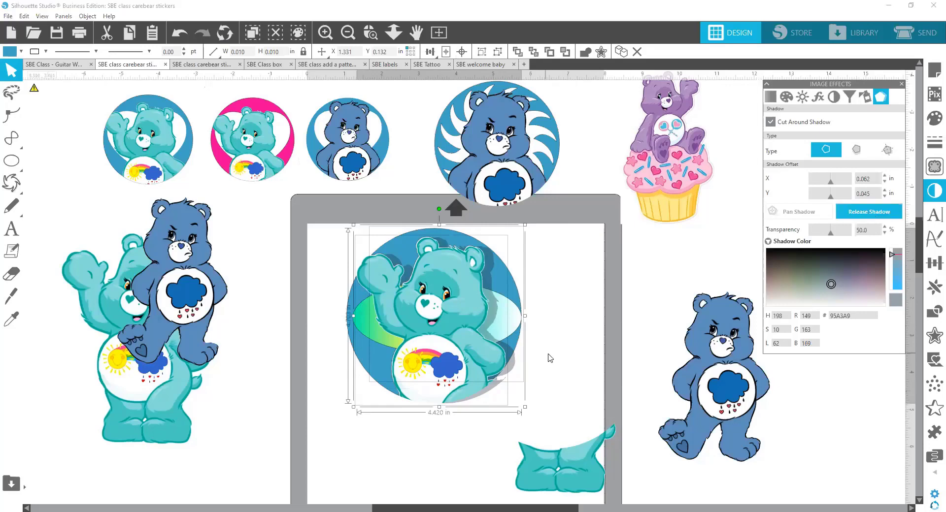
{"action": "right_click", "coordinate": [388, 229]}
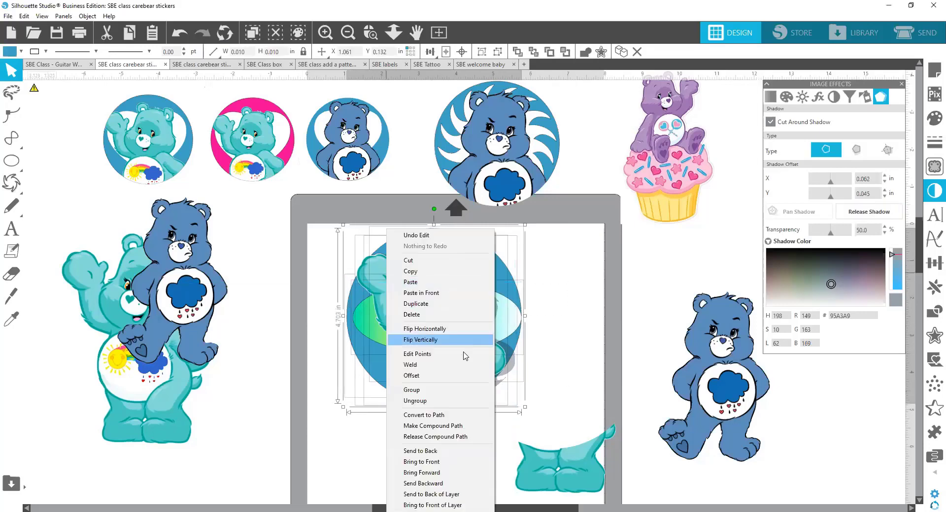
{"action": "left_click", "coordinate": [447, 401]}
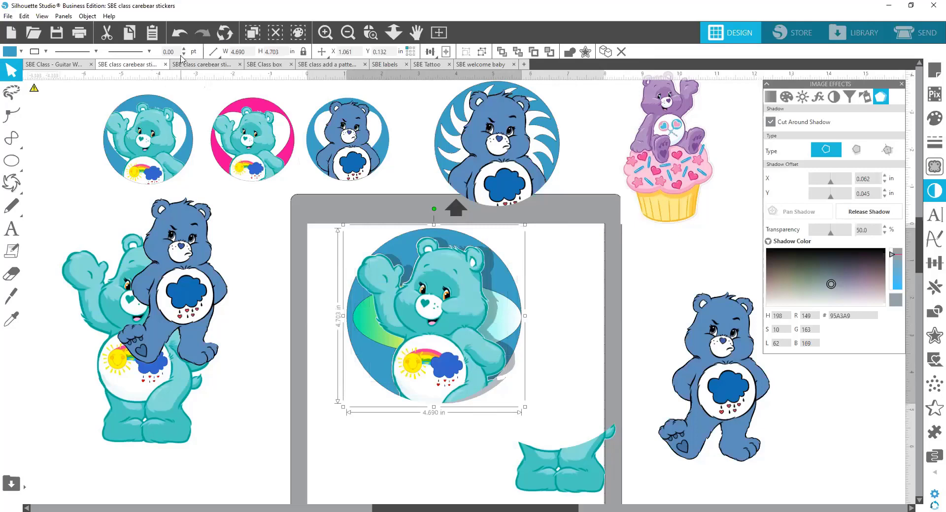
Undo the grouping of the sticker parts and the release of the bear's shadow.
{"action": "left_click", "coordinate": [181, 33]}
{"action": "left_click", "coordinate": [182, 35]}
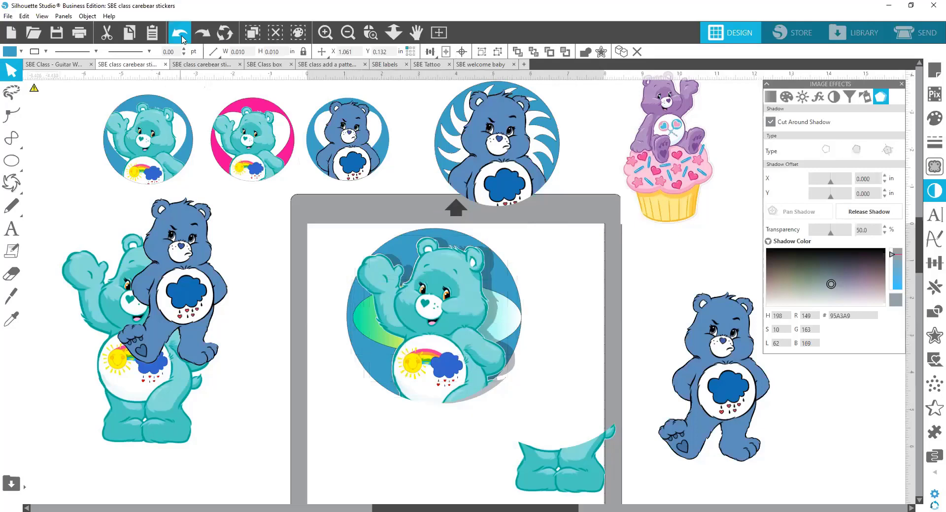
{"action": "left_click", "coordinate": [181, 35]}
{"action": "left_click", "coordinate": [181, 35]}
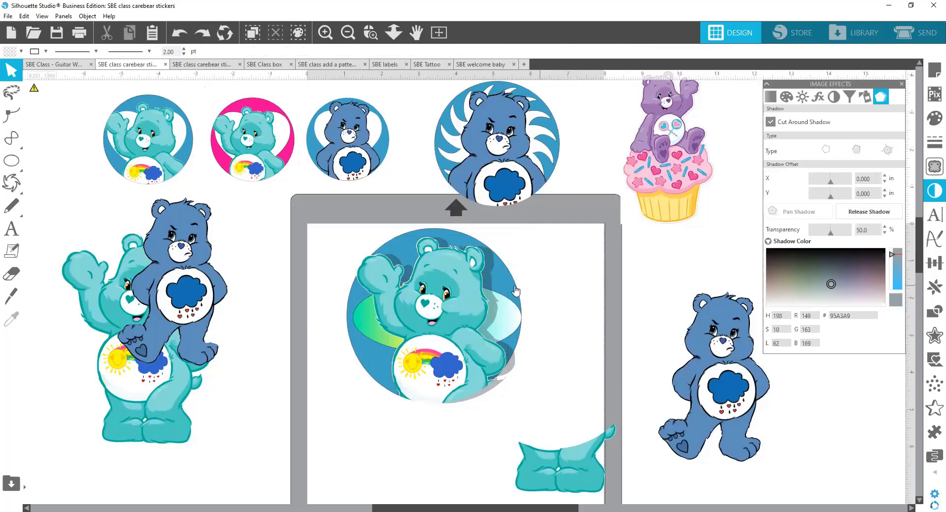
Group the shadowed bear with its round background pieces, and move the full grumpy bear off the full teal bear beside the mat.
{"action": "left_click", "coordinate": [489, 282]}
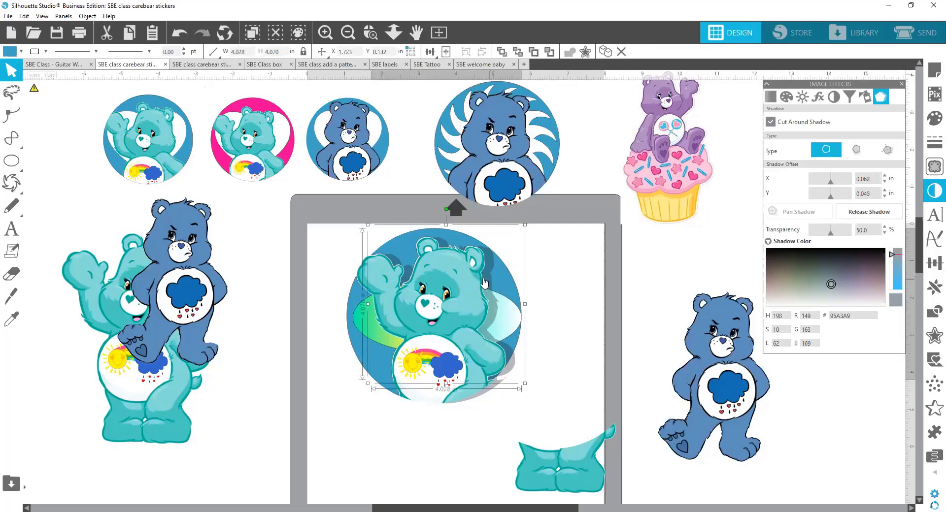
{"action": "left_click", "coordinate": [491, 393]}
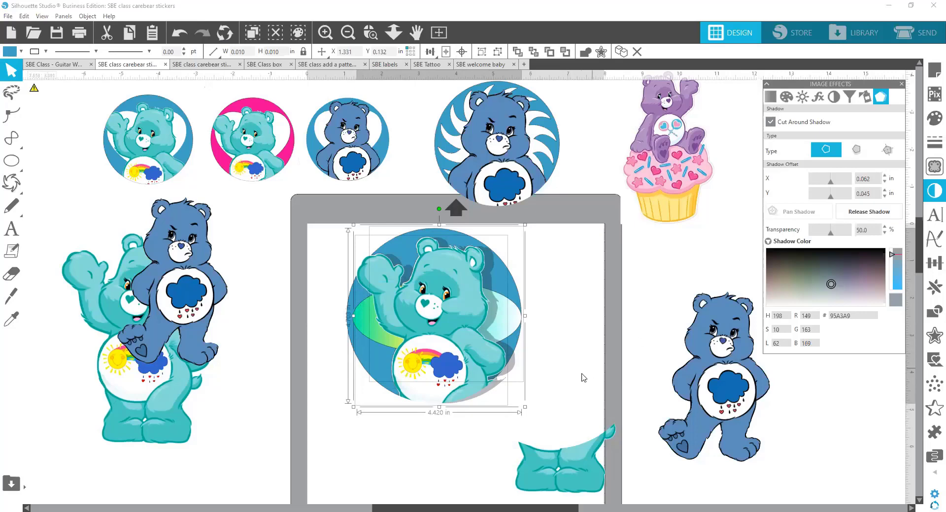
{"action": "right_click", "coordinate": [401, 293]}
{"action": "left_click", "coordinate": [427, 170]}
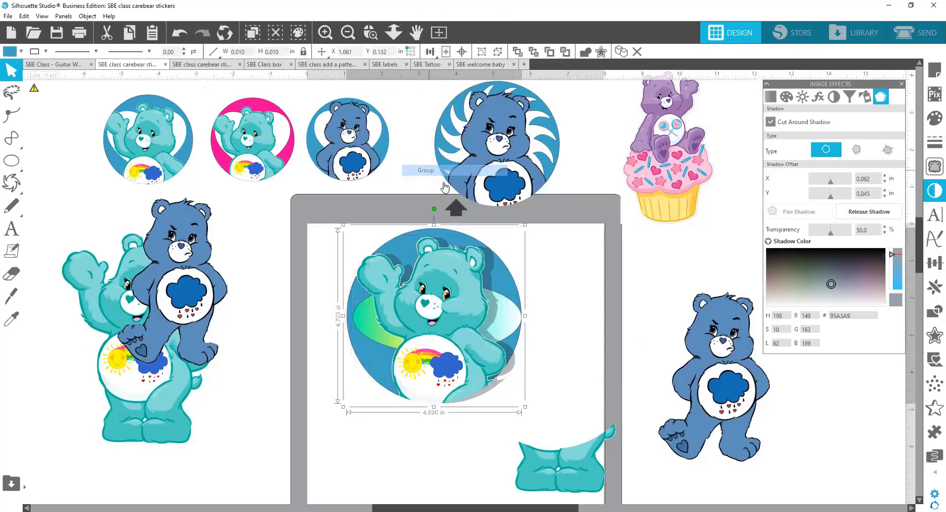
{"action": "left_click", "coordinate": [574, 299]}
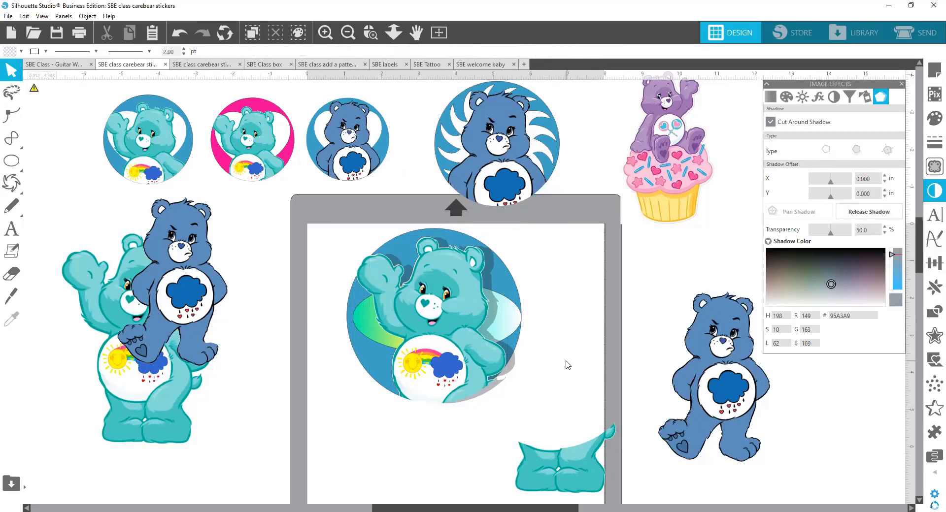
{"action": "left_click_drag", "start_coordinate": [191, 281], "coordinate": [275, 296]}
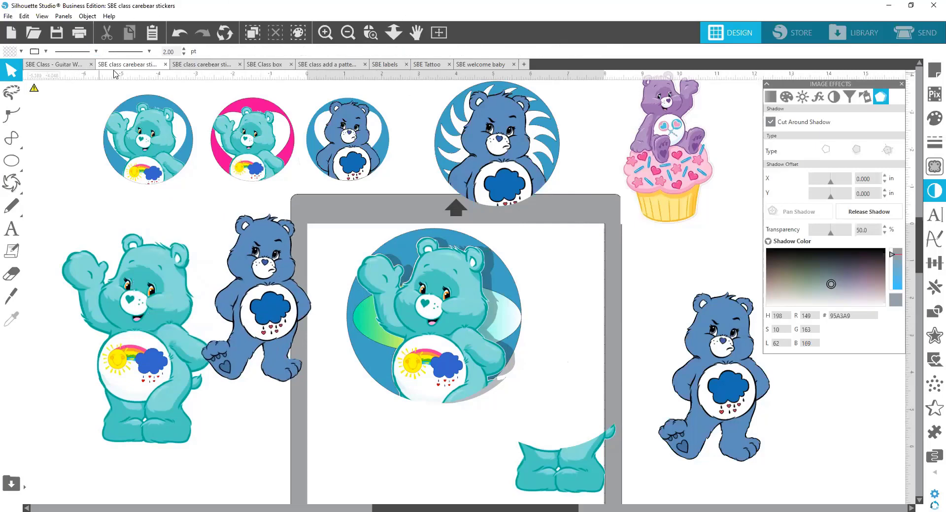
In the other carebear stickers document, rearrange the four finished round stickers to free the space below them.
{"action": "left_click", "coordinate": [215, 68]}
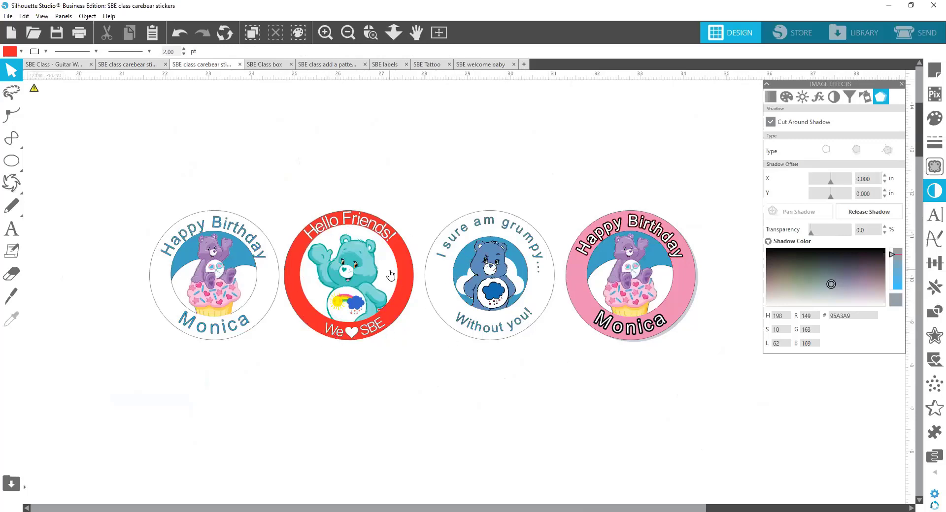
{"action": "left_click_drag", "start_coordinate": [398, 234], "coordinate": [368, 139]}
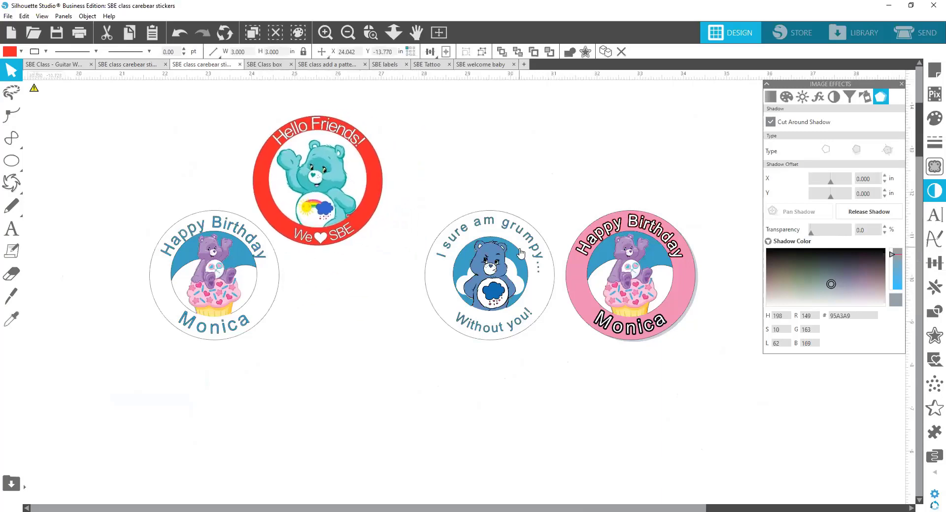
{"action": "left_click_drag", "start_coordinate": [520, 242], "coordinate": [483, 135]}
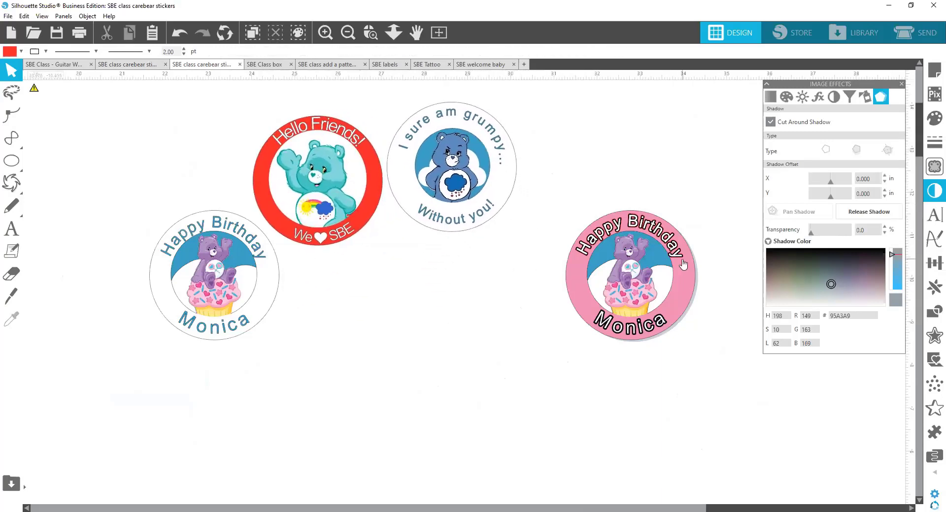
{"action": "left_click_drag", "start_coordinate": [653, 265], "coordinate": [506, 287]}
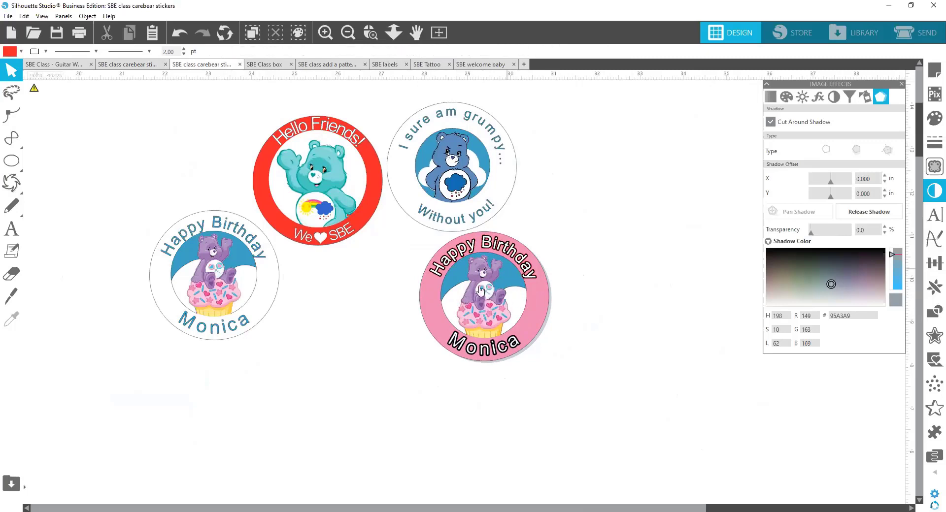
{"action": "left_click_drag", "start_coordinate": [472, 307], "coordinate": [576, 208]}
{"action": "left_click_drag", "start_coordinate": [367, 218], "coordinate": [364, 213]}
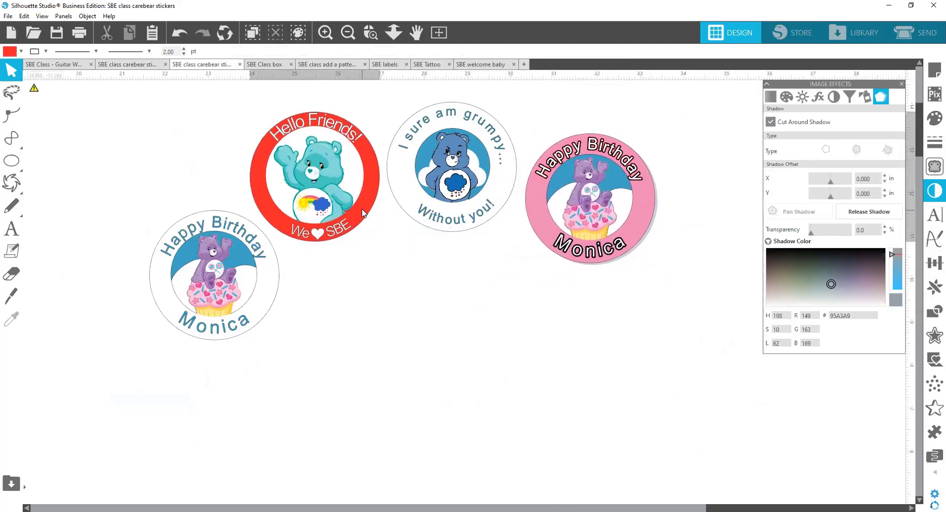
{"action": "key", "text": "Escape"}
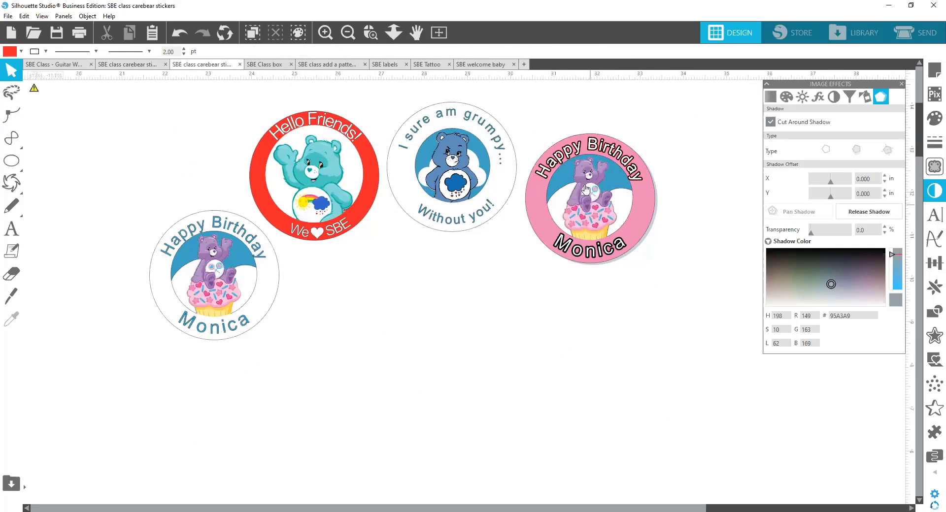
{"action": "left_click_drag", "start_coordinate": [599, 220], "coordinate": [599, 196]}
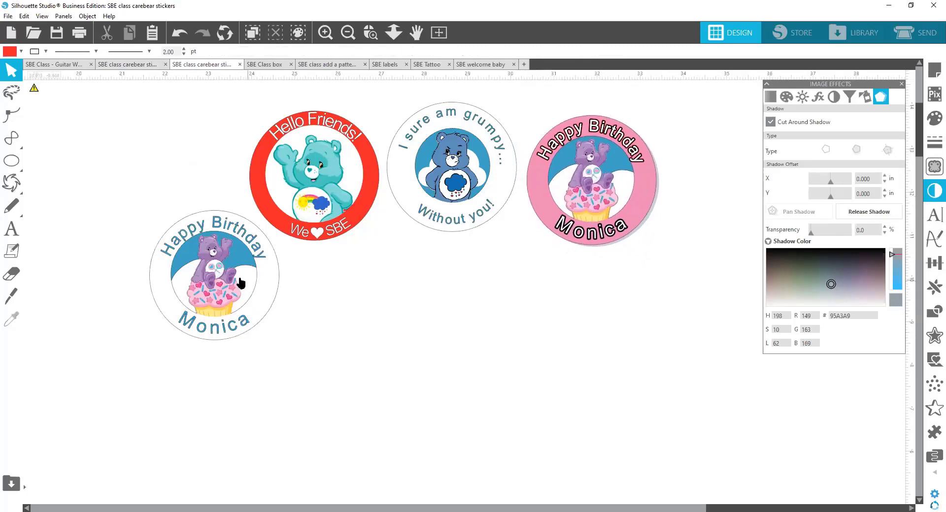
{"action": "left_click_drag", "start_coordinate": [222, 300], "coordinate": [207, 287]}
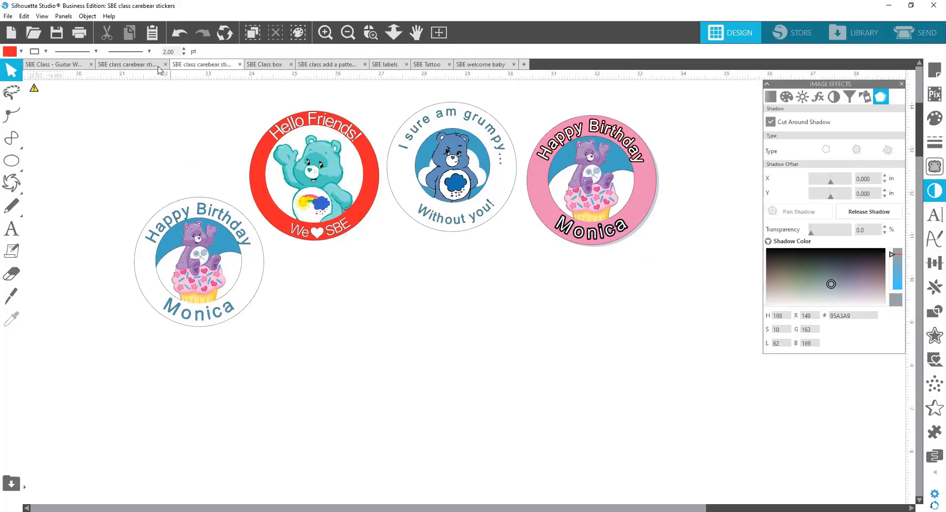
Gather the full teal, grumpy and cupcake bears beside the mat in the first carebear stickers document and copy all three.
{"action": "left_click", "coordinate": [135, 65]}
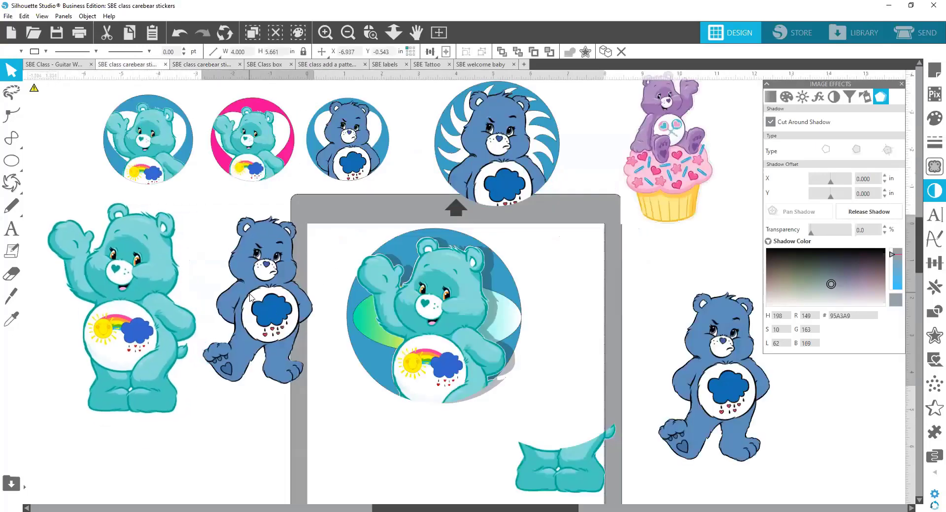
{"action": "left_click_drag", "start_coordinate": [620, 171], "coordinate": [203, 320]}
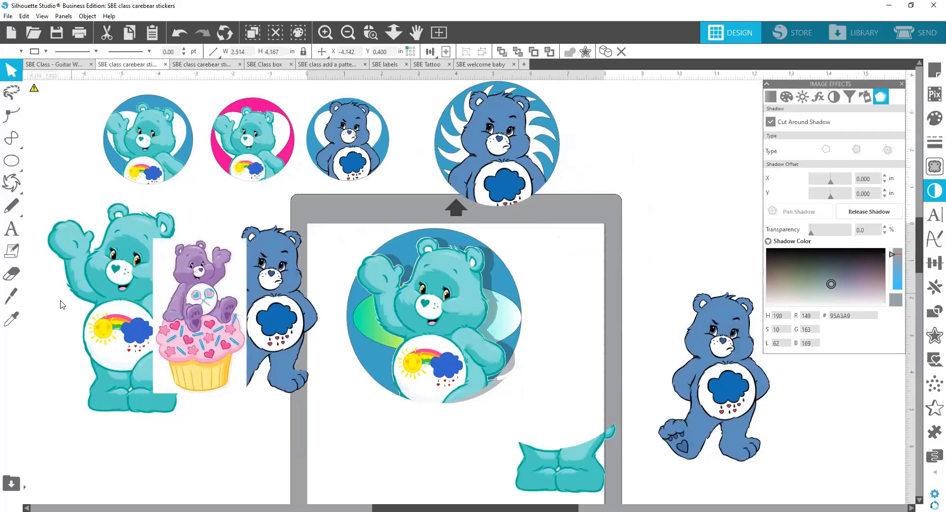
{"action": "left_click_drag", "start_coordinate": [62, 305], "coordinate": [291, 345]}
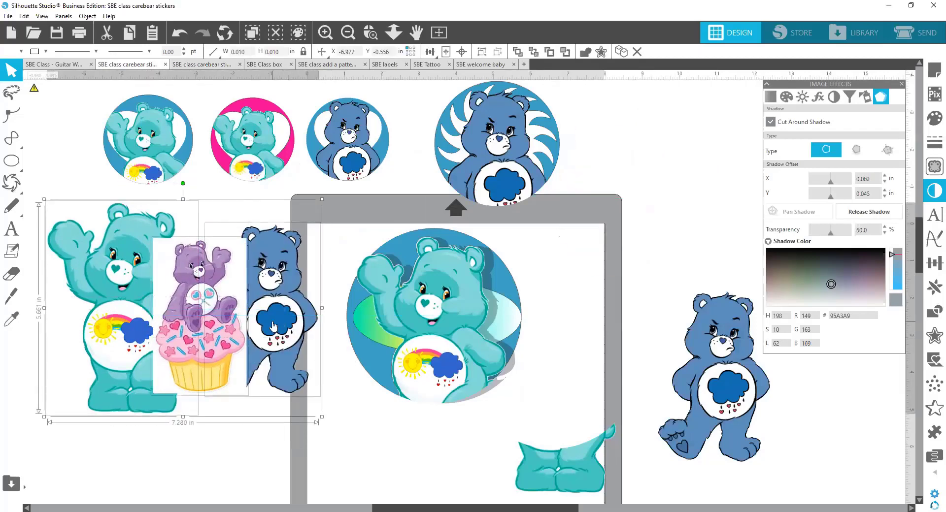
{"action": "right_click", "coordinate": [274, 327]}
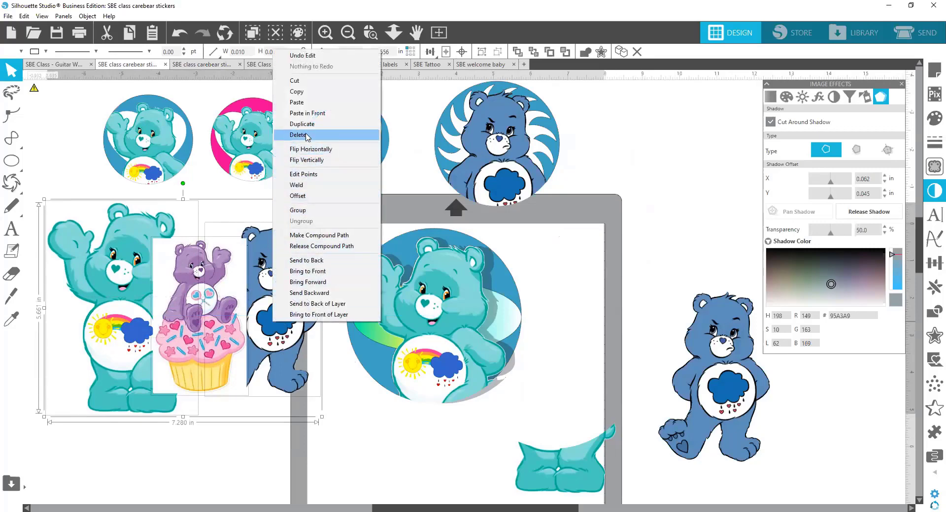
{"action": "left_click", "coordinate": [307, 93]}
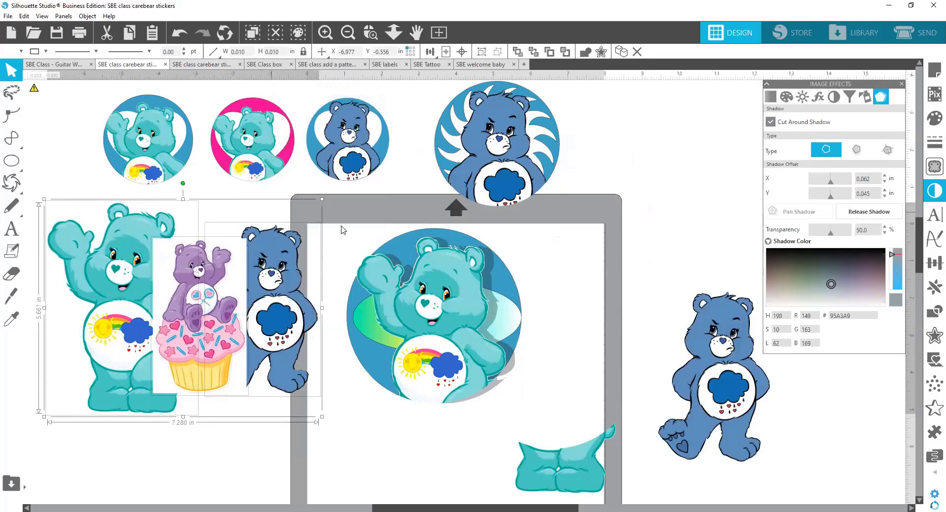
Paste the three bears into the document with the finished round stickers and spread them apart so they no longer overlap.
{"action": "left_click", "coordinate": [202, 65]}
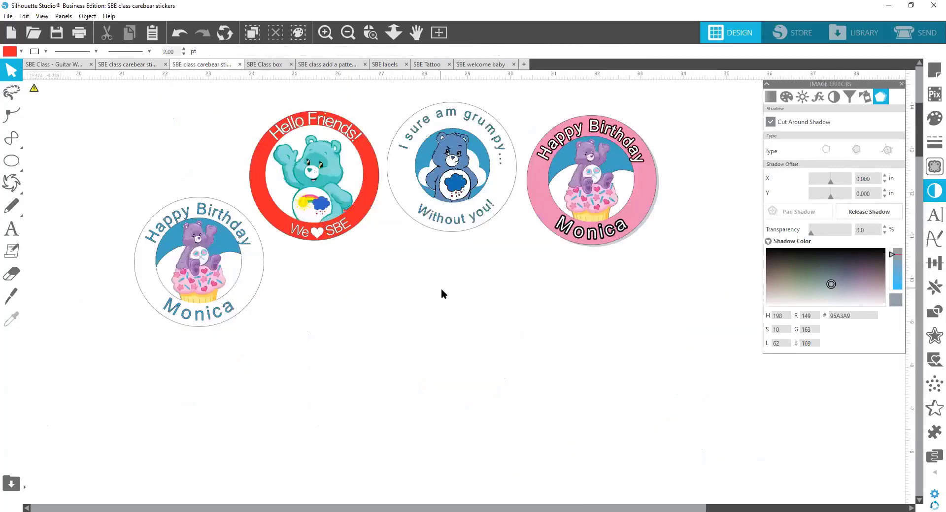
{"action": "right_click", "coordinate": [441, 294]}
{"action": "left_click", "coordinate": [454, 341]}
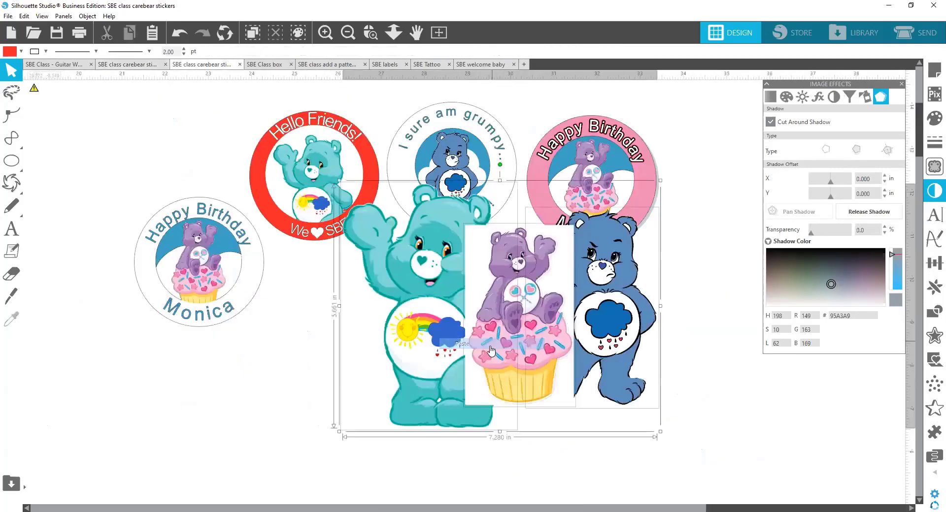
{"action": "left_click", "coordinate": [757, 376]}
{"action": "left_click_drag", "start_coordinate": [396, 365], "coordinate": [76, 370]}
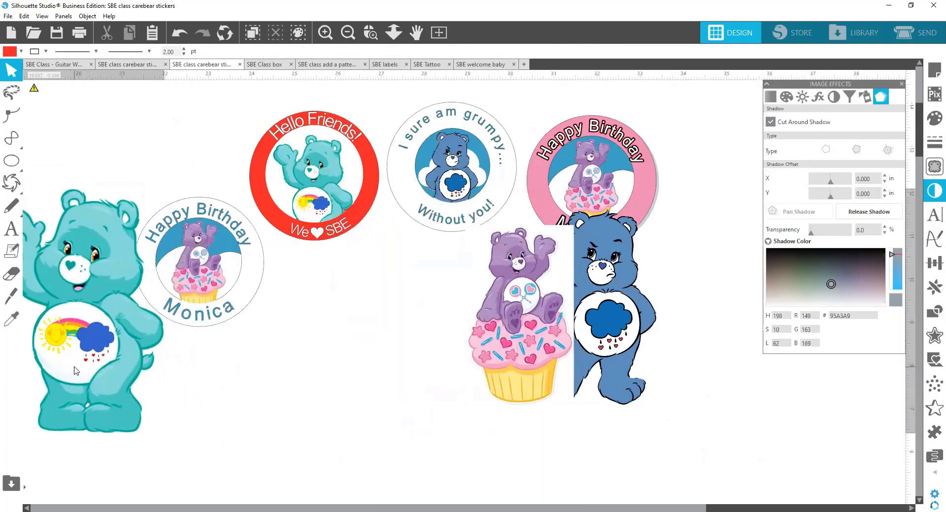
{"action": "left_click_drag", "start_coordinate": [512, 315], "coordinate": [375, 335]}
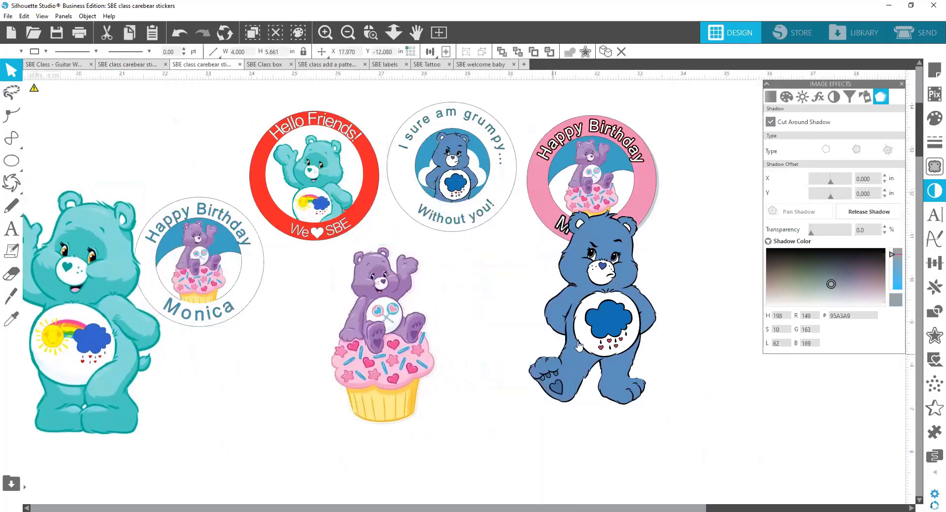
{"action": "left_click_drag", "start_coordinate": [579, 346], "coordinate": [648, 401]}
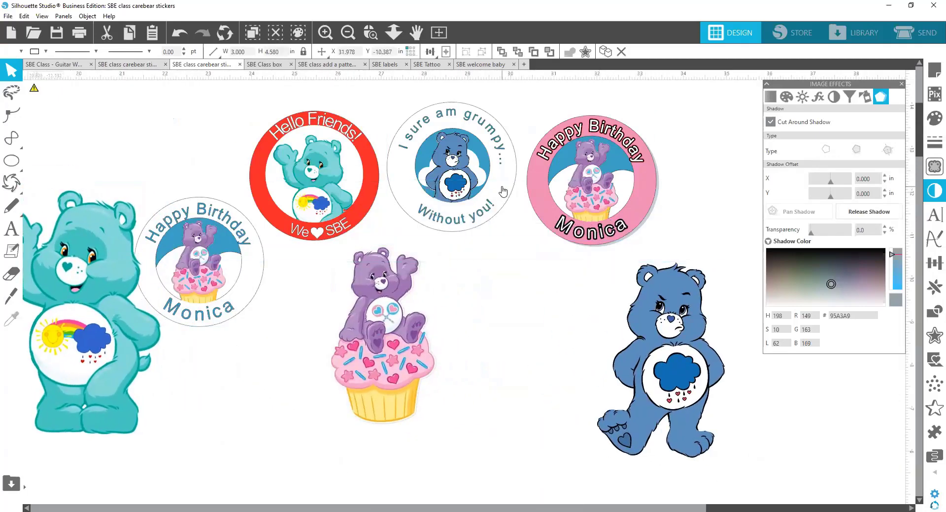
Move the grumpy sticker above the white birthday sticker, the pink birthday sticker beside the red one, and reposition the cupcake bear.
{"action": "left_click_drag", "start_coordinate": [503, 191], "coordinate": [208, 174]}
{"action": "left_click_drag", "start_coordinate": [530, 199], "coordinate": [422, 183]}
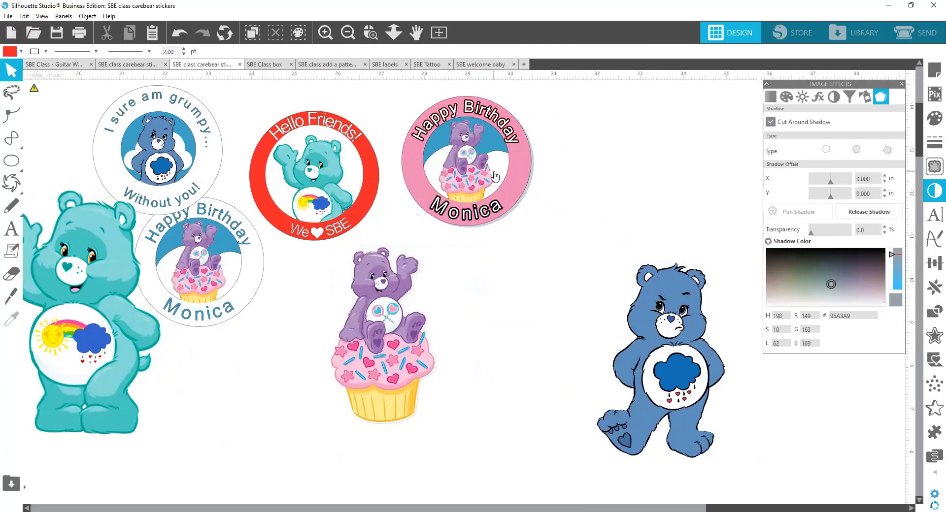
{"action": "left_click_drag", "start_coordinate": [417, 337], "coordinate": [452, 328]}
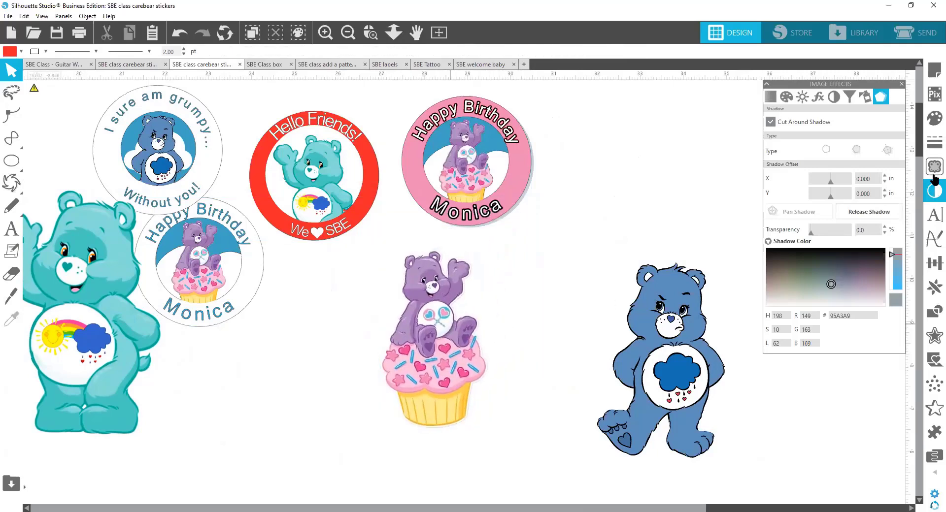
Select a trace area around the cupcake bear and raise the trace threshold to 94%.
{"action": "left_click", "coordinate": [933, 168]}
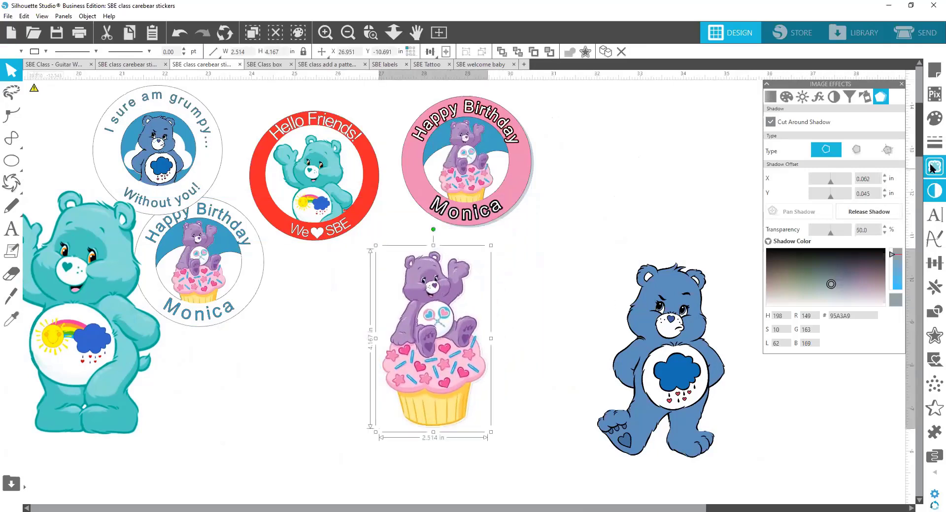
{"action": "left_click", "coordinate": [808, 124]}
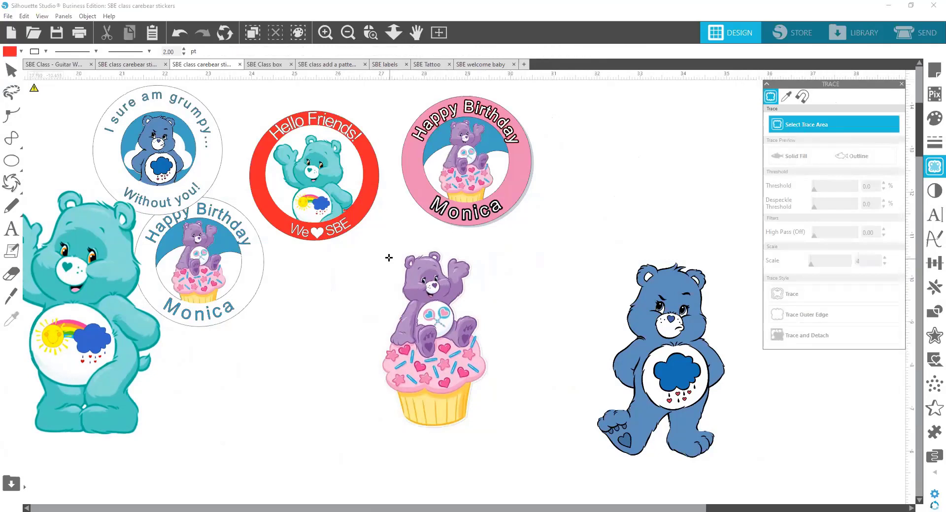
{"action": "mouse_move", "coordinate": [373, 248]}
{"action": "left_mouse_down"}
{"action": "mouse_move", "coordinate": [498, 421]}
{"action": "mouse_move", "coordinate": [495, 435]}
{"action": "left_mouse_up"}
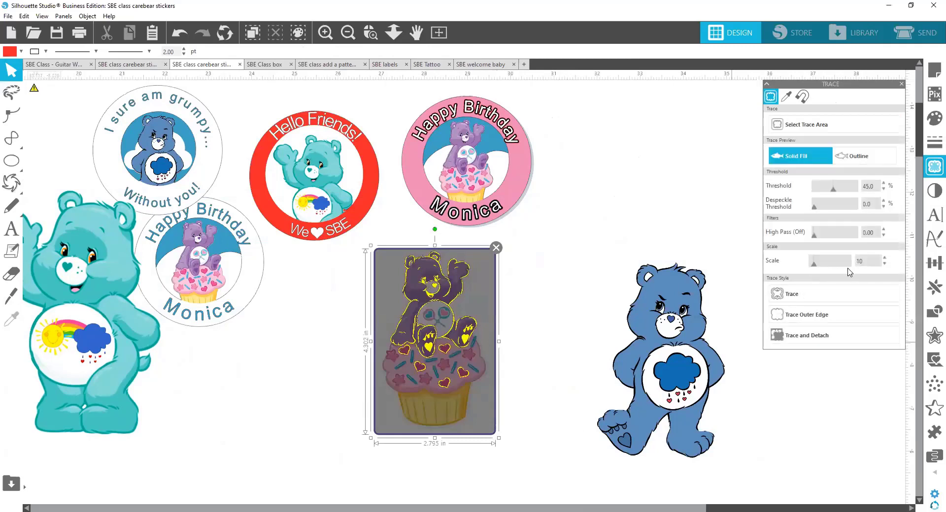
{"action": "left_click", "coordinate": [854, 188]}
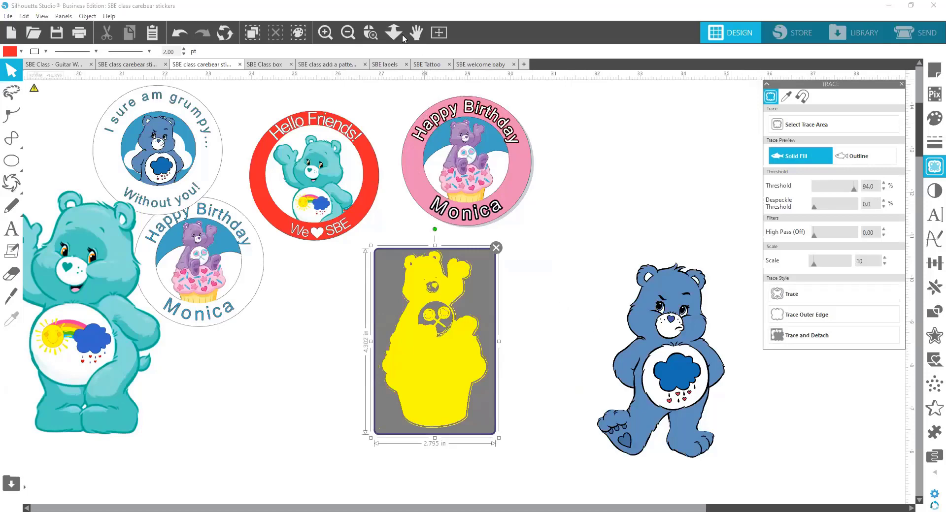
Lower the trace threshold to 84% and shrink the trace area around the cupcake's base to exclude the stray speck.
{"action": "left_click_drag", "start_coordinate": [375, 379], "coordinate": [542, 468]}
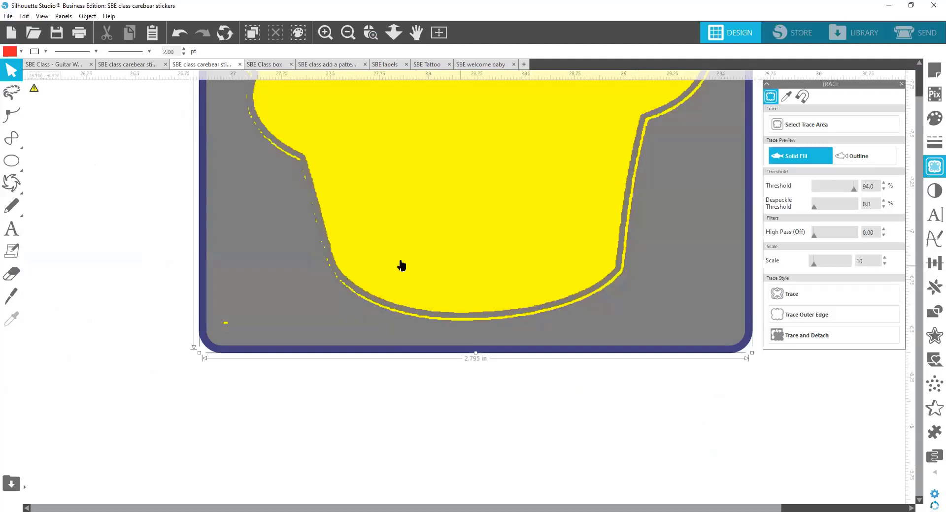
{"action": "left_click", "coordinate": [883, 189]}
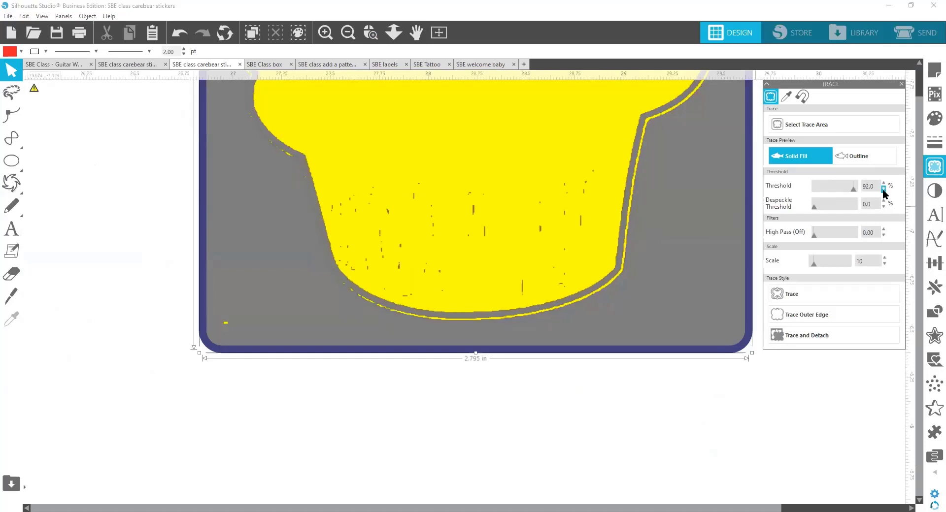
{"action": "left_click", "coordinate": [884, 189]}
{"action": "left_click", "coordinate": [883, 189]}
{"action": "left_click", "coordinate": [884, 189]}
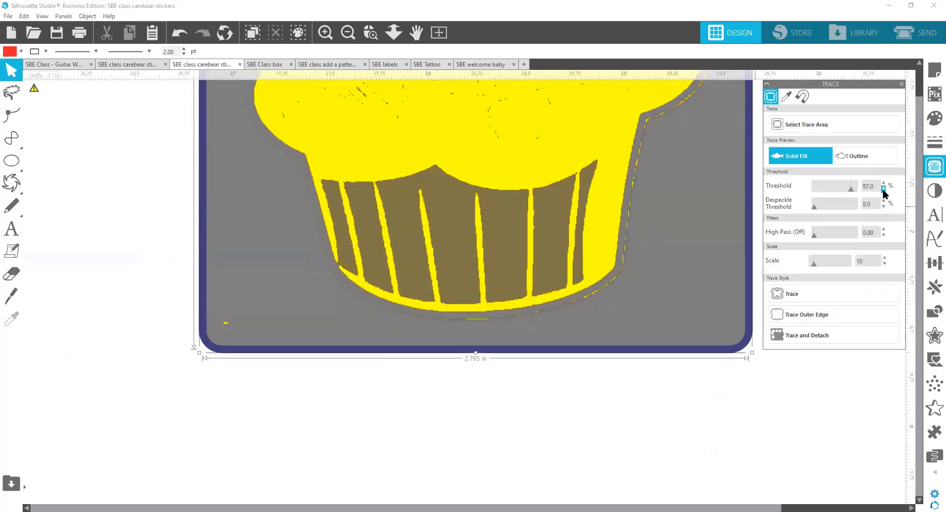
{"action": "left_click", "coordinate": [884, 189]}
{"action": "left_click", "coordinate": [883, 190]}
{"action": "left_click", "coordinate": [883, 189]}
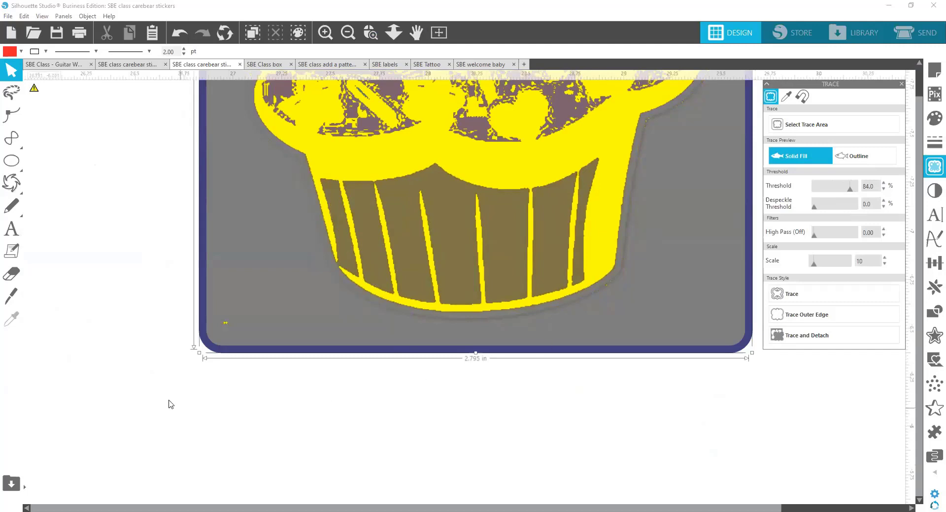
{"action": "left_click_drag", "start_coordinate": [197, 352], "coordinate": [219, 321]}
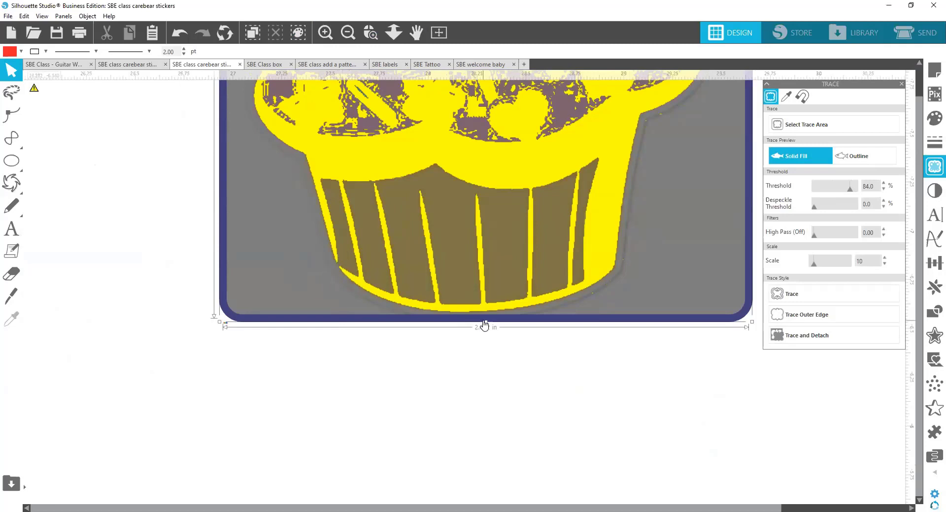
{"action": "left_click_drag", "start_coordinate": [486, 325], "coordinate": [487, 335]}
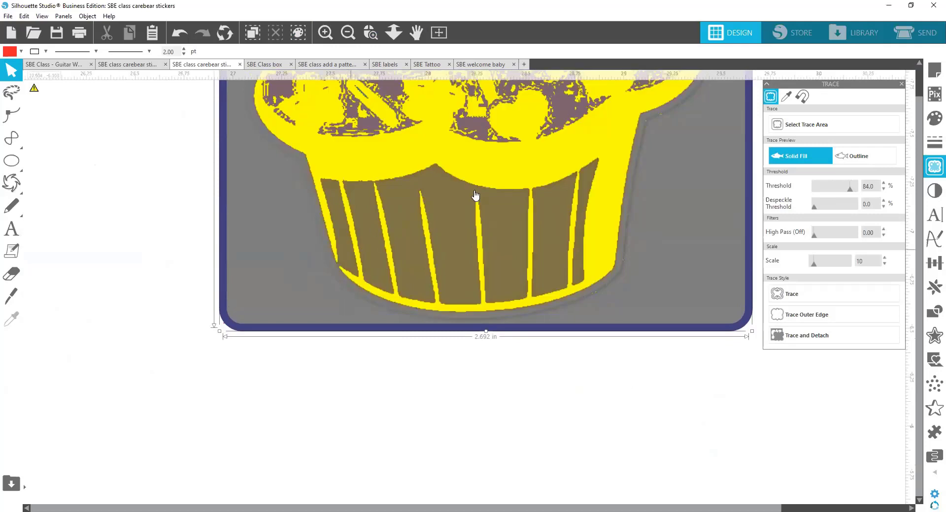
Lower the trace threshold for the cupcake bear to 81%.
{"action": "scroll", "coordinate": [613, 215], "scroll_direction": "up", "scroll_amount": 2}
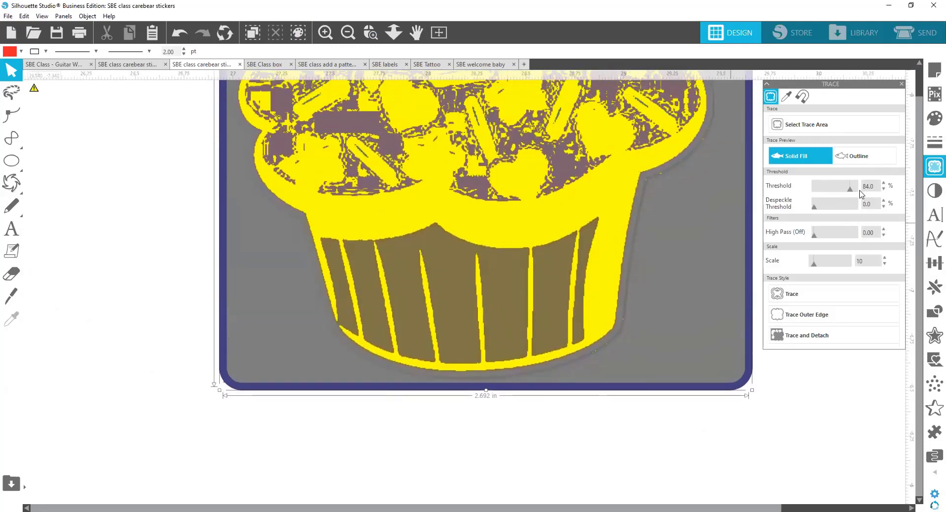
{"action": "left_click", "coordinate": [883, 182]}
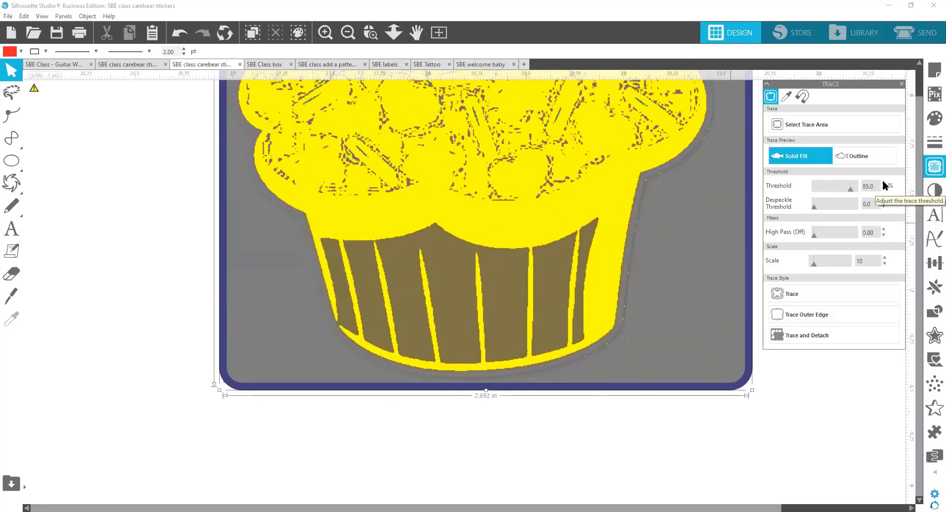
{"action": "left_click", "coordinate": [884, 190]}
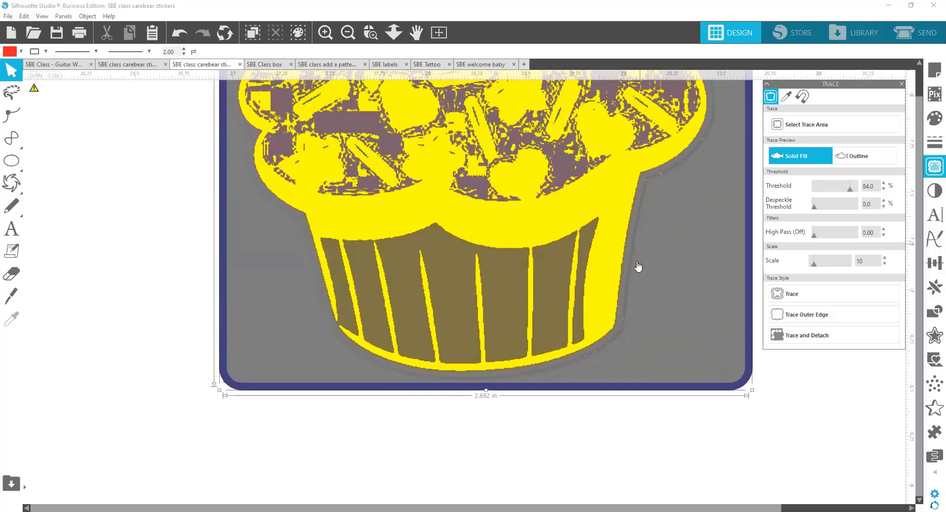
{"action": "left_click", "coordinate": [883, 190]}
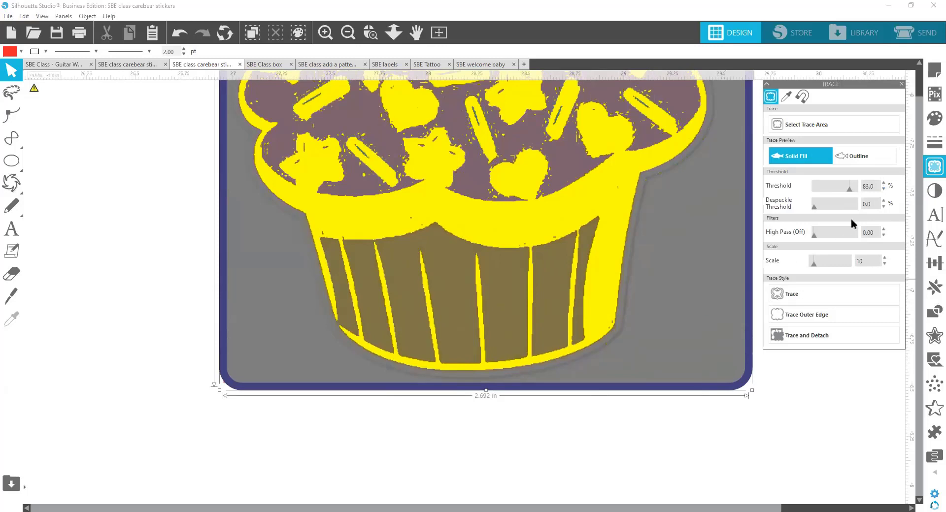
{"action": "left_click", "coordinate": [884, 190]}
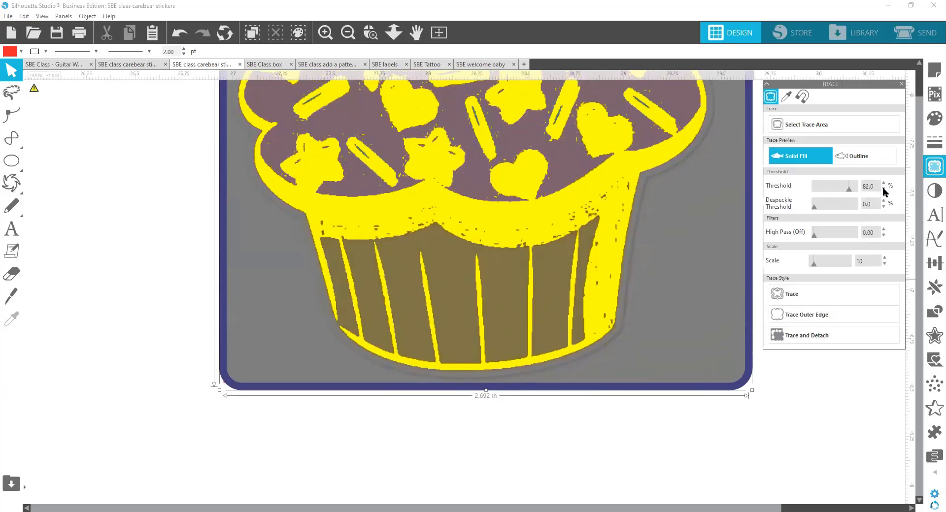
{"action": "left_click", "coordinate": [884, 190]}
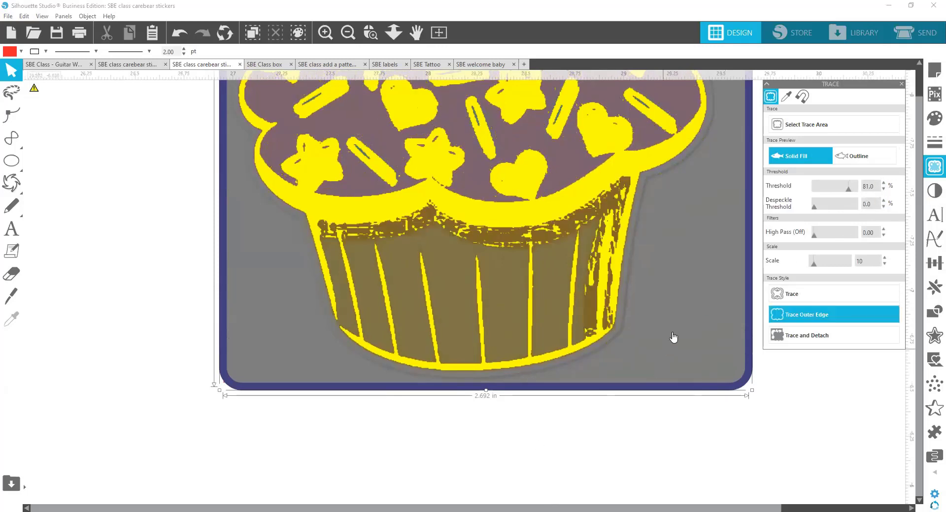
Examine the trace preview over the whole bear and cupcake for gaps in the outline.
{"action": "scroll", "coordinate": [636, 303], "scroll_direction": "up", "scroll_amount": 5}
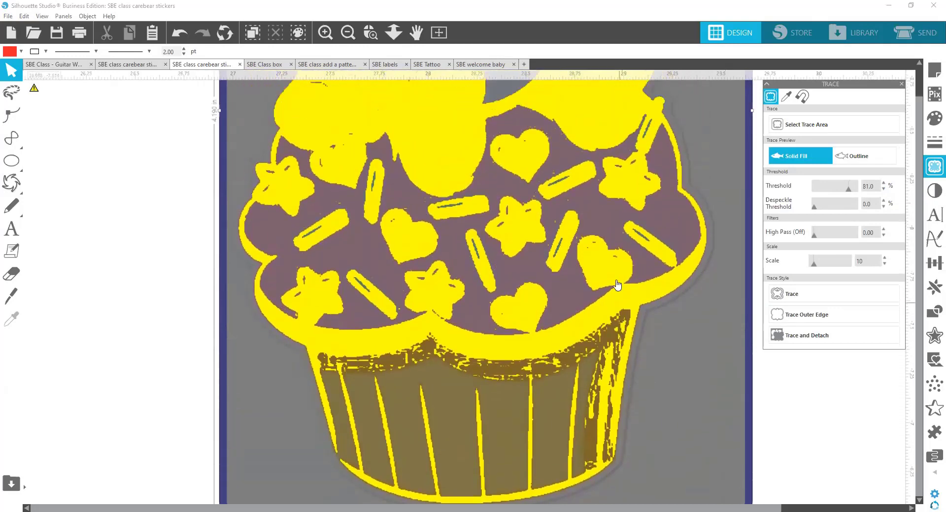
{"action": "scroll", "coordinate": [613, 283], "scroll_direction": "up", "scroll_amount": 5}
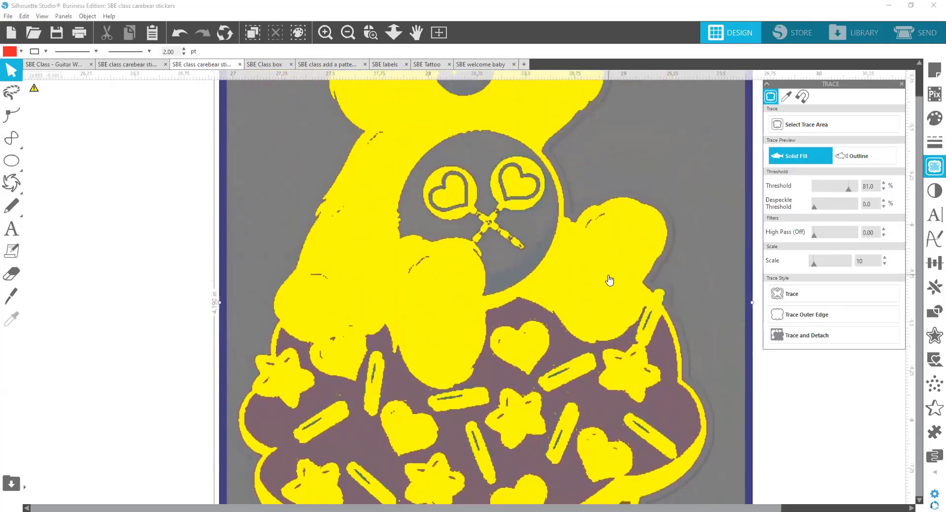
{"action": "scroll", "coordinate": [610, 280], "scroll_direction": "up", "scroll_amount": 4}
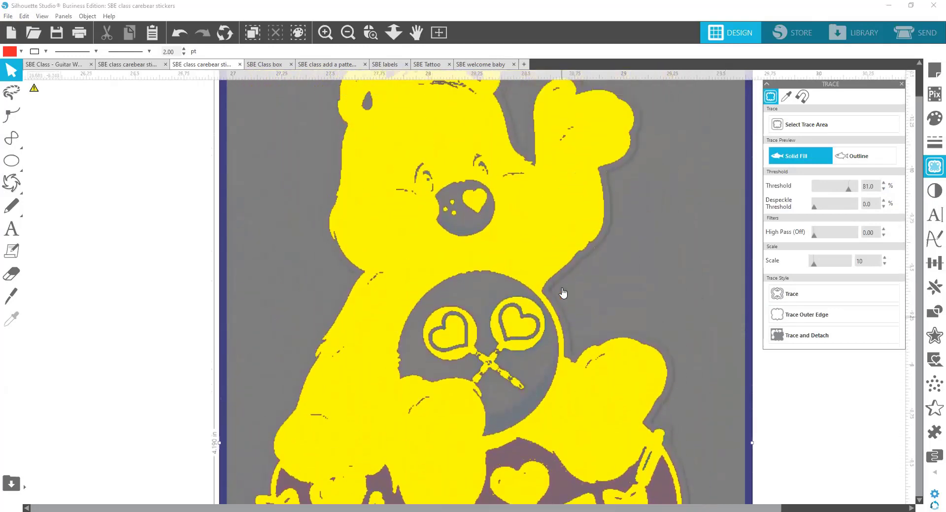
{"action": "scroll", "coordinate": [563, 293], "scroll_direction": "up", "scroll_amount": 2}
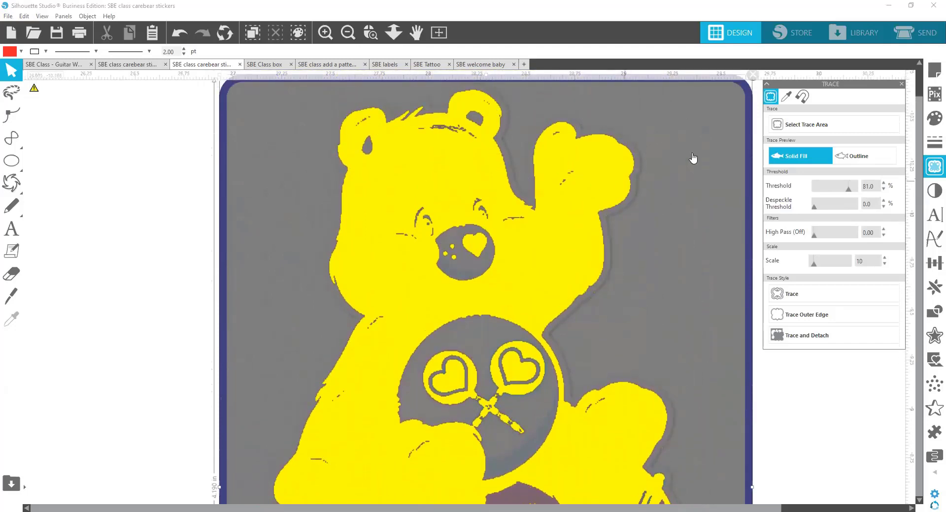
{"action": "scroll", "coordinate": [710, 186], "scroll_direction": "down", "scroll_amount": 4}
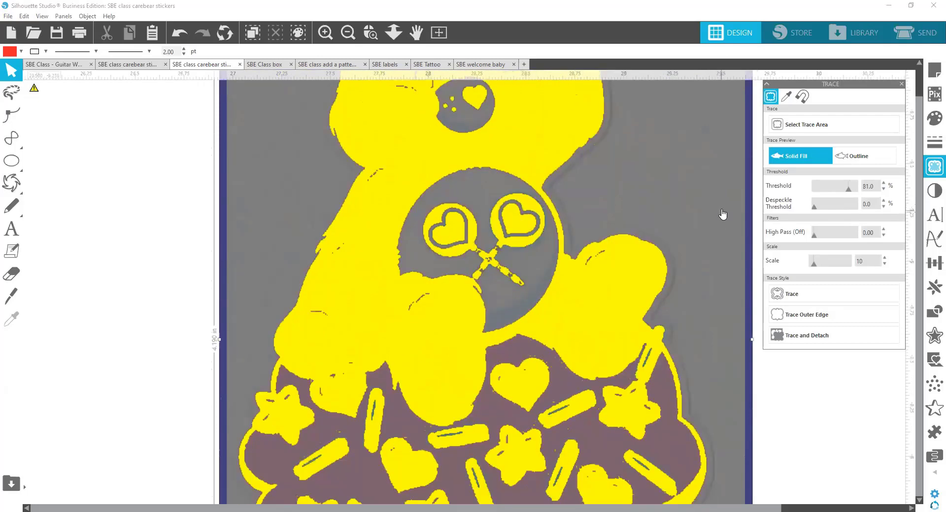
{"action": "scroll", "coordinate": [719, 211], "scroll_direction": "down", "scroll_amount": 7}
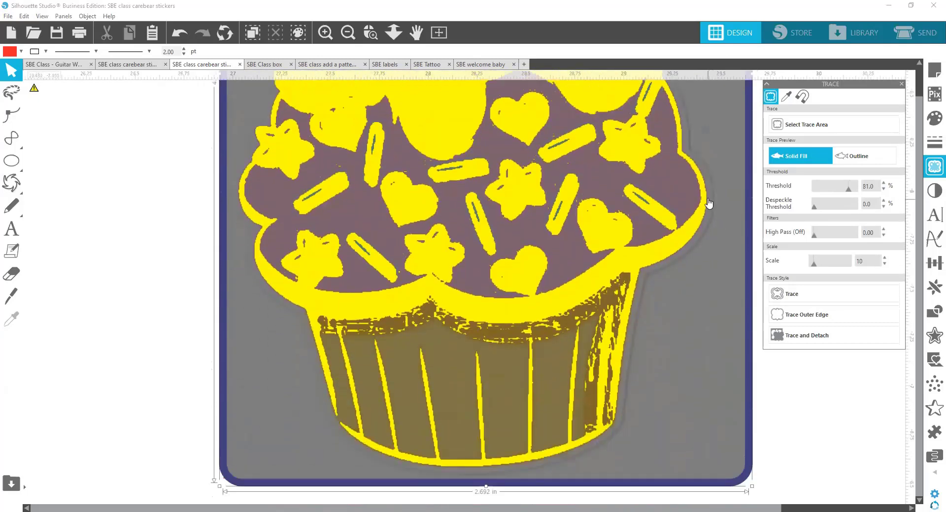
{"action": "scroll", "coordinate": [708, 203], "scroll_direction": "down", "scroll_amount": 1}
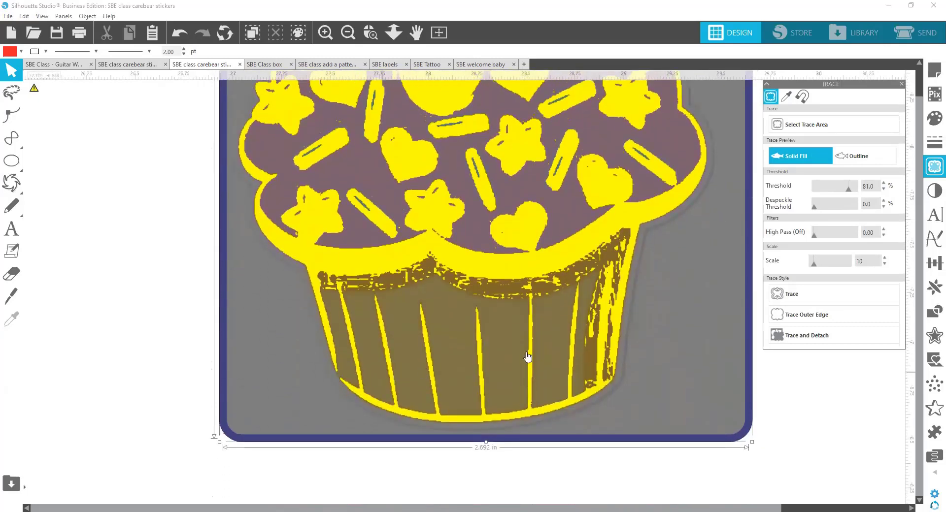
Try tracing and detaching the cupcake bear from its background, move the detached piece aside, and undo the attempt.
{"action": "left_click", "coordinate": [817, 339]}
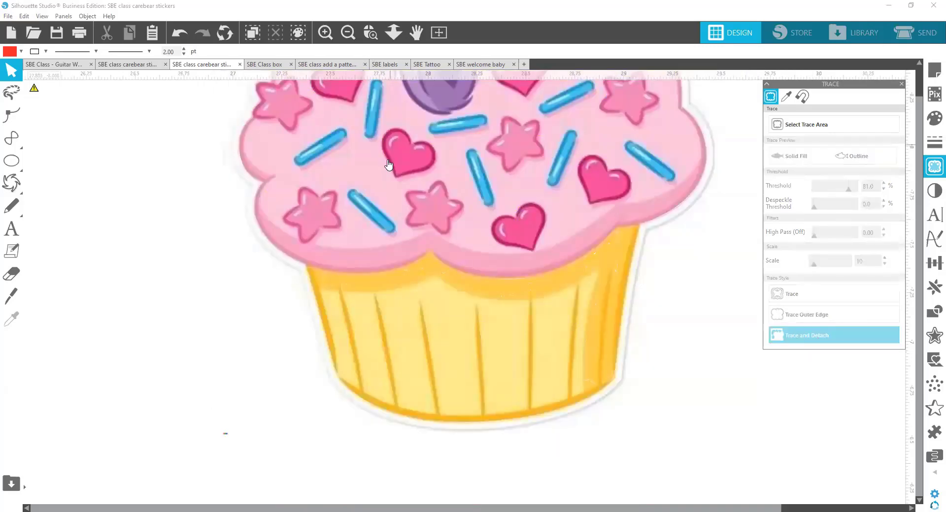
{"action": "mouse_move", "coordinate": [387, 168]}
{"action": "left_mouse_down"}
{"action": "mouse_move", "coordinate": [316, 178]}
{"action": "mouse_move", "coordinate": [64, 168]}
{"action": "left_mouse_up"}
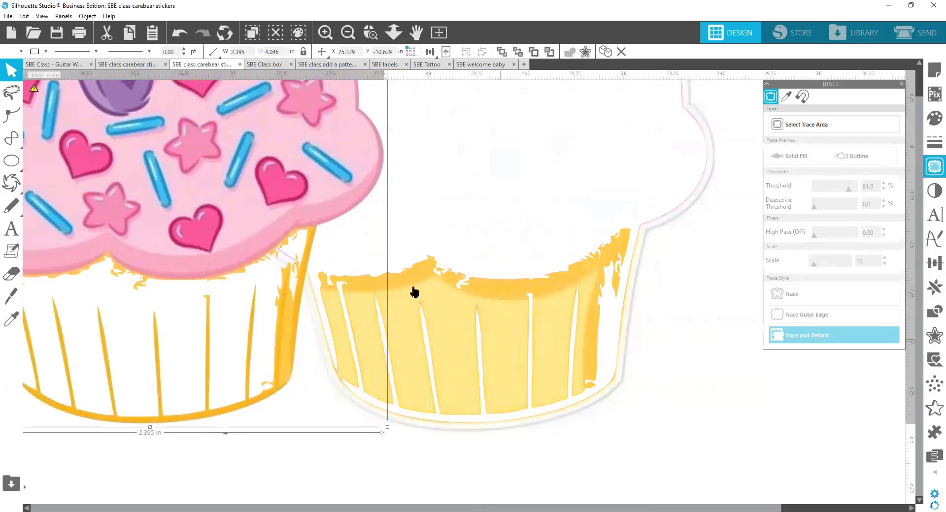
{"action": "left_click", "coordinate": [179, 35]}
{"action": "left_click", "coordinate": [178, 35]}
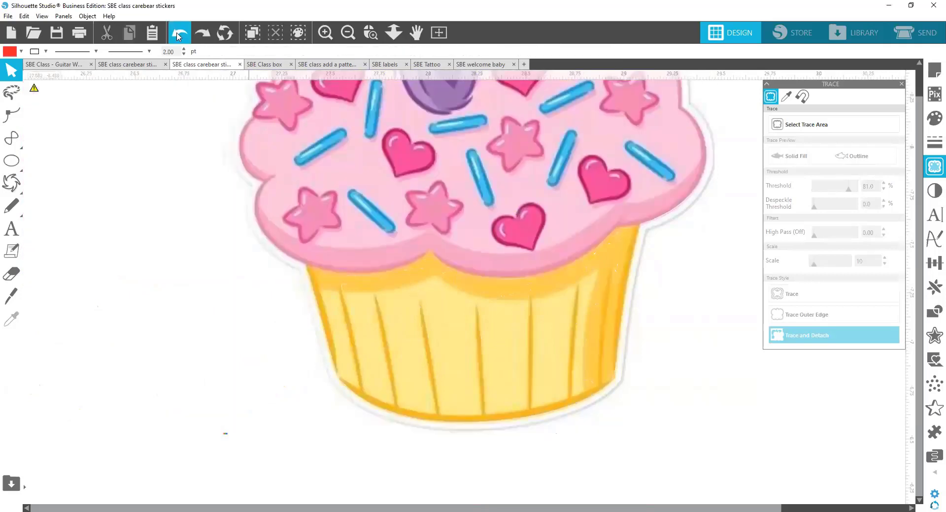
{"action": "left_click", "coordinate": [179, 34]}
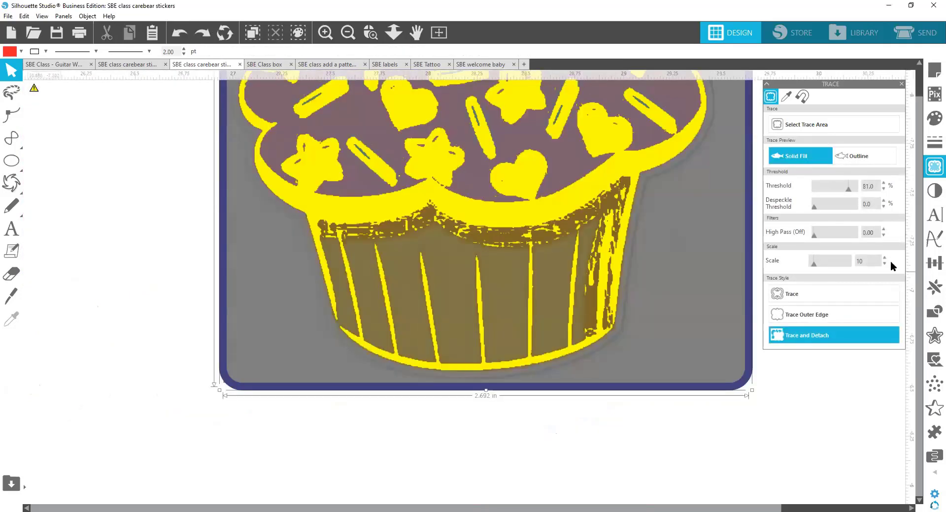
Raise the trace threshold to 84%, try detaching the cupcake bear and moving it off its background, and undo the attempt.
{"action": "left_click", "coordinate": [883, 183]}
{"action": "left_click", "coordinate": [884, 184]}
{"action": "left_click", "coordinate": [883, 184]}
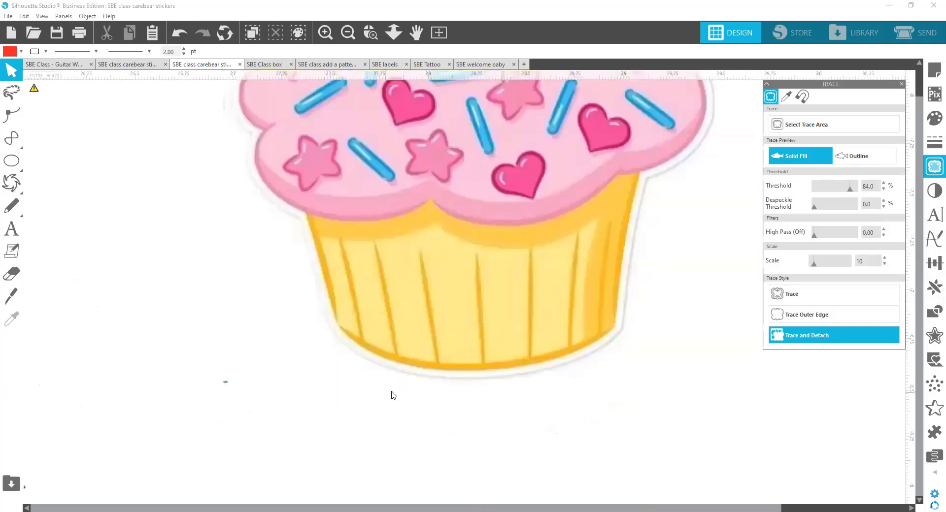
{"action": "left_click_drag", "start_coordinate": [321, 310], "coordinate": [238, 312]}
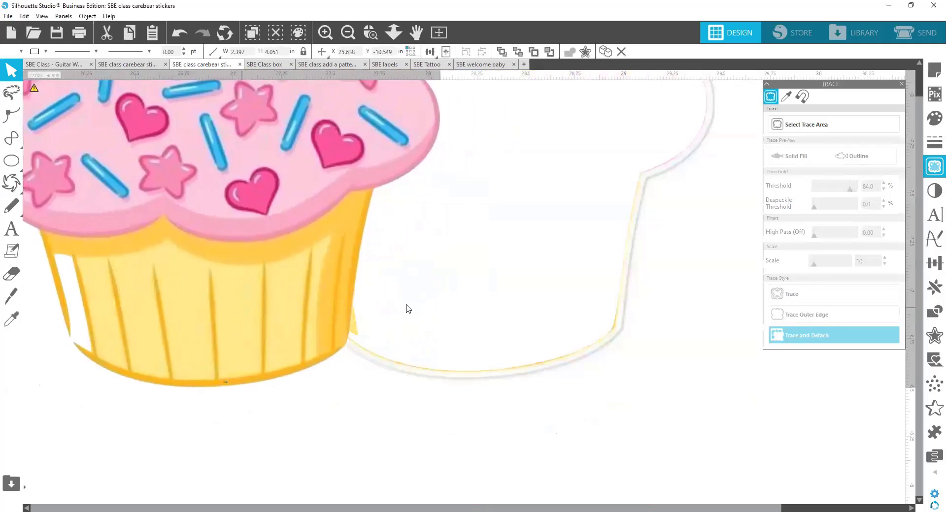
{"action": "left_click_drag", "start_coordinate": [407, 310], "coordinate": [675, 364]}
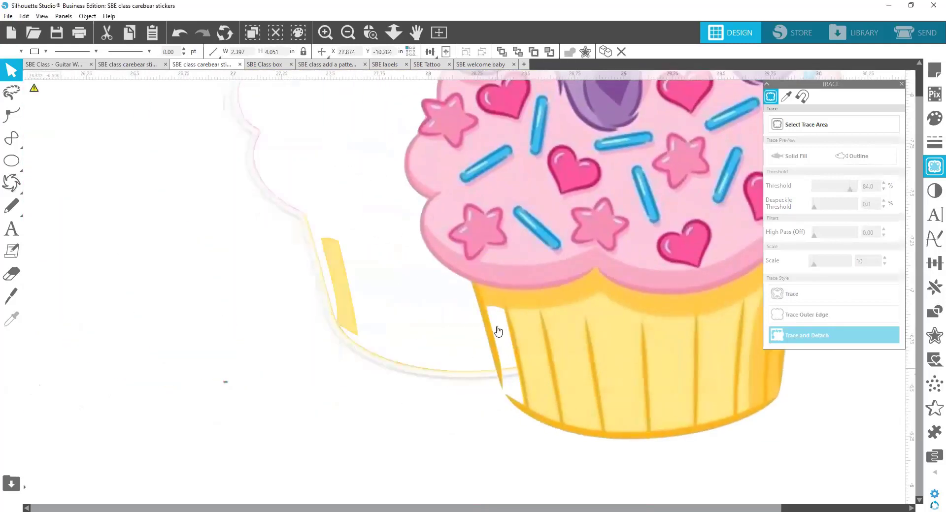
{"action": "left_click", "coordinate": [340, 318]}
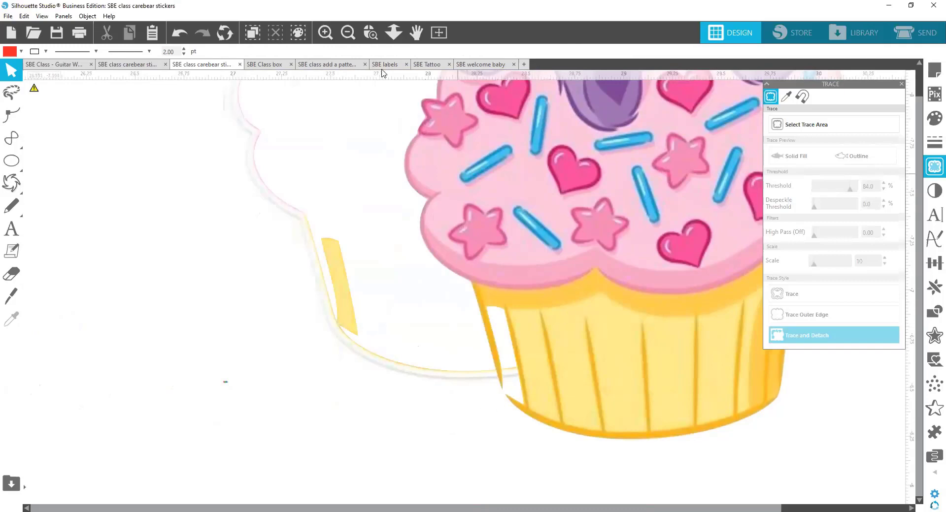
{"action": "left_click", "coordinate": [177, 35]}
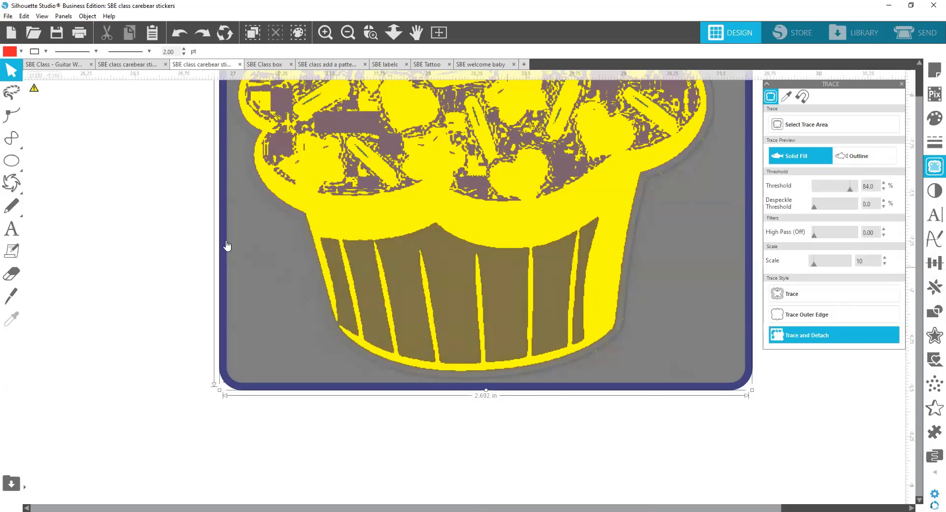
Draw a 2.00 pt polygon line along the cupcake wrapper's lower-left edge to close the gap in the trace outline.
{"action": "left_click", "coordinate": [12, 138]}
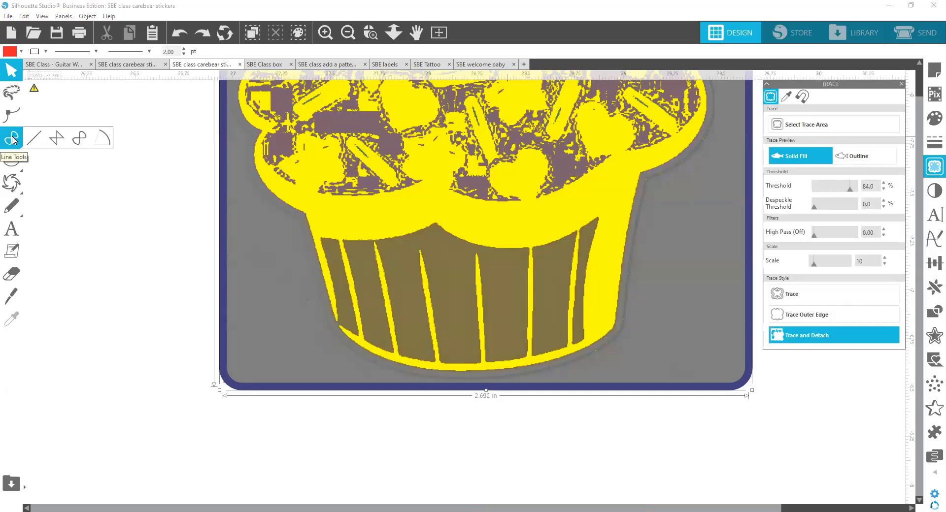
{"action": "left_click", "coordinate": [78, 142]}
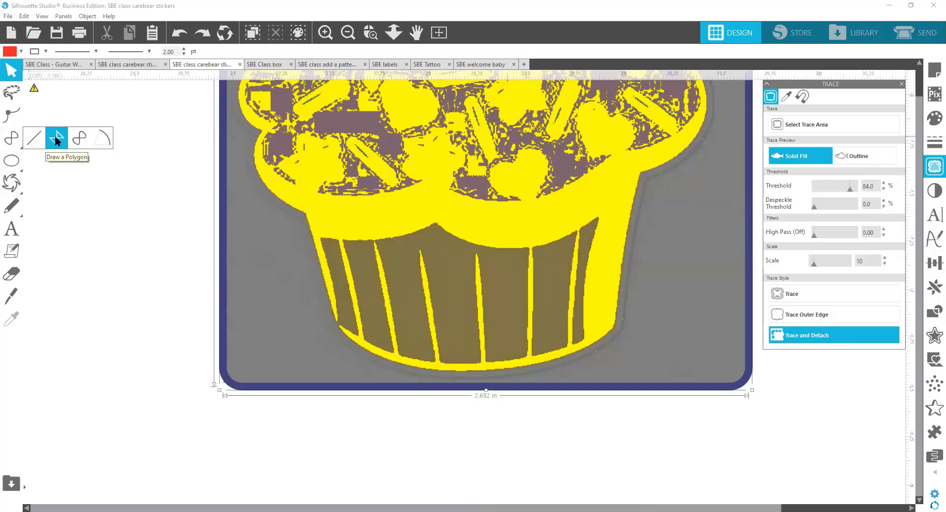
{"action": "left_click", "coordinate": [56, 141]}
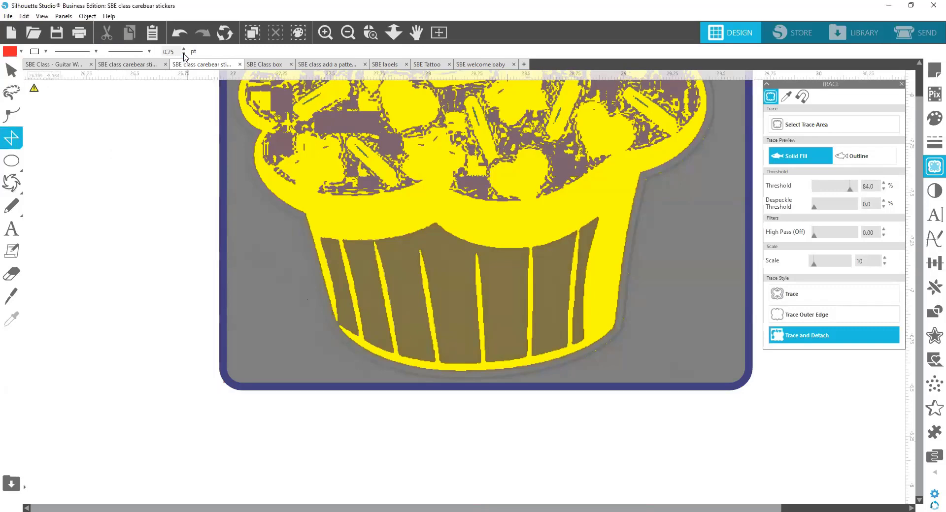
{"action": "left_click", "coordinate": [183, 54]}
{"action": "left_click", "coordinate": [14, 132]}
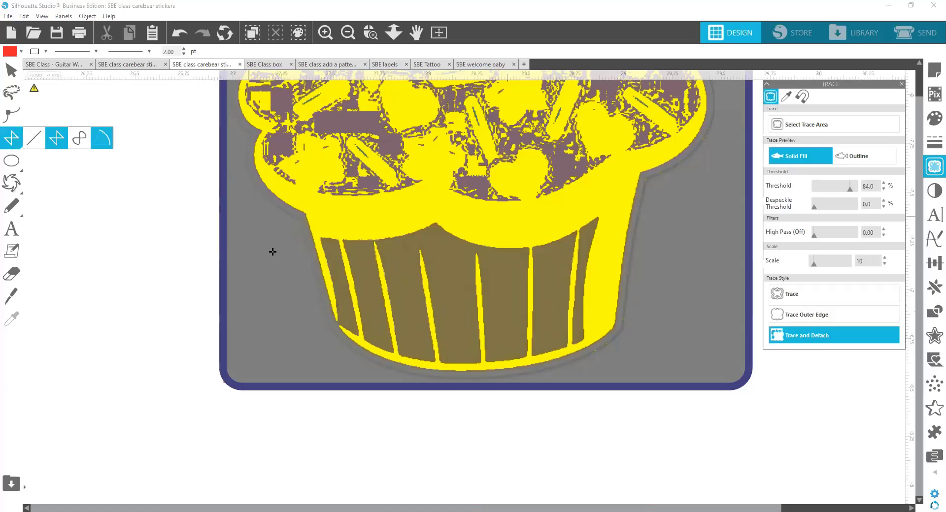
{"action": "left_click", "coordinate": [334, 303]}
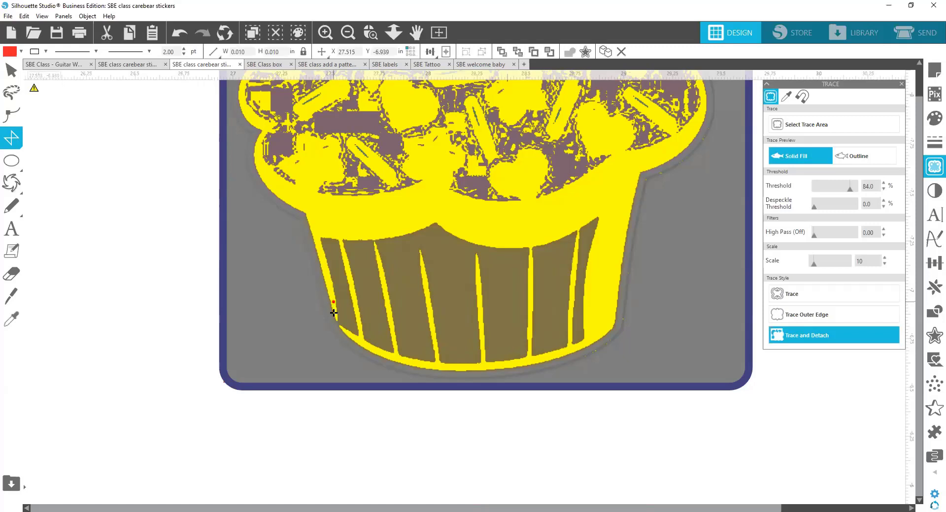
{"action": "left_click", "coordinate": [335, 318]}
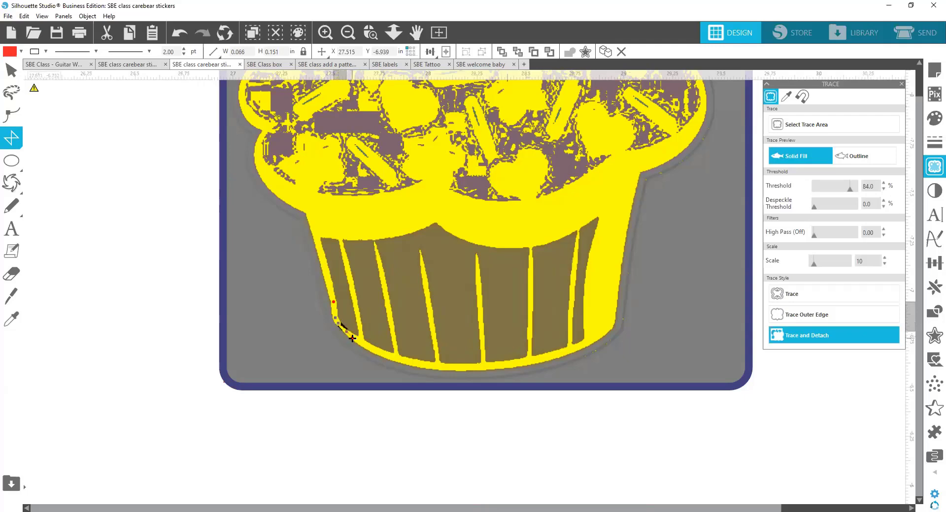
{"action": "double_click", "coordinate": [353, 338]}
{"action": "left_click", "coordinate": [500, 390]}
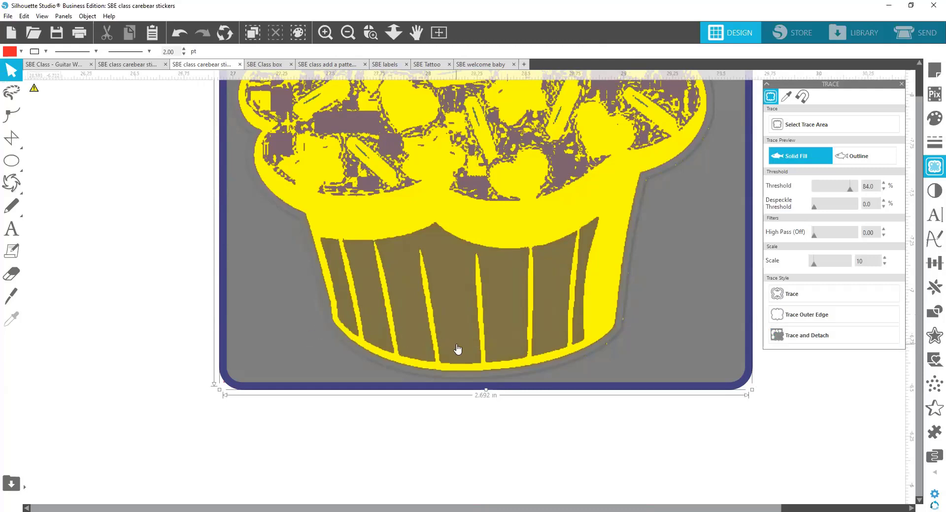
Set the trace threshold to 82% and trace and detach the cupcake bear.
{"action": "left_click", "coordinate": [856, 193]}
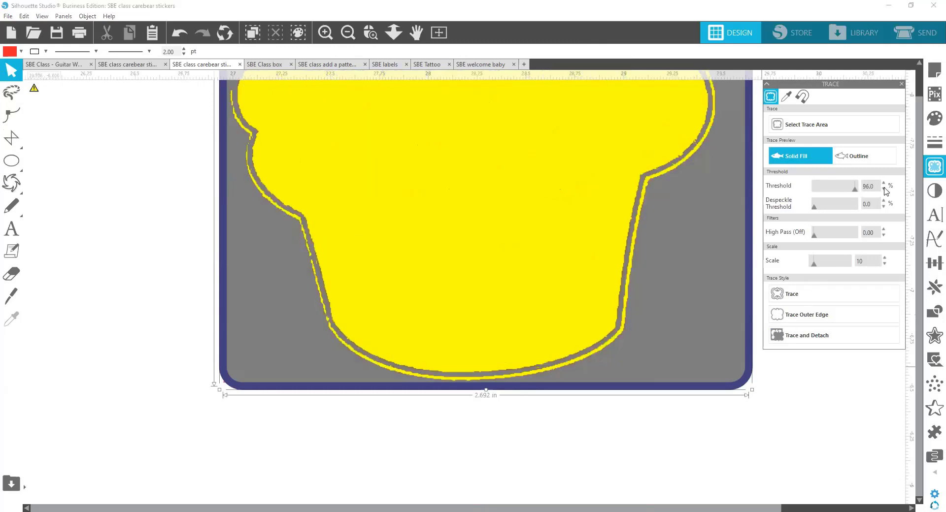
{"action": "left_click", "coordinate": [884, 190]}
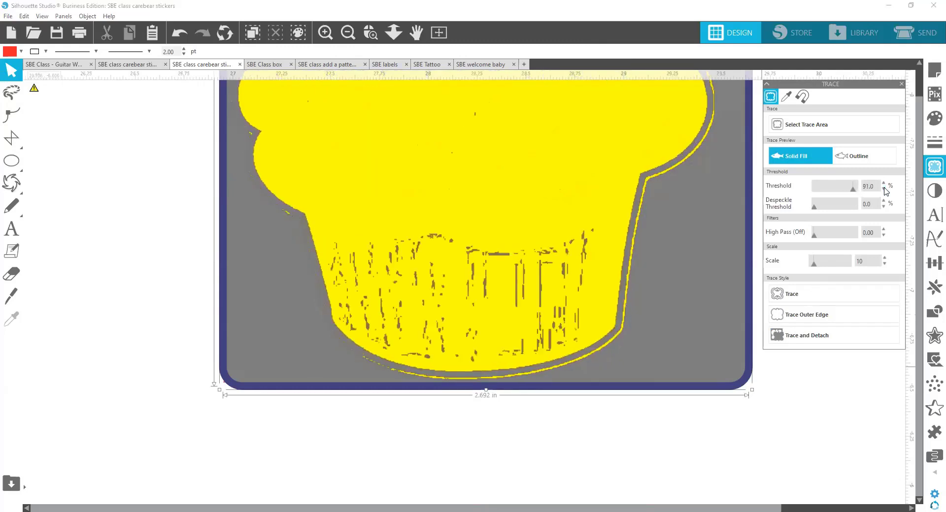
{"action": "left_click", "coordinate": [883, 191]}
{"action": "left_click", "coordinate": [884, 190]}
{"action": "left_click", "coordinate": [883, 190]}
{"action": "left_click", "coordinate": [883, 189]}
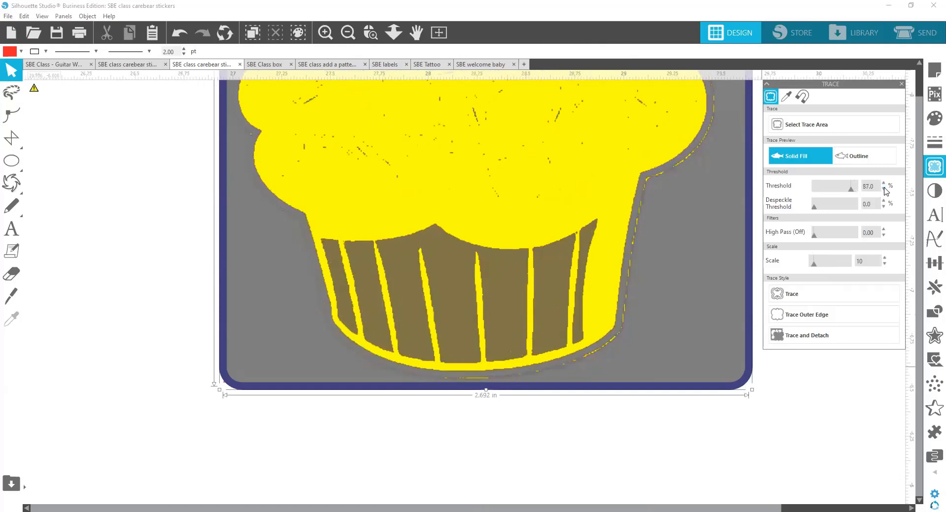
{"action": "left_click", "coordinate": [884, 189]}
{"action": "left_click", "coordinate": [884, 190]}
{"action": "left_click", "coordinate": [884, 189]}
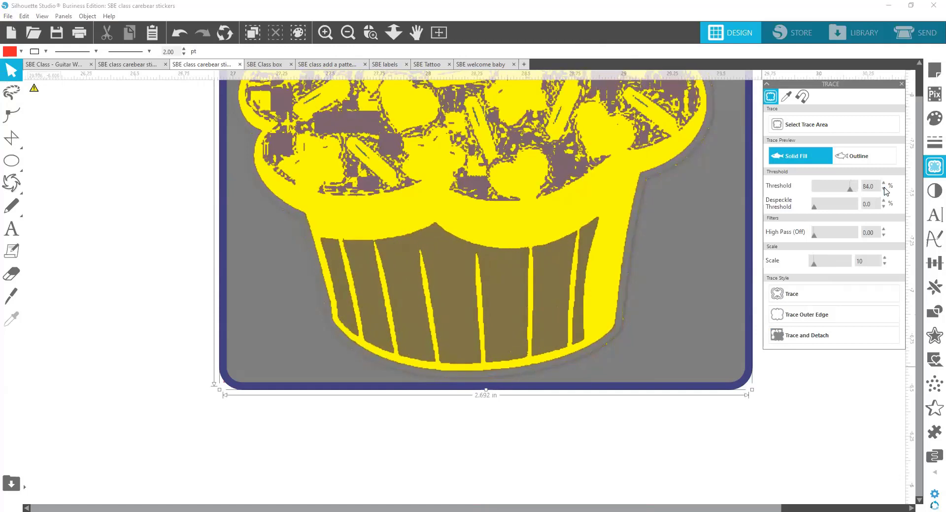
{"action": "left_click", "coordinate": [884, 190]}
{"action": "left_click", "coordinate": [884, 189]}
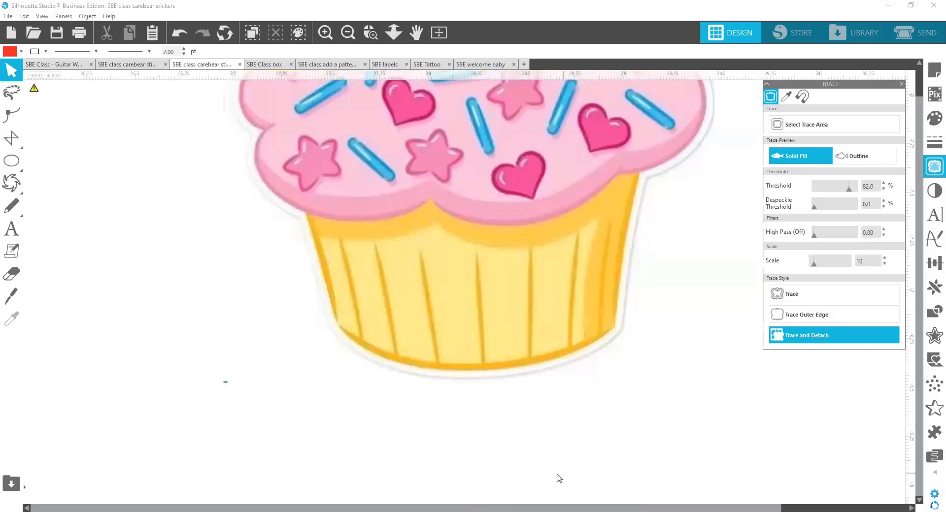
Move the detached cupcake bear off the leftover background outline into the empty space beside it.
{"action": "left_click", "coordinate": [347, 33]}
{"action": "left_click", "coordinate": [477, 253]}
{"action": "left_click_drag", "start_coordinate": [476, 253], "coordinate": [274, 301]}
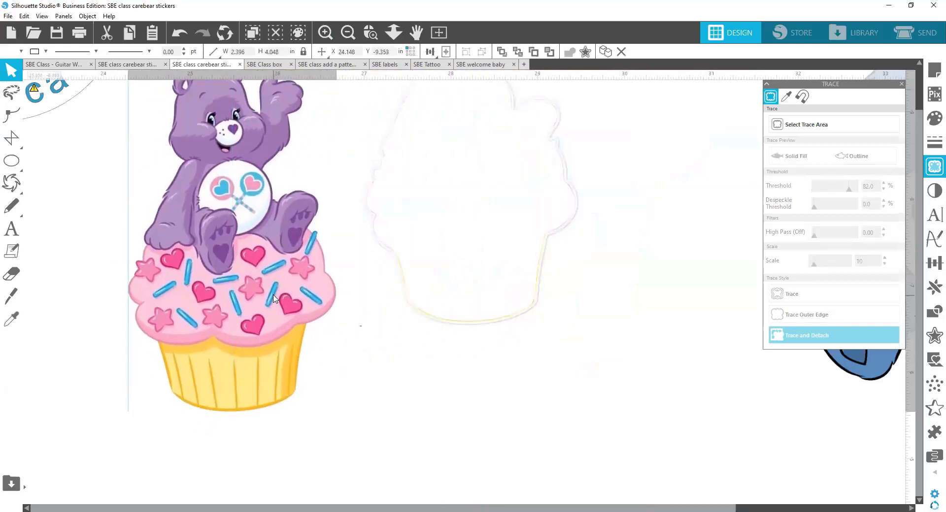
Delete the leftover background outline beside the detached cupcake bear.
{"action": "left_click", "coordinate": [171, 396]}
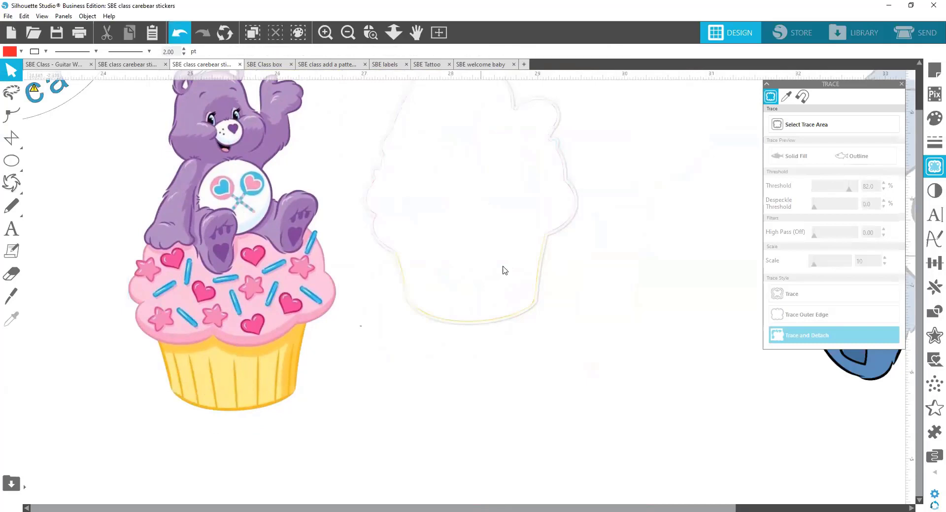
{"action": "left_click_drag", "start_coordinate": [534, 285], "coordinate": [580, 291]}
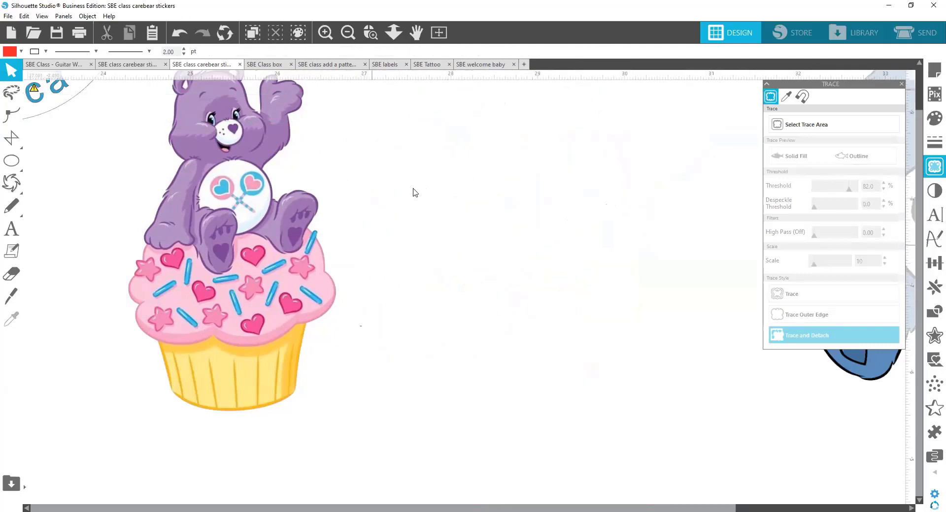
Place a spare copy of the cupcake bear over the teal bear and move the original into the open space below the pink sticker.
{"action": "left_click", "coordinate": [347, 33]}
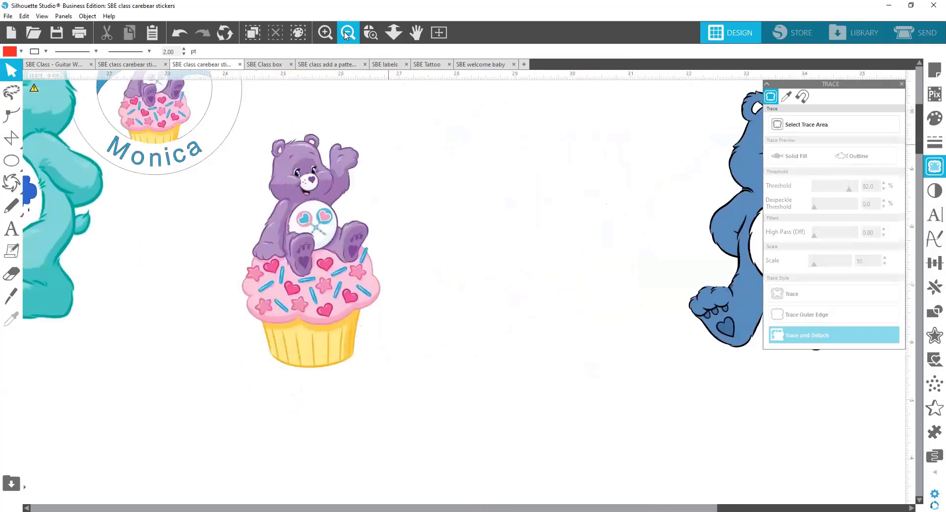
{"action": "left_click", "coordinate": [347, 32]}
{"action": "scroll", "coordinate": [470, 235], "scroll_direction": "down", "scroll_amount": 1}
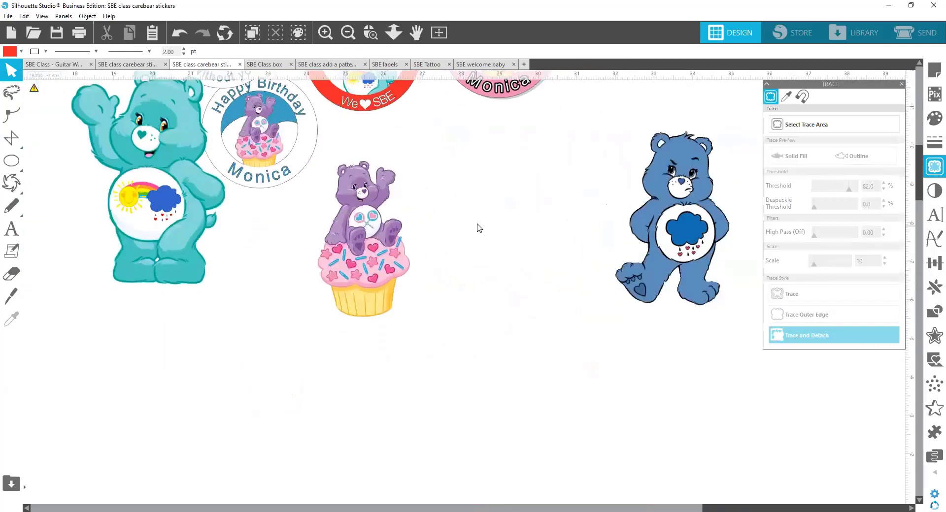
{"action": "scroll", "coordinate": [470, 235], "scroll_direction": "up", "scroll_amount": 3}
{"action": "left_click_drag", "start_coordinate": [523, 114], "coordinate": [518, 183]}
{"action": "left_click_drag", "start_coordinate": [397, 310], "coordinate": [176, 341]}
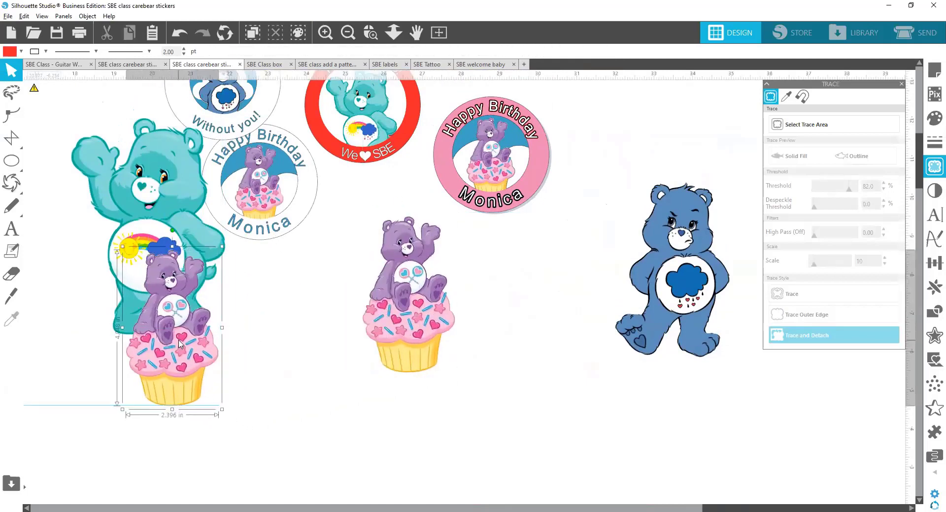
{"action": "left_click_drag", "start_coordinate": [410, 339], "coordinate": [444, 355]}
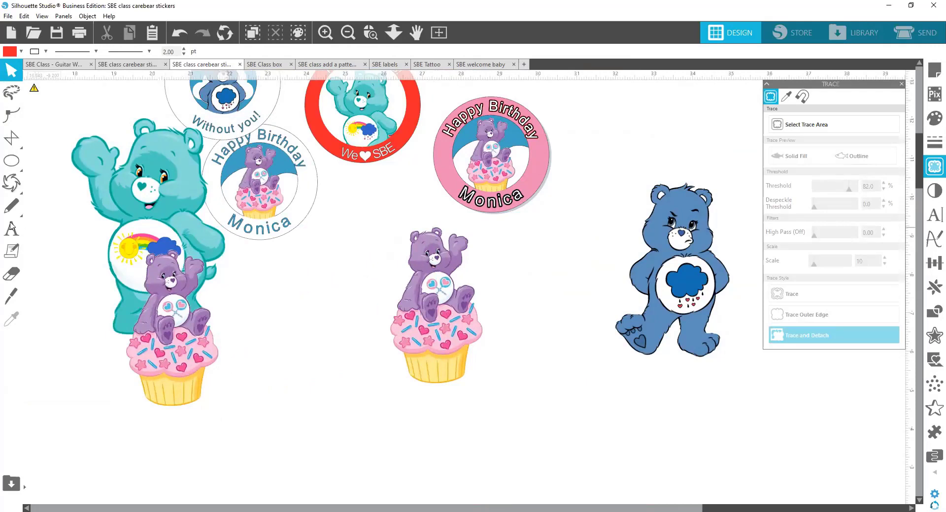
{"action": "left_click", "coordinate": [12, 160]}
{"action": "mouse_move", "coordinate": [368, 220]}
{"action": "left_mouse_down"}
{"action": "mouse_move", "coordinate": [449, 283]}
{"action": "mouse_move", "coordinate": [521, 381]}
{"action": "mouse_move", "coordinate": [511, 374]}
{"action": "left_mouse_up"}
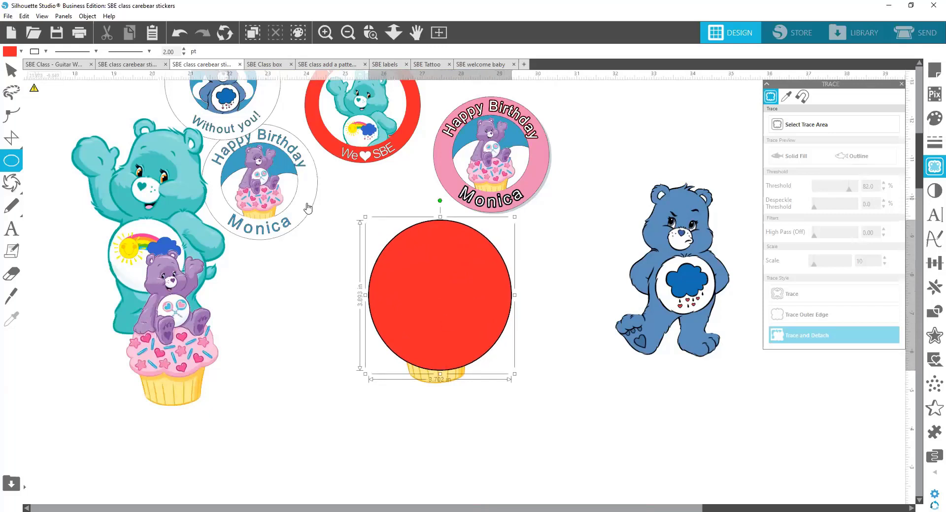
{"action": "key", "text": "Escape"}
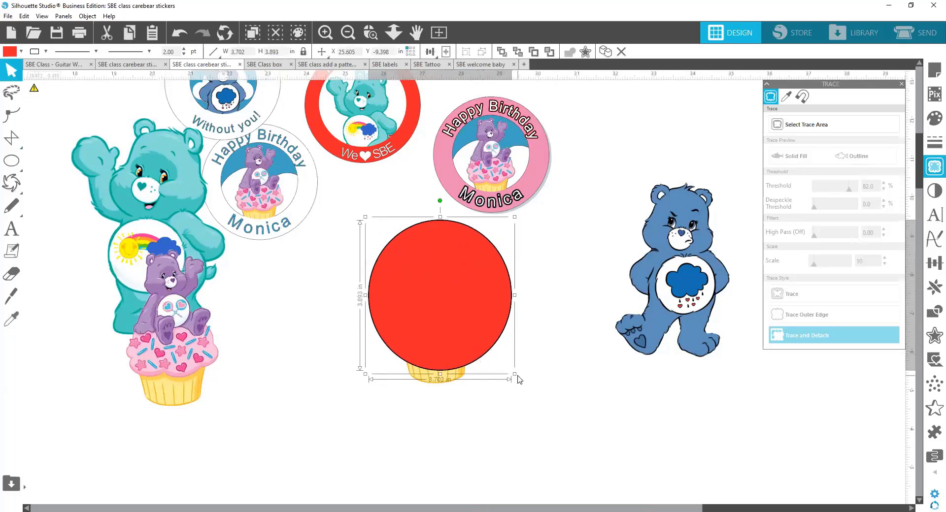
{"action": "left_click_drag", "start_coordinate": [516, 375], "coordinate": [535, 352]}
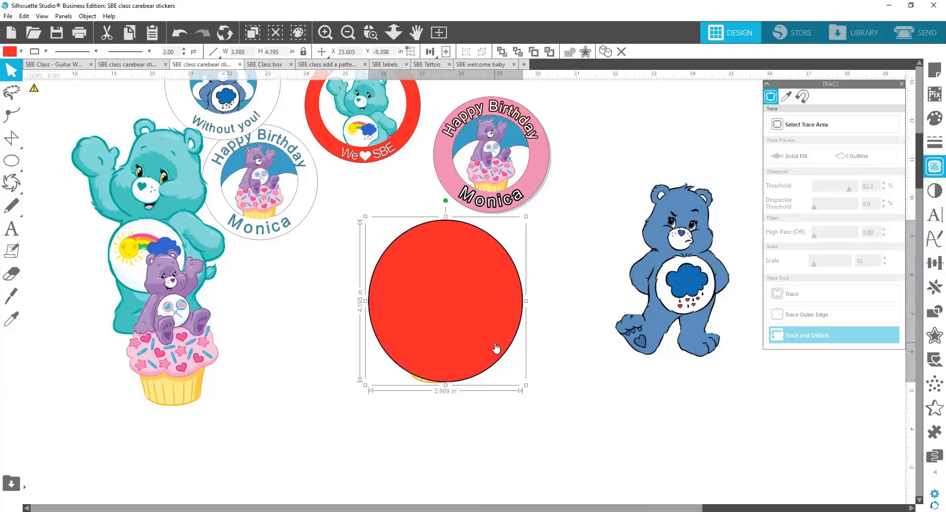
{"action": "key", "text": "Delete"}
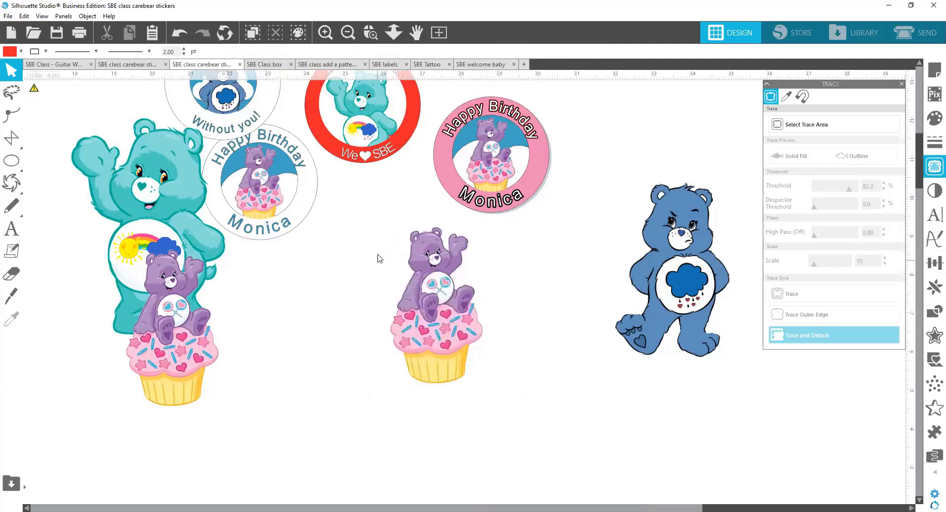
Set the fill colour for new shapes to green.
{"action": "left_click", "coordinate": [20, 51]}
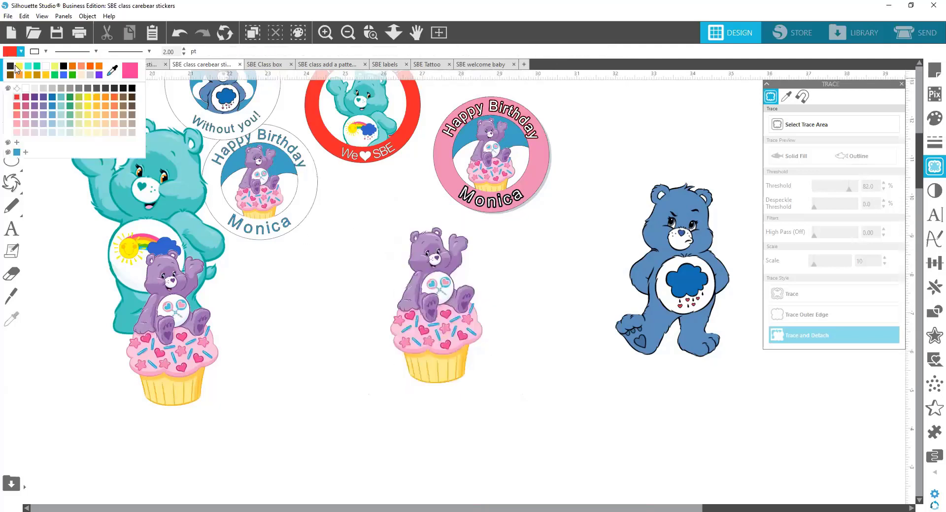
{"action": "left_click", "coordinate": [72, 75]}
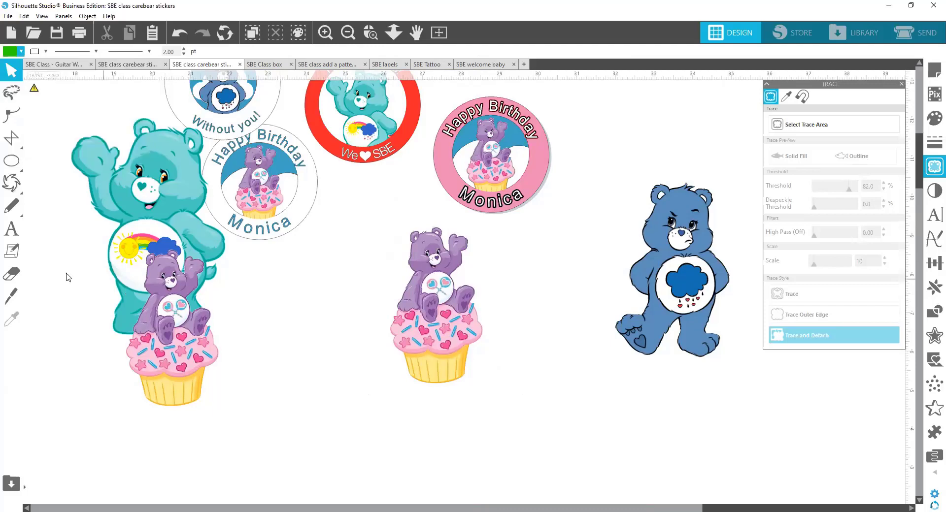
{"action": "left_click", "coordinate": [11, 161]}
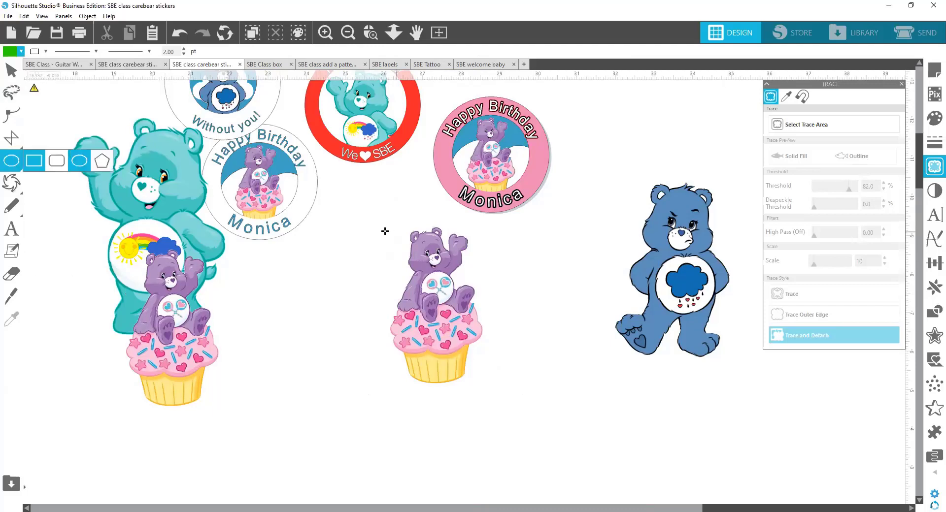
{"action": "left_click_drag", "start_coordinate": [302, 242], "coordinate": [366, 260]}
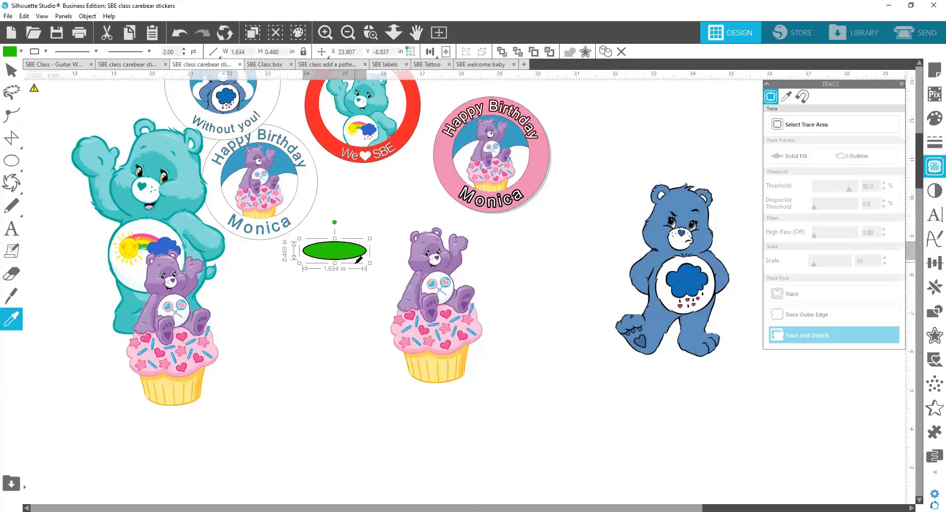
{"action": "key", "text": "Delete"}
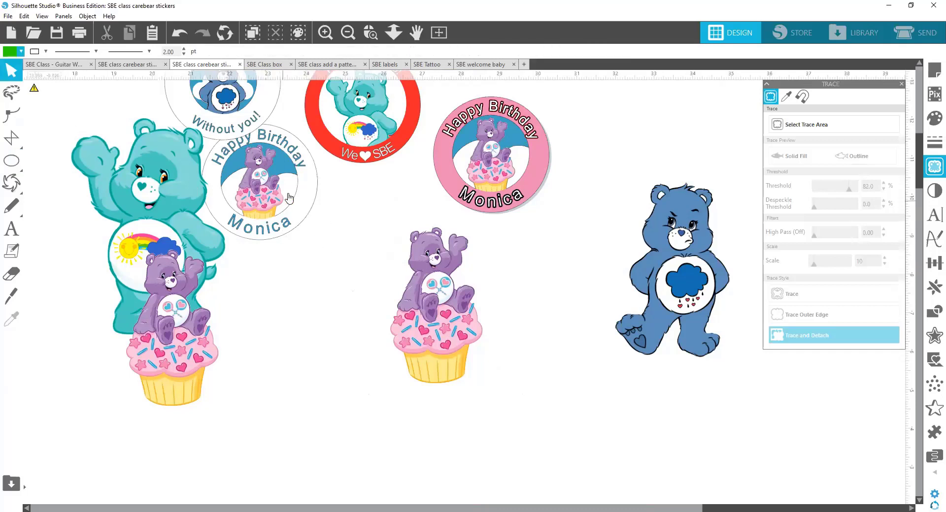
Draw a green circle about 4.11 in wide over the cupcake bear, align it around the bear and send it to the back.
{"action": "left_click", "coordinate": [20, 157]}
{"action": "left_click_drag", "start_coordinate": [365, 214], "coordinate": [515, 369]}
{"action": "key", "text": "v"}
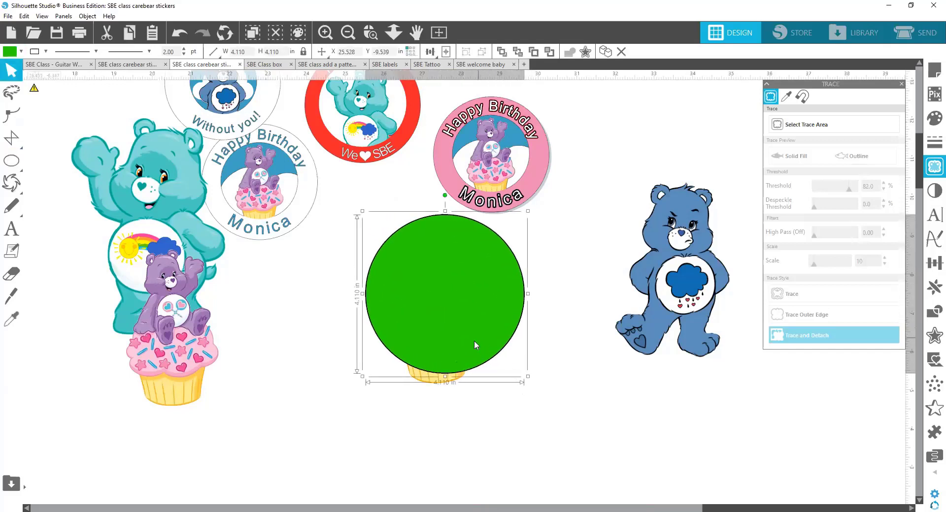
{"action": "left_click_drag", "start_coordinate": [474, 341], "coordinate": [470, 339]}
{"action": "right_click", "coordinate": [469, 339]}
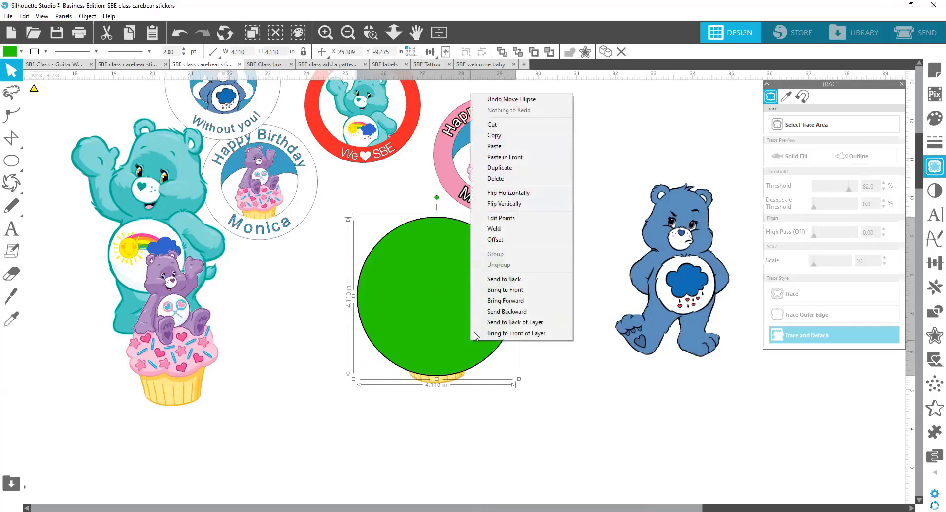
{"action": "left_click", "coordinate": [516, 280]}
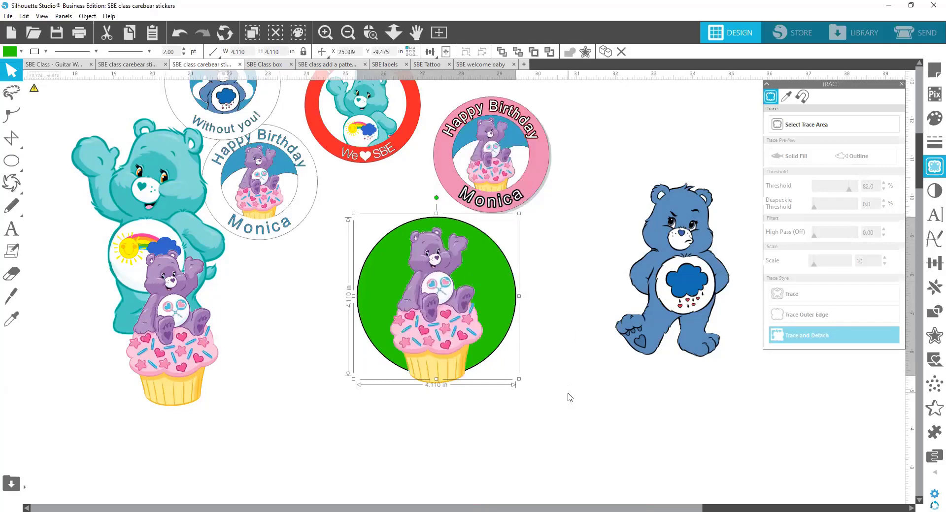
Tilt the cupcake bear slightly on the green circle.
{"action": "left_click", "coordinate": [532, 305]}
{"action": "left_click", "coordinate": [456, 316]}
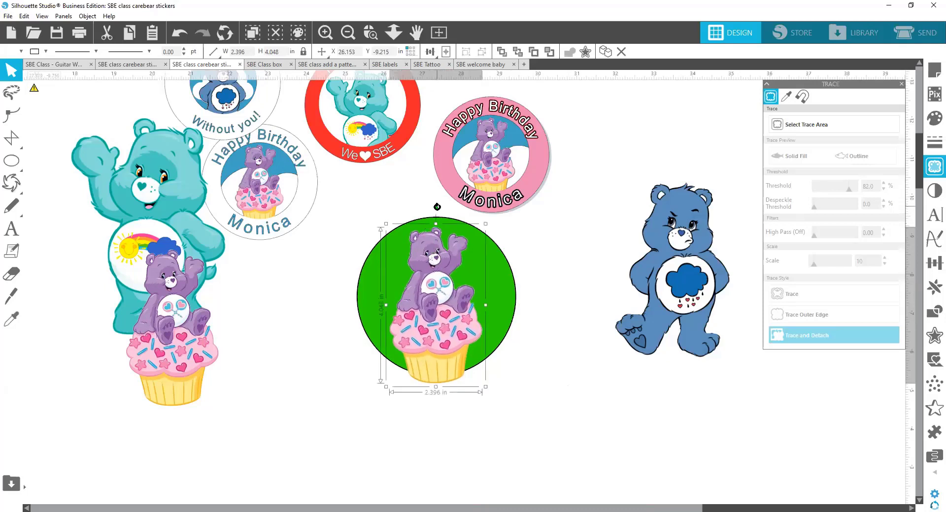
{"action": "left_click", "coordinate": [595, 391]}
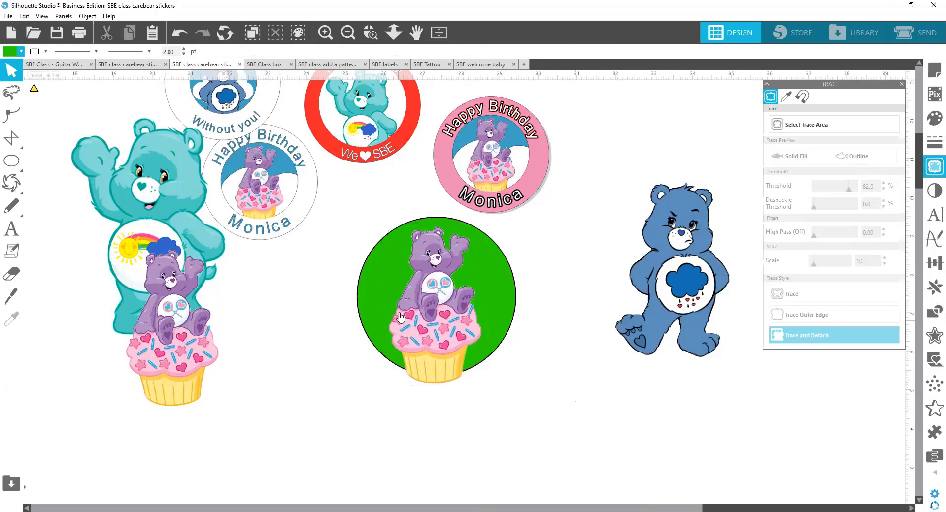
Place a spare copy of the green circle over the cupcake bear copy beside the teal bear.
{"action": "left_click", "coordinate": [386, 292]}
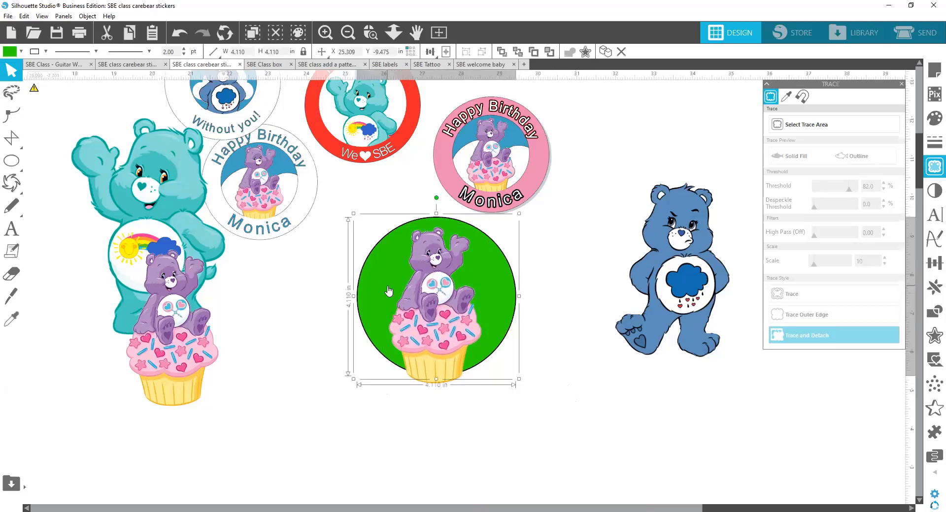
{"action": "left_click_drag", "start_coordinate": [388, 291], "coordinate": [174, 342]}
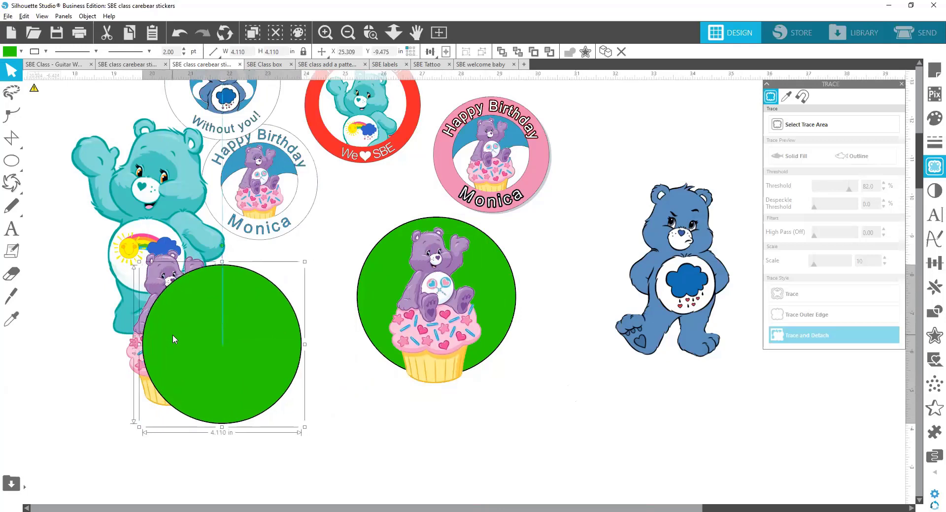
{"action": "left_click", "coordinate": [537, 442]}
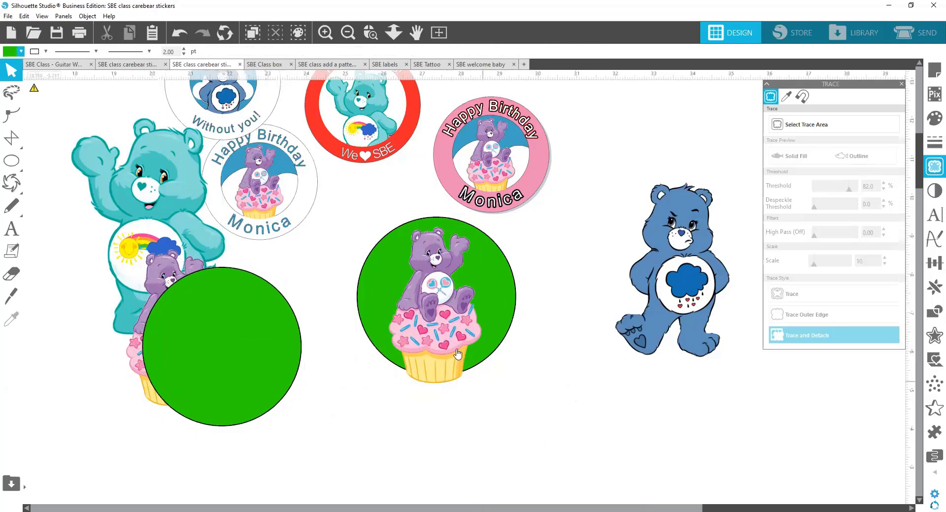
Nudge the cupcake bear, divide it together with the green circle, and move the cut-off wrapper bottom below the blue bear.
{"action": "left_click_drag", "start_coordinate": [447, 338], "coordinate": [446, 339]}
{"action": "left_click", "coordinate": [515, 413]}
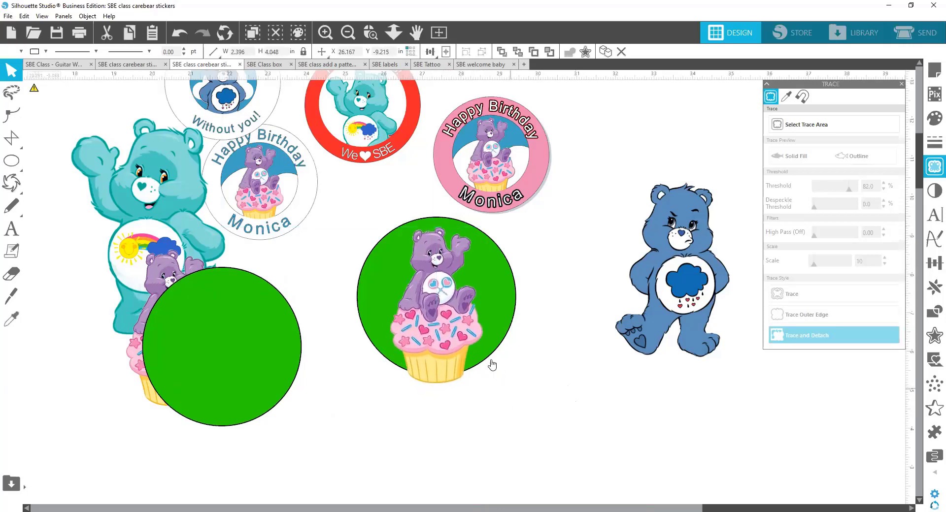
{"action": "left_click", "coordinate": [451, 332]}
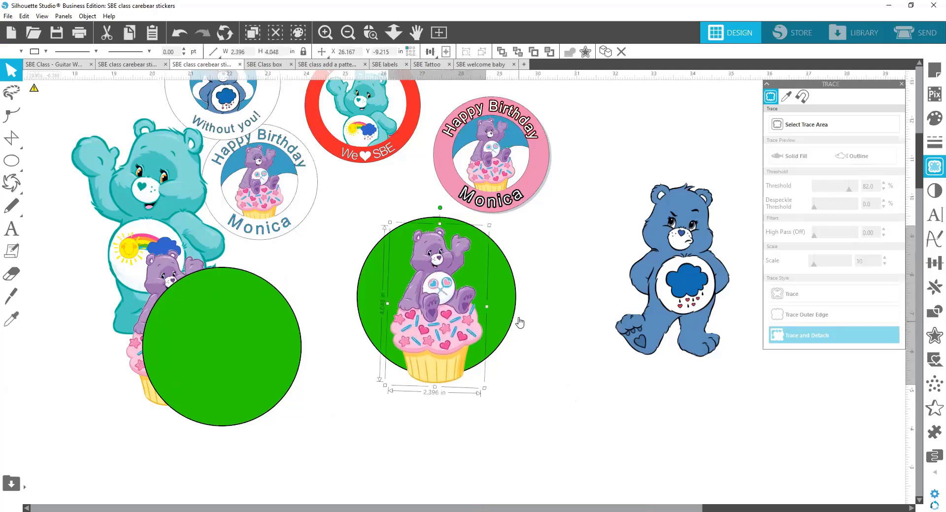
{"action": "left_click", "coordinate": [504, 309], "text": "shift"}
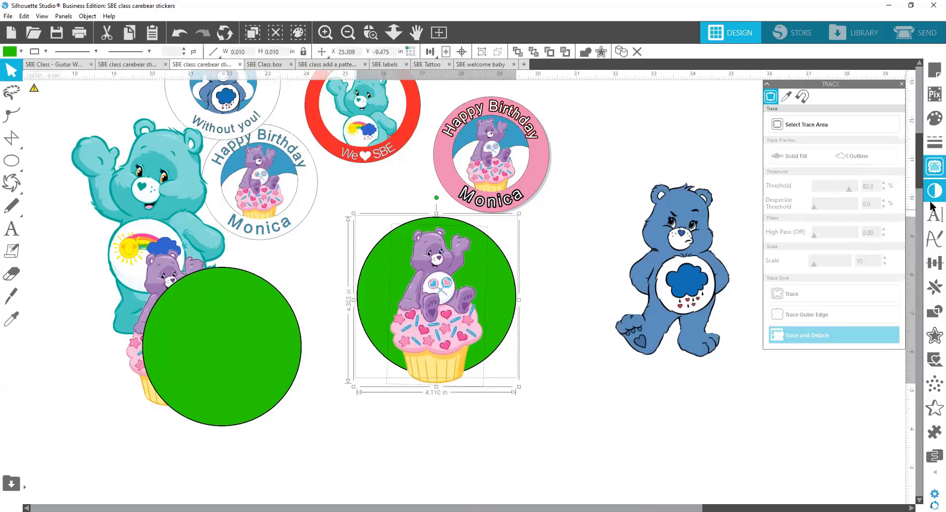
{"action": "left_click", "coordinate": [931, 312]}
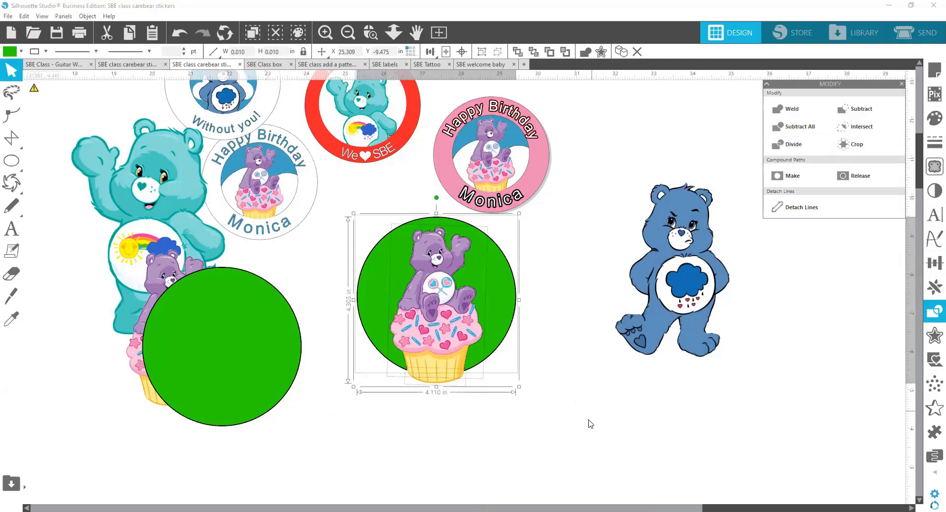
{"action": "left_click", "coordinate": [456, 395]}
{"action": "left_click_drag", "start_coordinate": [435, 385], "coordinate": [724, 452]}
{"action": "left_click", "coordinate": [450, 319]}
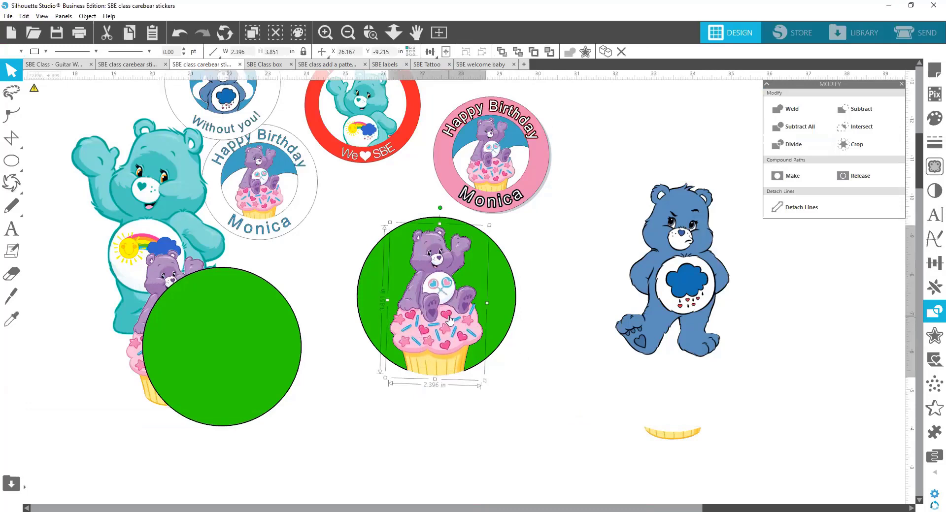
{"action": "left_click_drag", "start_coordinate": [449, 319], "coordinate": [482, 331]}
{"action": "key", "text": "ctrl+z"}
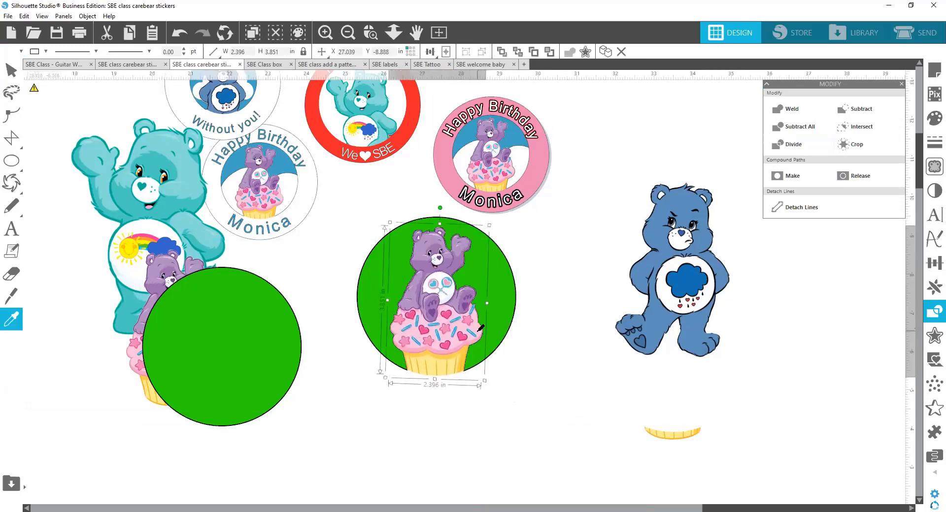
{"action": "key", "text": "v"}
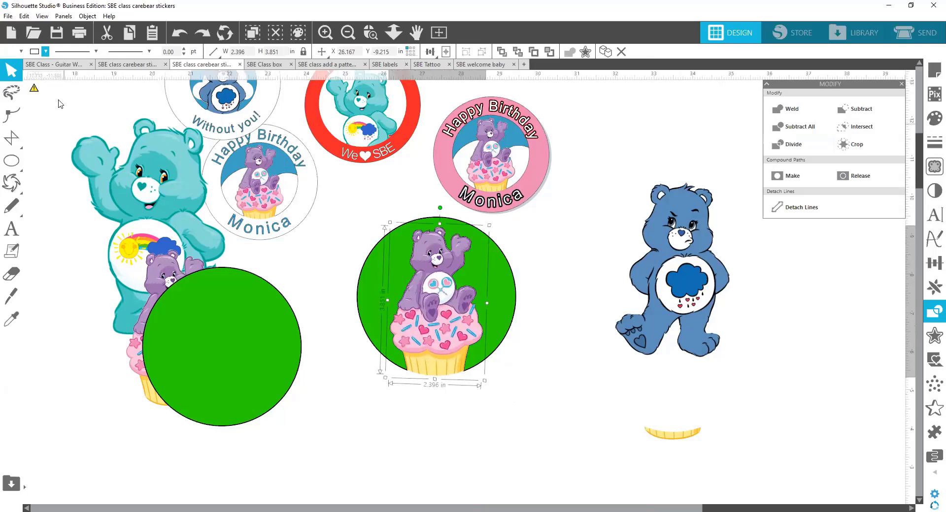
Set the line colour of the trimmed cupcake bear and the green circle behind it to transparent.
{"action": "left_click", "coordinate": [35, 52]}
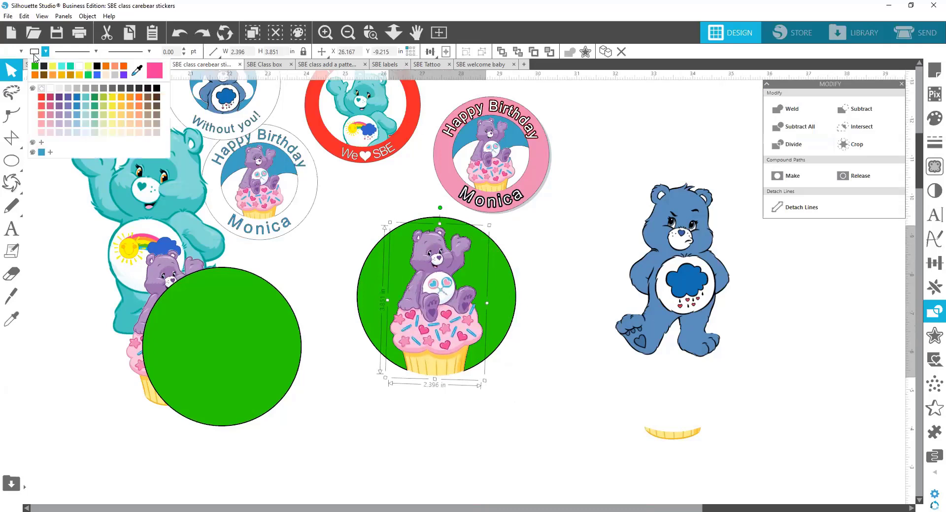
{"action": "left_click", "coordinate": [42, 90]}
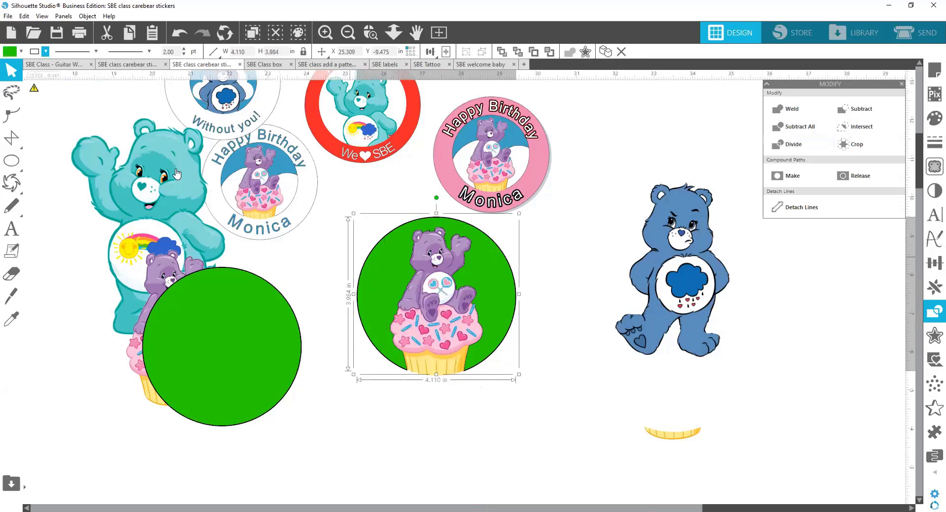
{"action": "left_click", "coordinate": [35, 52]}
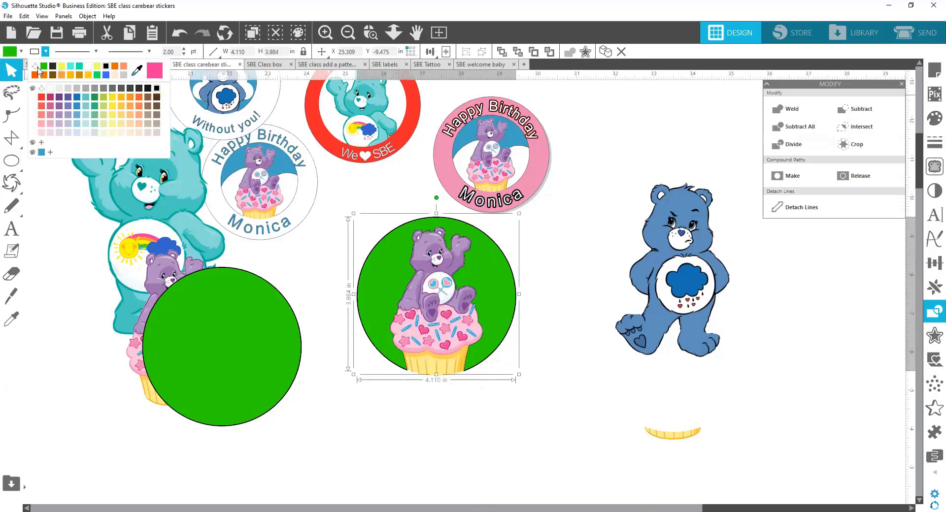
{"action": "left_click", "coordinate": [38, 68]}
{"action": "left_click", "coordinate": [587, 272]}
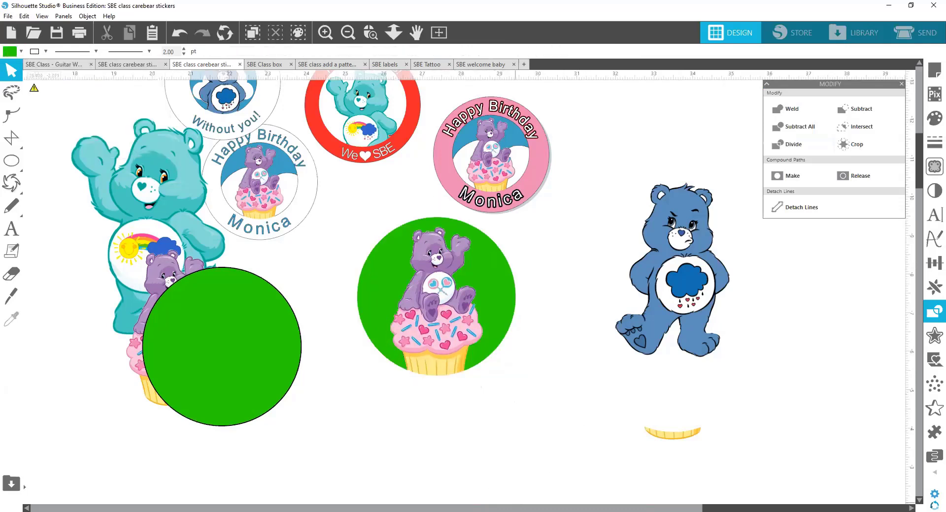
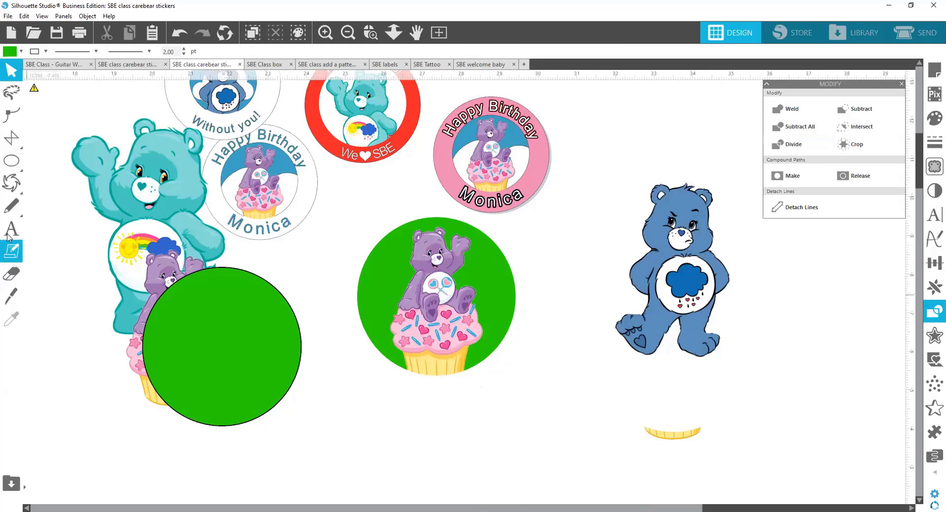
Draw a closed, wavy cloud-like curve shape about 3.48 in wide and 2.13 in high in the empty space above the blue bear.
{"action": "mouse_move", "coordinate": [11, 189]}
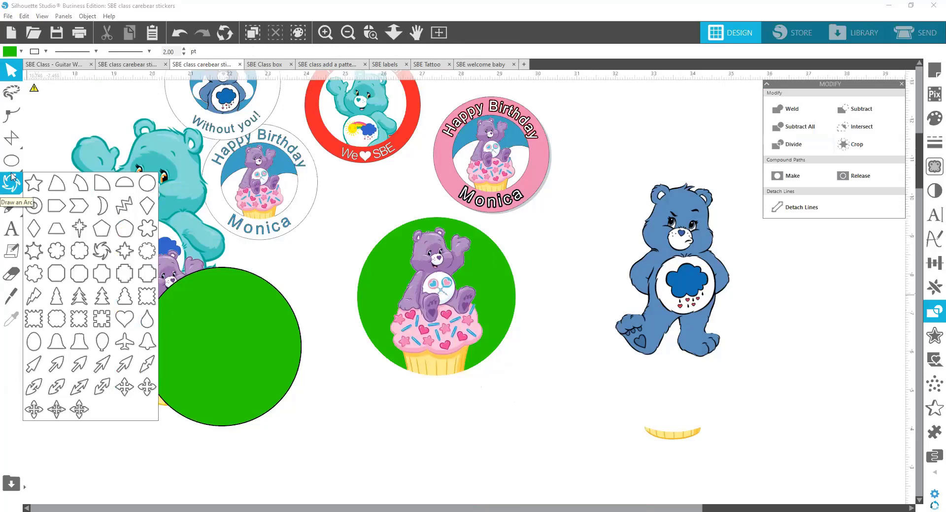
{"action": "left_click", "coordinate": [12, 136]}
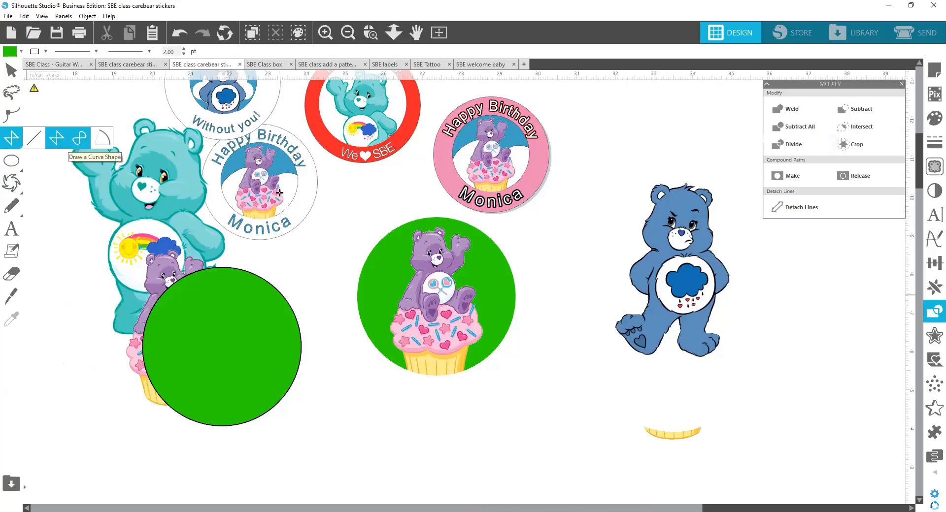
{"action": "left_click", "coordinate": [79, 138]}
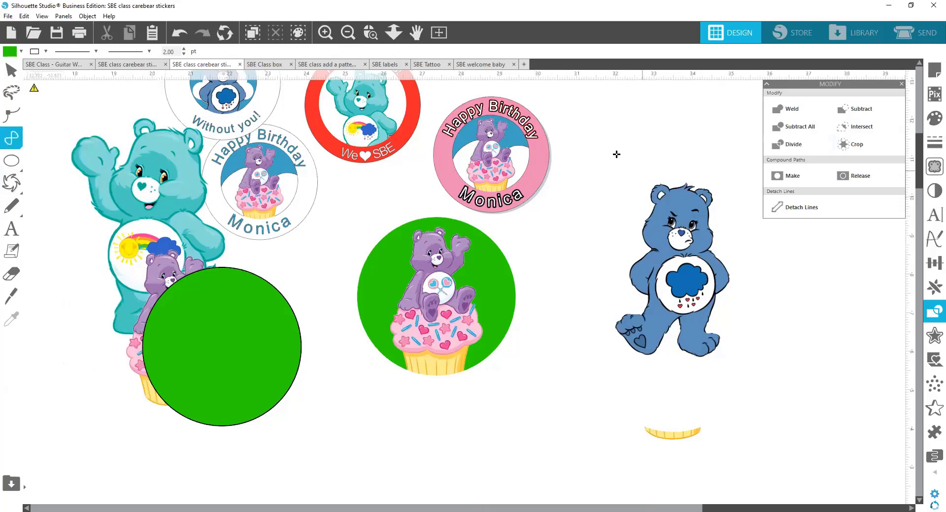
{"action": "left_click", "coordinate": [589, 126]}
{"action": "left_click", "coordinate": [603, 111]}
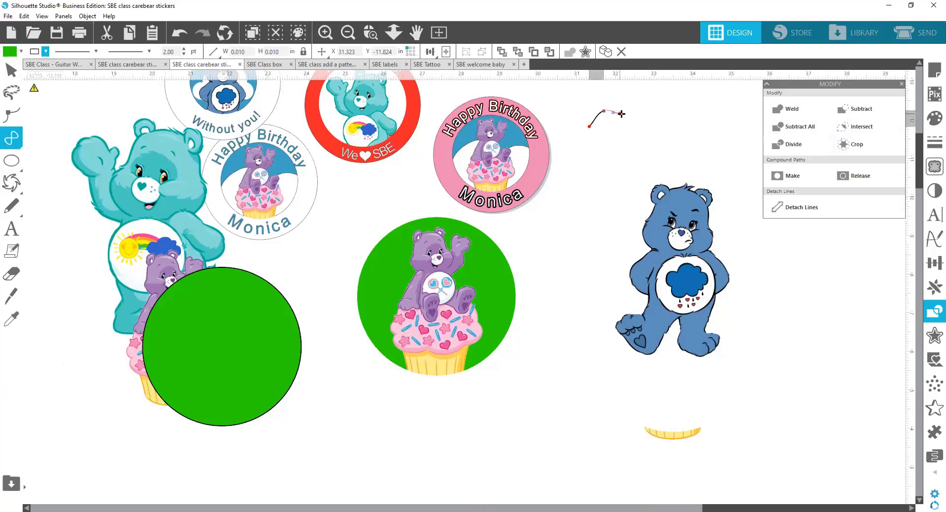
{"action": "left_click", "coordinate": [628, 118]}
{"action": "left_click", "coordinate": [649, 111]}
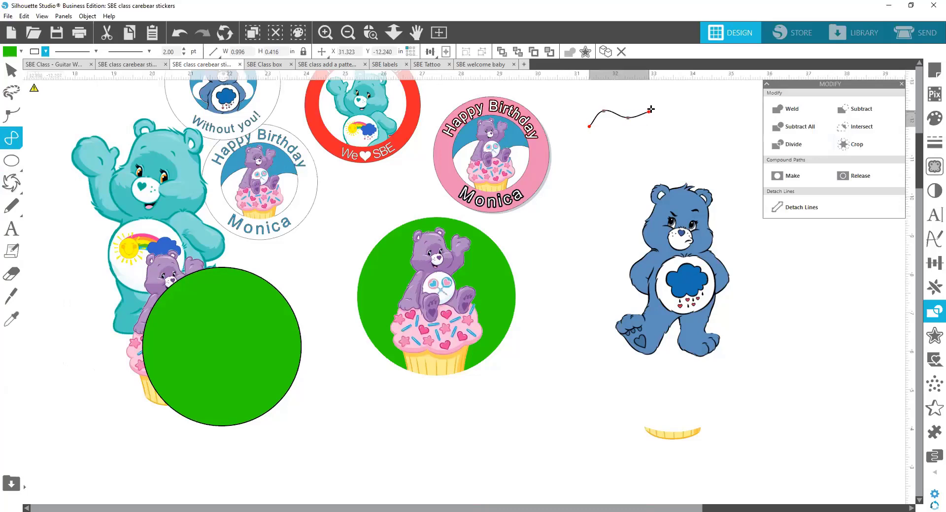
{"action": "left_click", "coordinate": [664, 103]}
{"action": "left_click", "coordinate": [685, 105]}
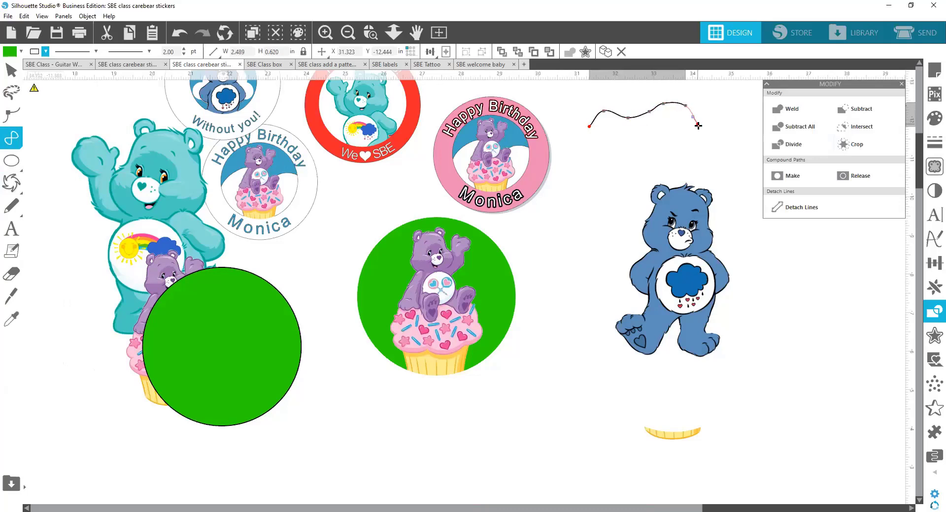
{"action": "left_click", "coordinate": [700, 126]}
{"action": "left_click", "coordinate": [691, 148]}
{"action": "left_click", "coordinate": [672, 152]}
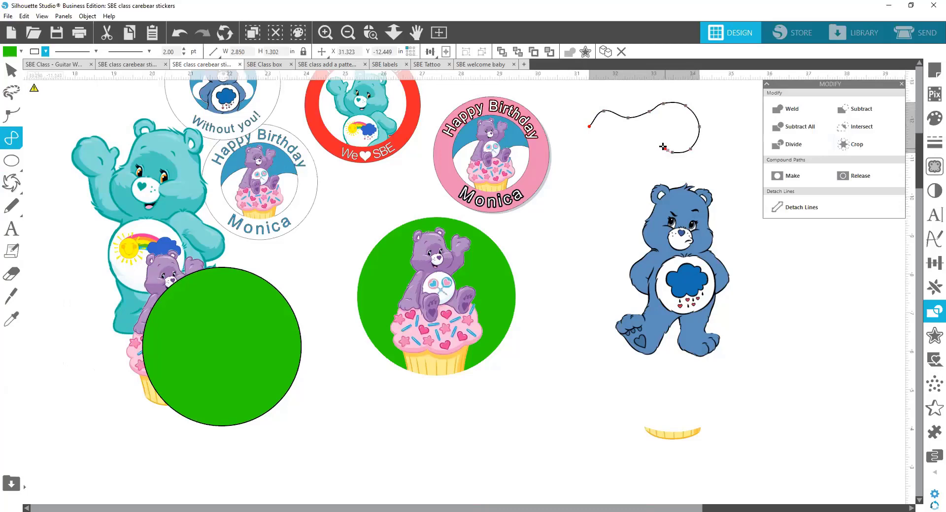
{"action": "left_click", "coordinate": [652, 152]}
{"action": "left_click", "coordinate": [636, 181]}
{"action": "left_click", "coordinate": [620, 183]}
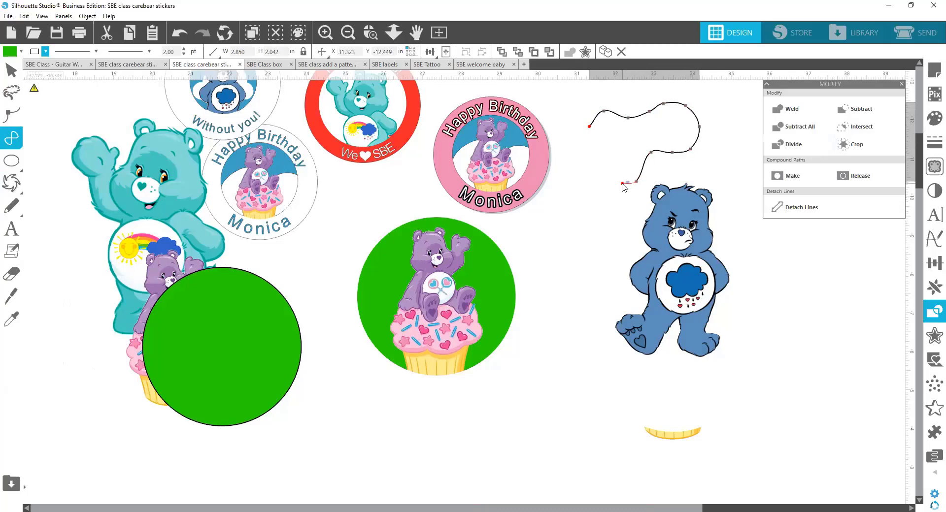
{"action": "left_click", "coordinate": [597, 163]}
{"action": "left_click", "coordinate": [583, 158]}
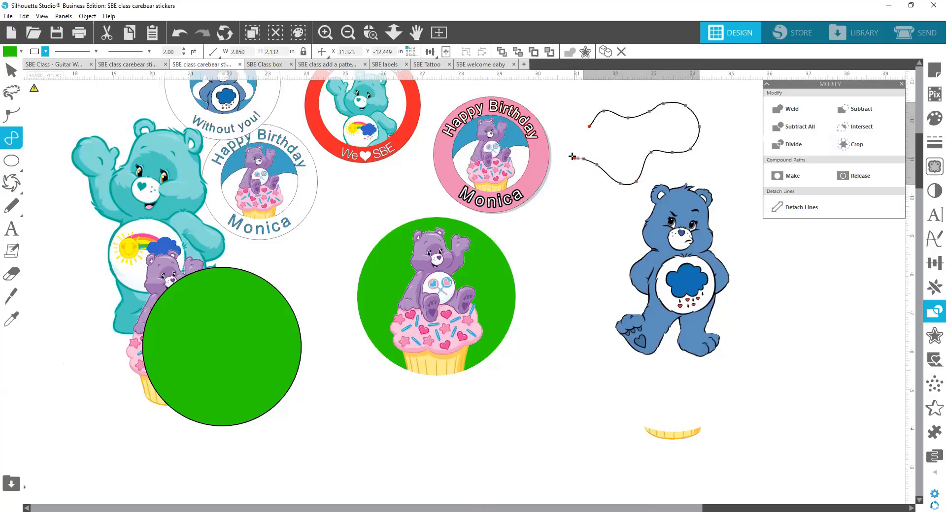
{"action": "left_click", "coordinate": [570, 153]}
{"action": "left_click", "coordinate": [565, 133]}
{"action": "left_click", "coordinate": [588, 126]}
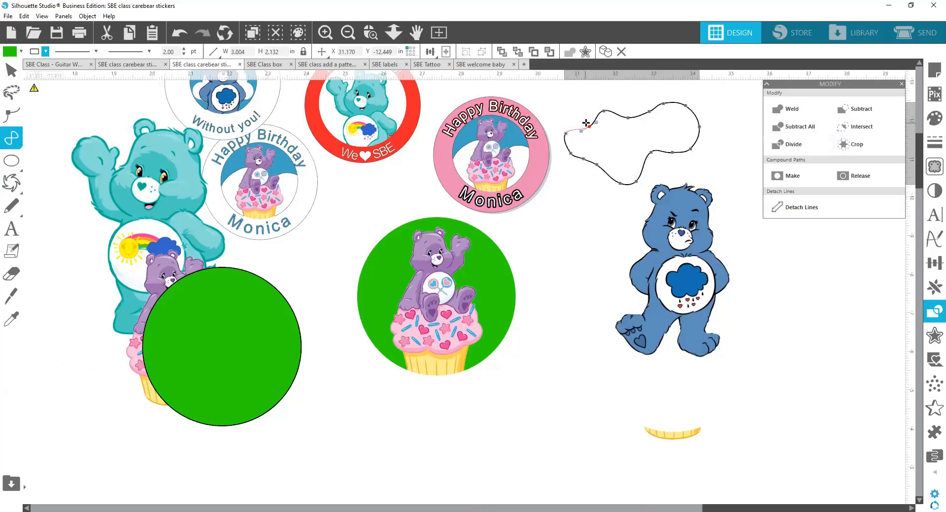
{"action": "left_click_drag", "start_coordinate": [577, 122], "coordinate": [588, 128]}
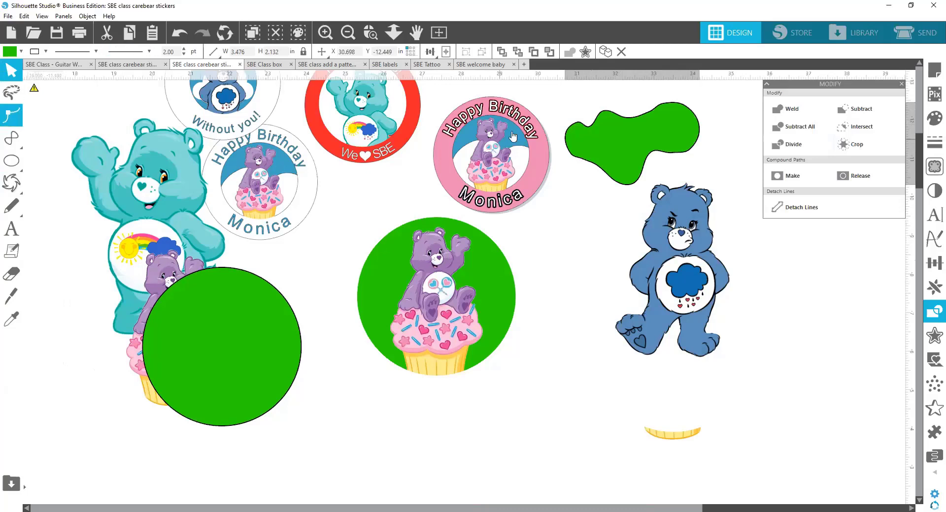
Edit the cloud shape's points to reshape its lower edge and smooth its outline.
{"action": "double_click", "coordinate": [587, 167]}
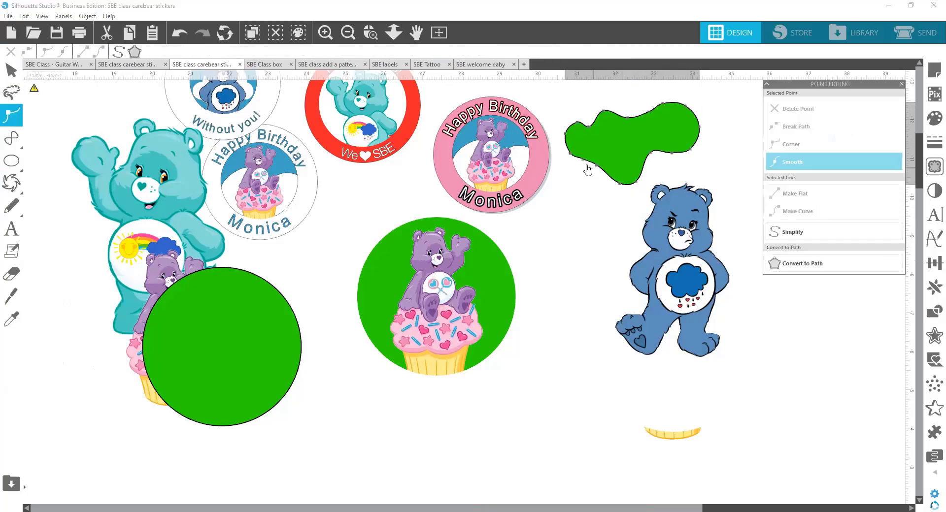
{"action": "left_click_drag", "start_coordinate": [599, 169], "coordinate": [593, 176]}
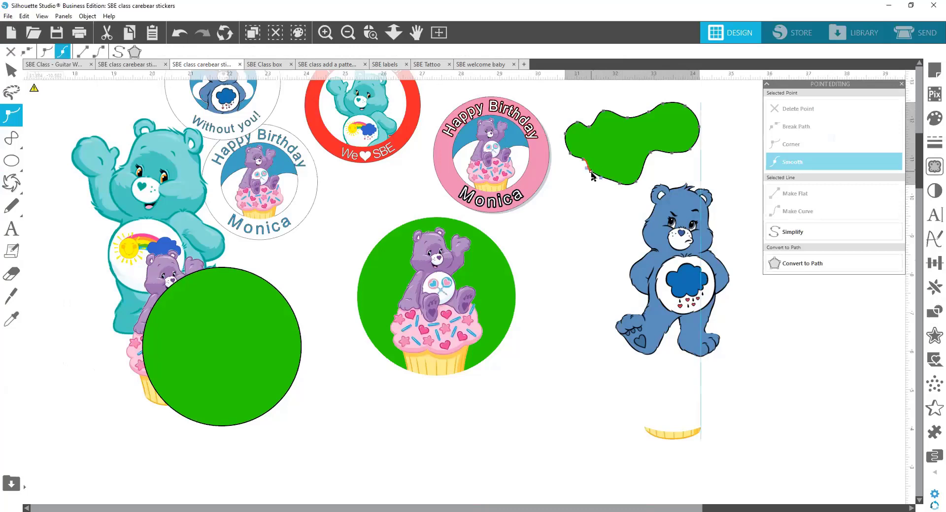
{"action": "left_click", "coordinate": [587, 120]}
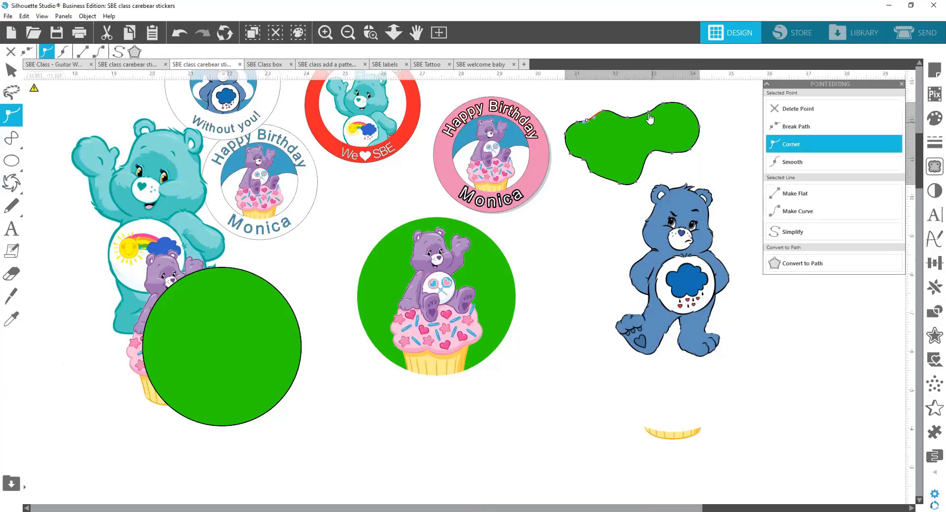
{"action": "mouse_move", "coordinate": [653, 154]}
{"action": "left_mouse_down"}
{"action": "mouse_move", "coordinate": [660, 163]}
{"action": "mouse_move", "coordinate": [659, 154]}
{"action": "left_mouse_up"}
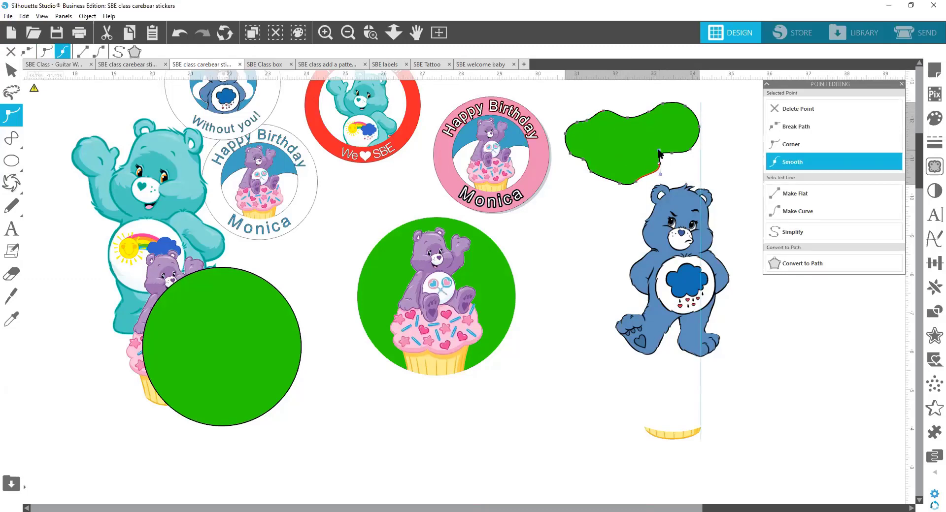
{"action": "left_click", "coordinate": [728, 142]}
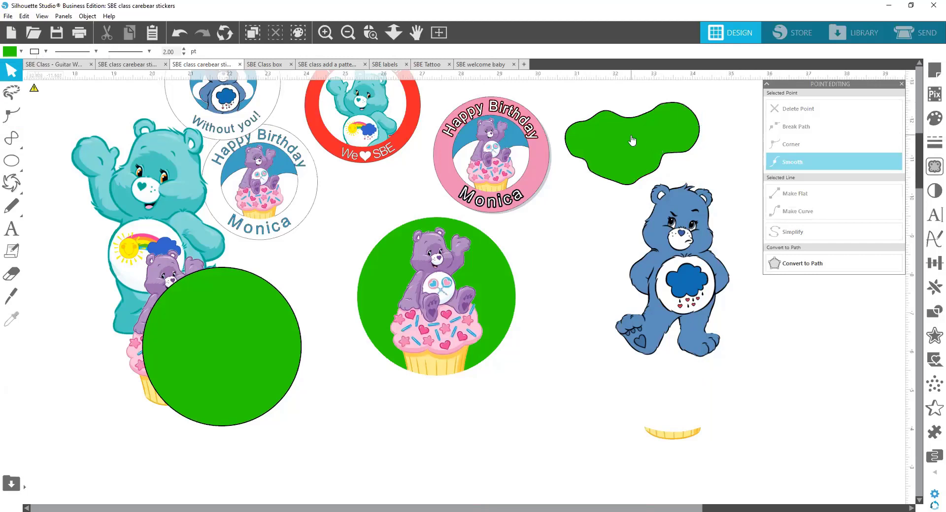
Fill the cloud shape with white and place it over the cupcake bear on the green circle.
{"action": "left_click", "coordinate": [591, 149]}
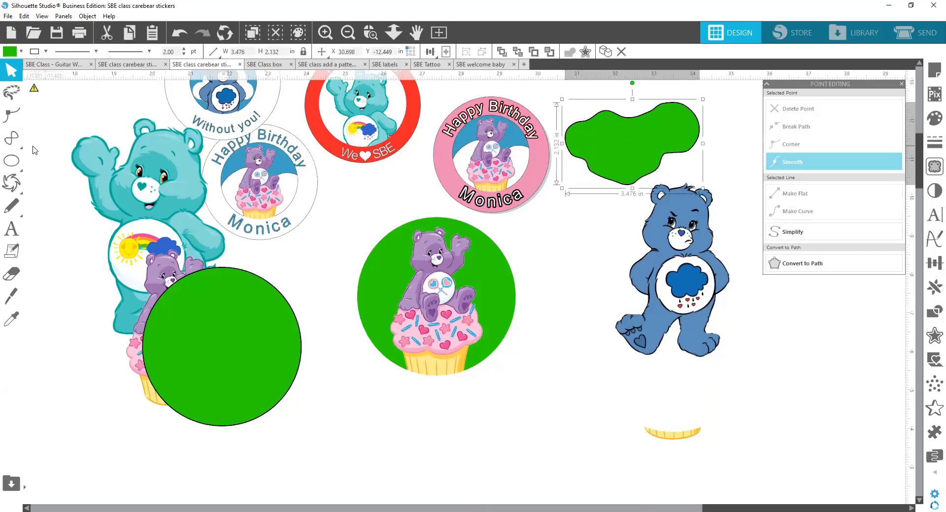
{"action": "left_click", "coordinate": [14, 51]}
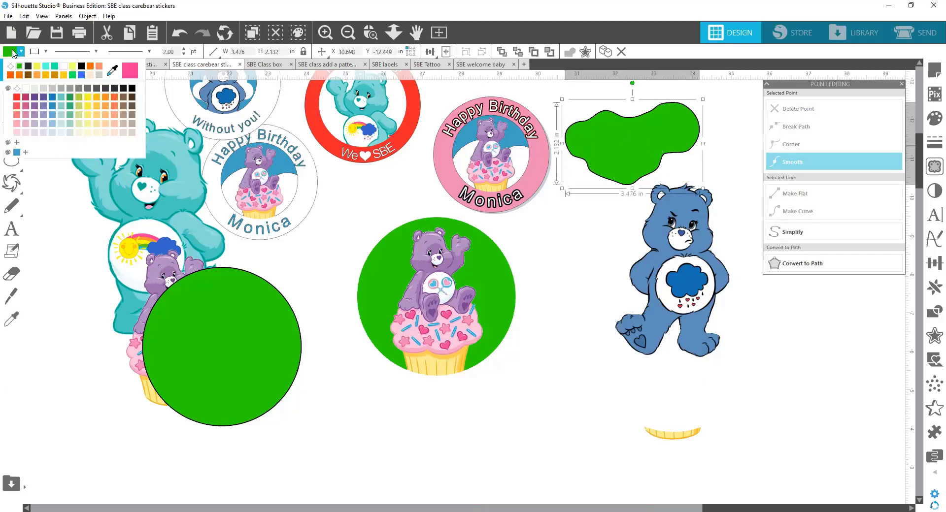
{"action": "left_click", "coordinate": [62, 67]}
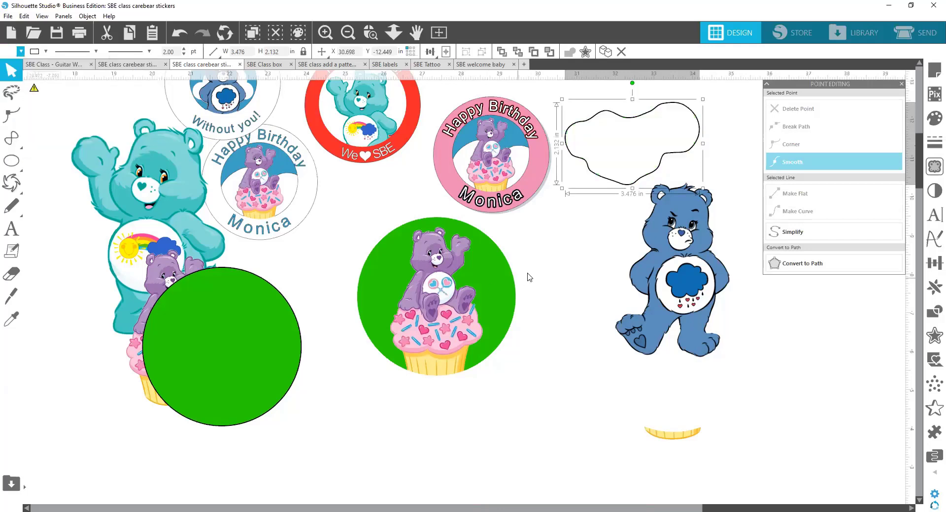
{"action": "left_click", "coordinate": [542, 269]}
{"action": "left_click_drag", "start_coordinate": [600, 181], "coordinate": [408, 321]}
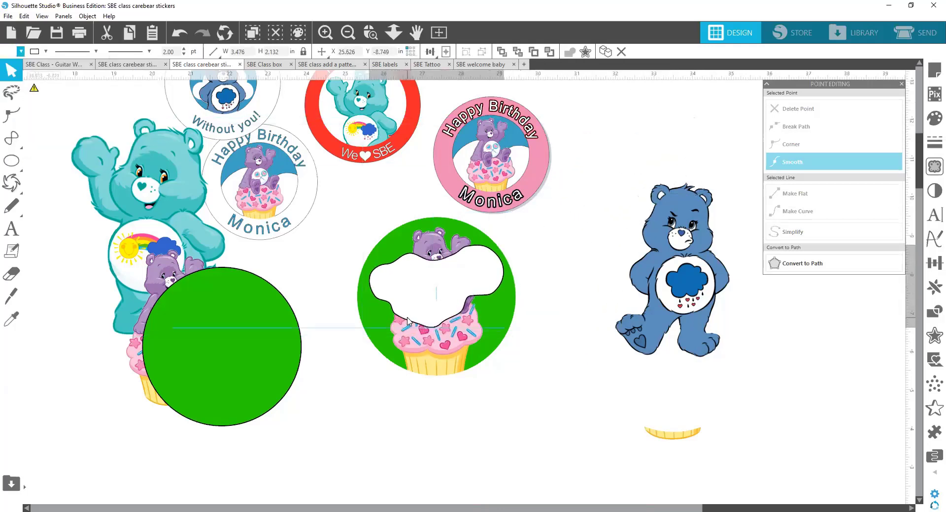
Try sending the white cloud shape to the back, and undo it.
{"action": "left_click", "coordinate": [435, 253]}
{"action": "right_click", "coordinate": [435, 252]}
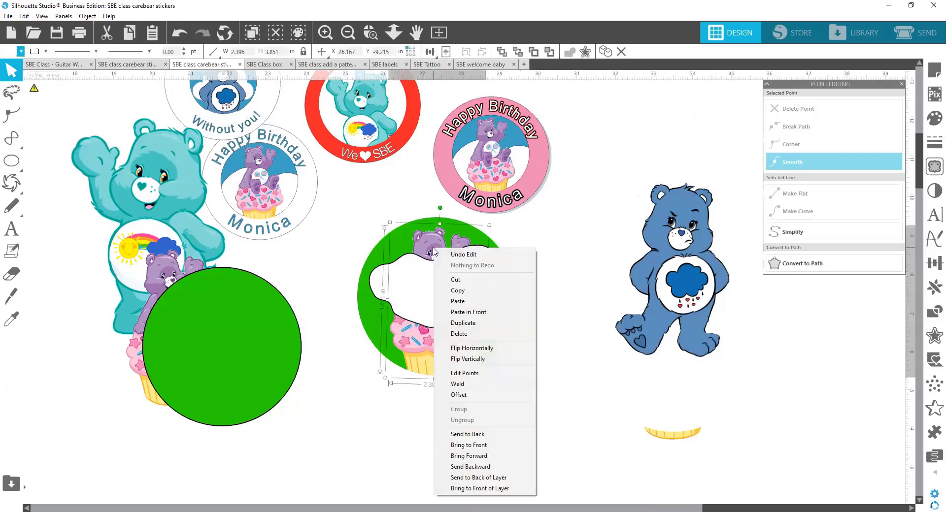
{"action": "left_click", "coordinate": [574, 280]}
{"action": "right_click", "coordinate": [485, 276]}
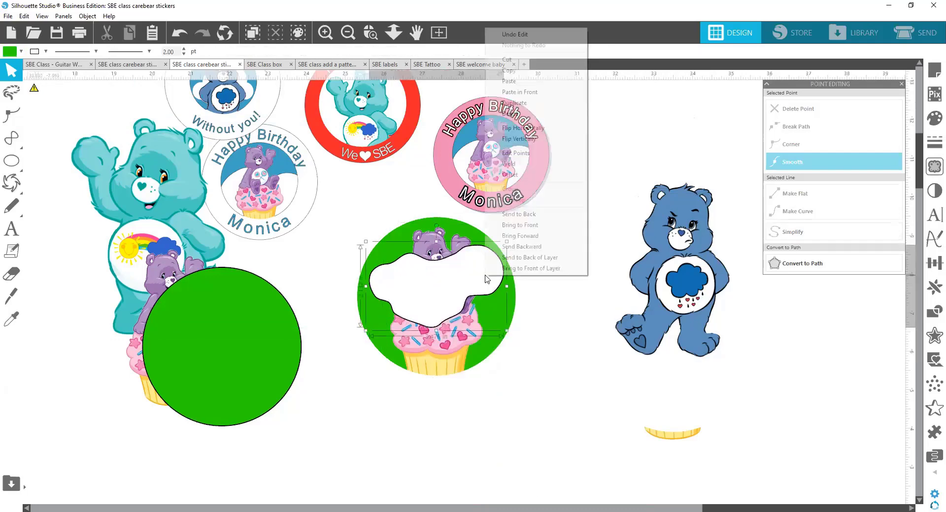
{"action": "left_click", "coordinate": [531, 214]}
{"action": "left_click", "coordinate": [181, 35]}
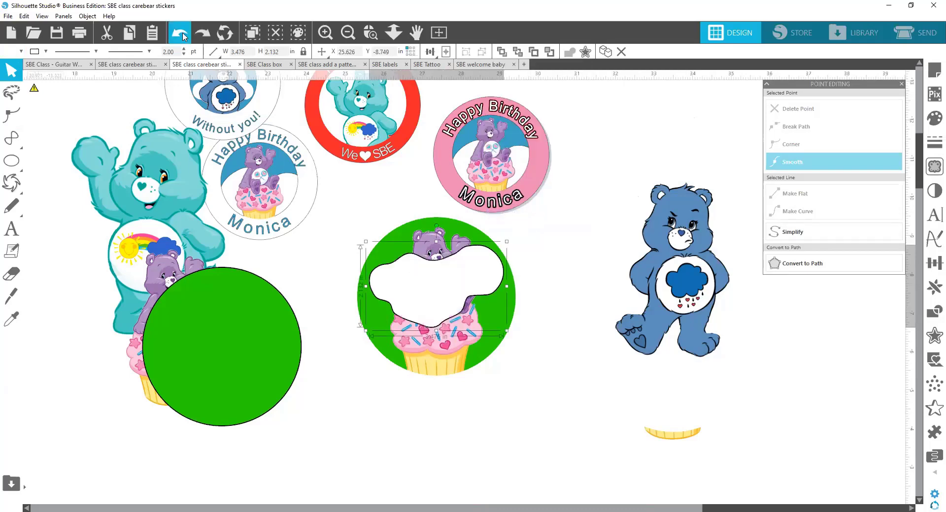
Try to move the white cloud shape behind the cupcake bear by sending it backward three times.
{"action": "right_click", "coordinate": [463, 288]}
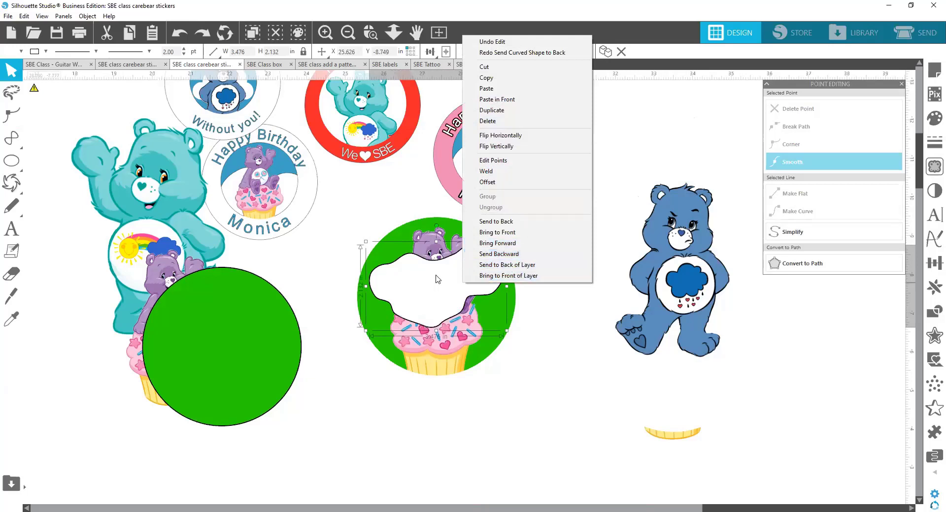
{"action": "left_click", "coordinate": [523, 256]}
{"action": "right_click", "coordinate": [482, 279]}
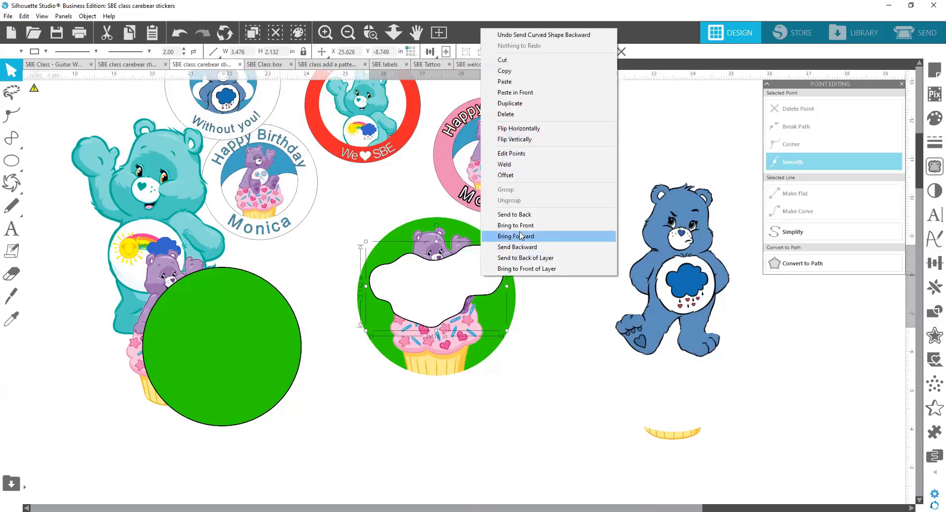
{"action": "left_click", "coordinate": [527, 249]}
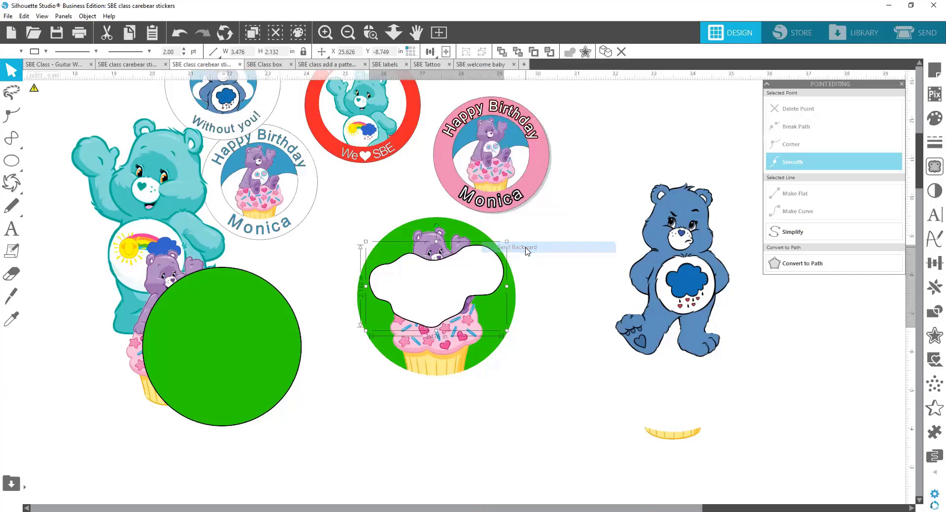
{"action": "right_click", "coordinate": [478, 279]}
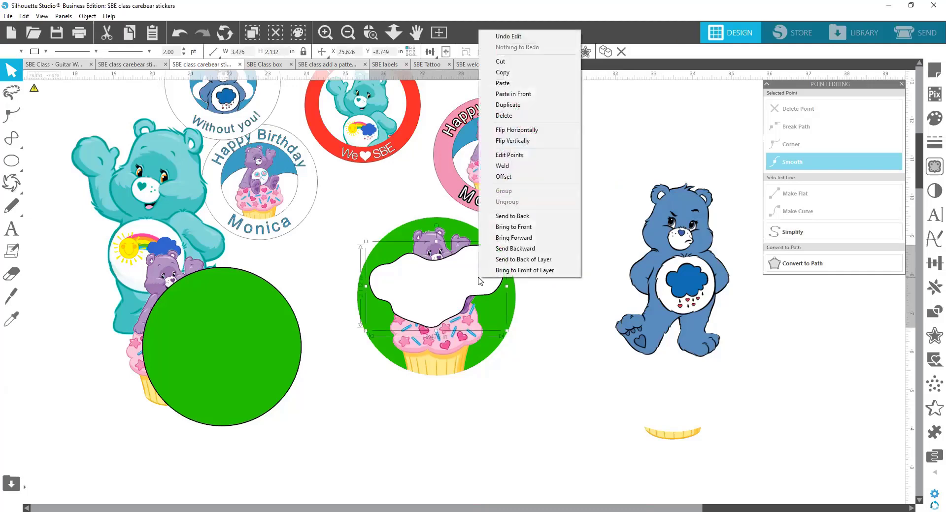
{"action": "left_click", "coordinate": [523, 250]}
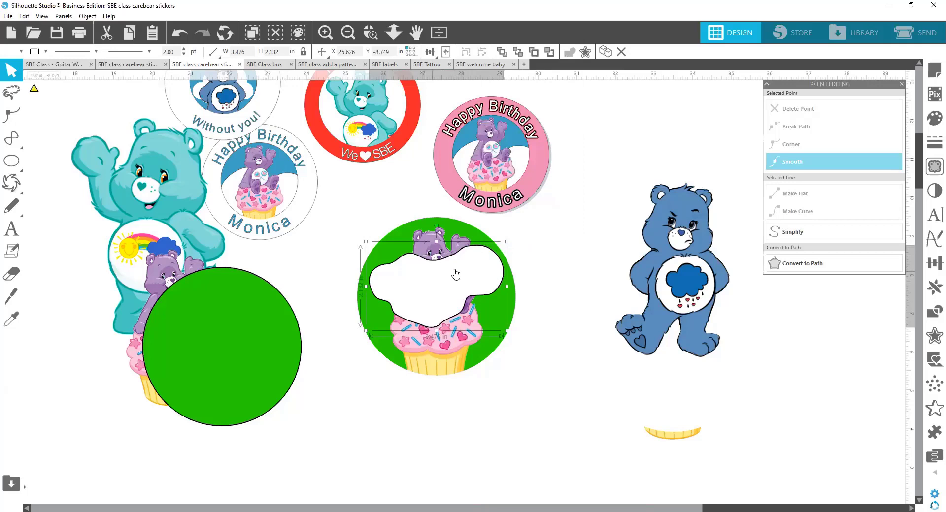
Bring the cupcake bear to the front of the white cloud shape and shift the cloud slightly down and to the left.
{"action": "left_click", "coordinate": [428, 246]}
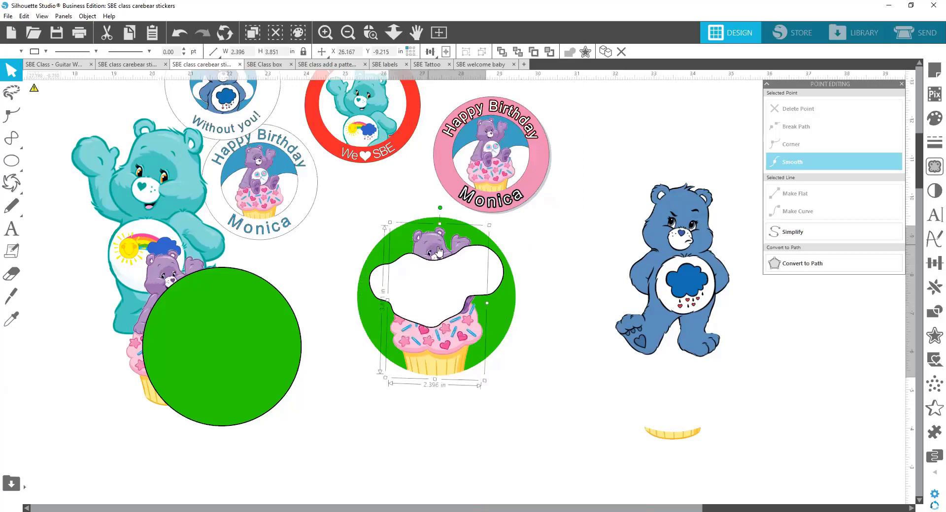
{"action": "right_click", "coordinate": [438, 245]}
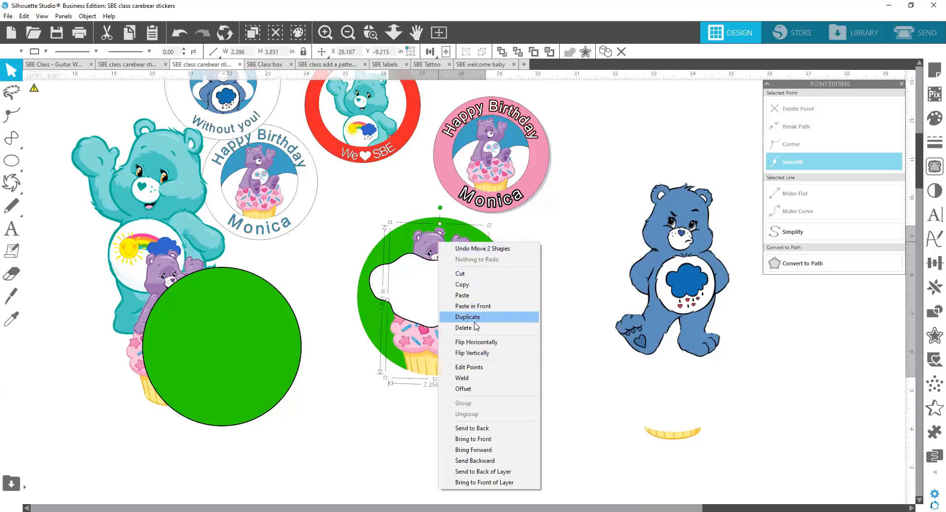
{"action": "left_click", "coordinate": [490, 439]}
{"action": "left_click", "coordinate": [522, 342]}
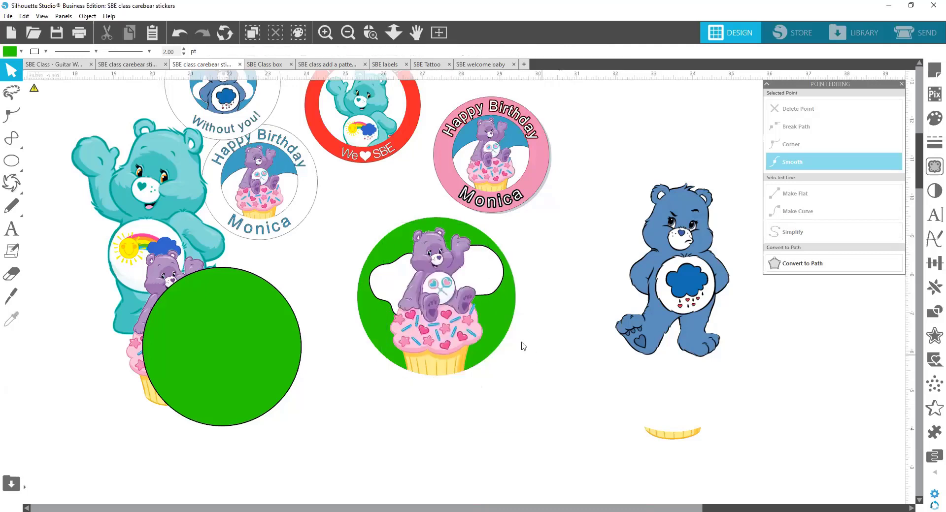
{"action": "left_click", "coordinate": [488, 270]}
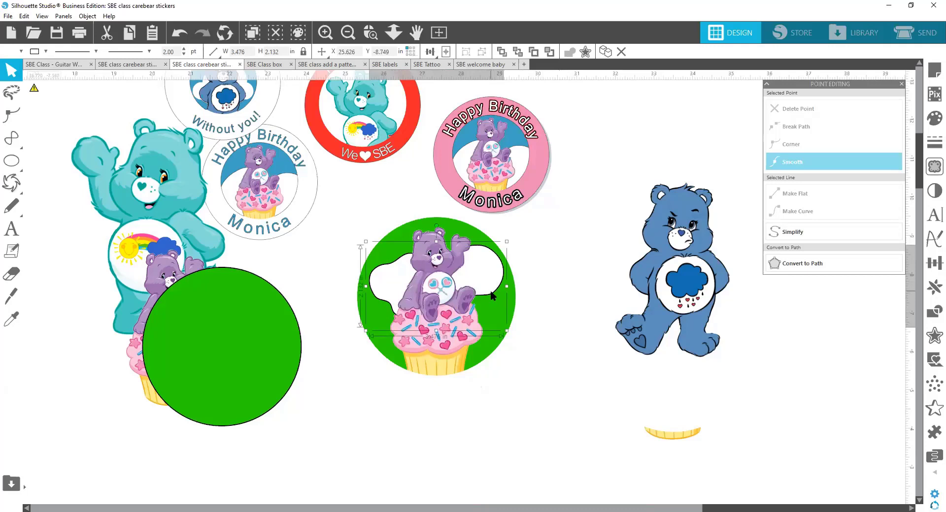
{"action": "left_click_drag", "start_coordinate": [491, 294], "coordinate": [490, 299]}
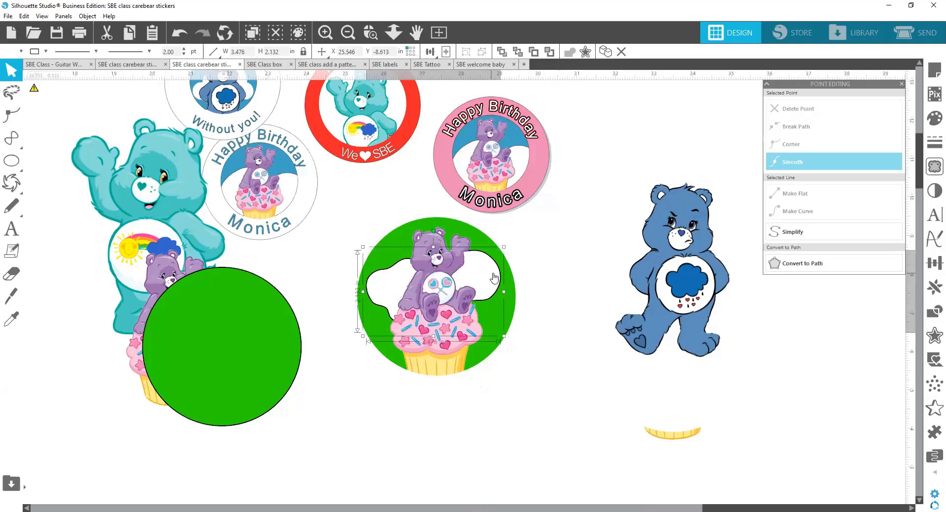
Move the finished pink birthday sticker up and to the right, clear of the green circle.
{"action": "left_click", "coordinate": [394, 249]}
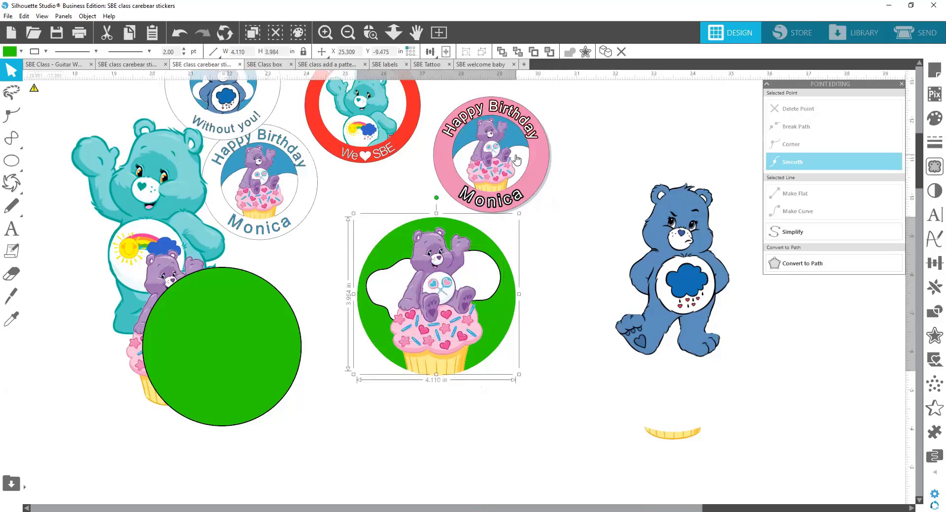
{"action": "left_click", "coordinate": [536, 171]}
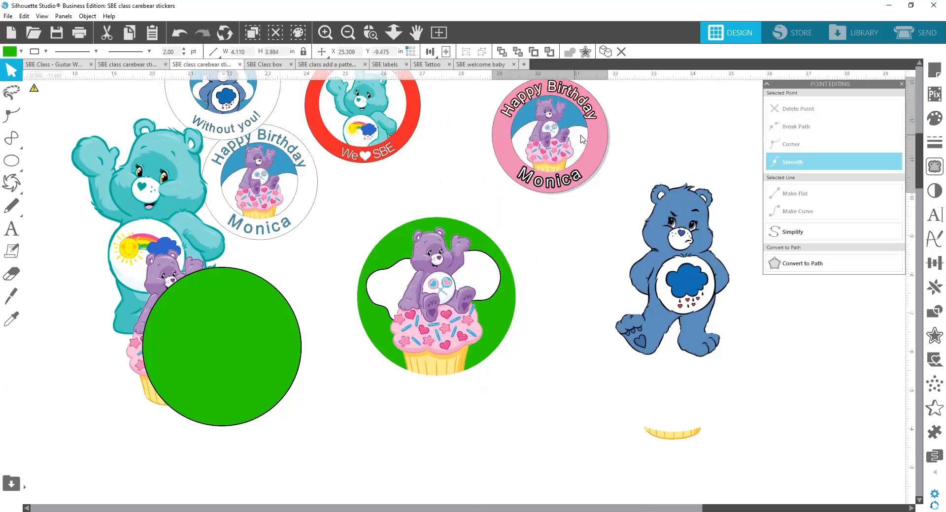
Try a 0.575 in offset around the trimmed green circle, and delete the resulting outline.
{"action": "left_click", "coordinate": [481, 234]}
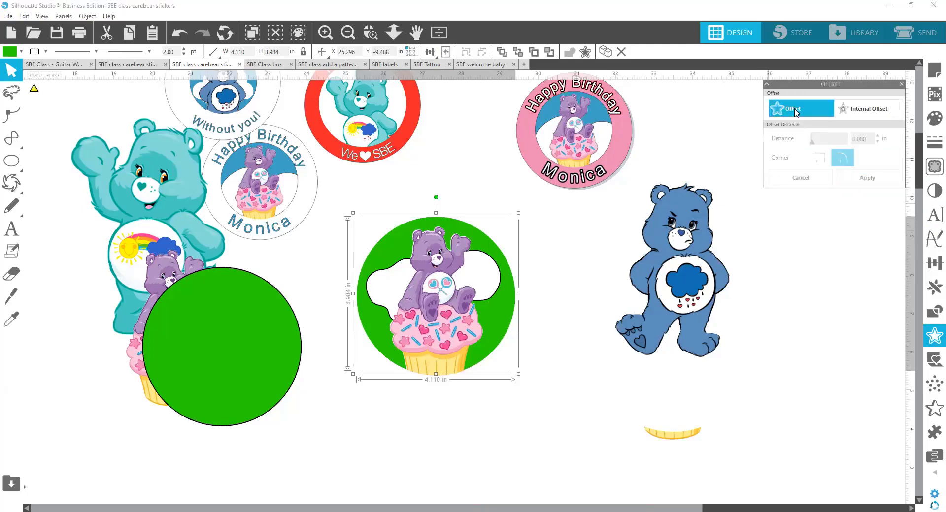
{"action": "left_click", "coordinate": [795, 112]}
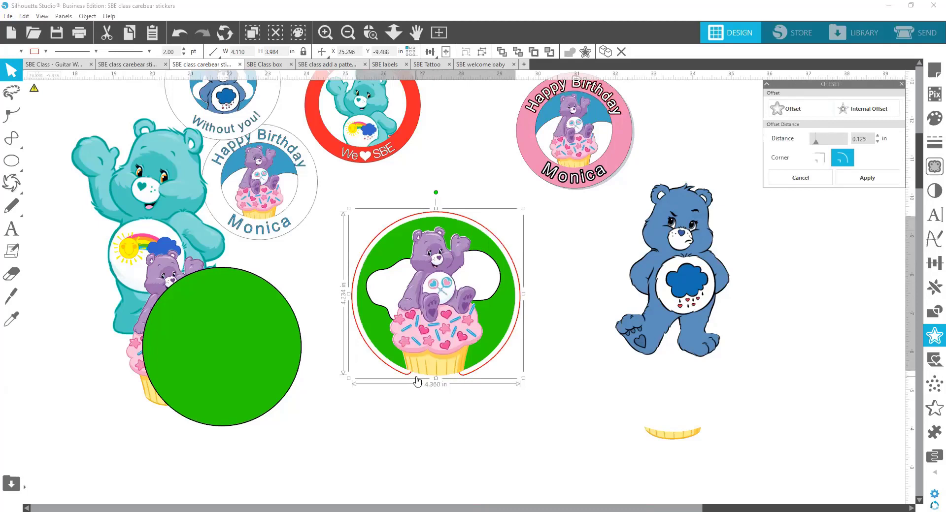
{"action": "left_click_drag", "start_coordinate": [815, 142], "coordinate": [836, 141]}
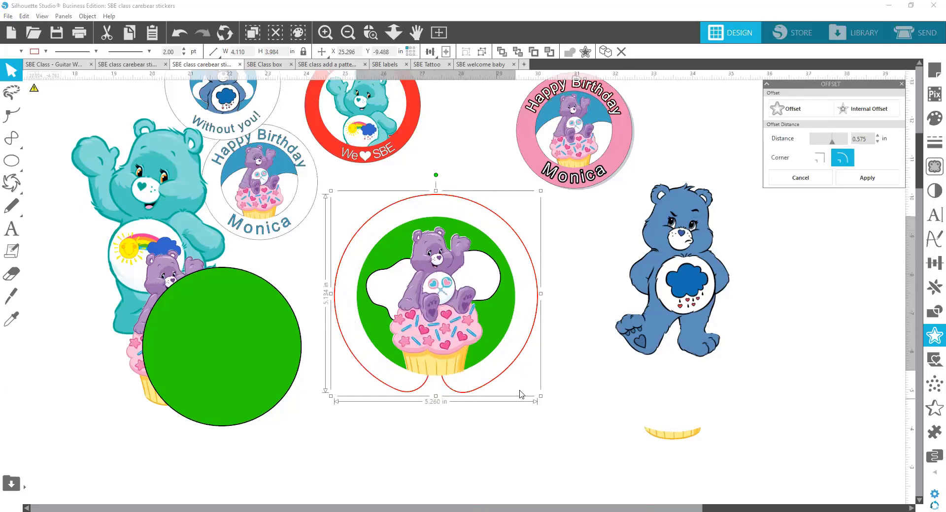
{"action": "left_click", "coordinate": [571, 378]}
{"action": "left_click", "coordinate": [538, 305]}
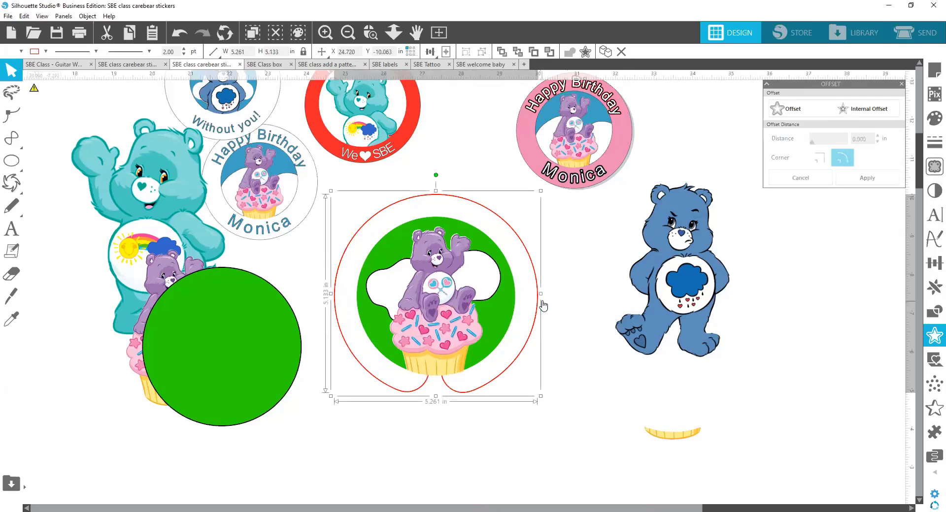
{"action": "key", "text": "Delete"}
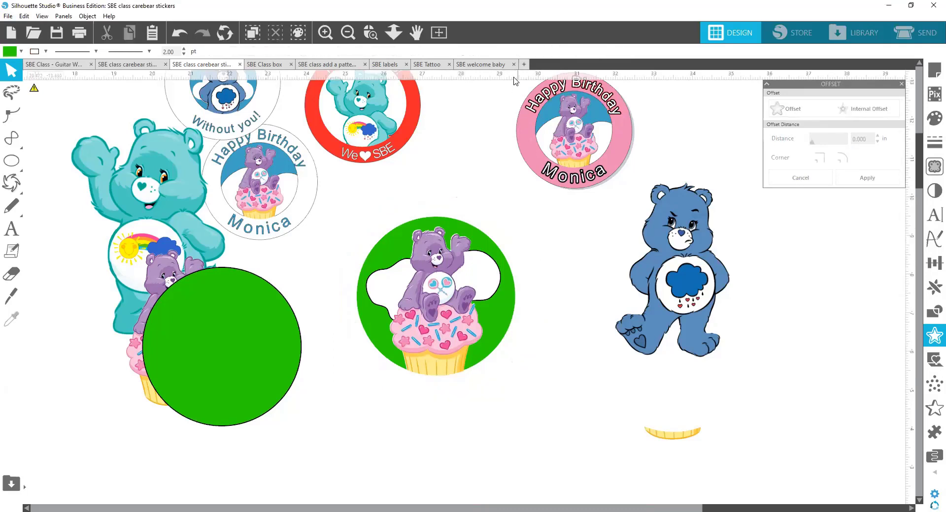
Place the spare full green circle exactly over the trimmed green circle behind the cupcake bear.
{"action": "left_click_drag", "start_coordinate": [280, 353], "coordinate": [463, 309]}
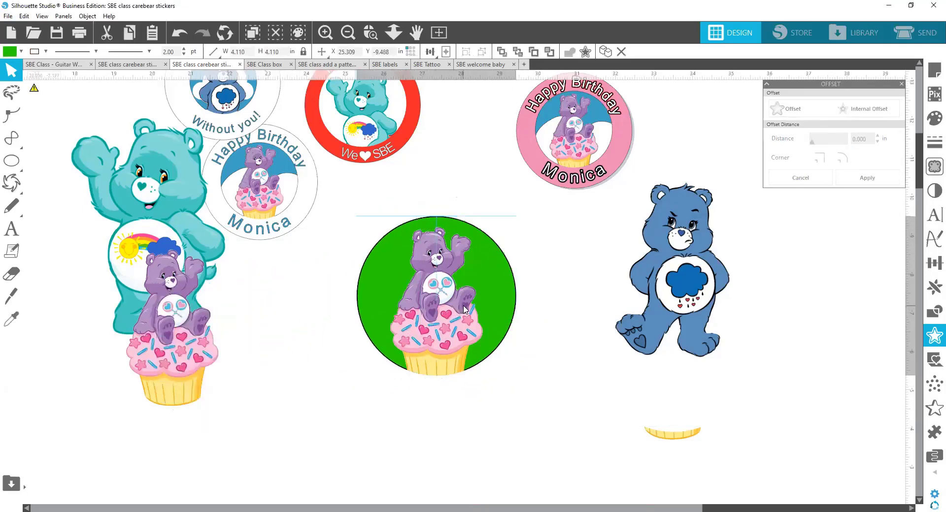
{"action": "double_click", "coordinate": [500, 322]}
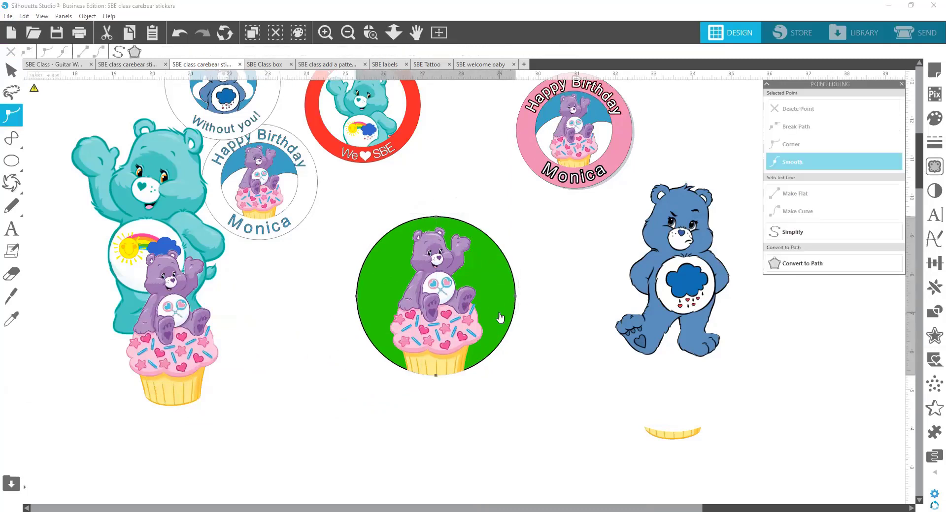
{"action": "left_click", "coordinate": [559, 300]}
{"action": "left_click", "coordinate": [484, 282]}
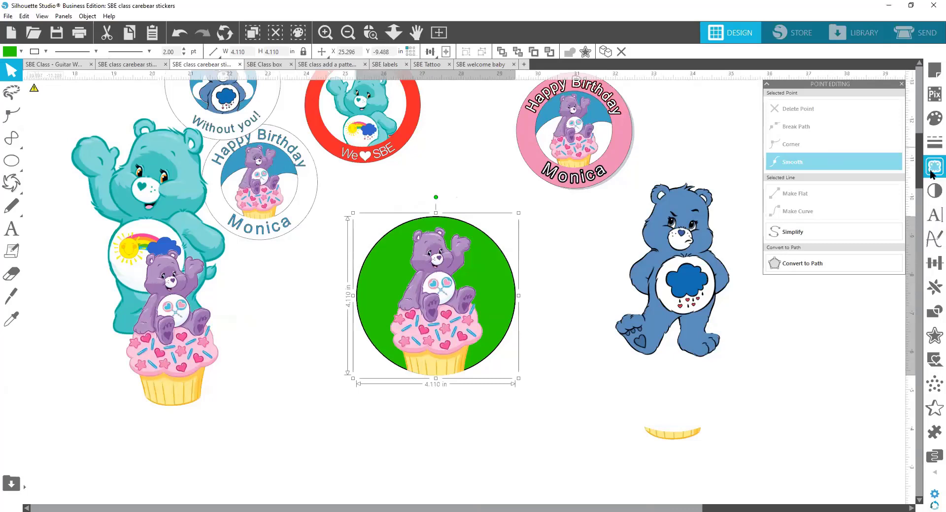
Offset the full green circle outward by 0.575 in with rounded corners.
{"action": "left_click", "coordinate": [934, 335]}
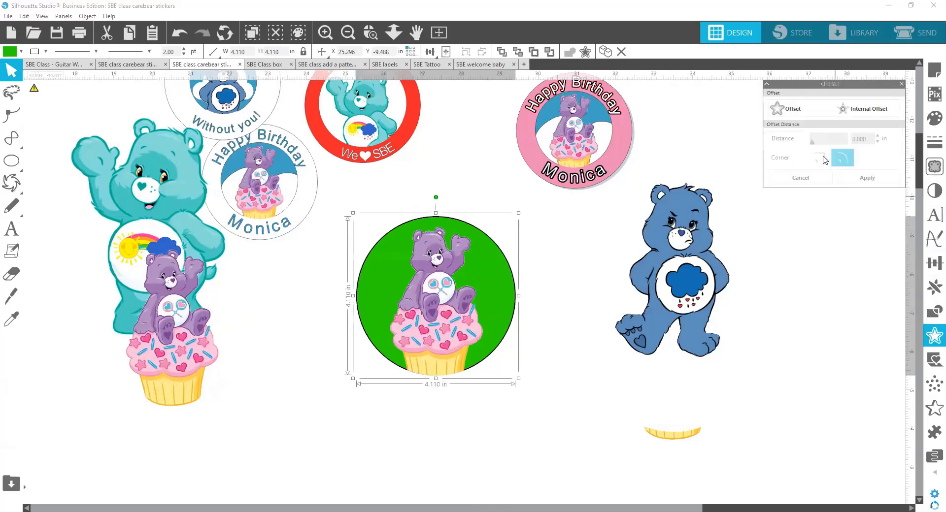
{"action": "left_click", "coordinate": [792, 113]}
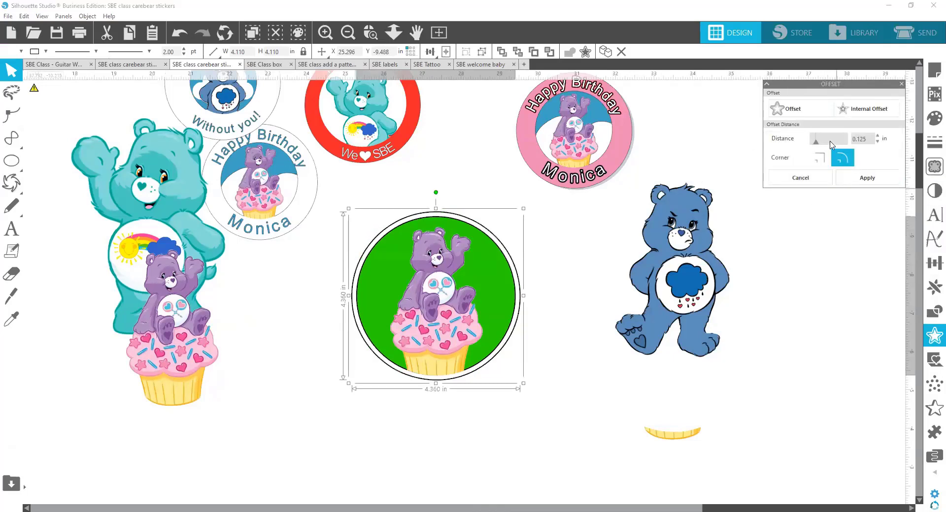
{"action": "left_click_drag", "start_coordinate": [821, 145], "coordinate": [833, 146]}
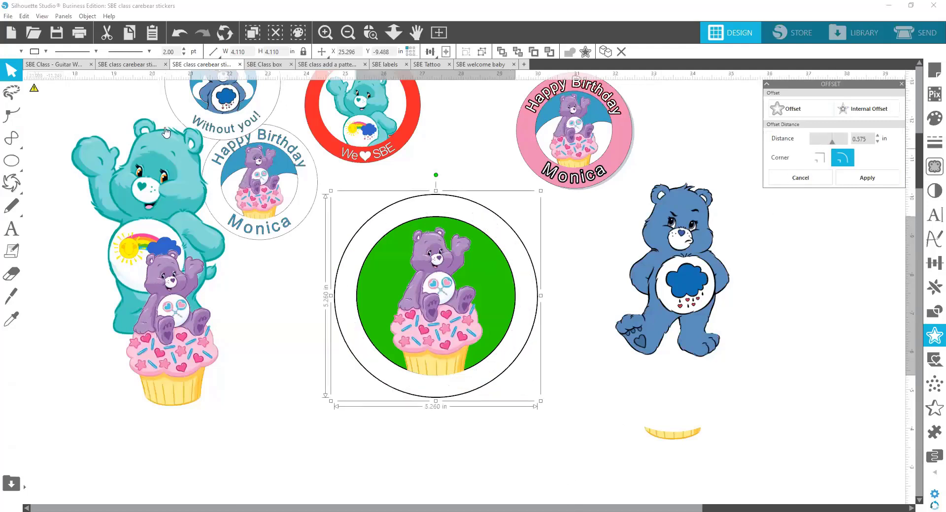
Fill the outer offset circle with a light purple sampled from the cupcake bear.
{"action": "left_click", "coordinate": [20, 51]}
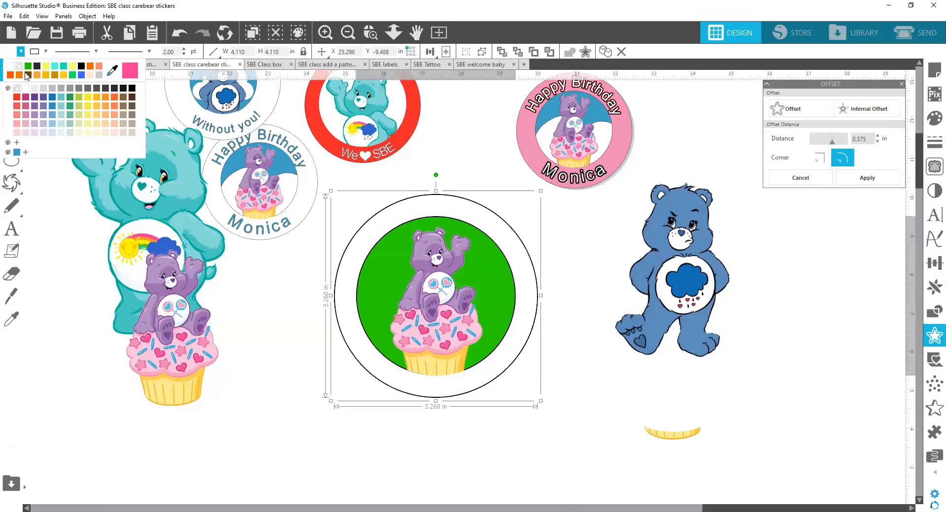
{"action": "left_click", "coordinate": [113, 74]}
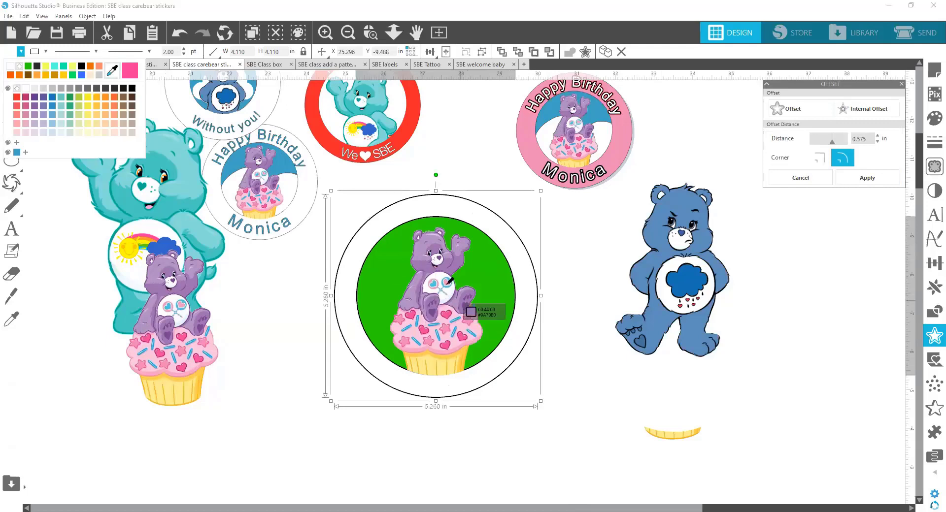
{"action": "left_click", "coordinate": [416, 277]}
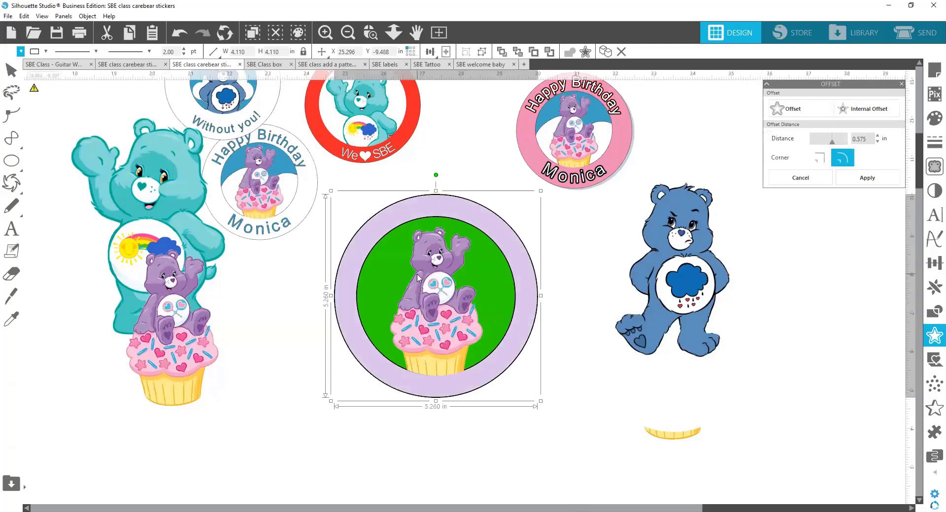
{"action": "left_click", "coordinate": [529, 414]}
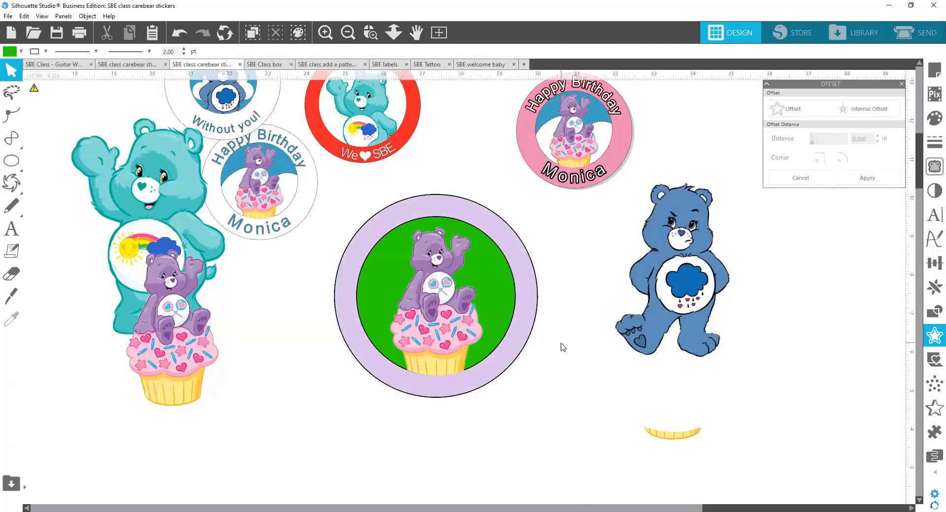
Shift the light purple circle slightly down behind the green circle.
{"action": "mouse_move", "coordinate": [383, 223]}
{"action": "left_mouse_down"}
{"action": "mouse_move", "coordinate": [491, 225]}
{"action": "mouse_move", "coordinate": [384, 223]}
{"action": "left_mouse_up"}
{"action": "key", "text": "Down"}
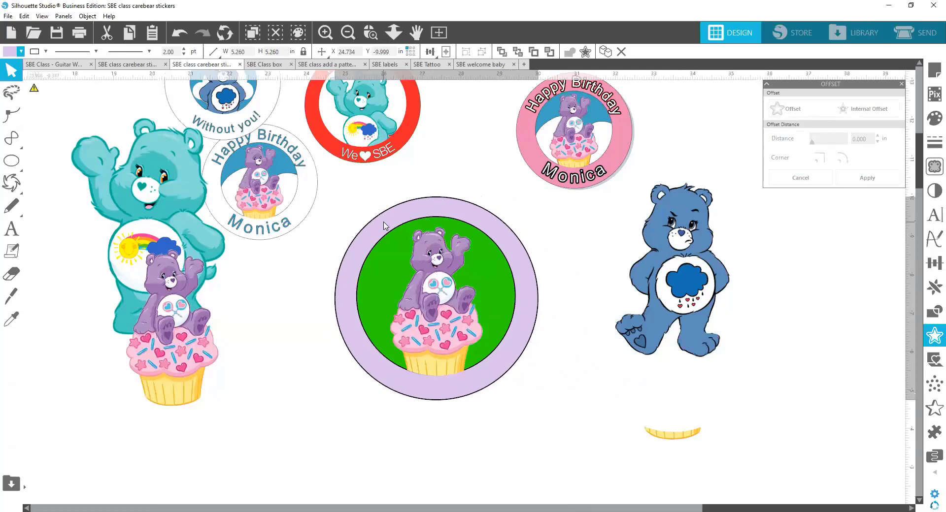
{"action": "left_click", "coordinate": [543, 349]}
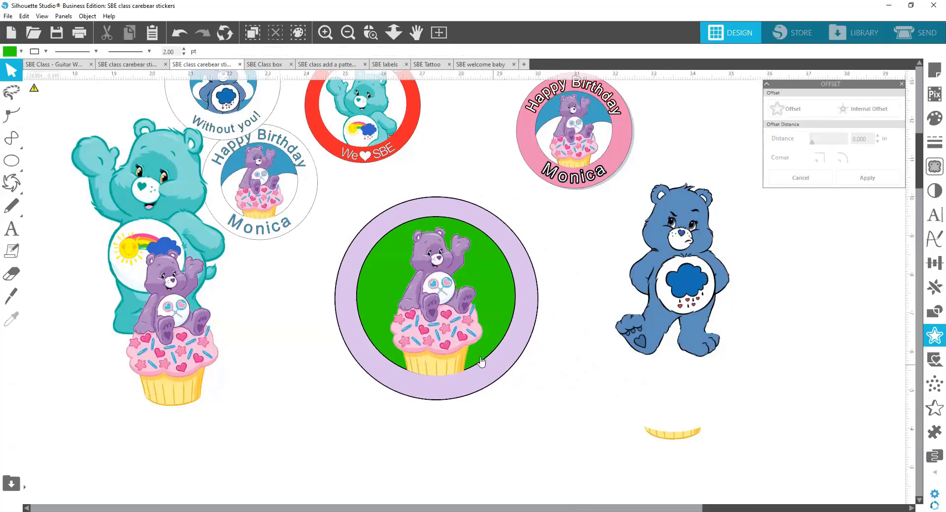
Make the outline of the inner green circle transparent.
{"action": "left_click", "coordinate": [486, 240]}
{"action": "left_click", "coordinate": [45, 51]}
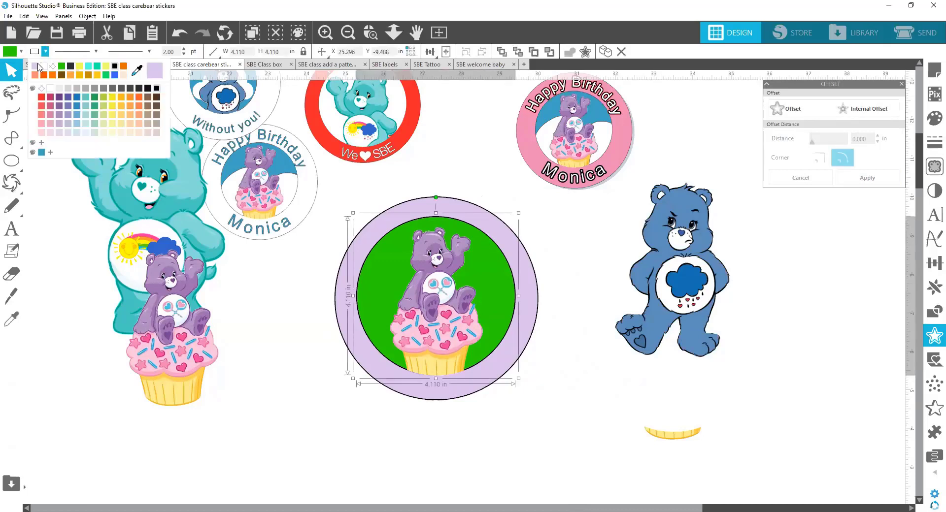
{"action": "left_click", "coordinate": [53, 67]}
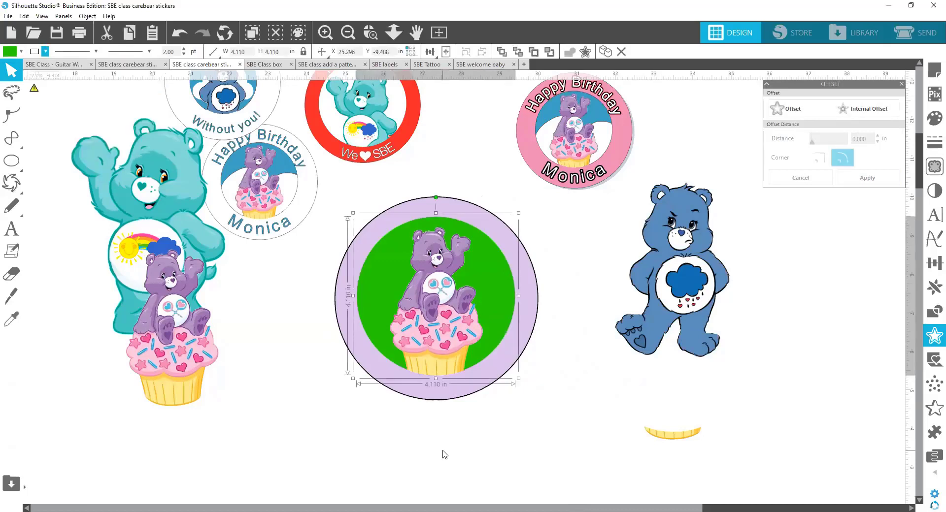
{"action": "left_click", "coordinate": [442, 452]}
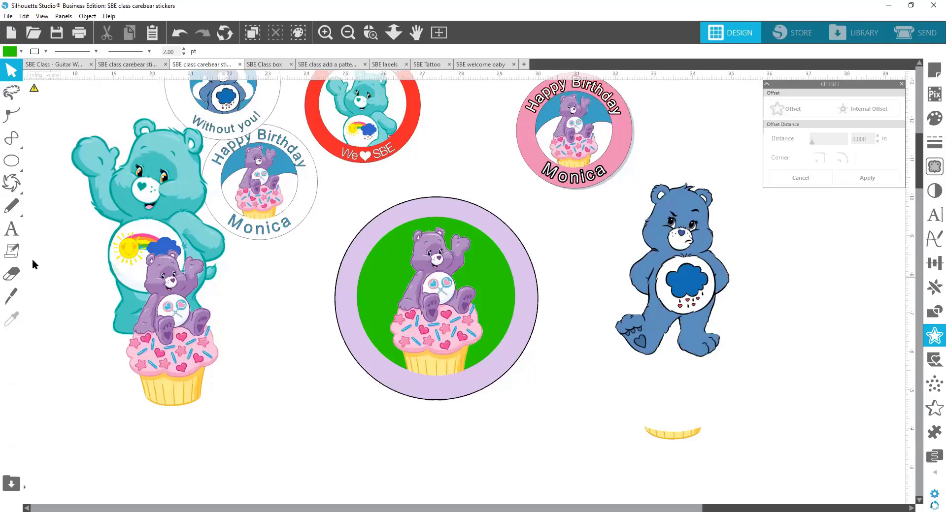
Move the blue grumpy bear over beside the teal bear to free space near the sticker.
{"action": "left_click", "coordinate": [14, 233]}
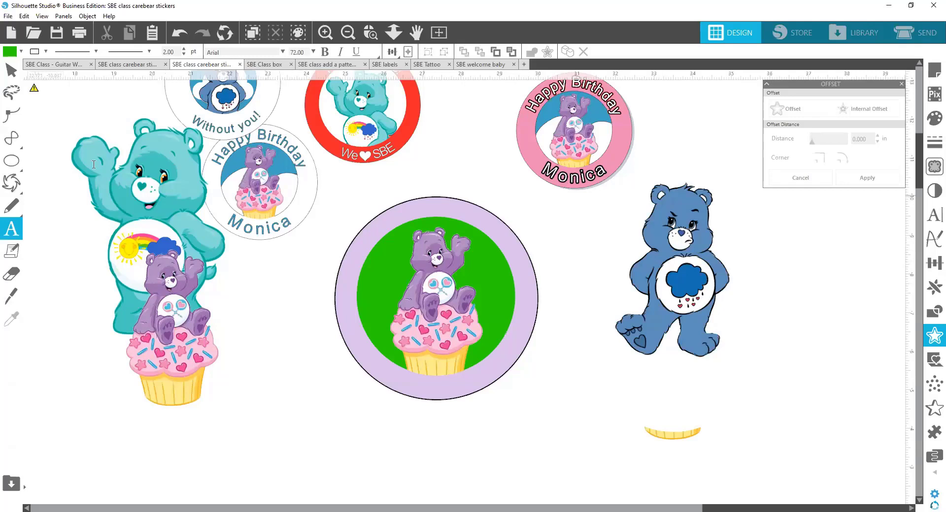
{"action": "key", "text": "v"}
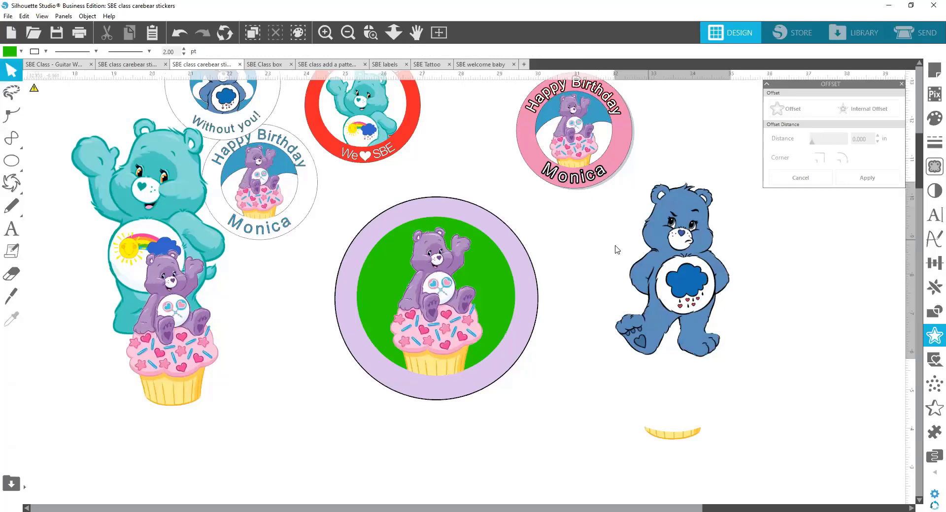
{"action": "left_click_drag", "start_coordinate": [617, 249], "coordinate": [185, 250]}
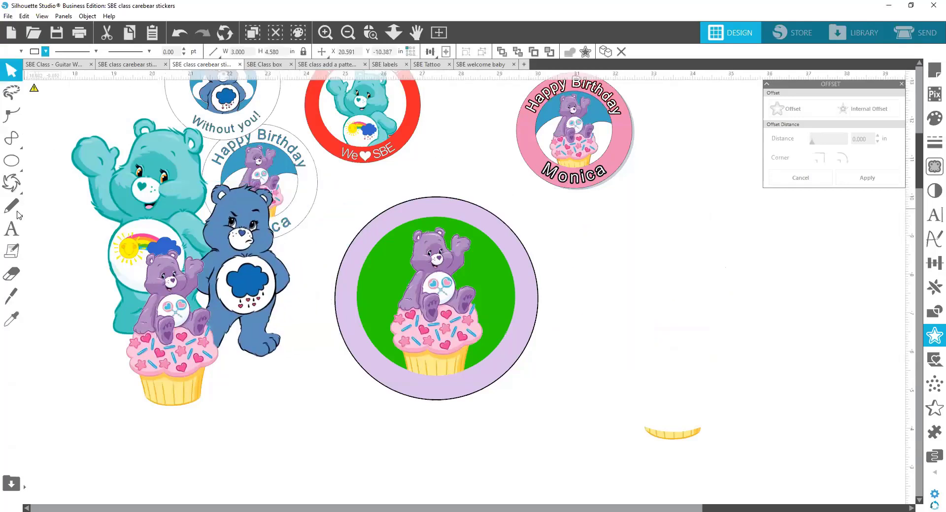
Add the text "Happy Birthday" in 72 pt Arial in the empty area beside the sticker.
{"action": "key", "text": "t"}
{"action": "left_click", "coordinate": [609, 219]}
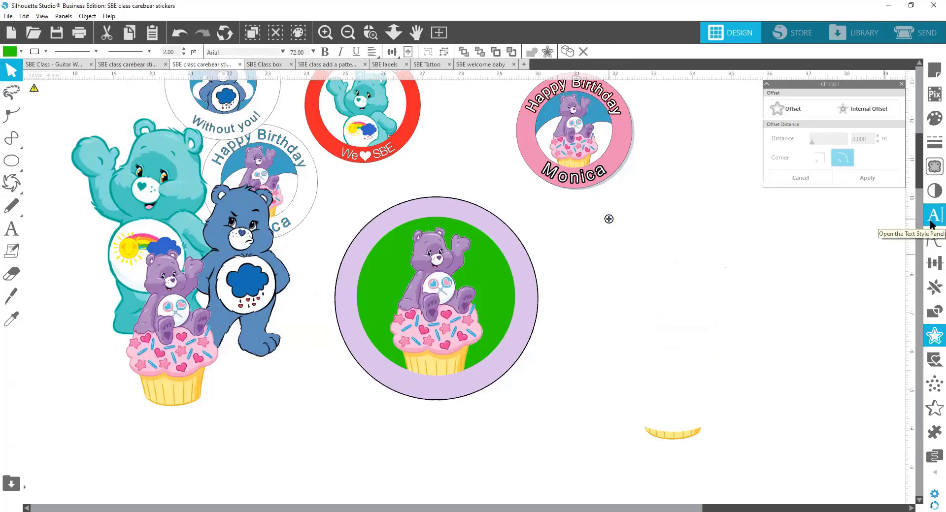
{"action": "type", "text": "Hap"}
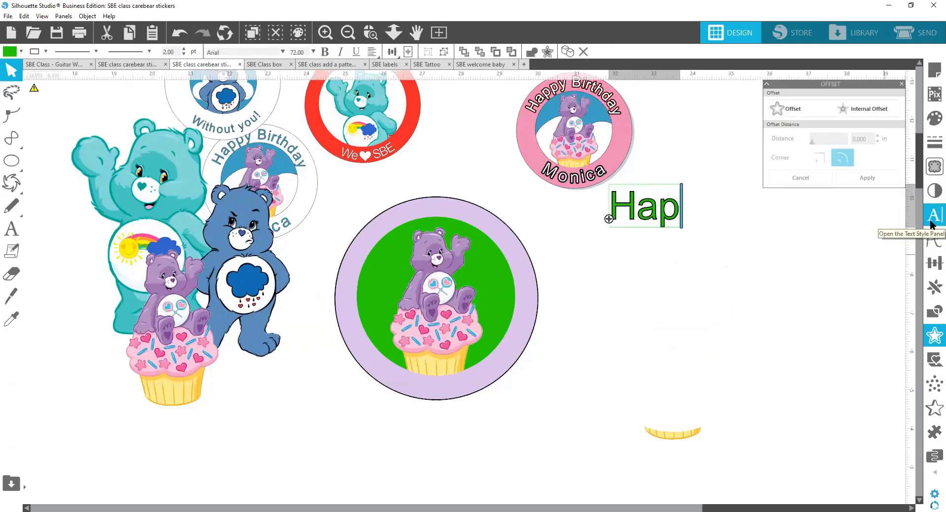
{"action": "type", "text": "py Birthday"}
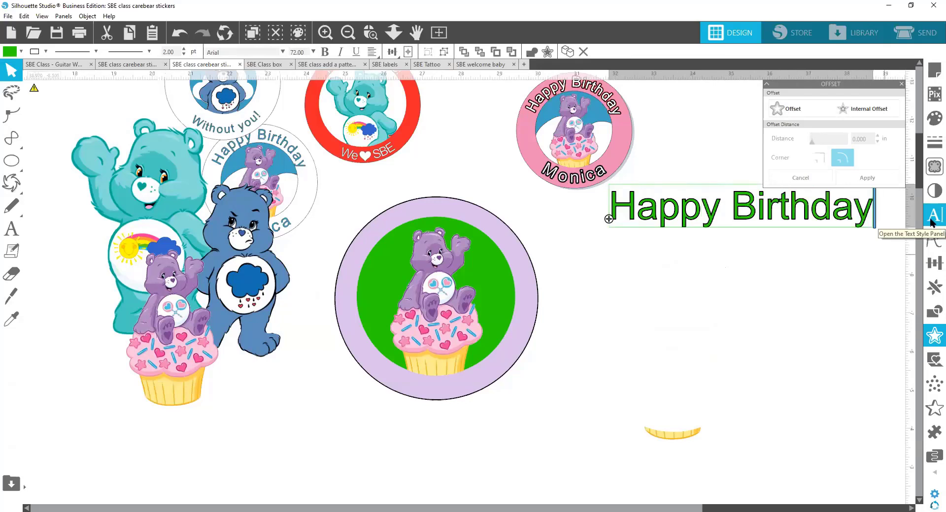
{"action": "left_click", "coordinate": [778, 231]}
Move the "Happy Birthday" text closer to the sticker and shrink it to about 41.5 pt.
{"action": "left_click_drag", "start_coordinate": [760, 219], "coordinate": [704, 253]}
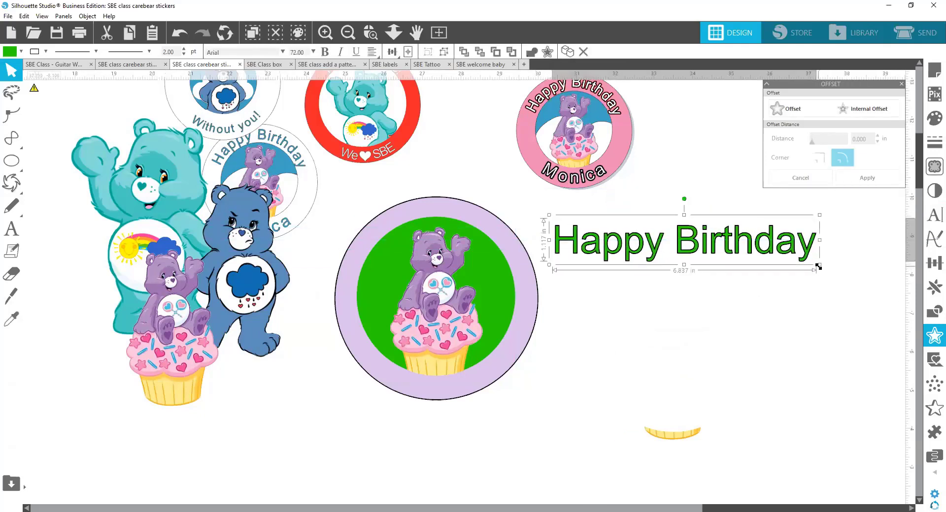
{"action": "left_click_drag", "start_coordinate": [819, 267], "coordinate": [704, 247]}
{"action": "left_click", "coordinate": [796, 264]}
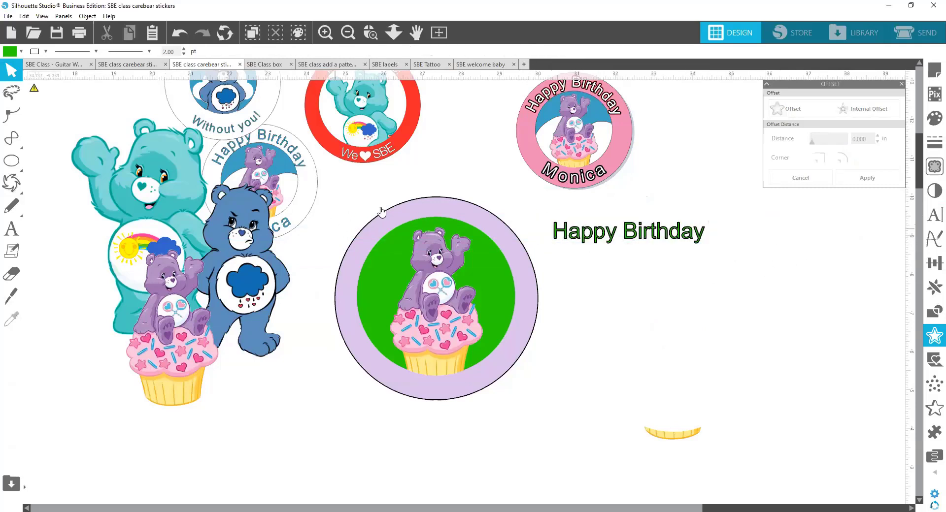
Curve the "Happy Birthday" text along the upper arc of the circle, centred above the cupcake bear.
{"action": "double_click", "coordinate": [582, 239]}
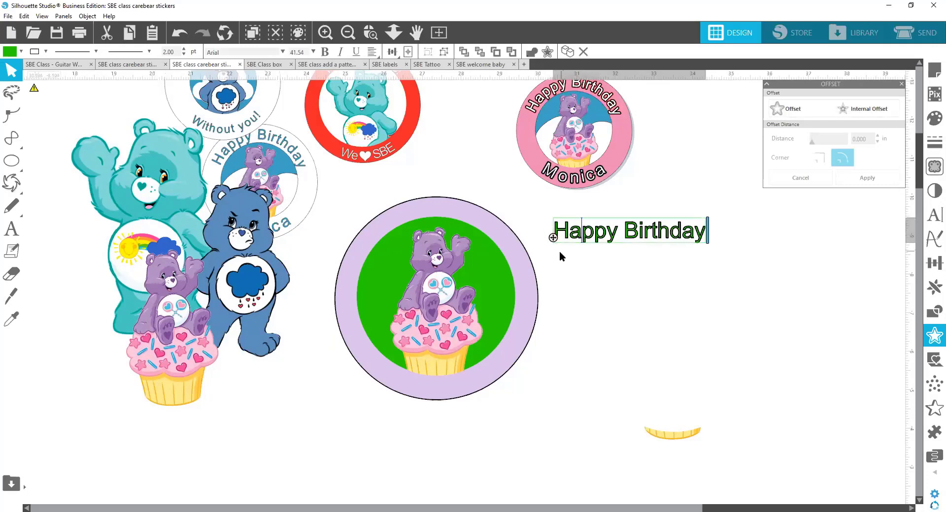
{"action": "left_click_drag", "start_coordinate": [552, 238], "coordinate": [359, 231]}
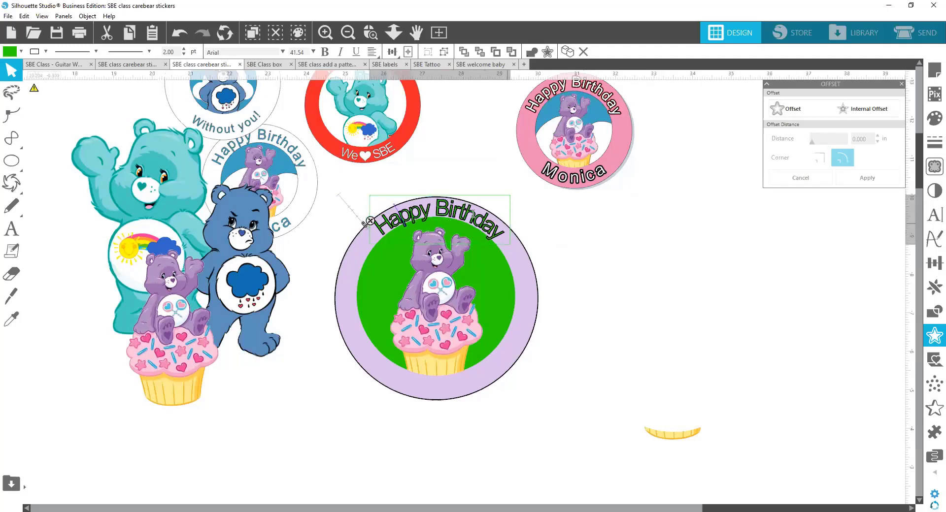
{"action": "left_click", "coordinate": [577, 255]}
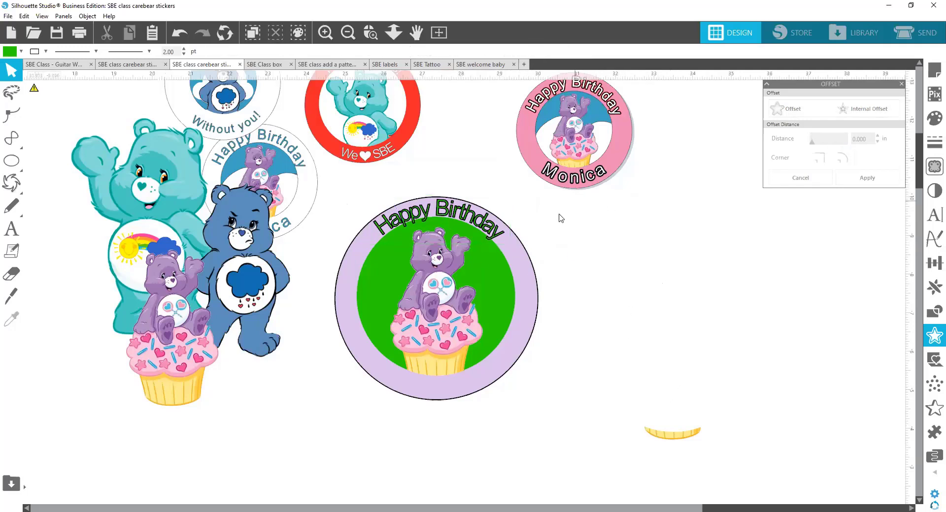
Add the recipient's first name as 72 pt Arial text in the empty area beside the cupcake bear sticker.
{"action": "left_click", "coordinate": [18, 235]}
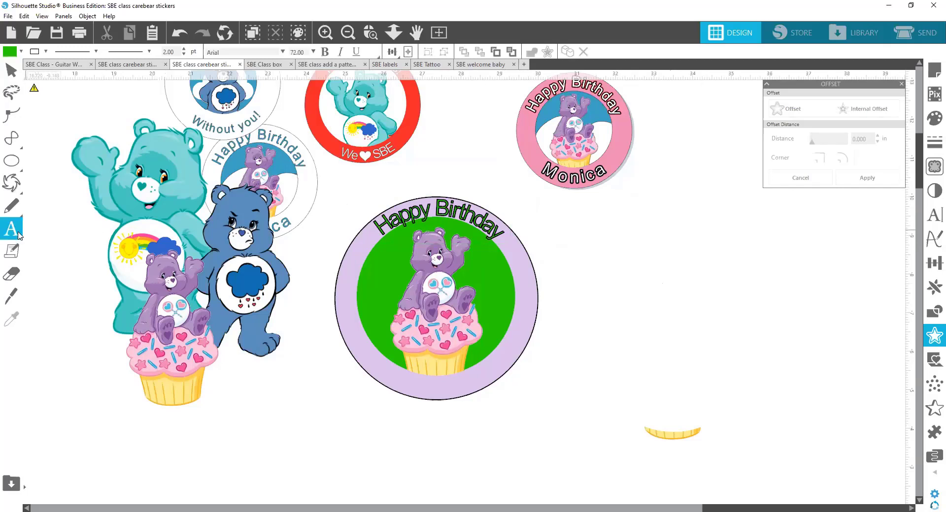
{"action": "left_click", "coordinate": [604, 258]}
{"action": "type", "text": "Moni"}
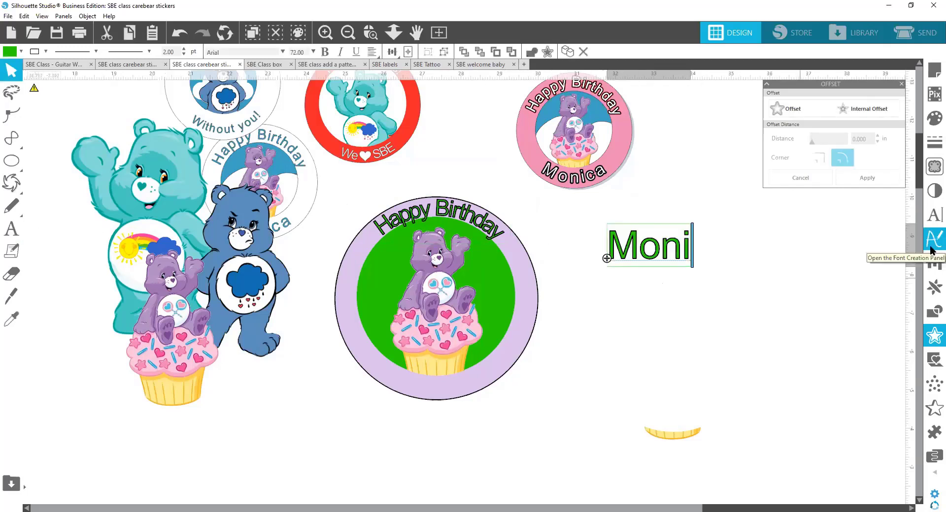
{"action": "type", "text": "ca"}
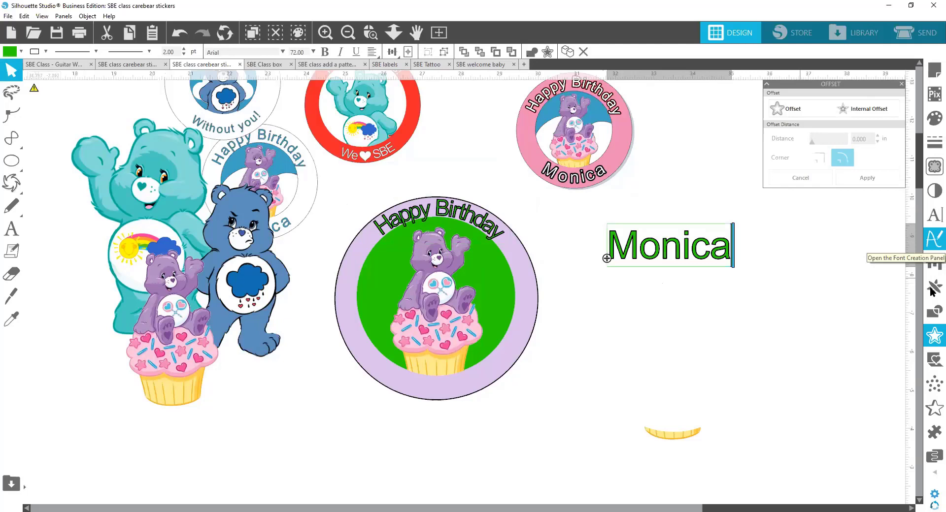
{"action": "left_click", "coordinate": [786, 315]}
{"action": "left_click", "coordinate": [730, 266]}
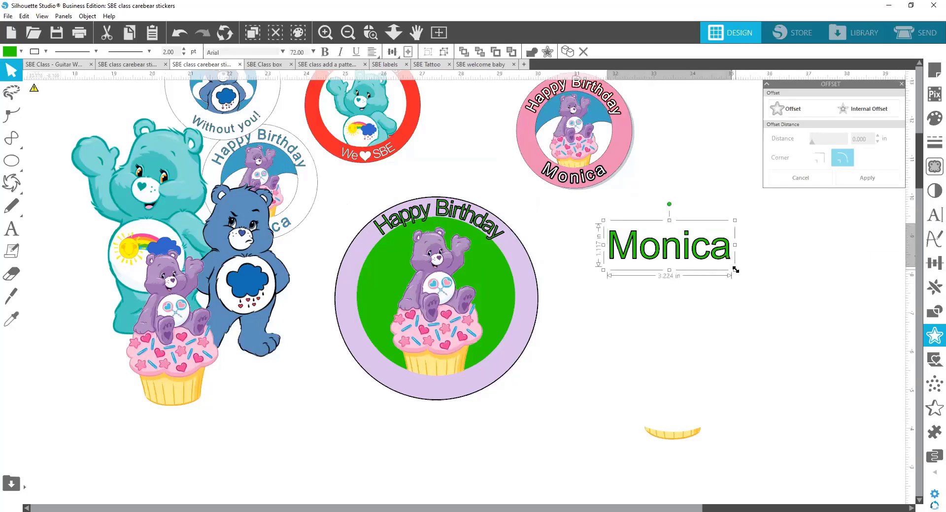
Shrink the name text to about 36.9 pt and set its character spacing to 150%.
{"action": "left_click_drag", "start_coordinate": [736, 270], "coordinate": [675, 249]}
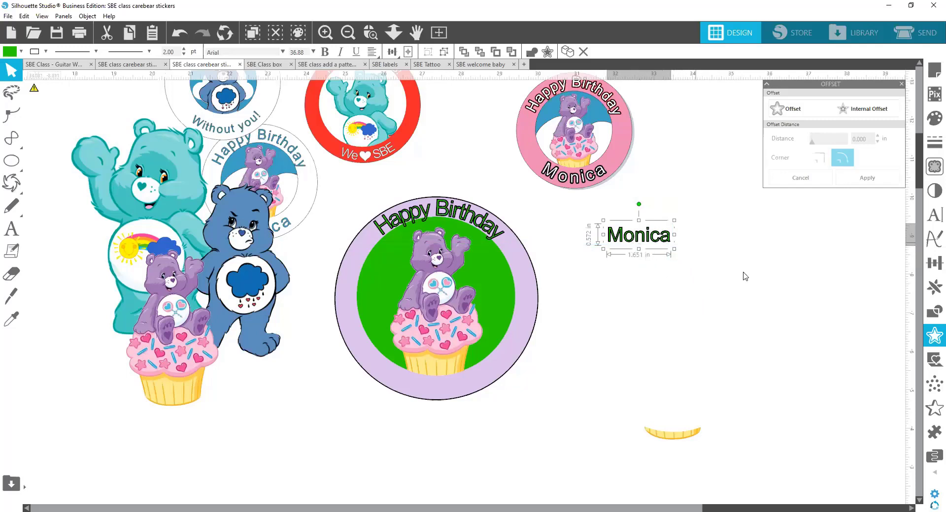
{"action": "left_click", "coordinate": [931, 223]}
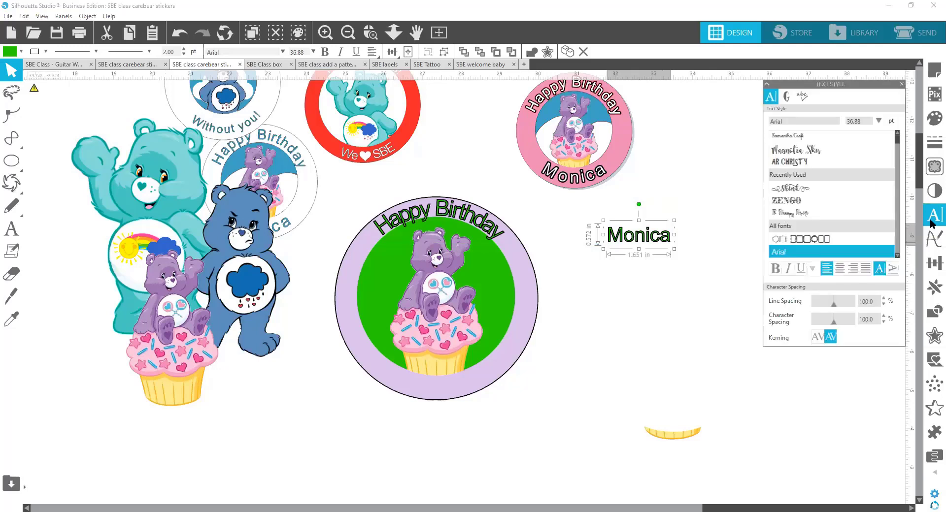
{"action": "left_click", "coordinate": [844, 325]}
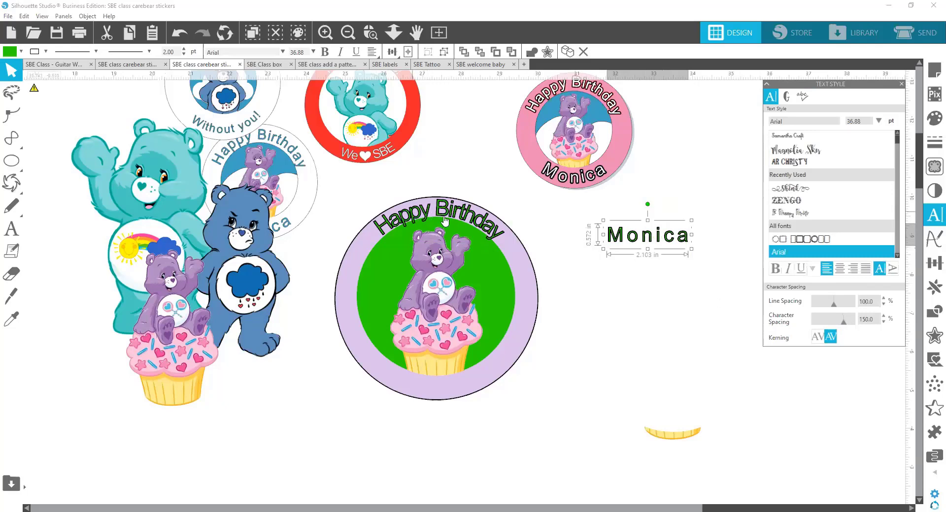
Set the "Happy Birthday" text's character spacing to 160% and recentre it along the upper arc of the ring.
{"action": "left_click", "coordinate": [478, 226]}
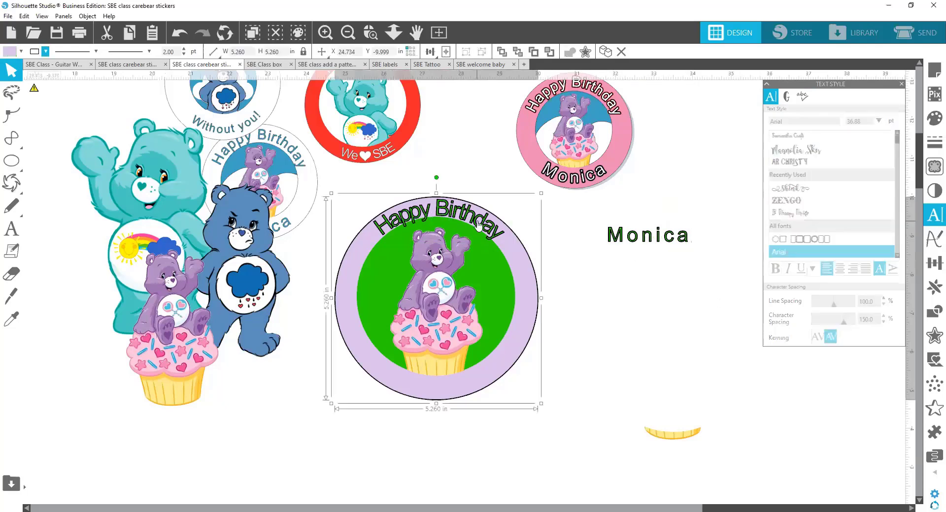
{"action": "double_click", "coordinate": [478, 226]}
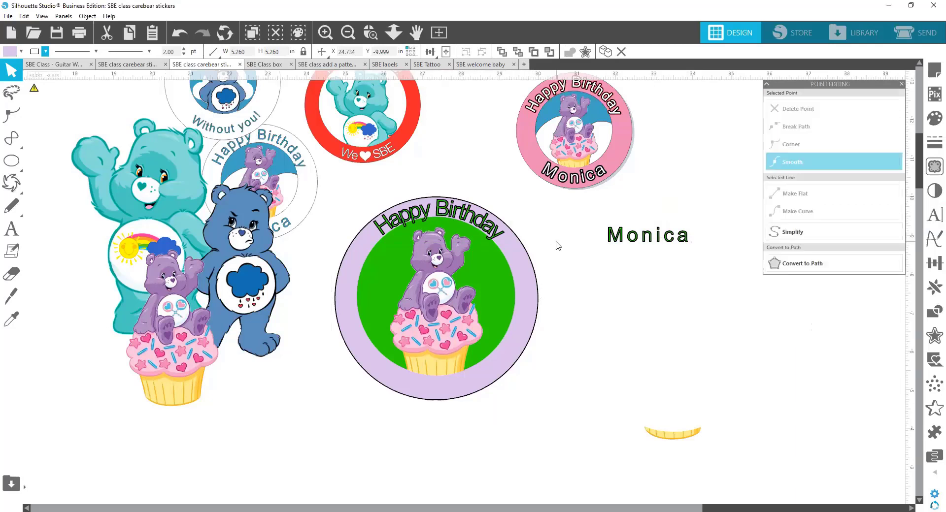
{"action": "left_click", "coordinate": [490, 236]}
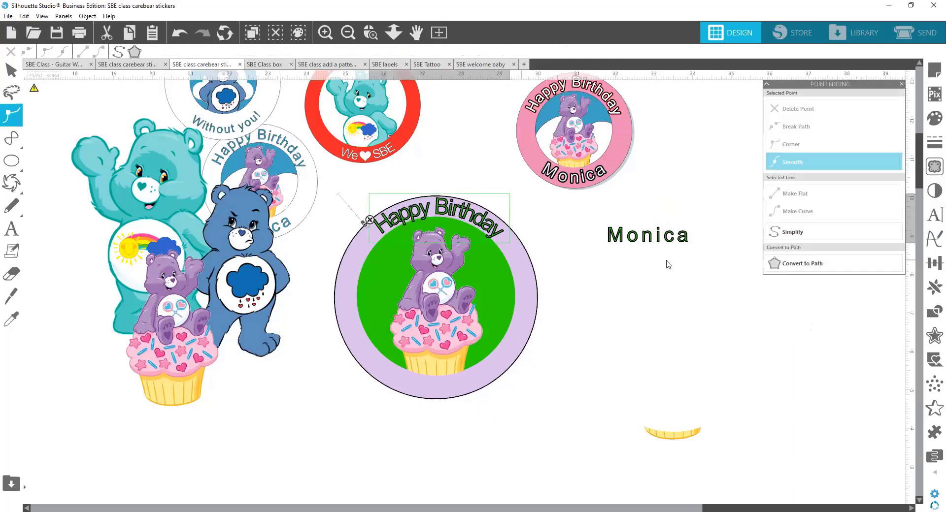
{"action": "left_click", "coordinate": [934, 214]}
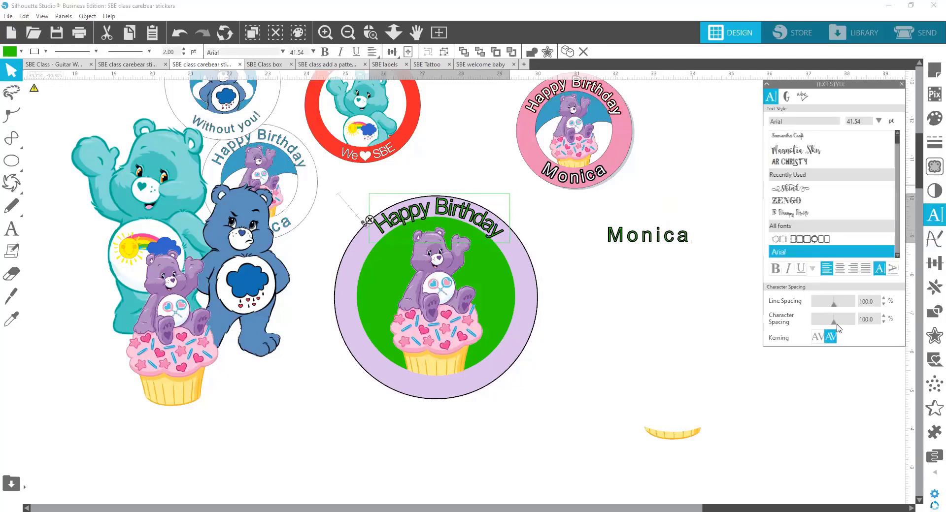
{"action": "left_click_drag", "start_coordinate": [837, 325], "coordinate": [845, 323]}
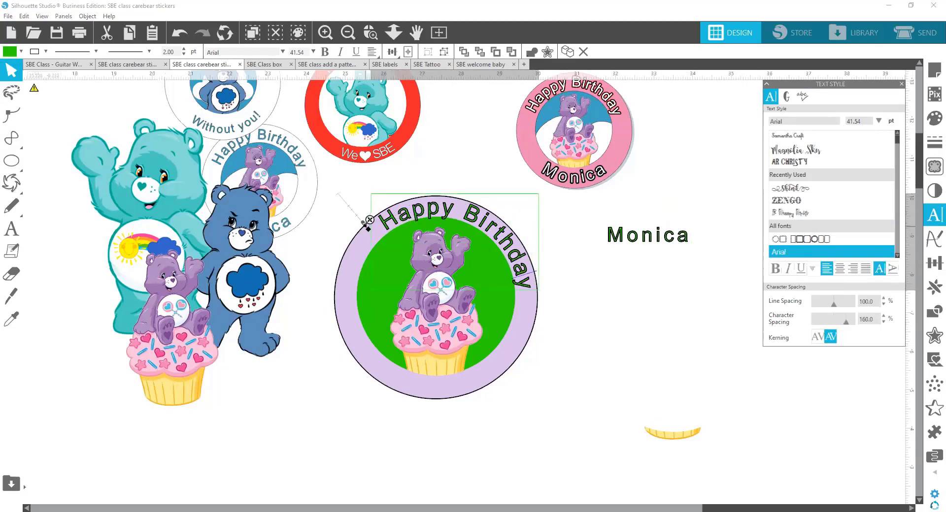
{"action": "mouse_move", "coordinate": [348, 235]}
{"action": "left_mouse_down"}
{"action": "mouse_move", "coordinate": [329, 245]}
{"action": "mouse_move", "coordinate": [337, 244]}
{"action": "left_mouse_up"}
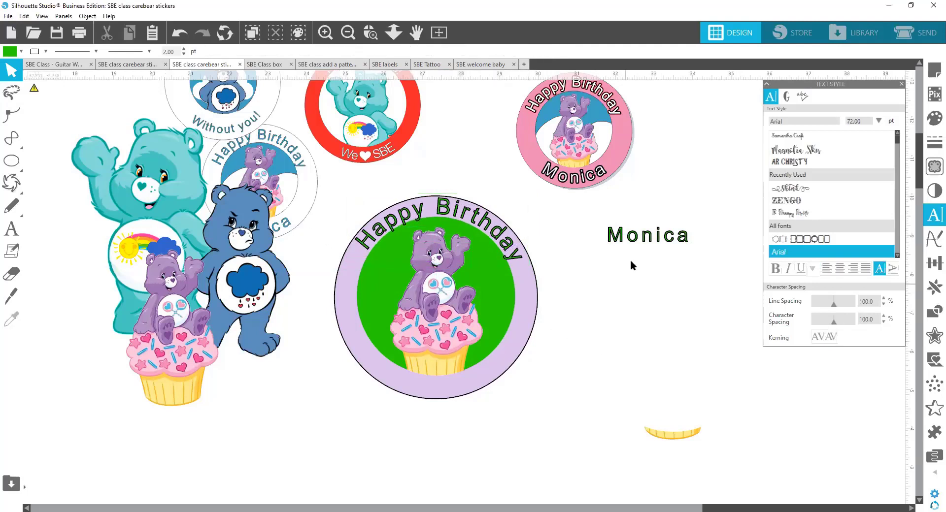
Curve the name text along the inside of the ring's lower arc so it reads upright beneath the cupcake.
{"action": "left_click", "coordinate": [623, 241]}
{"action": "left_click_drag", "start_coordinate": [620, 240], "coordinate": [485, 405]}
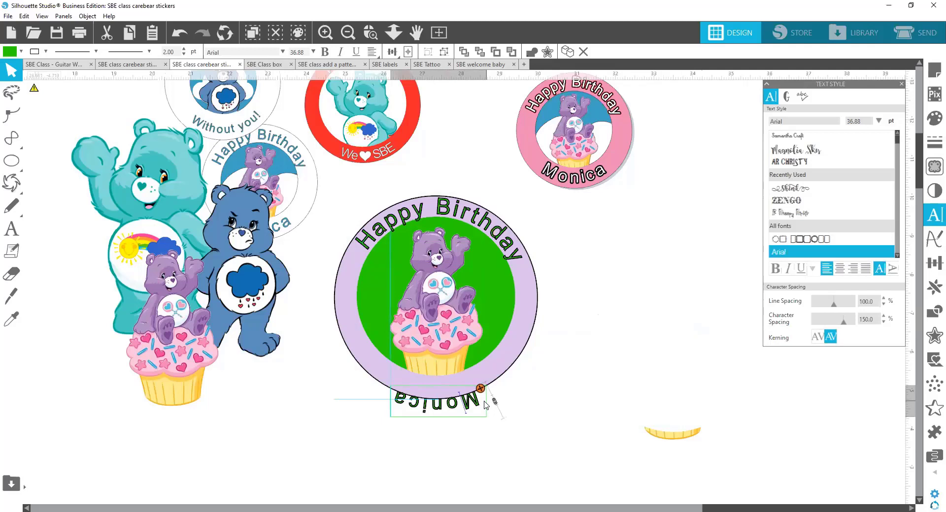
{"action": "left_click_drag", "start_coordinate": [485, 405], "coordinate": [465, 399]}
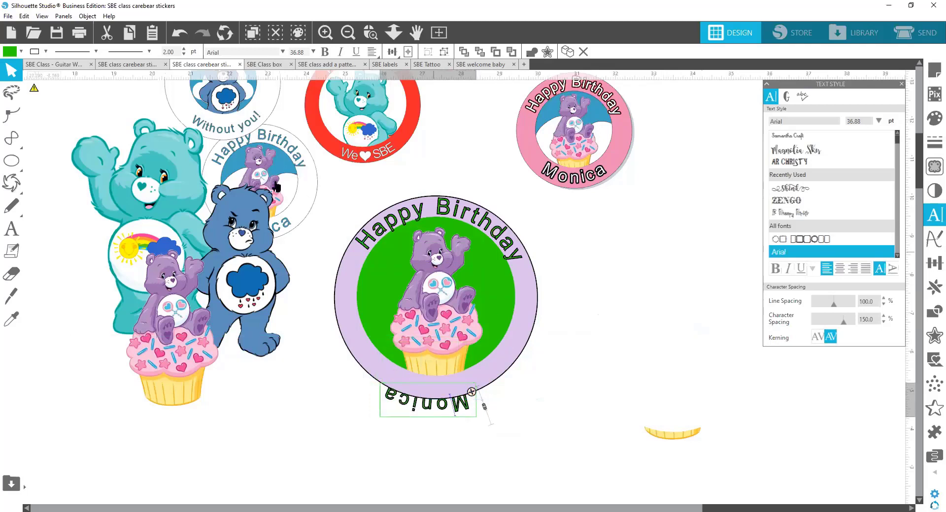
{"action": "left_click", "coordinate": [370, 37]}
{"action": "left_click_drag", "start_coordinate": [312, 342], "coordinate": [616, 416]}
{"action": "left_click", "coordinate": [611, 373]}
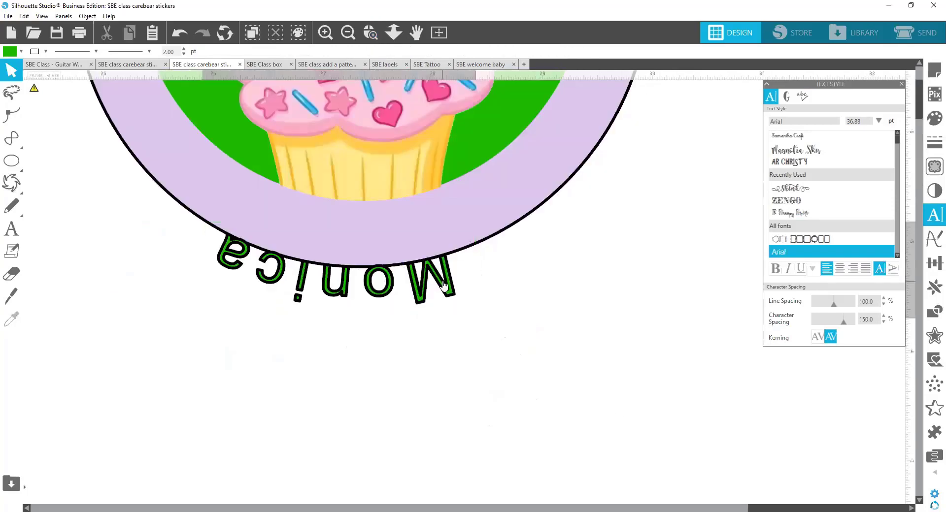
{"action": "left_click", "coordinate": [485, 295]}
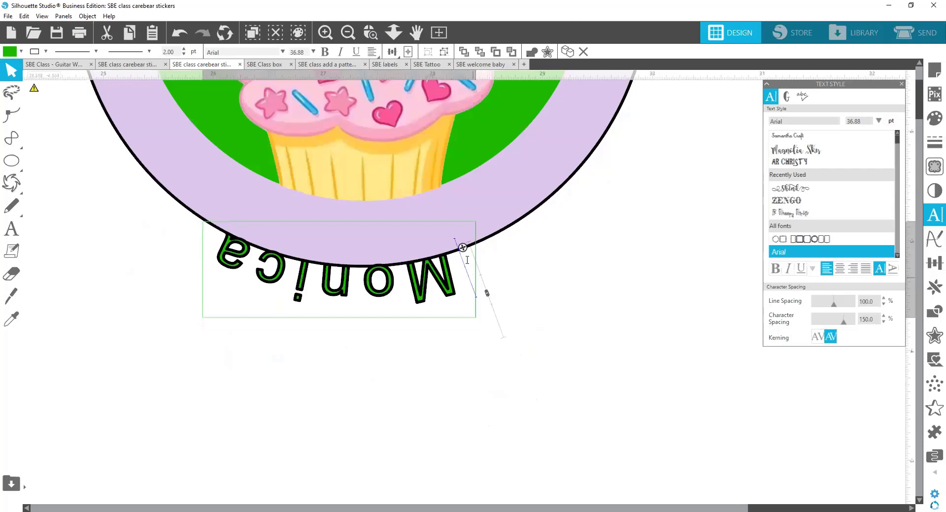
{"action": "left_click_drag", "start_coordinate": [463, 247], "coordinate": [236, 238]}
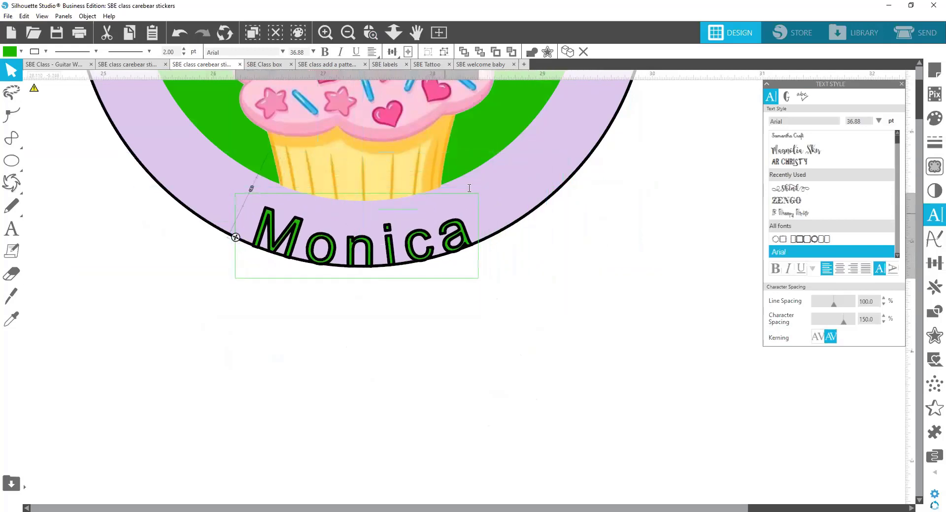
Raise the name text slightly off the outer edge so it sits within the light purple ring.
{"action": "left_click", "coordinate": [418, 30]}
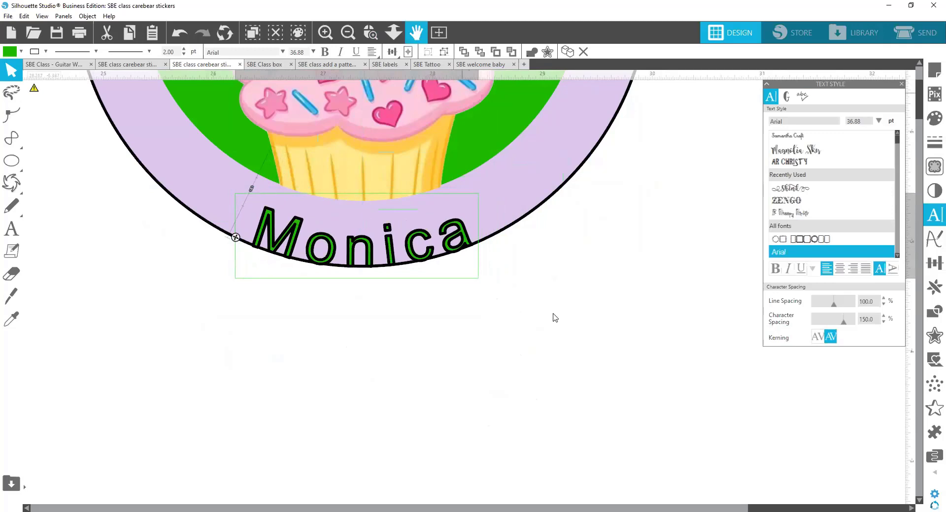
{"action": "left_click", "coordinate": [348, 32]}
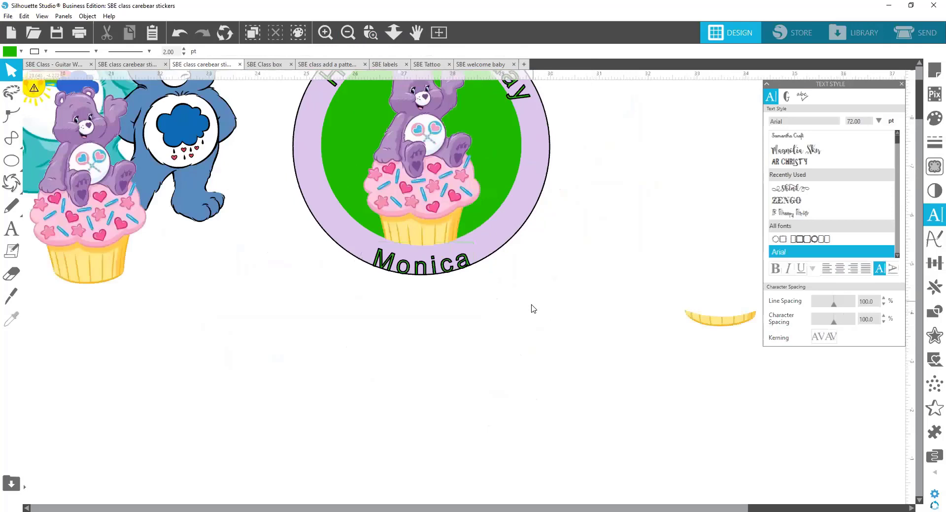
{"action": "double_click", "coordinate": [426, 269]}
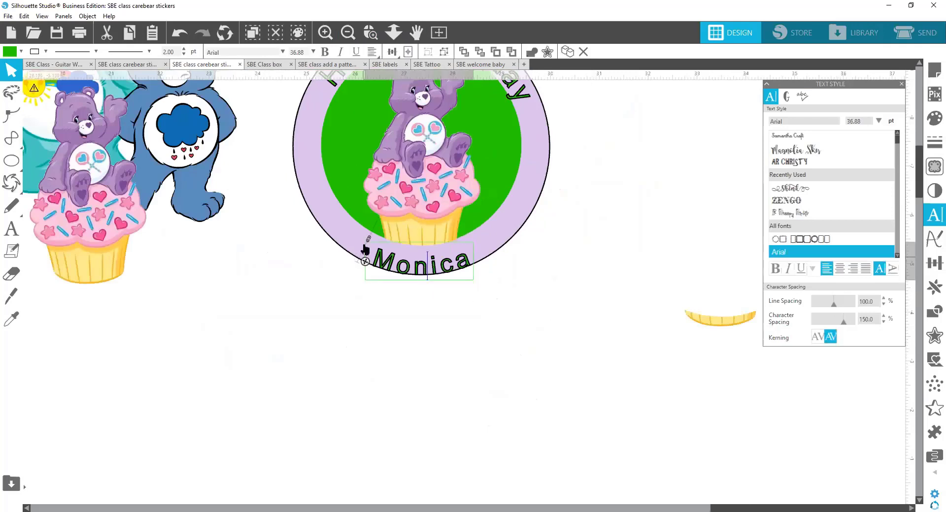
{"action": "mouse_move", "coordinate": [370, 240]}
{"action": "left_mouse_down"}
{"action": "mouse_move", "coordinate": [376, 220]}
{"action": "mouse_move", "coordinate": [350, 282]}
{"action": "mouse_move", "coordinate": [358, 231]}
{"action": "left_mouse_up"}
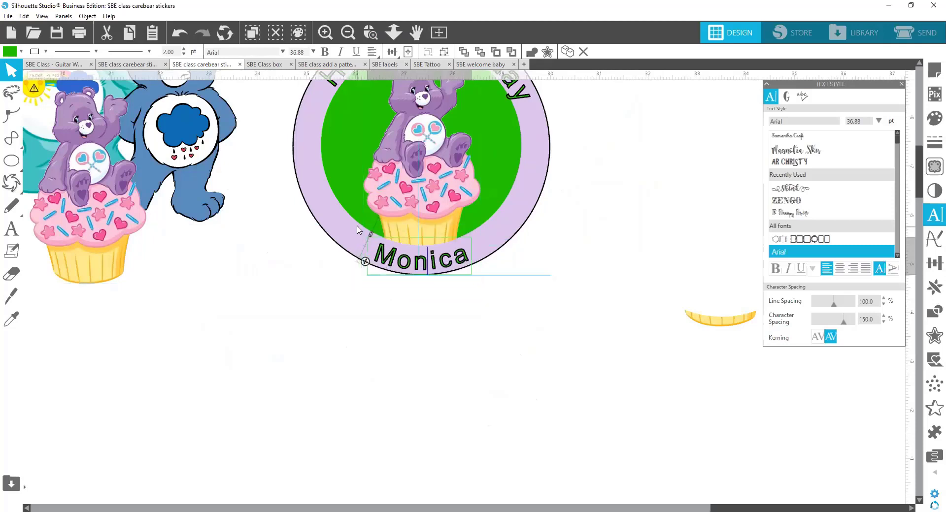
{"action": "left_click", "coordinate": [582, 244]}
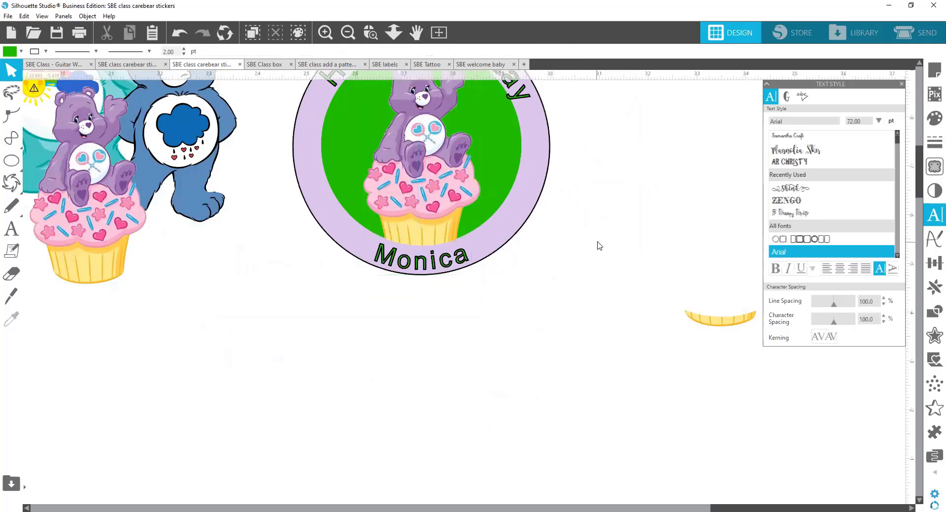
{"action": "scroll", "coordinate": [605, 252], "scroll_direction": "up", "scroll_amount": 1}
{"action": "scroll", "coordinate": [604, 253], "scroll_direction": "up", "scroll_amount": 2}
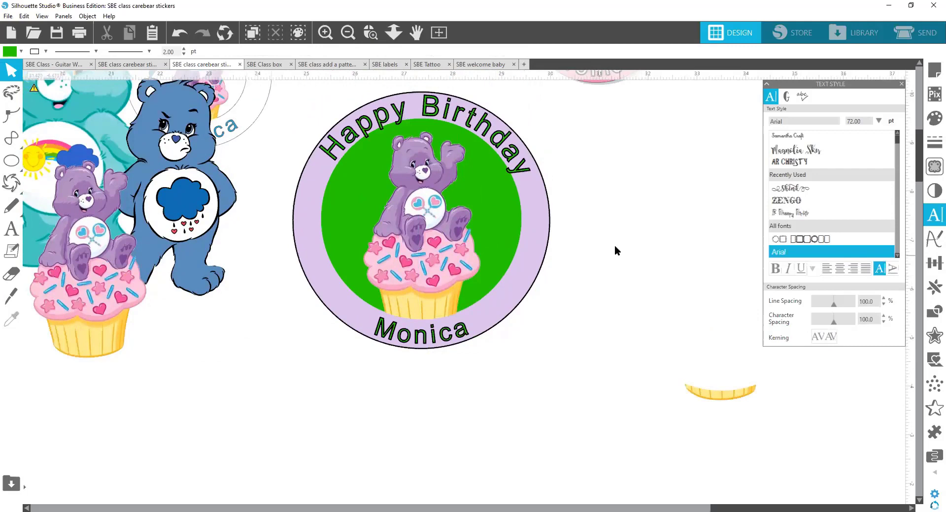
Move the light purple circle with its curved texts away from the green circle and back behind it.
{"action": "left_click", "coordinate": [447, 343]}
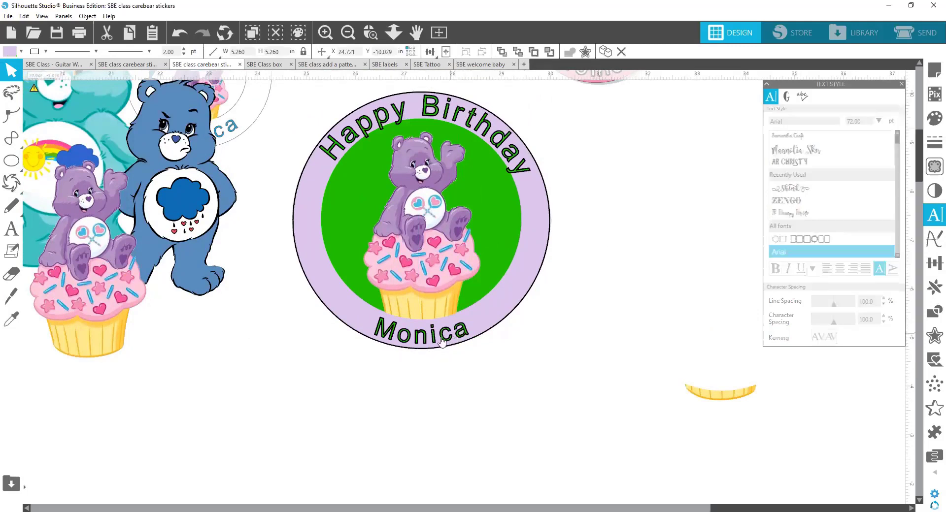
{"action": "double_click", "coordinate": [442, 341]}
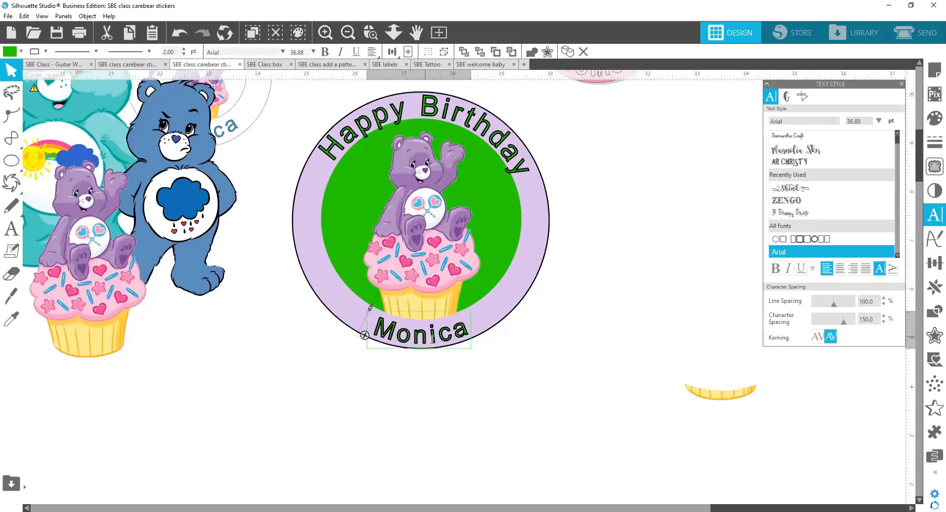
{"action": "left_click", "coordinate": [564, 274]}
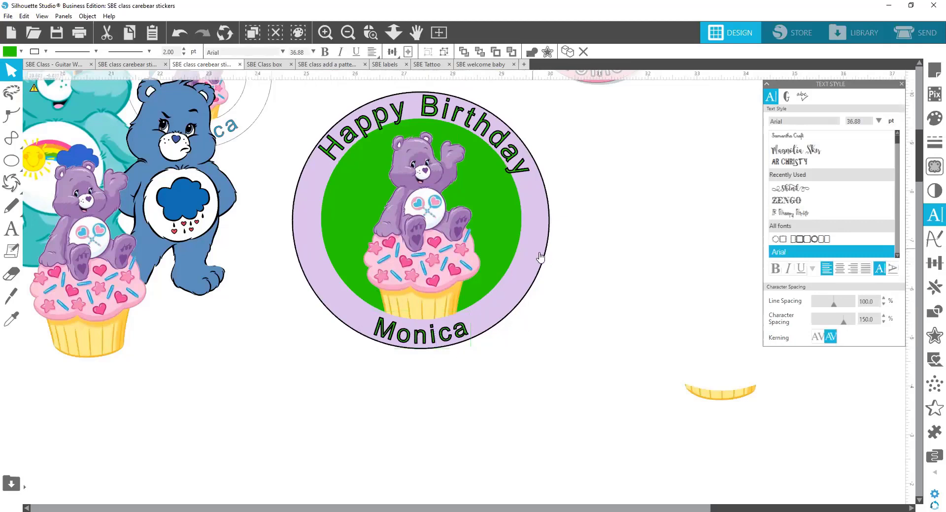
{"action": "left_click_drag", "start_coordinate": [540, 258], "coordinate": [785, 238]}
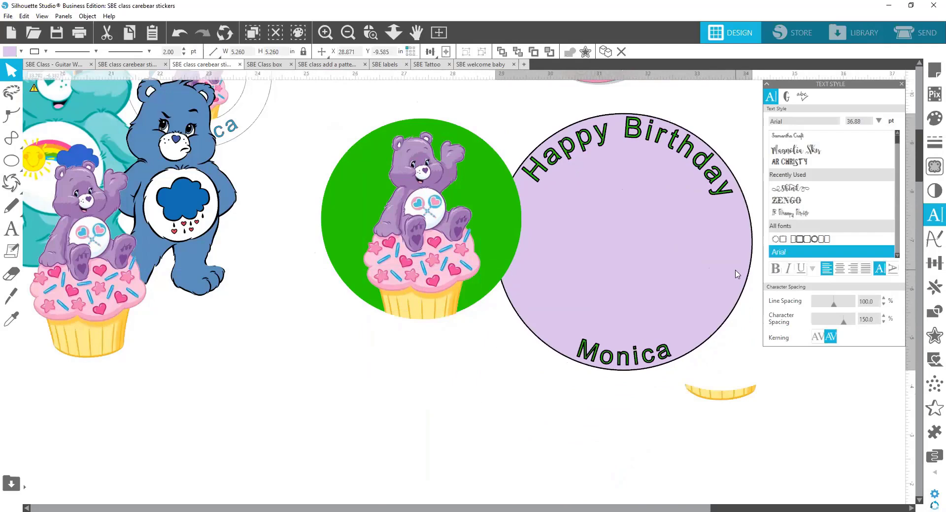
{"action": "left_click_drag", "start_coordinate": [666, 266], "coordinate": [533, 246]}
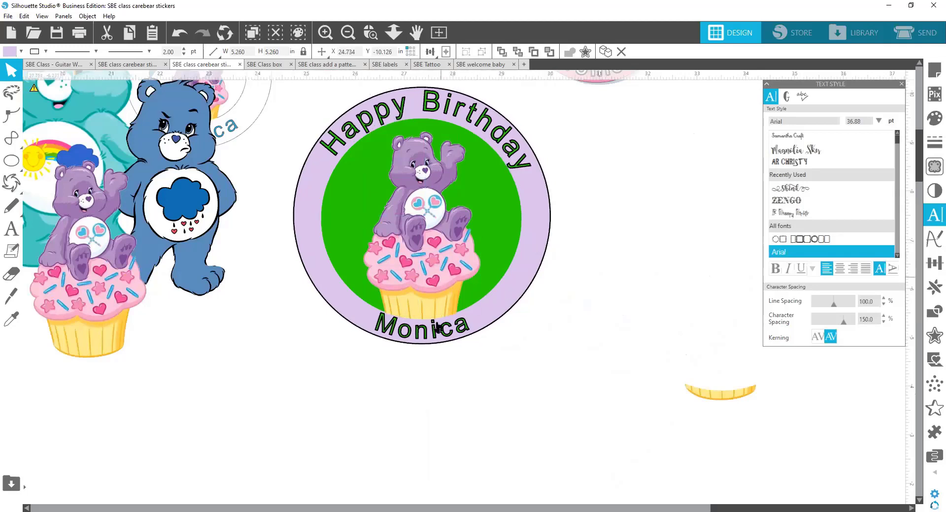
{"action": "left_click", "coordinate": [417, 199]}
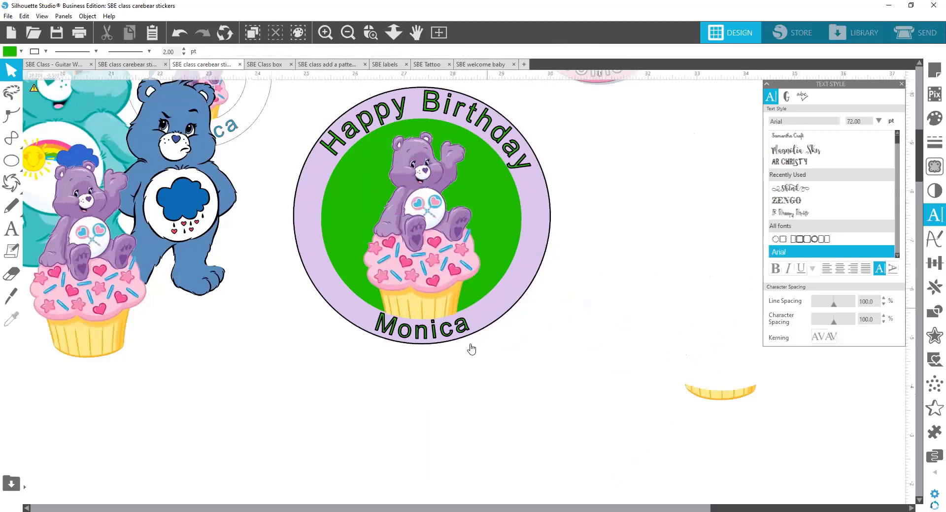
{"action": "left_click", "coordinate": [426, 335]}
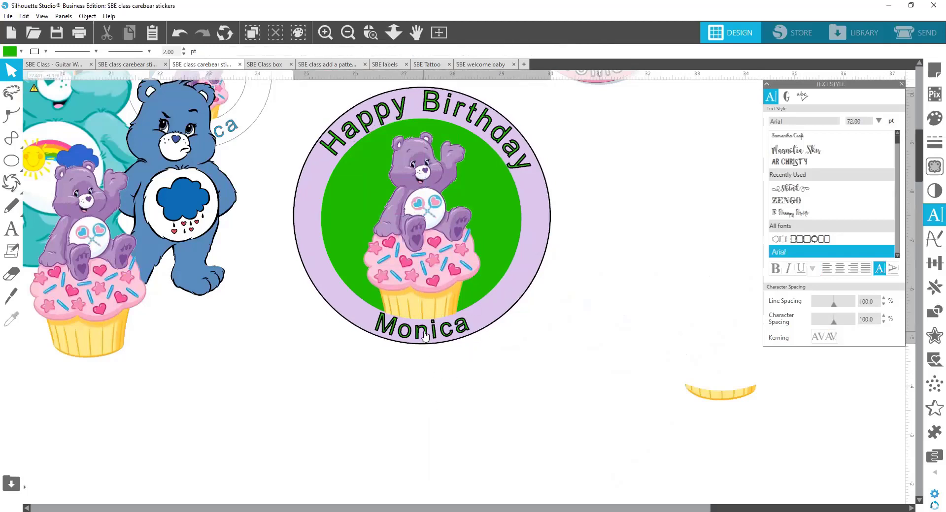
{"action": "double_click", "coordinate": [429, 336]}
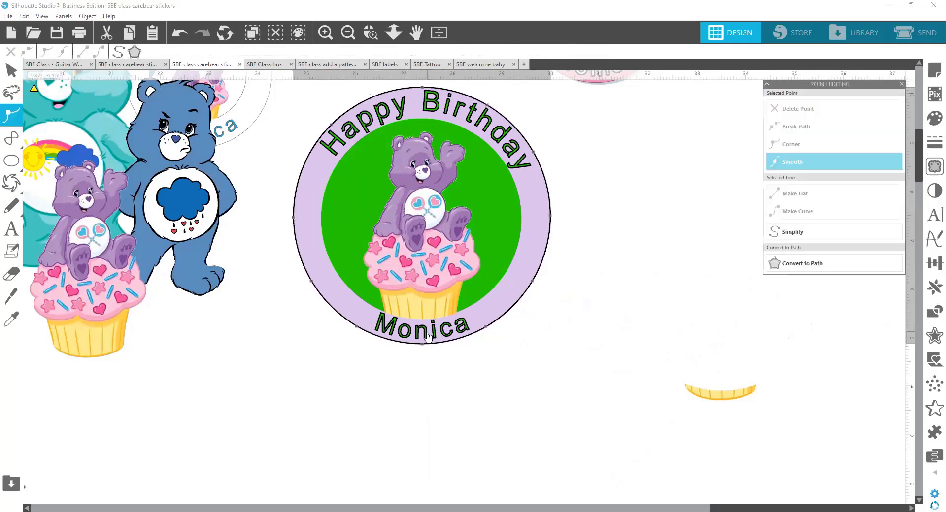
{"action": "left_click", "coordinate": [427, 335]}
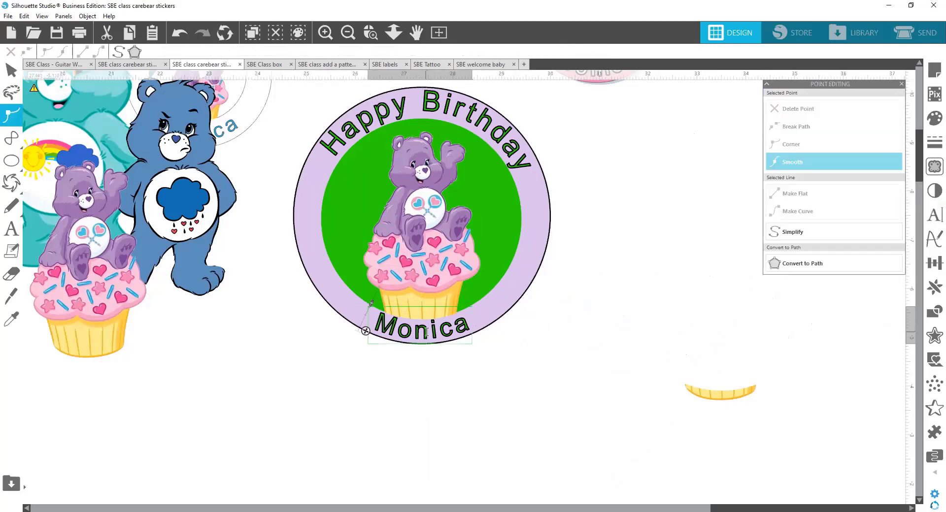
{"action": "right_click", "coordinate": [427, 334]}
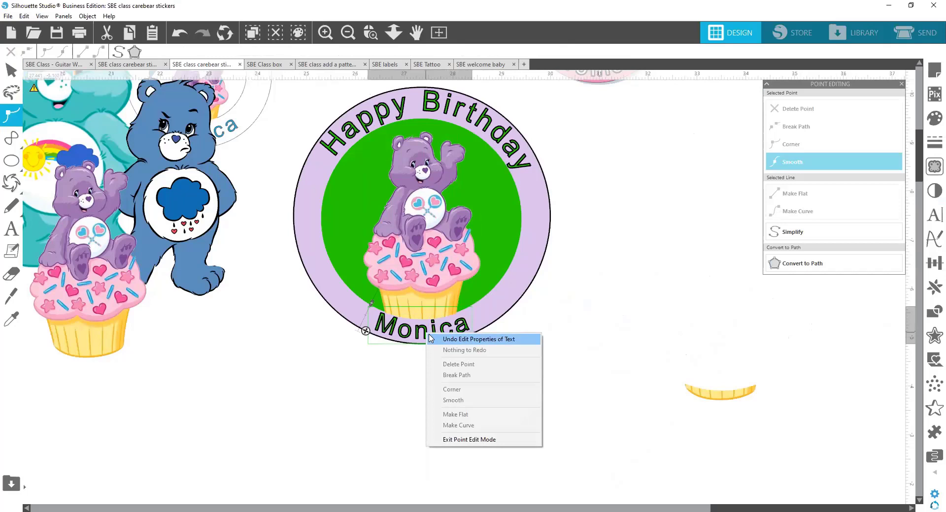
{"action": "left_click", "coordinate": [469, 440]}
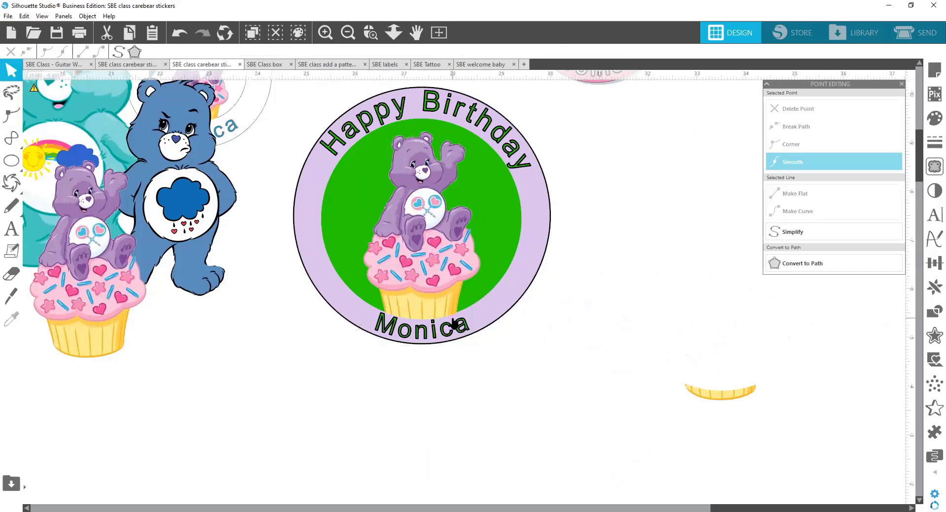
Convert the curved name text below the cupcake to a path so it separates from the circle.
{"action": "left_click", "coordinate": [448, 328]}
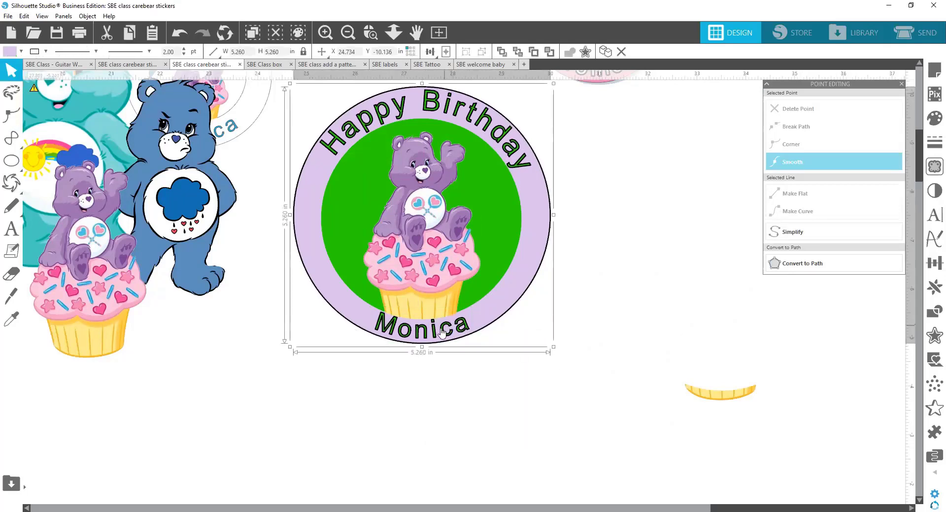
{"action": "left_click", "coordinate": [441, 333]}
{"action": "right_click", "coordinate": [442, 333]}
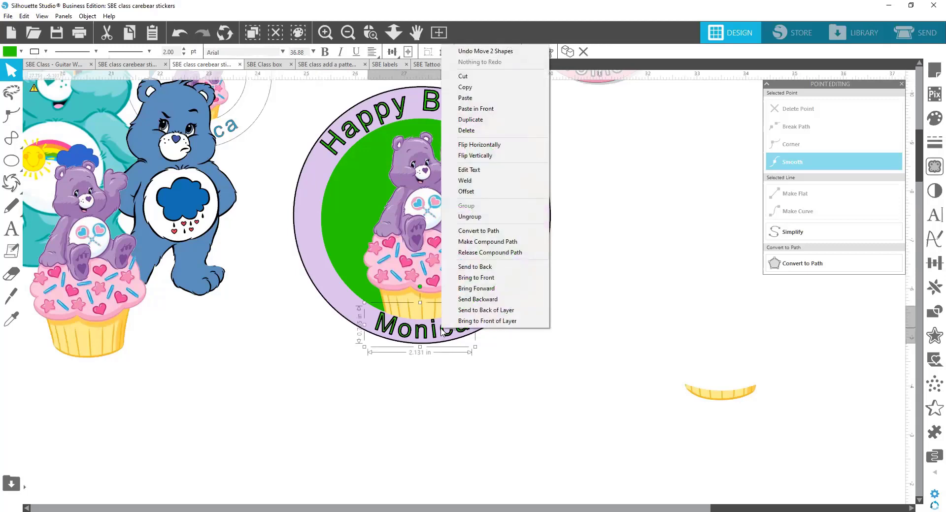
{"action": "left_click", "coordinate": [540, 235]}
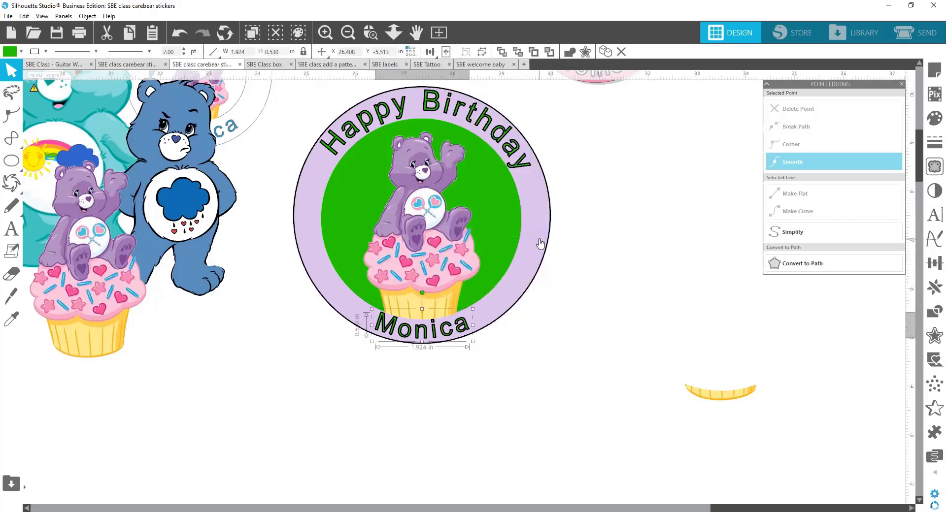
Move the light purple circle aside, lower the name just below the green circle, and place the purple circle back behind the design.
{"action": "left_click_drag", "start_coordinate": [539, 244], "coordinate": [766, 260]}
{"action": "left_click_drag", "start_coordinate": [429, 338], "coordinate": [430, 347]}
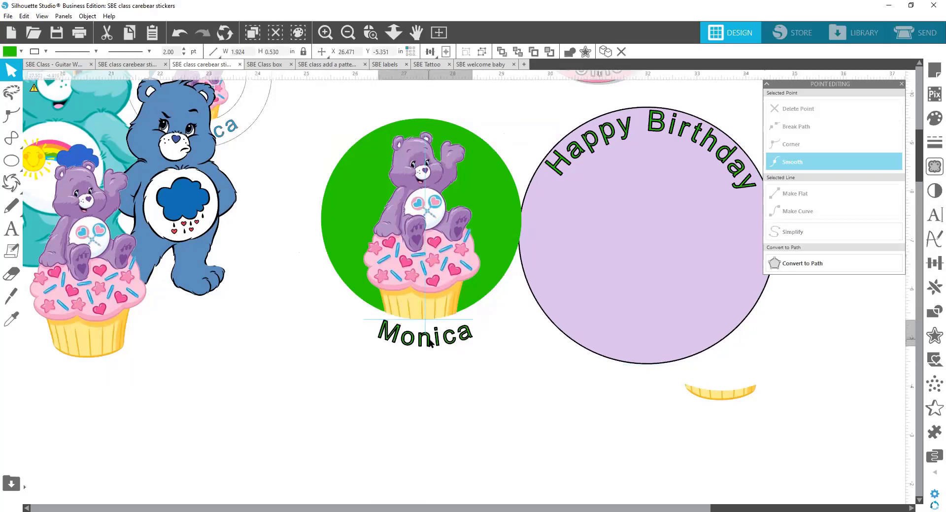
{"action": "left_click_drag", "start_coordinate": [447, 317], "coordinate": [448, 317]}
{"action": "left_click_drag", "start_coordinate": [612, 122], "coordinate": [636, 148]}
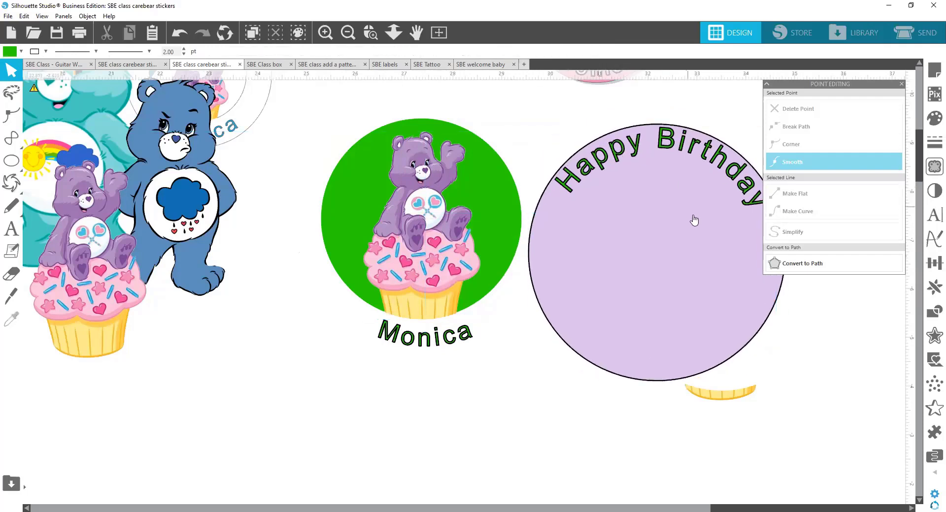
{"action": "left_click_drag", "start_coordinate": [690, 217], "coordinate": [459, 190]}
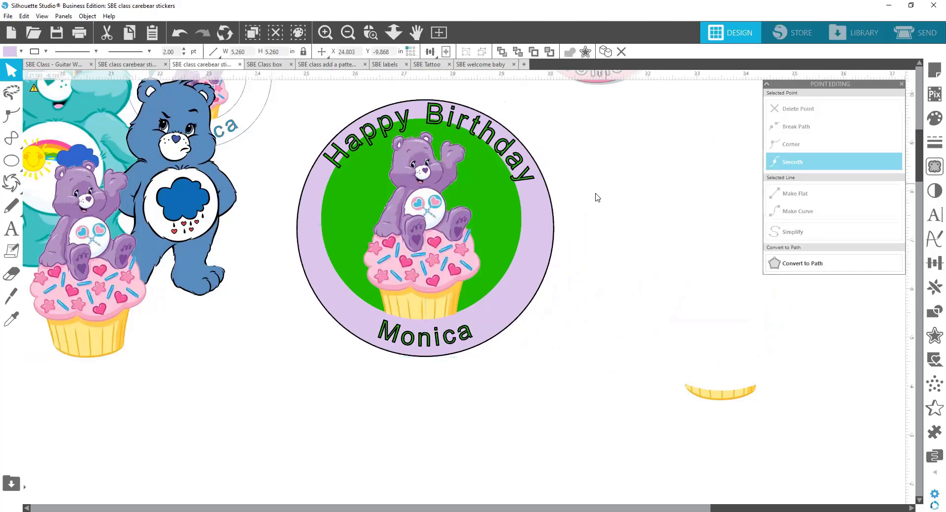
Recentre the "Happy Birthday" text along the upper arc of the light purple circle and convert it to a path.
{"action": "left_click", "coordinate": [495, 157]}
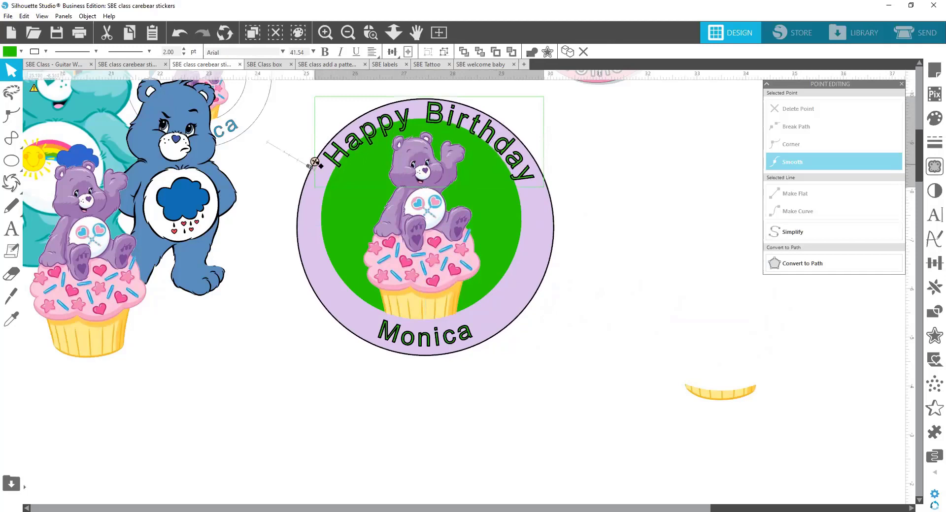
{"action": "mouse_move", "coordinate": [318, 163]}
{"action": "left_mouse_down"}
{"action": "mouse_move", "coordinate": [313, 156]}
{"action": "mouse_move", "coordinate": [310, 168]}
{"action": "left_mouse_up"}
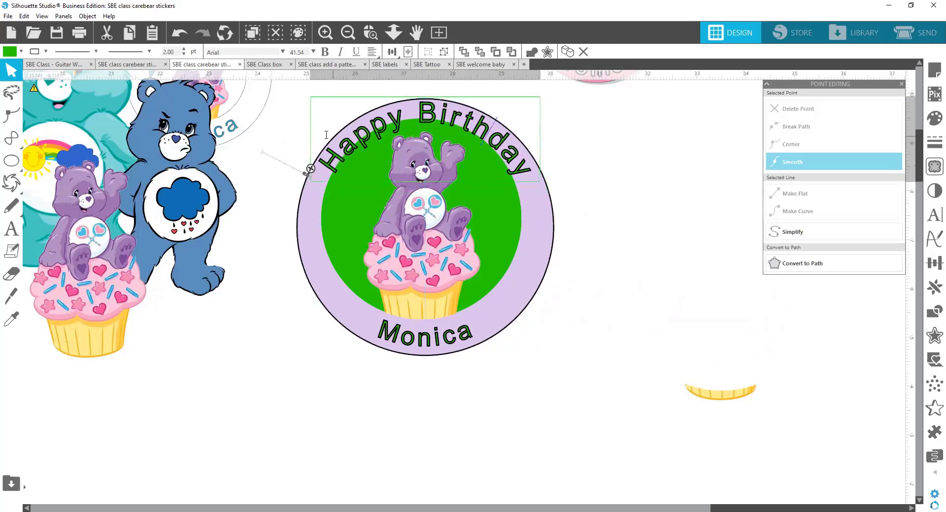
{"action": "left_click", "coordinate": [298, 134]}
{"action": "left_click", "coordinate": [415, 141]}
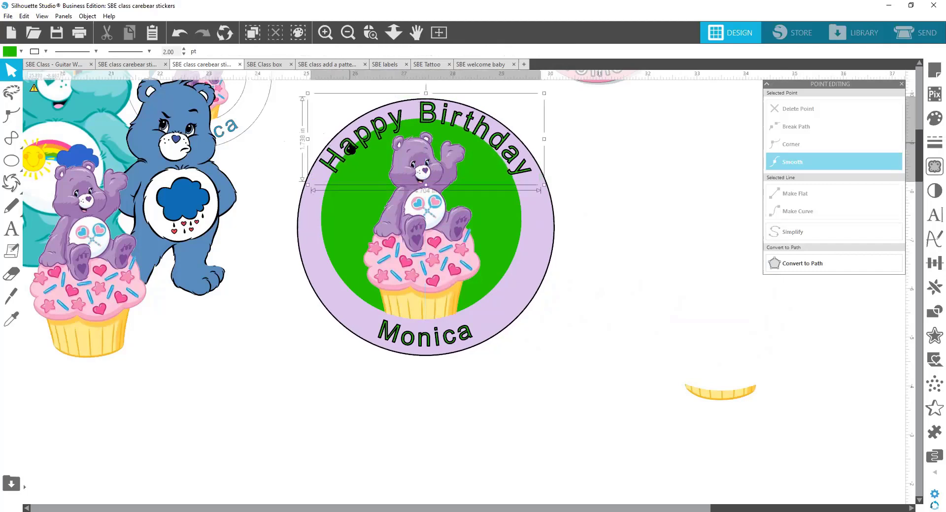
{"action": "right_click", "coordinate": [458, 119]}
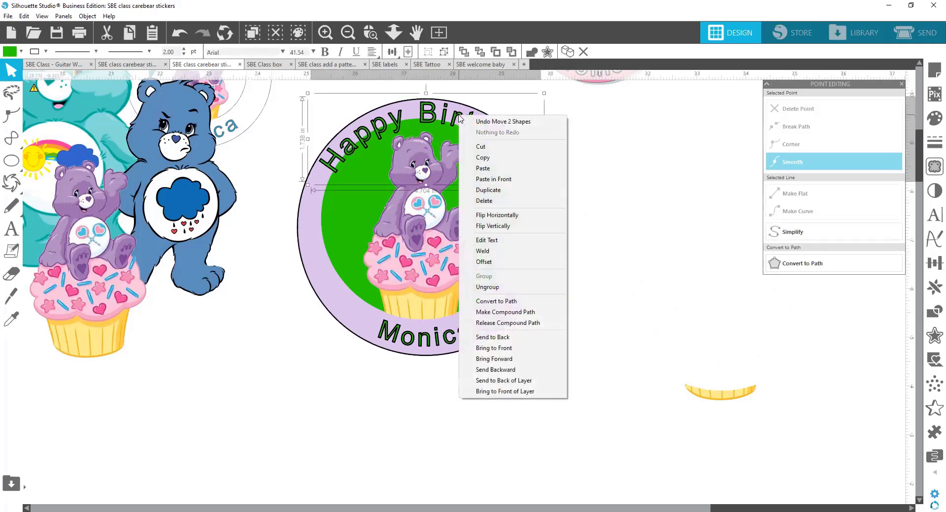
{"action": "left_click", "coordinate": [553, 303]}
{"action": "left_click", "coordinate": [668, 298]}
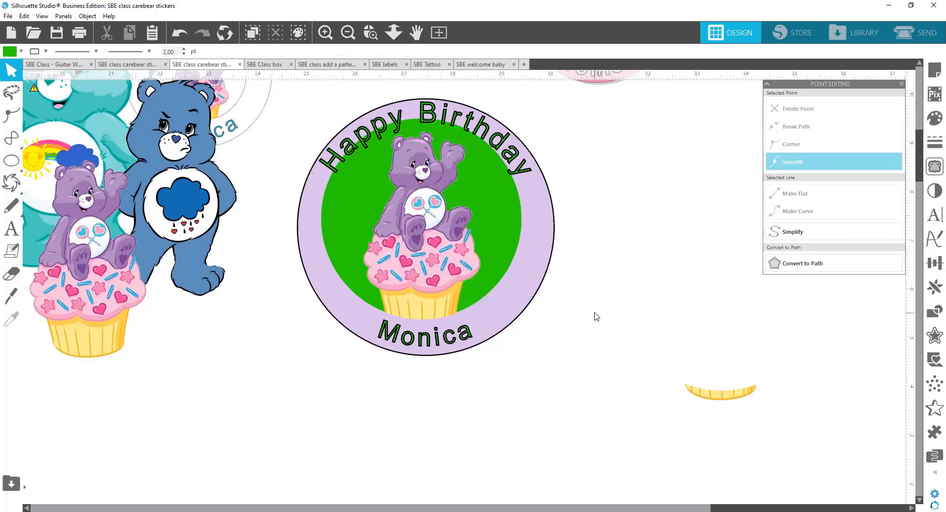
Raise the "Happy Birthday" text clear of the green circle and enlarge the light purple circle behind the design to about 5.64 in.
{"action": "left_click_drag", "start_coordinate": [519, 267], "coordinate": [812, 348]}
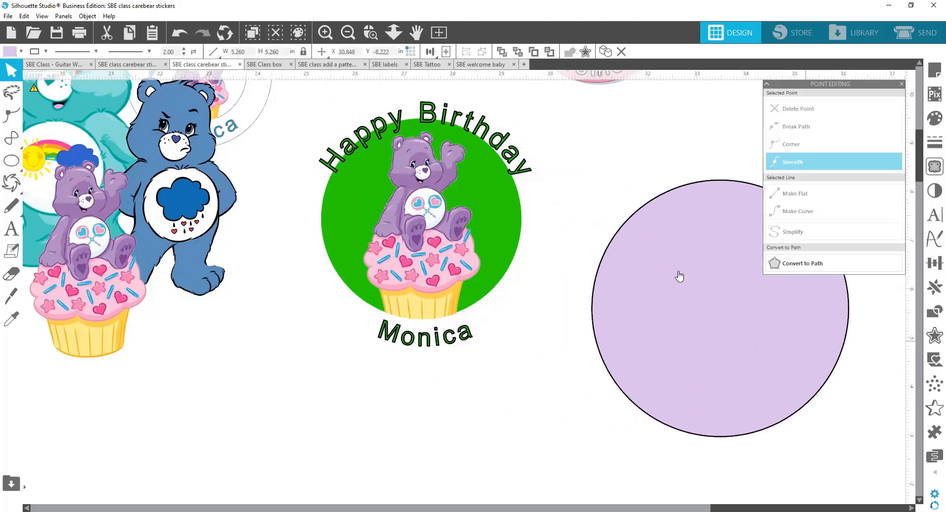
{"action": "mouse_move", "coordinate": [435, 117]}
{"action": "left_mouse_down"}
{"action": "mouse_move", "coordinate": [431, 102]}
{"action": "mouse_move", "coordinate": [426, 108]}
{"action": "left_mouse_up"}
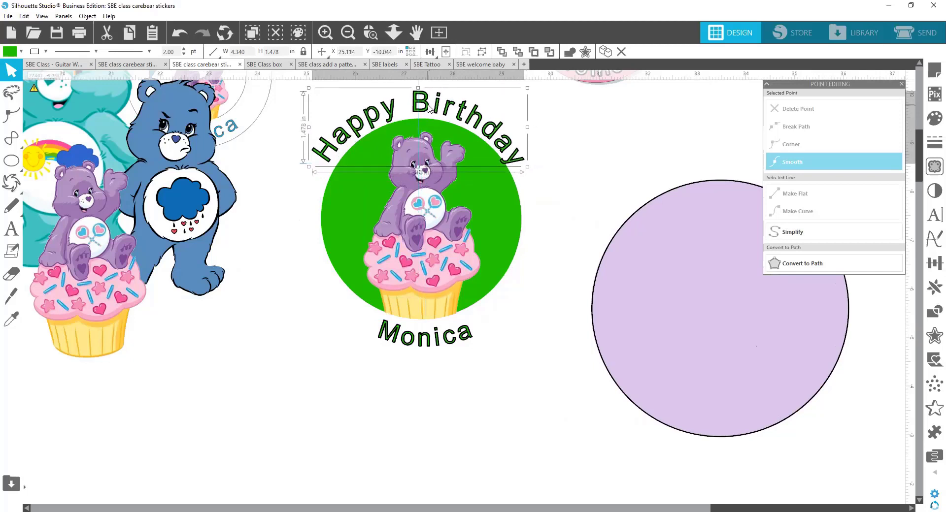
{"action": "left_click", "coordinate": [650, 268]}
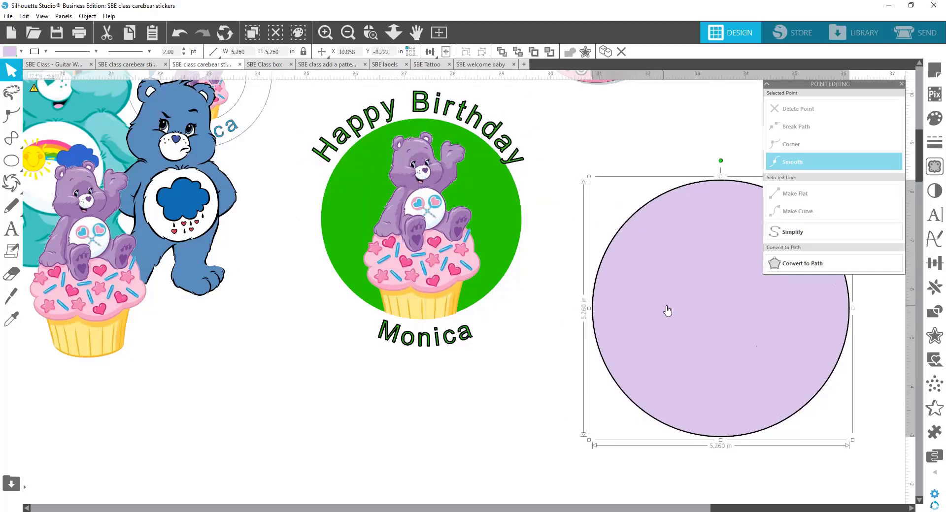
{"action": "left_click_drag", "start_coordinate": [667, 311], "coordinate": [366, 205]}
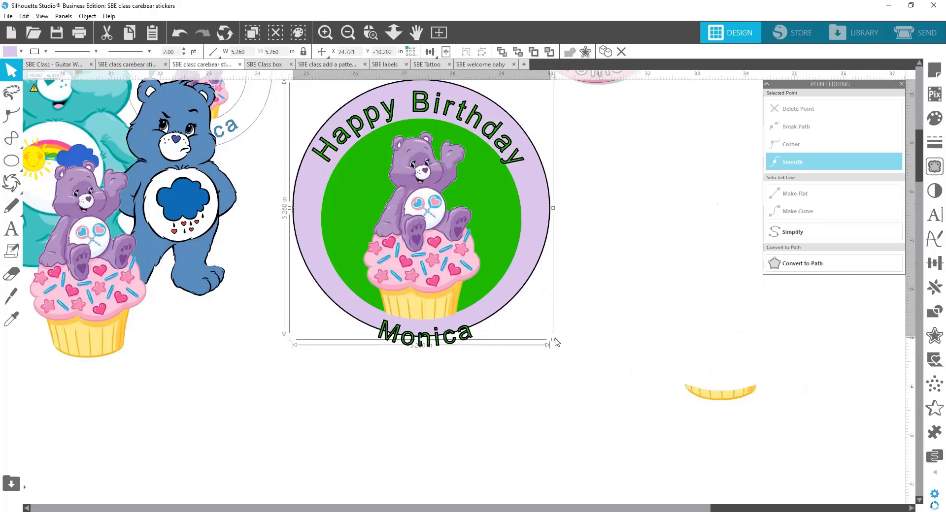
{"action": "left_click_drag", "start_coordinate": [553, 338], "coordinate": [572, 358]}
{"action": "left_click_drag", "start_coordinate": [540, 281], "coordinate": [526, 271]}
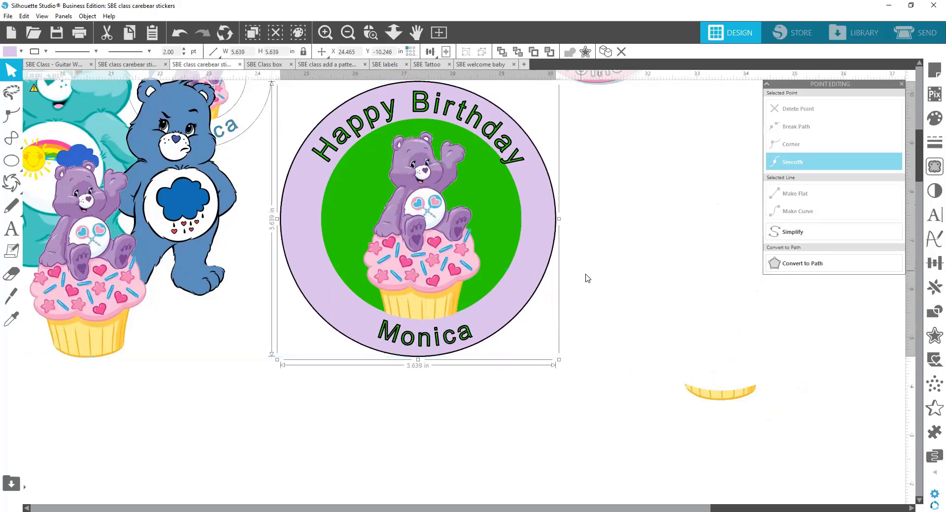
Fill the outer circle with white and the inner green circle with the dark pink sampled from a heart on the cupcake.
{"action": "left_click", "coordinate": [13, 54]}
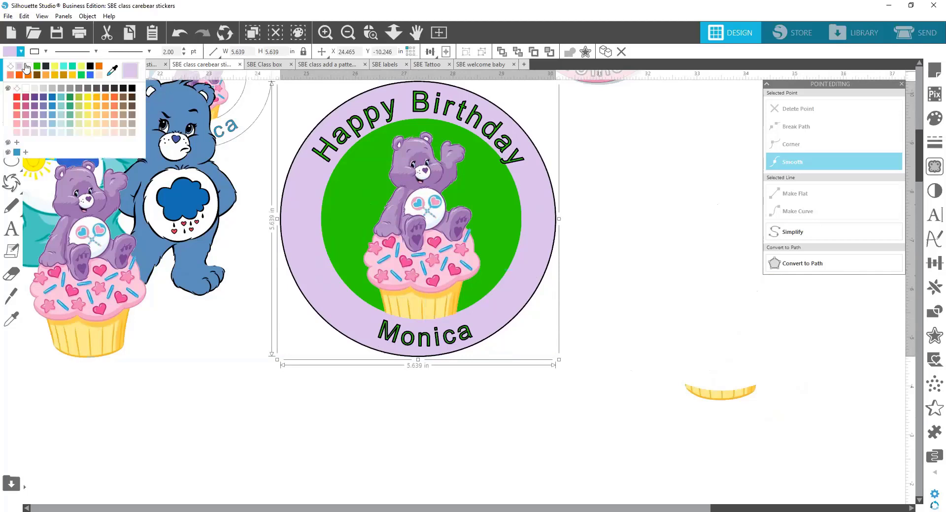
{"action": "left_click", "coordinate": [29, 67]}
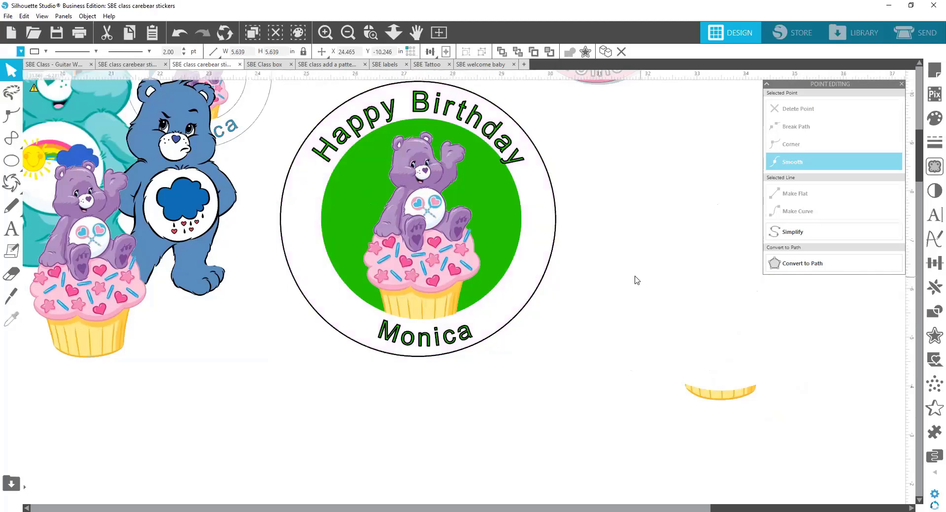
{"action": "left_click", "coordinate": [484, 212]}
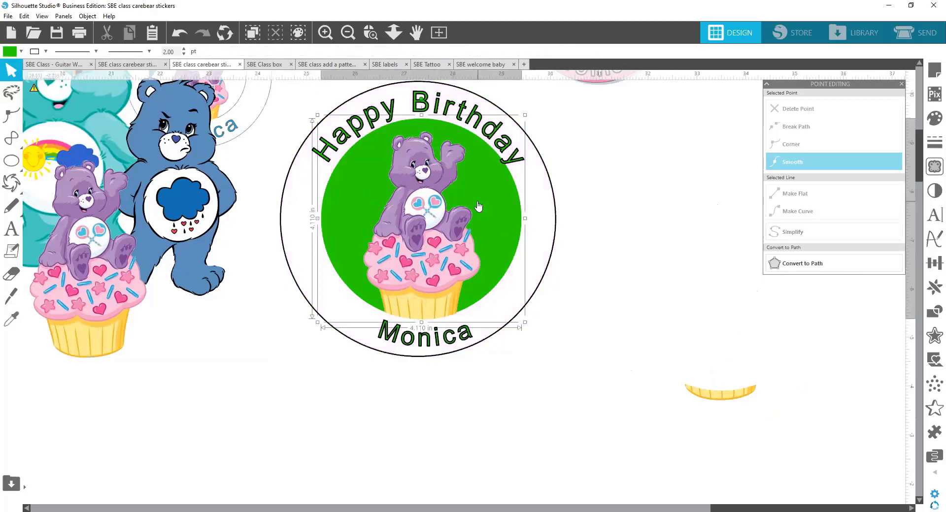
{"action": "left_click", "coordinate": [14, 53]}
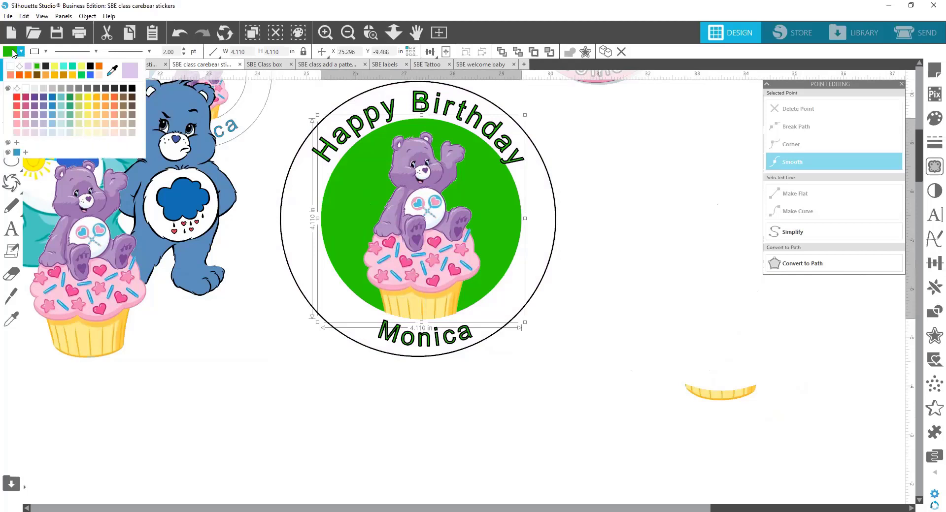
{"action": "left_click", "coordinate": [113, 72]}
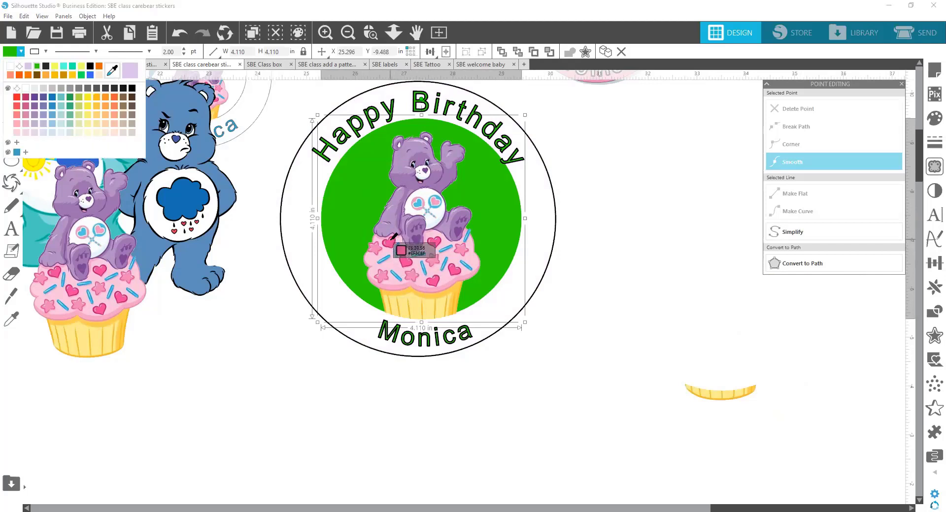
{"action": "left_click", "coordinate": [392, 239]}
Fill the "Happy Birthday" text and the name text with the same dark pink as the inner circle.
{"action": "left_click", "coordinate": [428, 112]}
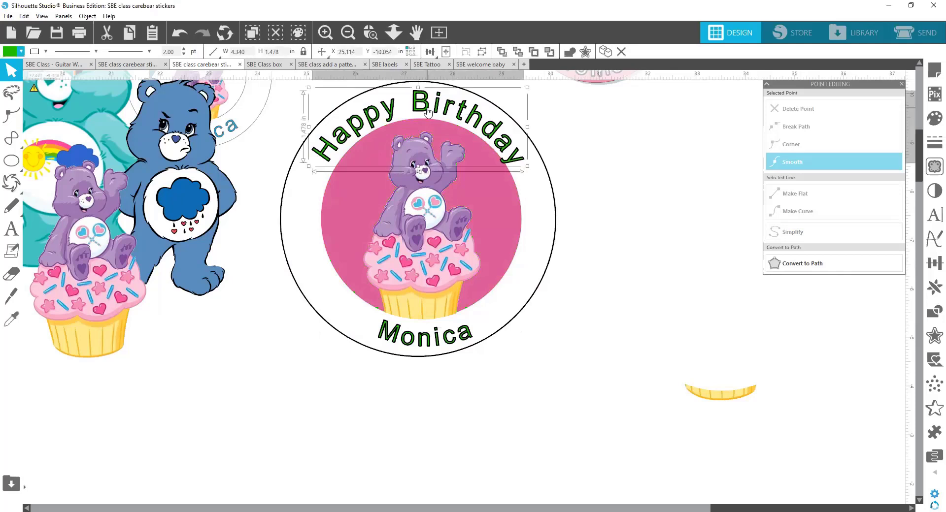
{"action": "left_click", "coordinate": [10, 51]}
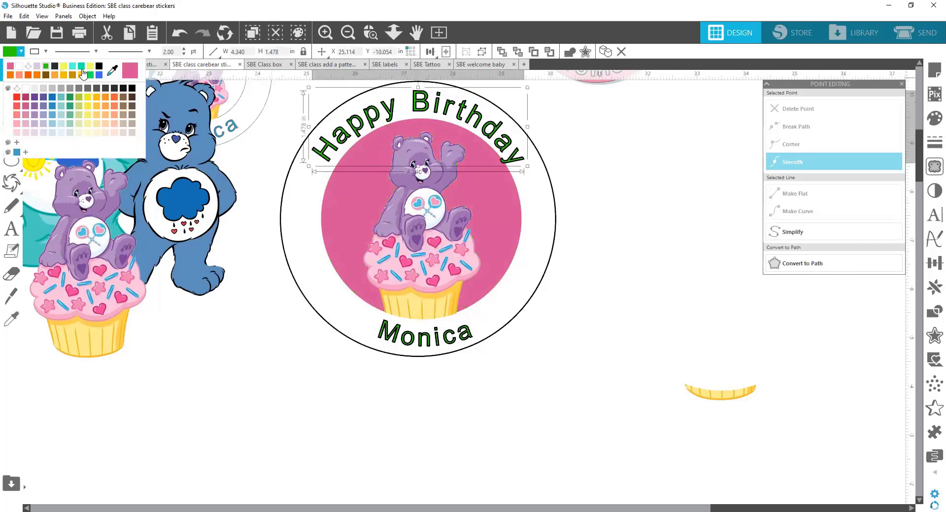
{"action": "left_click", "coordinate": [10, 71]}
{"action": "left_click", "coordinate": [388, 340]}
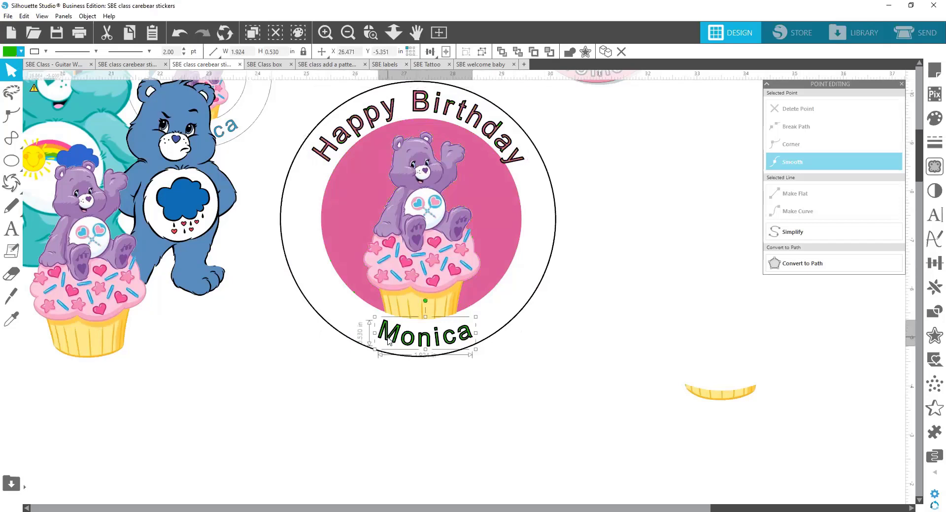
{"action": "left_click", "coordinate": [12, 52]}
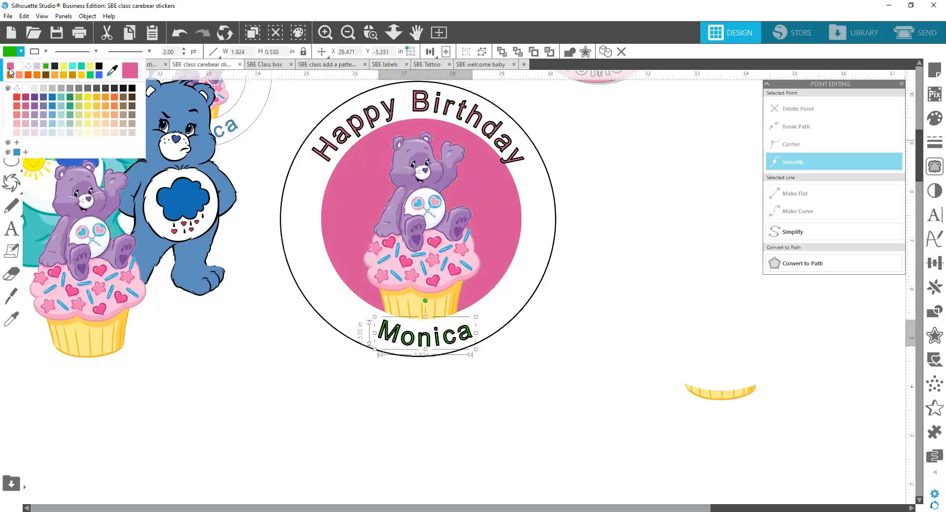
{"action": "left_click", "coordinate": [10, 70]}
Try the pinkpolka, white-black-large and scattered-dot patterns on the outer circle and settle on the pastel pentagon pattern.
{"action": "left_click", "coordinate": [537, 225]}
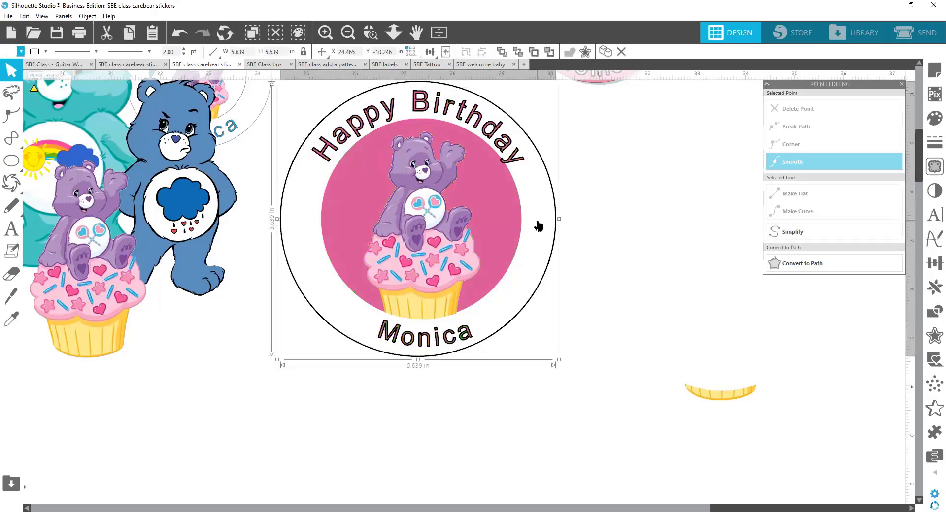
{"action": "left_click", "coordinate": [932, 122]}
{"action": "left_click", "coordinate": [802, 98]}
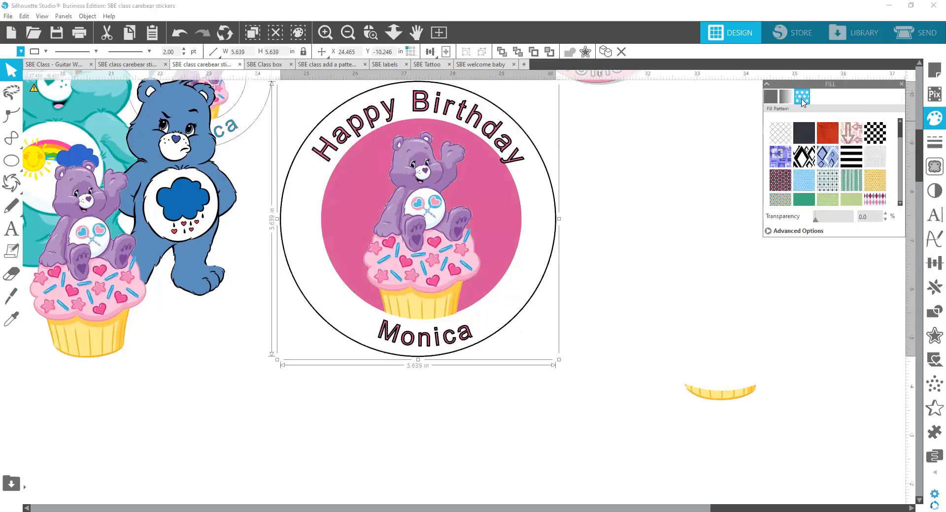
{"action": "scroll", "coordinate": [844, 157], "scroll_direction": "down", "scroll_amount": 2}
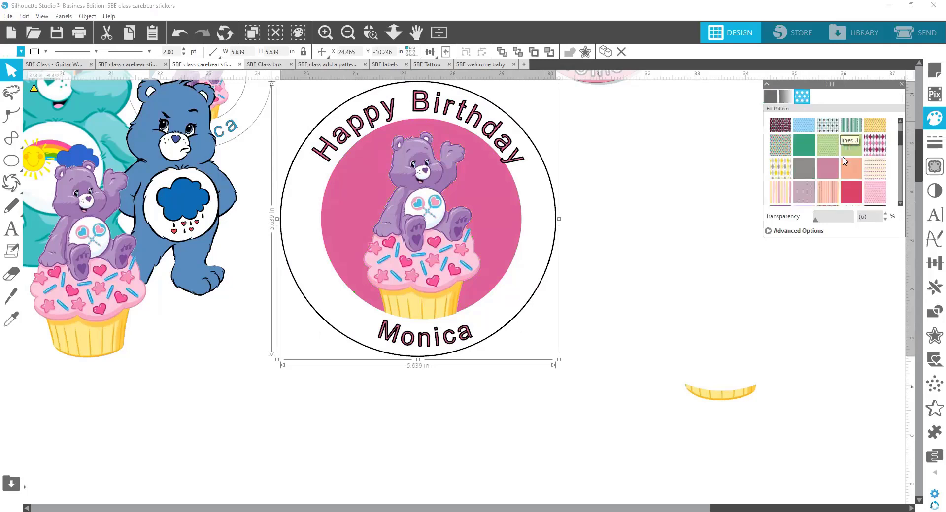
{"action": "scroll", "coordinate": [857, 164], "scroll_direction": "down", "scroll_amount": 1}
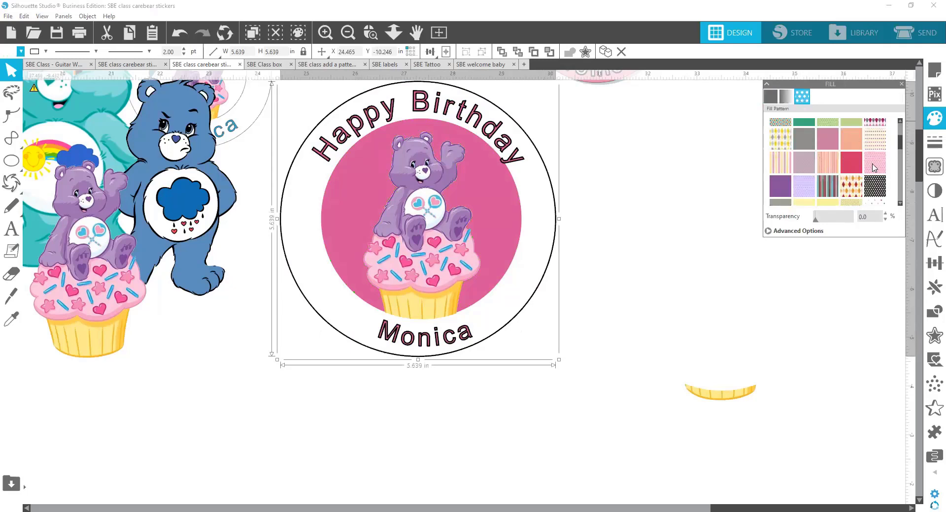
{"action": "left_click", "coordinate": [874, 167]}
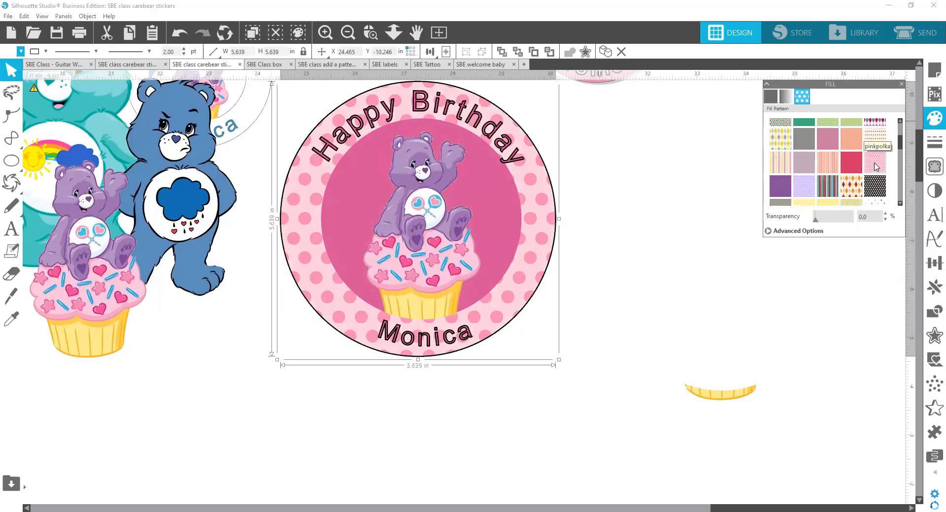
{"action": "left_click", "coordinate": [882, 187]}
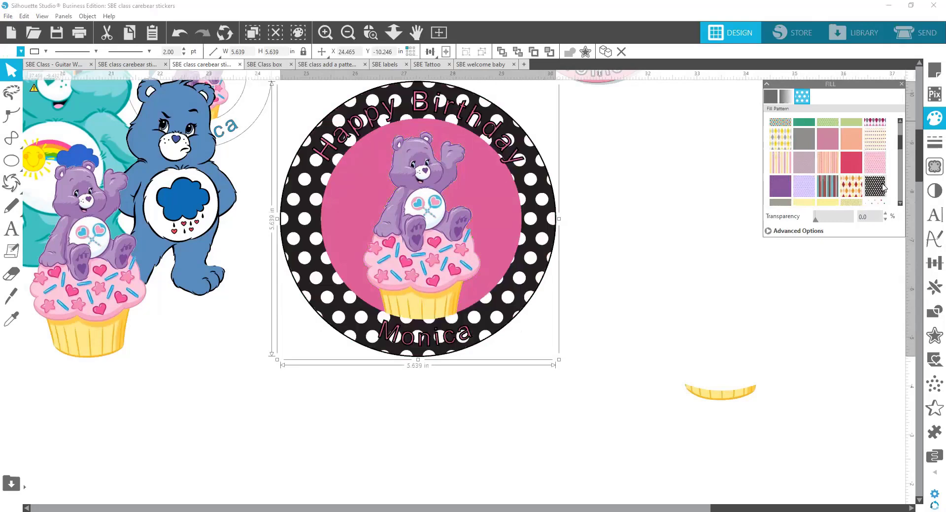
{"action": "scroll", "coordinate": [877, 186], "scroll_direction": "down", "scroll_amount": 1}
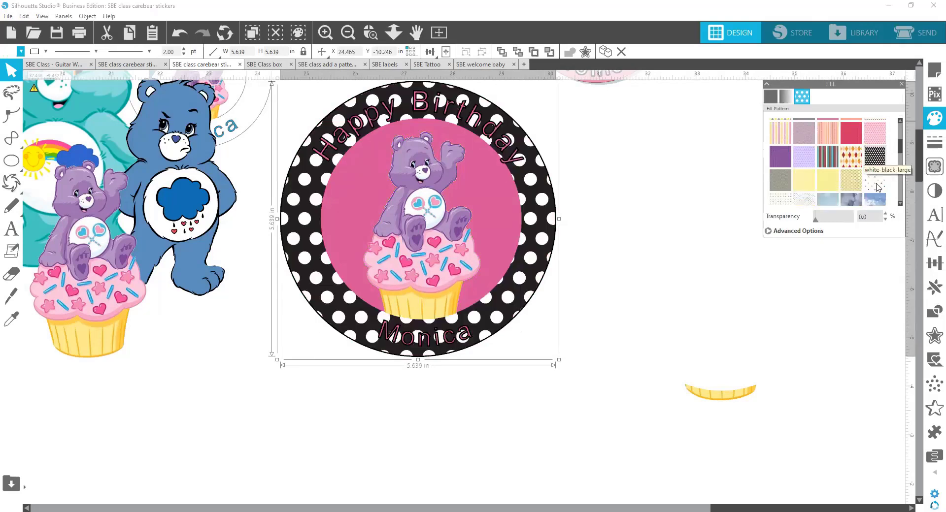
{"action": "left_click", "coordinate": [876, 186]}
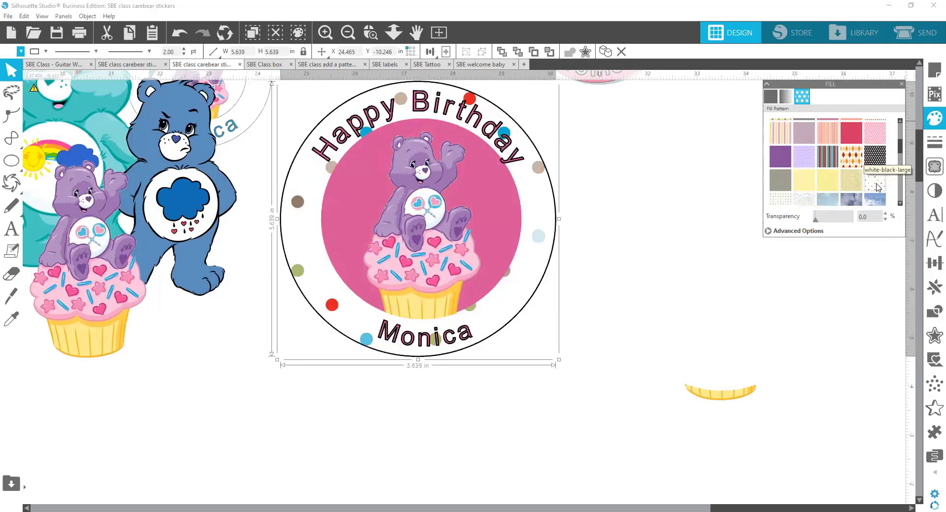
{"action": "left_click", "coordinate": [772, 203]}
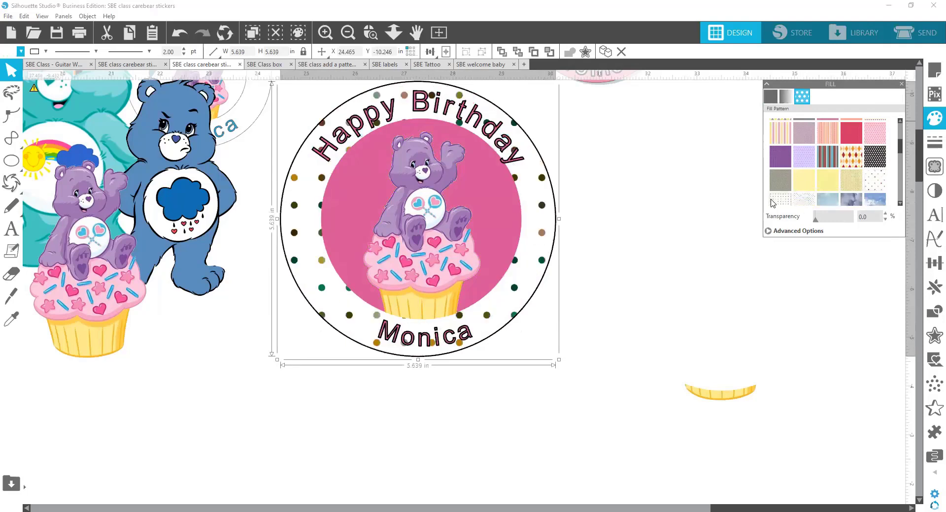
{"action": "left_click", "coordinate": [803, 202]}
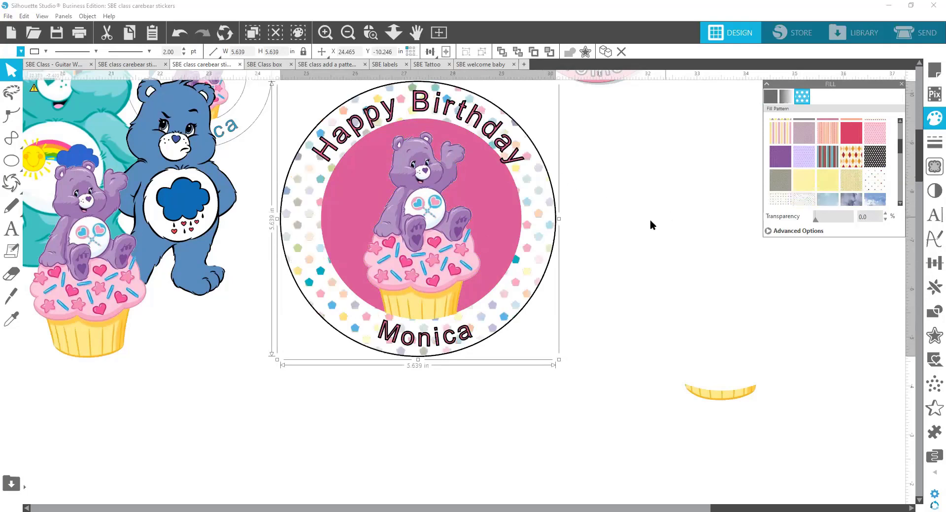
Scale the pastel pentagon pattern on the outer circle to 133%.
{"action": "left_click", "coordinate": [787, 232]}
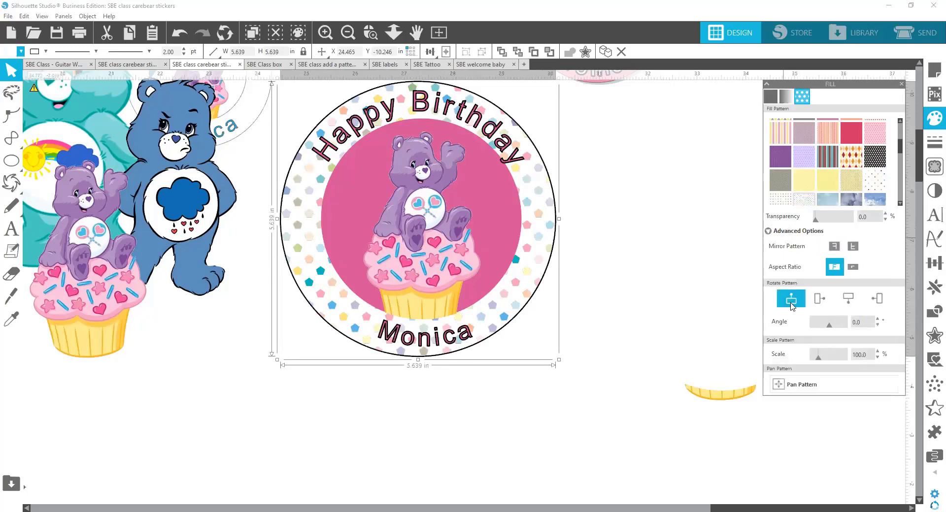
{"action": "left_click_drag", "start_coordinate": [819, 361], "coordinate": [834, 361]}
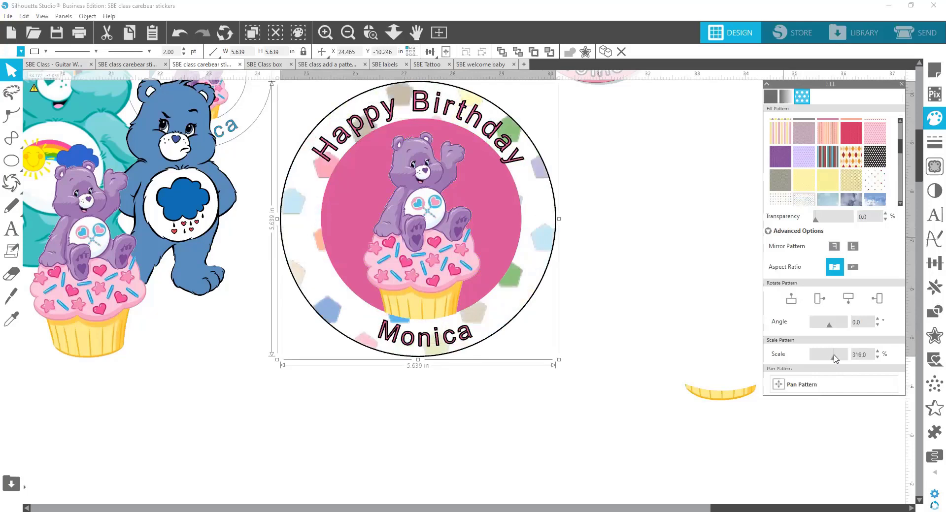
{"action": "mouse_move", "coordinate": [834, 357]}
{"action": "left_mouse_down"}
{"action": "mouse_move", "coordinate": [811, 357]}
{"action": "mouse_move", "coordinate": [821, 356]}
{"action": "left_mouse_up"}
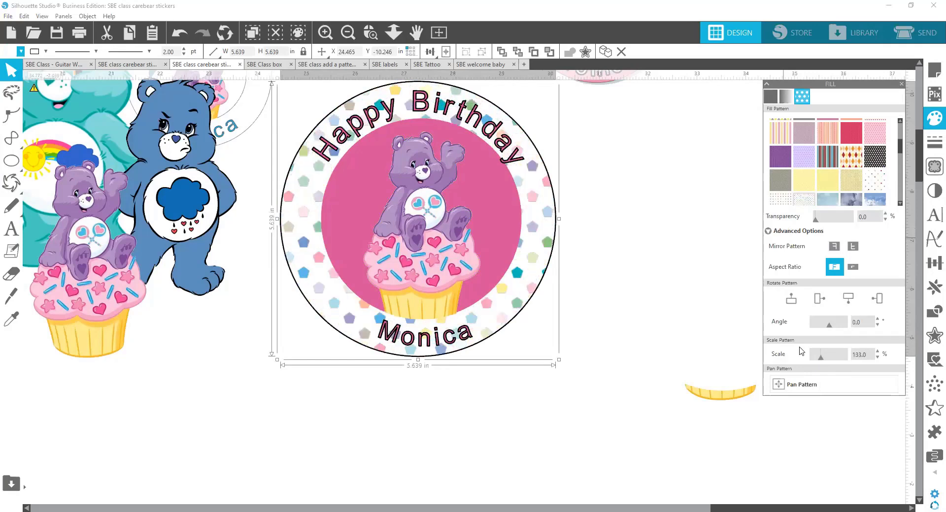
Try a 0.005 in offset around the pink inner circle with a black fill.
{"action": "left_click", "coordinate": [499, 244]}
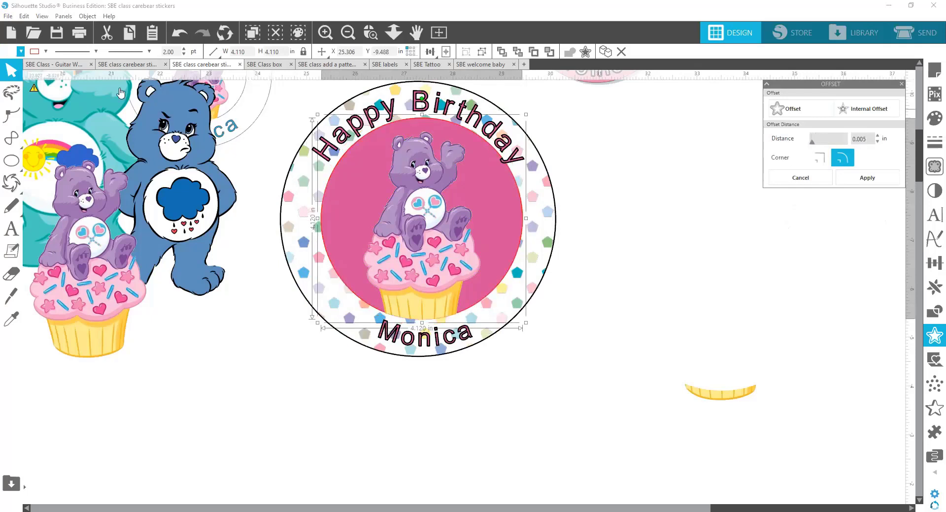
{"action": "left_click", "coordinate": [10, 52]}
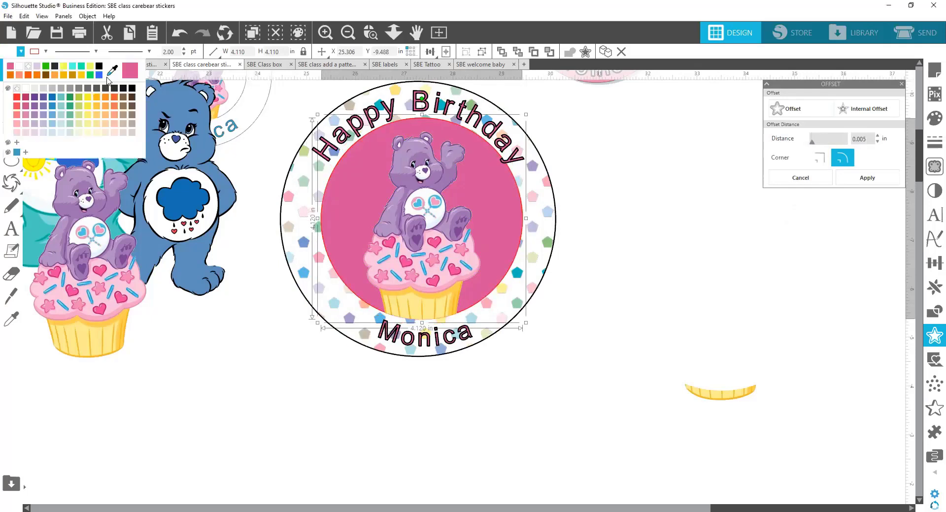
{"action": "left_click", "coordinate": [133, 91]}
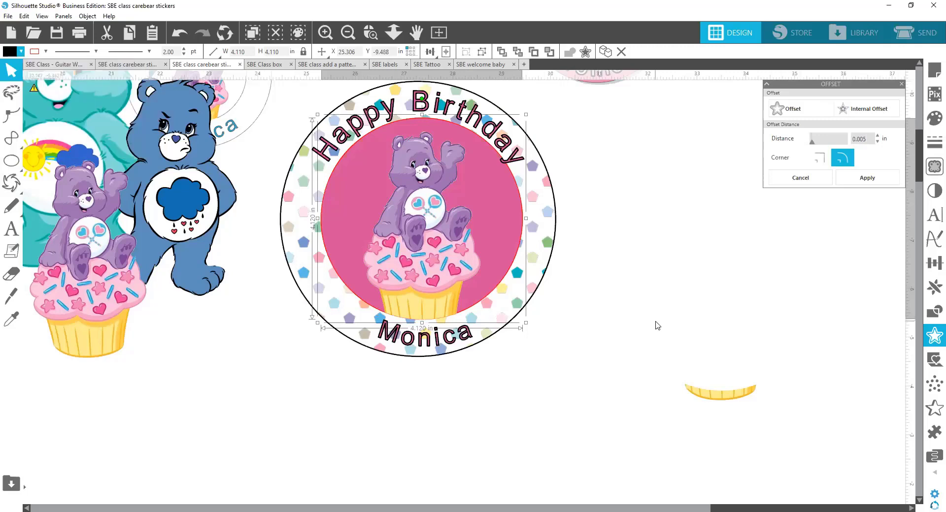
{"action": "left_click", "coordinate": [516, 246]}
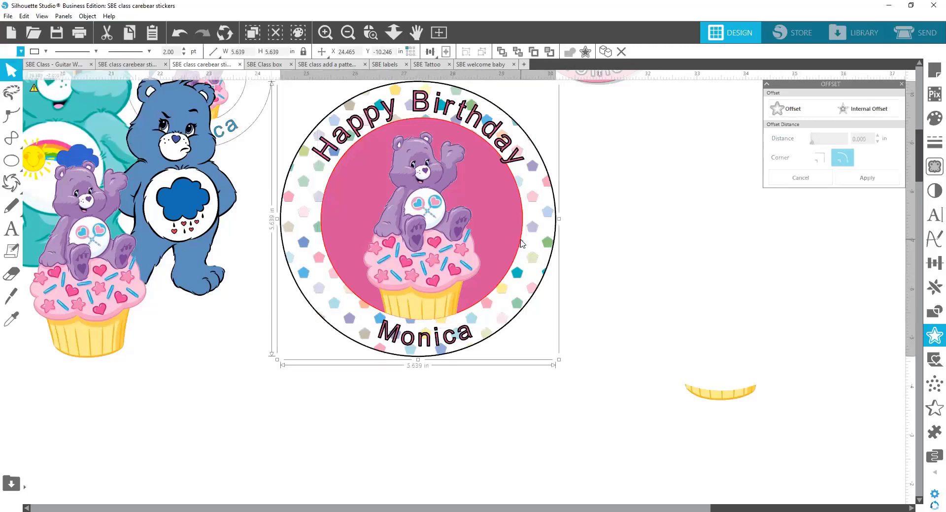
{"action": "left_click", "coordinate": [512, 240]}
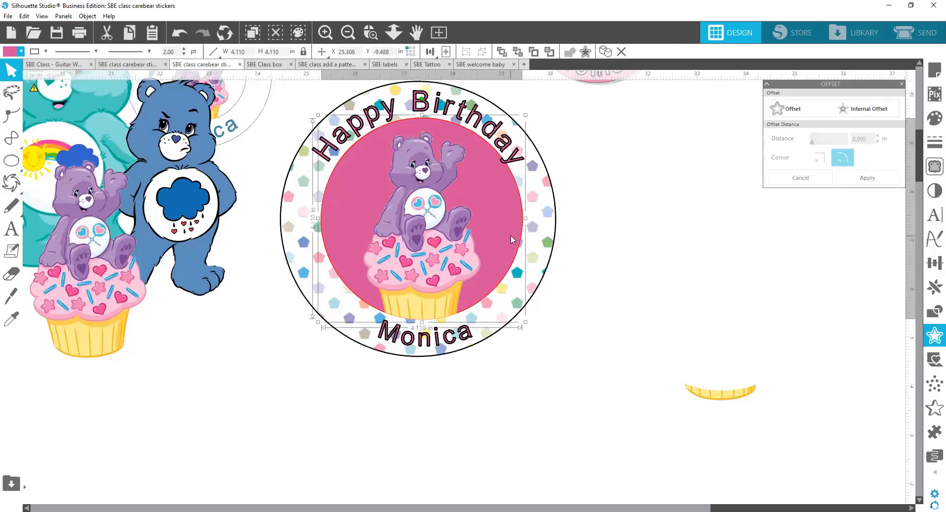
Create an outward offset of the pink inner circle with rounded corners and a distance of 0.040 in.
{"action": "left_click", "coordinate": [791, 112]}
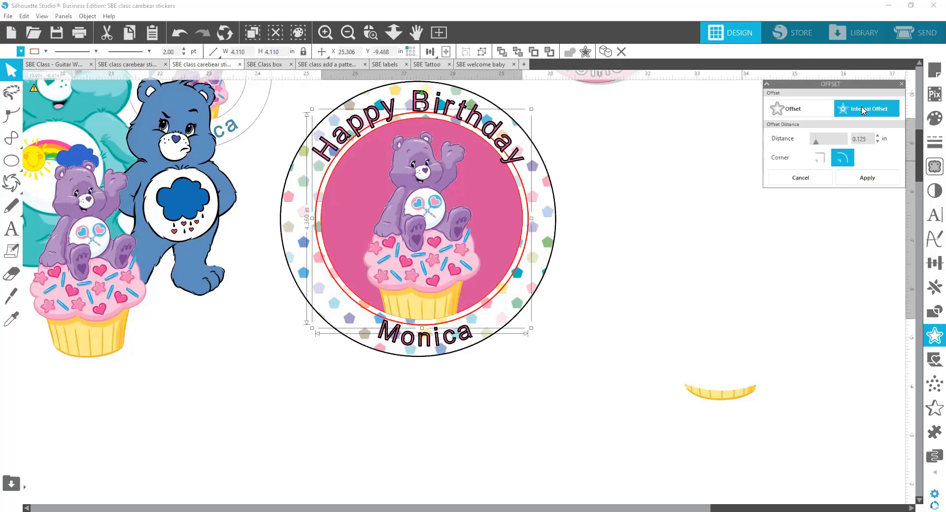
{"action": "left_click", "coordinate": [878, 141]}
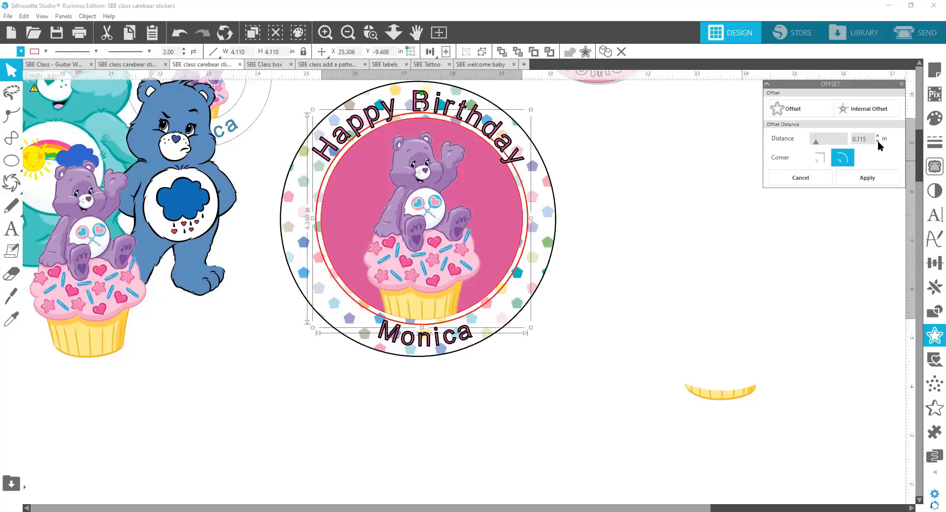
{"action": "left_click", "coordinate": [877, 141]}
{"action": "left_click", "coordinate": [878, 141]}
{"action": "left_click", "coordinate": [877, 142]}
{"action": "left_click", "coordinate": [877, 141]}
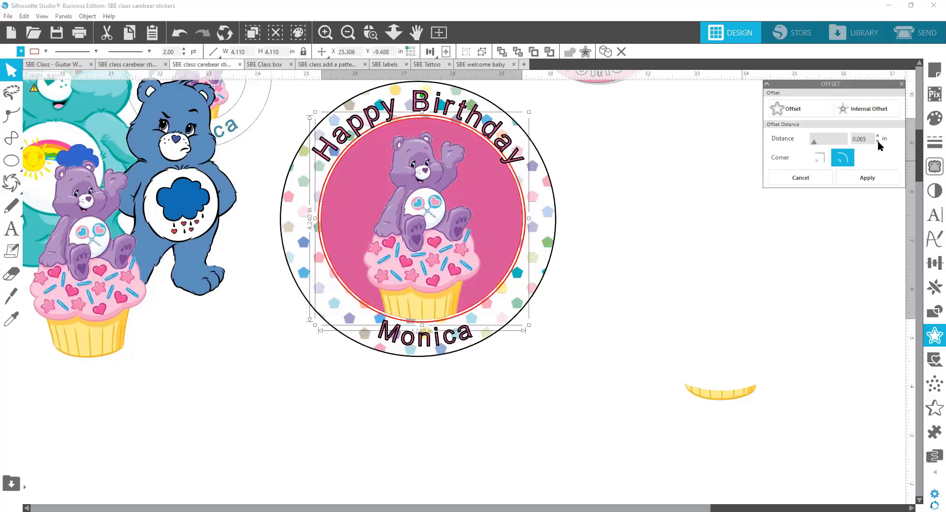
{"action": "left_click", "coordinate": [877, 140]}
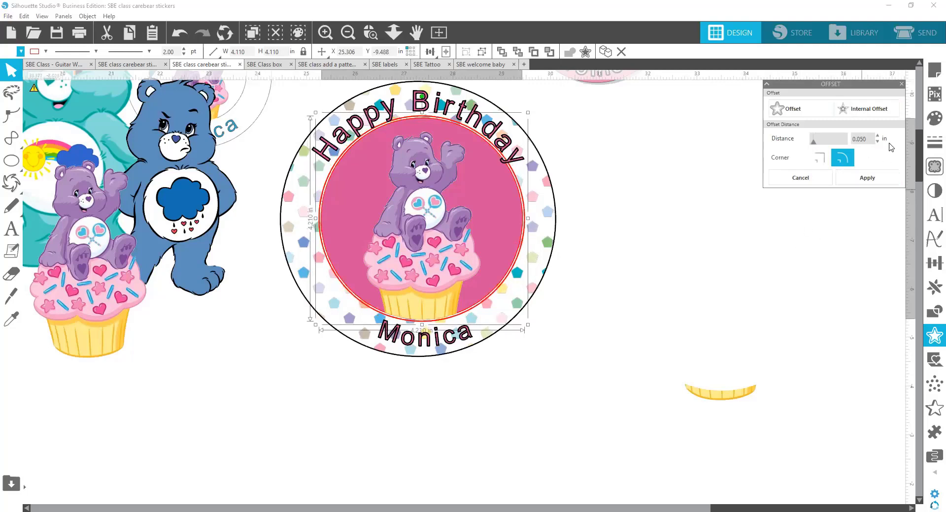
{"action": "left_click", "coordinate": [878, 141]}
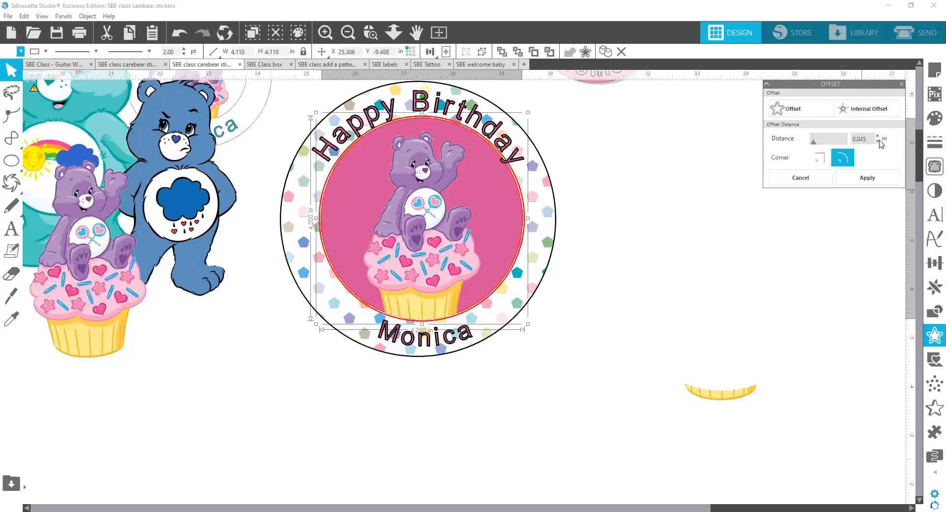
{"action": "left_click", "coordinate": [878, 141]}
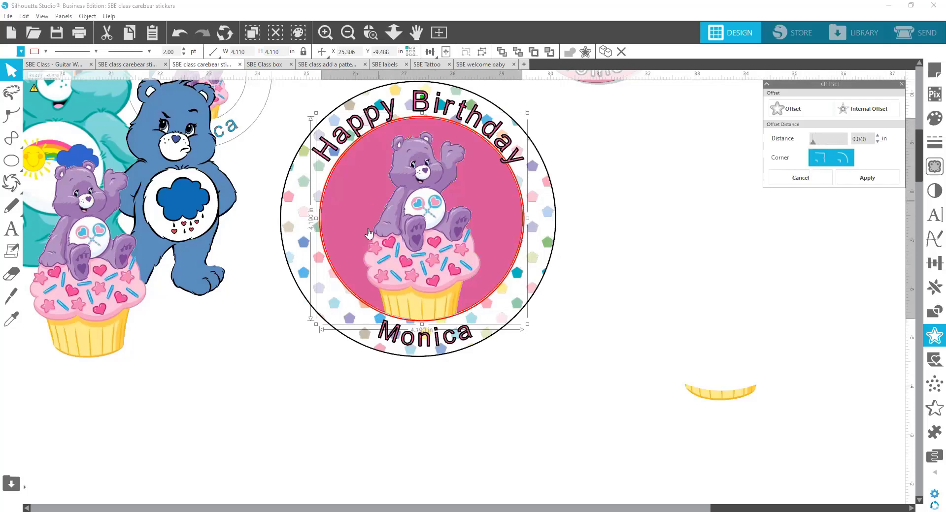
Fill the new offset ring around the pink circle with black and get rid of its red outline.
{"action": "left_click", "coordinate": [14, 51]}
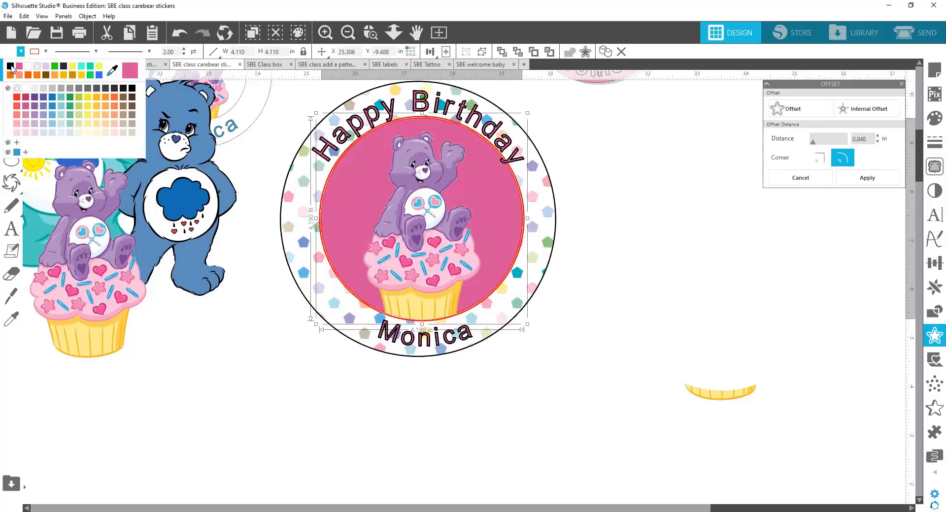
{"action": "left_click", "coordinate": [11, 66]}
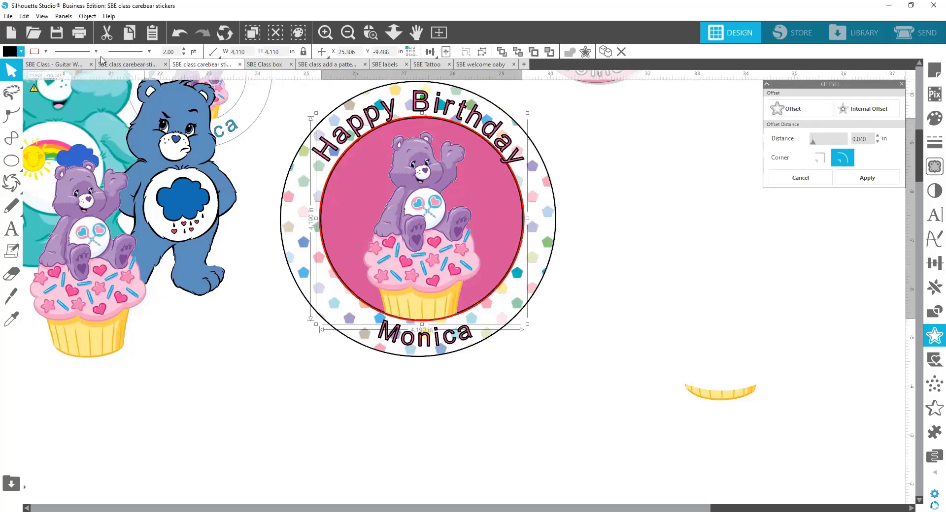
{"action": "left_click", "coordinate": [46, 51]}
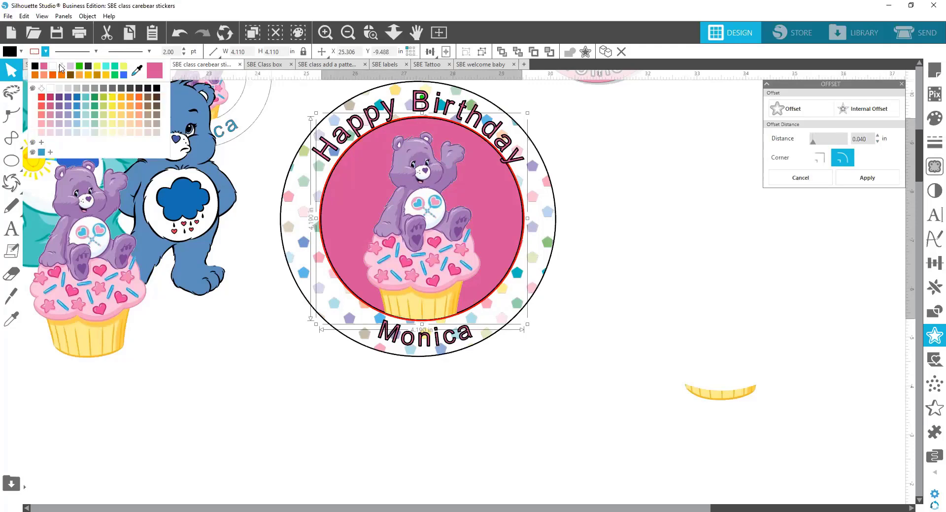
{"action": "left_click", "coordinate": [621, 356]}
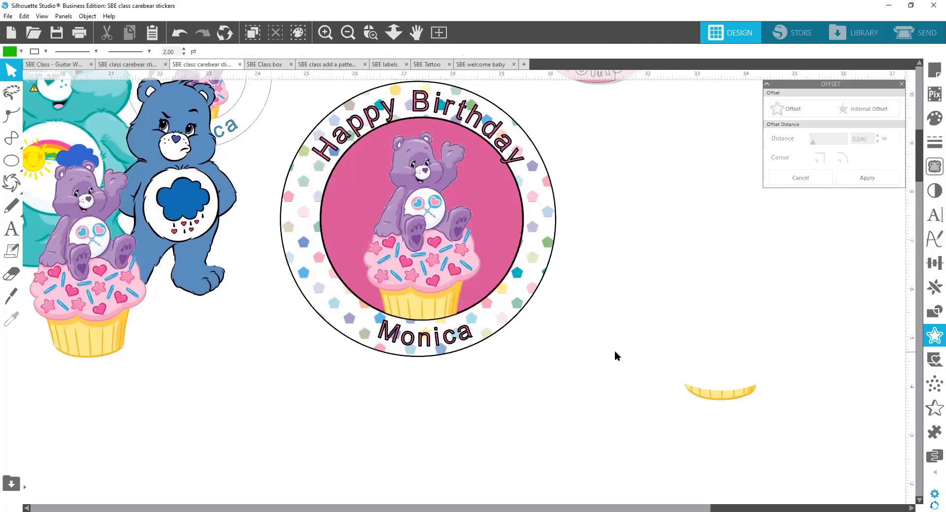
Try enlarging the curved name text to about 3.25 in wide and undo the resize.
{"action": "left_click", "coordinate": [436, 343]}
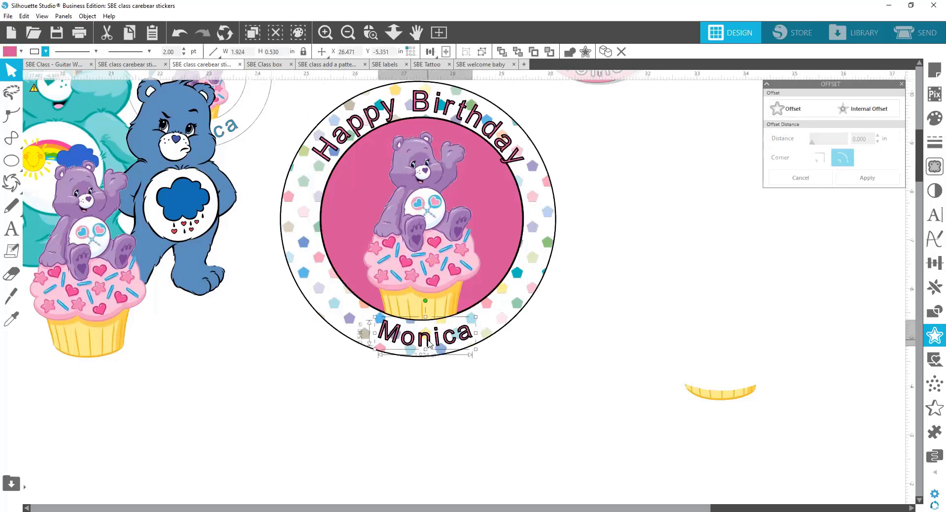
{"action": "left_click_drag", "start_coordinate": [475, 349], "coordinate": [527, 368]}
{"action": "left_click_drag", "start_coordinate": [476, 353], "coordinate": [442, 341]}
{"action": "key", "text": "i"}
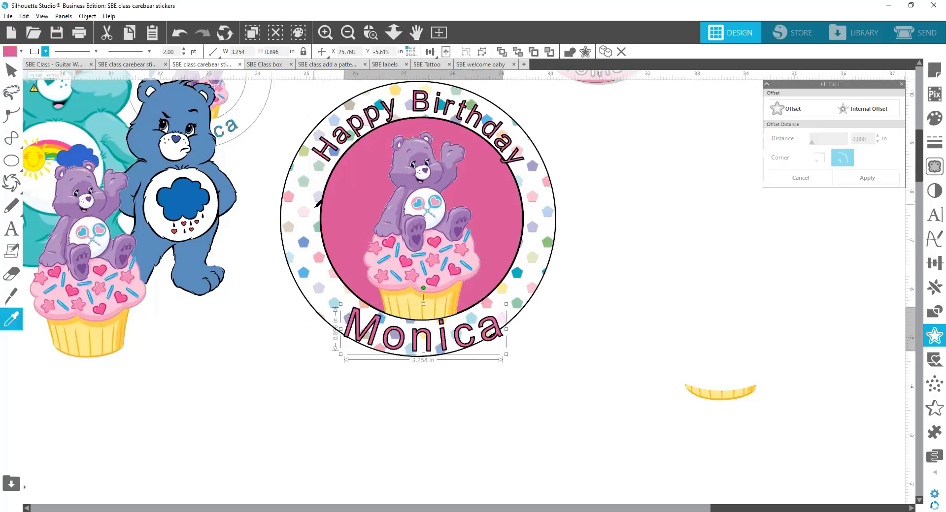
{"action": "key", "text": "ctrl+z"}
{"action": "key", "text": "ctrl+z"}
{"action": "key", "text": "Escape"}
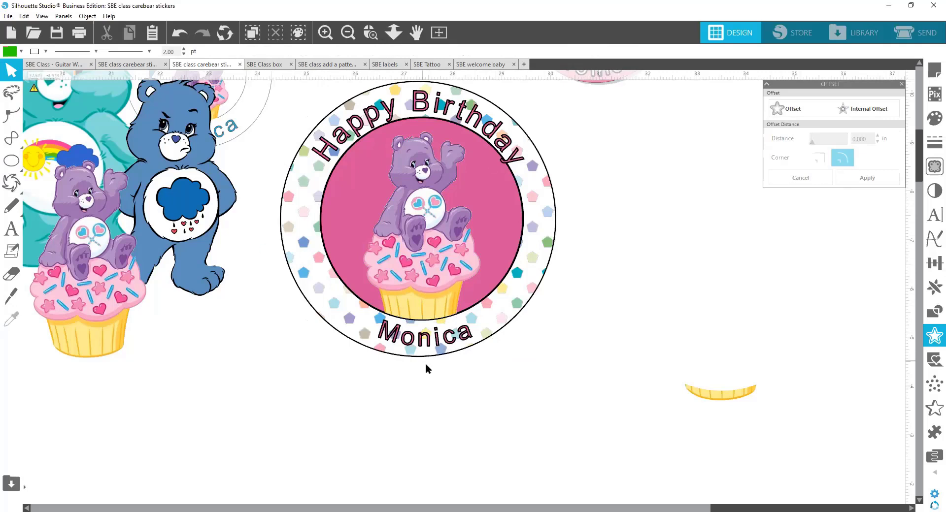
Move the blue grumpy bear down off the small birthday sticker and move the "I sure am grumpy" sticker to open space at the far left.
{"action": "key", "text": "ctrl+z"}
{"action": "key", "text": "ctrl+z"}
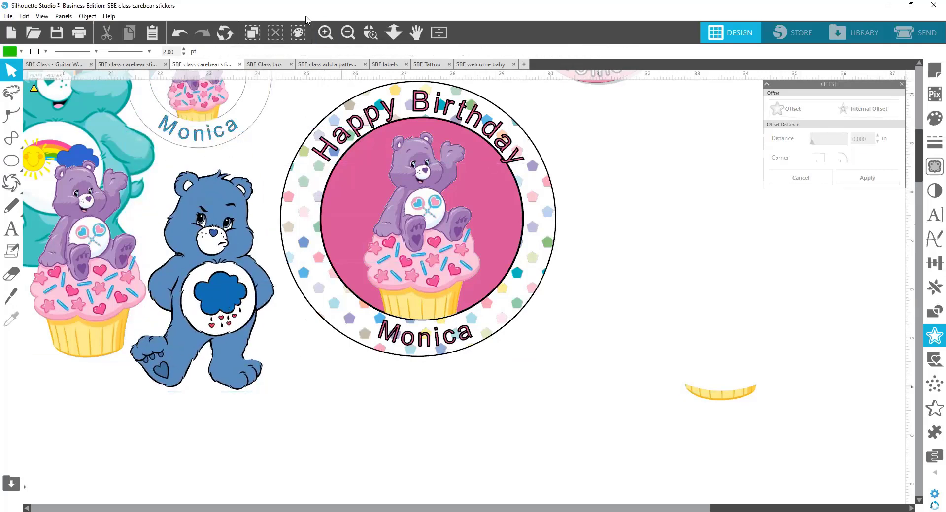
{"action": "left_click", "coordinate": [348, 33]}
{"action": "left_click", "coordinate": [348, 33]}
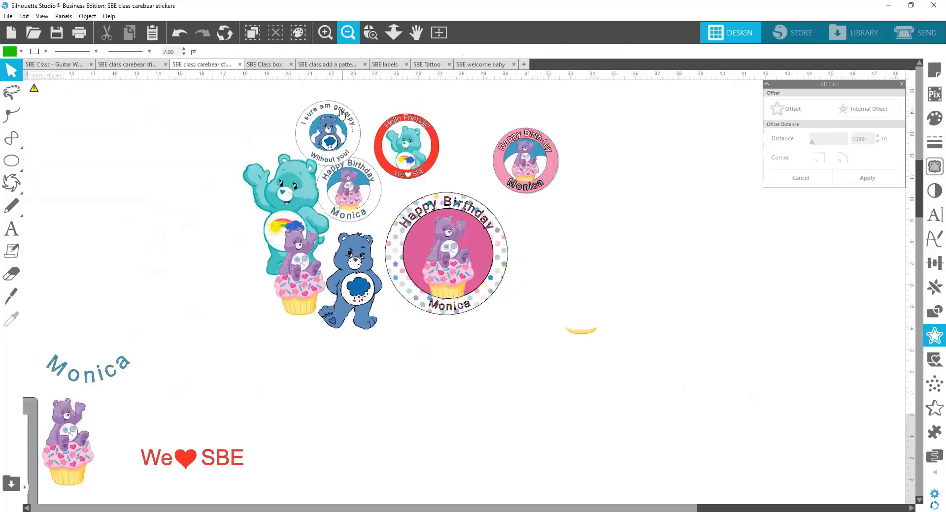
{"action": "left_click", "coordinate": [308, 123]}
{"action": "left_click_drag", "start_coordinate": [308, 123], "coordinate": [186, 140]}
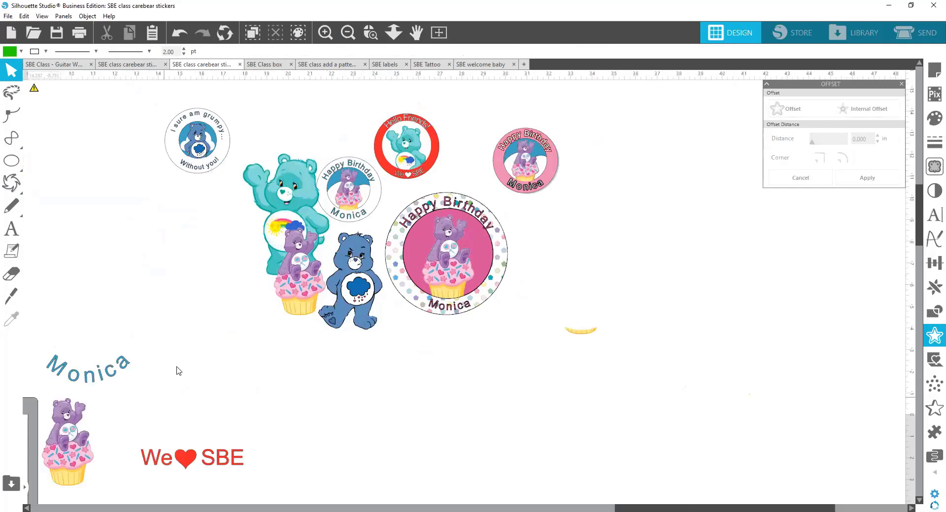
Spread out the "Hello Friends!" sticker and the small white "Happy Birthday" sticker so they sit in a row above the bears.
{"action": "left_click", "coordinate": [405, 160]}
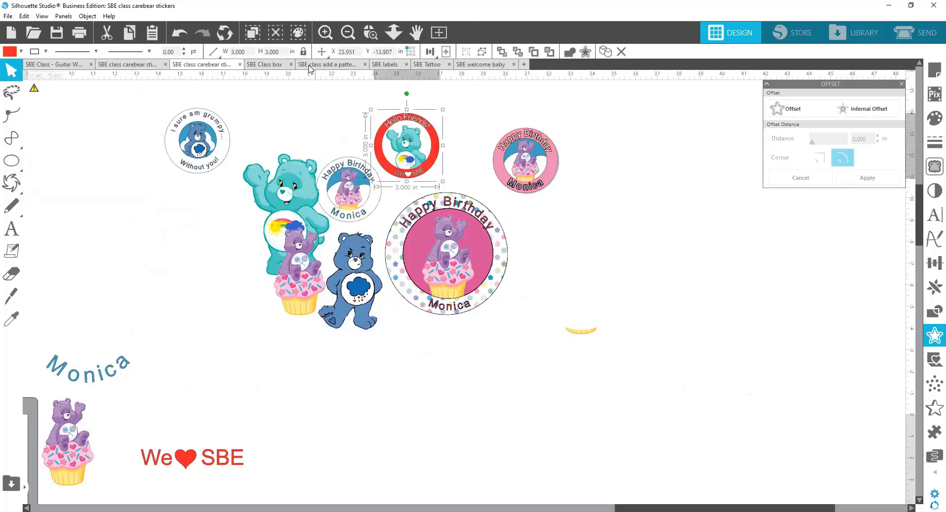
{"action": "left_click", "coordinate": [334, 37]}
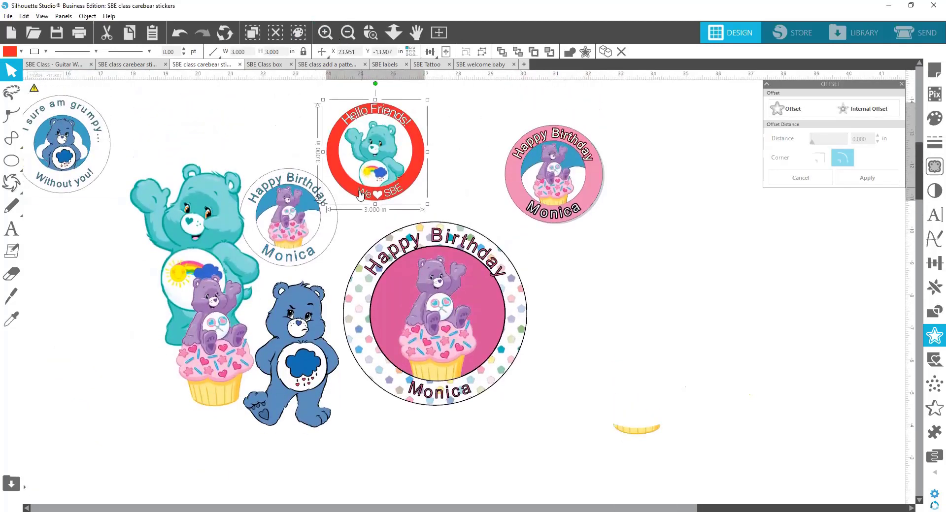
{"action": "left_click_drag", "start_coordinate": [379, 198], "coordinate": [407, 189]}
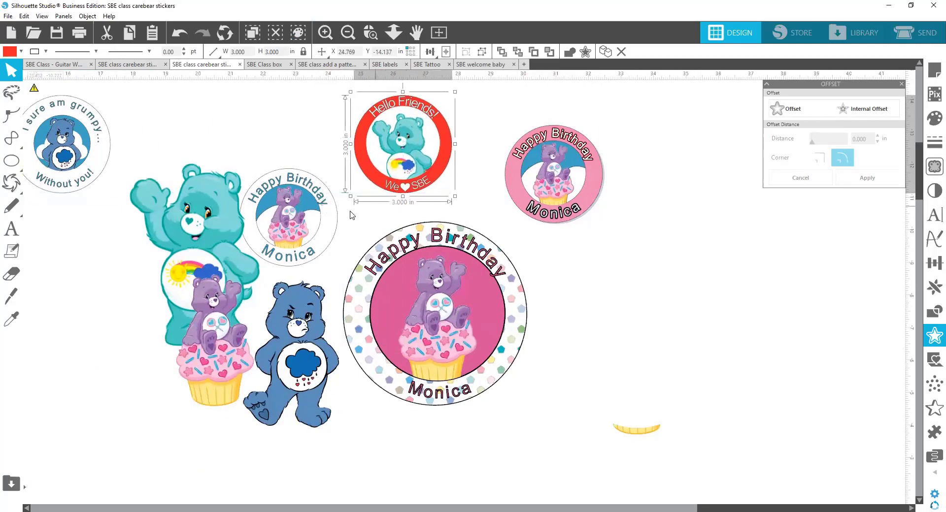
{"action": "left_click_drag", "start_coordinate": [320, 220], "coordinate": [316, 138]}
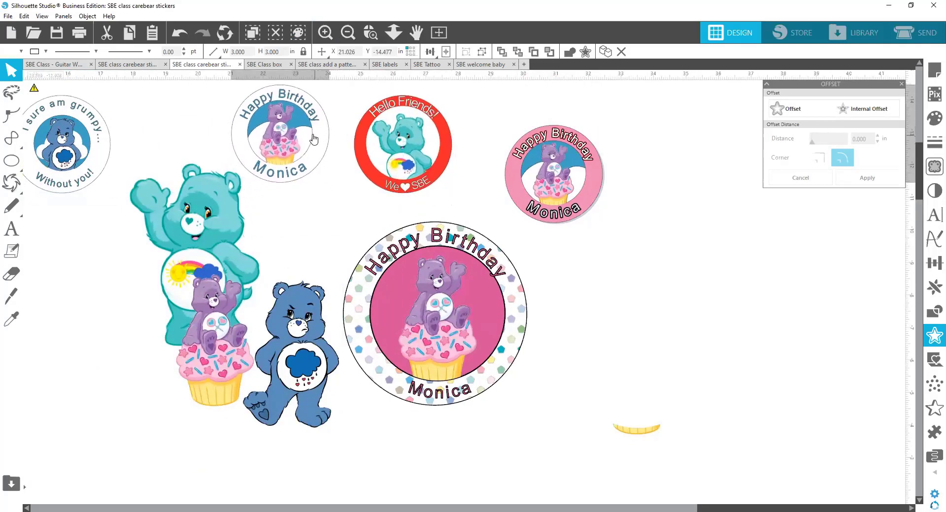
{"action": "left_click", "coordinate": [429, 321]}
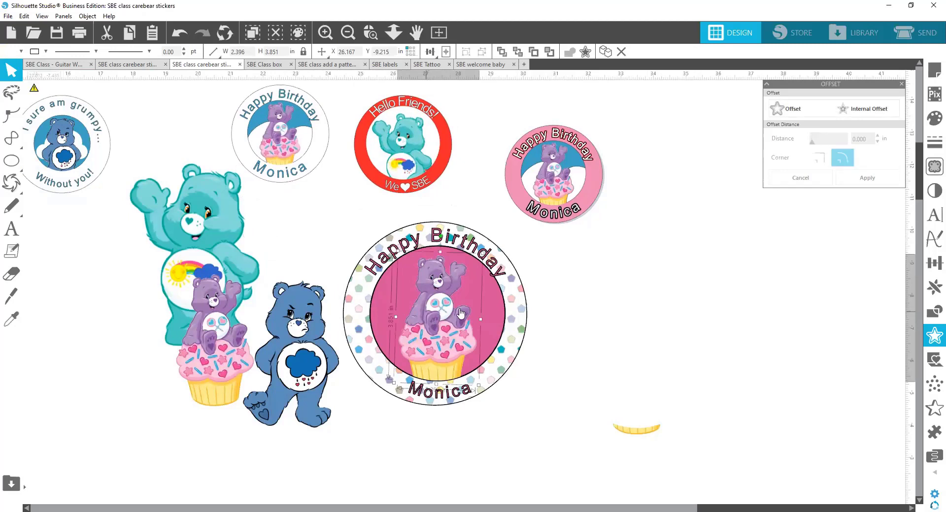
{"action": "left_click", "coordinate": [582, 321]}
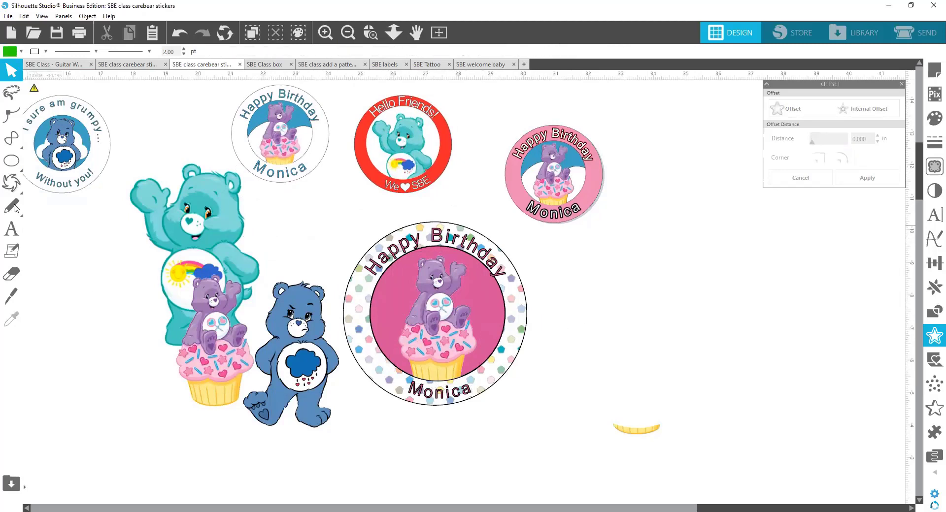
Merge a file from the Downloads folder into the sticker design.
{"action": "mouse_move", "coordinate": [17, 165]}
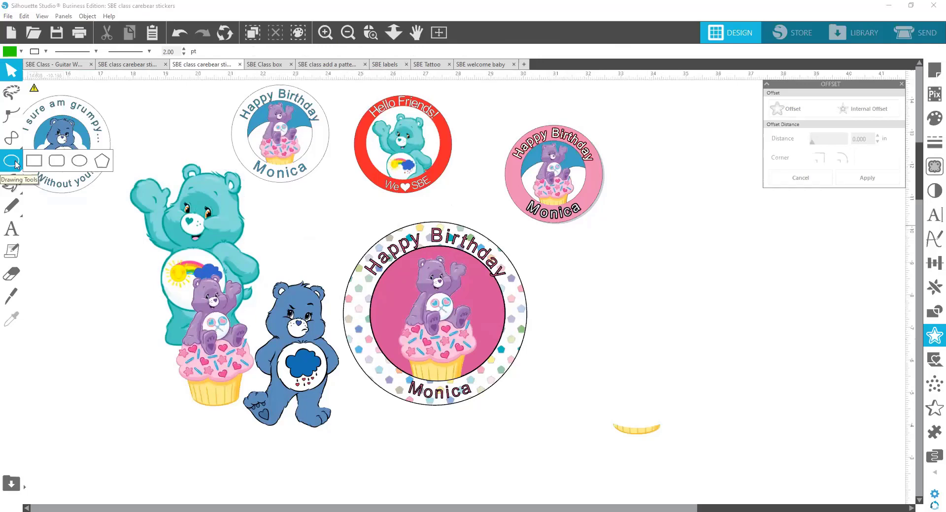
{"action": "left_click", "coordinate": [8, 16]}
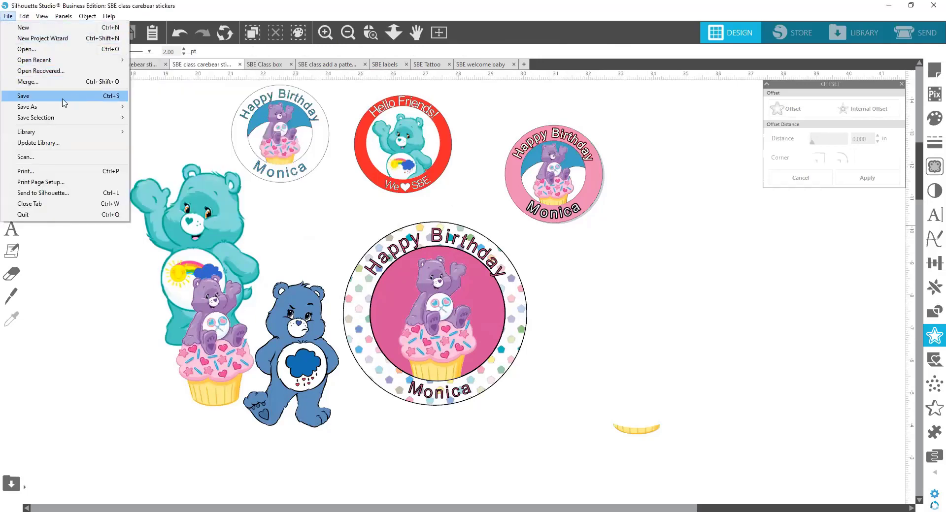
{"action": "left_click", "coordinate": [27, 82]}
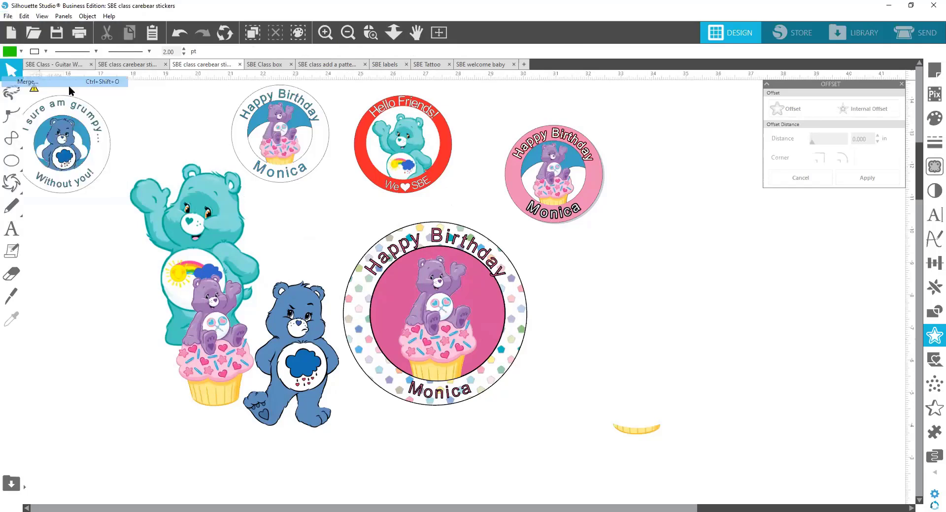
{"action": "scroll", "coordinate": [614, 271], "scroll_direction": "down", "scroll_amount": 5}
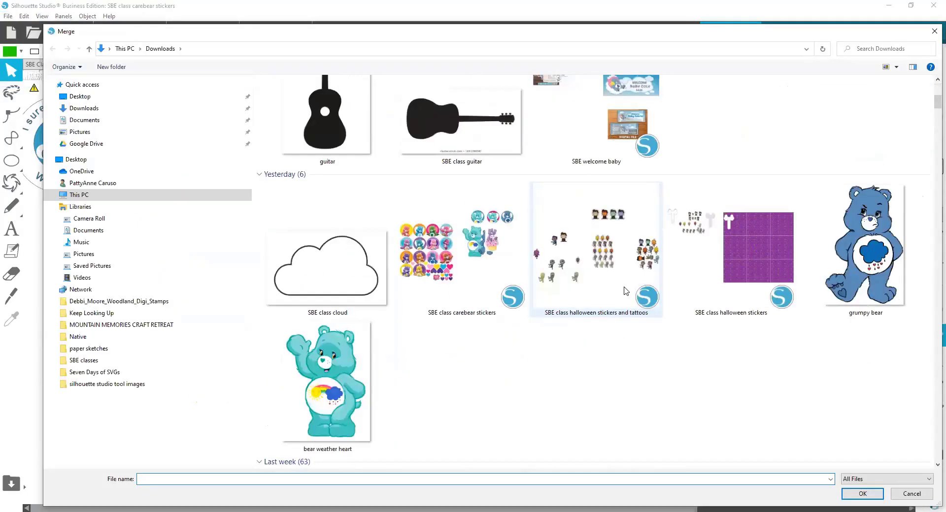
{"action": "double_click", "coordinate": [379, 274]}
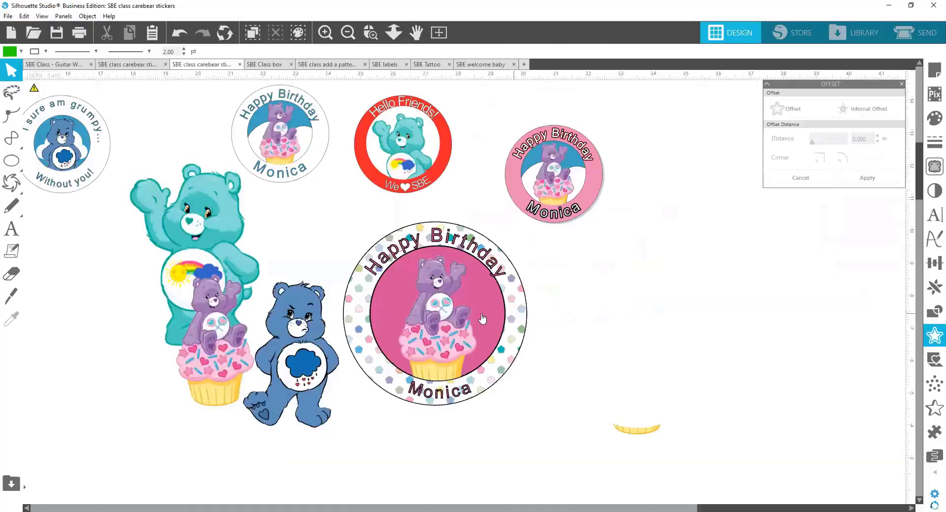
Move the merged cloud outline off the page to the open space beside the pink birthday stickers.
{"action": "scroll", "coordinate": [559, 299], "scroll_direction": "up", "scroll_amount": 1}
{"action": "left_click", "coordinate": [354, 33]}
{"action": "left_click", "coordinate": [348, 33]}
{"action": "left_click", "coordinate": [348, 33]}
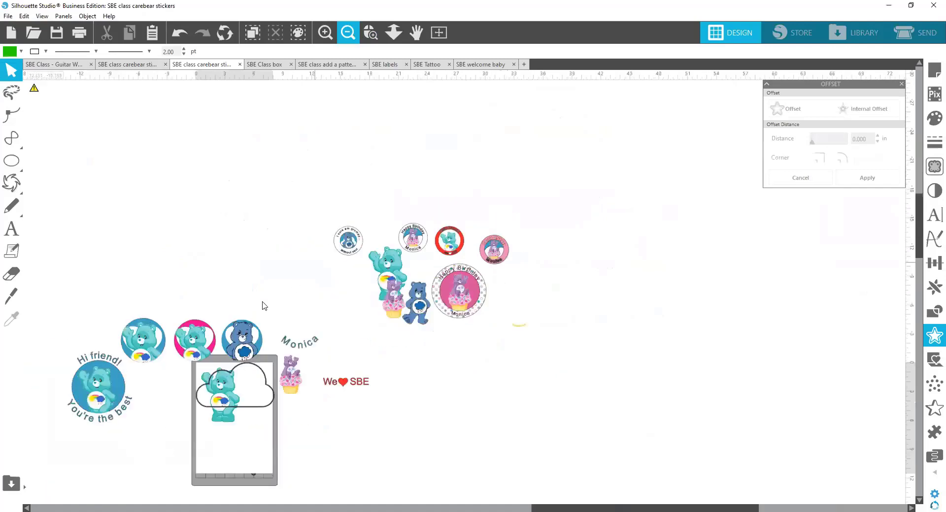
{"action": "left_click_drag", "start_coordinate": [264, 377], "coordinate": [304, 203]}
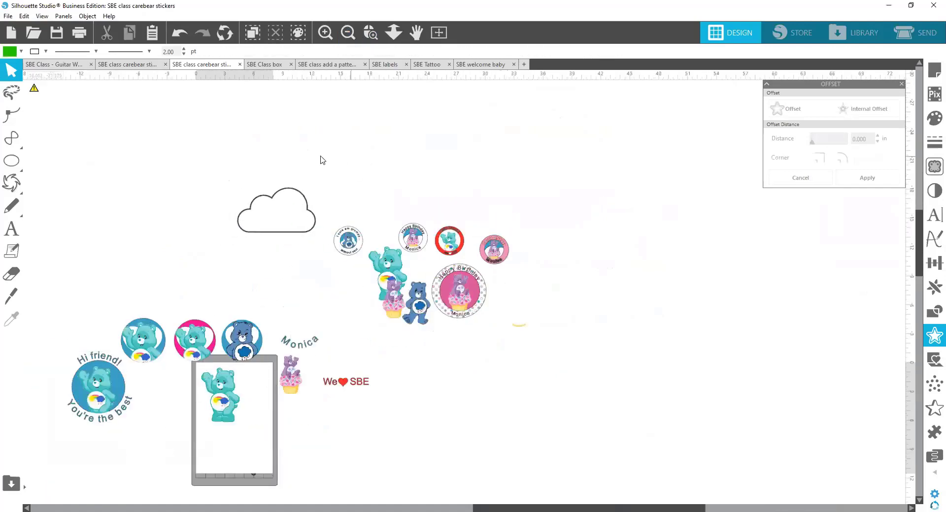
{"action": "left_click_drag", "start_coordinate": [289, 193], "coordinate": [463, 258]}
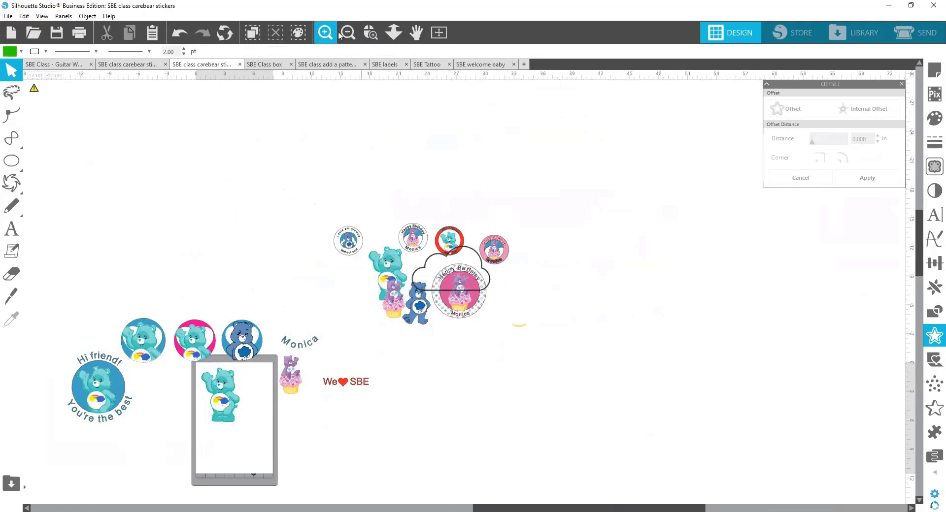
{"action": "left_click", "coordinate": [370, 33]}
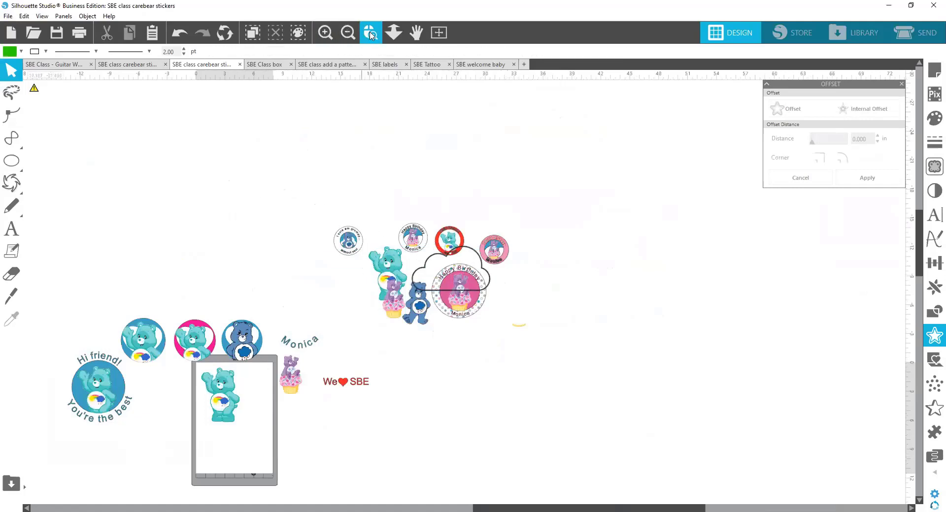
{"action": "left_click_drag", "start_coordinate": [323, 164], "coordinate": [795, 283]}
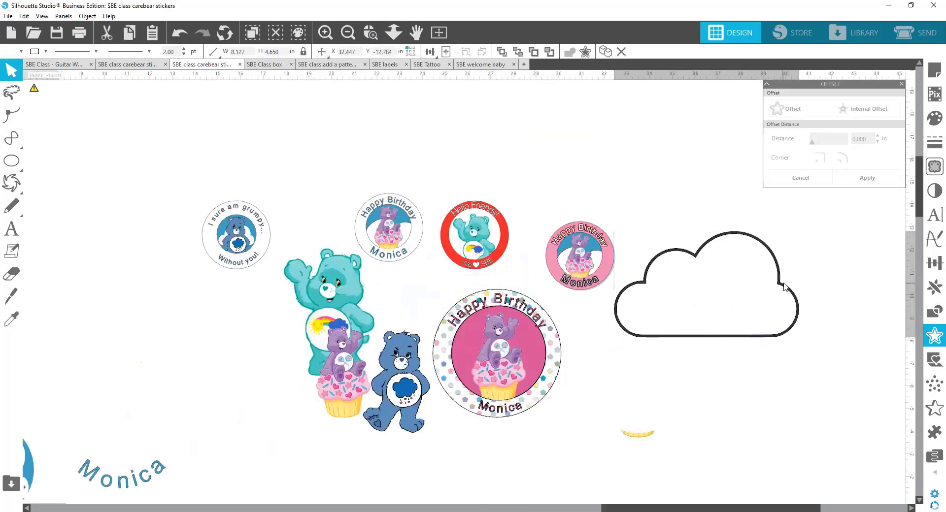
Fill the cloud outline with pink and release its compound path into separate shapes.
{"action": "left_click", "coordinate": [19, 51]}
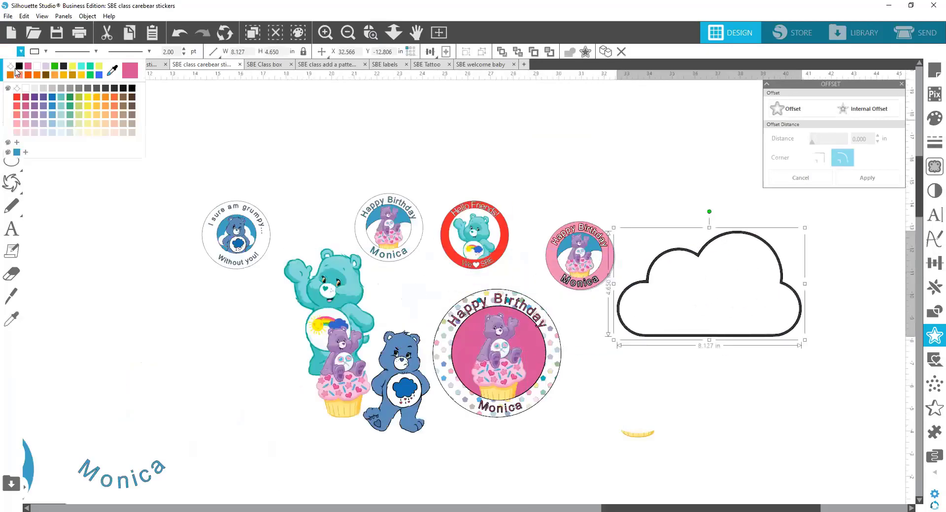
{"action": "left_click", "coordinate": [27, 68]}
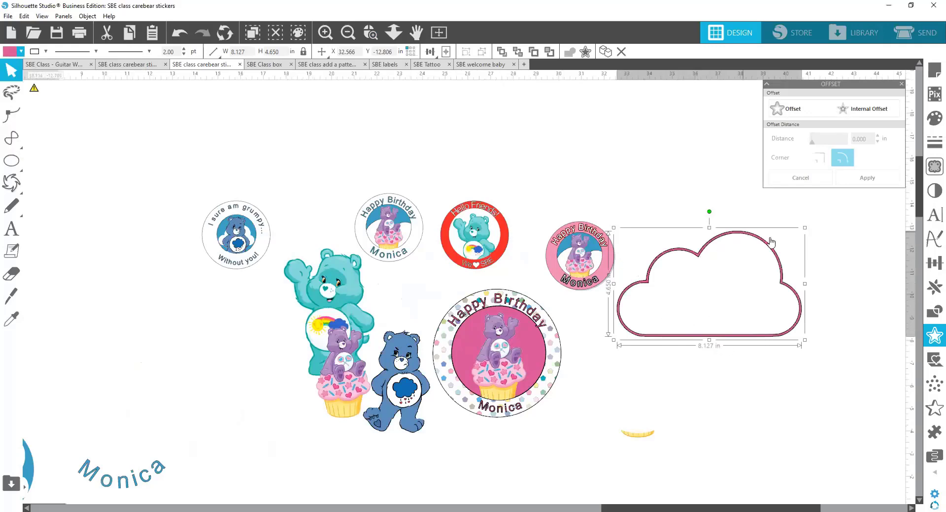
{"action": "right_click", "coordinate": [705, 305]}
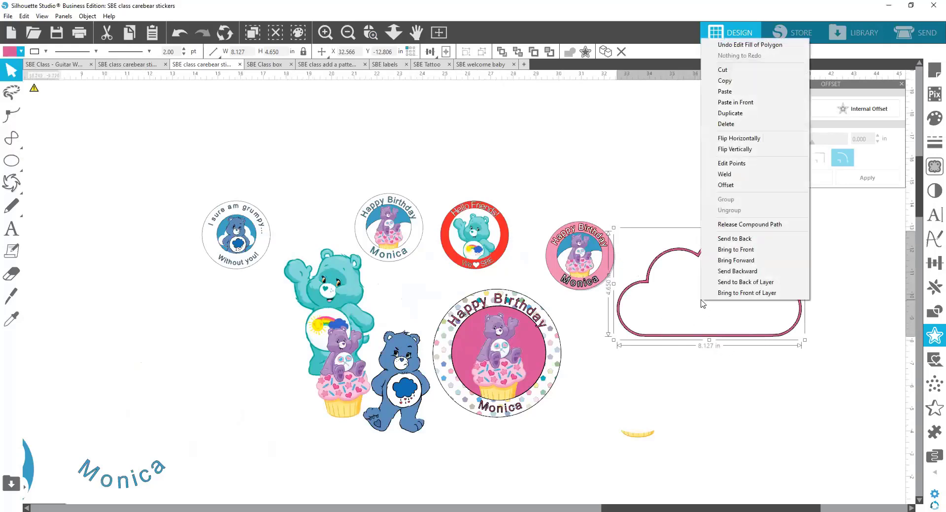
{"action": "left_click", "coordinate": [729, 224]}
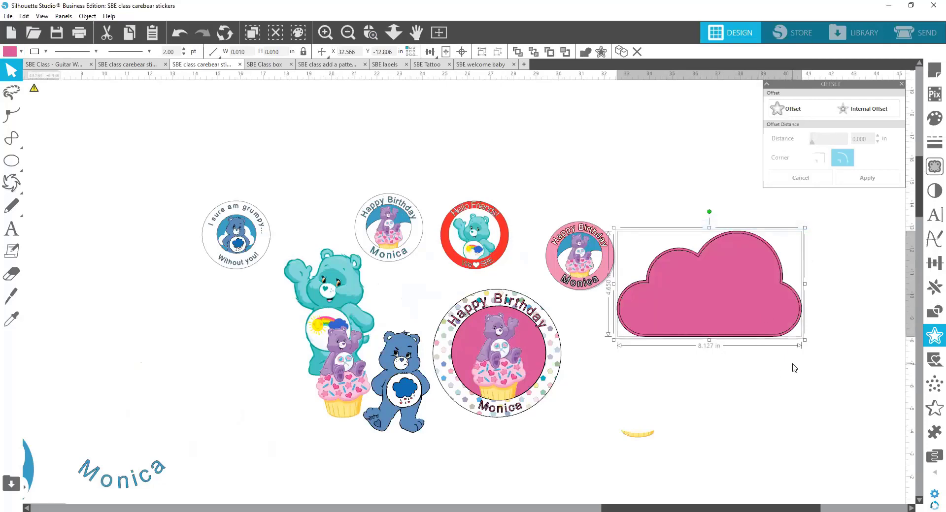
{"action": "right_click", "coordinate": [724, 238]}
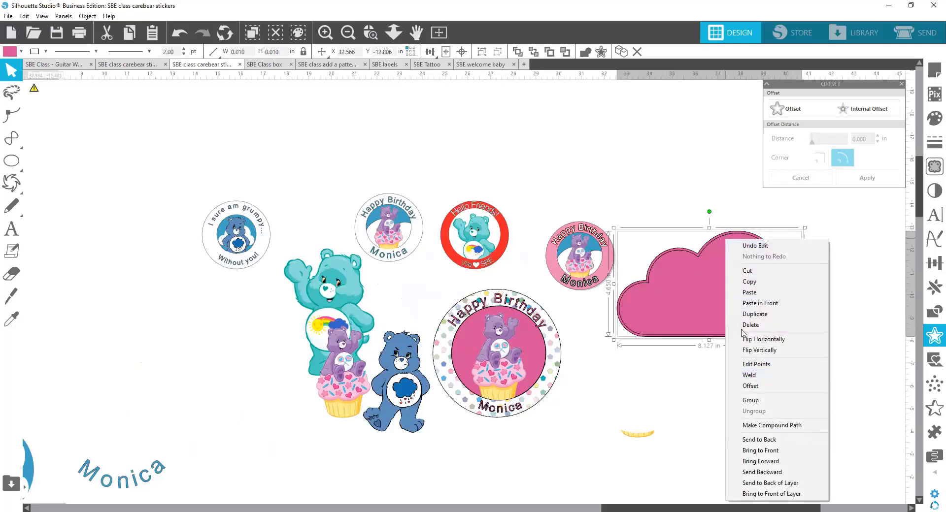
Weld the pink cloud and its offset into one shape and fill it with white.
{"action": "left_click", "coordinate": [749, 375]}
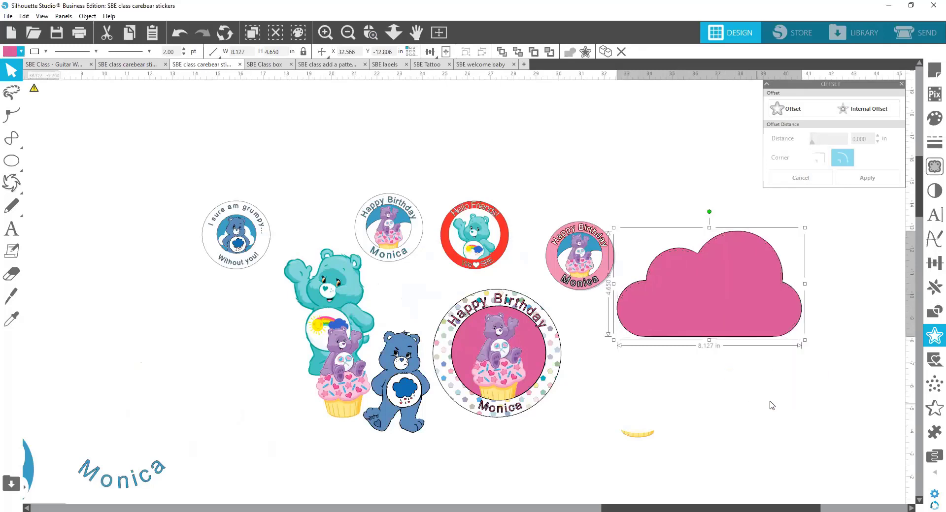
{"action": "left_click", "coordinate": [6, 52]}
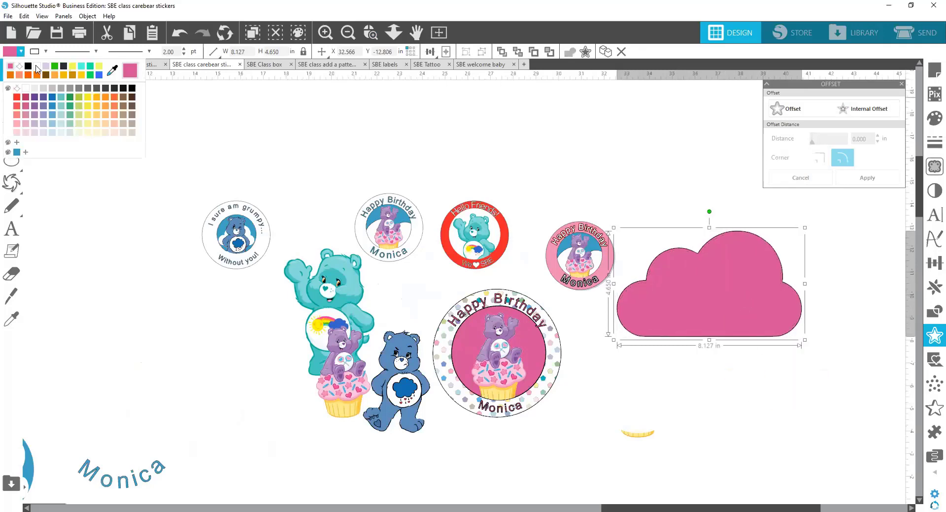
{"action": "left_click", "coordinate": [36, 66]}
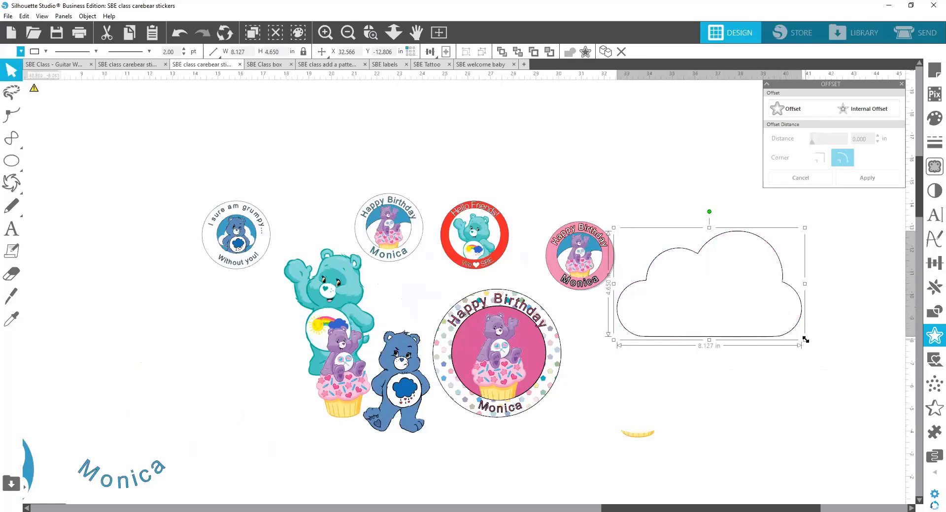
Scale the cloud to about 3.7 in wide inside the large sticker's pink circle and bring the cupcake bear to the front.
{"action": "left_click_drag", "start_coordinate": [804, 339], "coordinate": [510, 347]}
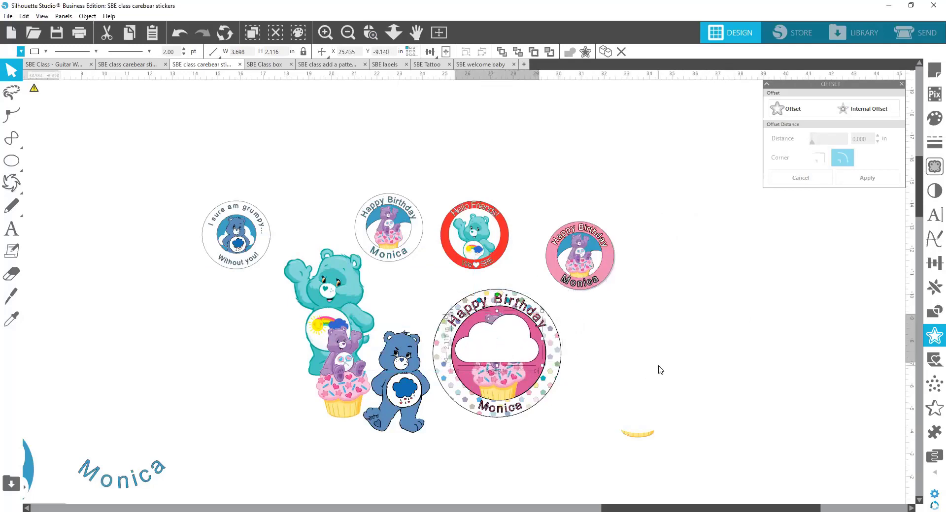
{"action": "left_click", "coordinate": [499, 368]}
{"action": "right_click", "coordinate": [499, 375]}
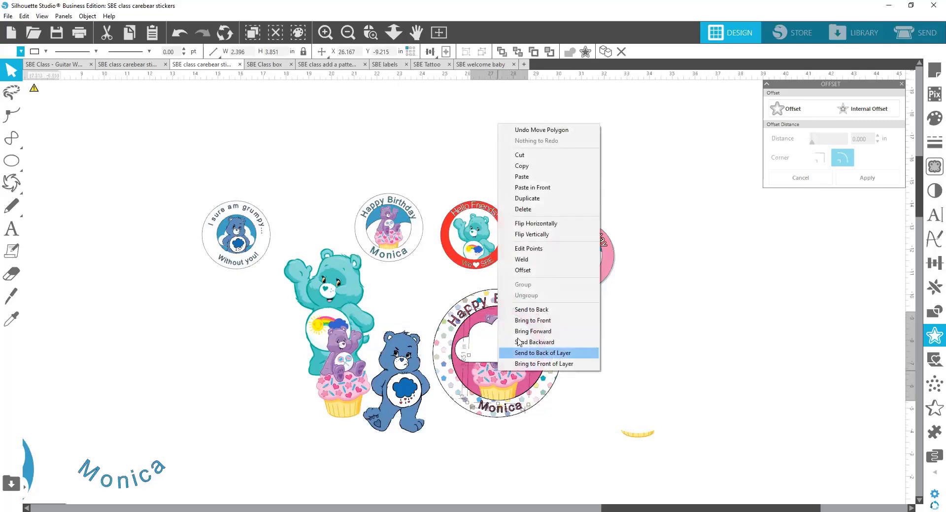
{"action": "left_click", "coordinate": [551, 320]}
{"action": "left_click", "coordinate": [640, 347]}
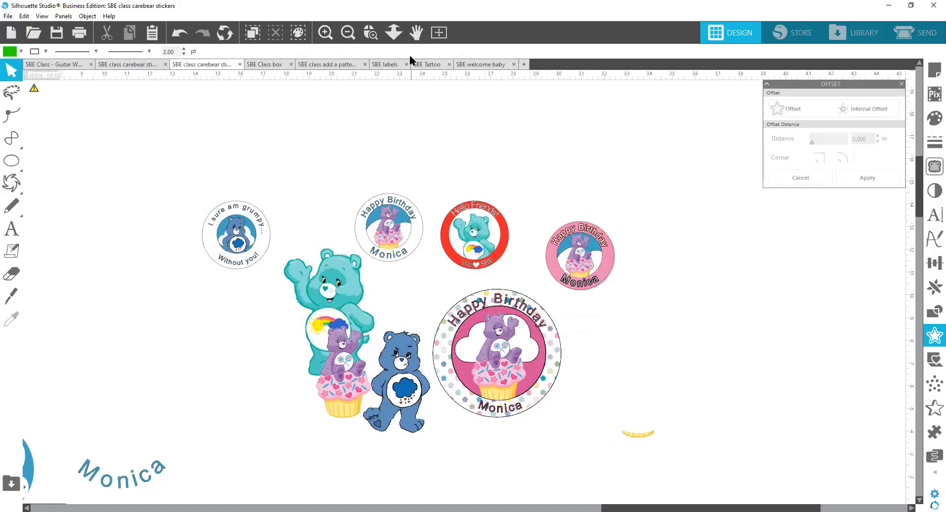
Fill the large birthday sticker's outer circle with the purple candy pattern.
{"action": "left_click", "coordinate": [371, 33]}
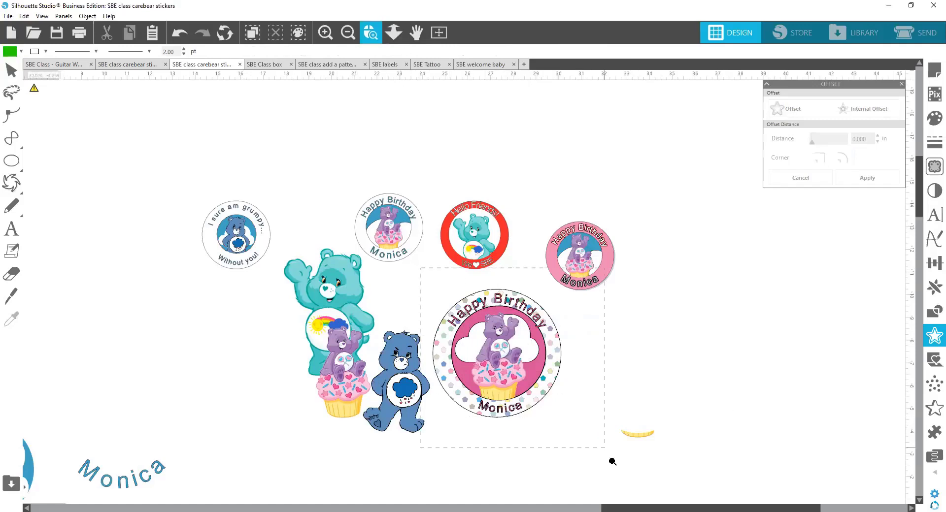
{"action": "left_click", "coordinate": [631, 459]}
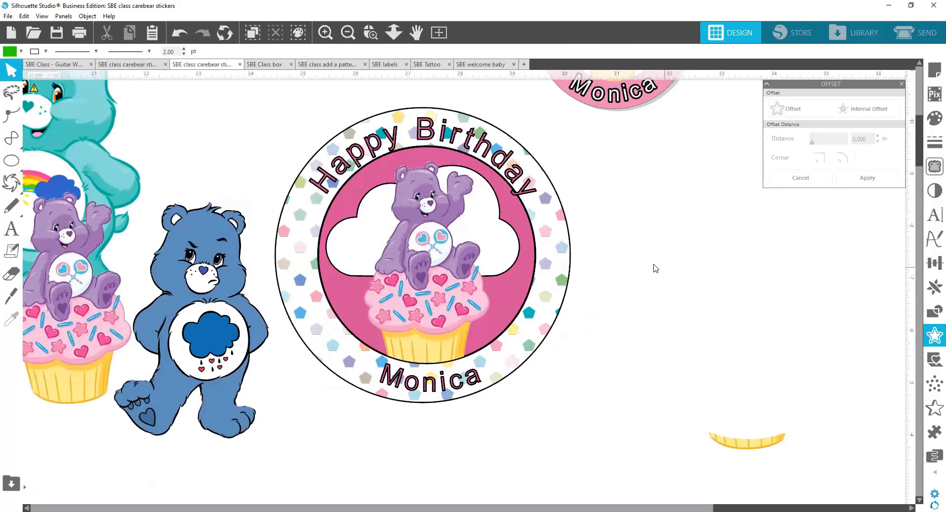
{"action": "left_click", "coordinate": [545, 323]}
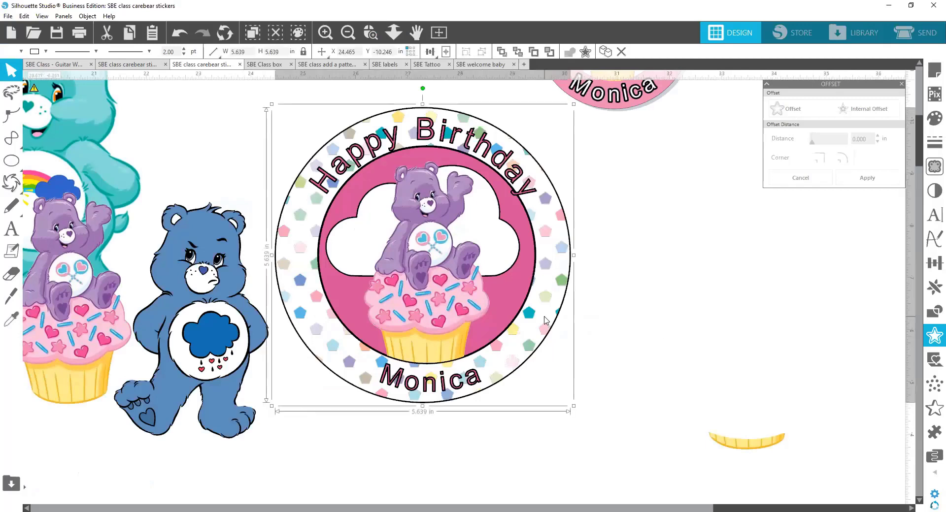
{"action": "left_click", "coordinate": [930, 122]}
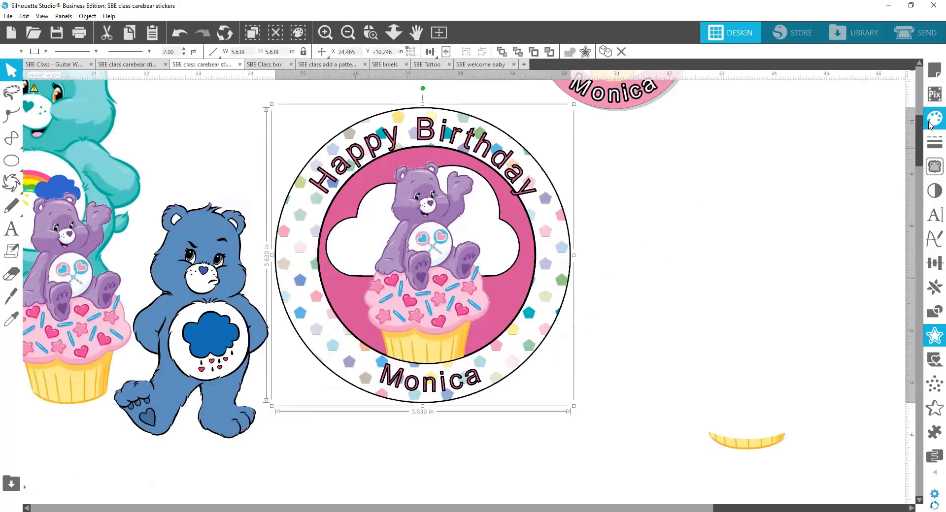
{"action": "left_click", "coordinate": [802, 96]}
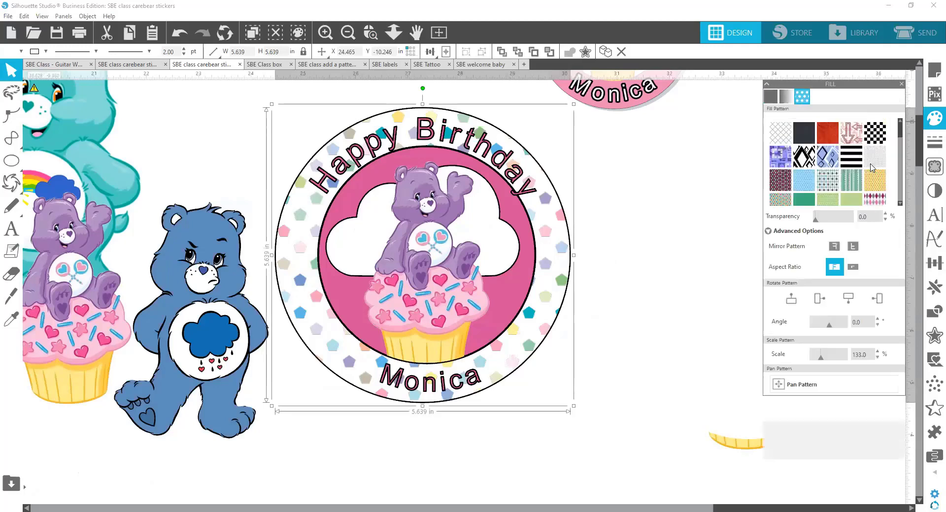
{"action": "scroll", "coordinate": [882, 178], "scroll_direction": "down", "scroll_amount": 5}
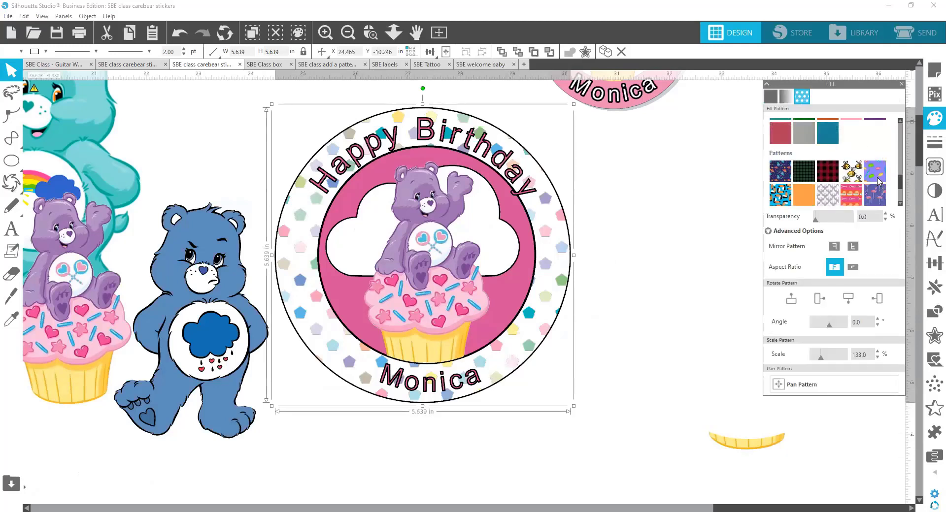
{"action": "scroll", "coordinate": [881, 179], "scroll_direction": "up", "scroll_amount": 2}
{"action": "scroll", "coordinate": [857, 148], "scroll_direction": "down", "scroll_amount": 2}
{"action": "left_click", "coordinate": [870, 174]}
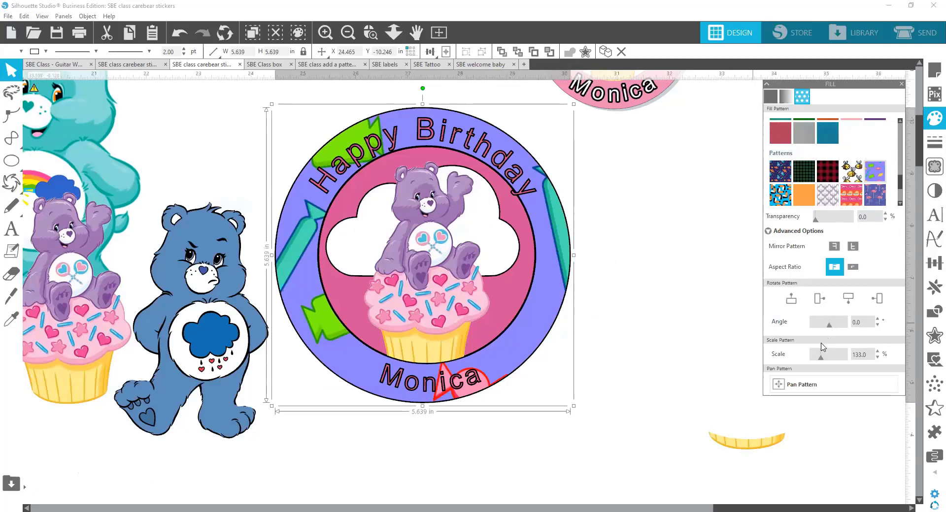
Scale the outer circle's candy pattern to 55%.
{"action": "left_click_drag", "start_coordinate": [821, 362], "coordinate": [815, 362]}
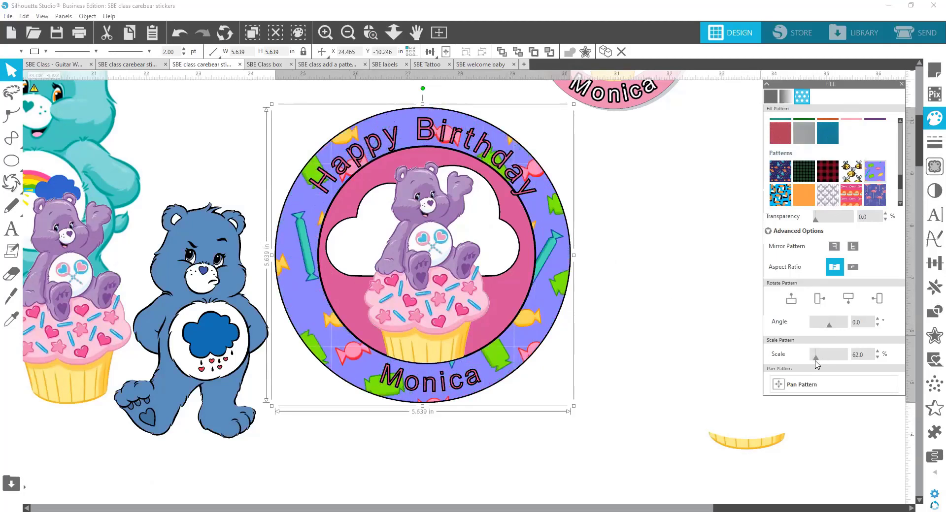
{"action": "left_click_drag", "start_coordinate": [816, 364], "coordinate": [816, 363]}
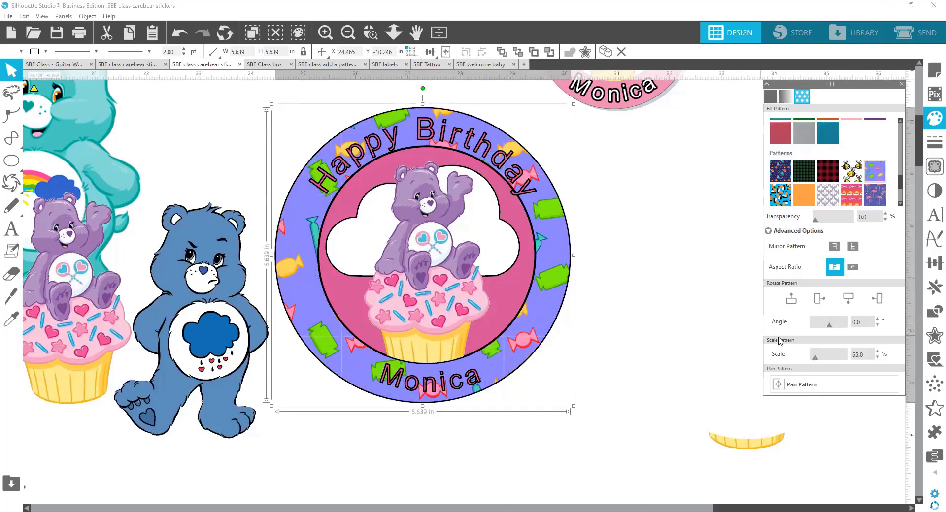
{"action": "left_click", "coordinate": [739, 305]}
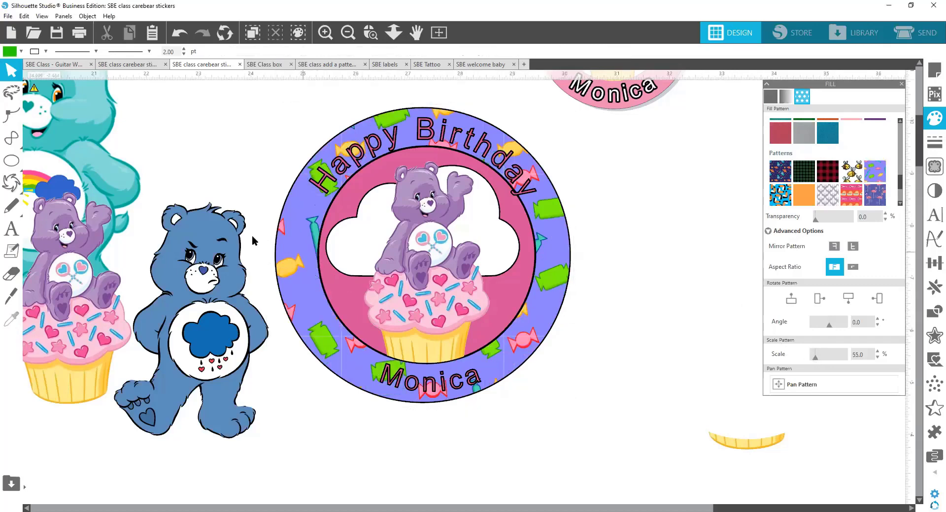
Reposition the blue bear image beside the large birthday sticker.
{"action": "left_click", "coordinate": [203, 200]}
{"action": "left_click_drag", "start_coordinate": [202, 200], "coordinate": [198, 97]}
{"action": "left_click", "coordinate": [639, 190]}
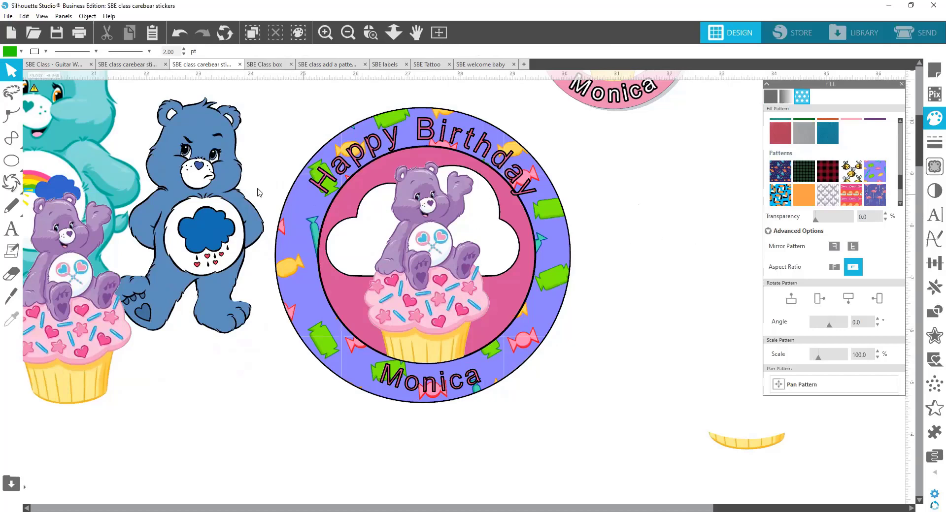
{"action": "left_click", "coordinate": [212, 196]}
{"action": "left_click_drag", "start_coordinate": [211, 196], "coordinate": [205, 224]}
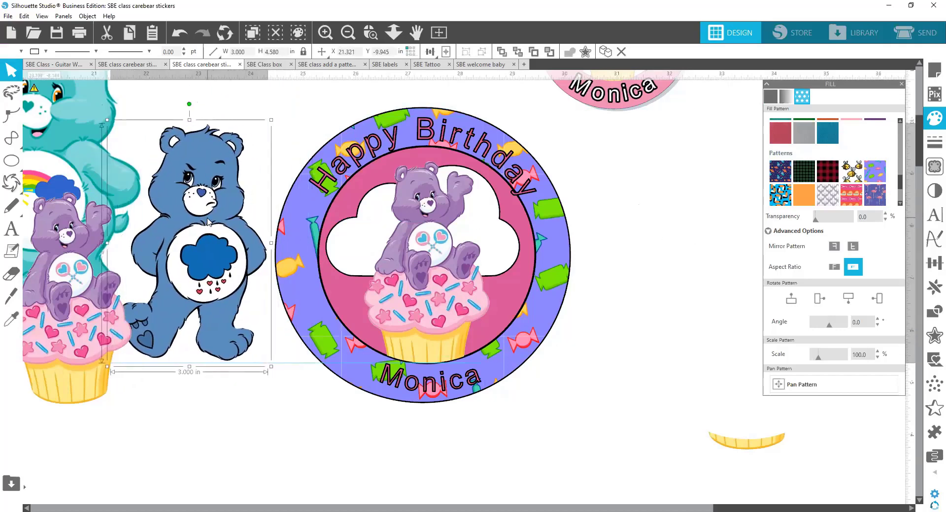
{"action": "left_click", "coordinate": [617, 250]}
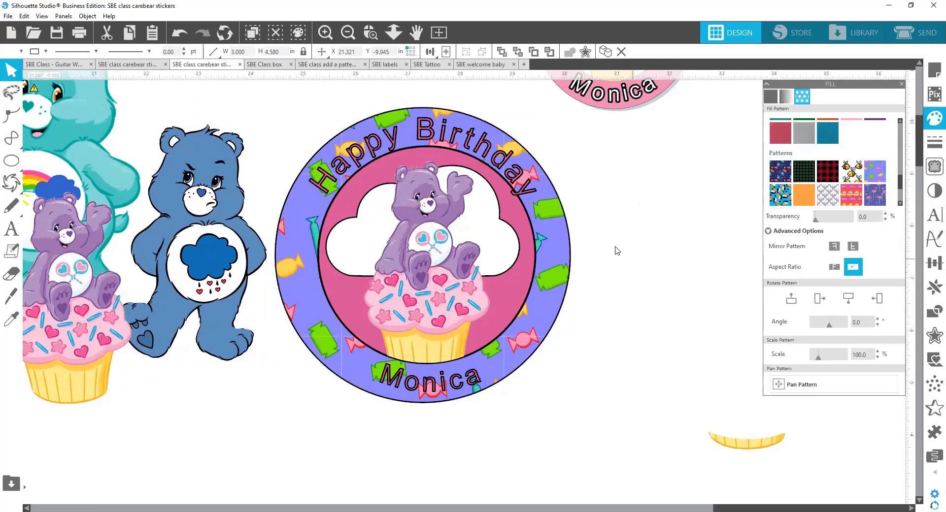
Nudge the curved "Happy Birthday" text slightly upward in the patterned ring and move the blue bear farther from the sticker.
{"action": "left_click", "coordinate": [519, 175]}
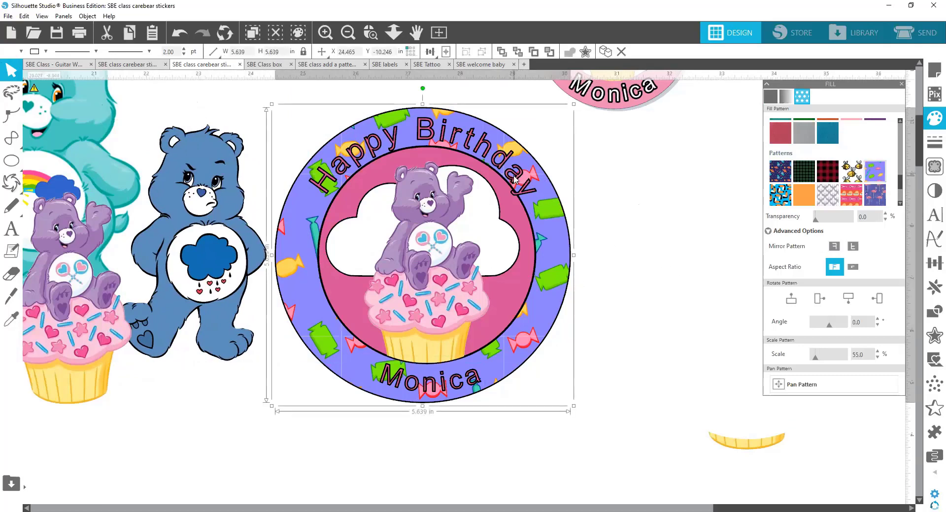
{"action": "left_click", "coordinate": [603, 192]}
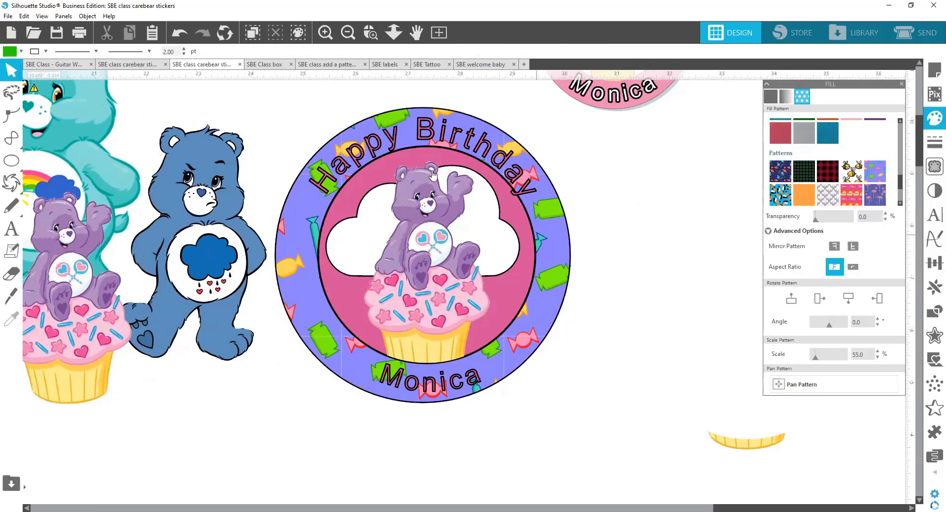
{"action": "left_click", "coordinate": [372, 151]}
{"action": "left_click_drag", "start_coordinate": [372, 150], "coordinate": [370, 144]}
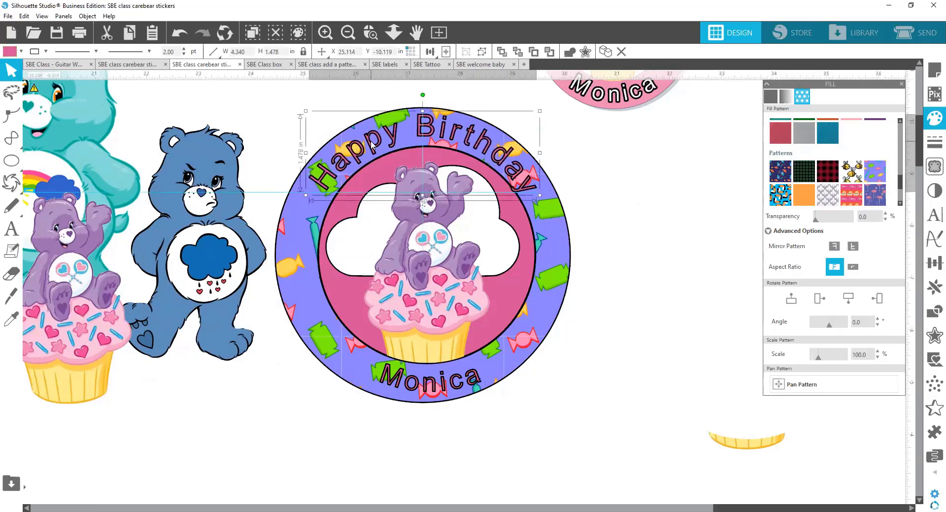
{"action": "left_click_drag", "start_coordinate": [227, 191], "coordinate": [157, 178]}
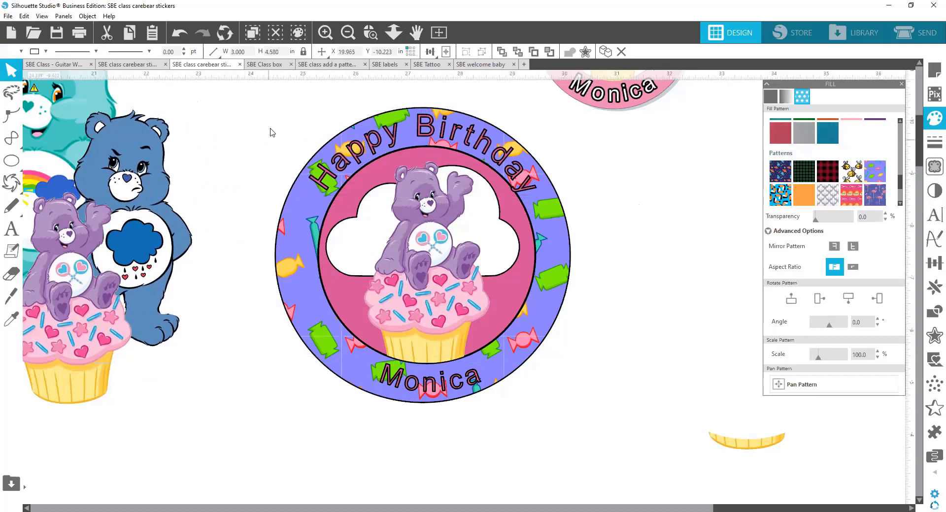
Select all parts of the large birthday sticker and apply Convert to Path to them.
{"action": "left_click_drag", "start_coordinate": [268, 104], "coordinate": [284, 116]}
{"action": "left_click", "coordinate": [610, 354]}
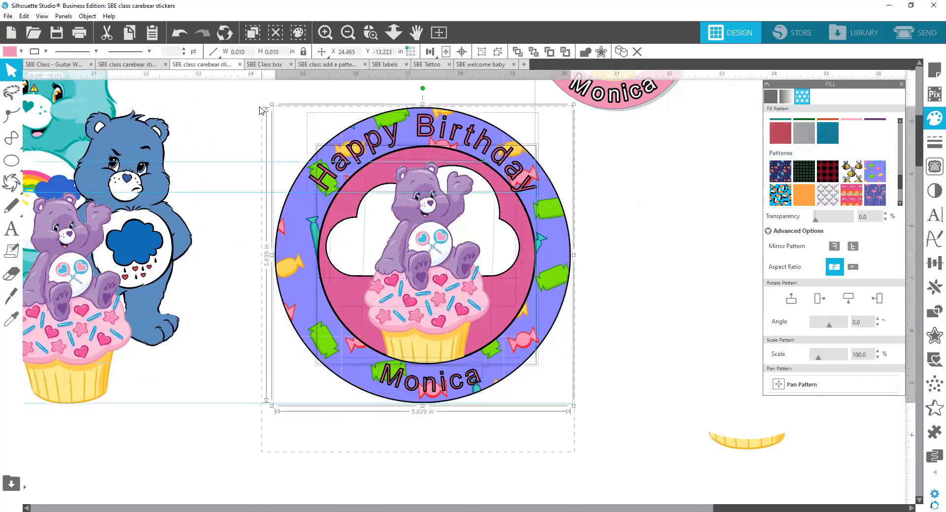
{"action": "right_click", "coordinate": [324, 169]}
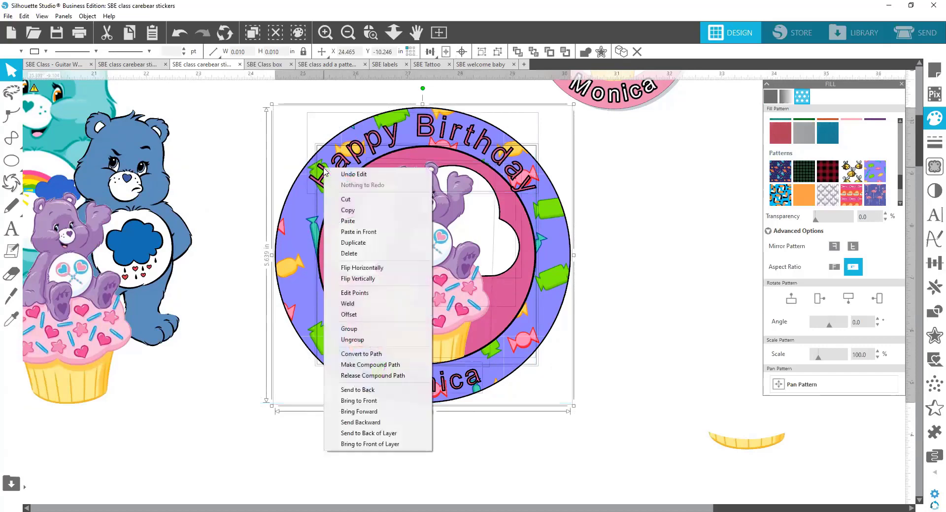
{"action": "left_click", "coordinate": [383, 355]}
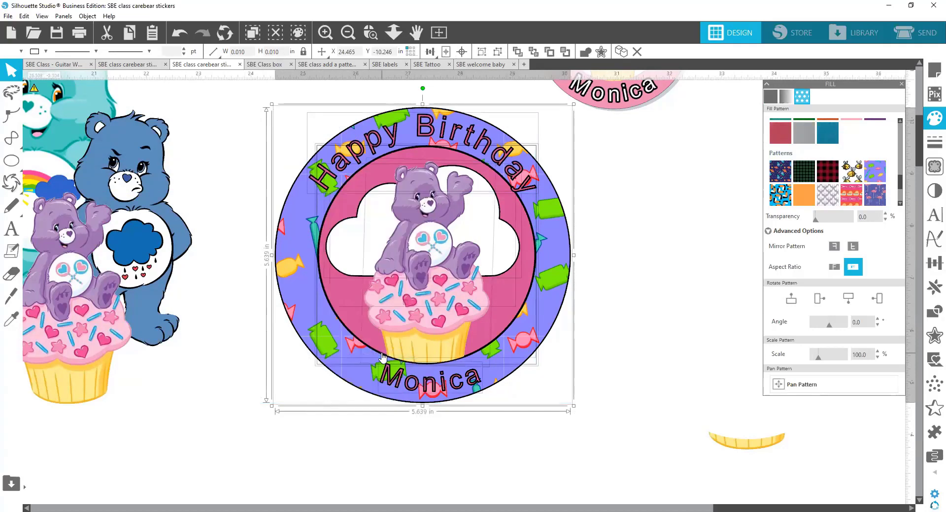
Try to move the sticker by its candy-patterned outer circle and undo the move.
{"action": "left_click", "coordinate": [559, 268]}
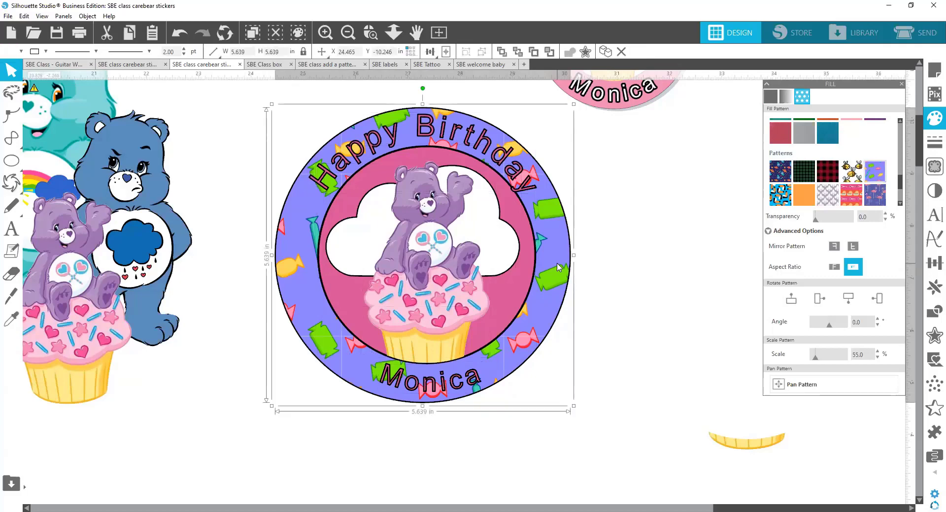
{"action": "left_click_drag", "start_coordinate": [558, 291], "coordinate": [624, 301]}
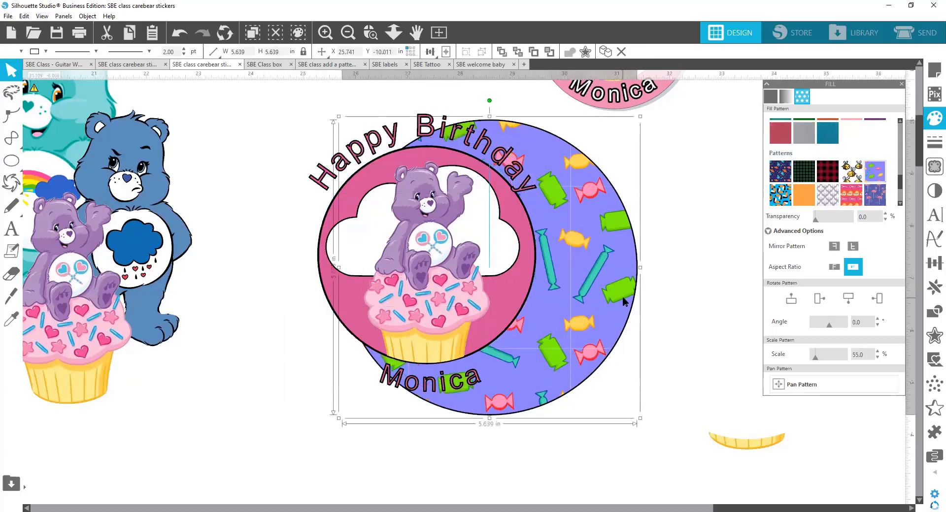
{"action": "left_click", "coordinate": [180, 33]}
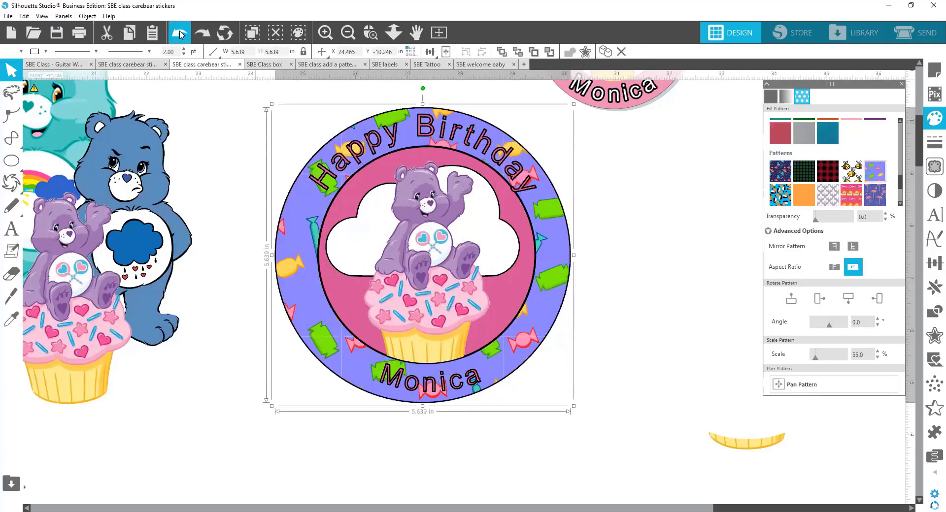
Reselect the whole birthday sticker and repeat Convert to Path on all its parts.
{"action": "left_click_drag", "start_coordinate": [592, 430], "coordinate": [251, 107]}
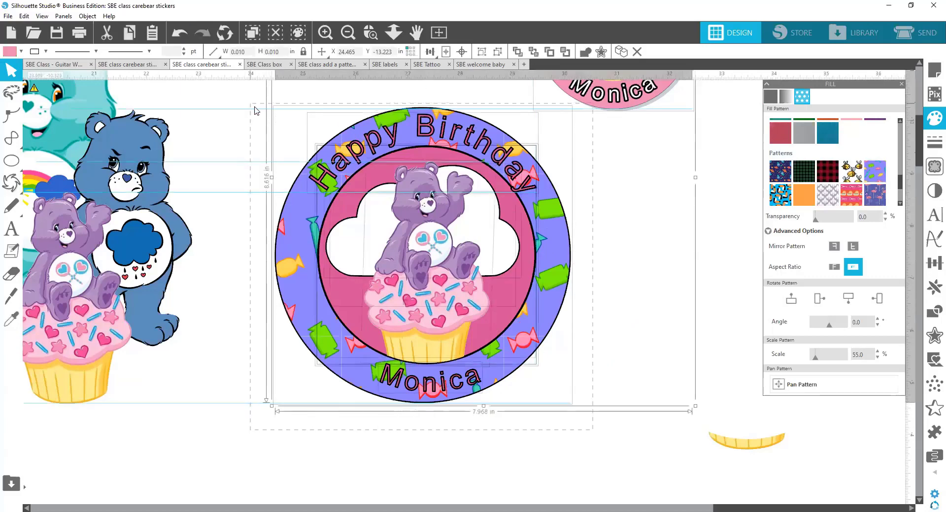
{"action": "right_click", "coordinate": [404, 162]}
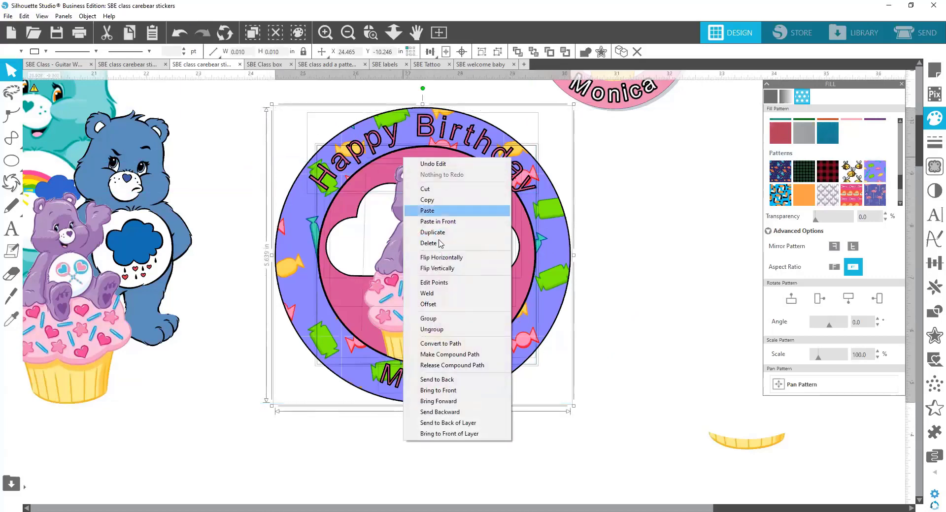
{"action": "left_click", "coordinate": [467, 345]}
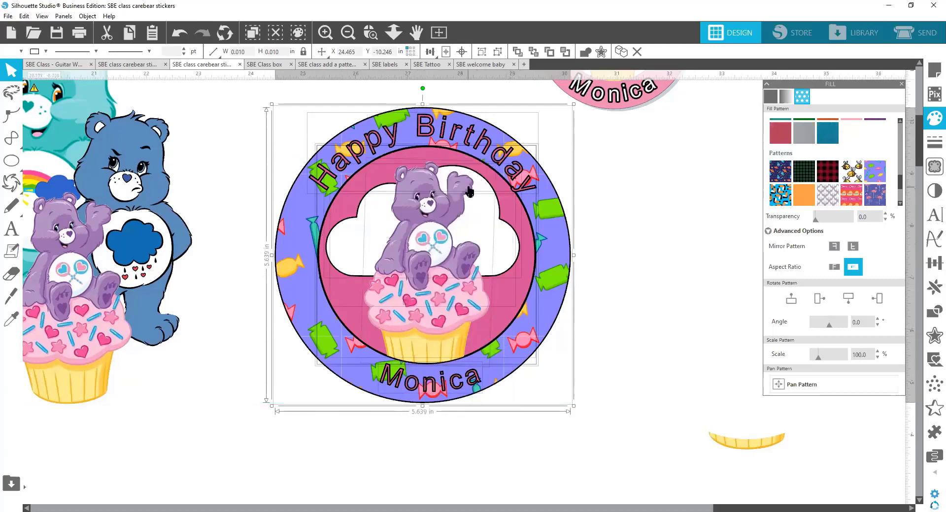
{"action": "left_click", "coordinate": [600, 243]}
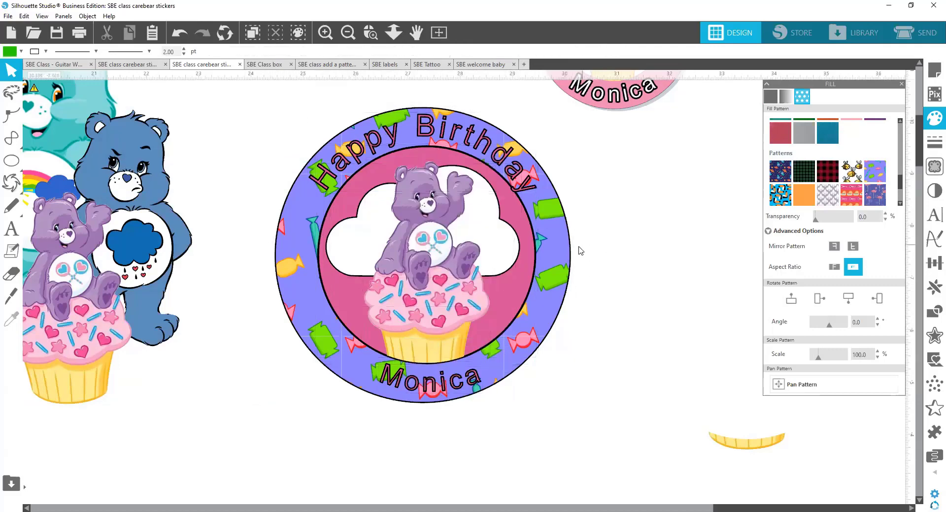
{"action": "left_click", "coordinate": [482, 324]}
{"action": "right_click", "coordinate": [308, 151]}
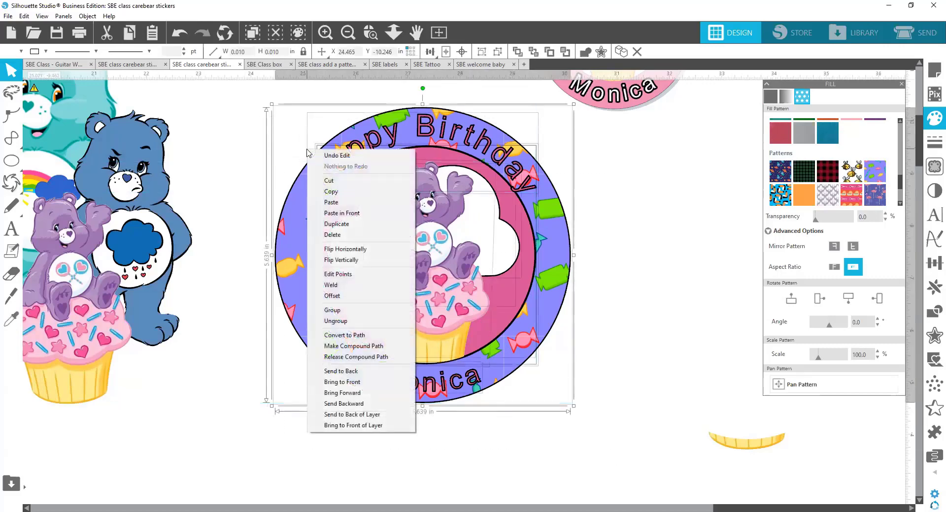
{"action": "left_click", "coordinate": [365, 335]}
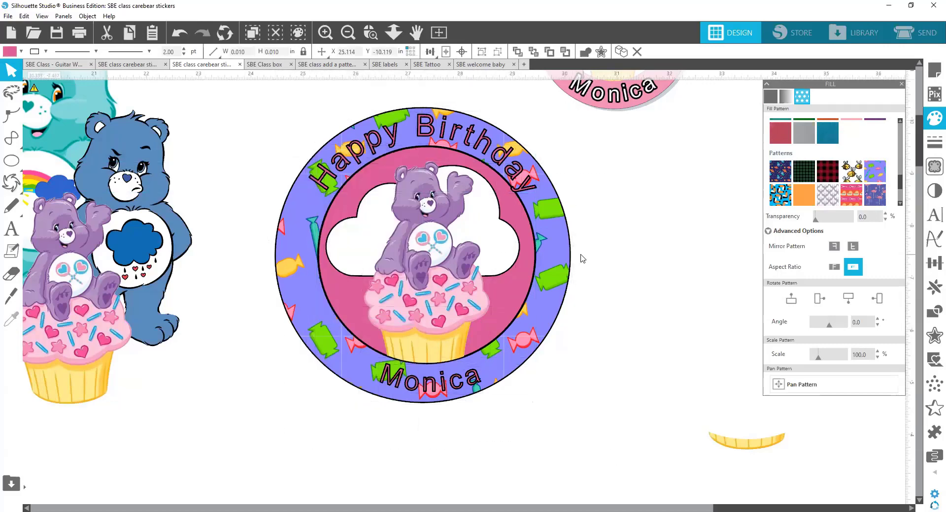
Undo the last path conversion and the move of the candy-patterned outer circle, and clear the selection.
{"action": "key", "text": "ctrl+z"}
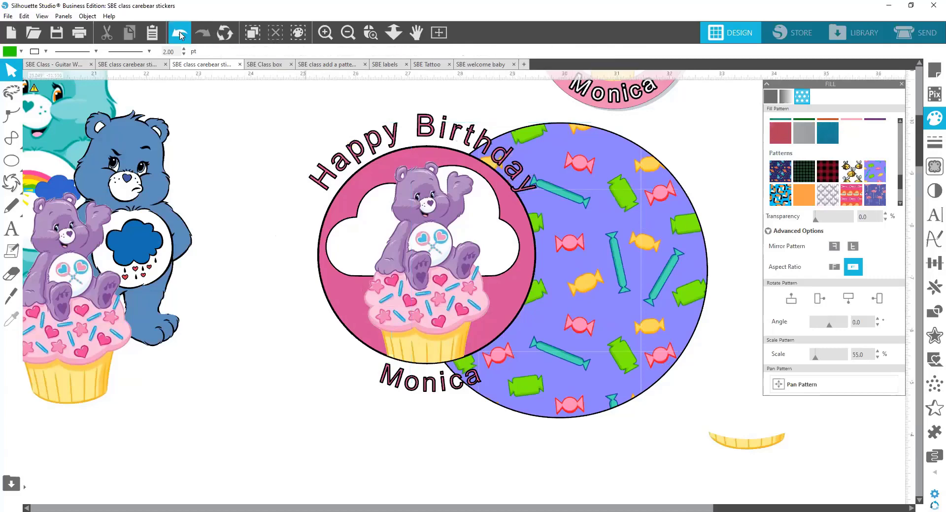
{"action": "left_click", "coordinate": [181, 35]}
{"action": "left_click", "coordinate": [522, 287]}
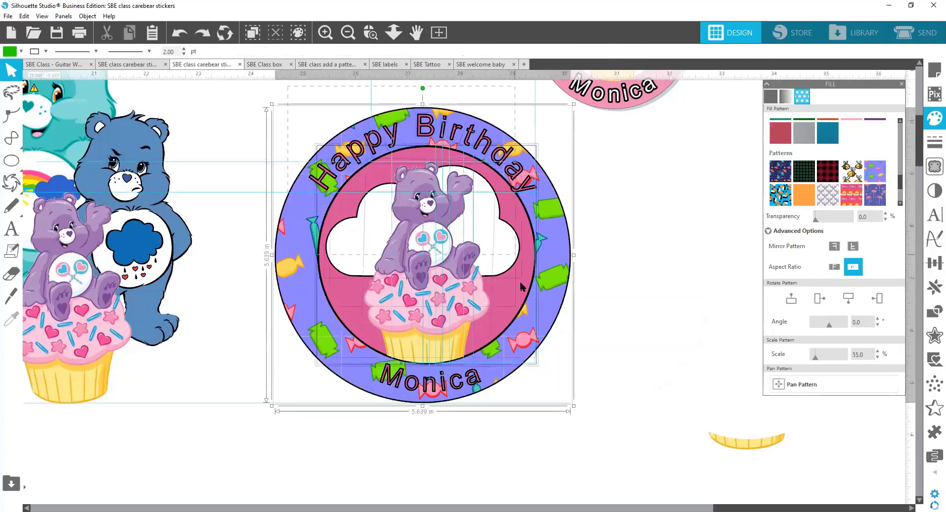
{"action": "left_click", "coordinate": [580, 408]}
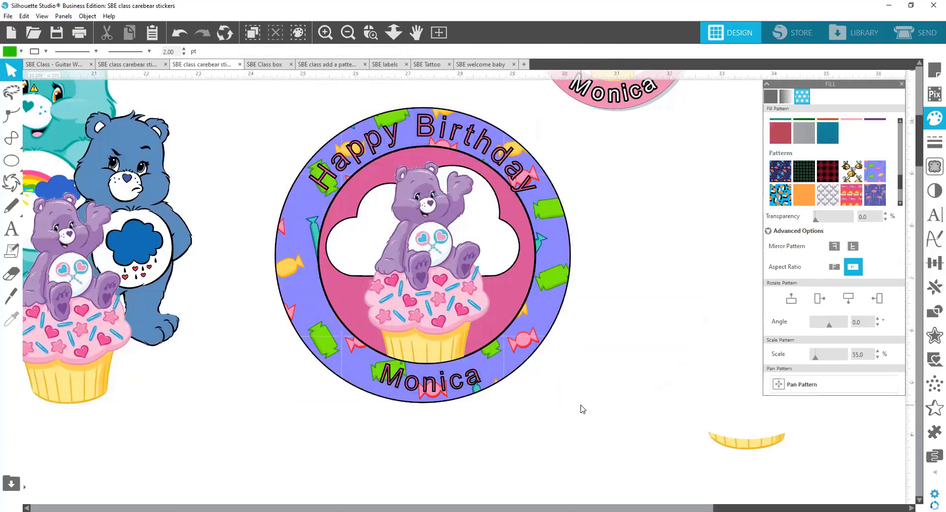
Try to combine all the selected birthday sticker parts into a compound path and undo it.
{"action": "left_click", "coordinate": [376, 183]}
{"action": "left_click", "coordinate": [408, 160]}
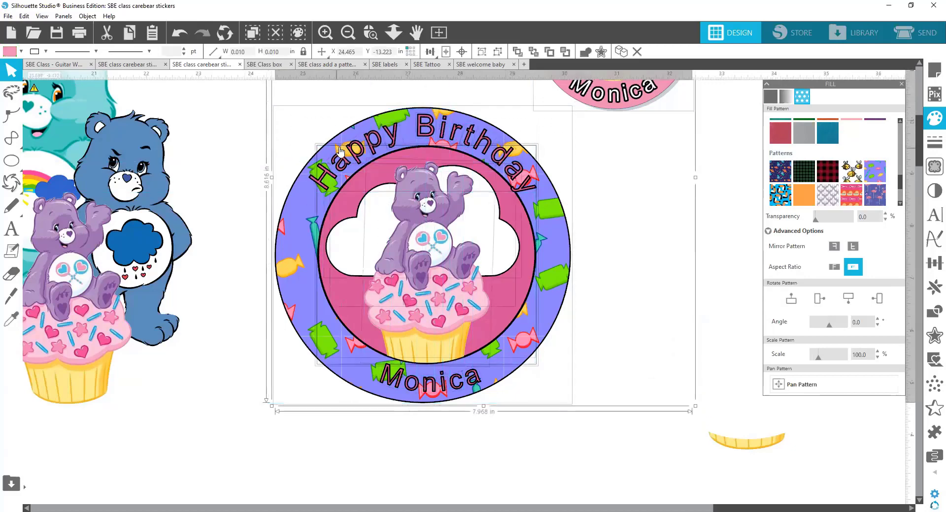
{"action": "left_click", "coordinate": [88, 16]}
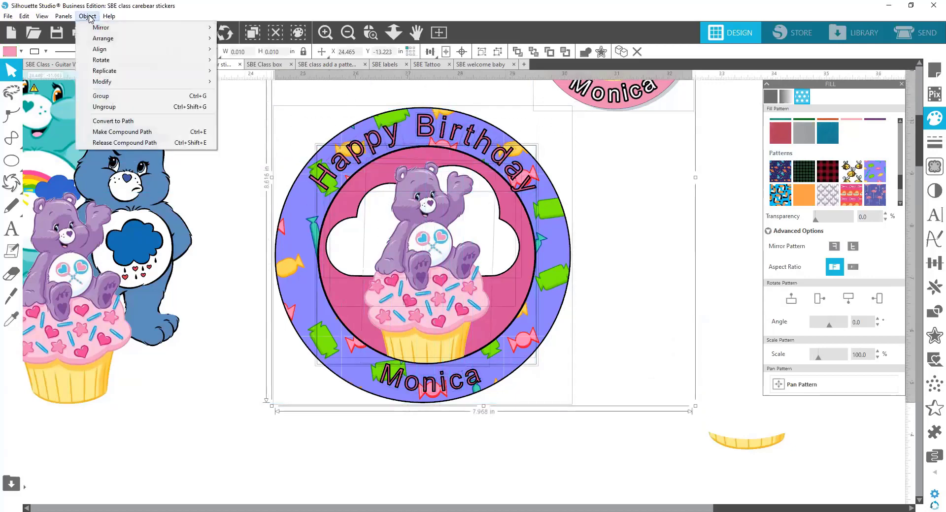
{"action": "left_click", "coordinate": [145, 137]}
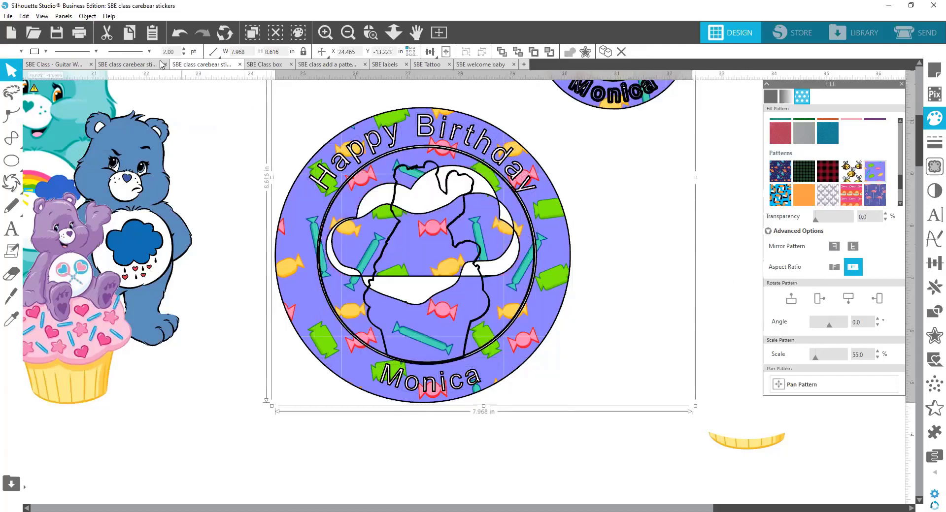
{"action": "left_click", "coordinate": [179, 34]}
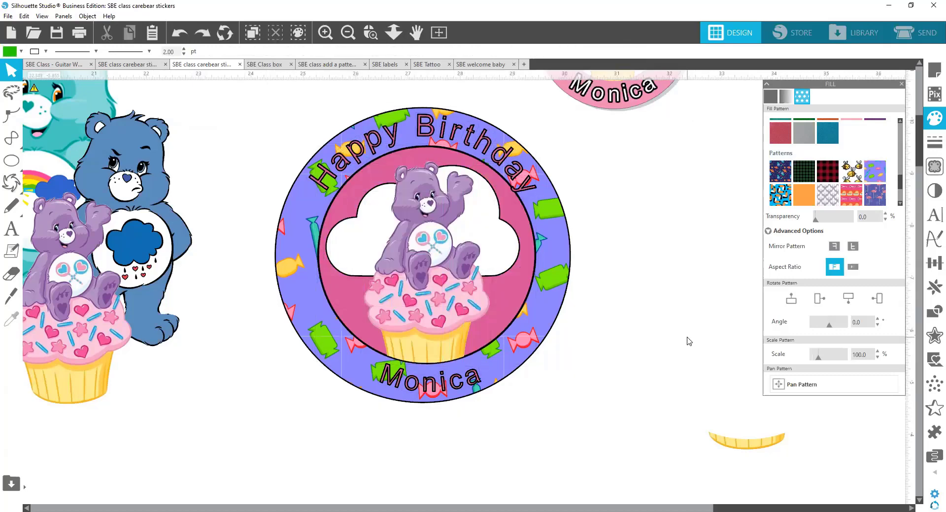
Move the blue bear close beside the large sticker and shift the purple cupcake bear slightly lower toward it.
{"action": "left_click_drag", "start_coordinate": [123, 215], "coordinate": [202, 187]}
{"action": "left_click_drag", "start_coordinate": [156, 318], "coordinate": [172, 344]}
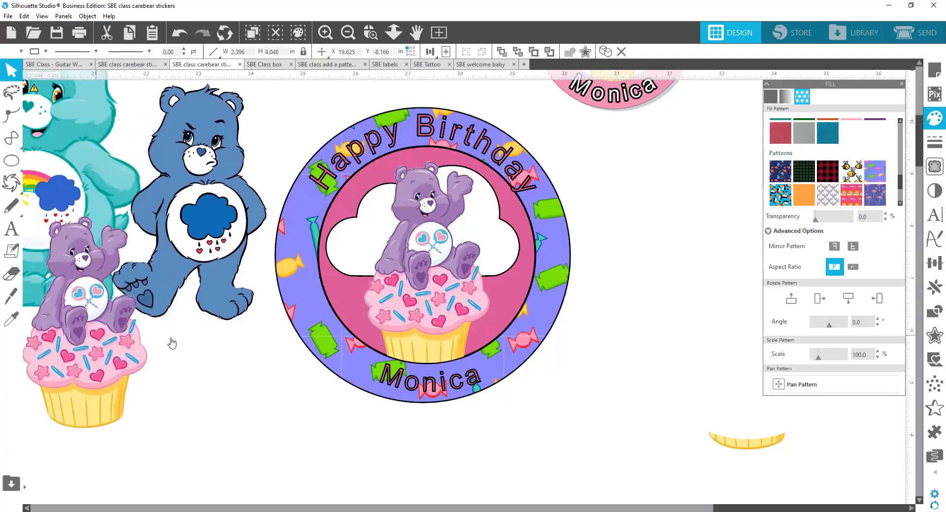
{"action": "left_click", "coordinate": [591, 382]}
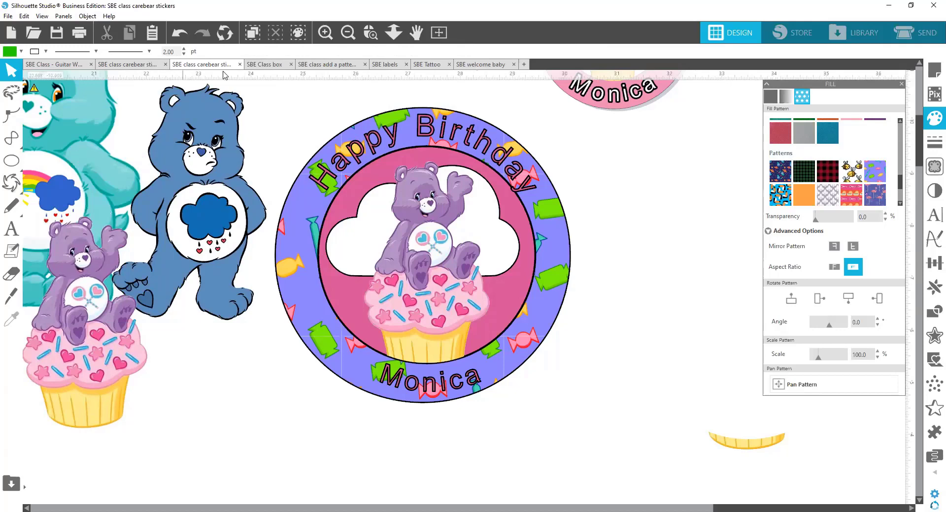
Switch to the "SBE class add a pattern without saving" document and nudge the vampire figure that has a plain outline.
{"action": "left_click", "coordinate": [276, 64]}
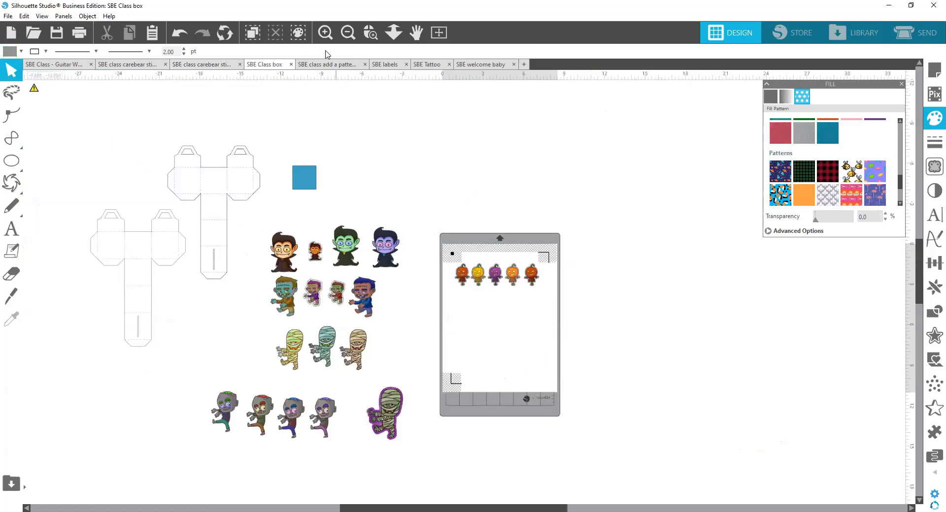
{"action": "left_click", "coordinate": [321, 65]}
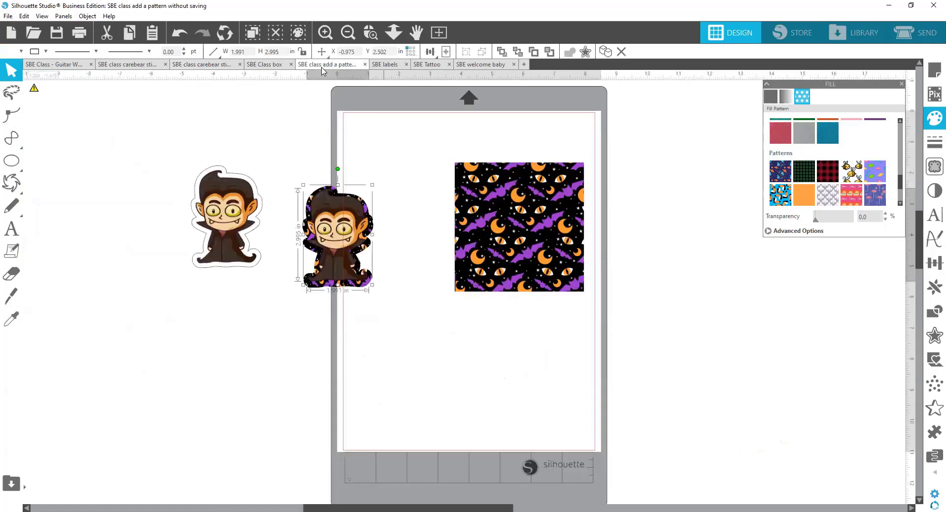
{"action": "left_click", "coordinate": [230, 218]}
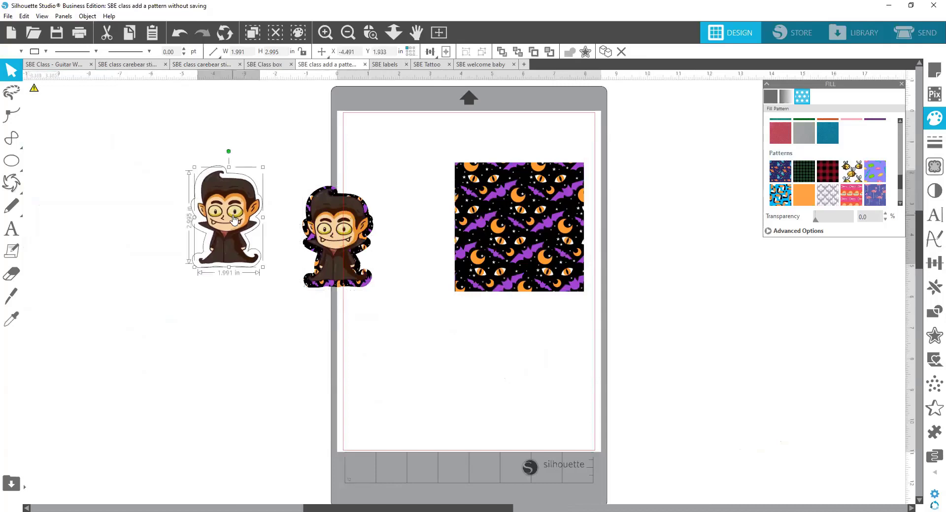
{"action": "left_click_drag", "start_coordinate": [230, 218], "coordinate": [232, 218]}
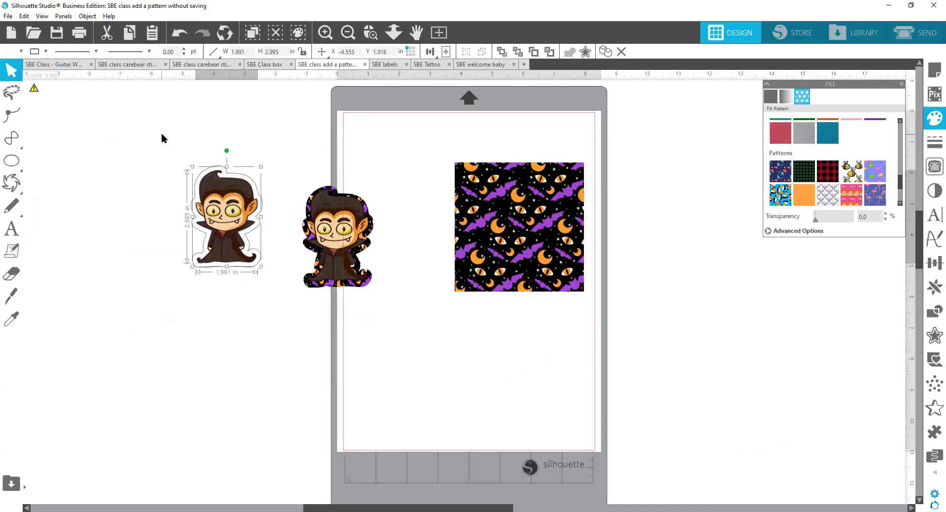
Select the plain-outlined vampire together with its outline and flip both horizontally.
{"action": "left_click_drag", "start_coordinate": [163, 140], "coordinate": [259, 300]}
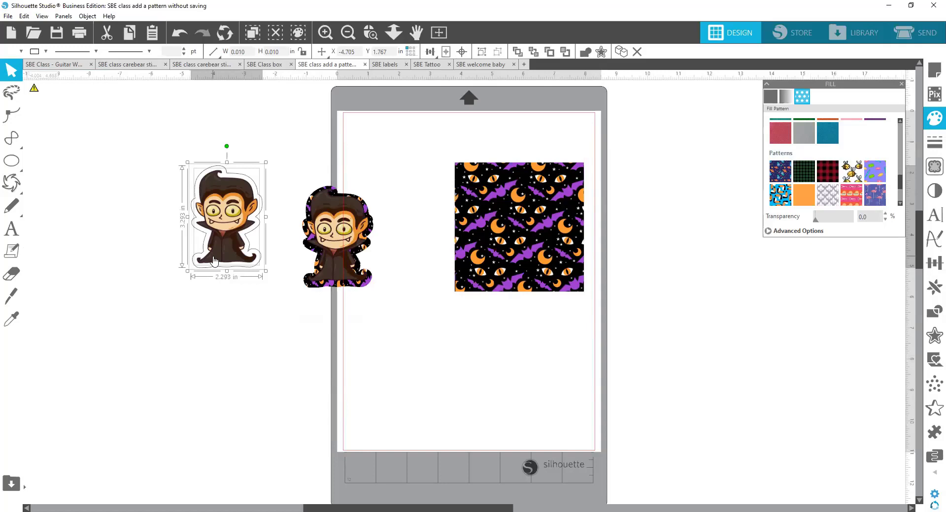
{"action": "right_click", "coordinate": [215, 212]}
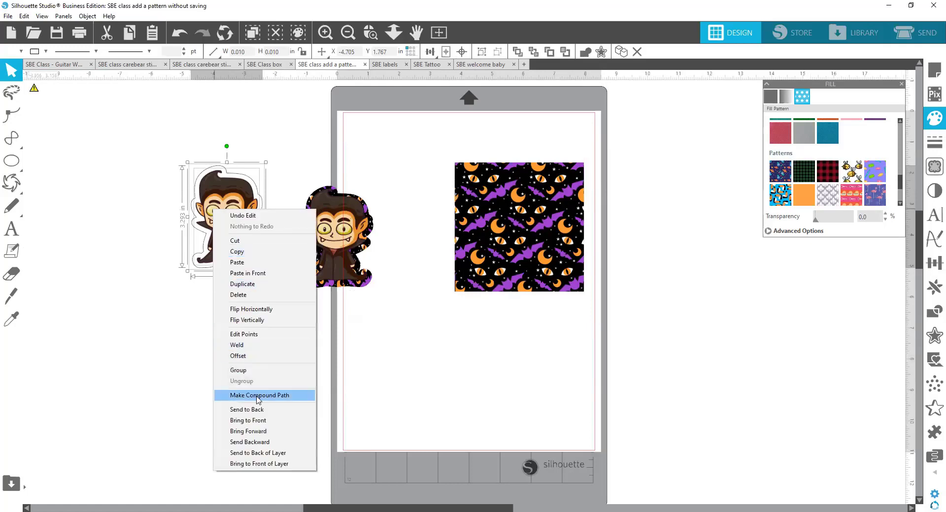
{"action": "left_click", "coordinate": [271, 313]}
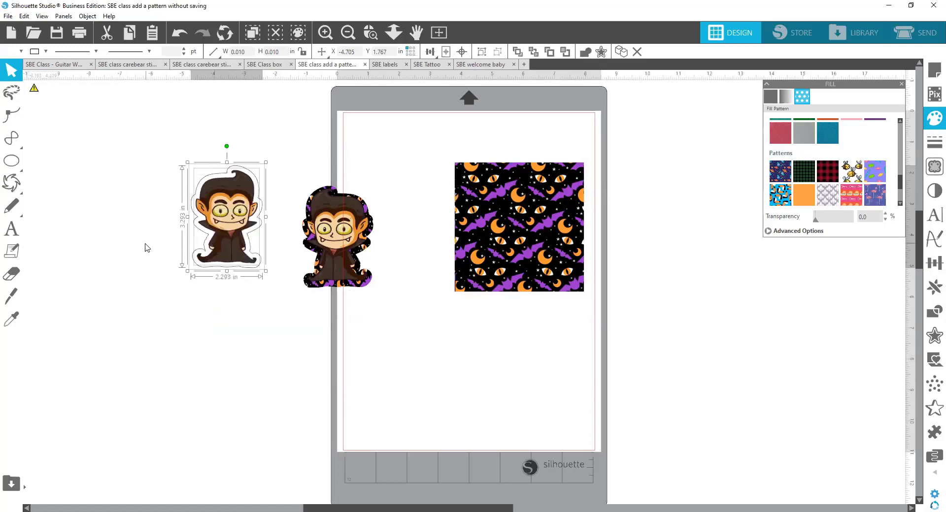
{"action": "left_click", "coordinate": [132, 289]}
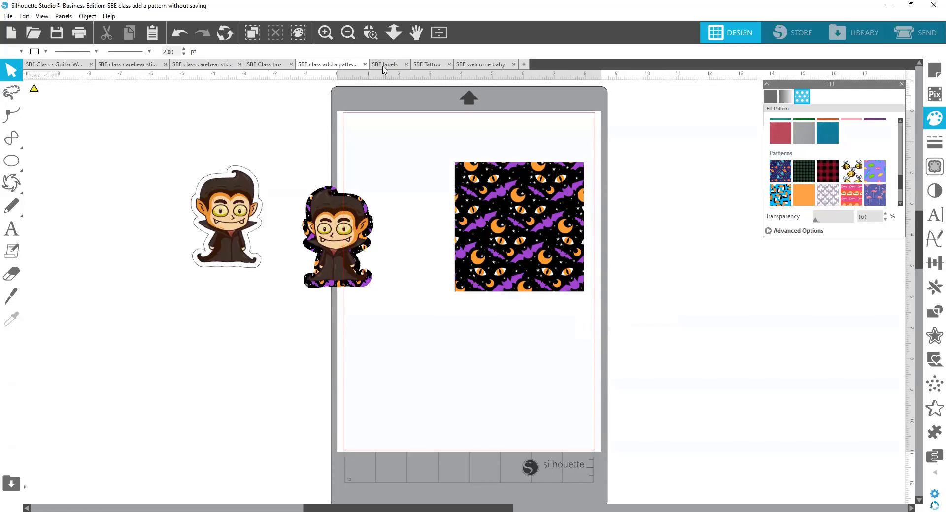
Switch to the "SBE Tattoo" document, move the orange pumpkin figure away from the yellow one, and select the pumpkin on the page.
{"action": "left_click", "coordinate": [428, 65]}
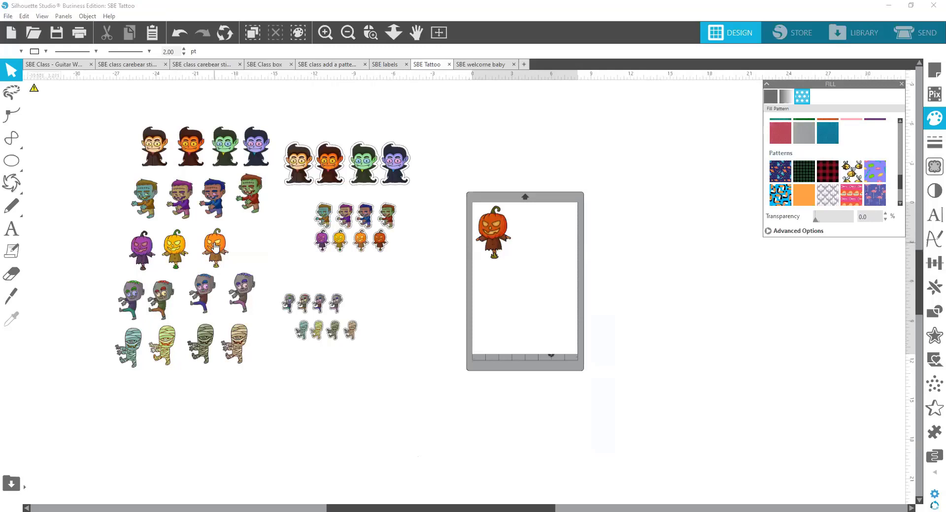
{"action": "left_click_drag", "start_coordinate": [216, 246], "coordinate": [231, 246]}
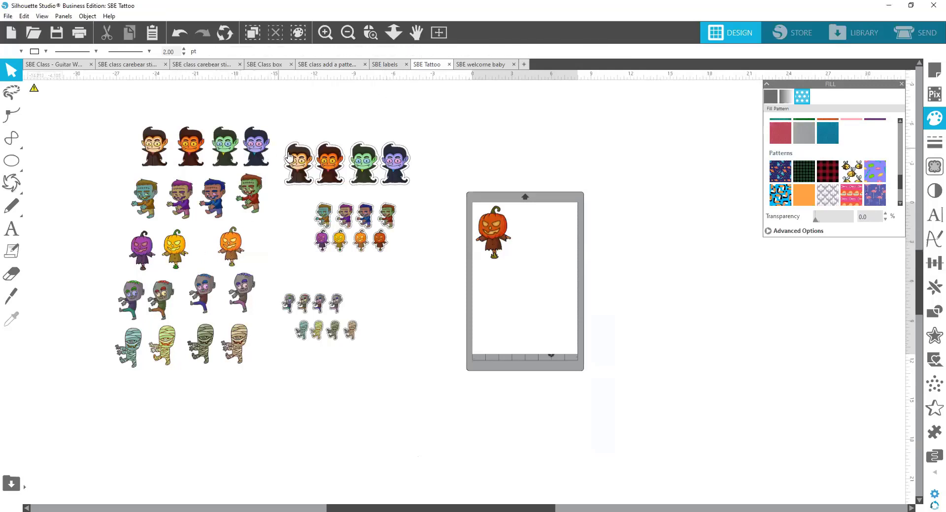
{"action": "left_click", "coordinate": [491, 242]}
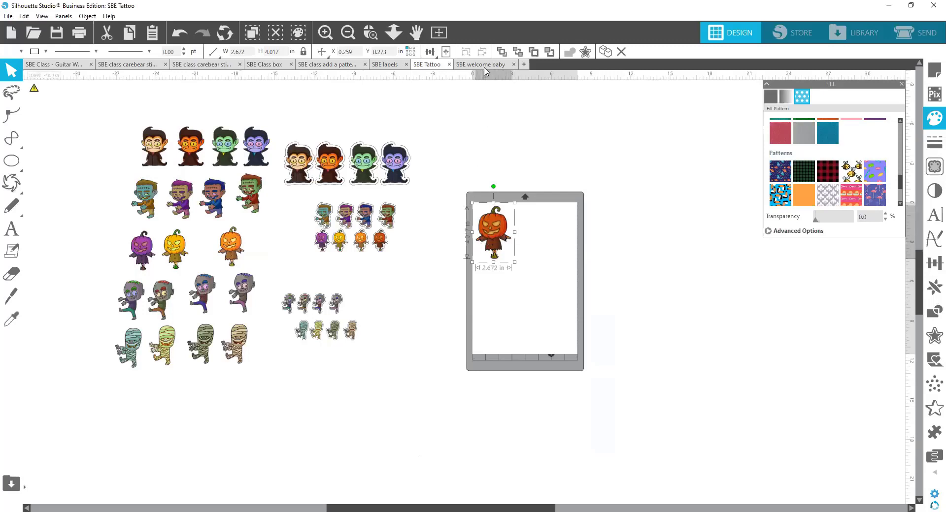
Switch to the "SBE welcome baby" document, shift the blue banner aside, and move the sleeping bear image into the free space below the gray cloud.
{"action": "left_click", "coordinate": [326, 64]}
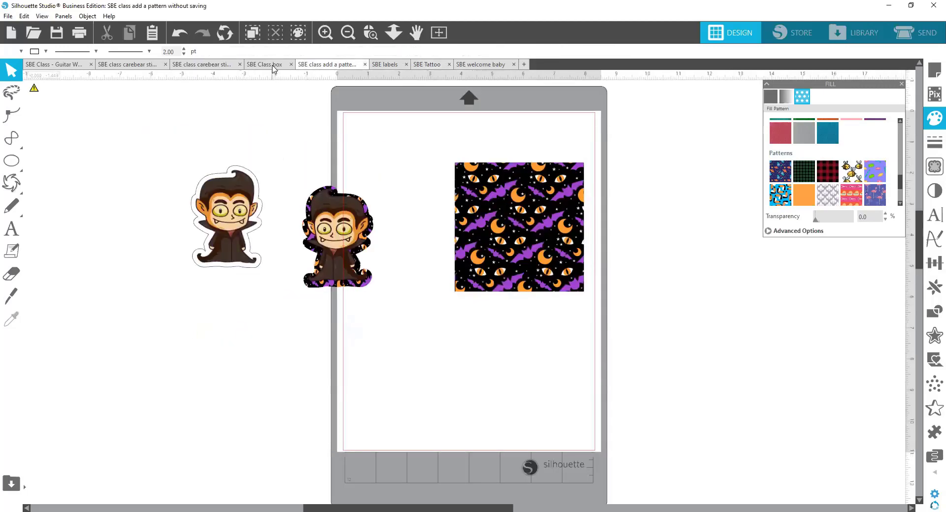
{"action": "left_click", "coordinate": [263, 65]}
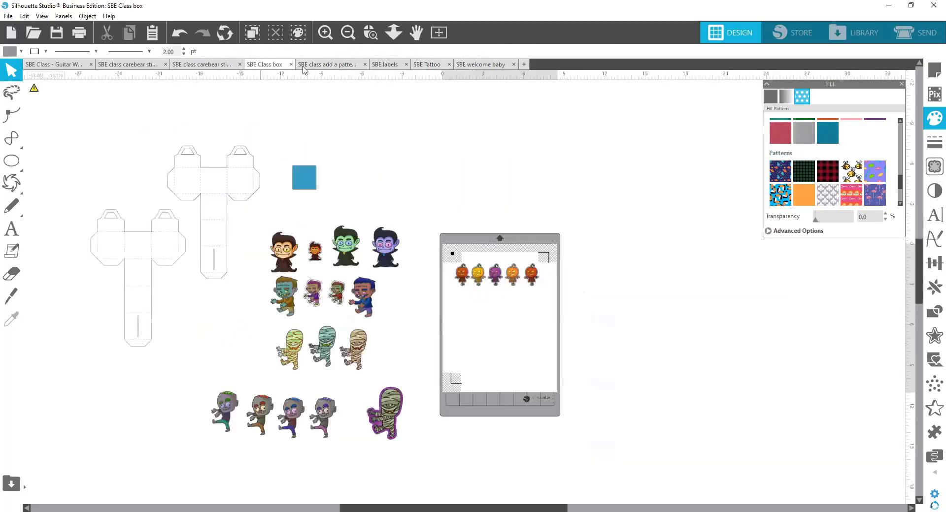
{"action": "left_click", "coordinate": [474, 68]}
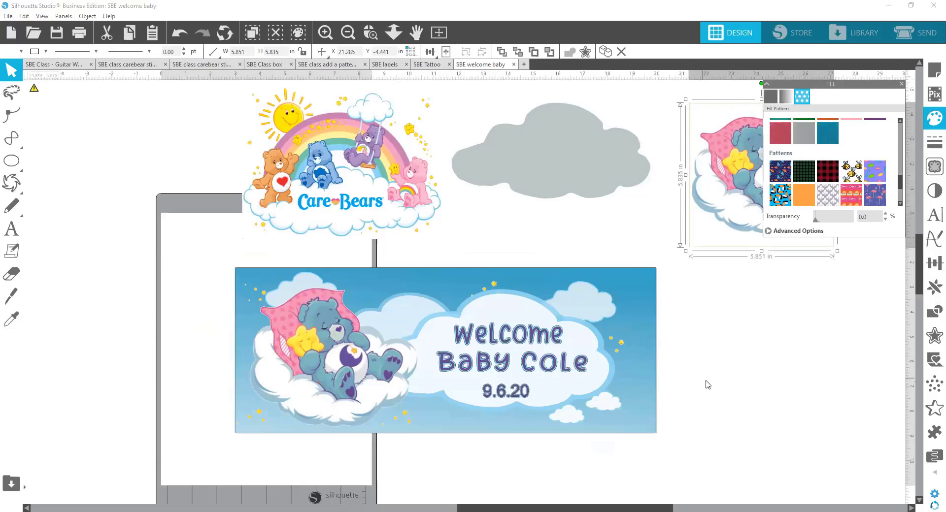
{"action": "scroll", "coordinate": [708, 385], "scroll_direction": "down", "scroll_amount": 2}
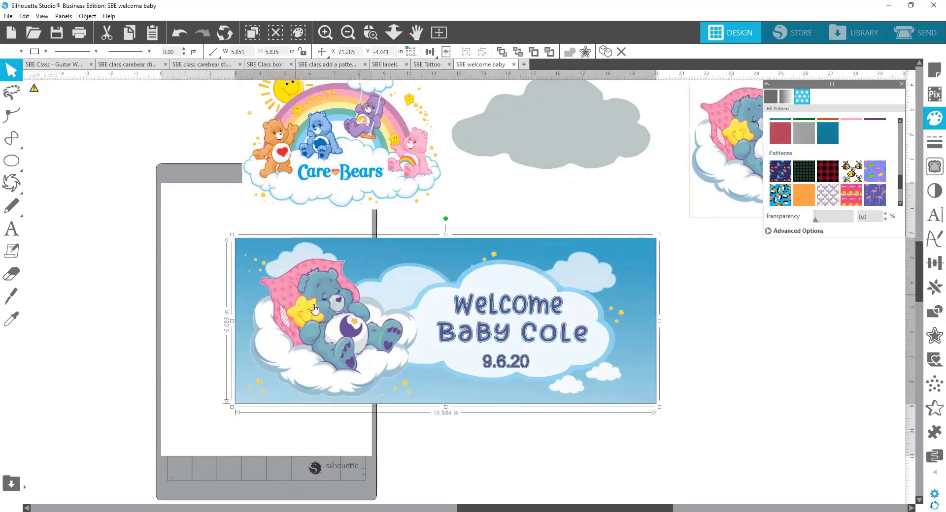
{"action": "left_click_drag", "start_coordinate": [316, 311], "coordinate": [103, 290]}
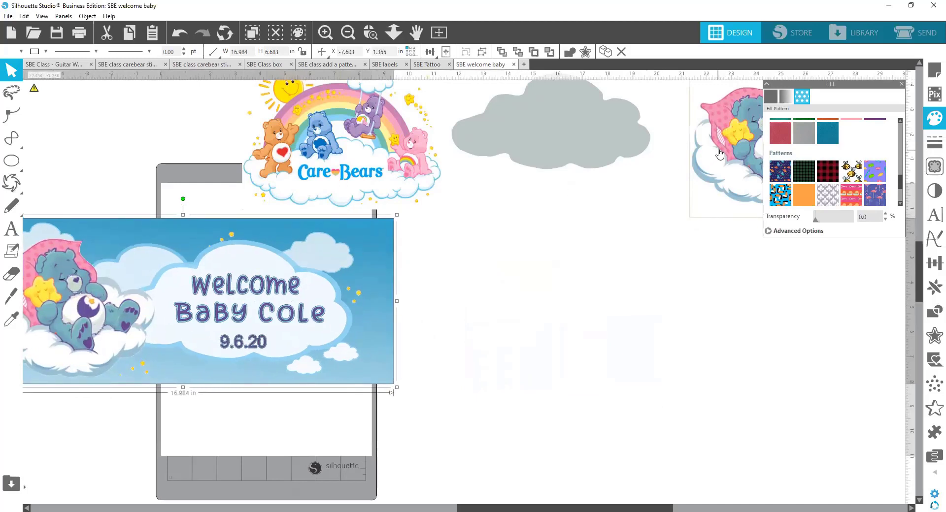
{"action": "left_click_drag", "start_coordinate": [715, 155], "coordinate": [576, 295]}
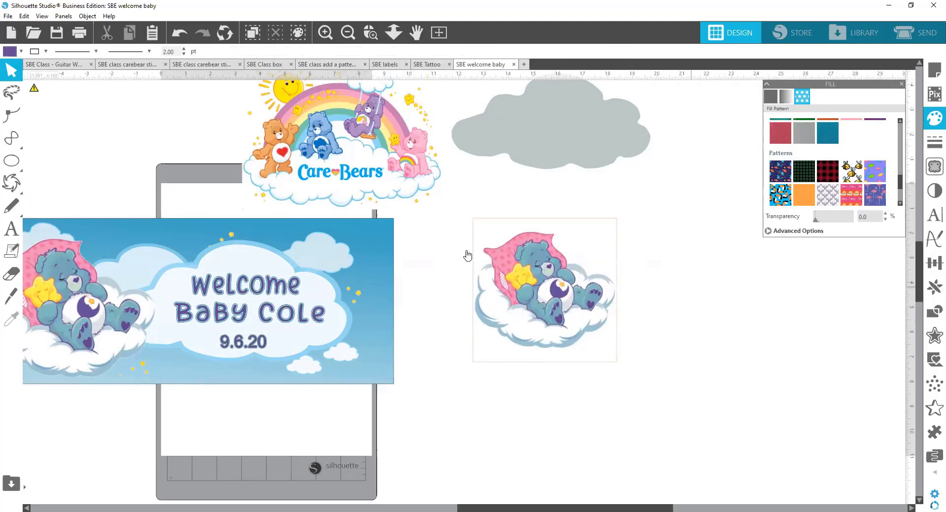
Select a trace area about 5.76 by 5.3 in around the sleeping bear on its cloud.
{"action": "left_click", "coordinate": [930, 170]}
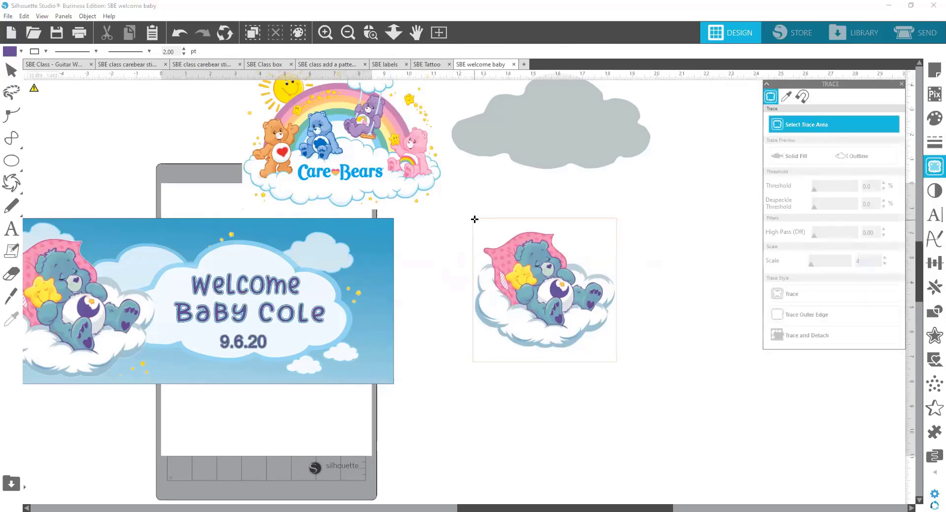
{"action": "mouse_move", "coordinate": [473, 219]}
{"action": "left_mouse_down"}
{"action": "mouse_move", "coordinate": [572, 343]}
{"action": "mouse_move", "coordinate": [617, 352]}
{"action": "left_mouse_up"}
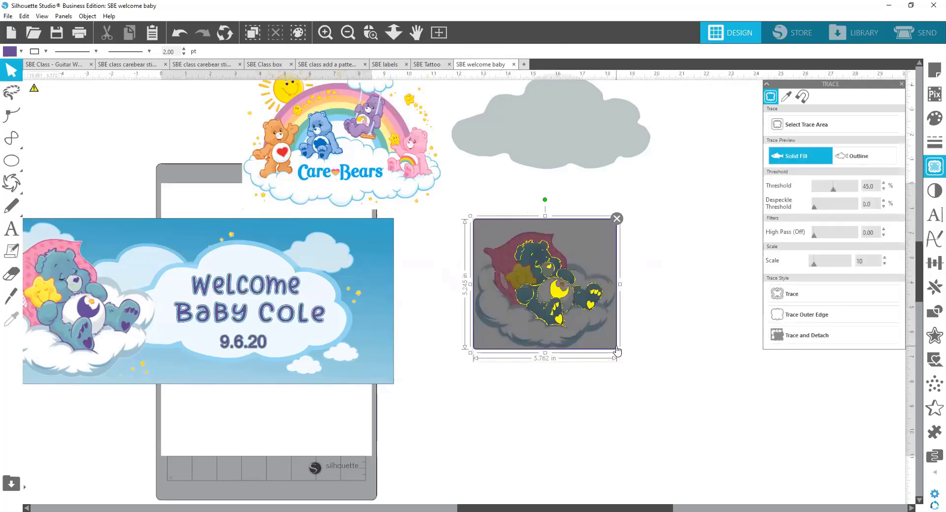
{"action": "left_click_drag", "start_coordinate": [544, 352], "coordinate": [545, 354]}
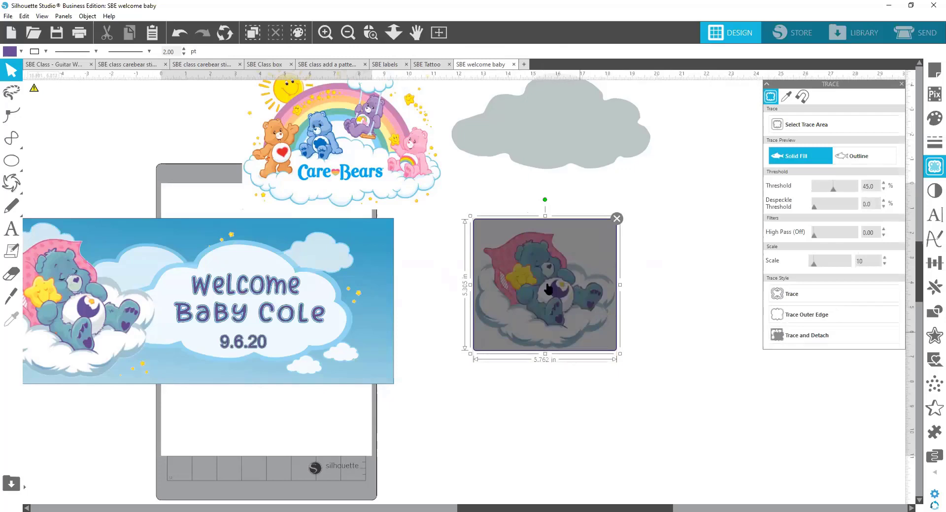
{"action": "left_click", "coordinate": [363, 32]}
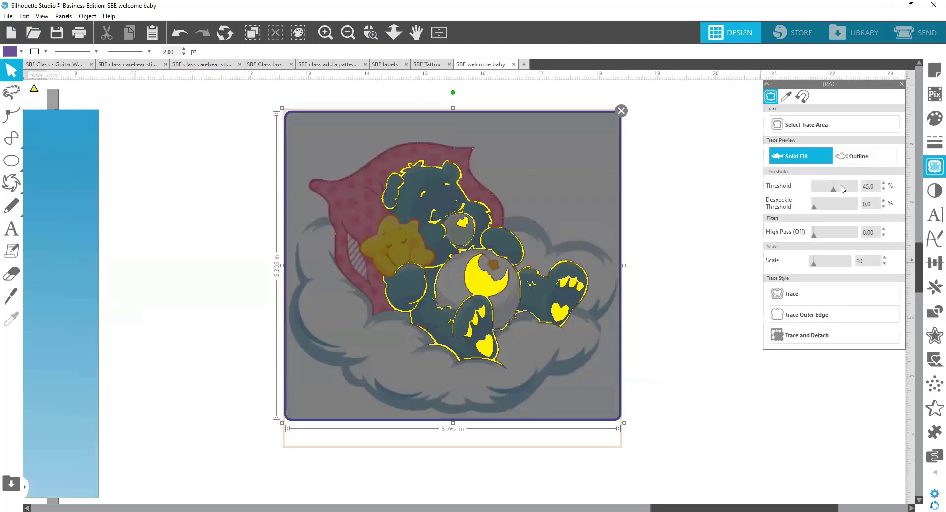
Raise the trace threshold to 93% and apply Trace and Detach to the sleeping bear image.
{"action": "left_click_drag", "start_coordinate": [840, 192], "coordinate": [849, 191]}
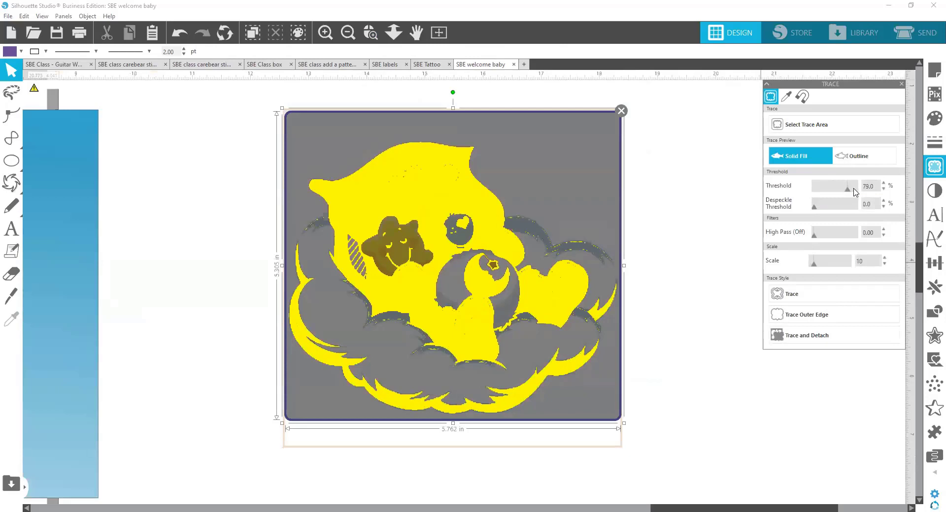
{"action": "left_click", "coordinate": [853, 190]}
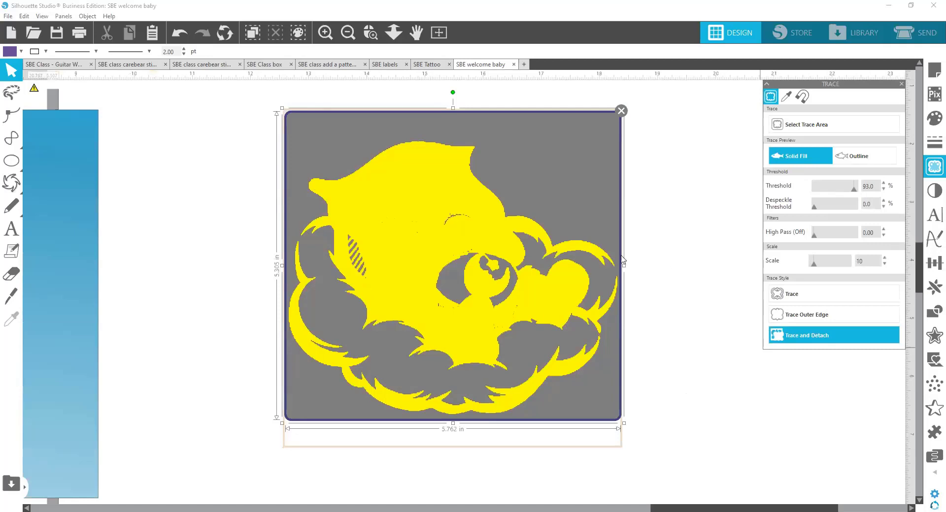
{"action": "left_click", "coordinate": [670, 267]}
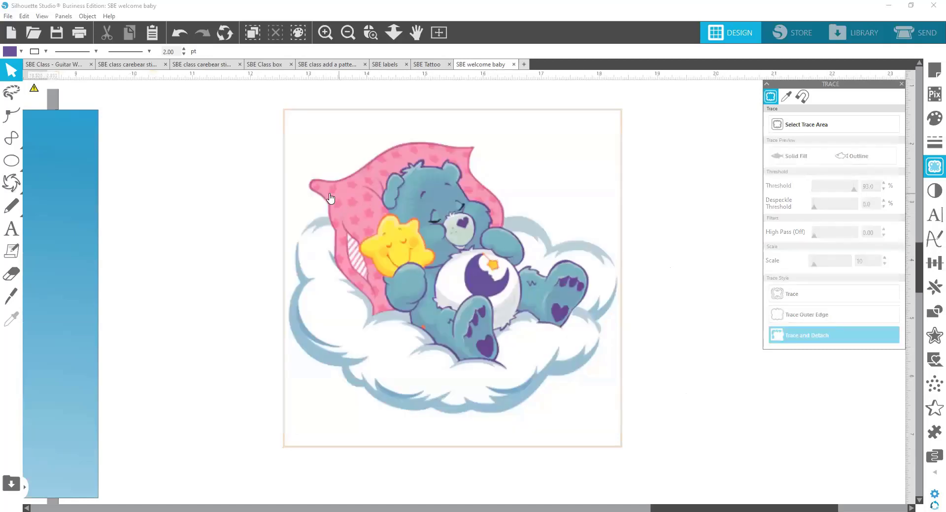
Try pulling the detached bear and cloud pieces away from the original image and undo the moves.
{"action": "left_click_drag", "start_coordinate": [381, 219], "coordinate": [557, 158]}
{"action": "left_click_drag", "start_coordinate": [379, 394], "coordinate": [622, 394]}
{"action": "mouse_move", "coordinate": [593, 231]}
{"action": "left_mouse_down"}
{"action": "mouse_move", "coordinate": [660, 251]}
{"action": "mouse_move", "coordinate": [640, 273]}
{"action": "mouse_move", "coordinate": [647, 284]}
{"action": "mouse_move", "coordinate": [637, 321]}
{"action": "mouse_move", "coordinate": [602, 227]}
{"action": "left_mouse_up"}
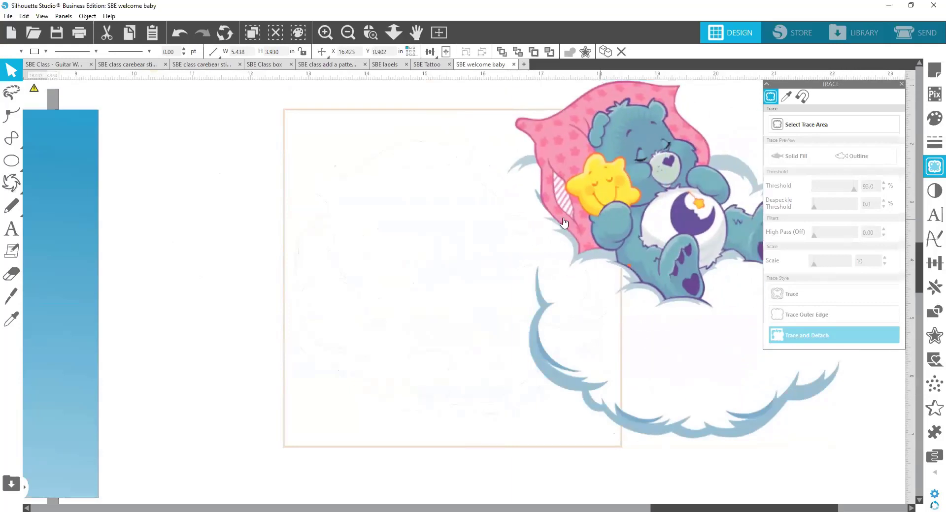
{"action": "left_click", "coordinate": [514, 245]}
{"action": "key", "text": "ctrl+z"}
{"action": "key", "text": "ctrl+z"}
{"action": "key", "text": "ctrl+z"}
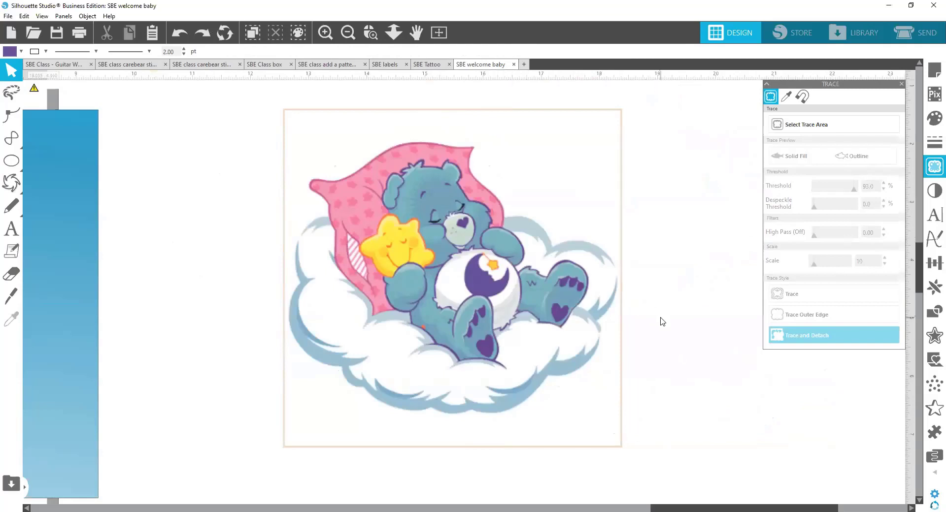
{"action": "left_click", "coordinate": [778, 129]}
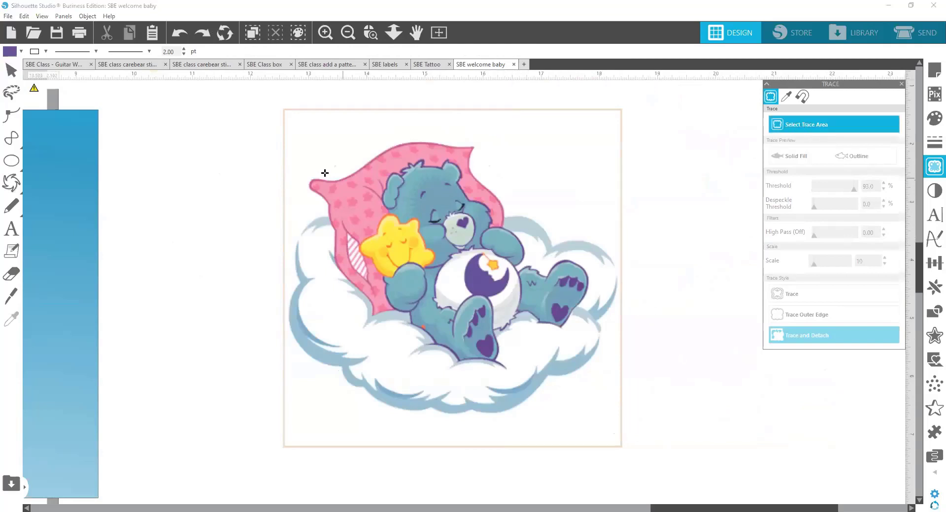
{"action": "mouse_move", "coordinate": [288, 119]}
{"action": "left_mouse_down"}
{"action": "mouse_move", "coordinate": [575, 407]}
{"action": "mouse_move", "coordinate": [622, 431]}
{"action": "left_mouse_up"}
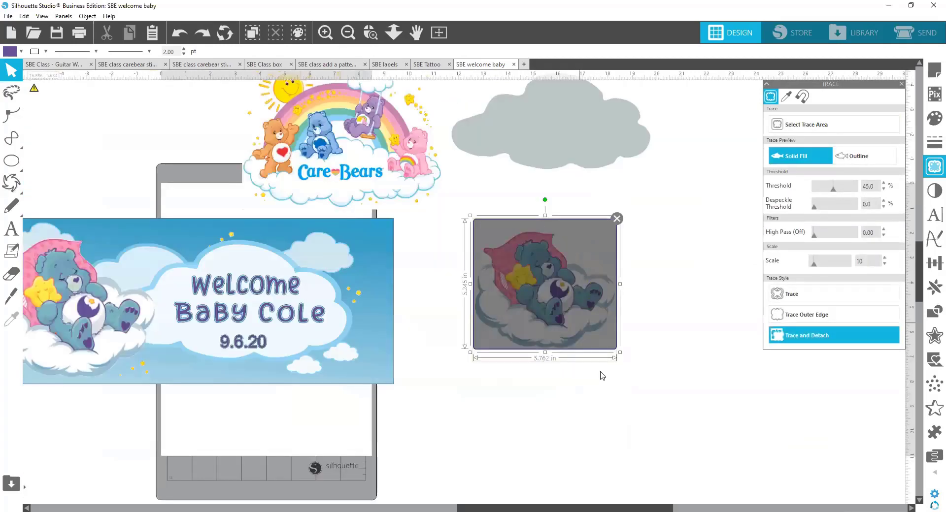
{"action": "left_click", "coordinate": [655, 372]}
{"action": "key", "text": "ctrl+z"}
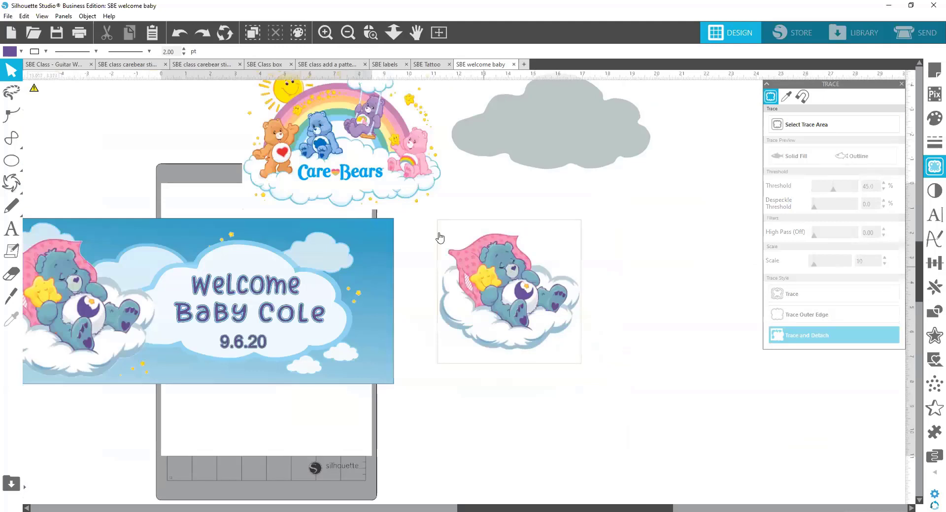
Select a trace area about 5.76 by 5.34 in around the sleeping bear and its cloud.
{"action": "left_click", "coordinate": [372, 33]}
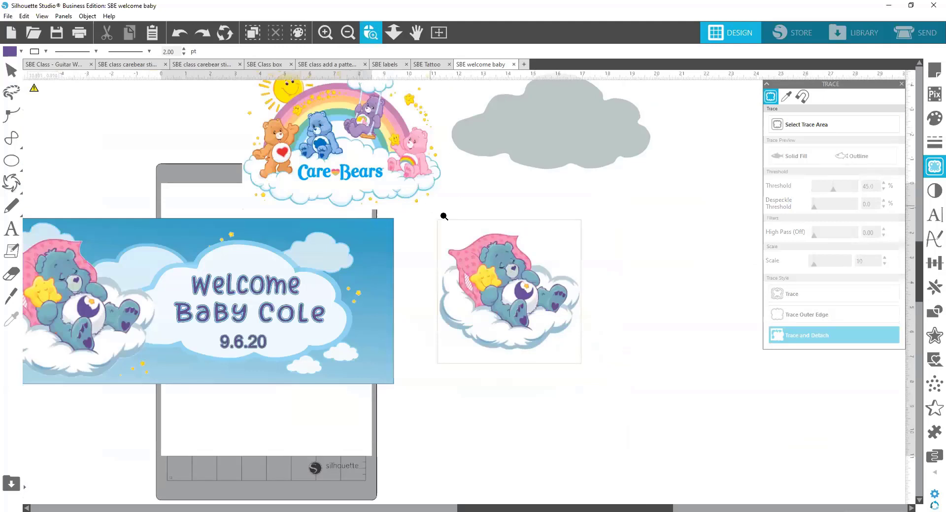
{"action": "left_click_drag", "start_coordinate": [442, 216], "coordinate": [614, 386]}
{"action": "left_click", "coordinate": [841, 127]}
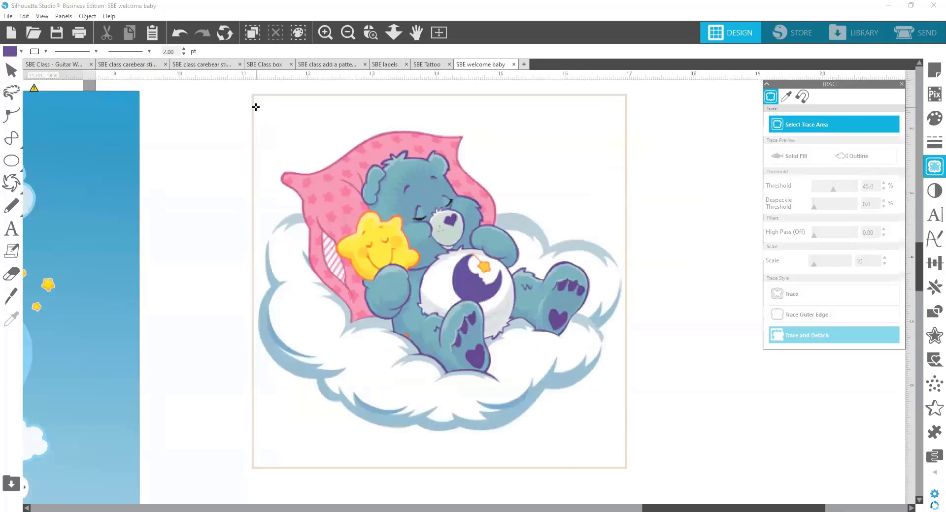
{"action": "mouse_move", "coordinate": [255, 107]}
{"action": "left_mouse_down"}
{"action": "mouse_move", "coordinate": [644, 450]}
{"action": "mouse_move", "coordinate": [616, 450]}
{"action": "mouse_move", "coordinate": [629, 451]}
{"action": "left_mouse_up"}
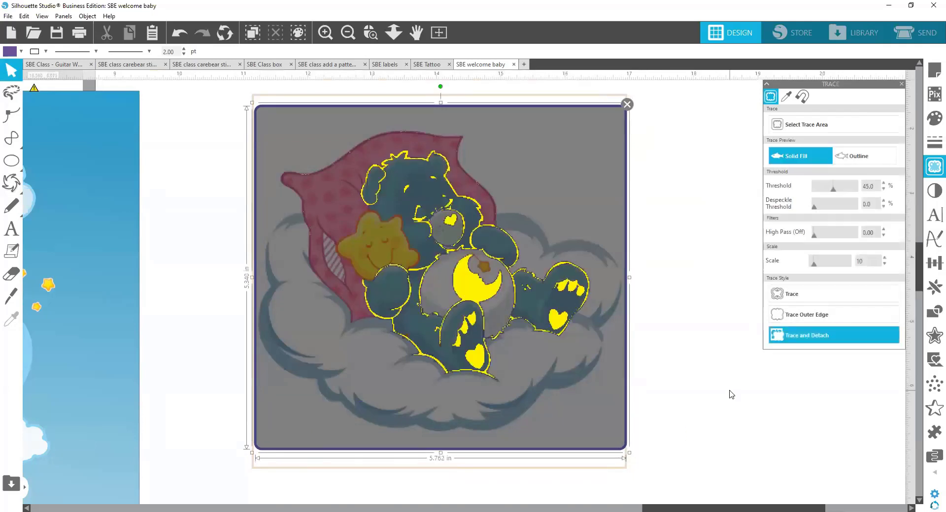
Set the trace scale to 4 and the threshold to 93% for the sleeping bear.
{"action": "left_click_drag", "start_coordinate": [852, 191], "coordinate": [857, 194]}
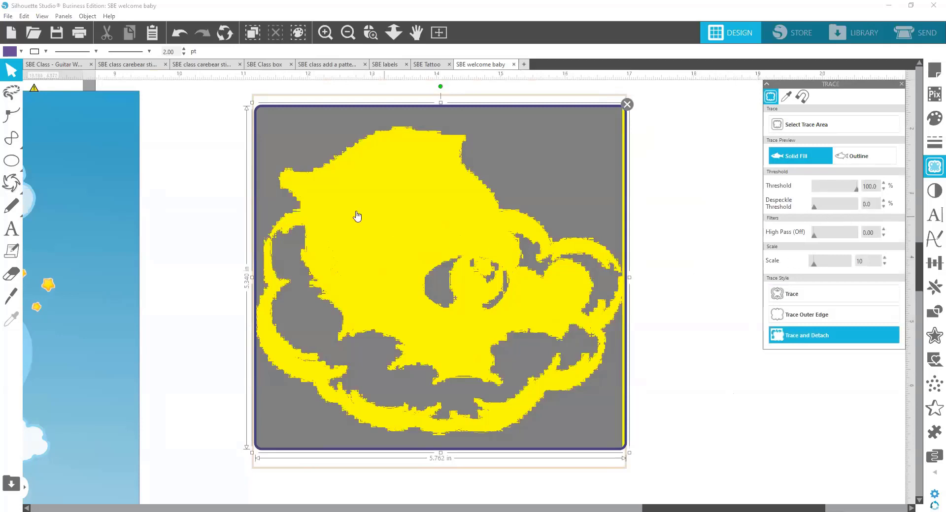
{"action": "left_click_drag", "start_coordinate": [816, 268], "coordinate": [798, 272]}
{"action": "left_click", "coordinate": [883, 190]}
{"action": "left_click", "coordinate": [883, 190]}
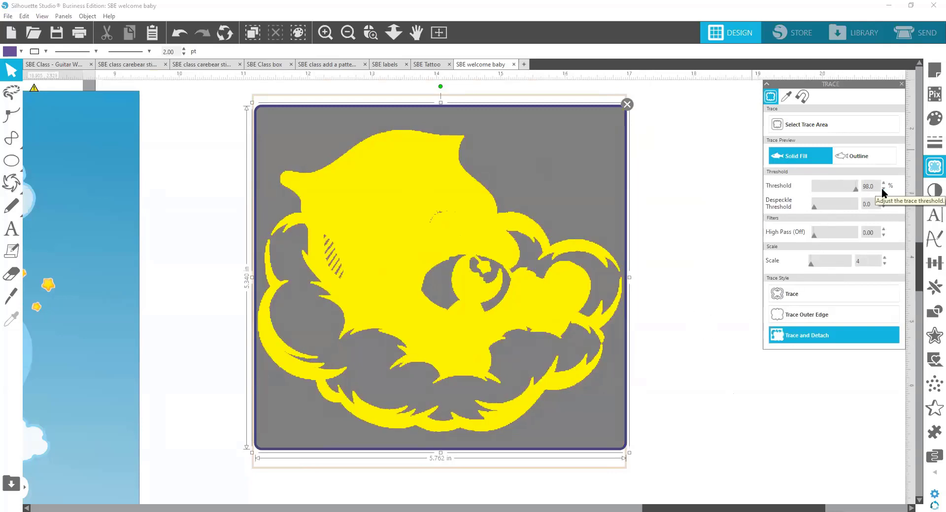
{"action": "left_click", "coordinate": [883, 190]}
{"action": "left_click", "coordinate": [883, 189]}
{"action": "left_click", "coordinate": [883, 190]}
{"action": "left_click", "coordinate": [883, 190]}
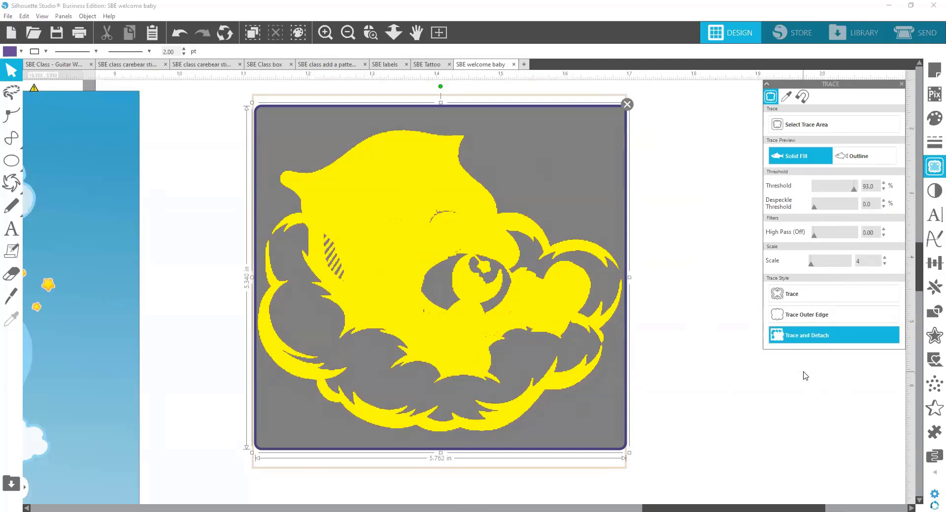
Draw a 2 pt polygon line about 0.26 by 0.66 in along the broken upper-left edge of the cloud.
{"action": "left_click", "coordinate": [13, 144]}
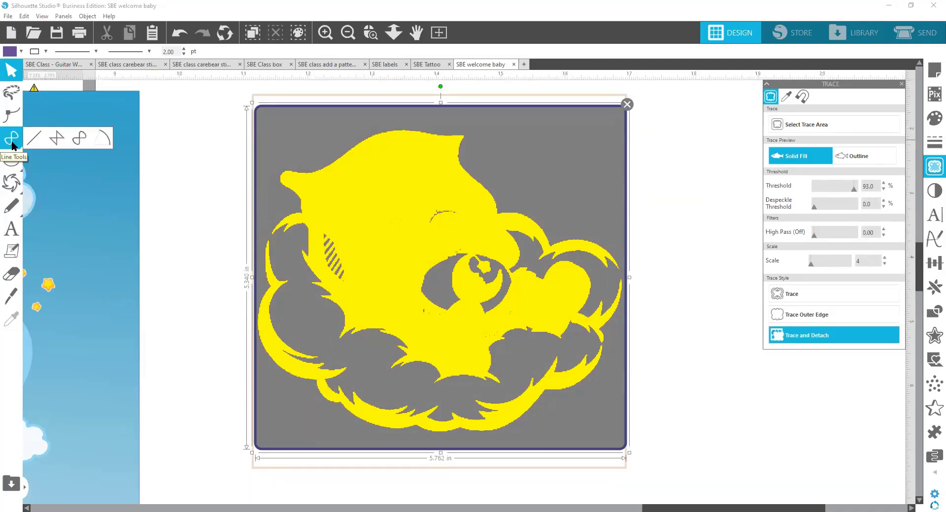
{"action": "left_click", "coordinate": [57, 141]}
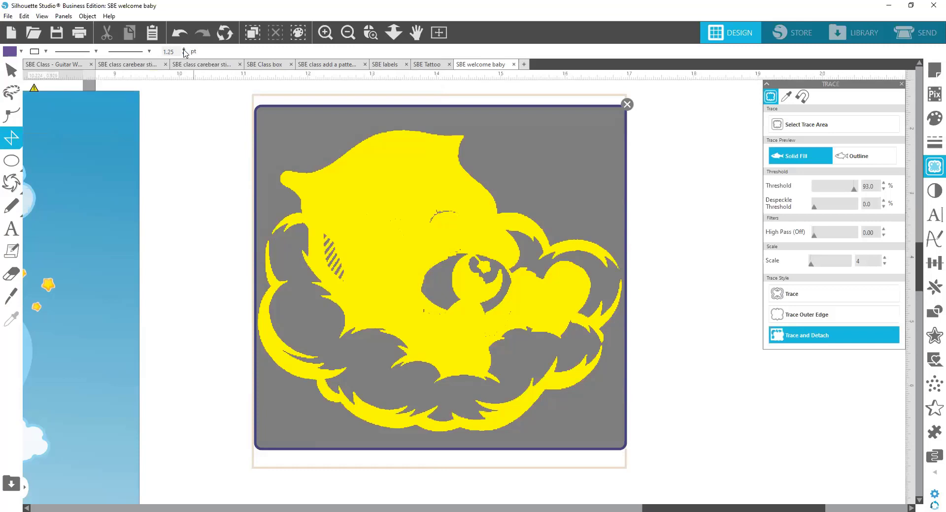
{"action": "left_click", "coordinate": [183, 54]}
{"action": "left_click", "coordinate": [283, 222]}
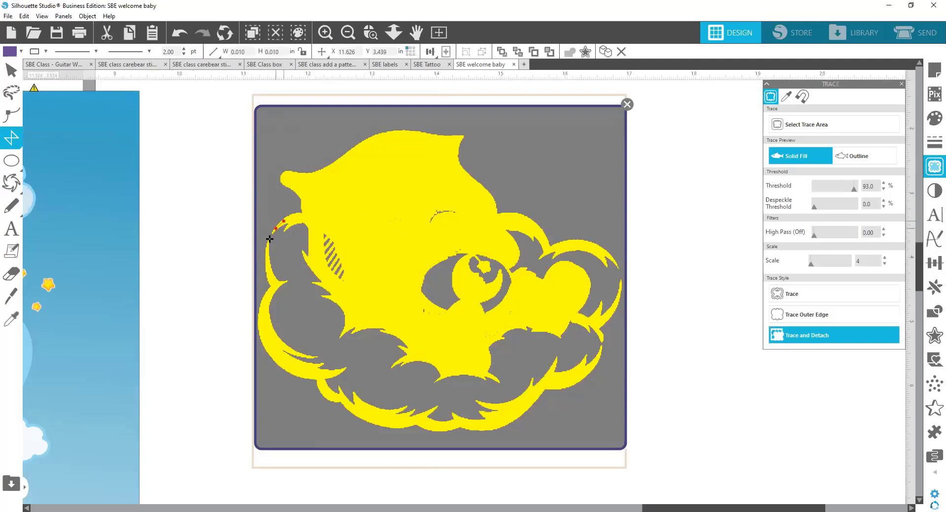
{"action": "left_click", "coordinate": [270, 238]}
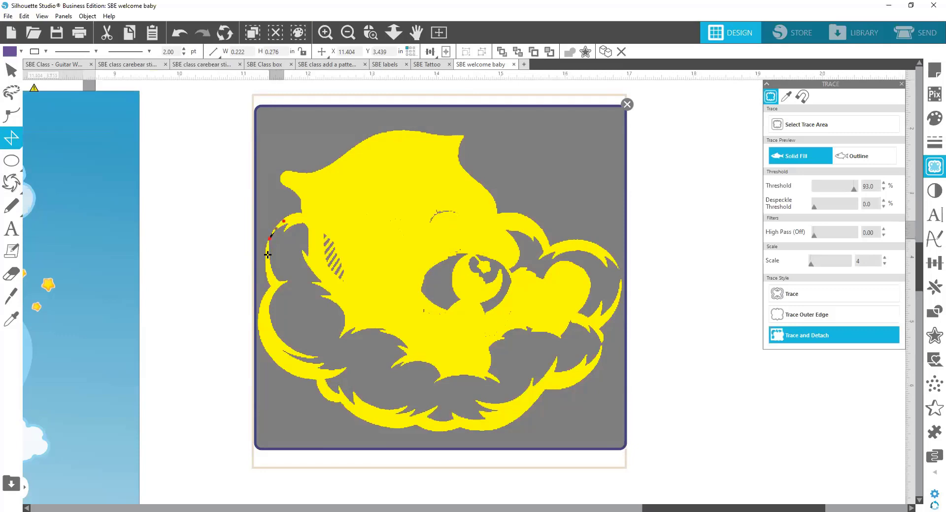
{"action": "left_click", "coordinate": [267, 254]}
{"action": "double_click", "coordinate": [266, 263]}
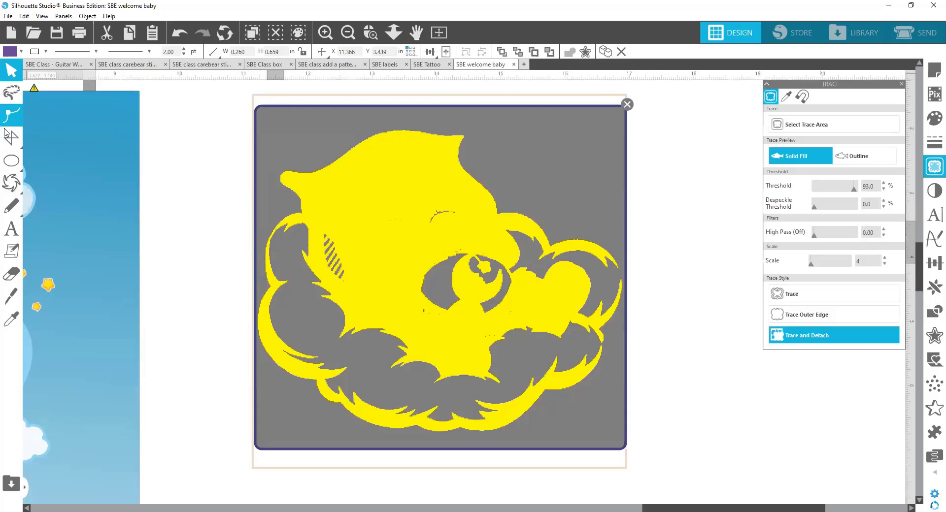
Draw a polygon line about 0.35 by 0.74 in across the gap in the cloud's right edge.
{"action": "mouse_move", "coordinate": [11, 141]}
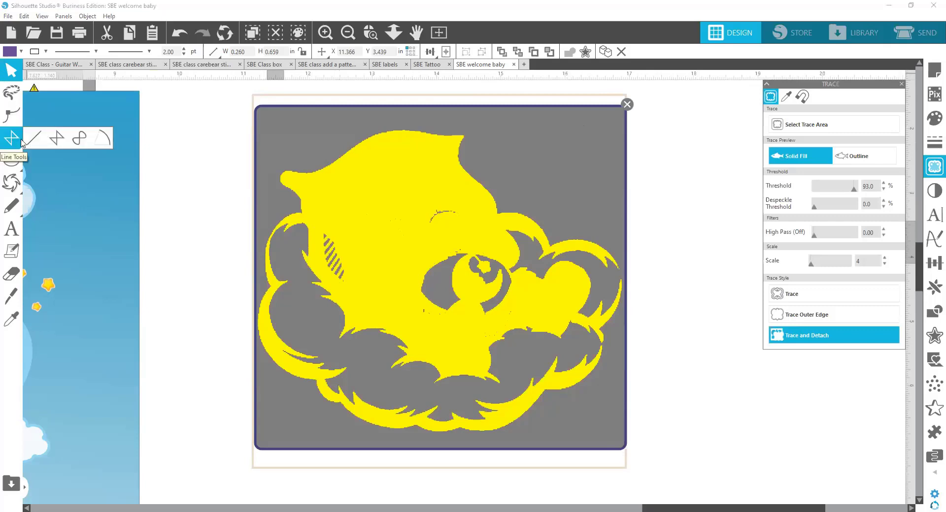
{"action": "left_click", "coordinate": [57, 138]}
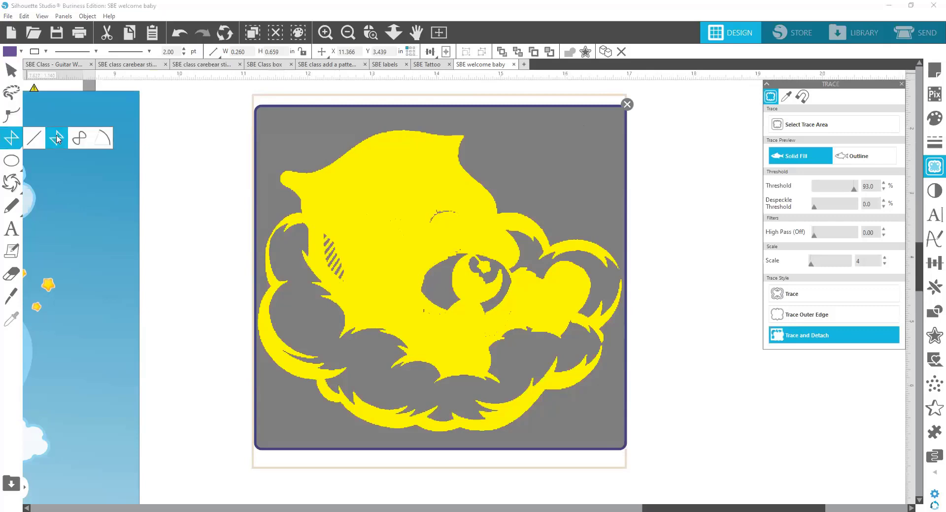
{"action": "left_click", "coordinate": [600, 251]}
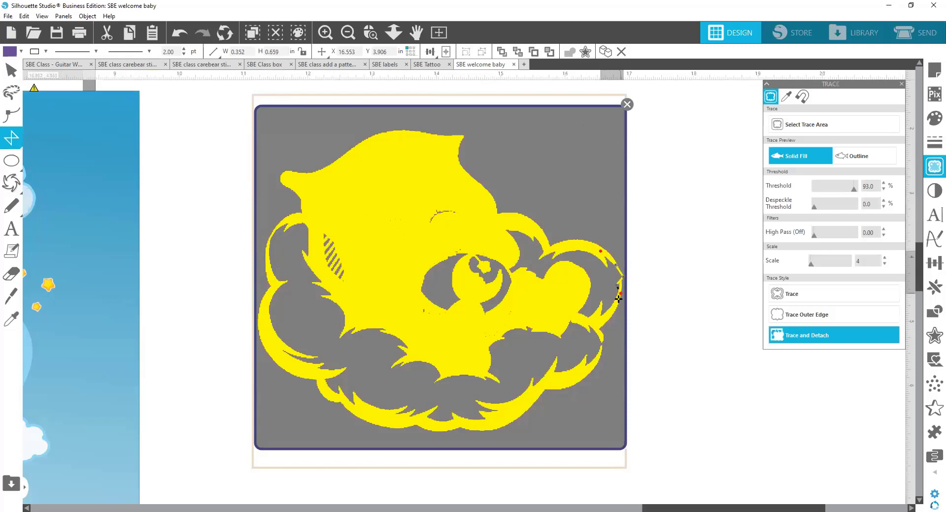
{"action": "left_click_drag", "start_coordinate": [618, 299], "coordinate": [619, 303]}
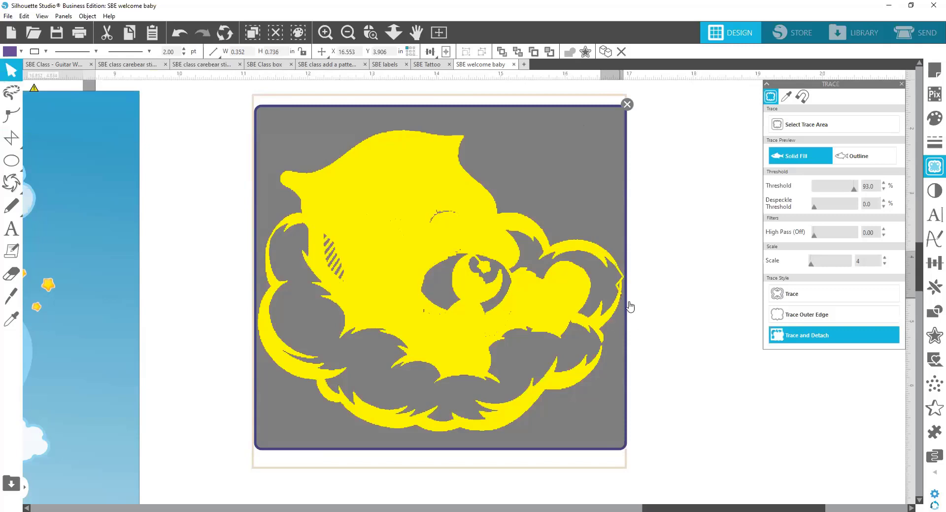
Undo the polygon lines drawn over the gaps at the cloud's right and upper-left edges.
{"action": "key", "text": "i"}
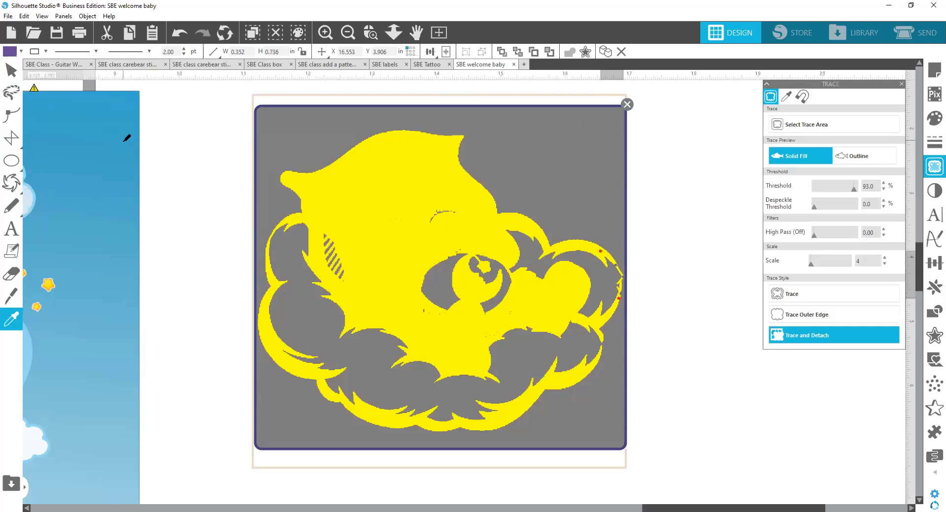
{"action": "key", "text": "ctrl+z"}
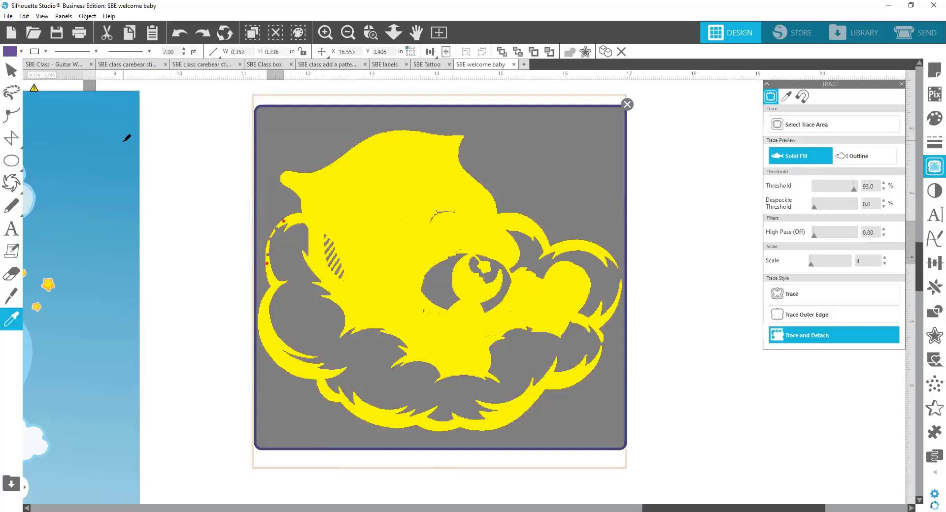
{"action": "key", "text": "v"}
{"action": "left_click", "coordinate": [369, 33]}
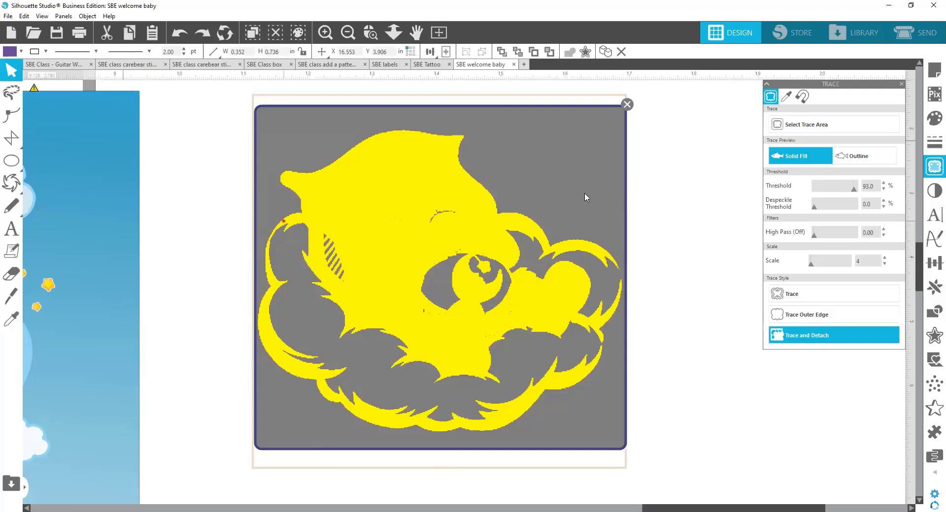
{"action": "mouse_move", "coordinate": [584, 193]}
{"action": "left_mouse_down"}
{"action": "mouse_move", "coordinate": [661, 300]}
{"action": "mouse_move", "coordinate": [662, 325]}
{"action": "left_mouse_up"}
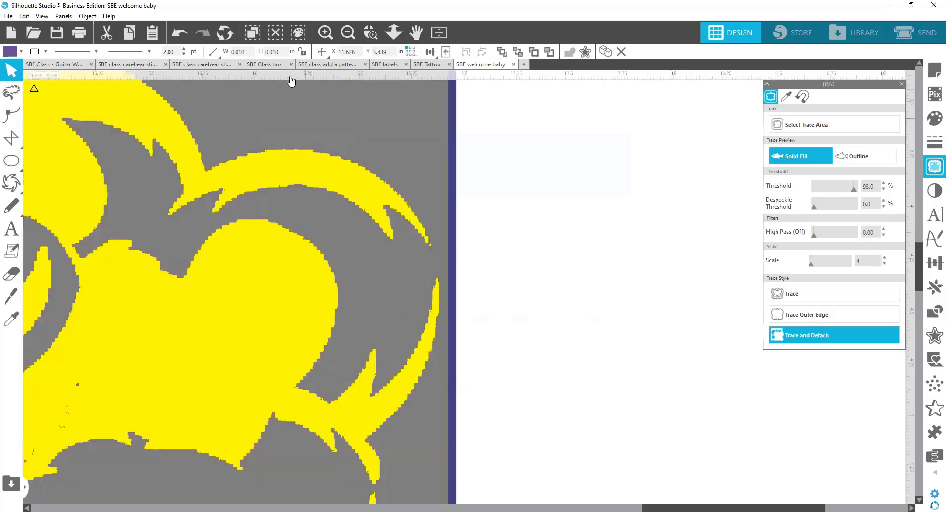
{"action": "left_click", "coordinate": [178, 35]}
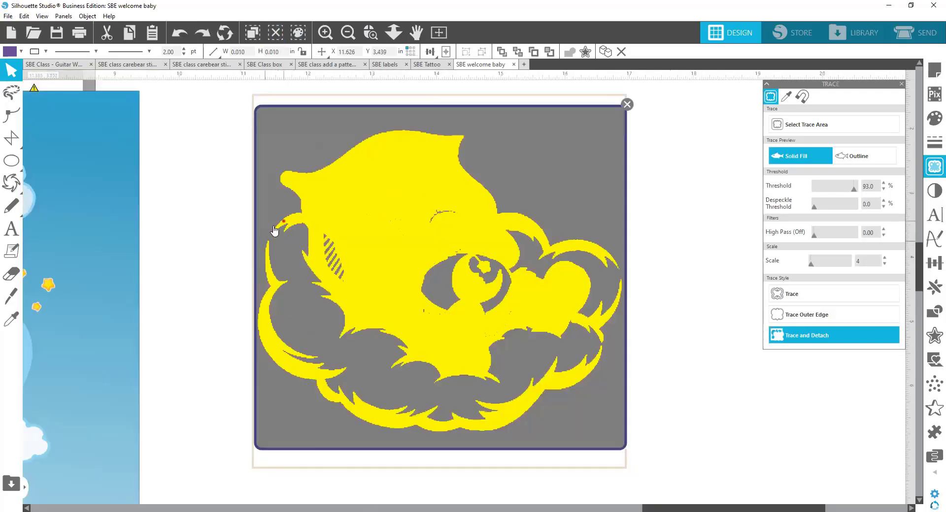
{"action": "left_click", "coordinate": [202, 36]}
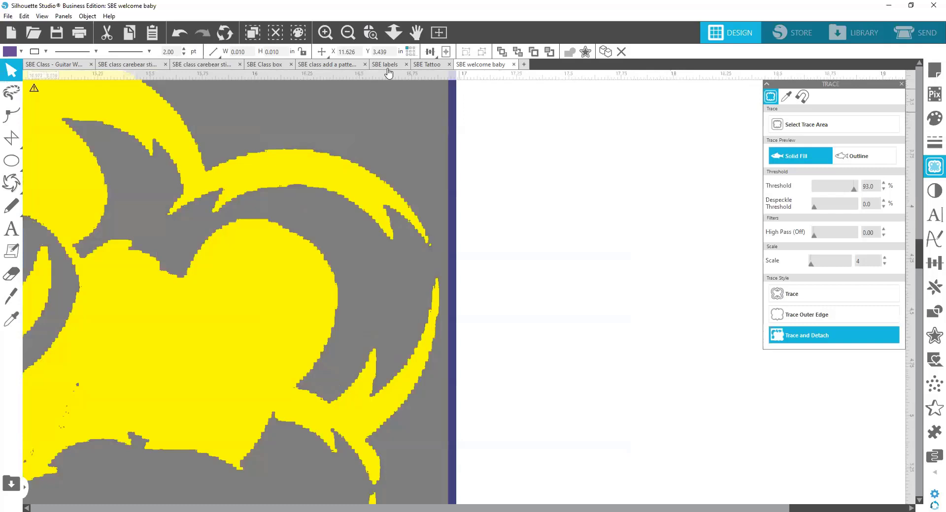
Redraw a polygon line about 0.25 by 0.46 in to close the gap in the cloud's upper-left edge.
{"action": "left_click", "coordinate": [347, 34]}
{"action": "left_click", "coordinate": [347, 34]}
{"action": "left_click", "coordinate": [347, 34]}
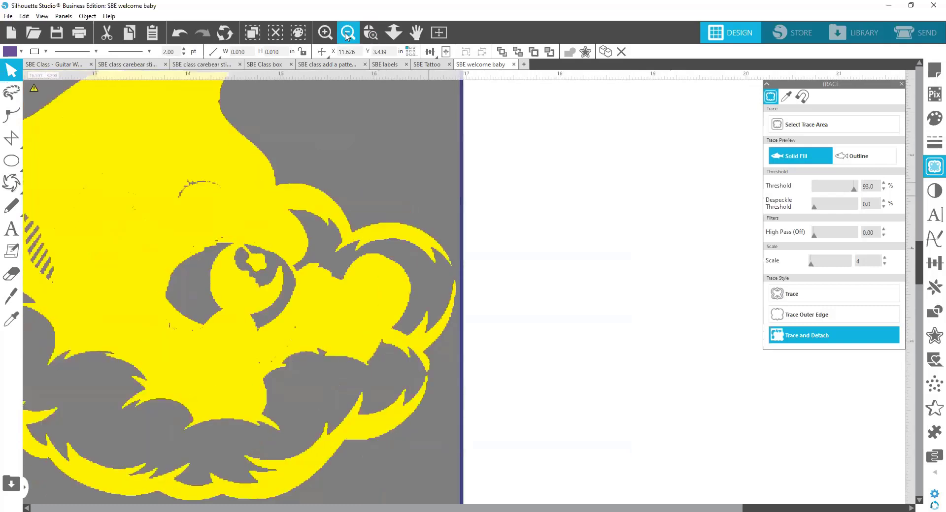
{"action": "left_click", "coordinate": [347, 34]}
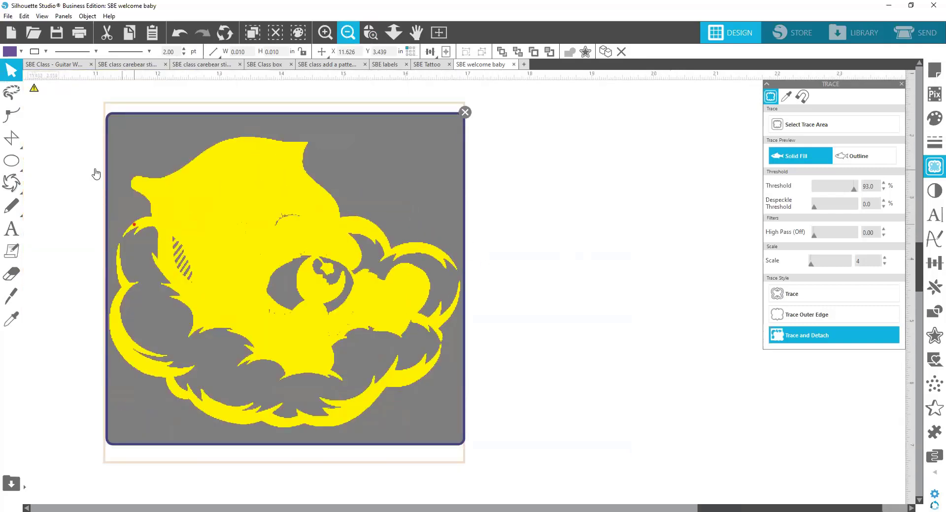
{"action": "left_click", "coordinate": [95, 199]}
{"action": "left_click", "coordinate": [11, 183]}
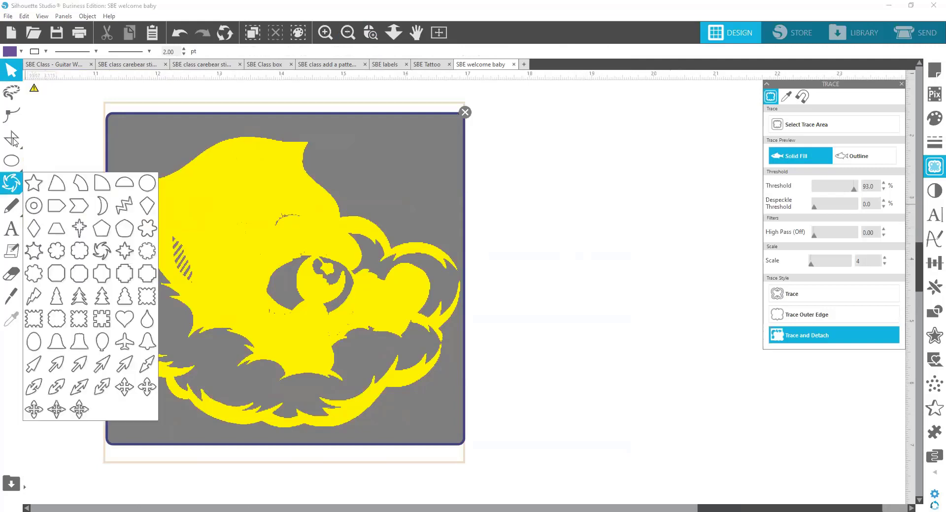
{"action": "left_click", "coordinate": [12, 141]}
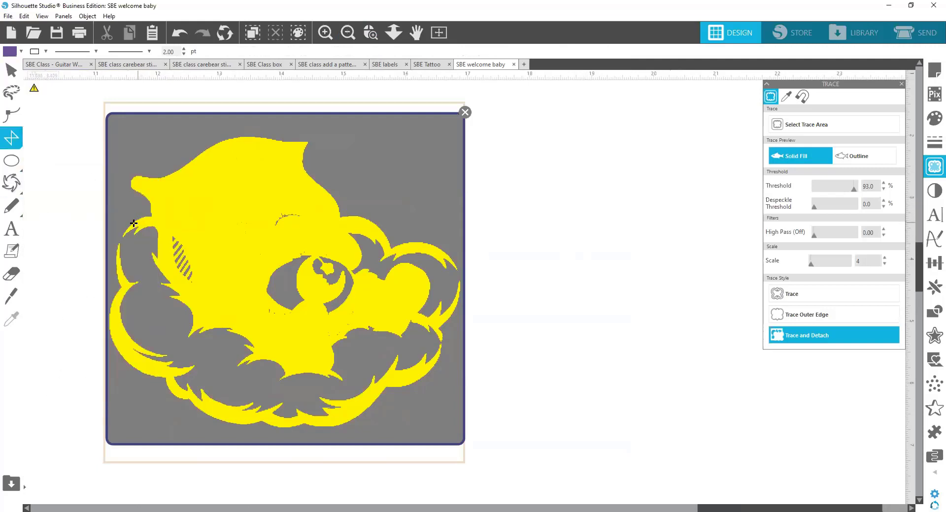
{"action": "left_click_drag", "start_coordinate": [134, 225], "coordinate": [118, 253]}
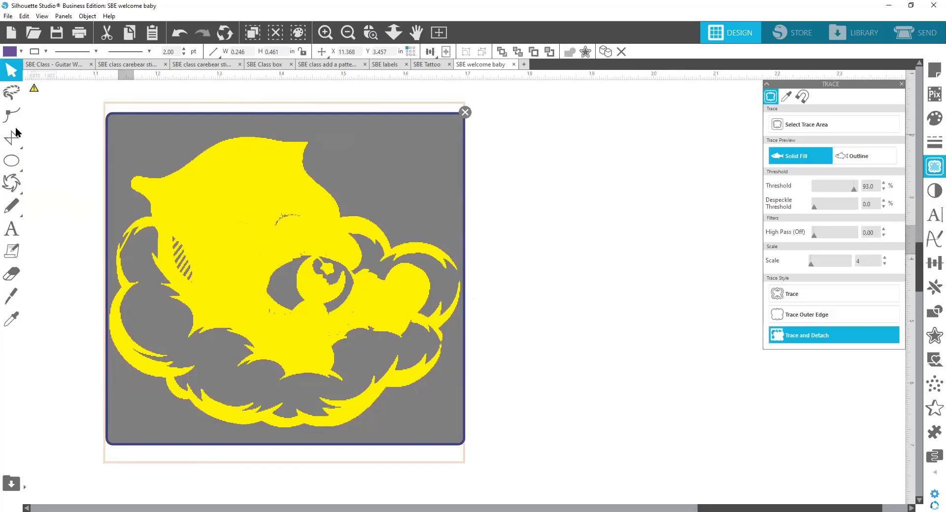
Close the gap in the cloud's right edge with a polygon line about 0.18 by 0.61 in.
{"action": "left_click", "coordinate": [57, 139]}
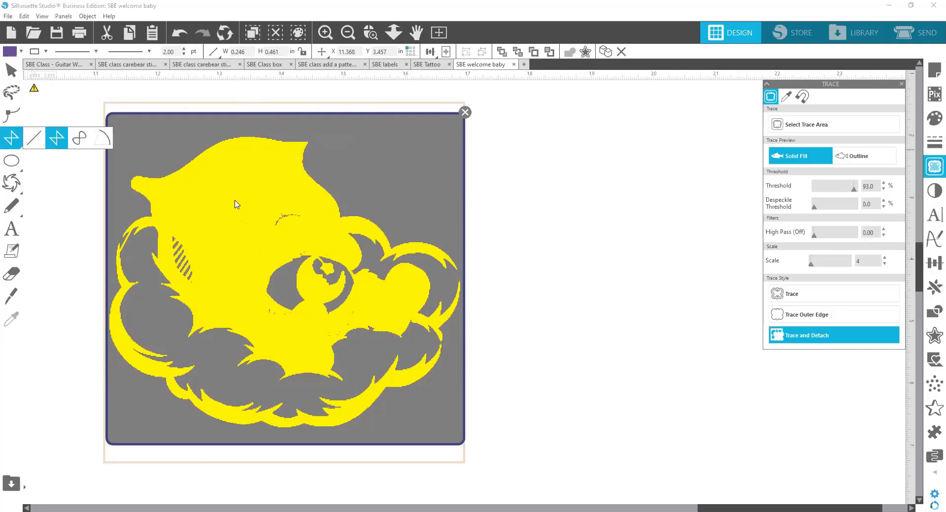
{"action": "left_click_drag", "start_coordinate": [449, 260], "coordinate": [458, 300]}
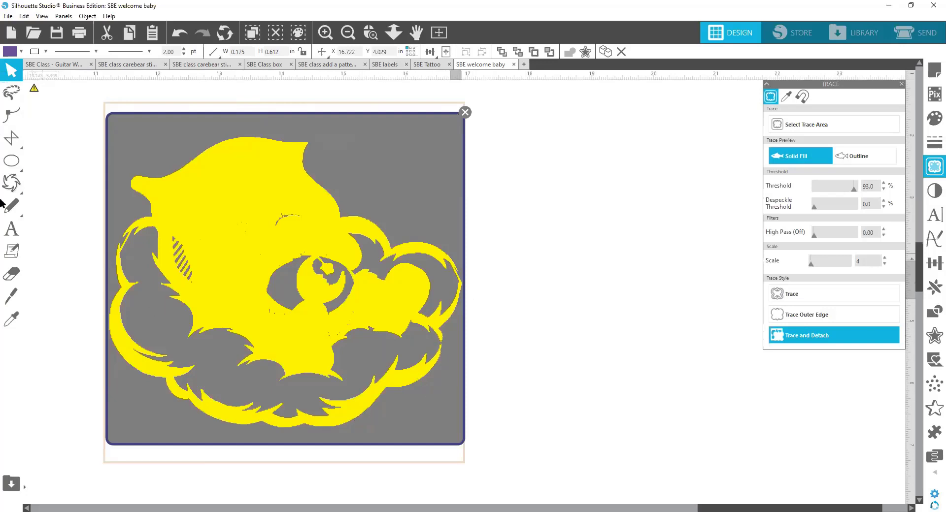
{"action": "left_click", "coordinate": [9, 118]}
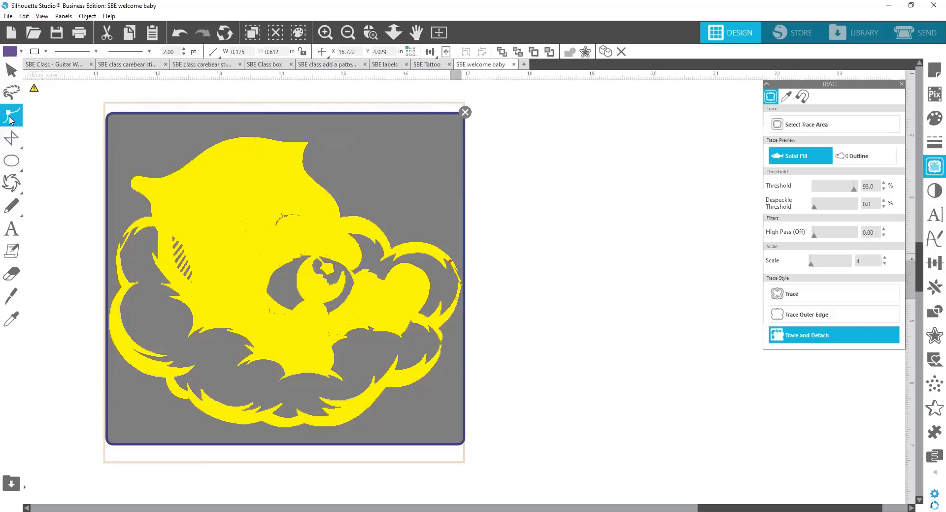
Draw a curve about 0.05 by 0.37 in across the gap in the cloud's lower-right edge.
{"action": "left_click", "coordinate": [9, 144]}
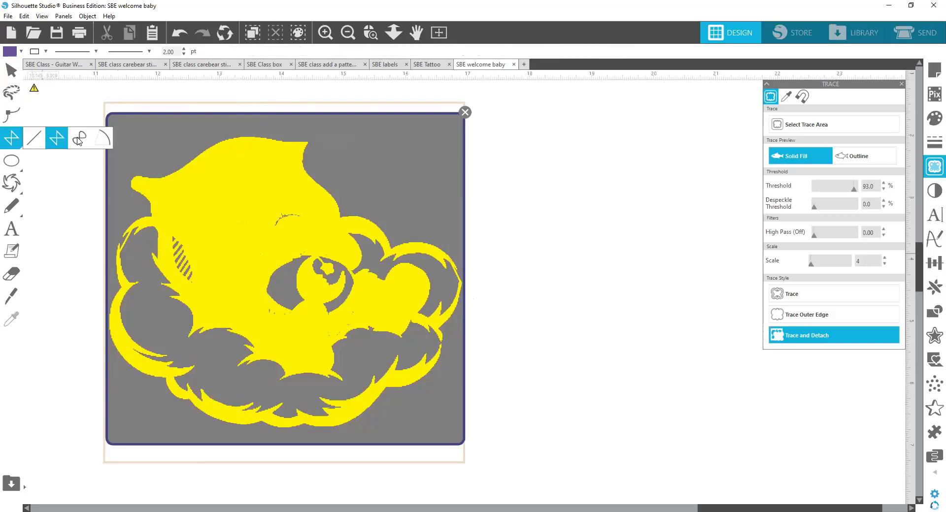
{"action": "left_click", "coordinate": [439, 334]}
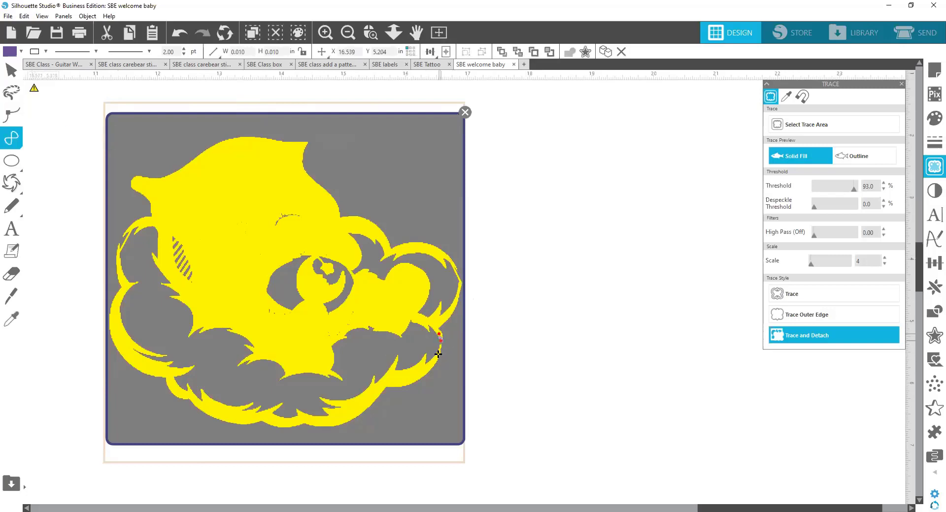
{"action": "left_click", "coordinate": [436, 356]}
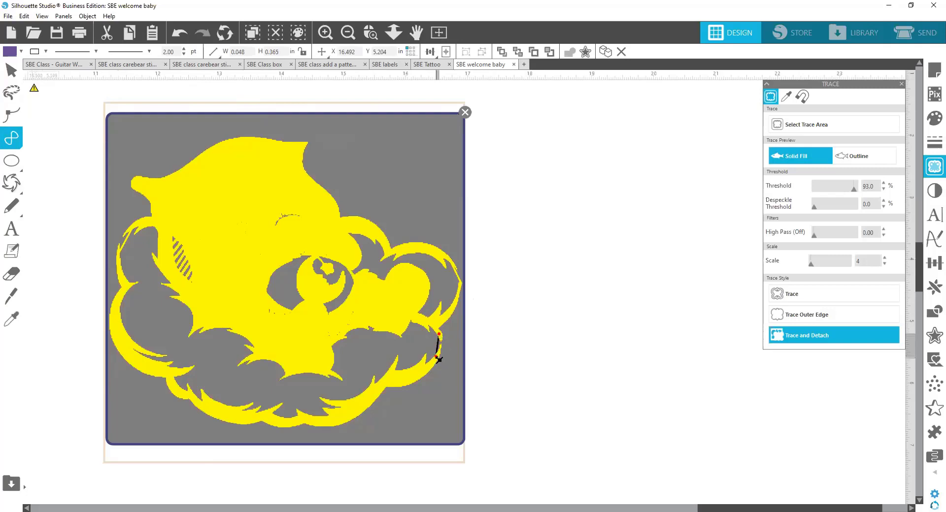
{"action": "key", "text": "Return"}
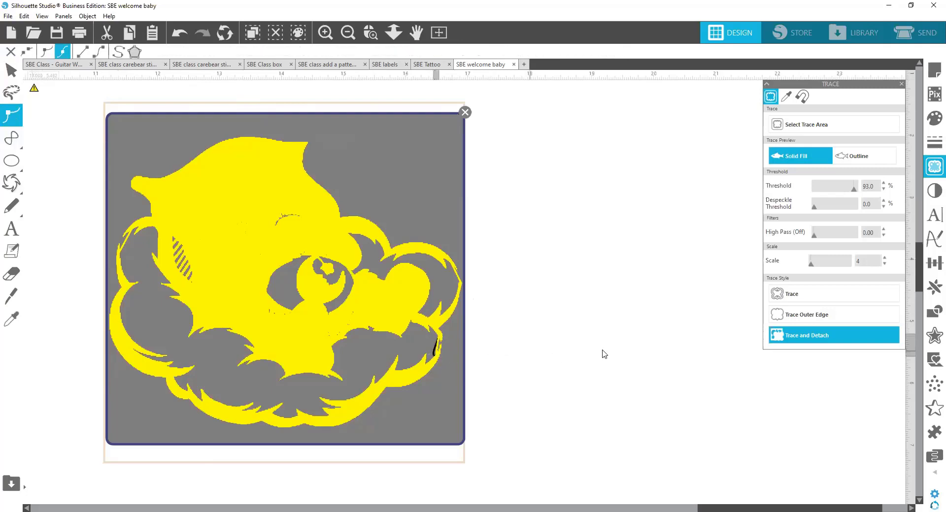
{"action": "key", "text": "ctrl+z"}
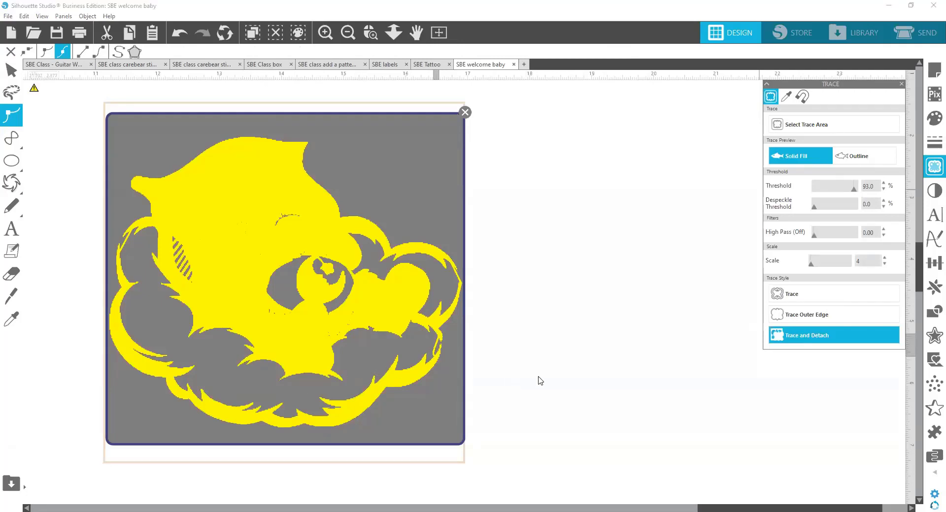
Move the detached bear clear of the original image and delete the leftover background and its edge remnant.
{"action": "mouse_move", "coordinate": [321, 303]}
{"action": "left_mouse_down"}
{"action": "mouse_move", "coordinate": [624, 291]}
{"action": "mouse_move", "coordinate": [679, 274]}
{"action": "left_mouse_up"}
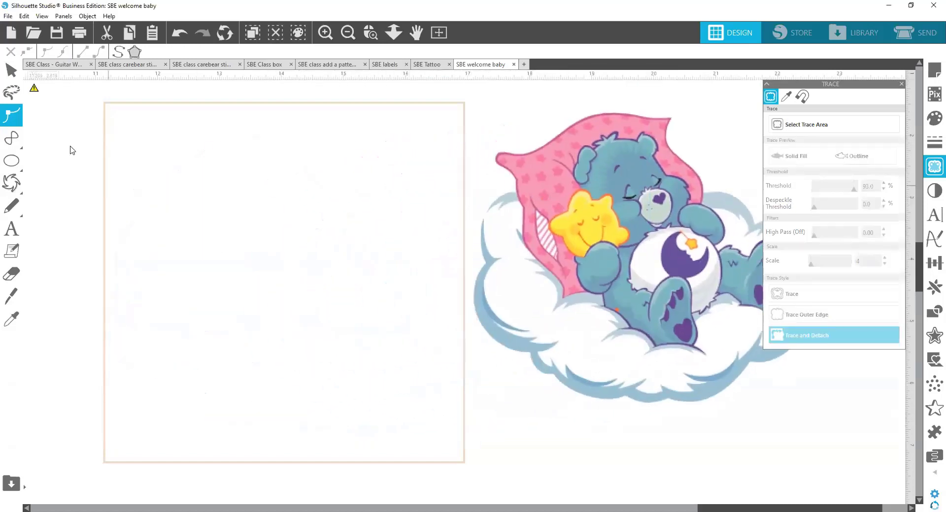
{"action": "left_click", "coordinate": [148, 150]}
{"action": "left_click", "coordinate": [466, 397]}
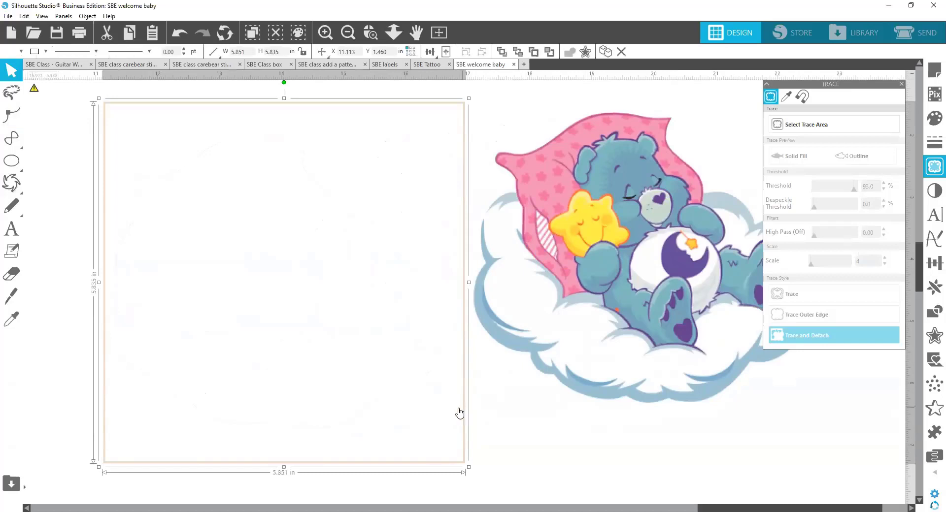
{"action": "left_click", "coordinate": [458, 413]}
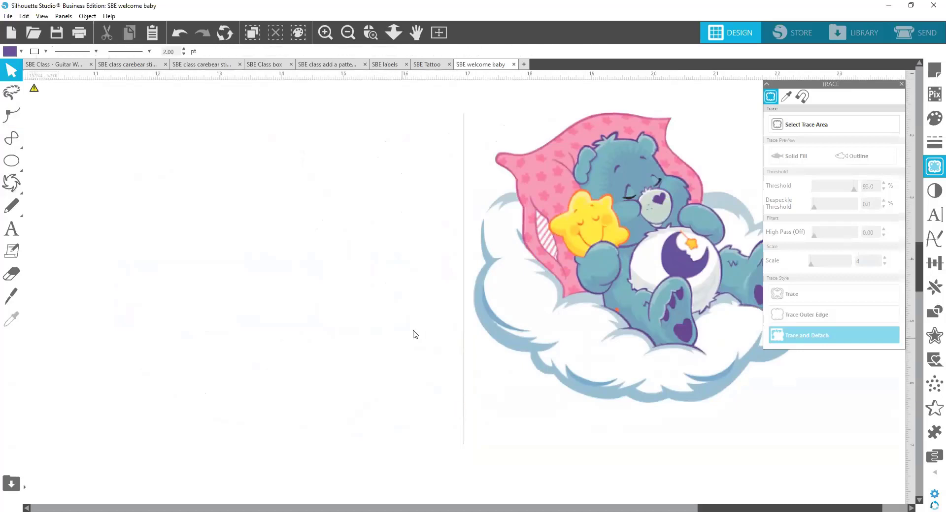
{"action": "left_click", "coordinate": [465, 150]}
{"action": "key", "text": "Delete"}
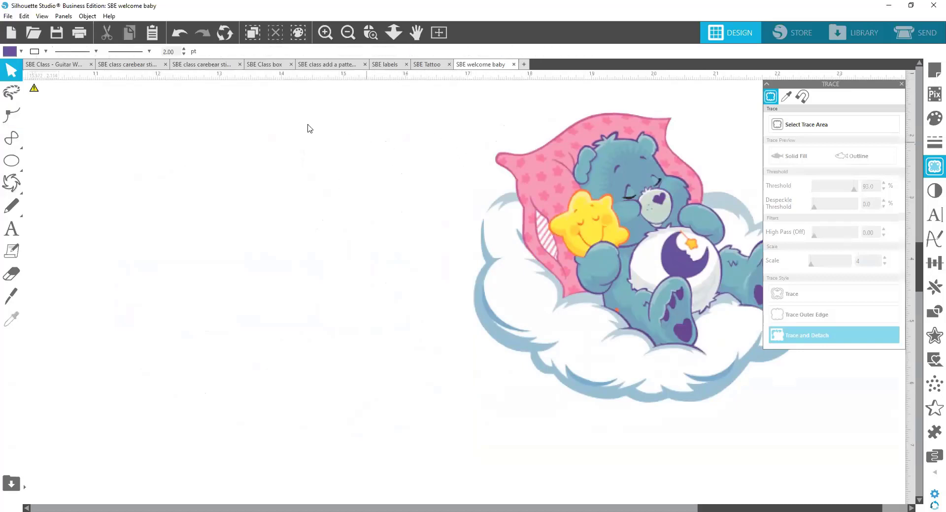
Draw a purple-filled ellipse about 6.9 by 5.6 in, bring the bear to the front and place it over the ellipse.
{"action": "left_click", "coordinate": [21, 51]}
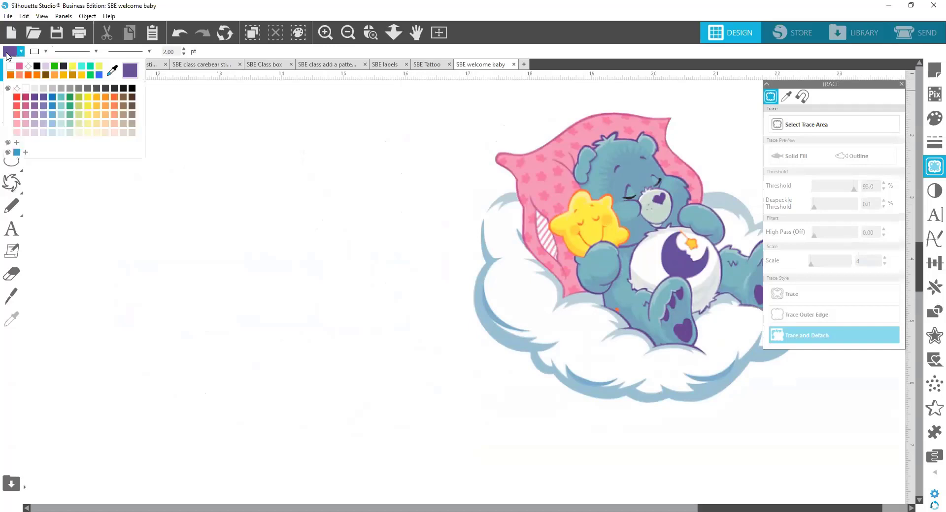
{"action": "left_click", "coordinate": [11, 161]}
{"action": "mouse_move", "coordinate": [130, 114]}
{"action": "left_mouse_down"}
{"action": "mouse_move", "coordinate": [364, 203]}
{"action": "mouse_move", "coordinate": [489, 412]}
{"action": "mouse_move", "coordinate": [554, 463]}
{"action": "left_mouse_up"}
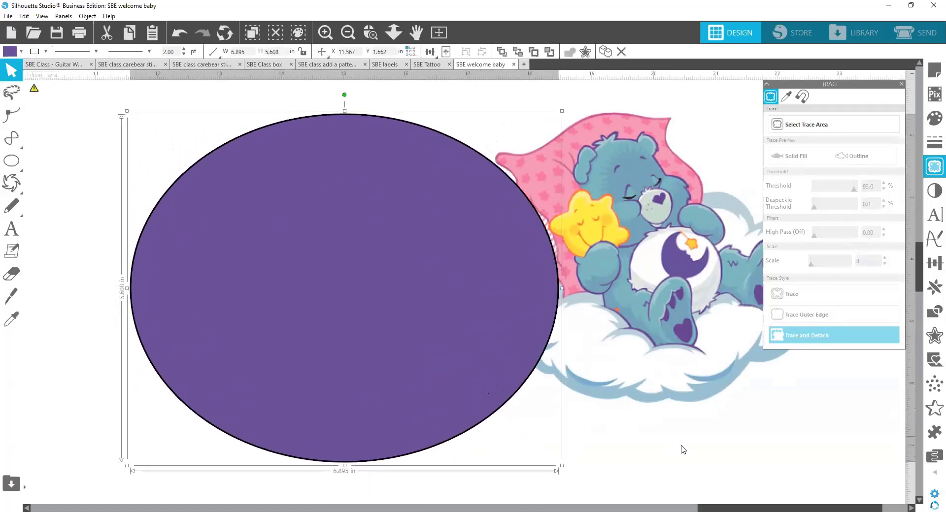
{"action": "right_click", "coordinate": [663, 320]}
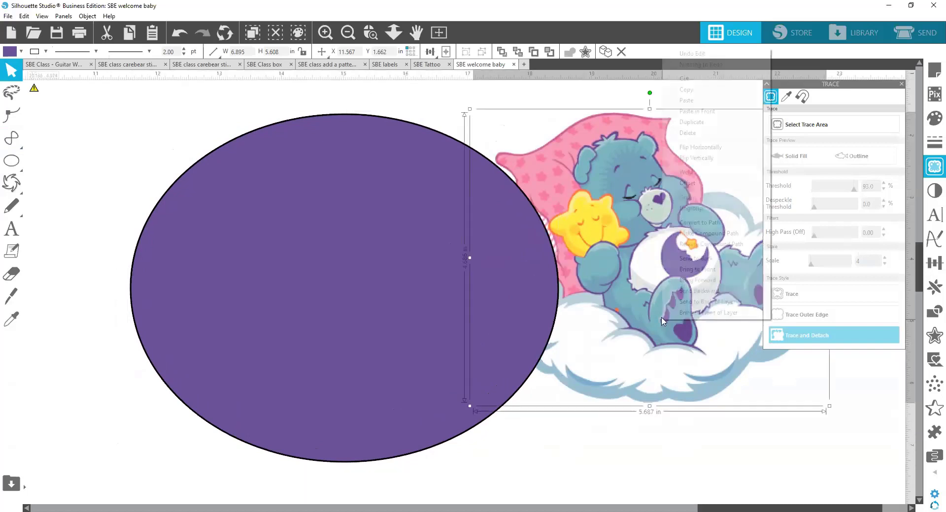
{"action": "left_click", "coordinate": [697, 269]}
{"action": "left_click_drag", "start_coordinate": [630, 283], "coordinate": [344, 297]}
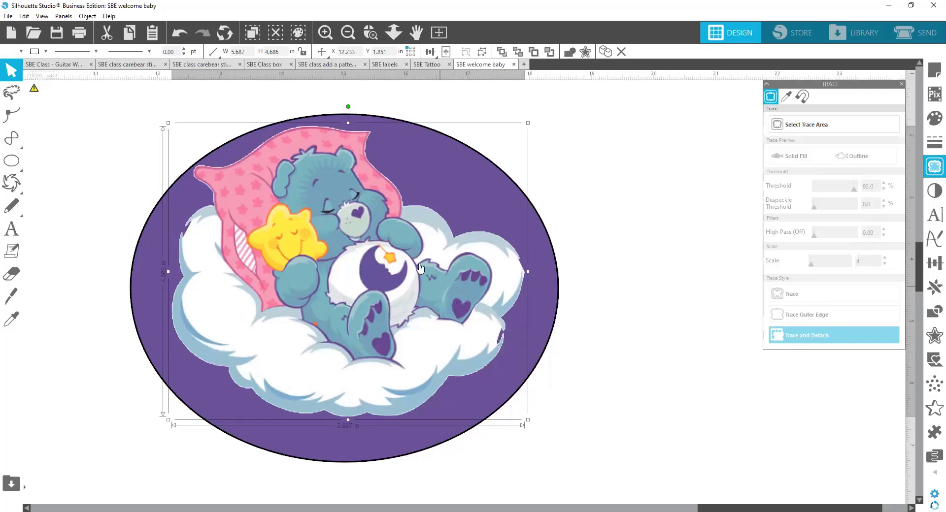
Undo the ellipse test, the background deletions, the detached trace and the lines on the cloud's right side.
{"action": "left_click", "coordinate": [180, 39]}
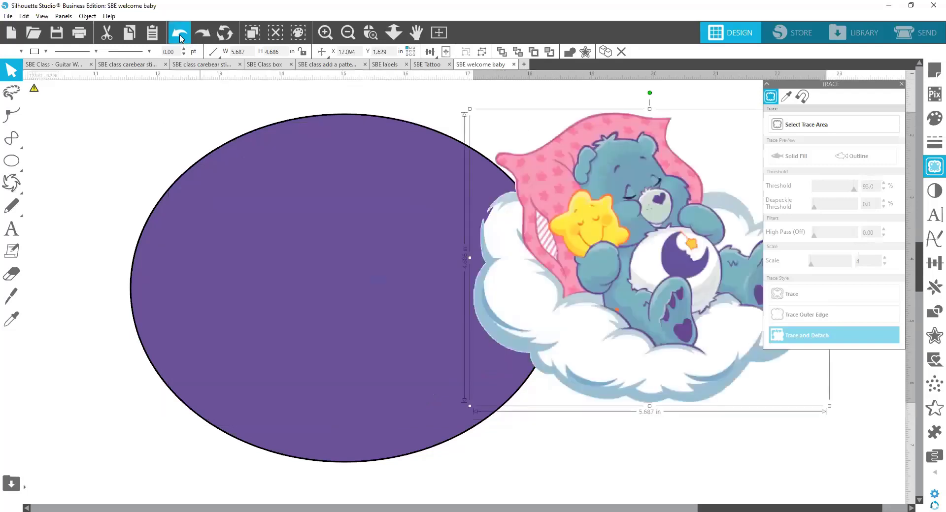
{"action": "left_click", "coordinate": [181, 38]}
{"action": "left_click", "coordinate": [181, 38]}
{"action": "left_click", "coordinate": [180, 38]}
{"action": "left_click", "coordinate": [181, 39]}
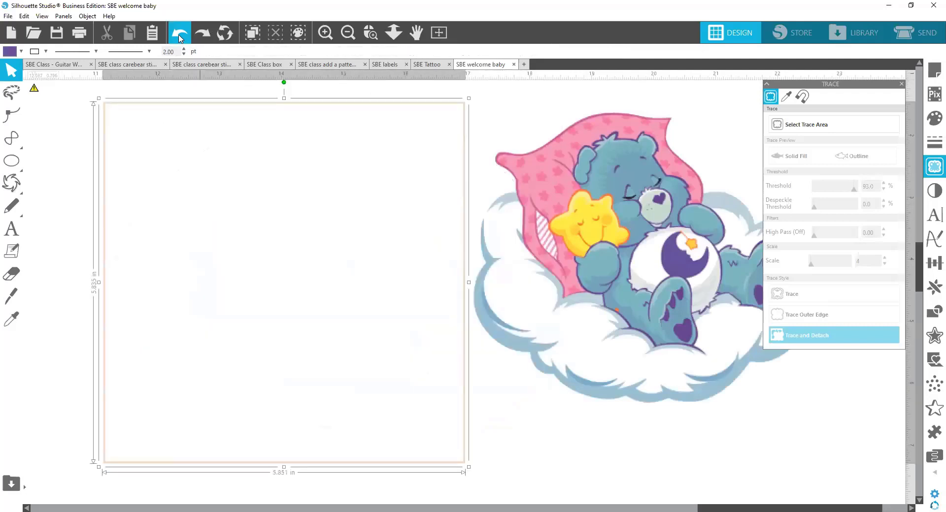
{"action": "left_click", "coordinate": [181, 39]}
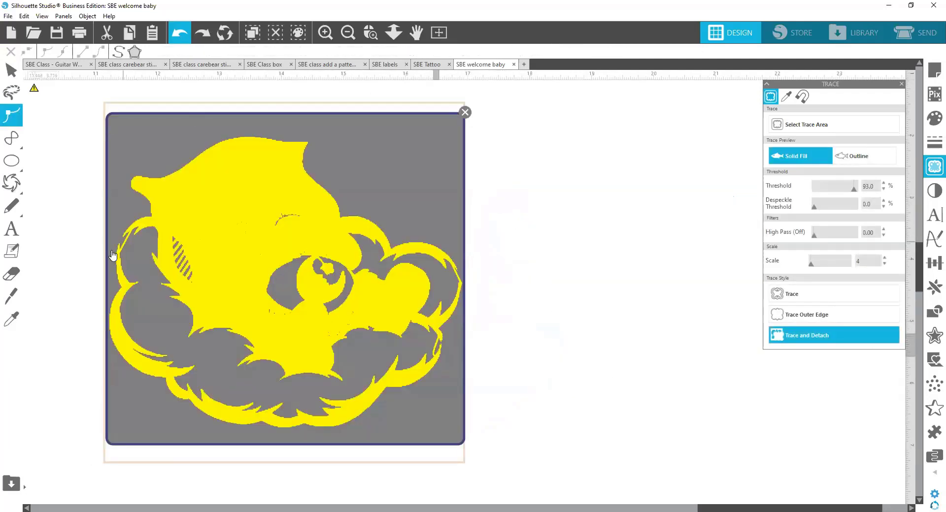
{"action": "left_click", "coordinate": [179, 33]}
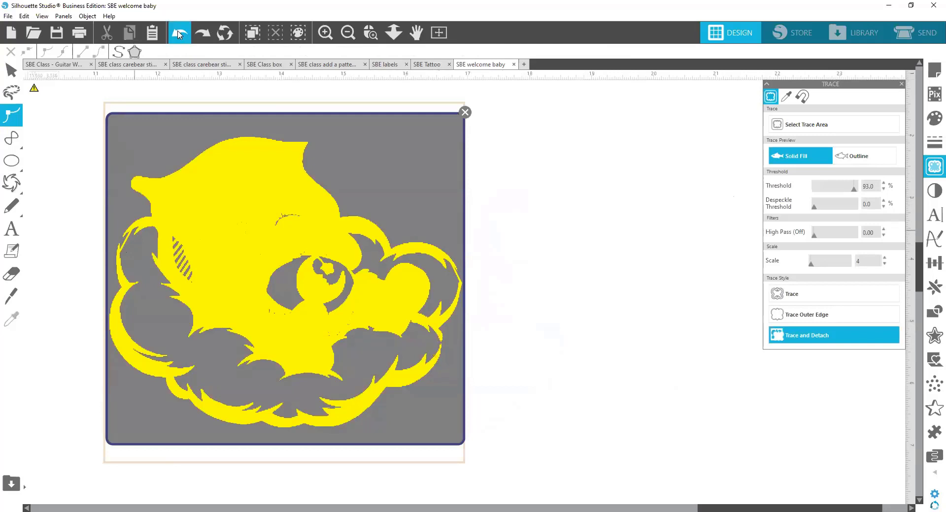
{"action": "left_click", "coordinate": [178, 33]}
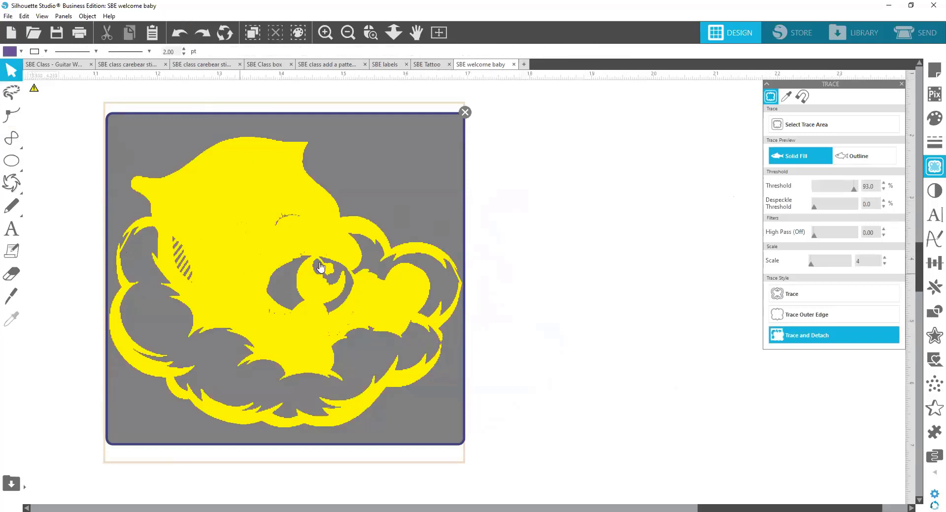
Clear the trace area, move the bear image aside and delete the leftover upper-left gap line and its stray dot.
{"action": "left_click", "coordinate": [465, 112]}
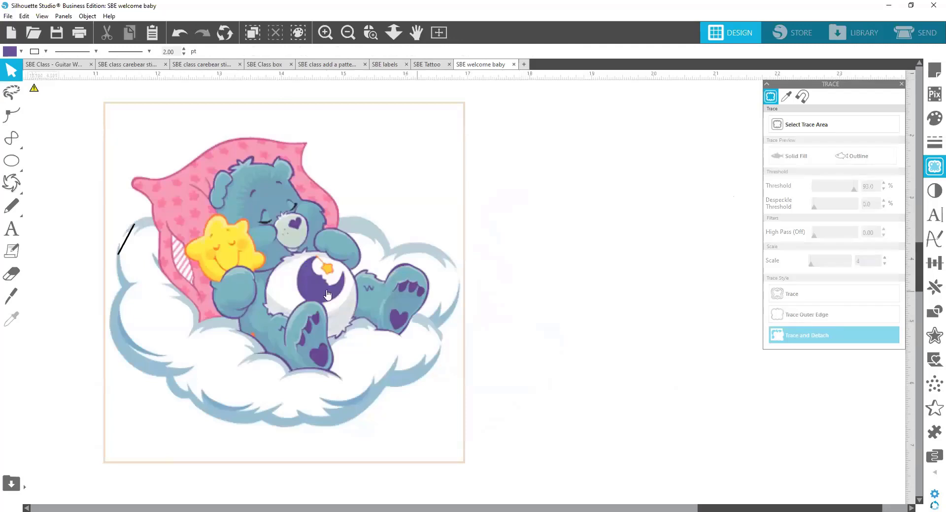
{"action": "key", "text": "ctrl+z"}
{"action": "left_click", "coordinate": [127, 243]}
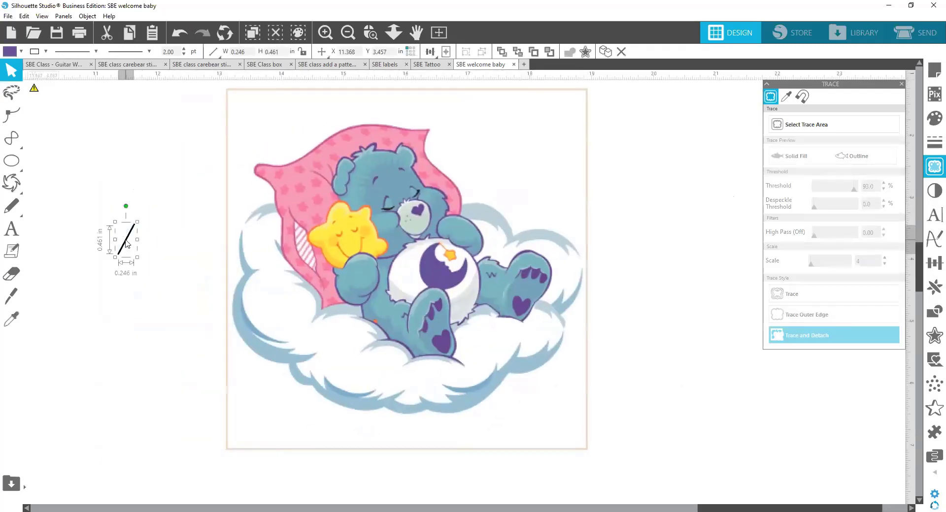
{"action": "key", "text": "Delete"}
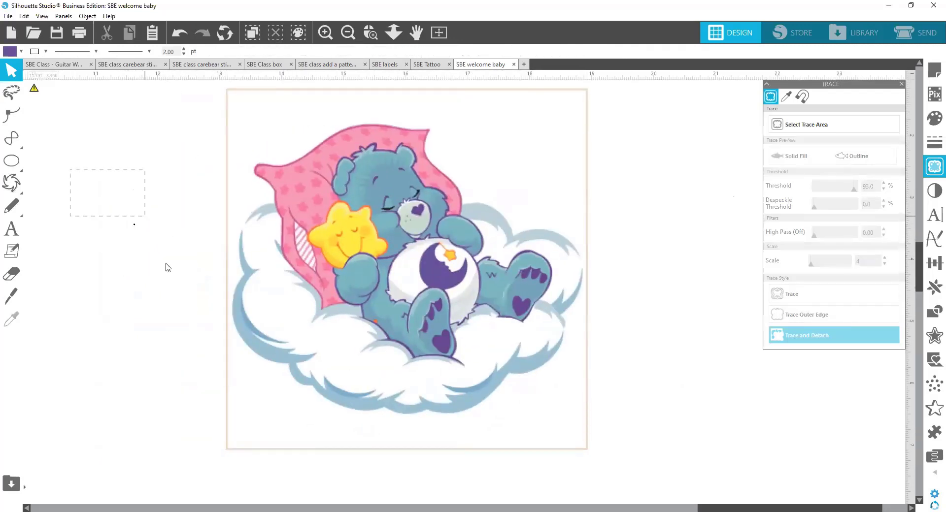
{"action": "left_click_drag", "start_coordinate": [70, 169], "coordinate": [166, 267]}
{"action": "key", "text": "Delete"}
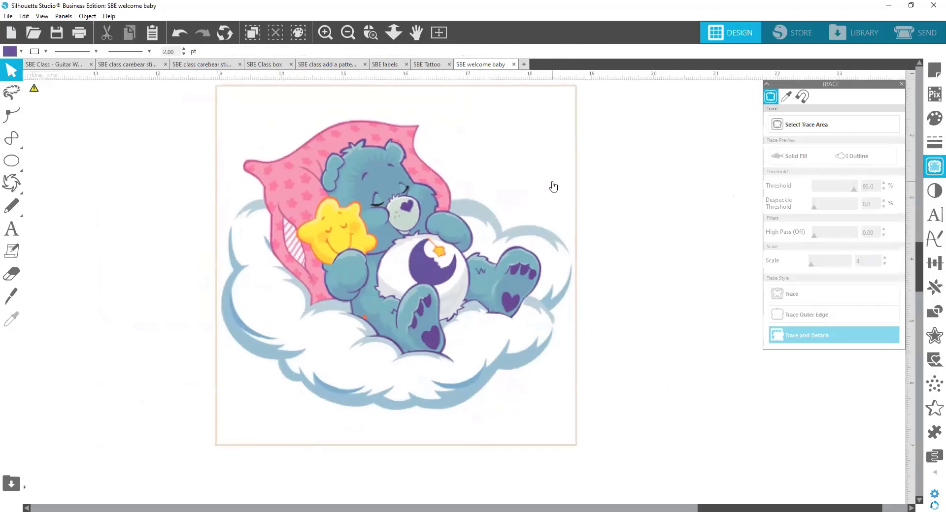
Choose the curve shape tool and sample the cloud outline's pale blue as the fill colour.
{"action": "mouse_move", "coordinate": [11, 138]}
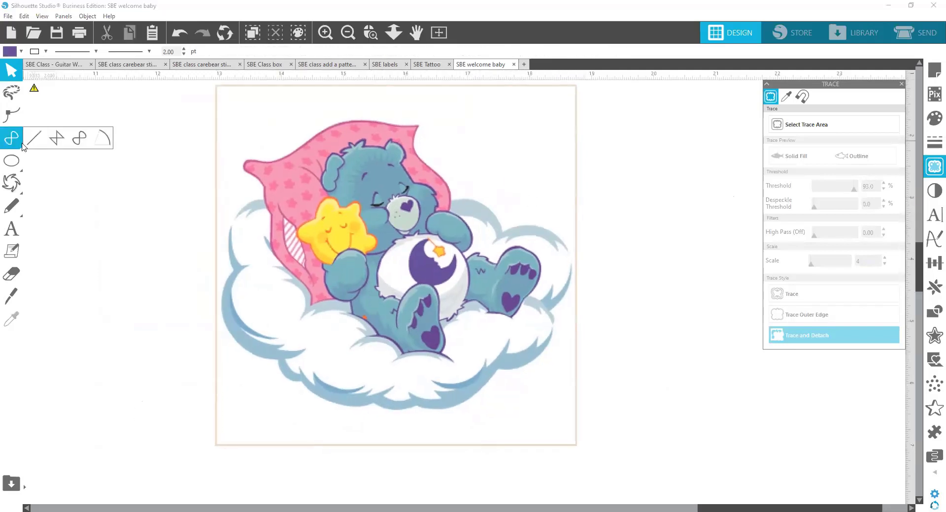
{"action": "left_click", "coordinate": [79, 138]}
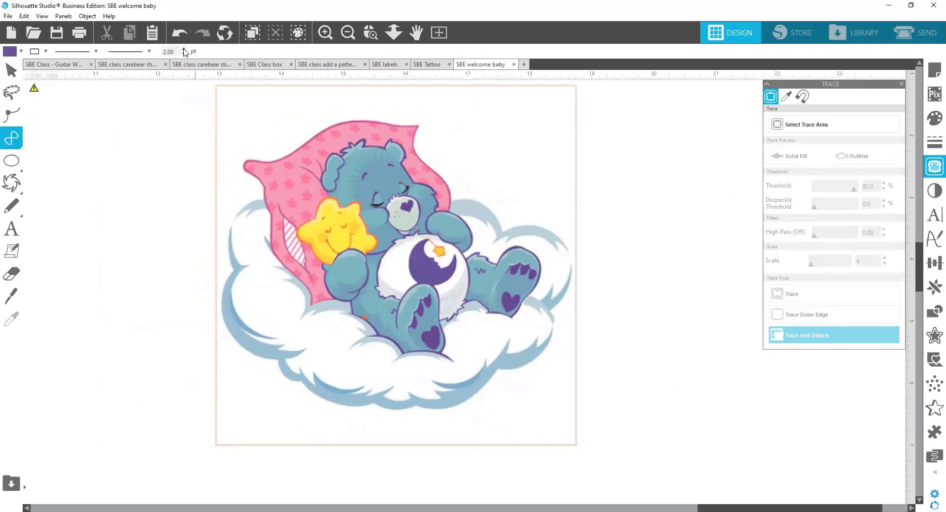
{"action": "left_click", "coordinate": [8, 53]}
{"action": "left_click", "coordinate": [112, 72]}
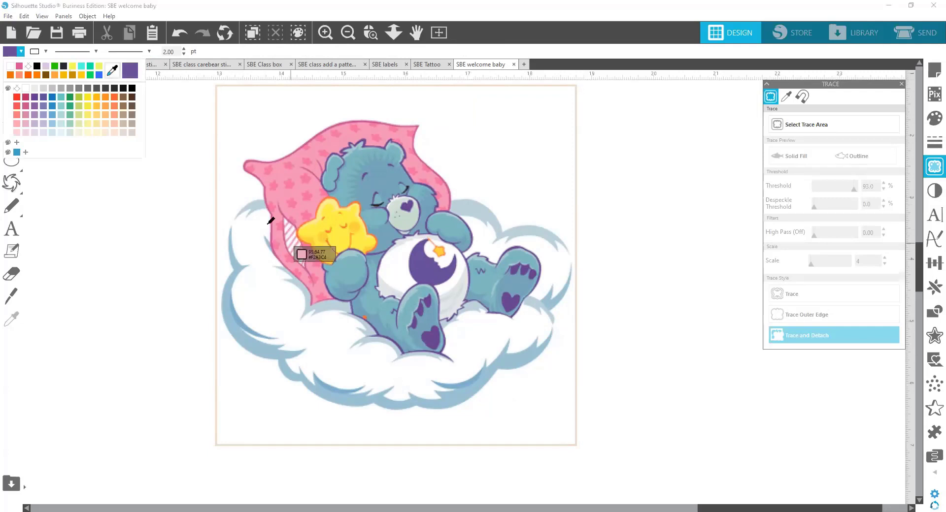
{"action": "left_click", "coordinate": [149, 270]}
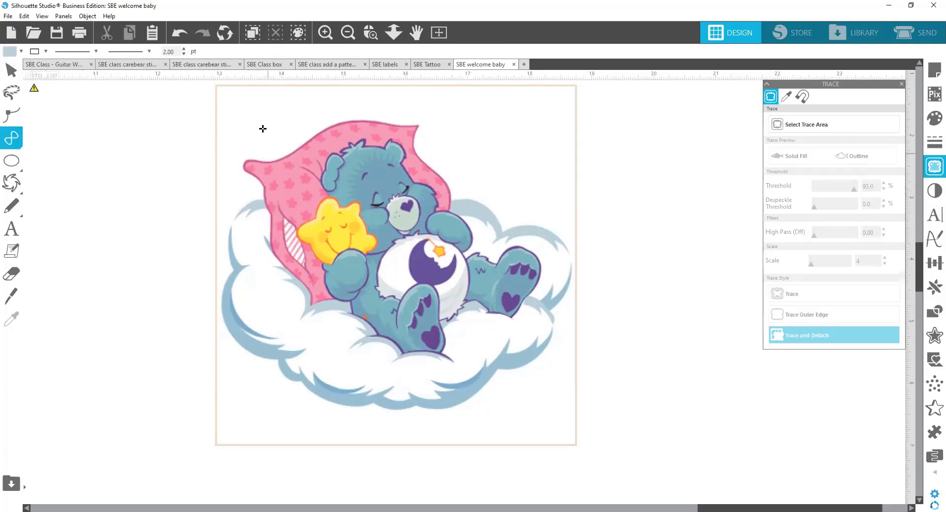
Draw a curve about 0.21 by 0.42 in across the cloud's upper-left gap and colour its line the sampled pale blue.
{"action": "left_click", "coordinate": [370, 32]}
{"action": "left_click_drag", "start_coordinate": [190, 190], "coordinate": [323, 263]}
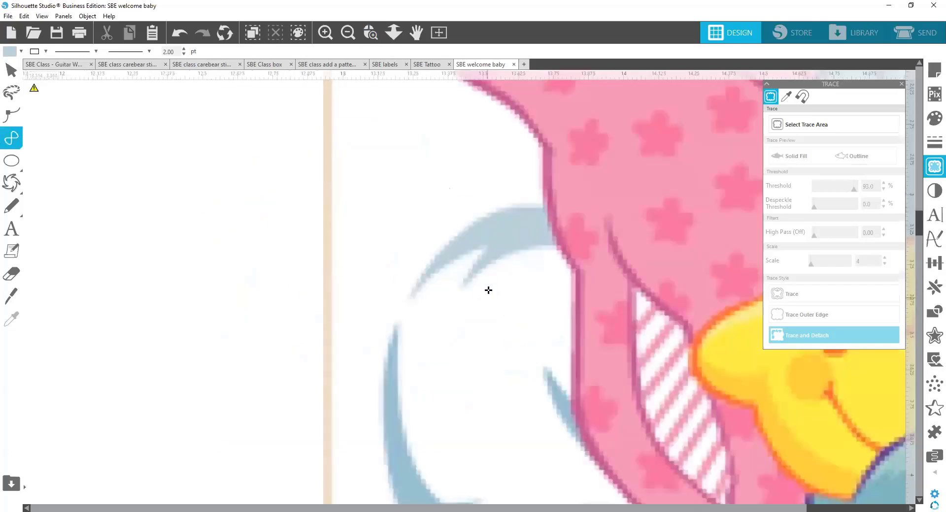
{"action": "mouse_move", "coordinate": [450, 250]}
{"action": "left_mouse_down"}
{"action": "mouse_move", "coordinate": [407, 296]}
{"action": "mouse_move", "coordinate": [392, 371]}
{"action": "left_mouse_up"}
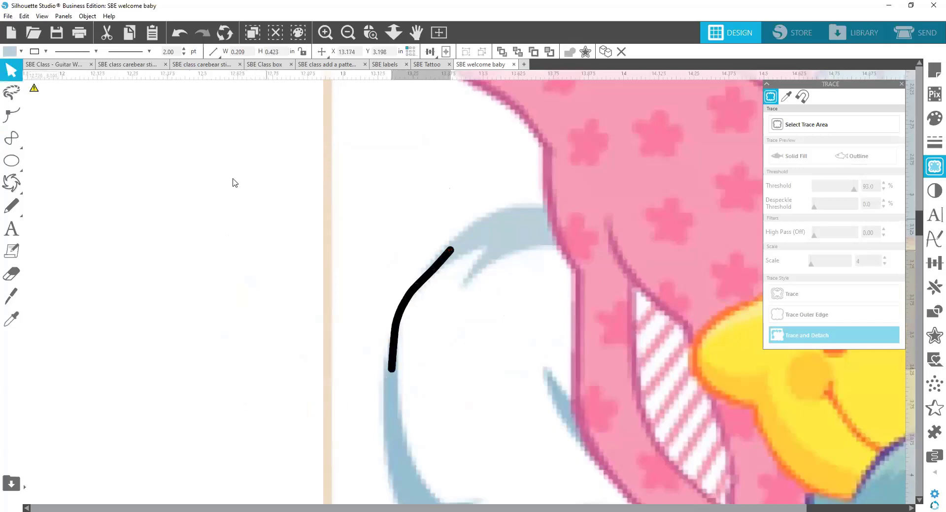
{"action": "left_click", "coordinate": [34, 52]}
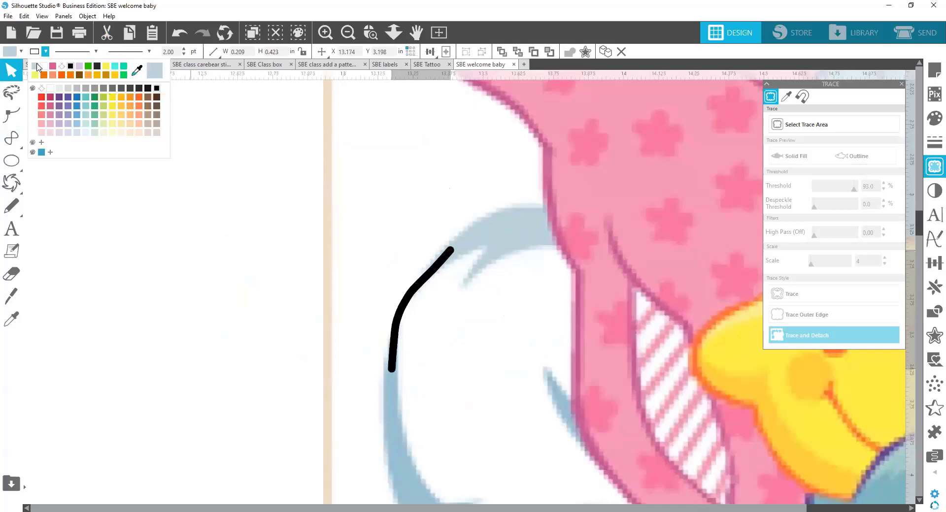
{"action": "left_click", "coordinate": [37, 67]}
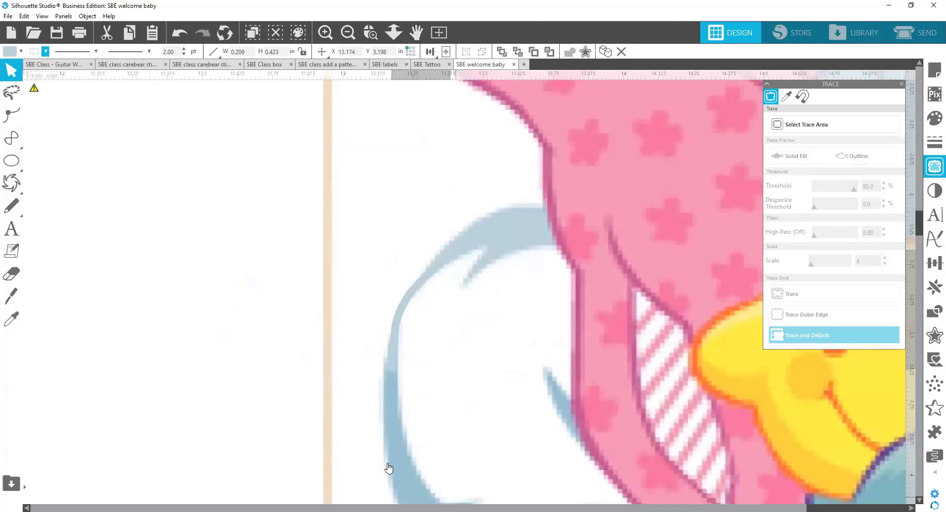
Draw a curve about 0.15 by 0.41 in across the gap on the cloud's right side, beyond the bear's foot.
{"action": "left_click", "coordinate": [347, 33]}
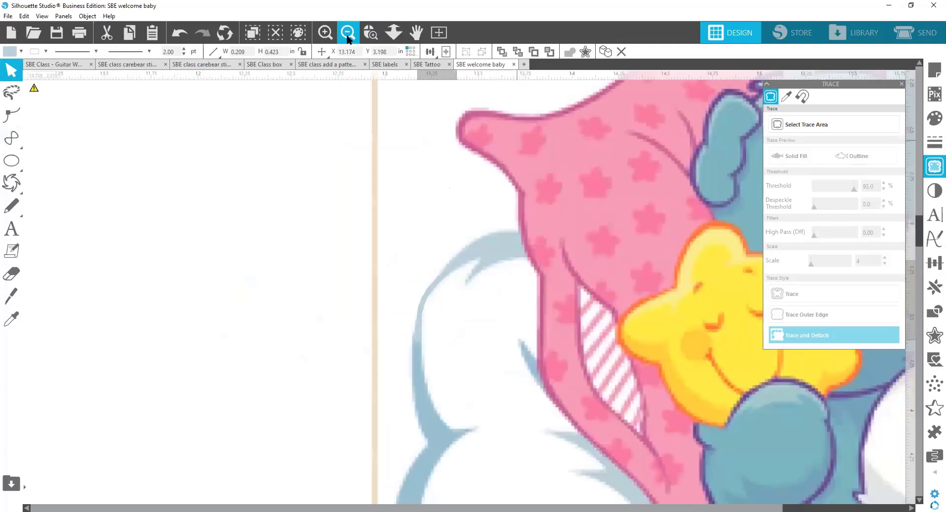
{"action": "left_click", "coordinate": [347, 34]}
{"action": "left_click", "coordinate": [347, 35]}
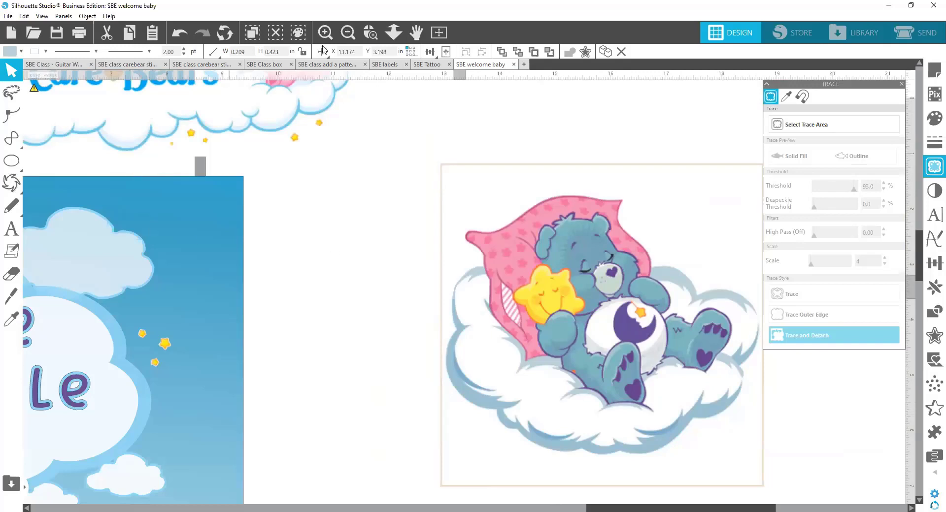
{"action": "left_click", "coordinate": [371, 32]}
{"action": "left_click_drag", "start_coordinate": [740, 284], "coordinate": [765, 371]}
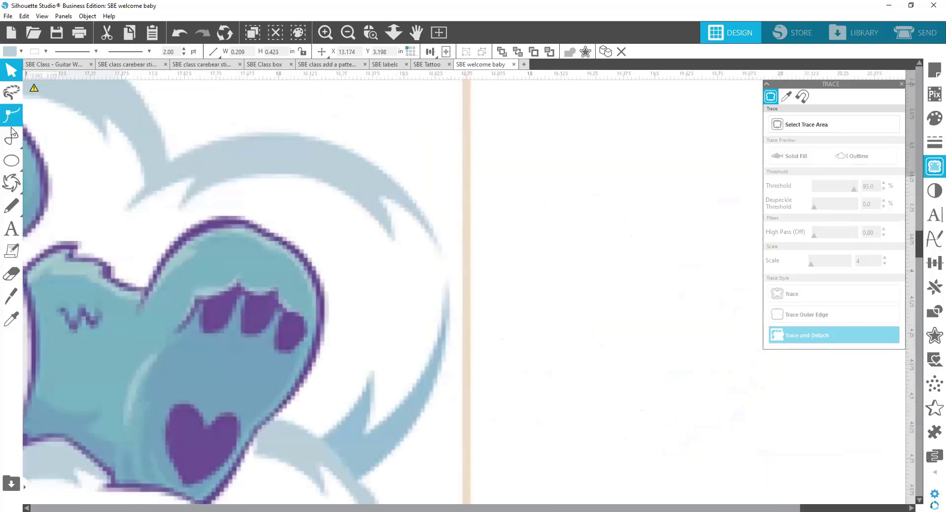
{"action": "left_click", "coordinate": [12, 134]}
{"action": "left_click", "coordinate": [80, 140]}
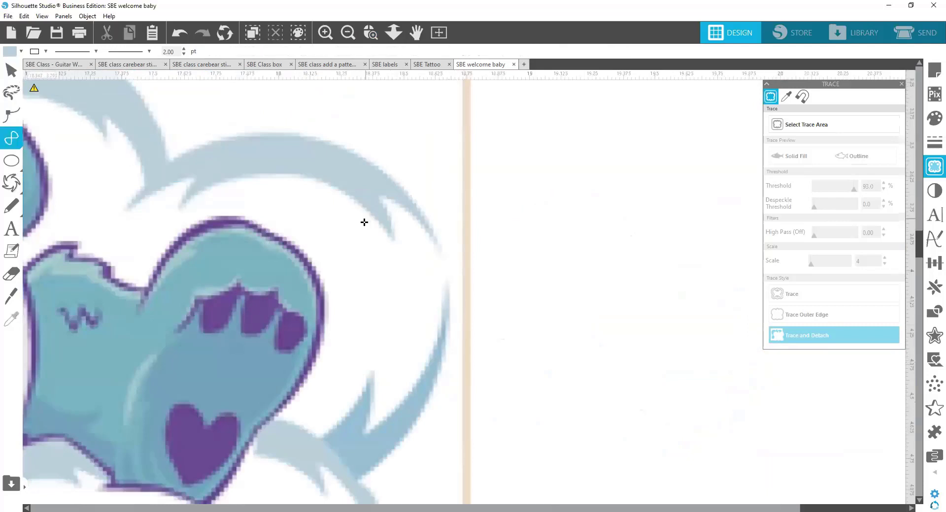
{"action": "left_click", "coordinate": [412, 207]}
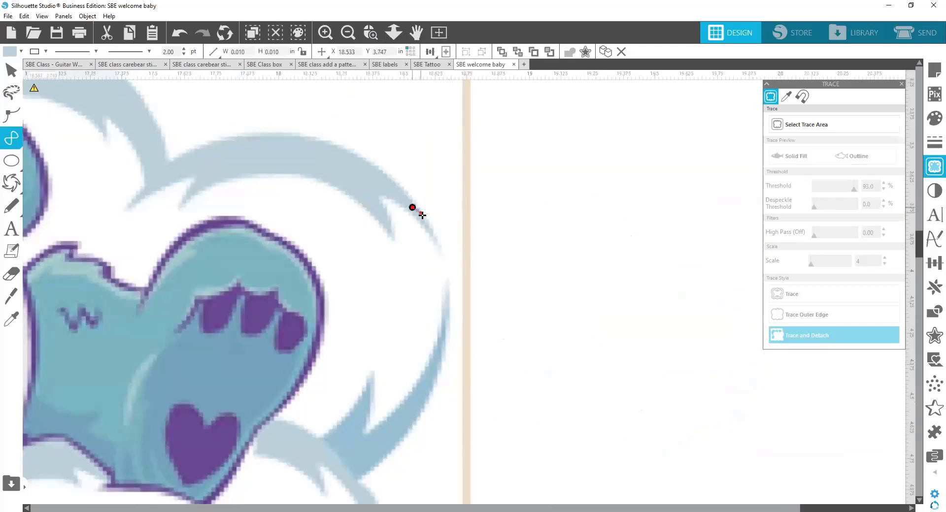
{"action": "left_click", "coordinate": [427, 222]}
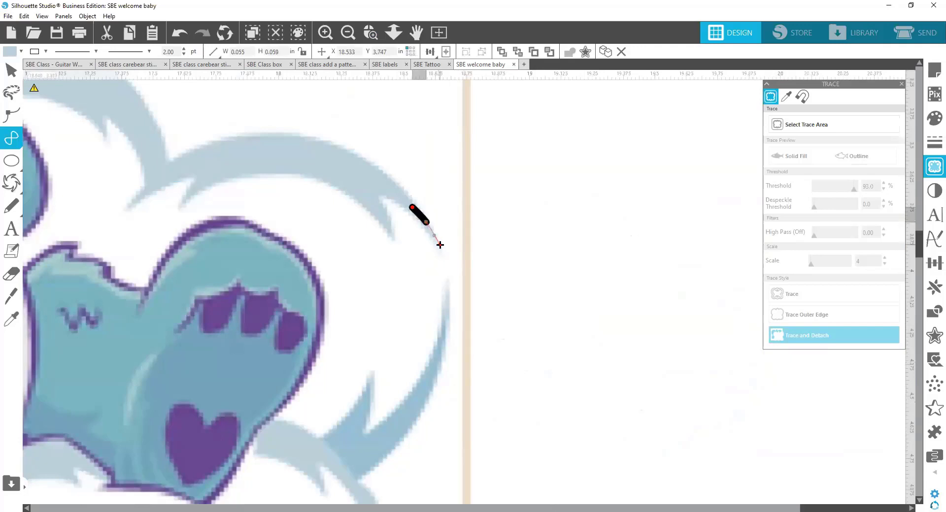
{"action": "left_click", "coordinate": [440, 245]}
{"action": "left_click", "coordinate": [445, 264]}
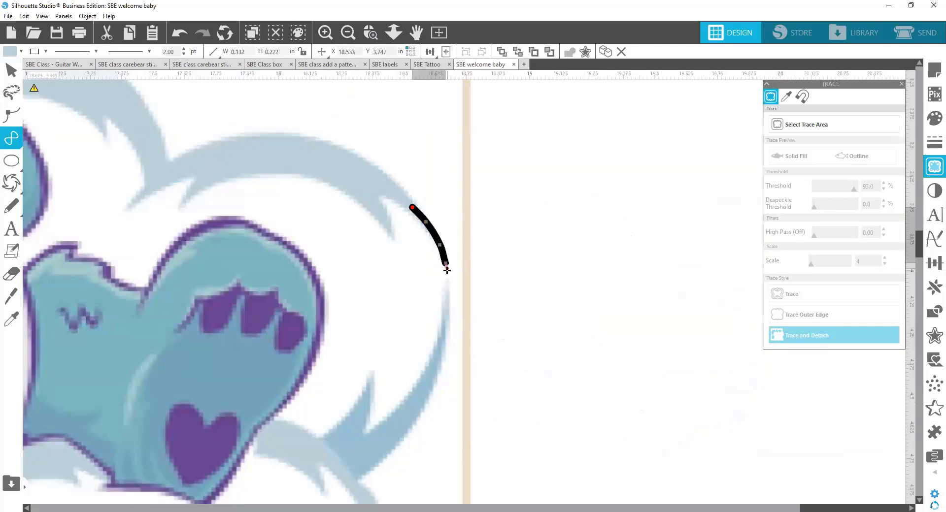
{"action": "left_click", "coordinate": [450, 288]}
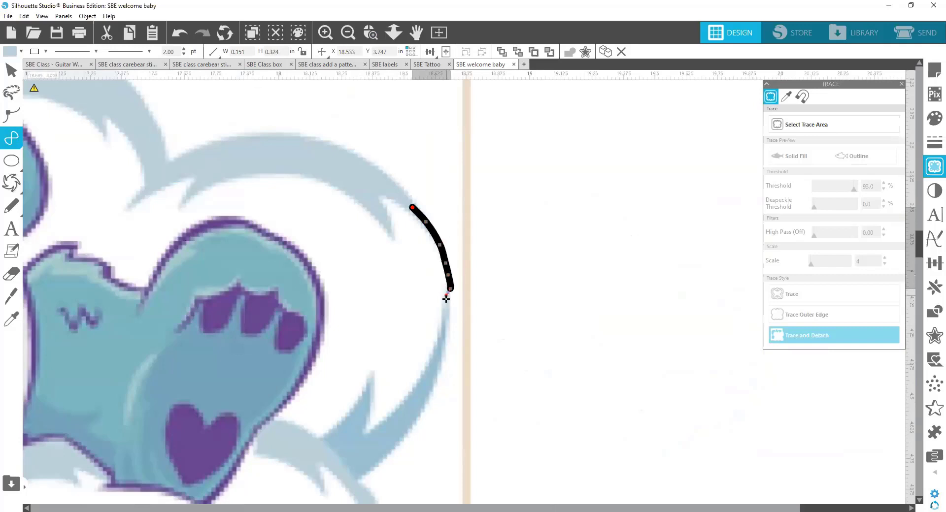
{"action": "double_click", "coordinate": [449, 312]}
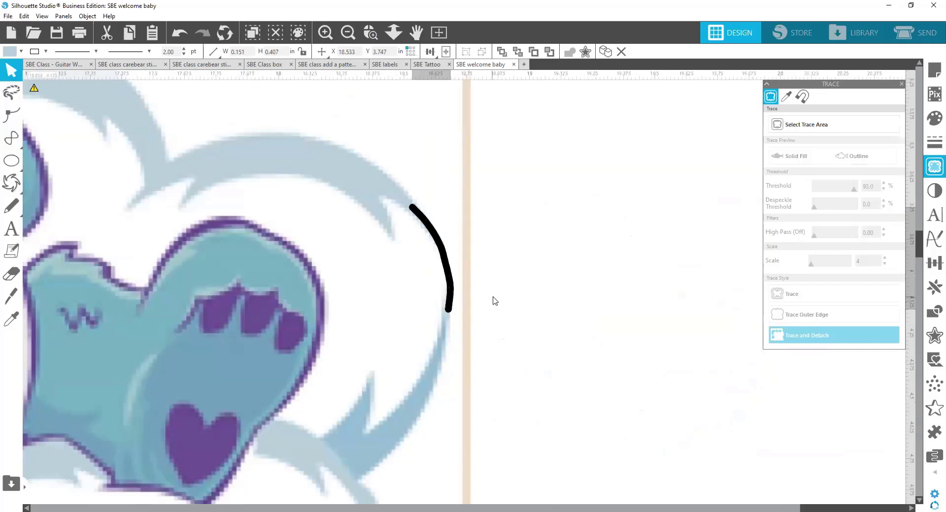
Colour the new right-side curve's line with the sampled pale blue.
{"action": "left_click", "coordinate": [39, 52]}
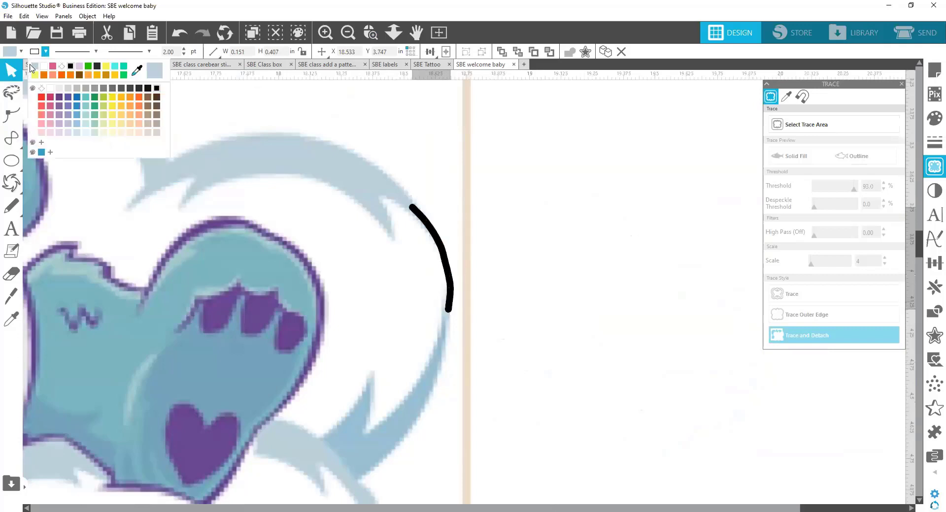
{"action": "left_click", "coordinate": [35, 51]}
{"action": "left_click", "coordinate": [34, 67]}
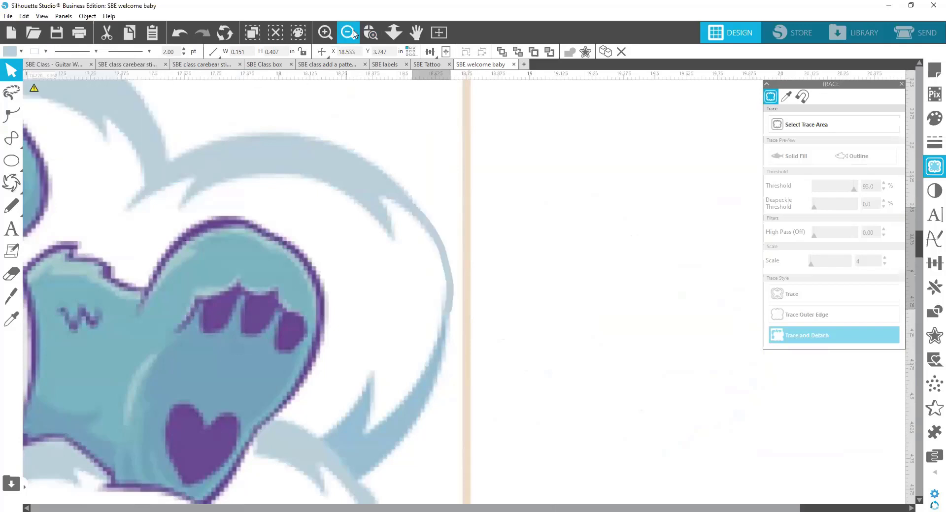
Draw a curve about 0.06 by 0.32 in across the cloud's lower-right gap and colour its line the sampled pale blue.
{"action": "left_click", "coordinate": [349, 33]}
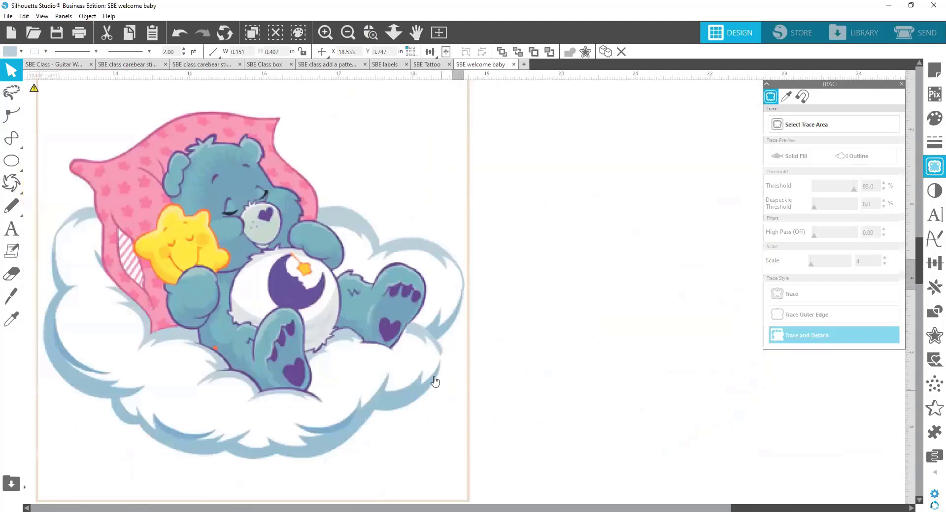
{"action": "left_click", "coordinate": [370, 32]}
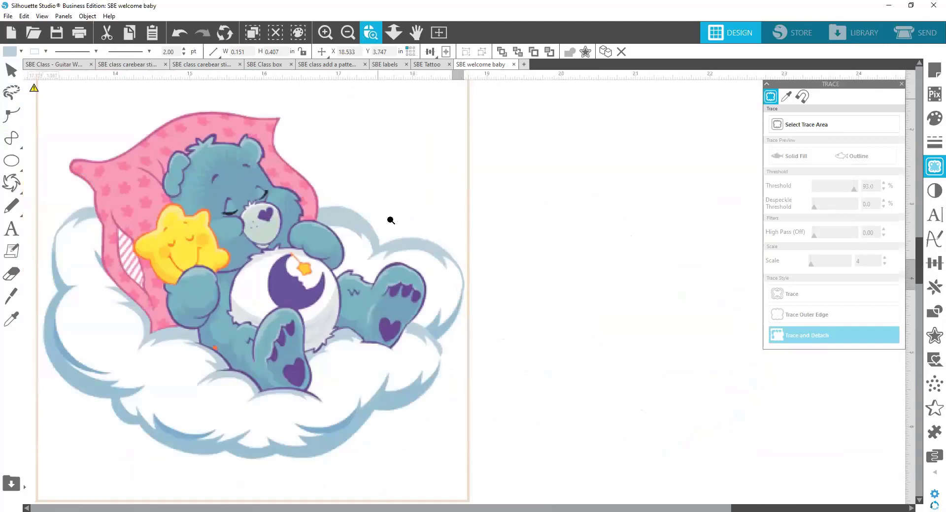
{"action": "left_click_drag", "start_coordinate": [405, 346], "coordinate": [481, 378]}
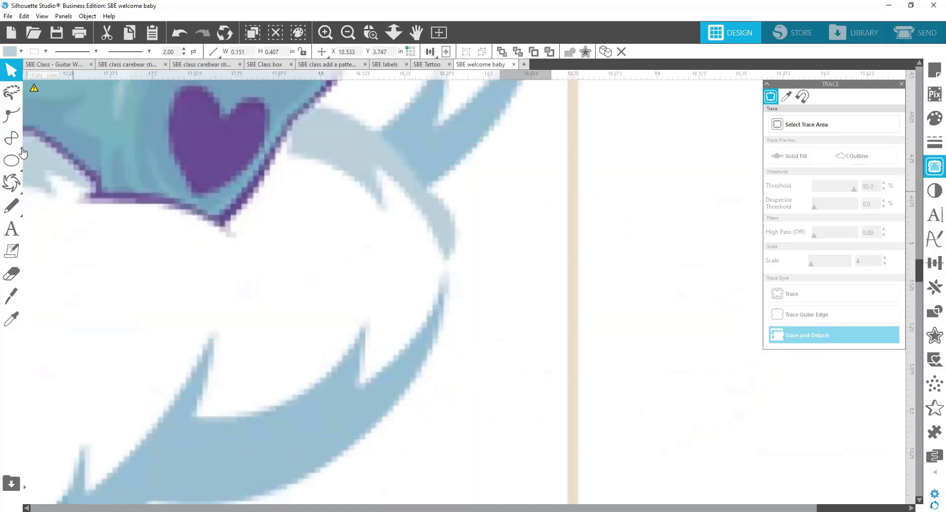
{"action": "left_click", "coordinate": [12, 138]}
{"action": "left_click_drag", "start_coordinate": [443, 226], "coordinate": [448, 271]}
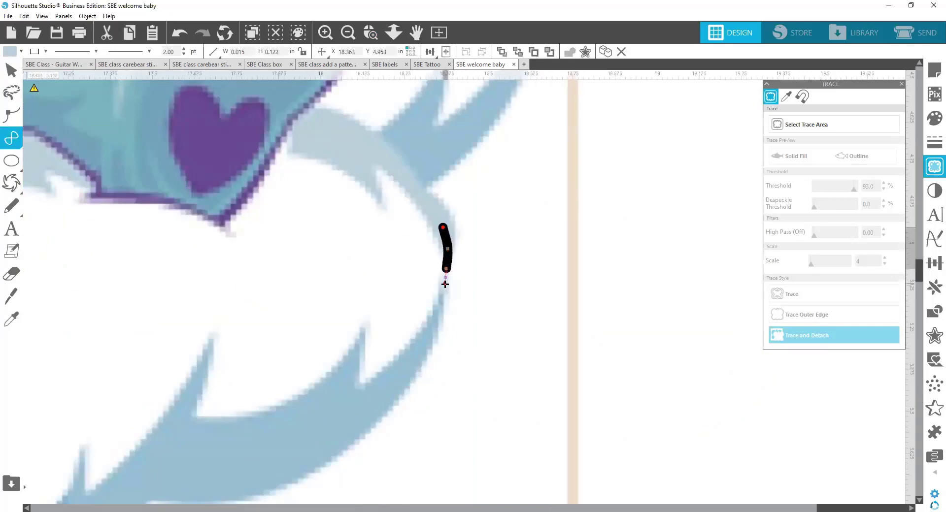
{"action": "left_click", "coordinate": [445, 289]}
{"action": "left_click", "coordinate": [443, 304]}
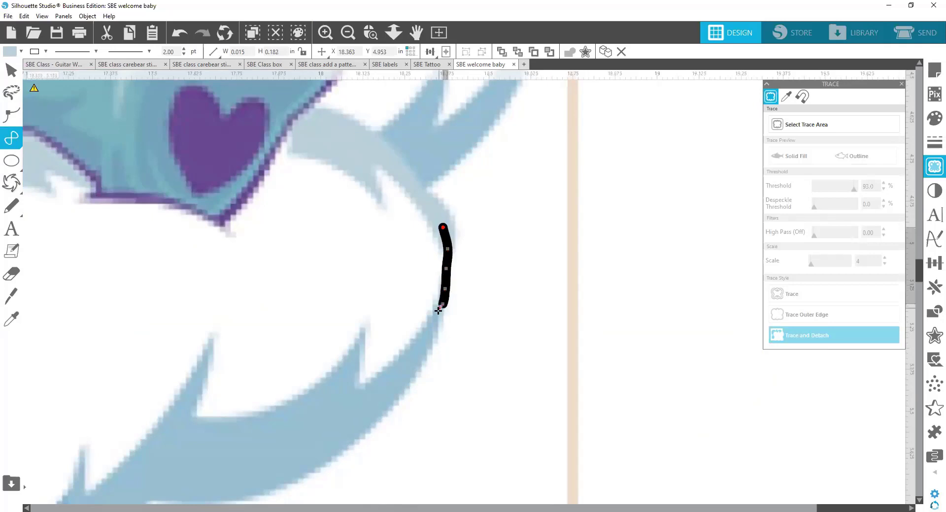
{"action": "left_click", "coordinate": [437, 325]}
{"action": "double_click", "coordinate": [428, 336]}
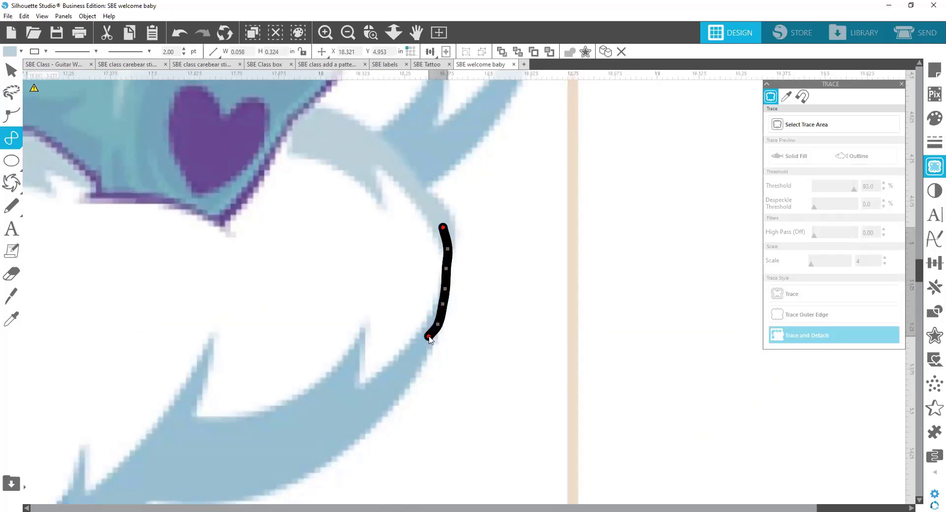
{"action": "left_click", "coordinate": [45, 51]}
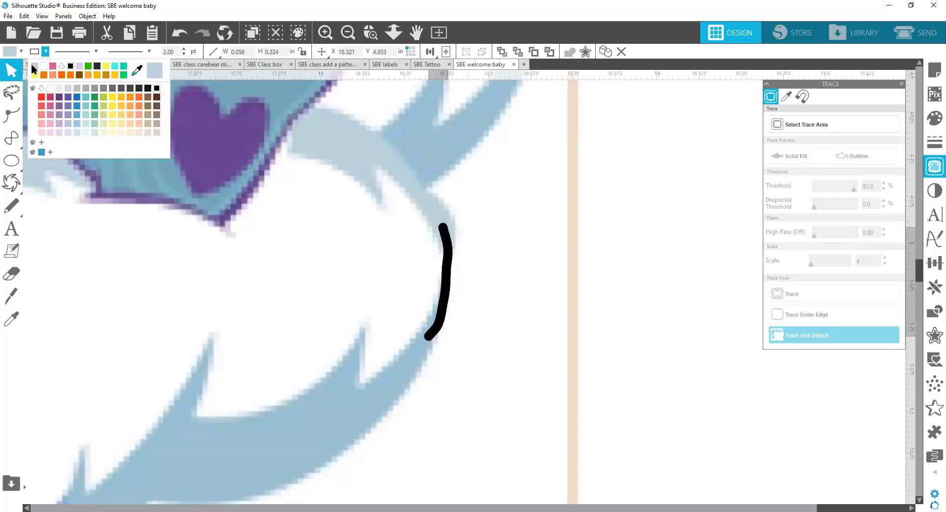
{"action": "left_click", "coordinate": [31, 64]}
Select a trace area about 5.74 by 5.27 in around the bear and cloud, and set the trace threshold to 94%.
{"action": "left_click", "coordinate": [348, 33]}
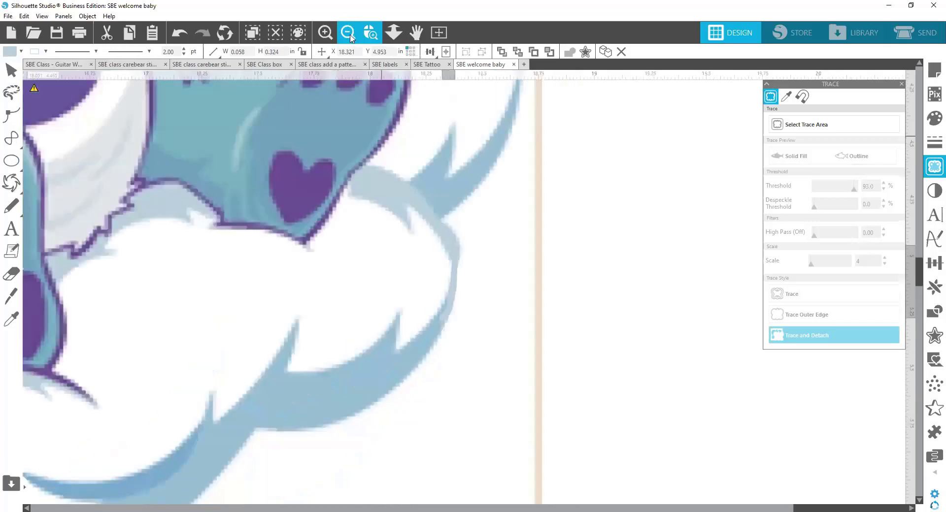
{"action": "left_click", "coordinate": [348, 33]}
{"action": "left_click", "coordinate": [348, 33]}
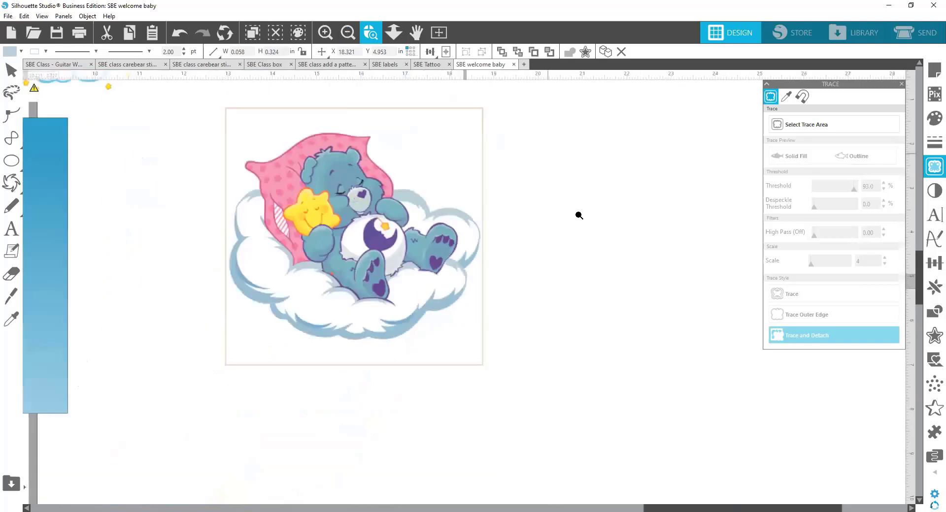
{"action": "left_click", "coordinate": [843, 124]}
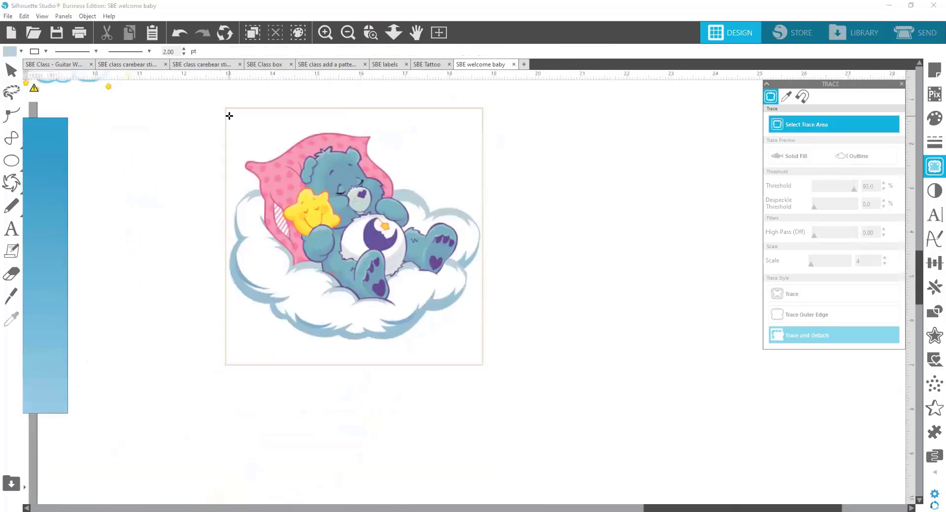
{"action": "left_click_drag", "start_coordinate": [226, 113], "coordinate": [482, 348]}
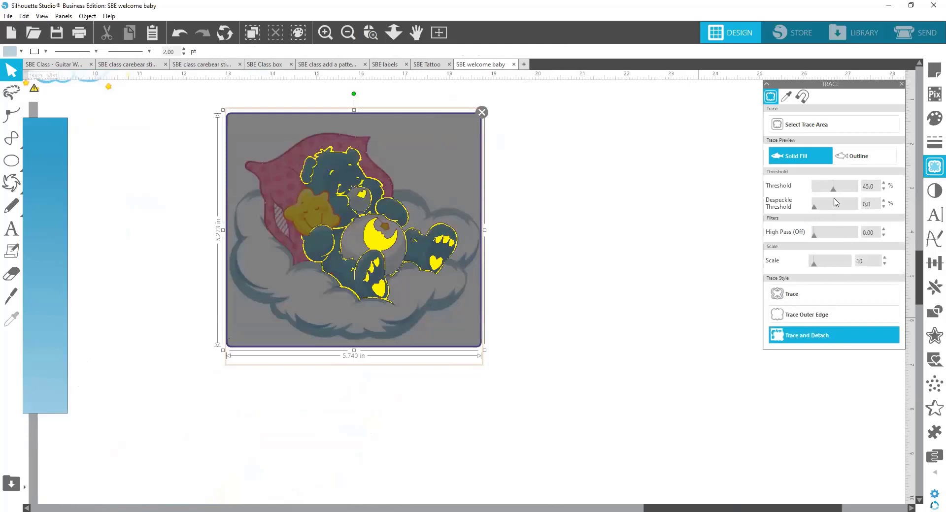
{"action": "left_click_drag", "start_coordinate": [846, 192], "coordinate": [854, 192]}
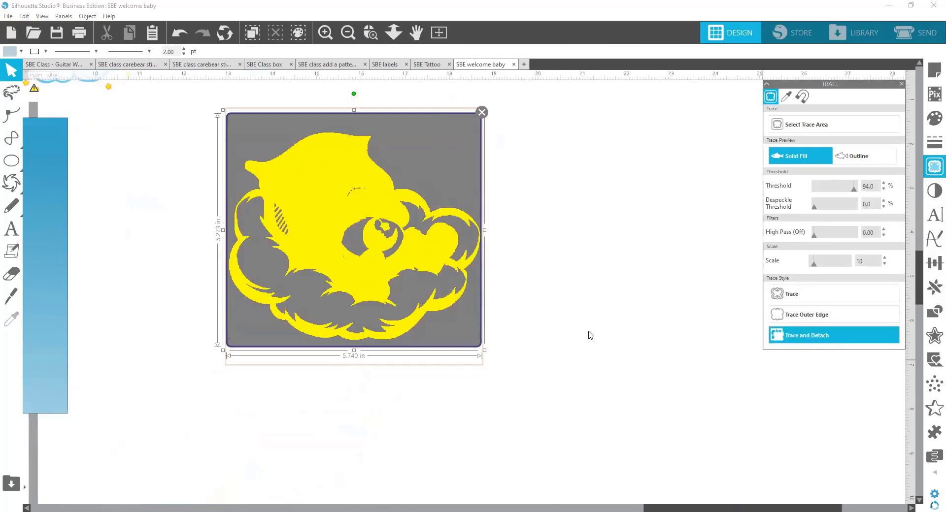
Trace and detach the bear on its cloud, move the cutout to the right and delete the leftover image background.
{"action": "mouse_move", "coordinate": [381, 249]}
{"action": "left_mouse_down"}
{"action": "mouse_move", "coordinate": [473, 269]}
{"action": "mouse_move", "coordinate": [698, 243]}
{"action": "left_mouse_up"}
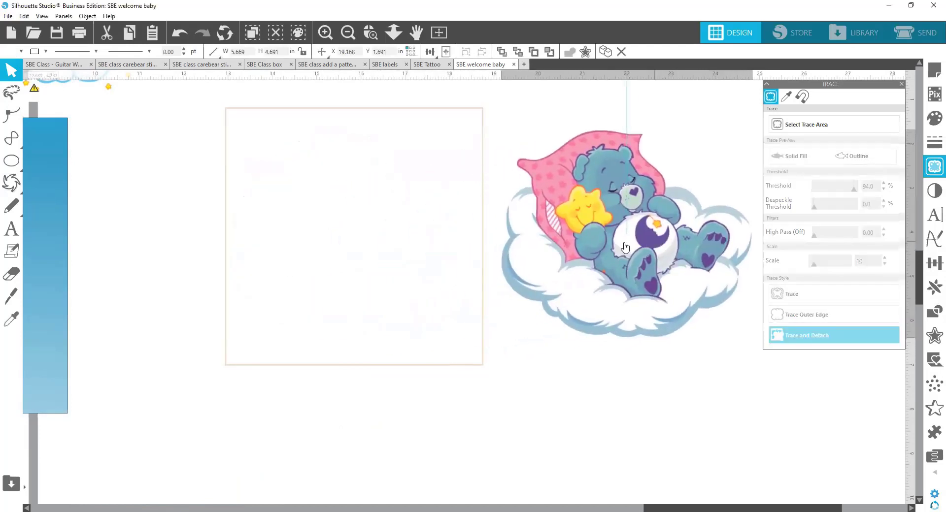
{"action": "left_click", "coordinate": [483, 201]}
{"action": "left_click", "coordinate": [442, 206]}
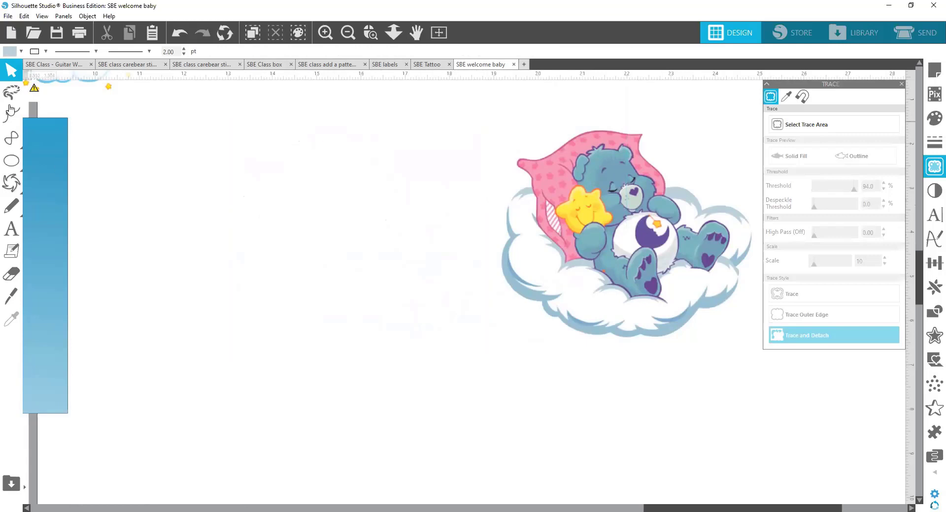
Test the cutout by drawing a pale blue ellipse about 8.34 by 7.35 in and placing the bear in front of it.
{"action": "left_click", "coordinate": [20, 51]}
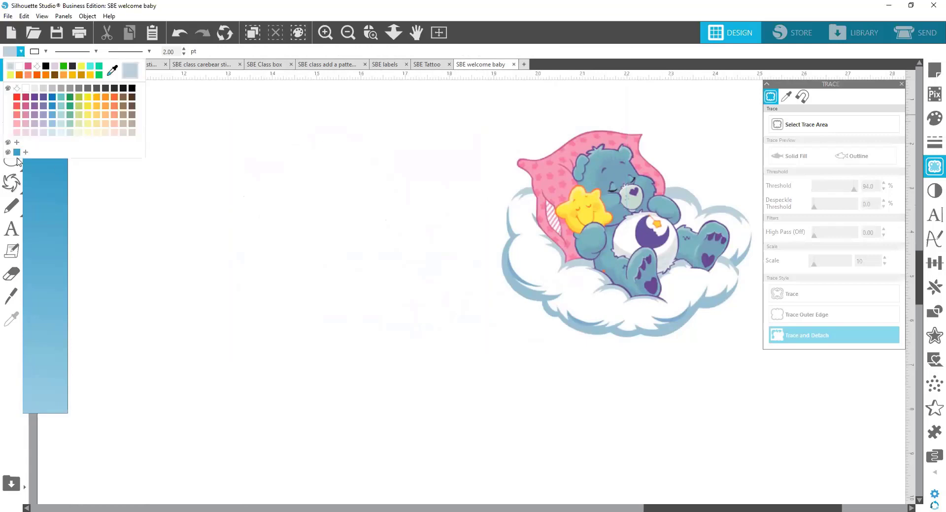
{"action": "left_click_drag", "start_coordinate": [198, 110], "coordinate": [574, 442]}
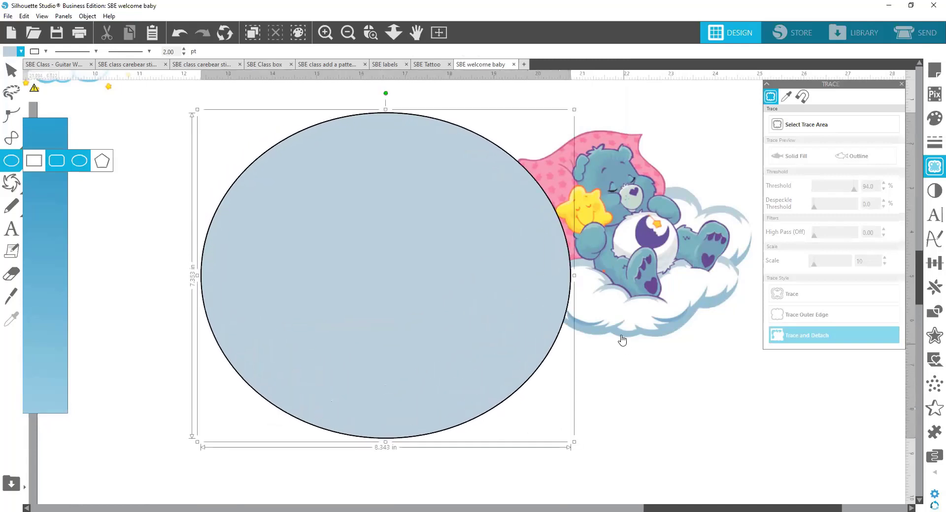
{"action": "key", "text": "v"}
{"action": "right_click", "coordinate": [629, 241]}
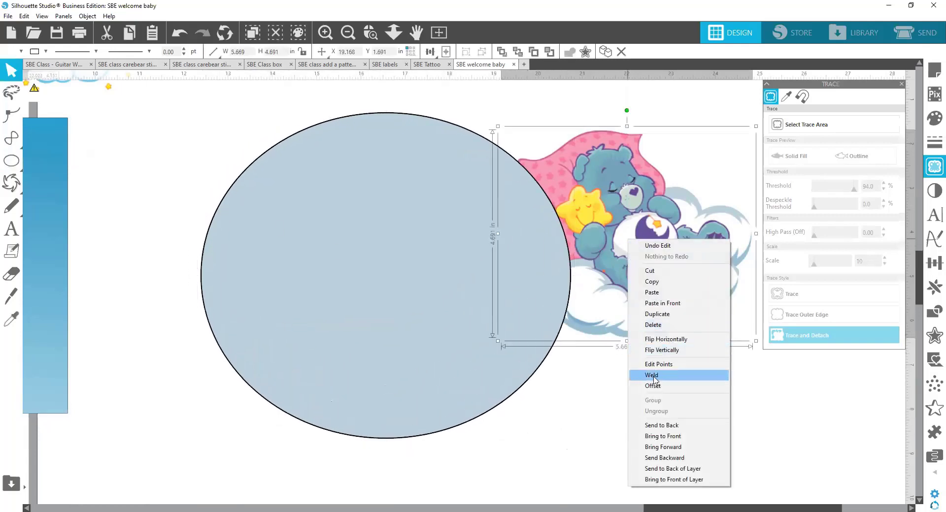
{"action": "left_click", "coordinate": [660, 436]}
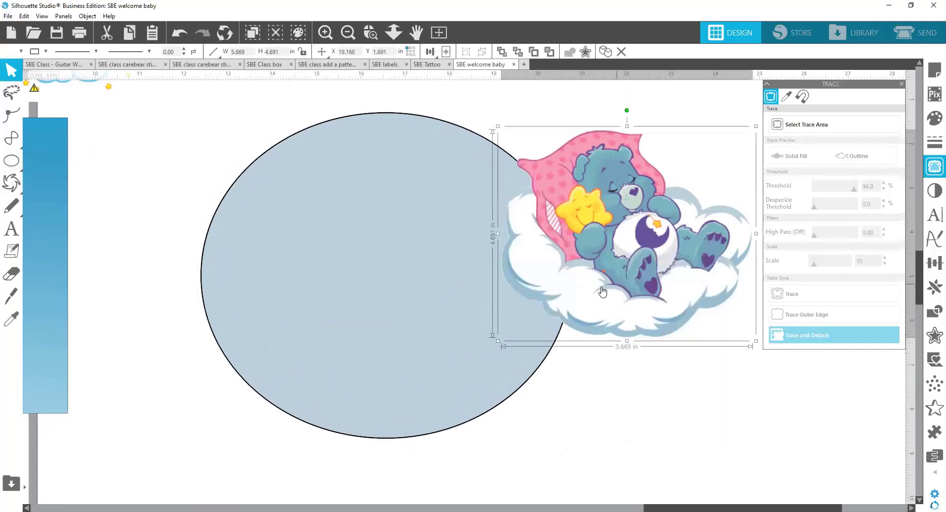
{"action": "left_click_drag", "start_coordinate": [618, 286], "coordinate": [380, 310]}
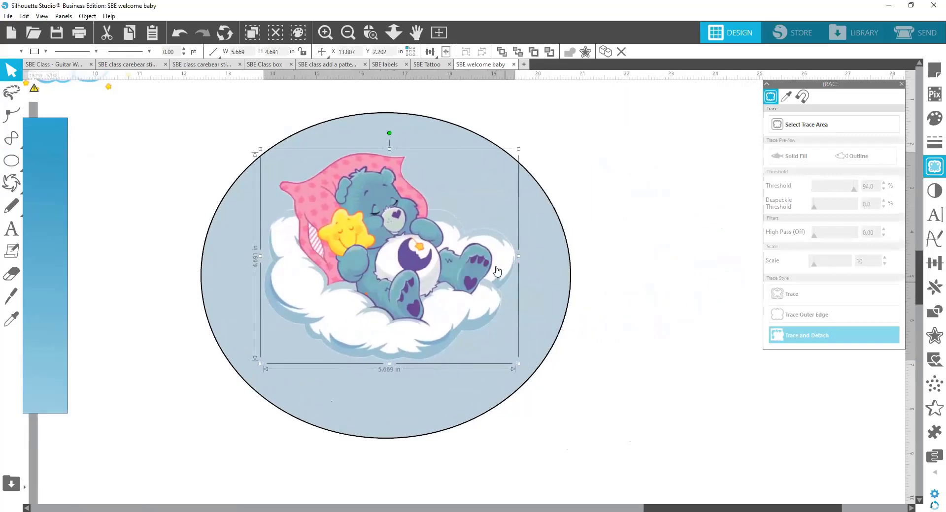
{"action": "left_click", "coordinate": [650, 270]}
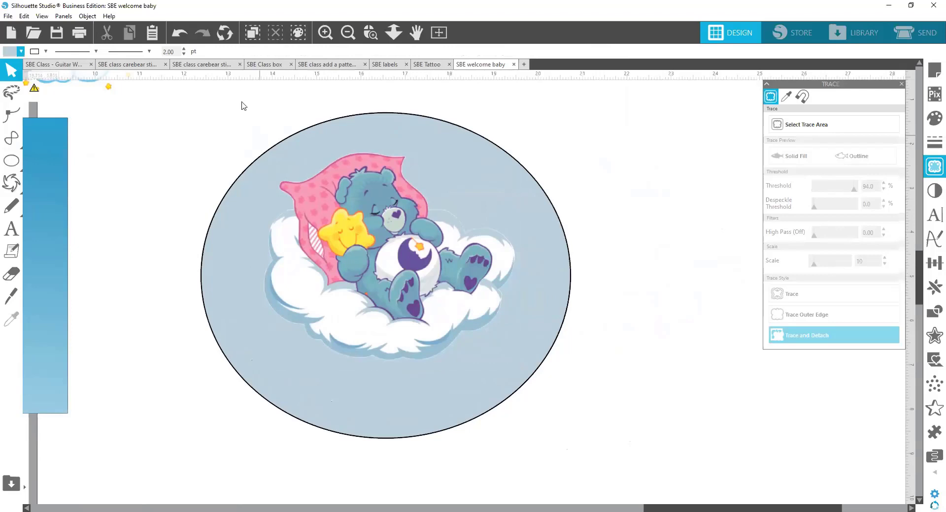
Move the bear cutout below and left of the test ellipse and delete the ellipse.
{"action": "left_click", "coordinate": [349, 35]}
{"action": "left_click", "coordinate": [350, 36]}
{"action": "left_click", "coordinate": [352, 37]}
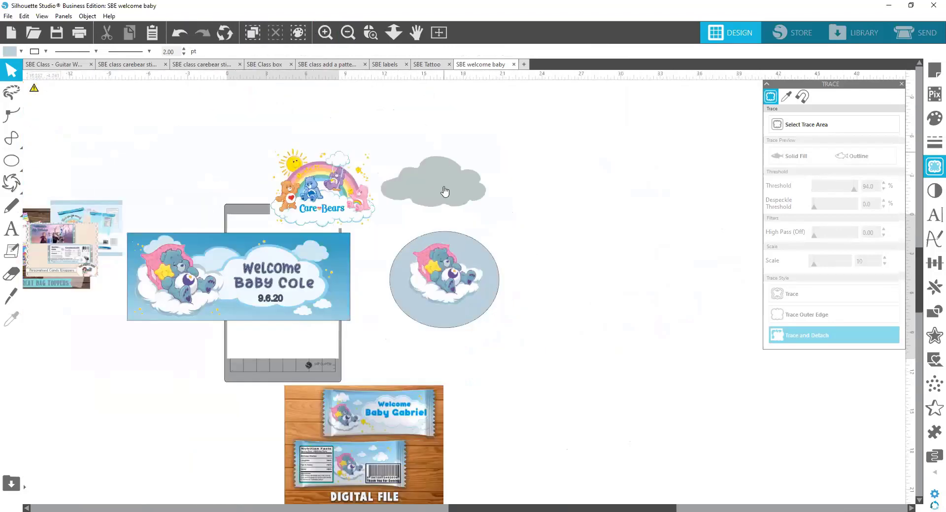
{"action": "left_click_drag", "start_coordinate": [443, 287], "coordinate": [408, 355]}
{"action": "left_click", "coordinate": [444, 299]}
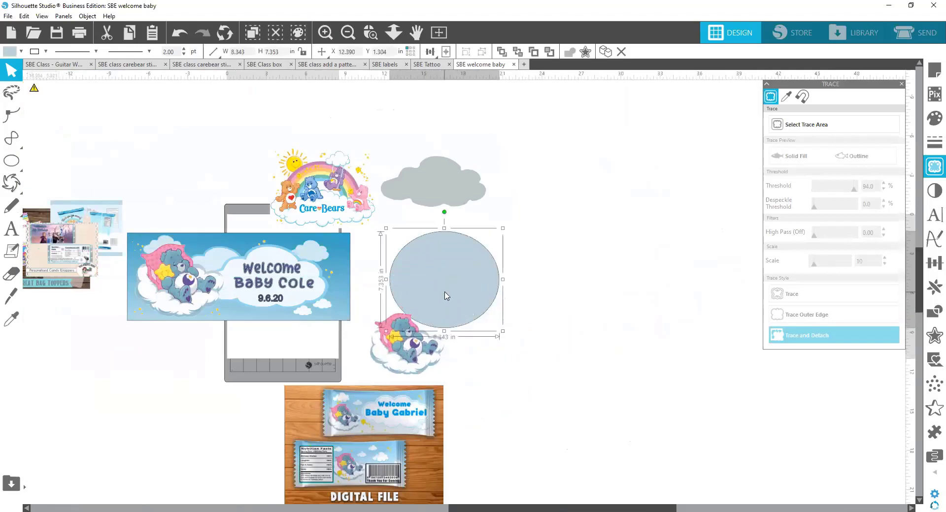
{"action": "key", "text": "Delete"}
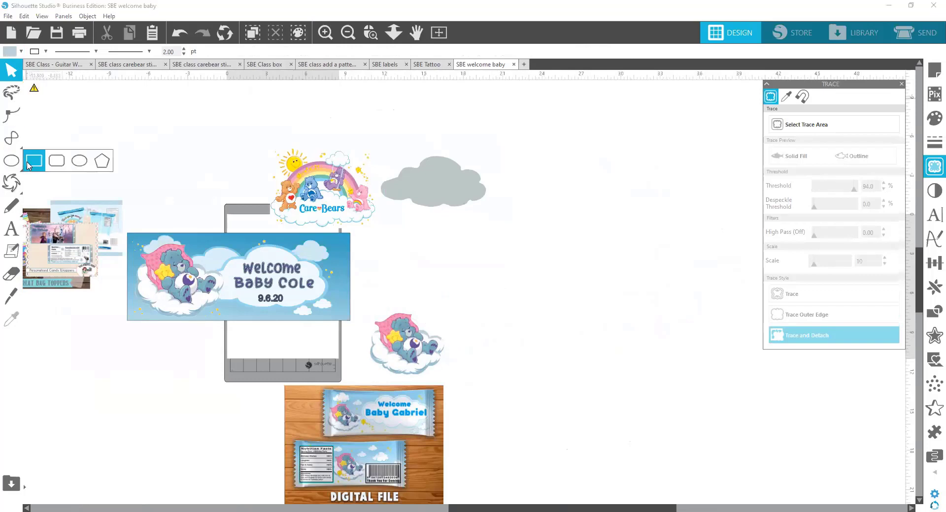
Draw a pale blue rectangle about 24.44 by 8.07 in to the right of the finished welcome banner.
{"action": "left_click", "coordinate": [26, 161]}
{"action": "left_click_drag", "start_coordinate": [398, 226], "coordinate": [717, 331]}
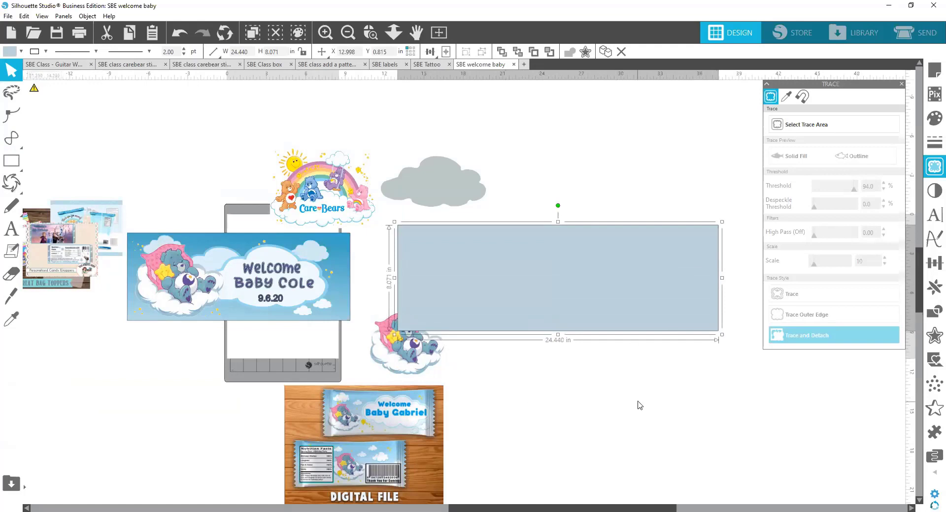
Move the pale blue rectangle and the grey cloud upward so both sit clear above the bear cutout.
{"action": "left_click", "coordinate": [412, 364]}
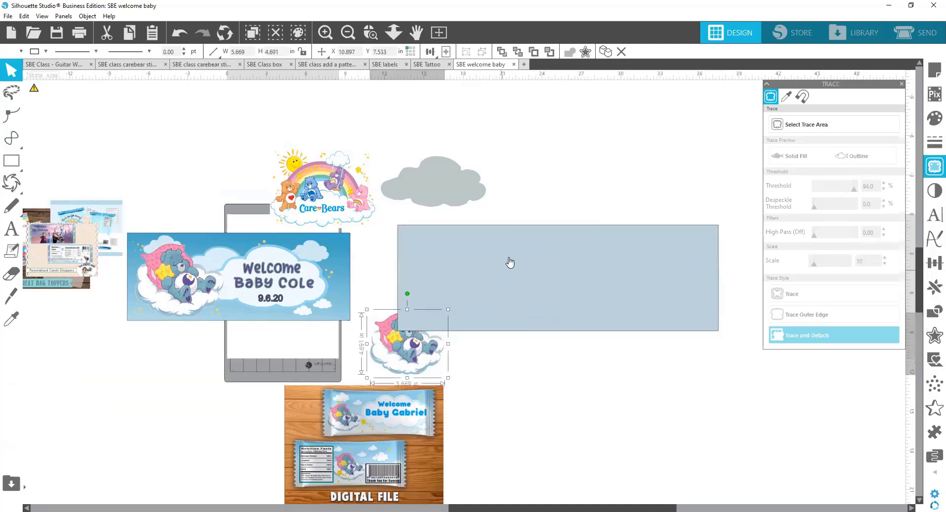
{"action": "left_click_drag", "start_coordinate": [506, 258], "coordinate": [506, 237]}
{"action": "left_click_drag", "start_coordinate": [428, 179], "coordinate": [418, 139]}
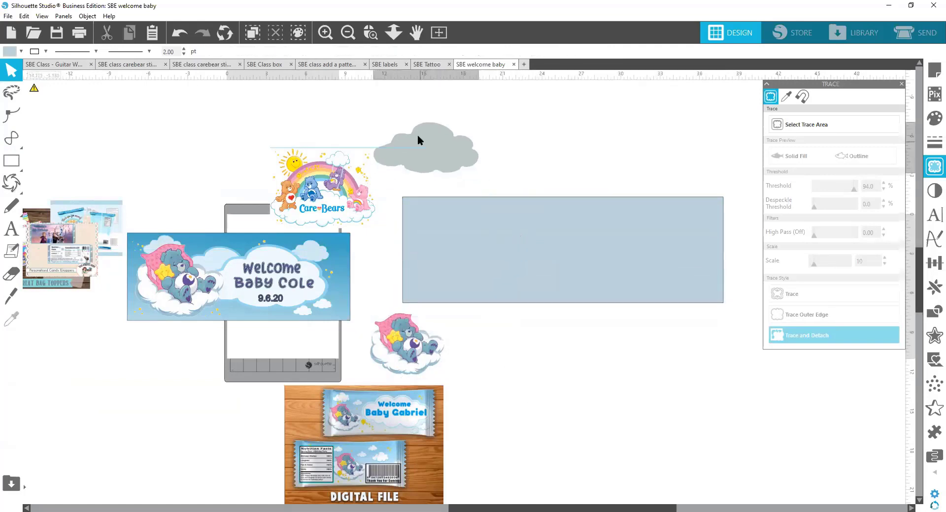
{"action": "left_click", "coordinate": [475, 213]}
{"action": "key", "text": "Escape"}
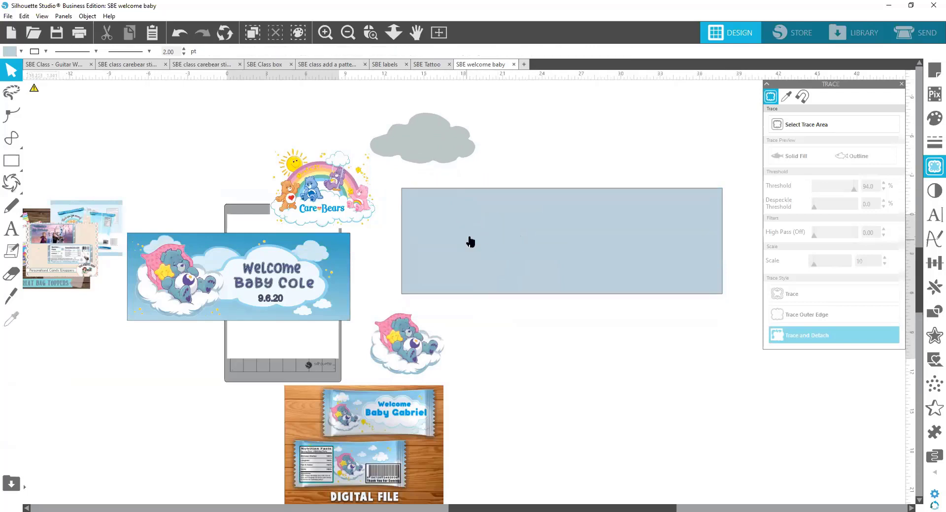
{"action": "mouse_move", "coordinate": [531, 236]}
{"action": "left_mouse_down"}
{"action": "mouse_move", "coordinate": [513, 238]}
{"action": "mouse_move", "coordinate": [521, 236]}
{"action": "left_mouse_up"}
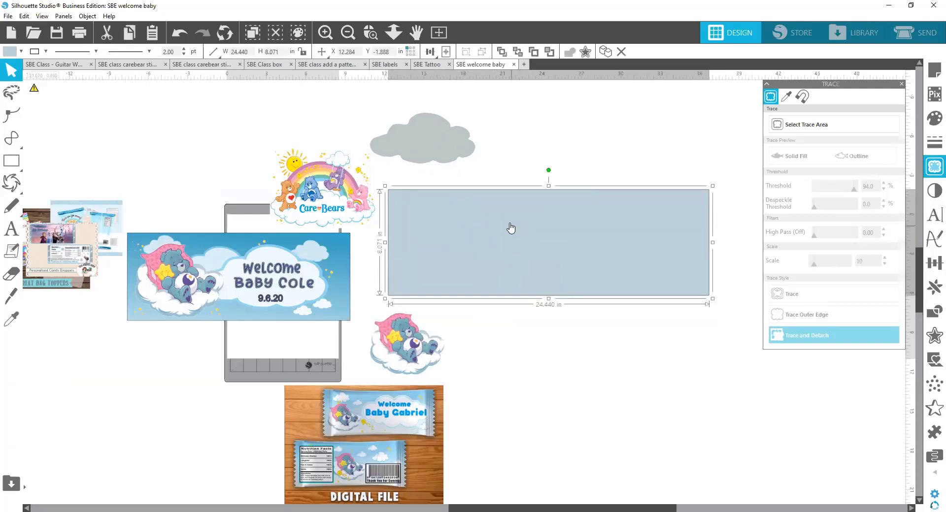
Fill the rectangle with the sky blue to white gradient preset and reveal the gradient's advanced options.
{"action": "left_click", "coordinate": [932, 121]}
{"action": "left_click", "coordinate": [784, 101]}
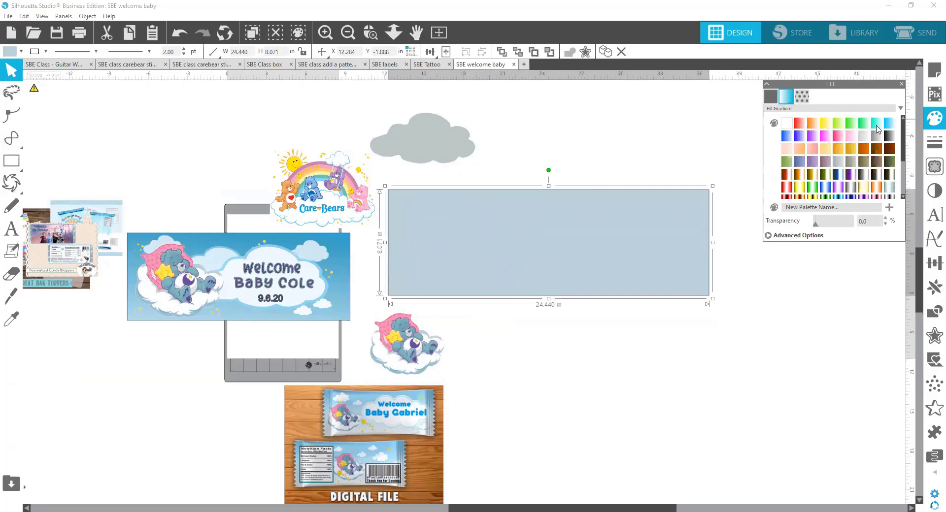
{"action": "left_click", "coordinate": [893, 122]}
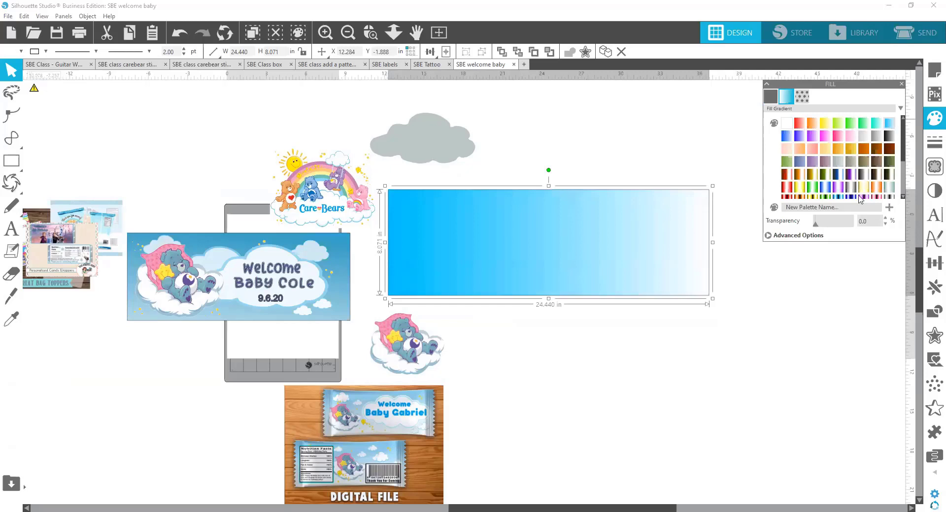
{"action": "left_click", "coordinate": [809, 237]}
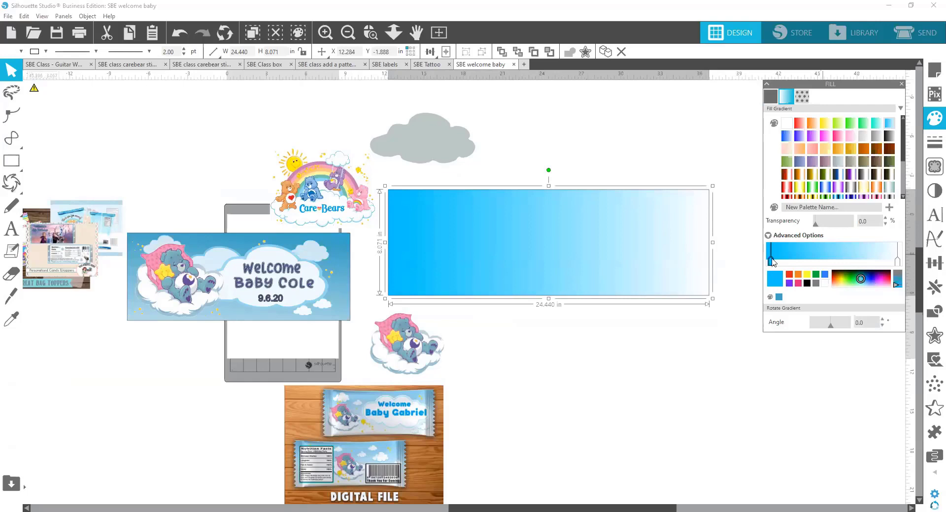
Try magenta, navy, turquoise and very pale cyan as the gradient's starting colour.
{"action": "left_click", "coordinate": [885, 277]}
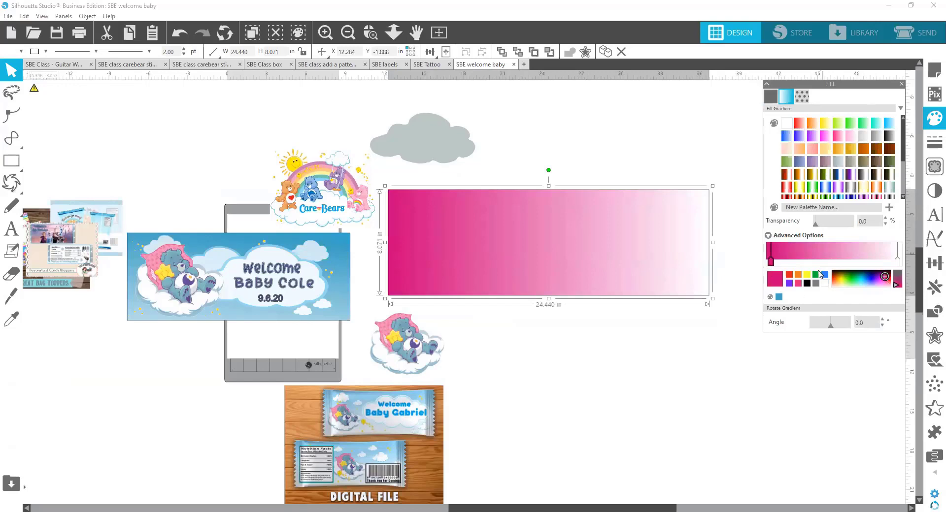
{"action": "left_click", "coordinate": [873, 276]}
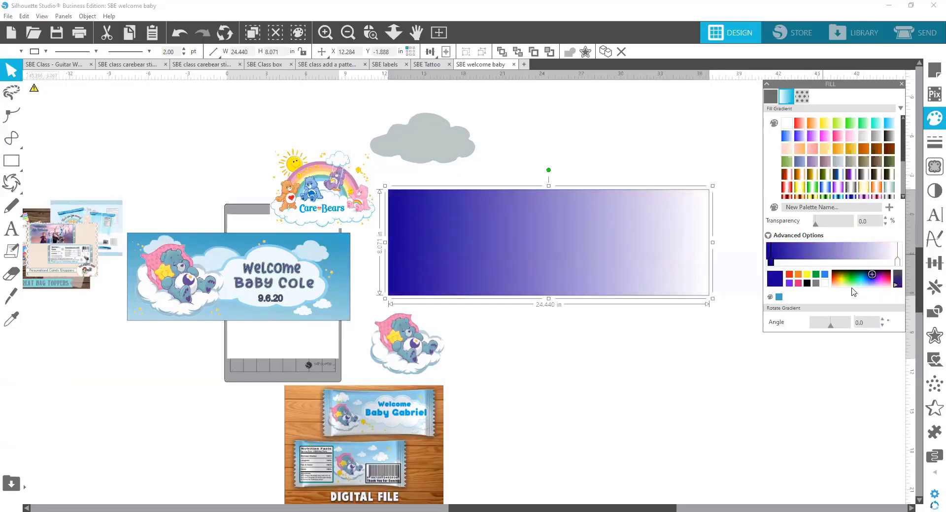
{"action": "left_click", "coordinate": [860, 280]}
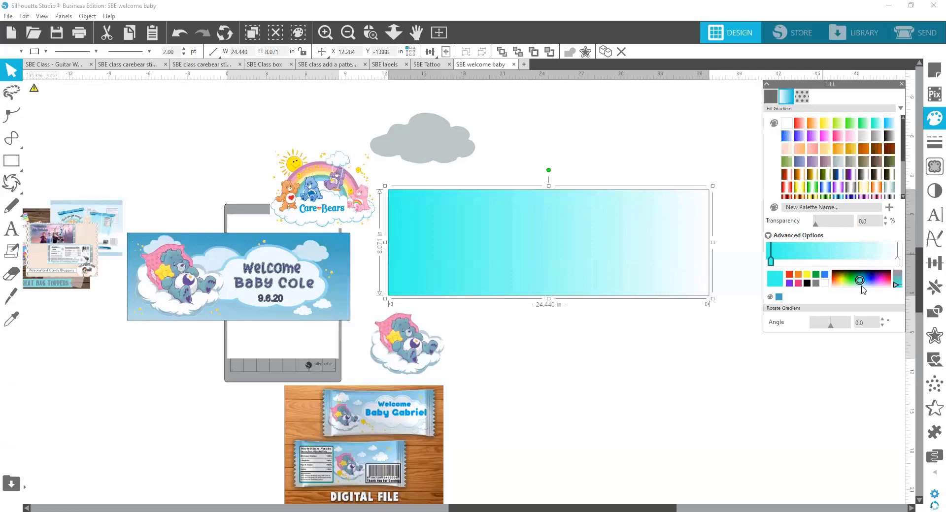
{"action": "left_click", "coordinate": [860, 285]}
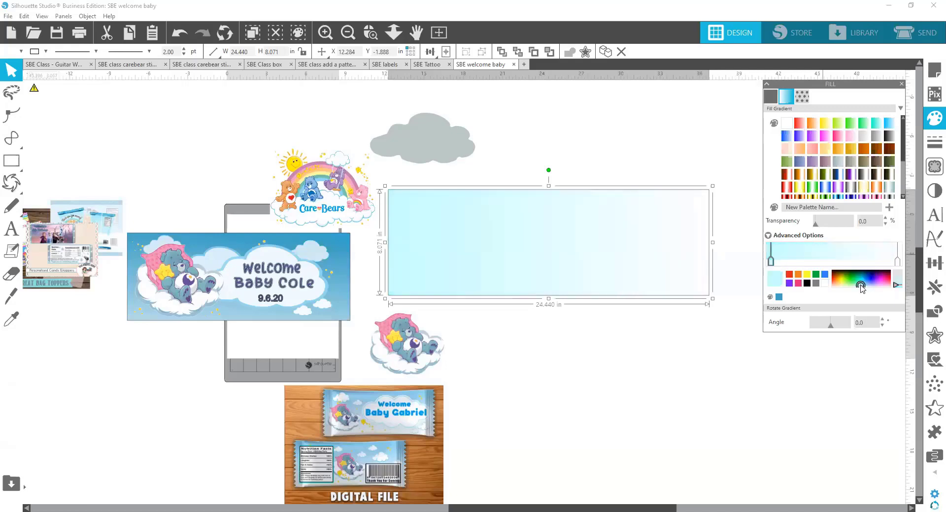
{"action": "left_click", "coordinate": [860, 285]}
{"action": "left_click", "coordinate": [859, 282]}
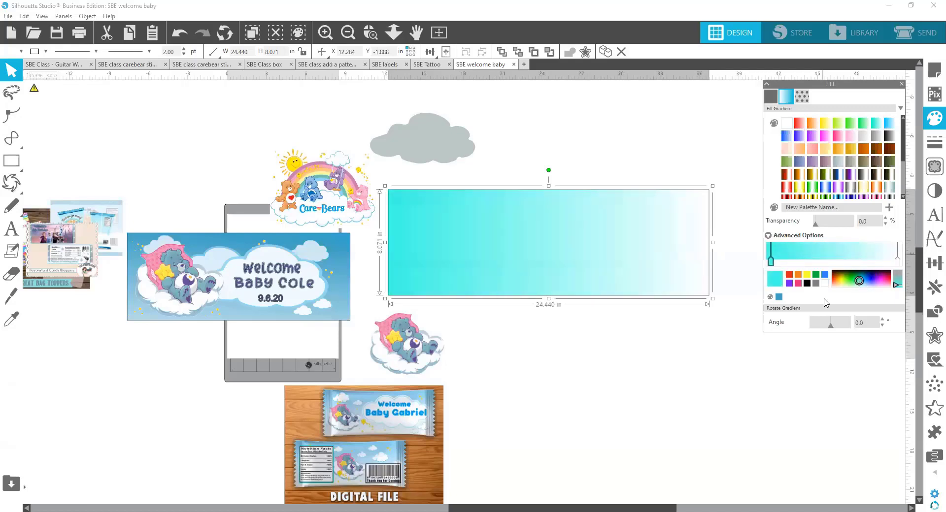
Set the gradient's starting colour to the saved medium blue swatch and deselect the rectangle.
{"action": "left_click", "coordinate": [779, 297]}
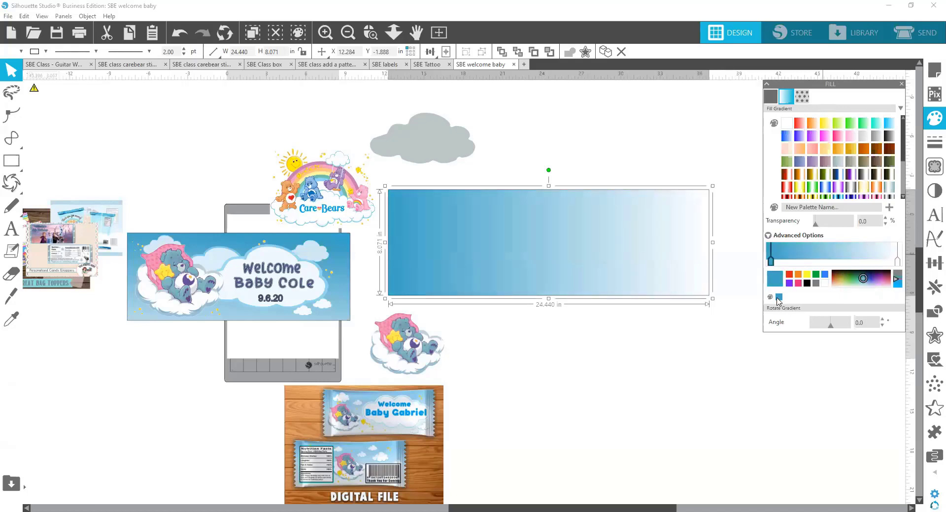
{"action": "left_click", "coordinate": [700, 371]}
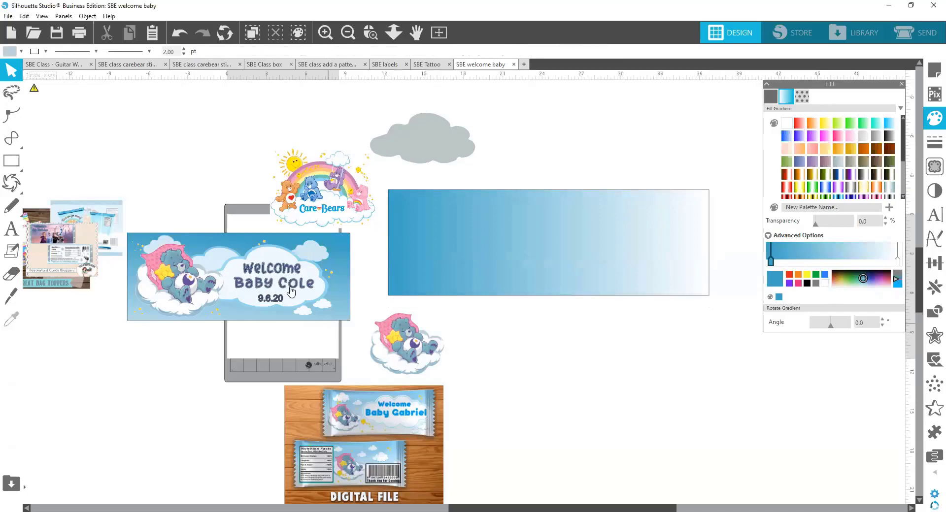
{"action": "left_click", "coordinate": [21, 52]}
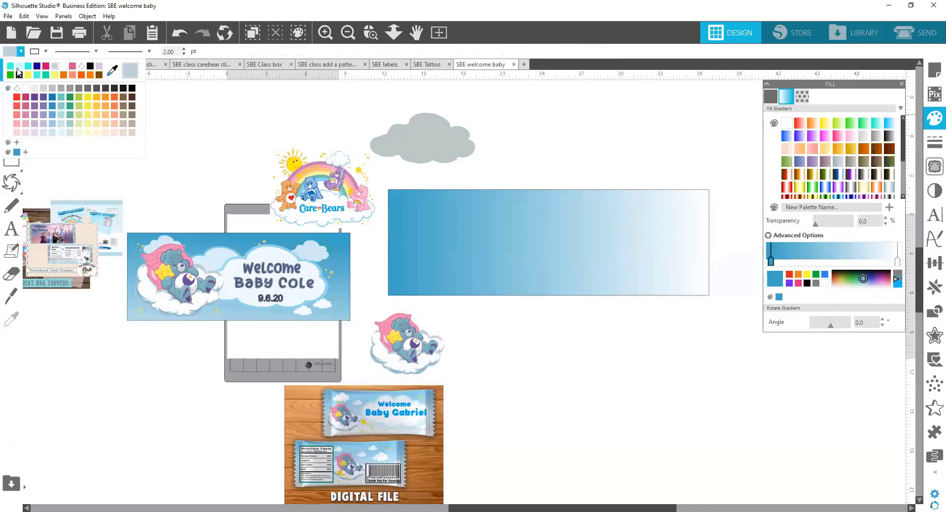
{"action": "left_click", "coordinate": [46, 65]}
{"action": "left_click", "coordinate": [770, 298]}
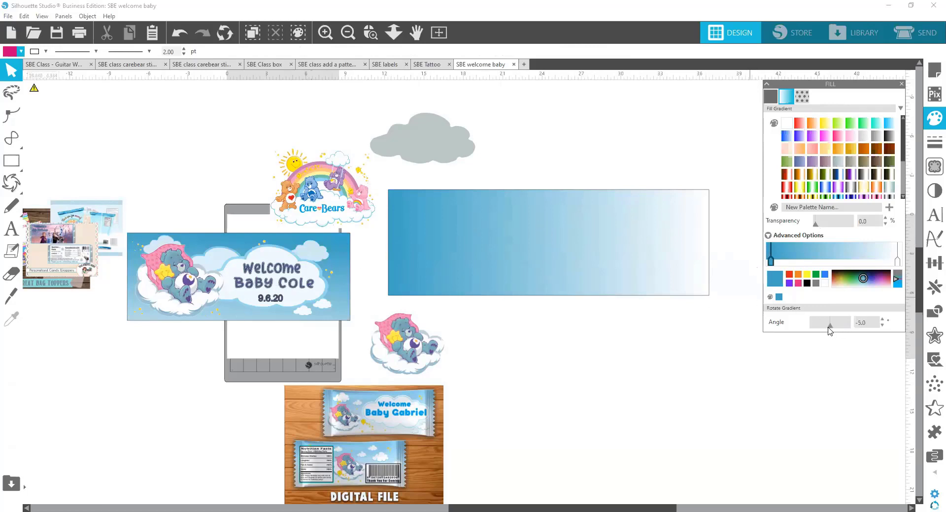
Rotate the rectangle's gradient to an 80° angle so the darker blue runs along its upper edge.
{"action": "mouse_move", "coordinate": [828, 326]}
{"action": "left_mouse_down"}
{"action": "mouse_move", "coordinate": [820, 326]}
{"action": "mouse_move", "coordinate": [831, 326]}
{"action": "left_mouse_up"}
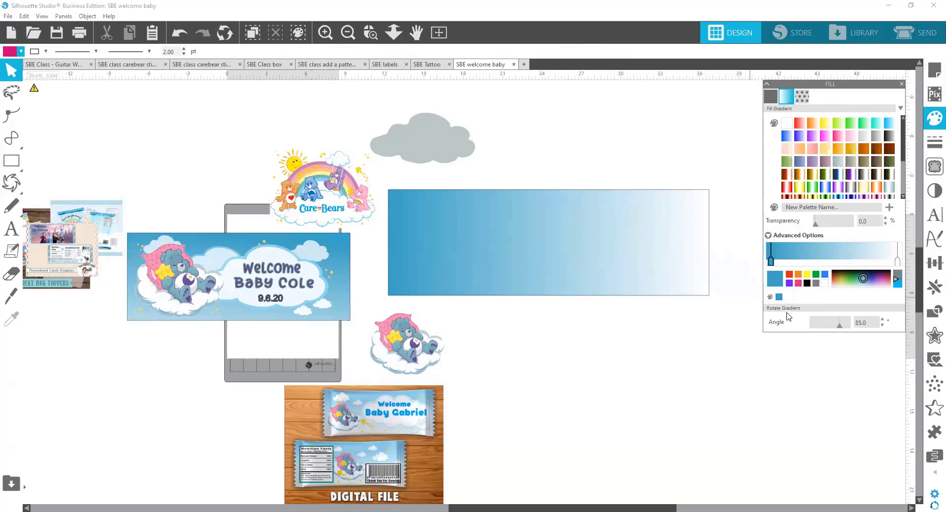
{"action": "left_click", "coordinate": [654, 256]}
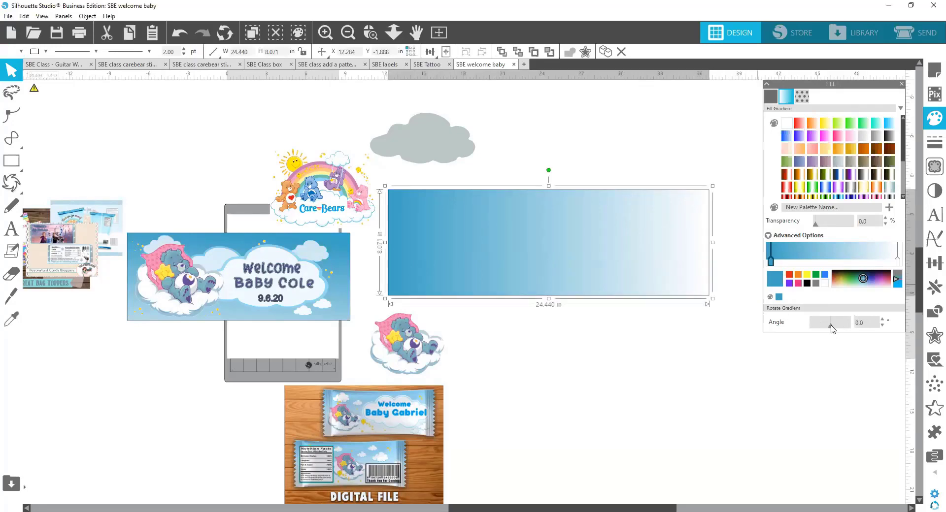
{"action": "mouse_move", "coordinate": [832, 329]}
{"action": "left_mouse_down"}
{"action": "mouse_move", "coordinate": [813, 332]}
{"action": "mouse_move", "coordinate": [840, 327]}
{"action": "left_mouse_up"}
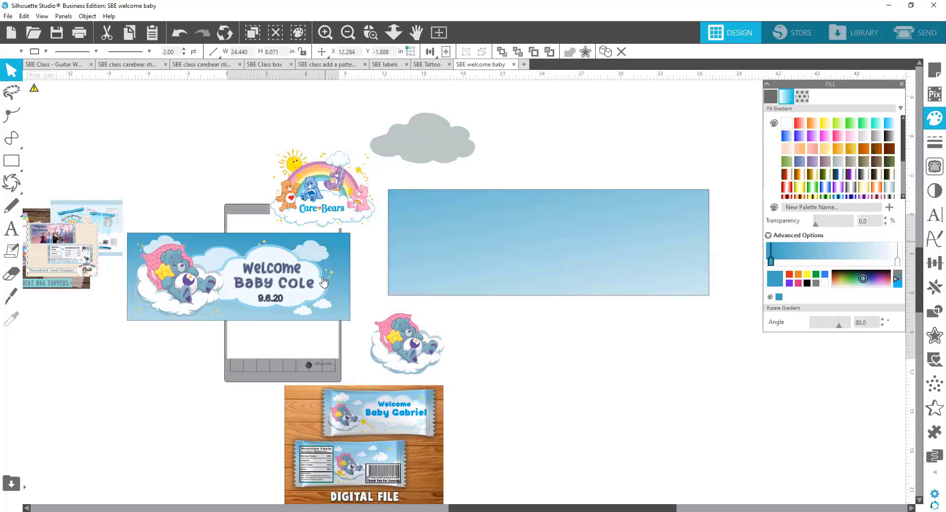
Move the finished welcome banner further left and bring the bear cutout to the front.
{"action": "left_click_drag", "start_coordinate": [258, 271], "coordinate": [183, 256]}
{"action": "left_click", "coordinate": [409, 344]}
{"action": "right_click", "coordinate": [409, 345]}
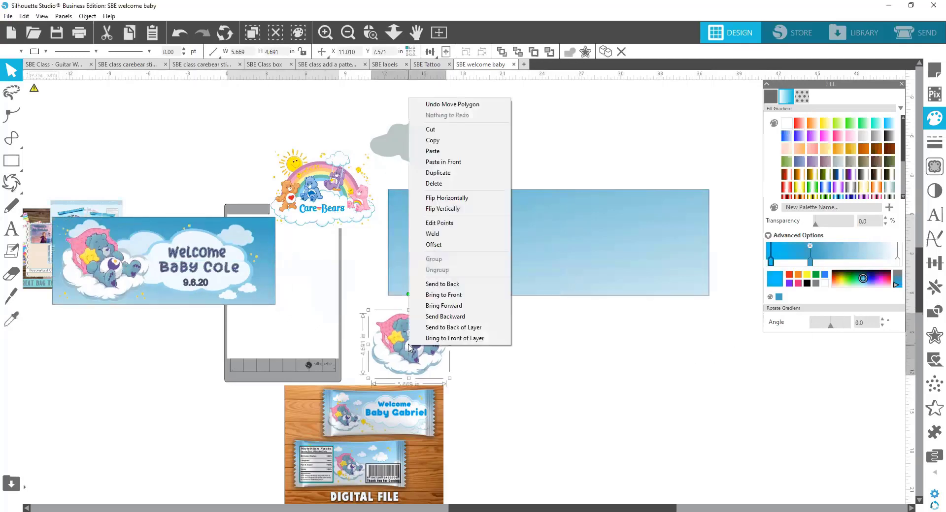
{"action": "left_click", "coordinate": [443, 295]}
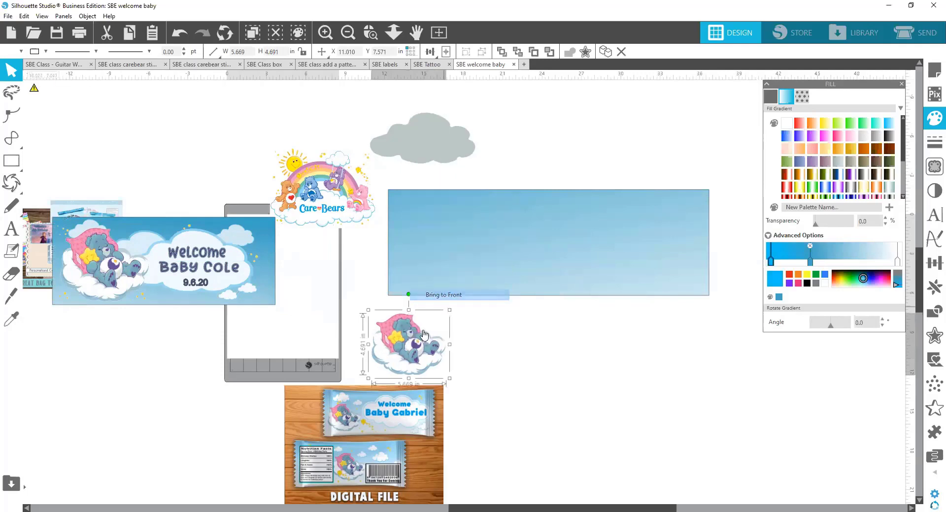
Place the bear at the left end of the gradient rectangle and enlarge it to about 8.90 by 7.36 in.
{"action": "left_click_drag", "start_coordinate": [417, 323], "coordinate": [453, 204]}
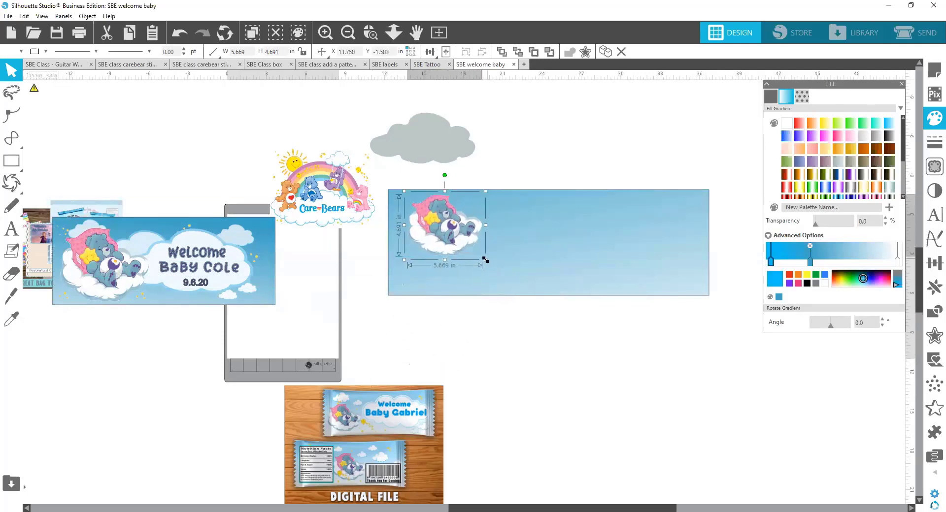
{"action": "left_click_drag", "start_coordinate": [488, 263], "coordinate": [529, 298]}
{"action": "left_click_drag", "start_coordinate": [478, 253], "coordinate": [469, 254]}
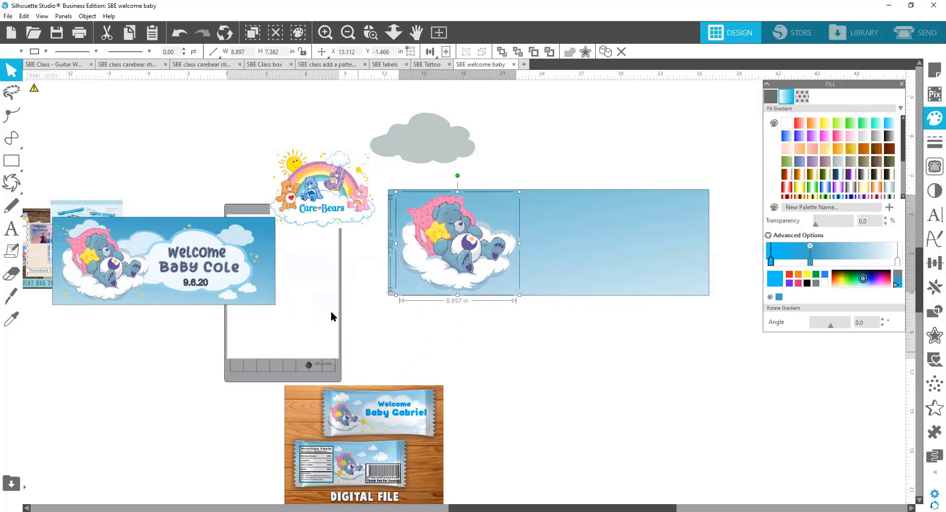
Bring the grey cloud to the front, place it on the banner beside the bear and enlarge it to about 14.07 by 6.79 in.
{"action": "left_click_drag", "start_coordinate": [428, 147], "coordinate": [561, 140]}
{"action": "right_click", "coordinate": [561, 140]}
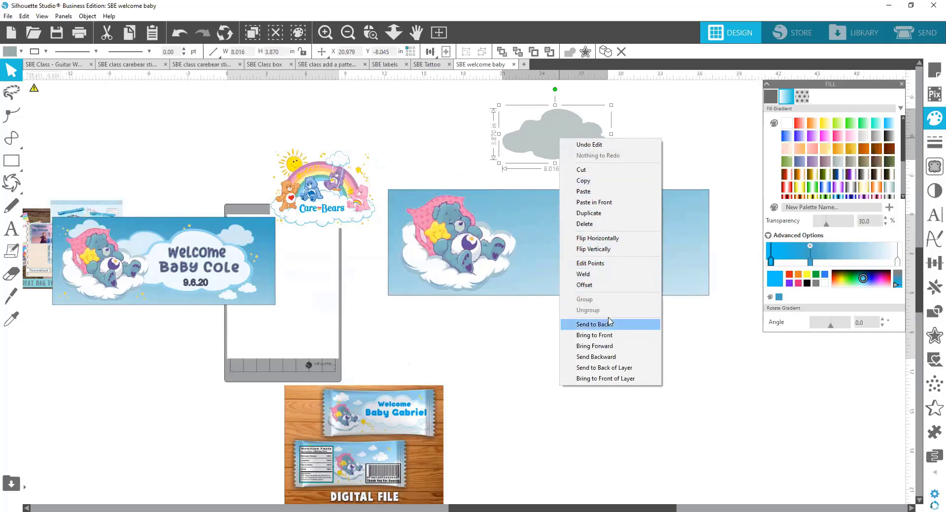
{"action": "left_click", "coordinate": [594, 335]}
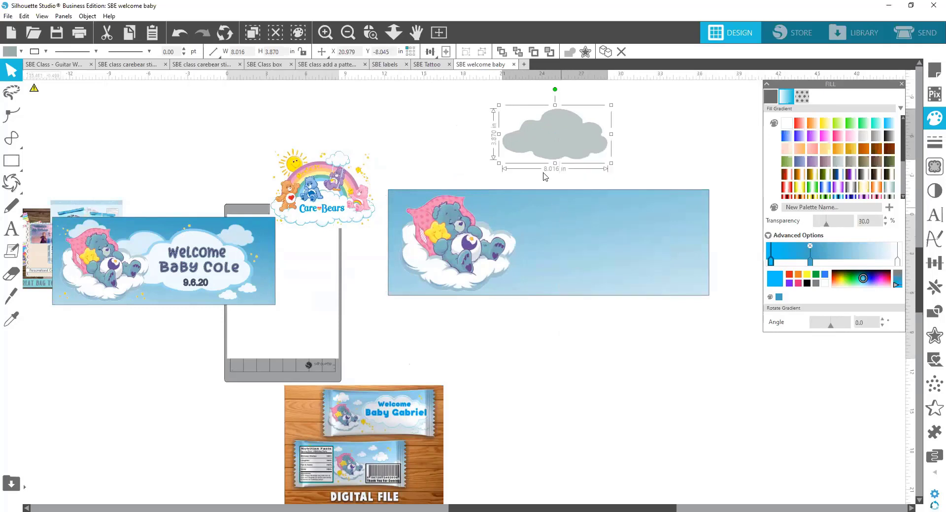
{"action": "mouse_move", "coordinate": [532, 145]}
{"action": "left_mouse_down"}
{"action": "mouse_move", "coordinate": [557, 213]}
{"action": "mouse_move", "coordinate": [537, 240]}
{"action": "mouse_move", "coordinate": [522, 240]}
{"action": "left_mouse_up"}
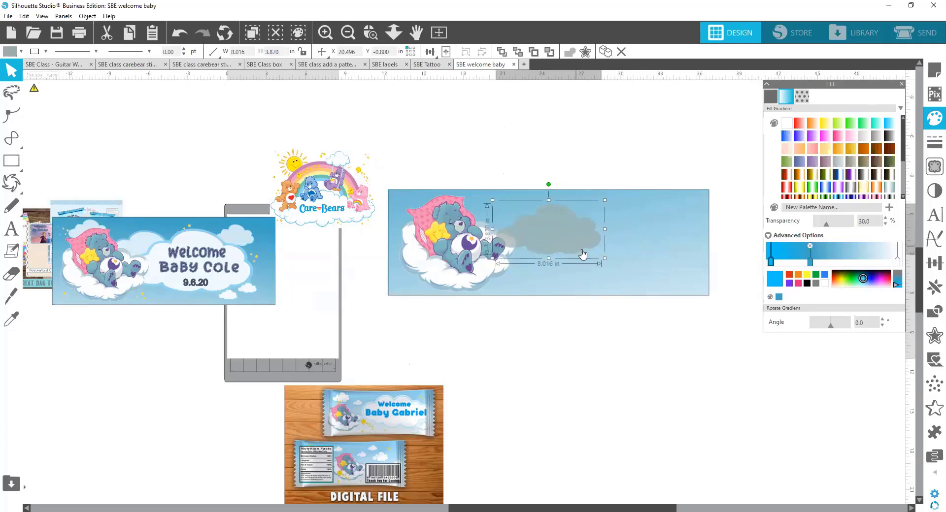
{"action": "left_click_drag", "start_coordinate": [603, 258], "coordinate": [629, 246]}
Bring the bear in front of the cloud and shift the cloud so its left end tucks behind the bear.
{"action": "right_click", "coordinate": [470, 271]}
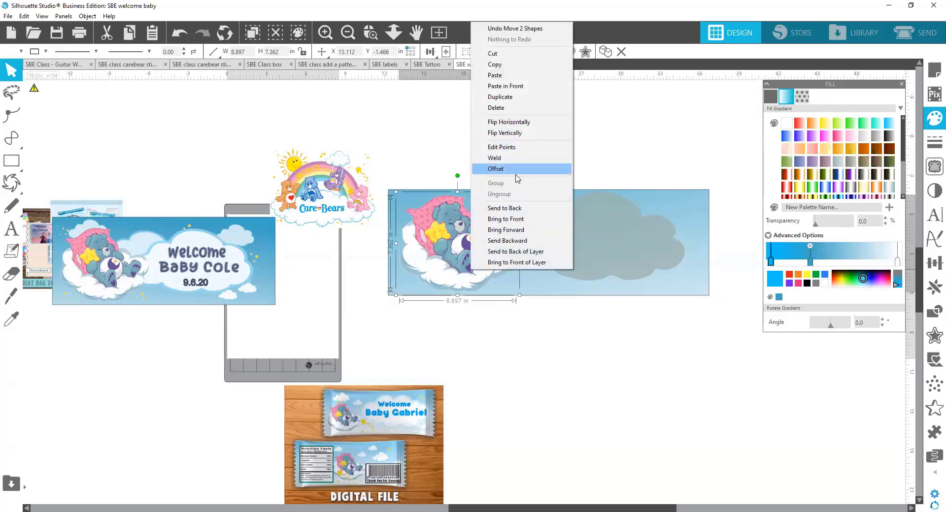
{"action": "left_click", "coordinate": [521, 220]}
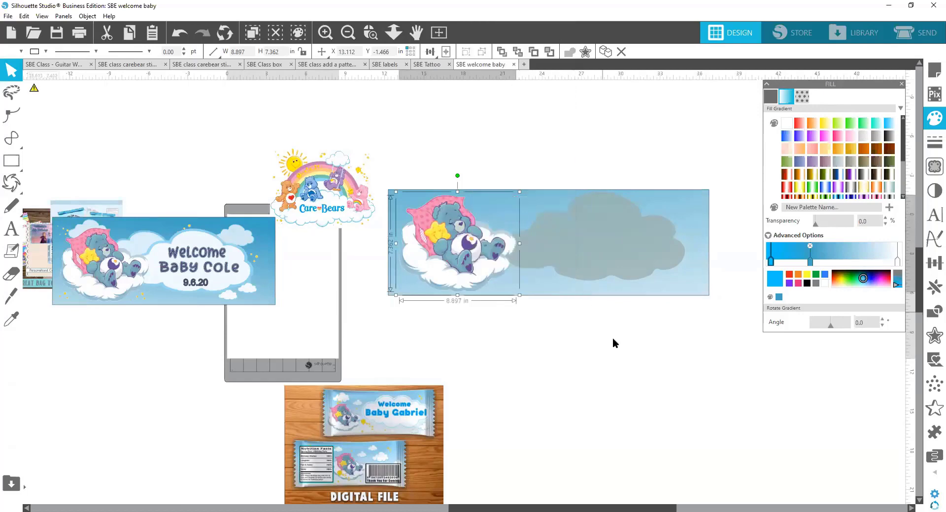
{"action": "left_click", "coordinate": [587, 262]}
{"action": "left_click_drag", "start_coordinate": [587, 255], "coordinate": [589, 259]}
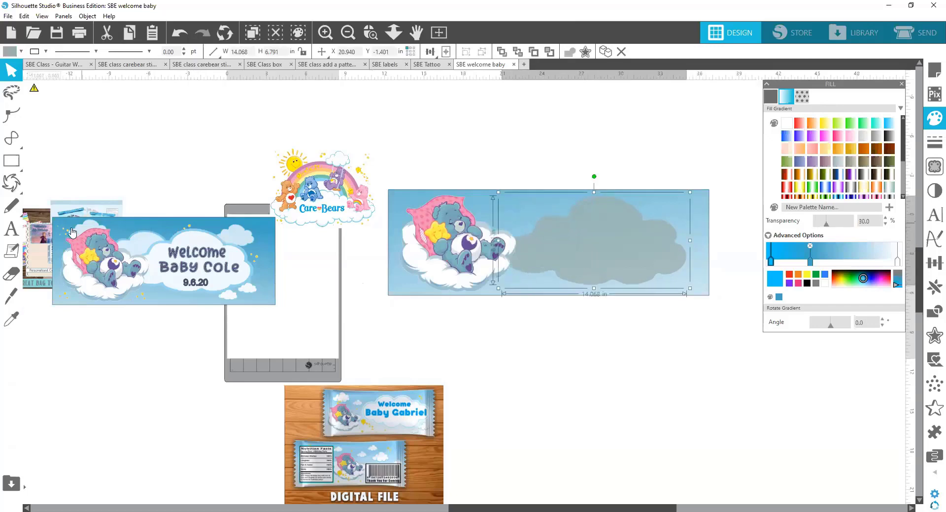
Enlarge the Care Bears rainbow picture to about 29.22 by 22.40 in and move it left of the new banner.
{"action": "left_click", "coordinate": [357, 204]}
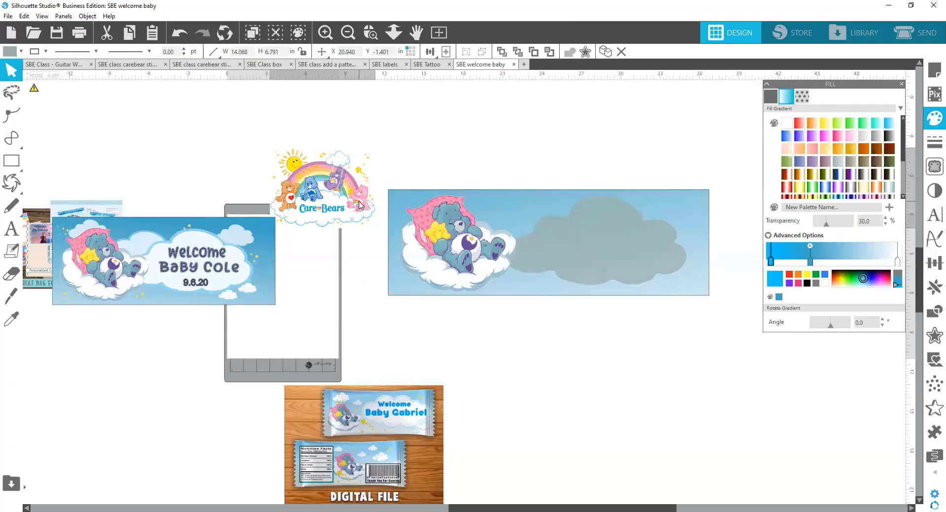
{"action": "left_click_drag", "start_coordinate": [378, 232], "coordinate": [685, 412]}
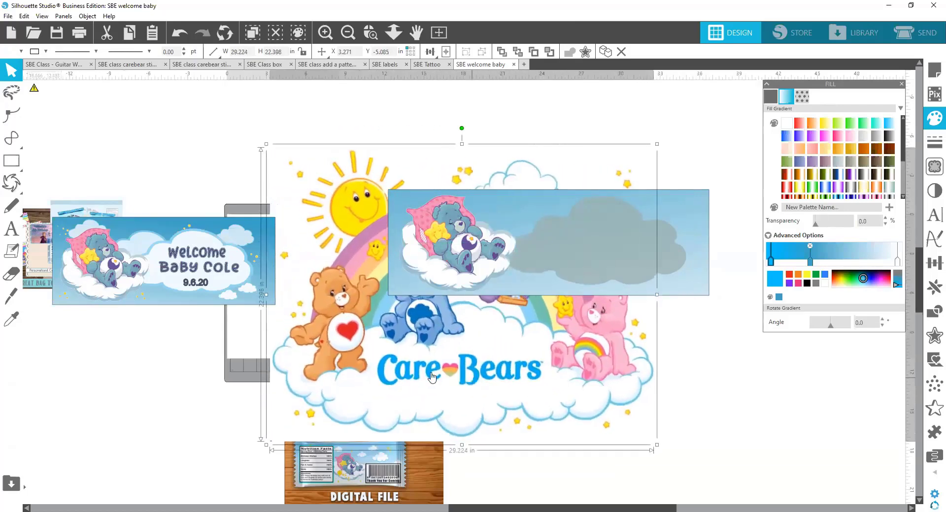
{"action": "left_click_drag", "start_coordinate": [471, 381], "coordinate": [196, 311]}
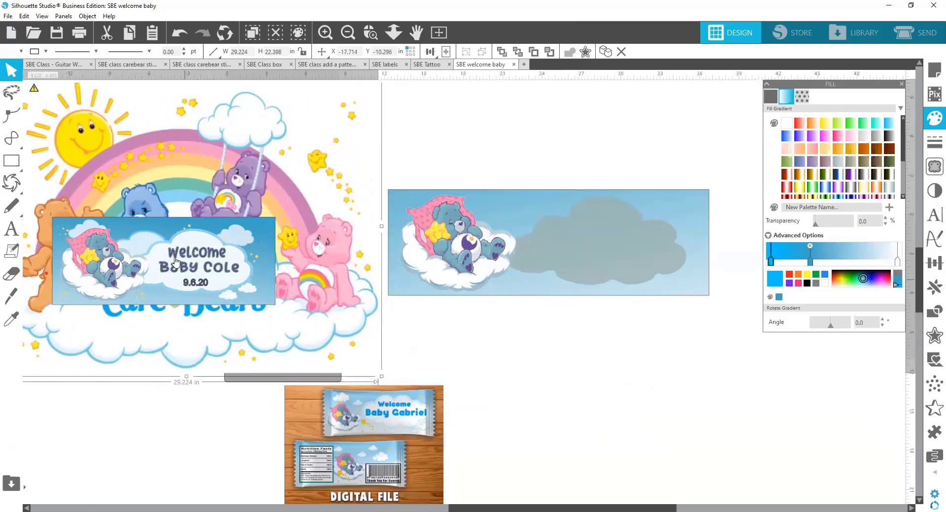
Try to trace and detach the star trail right of the rainbow at a threshold of 45%.
{"action": "left_click", "coordinate": [934, 166]}
{"action": "left_click", "coordinate": [788, 125]}
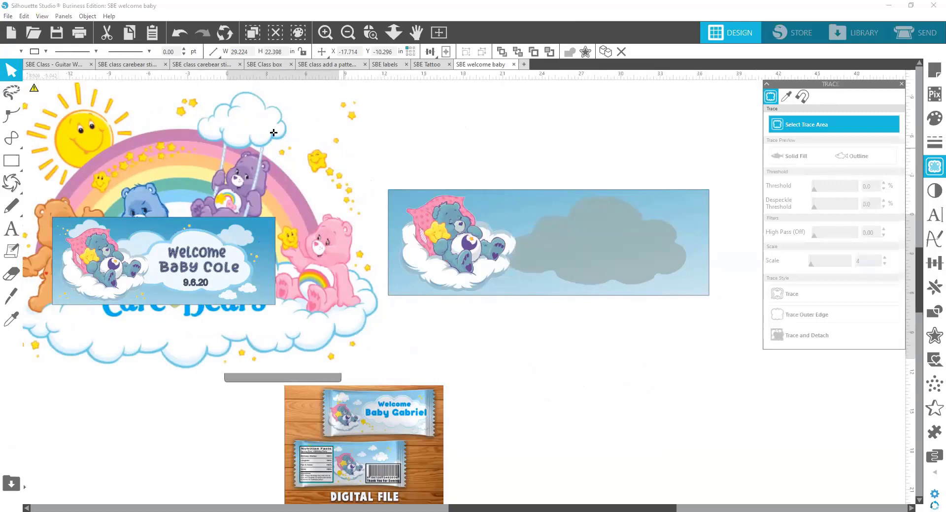
{"action": "mouse_move", "coordinate": [301, 145]}
{"action": "left_mouse_down"}
{"action": "mouse_move", "coordinate": [354, 197]}
{"action": "mouse_move", "coordinate": [379, 201]}
{"action": "left_mouse_up"}
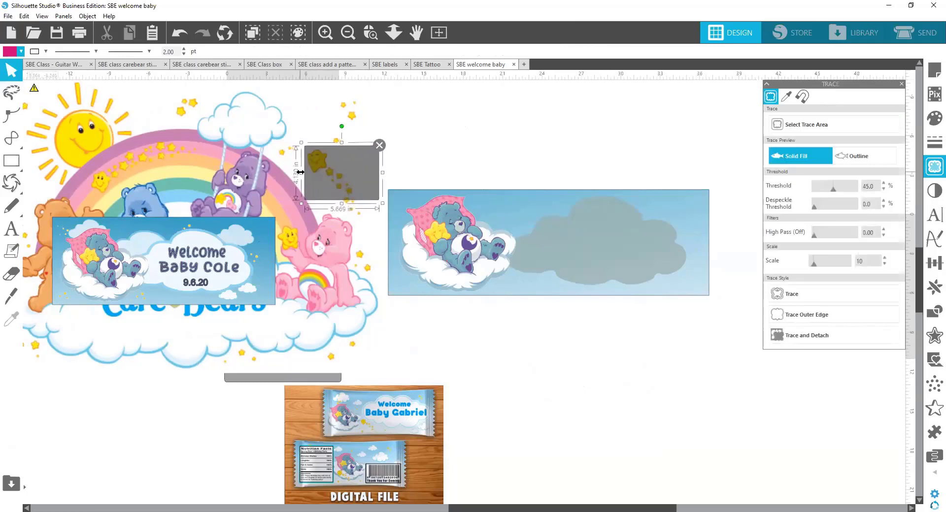
{"action": "left_click_drag", "start_coordinate": [299, 171], "coordinate": [302, 174]}
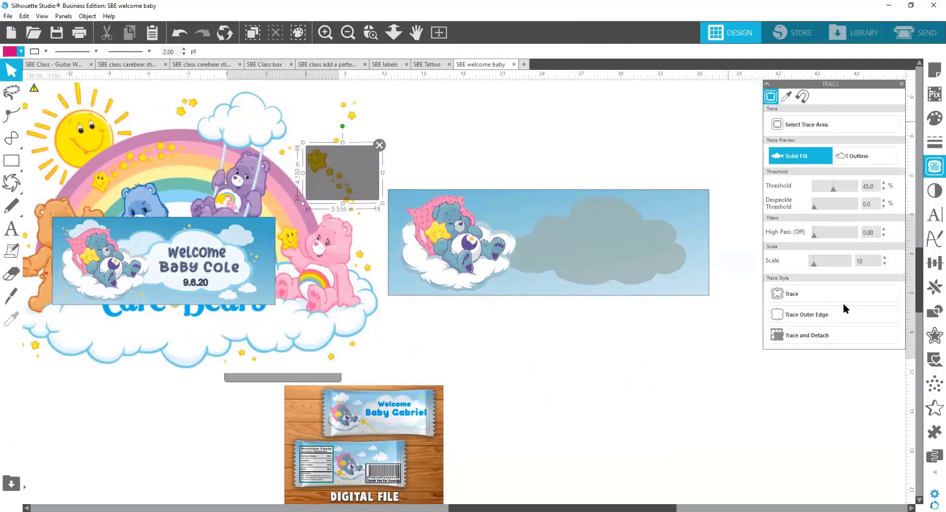
{"action": "left_click", "coordinate": [819, 338]}
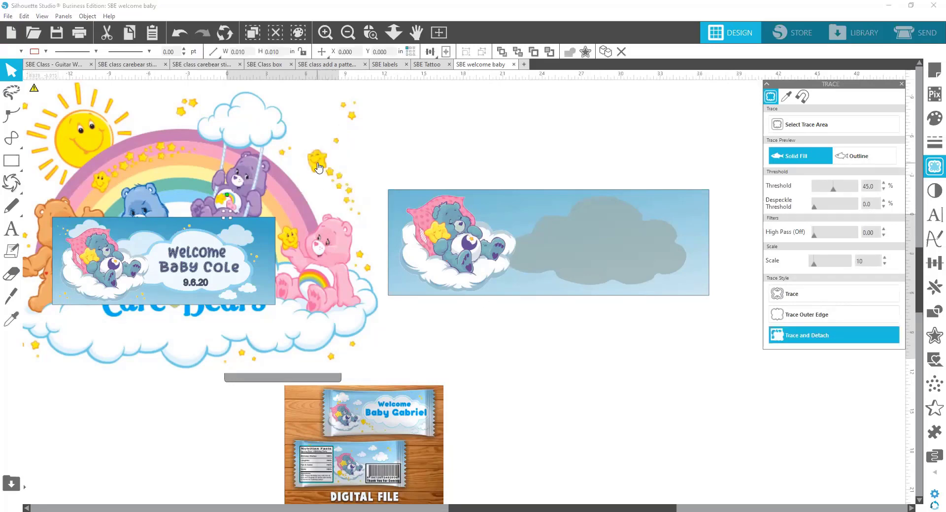
{"action": "mouse_move", "coordinate": [318, 167]}
{"action": "left_mouse_down"}
{"action": "mouse_move", "coordinate": [246, 183]}
{"action": "mouse_move", "coordinate": [310, 155]}
{"action": "left_mouse_up"}
{"action": "left_click", "coordinate": [745, 323]}
Trace and detach the star trail right of the rainbow from the Care Bears picture with a threshold of 96%.
{"action": "left_click", "coordinate": [801, 129]}
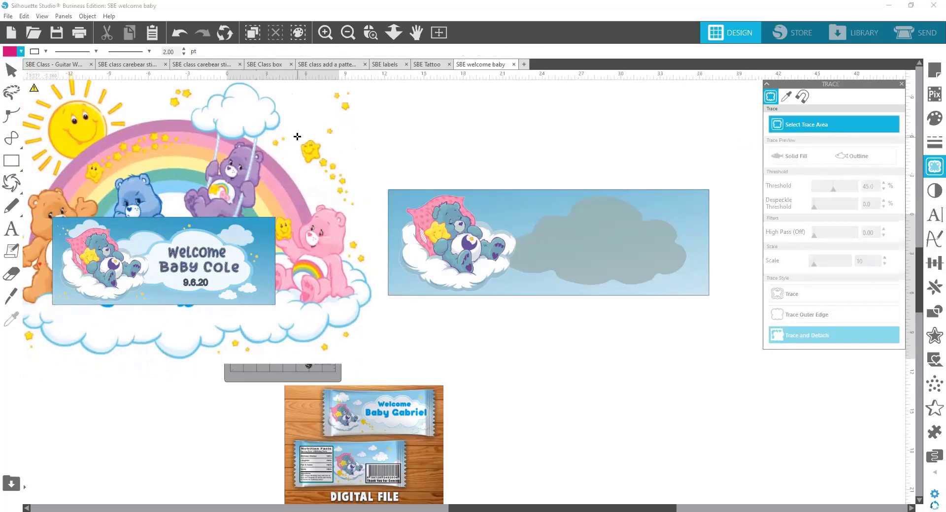
{"action": "mouse_move", "coordinate": [297, 136]}
{"action": "left_mouse_down"}
{"action": "mouse_move", "coordinate": [335, 160]}
{"action": "mouse_move", "coordinate": [358, 192]}
{"action": "left_mouse_up"}
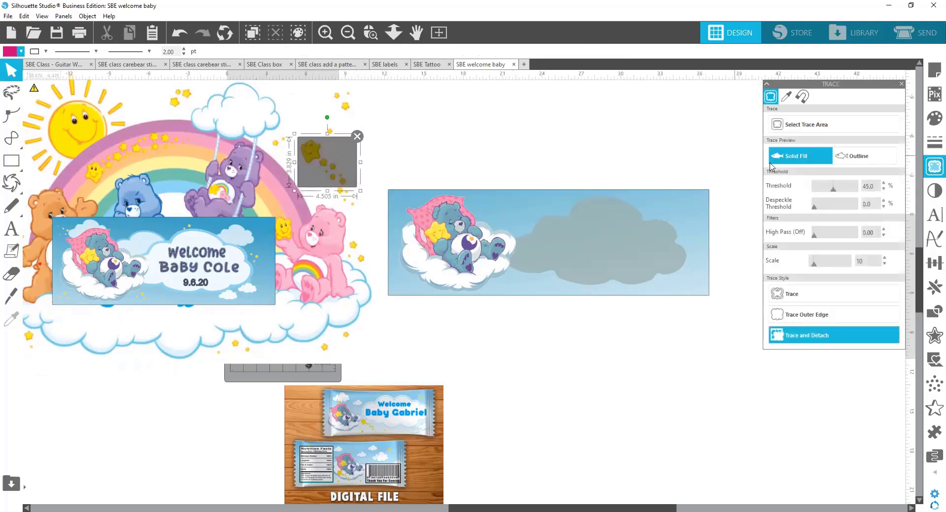
{"action": "left_click_drag", "start_coordinate": [841, 191], "coordinate": [861, 192]}
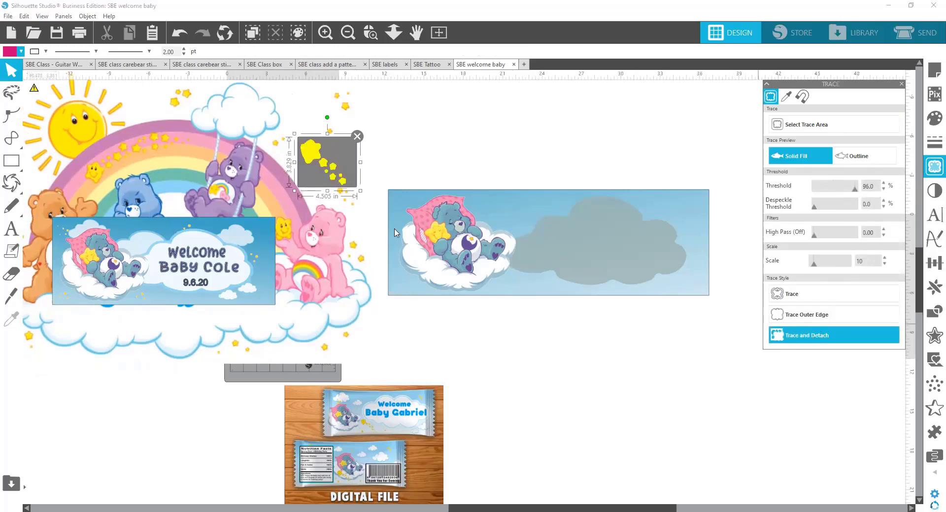
{"action": "left_click", "coordinate": [357, 136]}
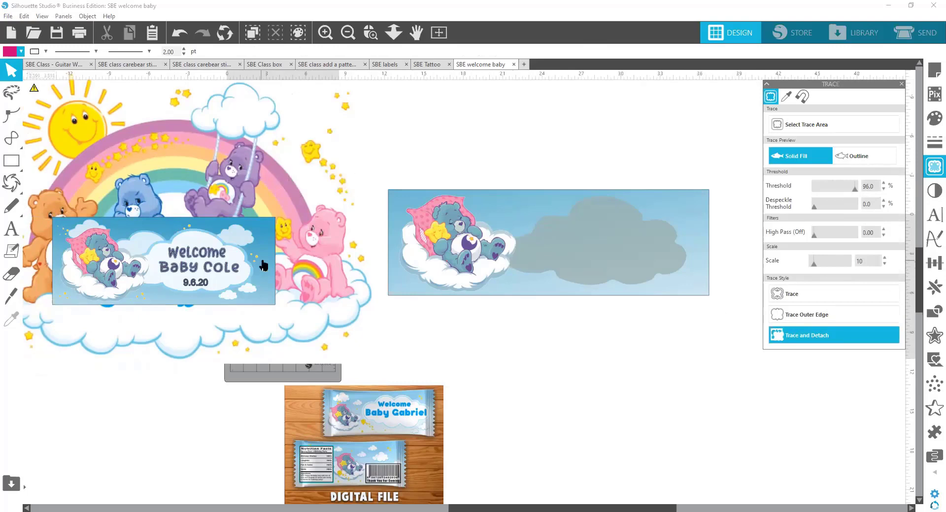
Move the finished banner aside, bring the detached smiling star to the front and place it on the new banner beside the bear's head.
{"action": "left_click_drag", "start_coordinate": [264, 266], "coordinate": [176, 271]}
{"action": "left_click_drag", "start_coordinate": [312, 152], "coordinate": [494, 150]}
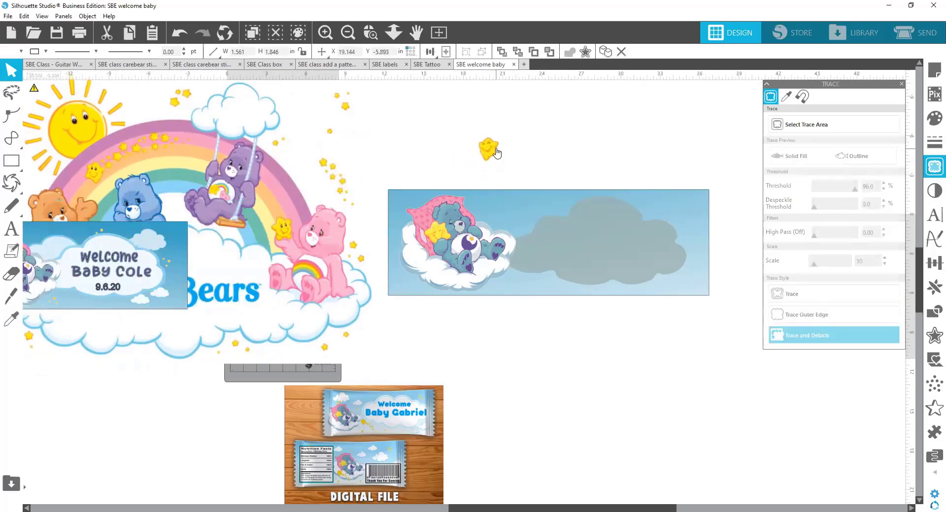
{"action": "right_click", "coordinate": [494, 151]}
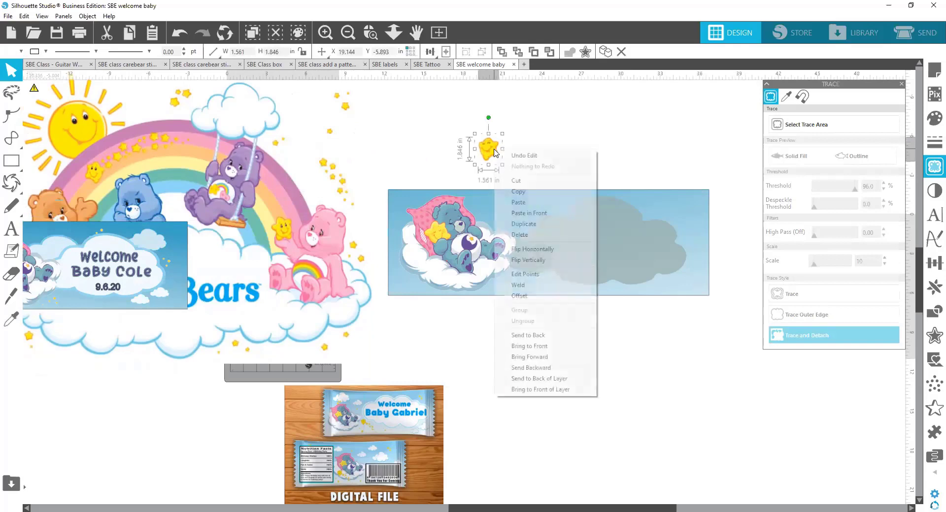
{"action": "left_click", "coordinate": [545, 346]}
{"action": "left_click_drag", "start_coordinate": [489, 149], "coordinate": [492, 214]}
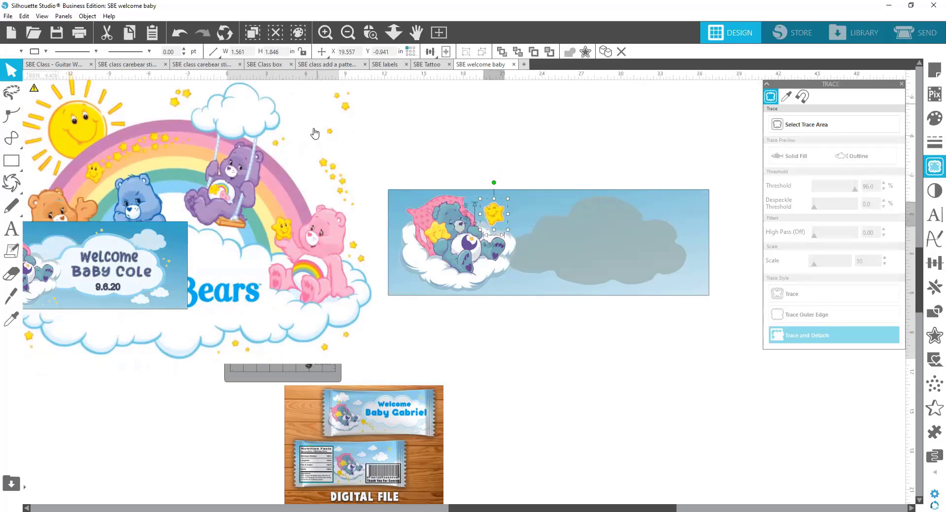
Move the Care Bears picture away from the detached small stars and bring those stars to the front.
{"action": "left_click", "coordinate": [331, 160]}
{"action": "mouse_move", "coordinate": [347, 180]}
{"action": "left_mouse_down"}
{"action": "mouse_move", "coordinate": [295, 147]}
{"action": "mouse_move", "coordinate": [345, 190]}
{"action": "left_mouse_up"}
{"action": "right_click", "coordinate": [342, 186]}
{"action": "left_click", "coordinate": [348, 137]}
{"action": "left_click_drag", "start_coordinate": [306, 150], "coordinate": [344, 189]}
{"action": "right_click", "coordinate": [342, 186]}
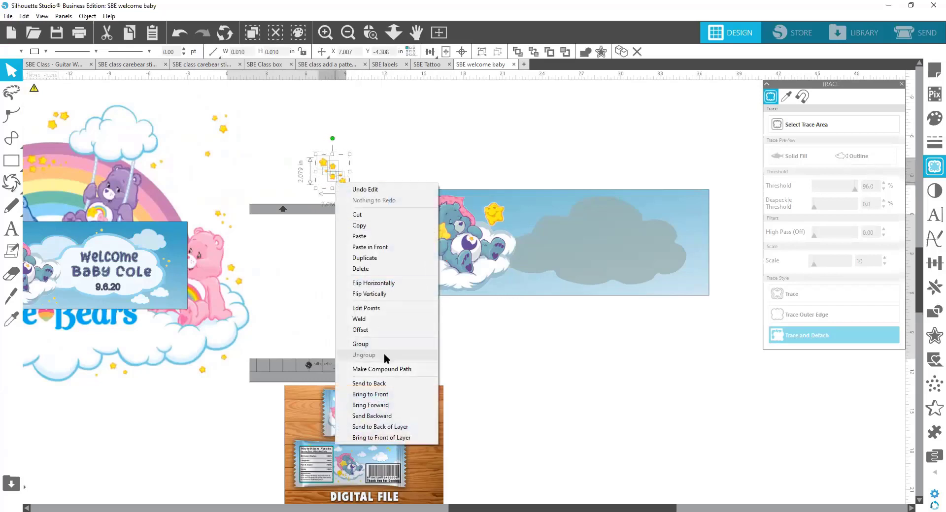
{"action": "left_click", "coordinate": [380, 395]}
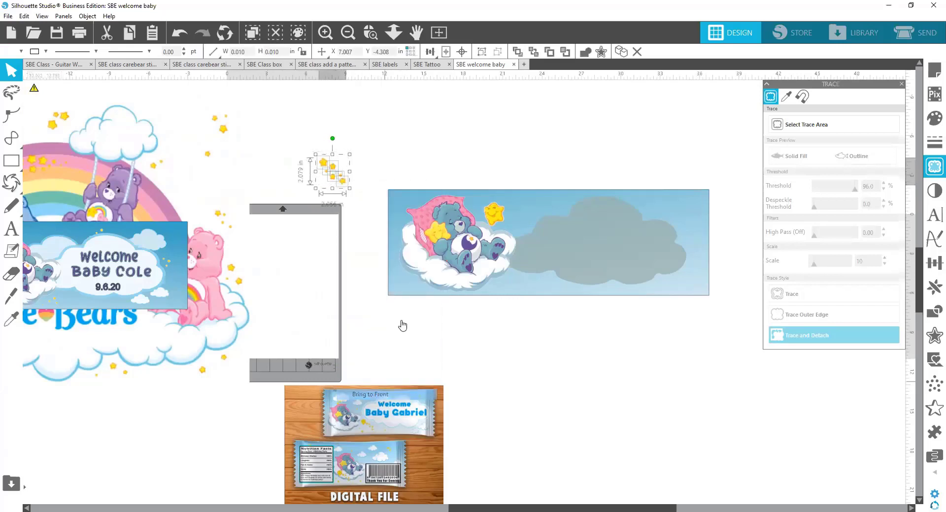
Place the small stars in the new banner's lower-left corner and copy them to both right corners, nudging the smiling star slightly up.
{"action": "left_click_drag", "start_coordinate": [357, 185], "coordinate": [423, 291]}
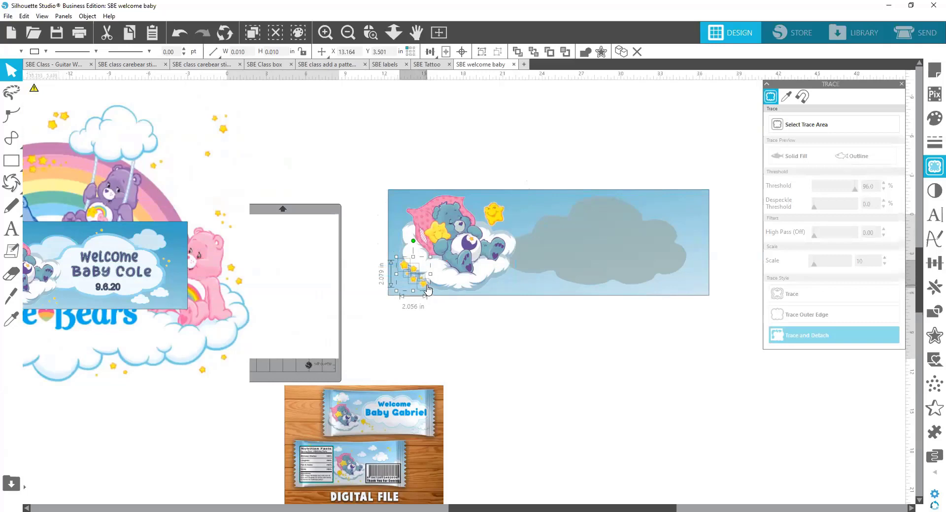
{"action": "left_click_drag", "start_coordinate": [428, 290], "coordinate": [701, 289]}
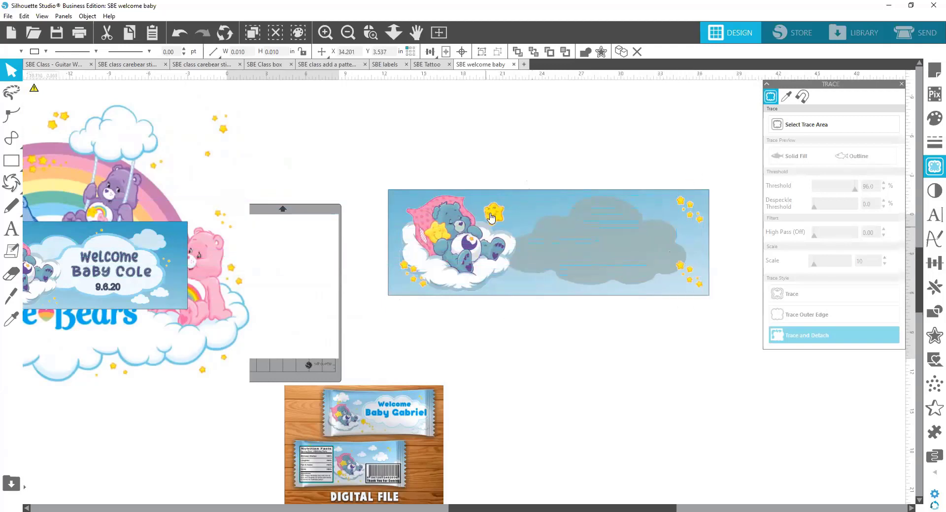
{"action": "left_click_drag", "start_coordinate": [493, 211], "coordinate": [493, 210]}
Move the finished banner up beside the new one and fill the large grey cloud with white at 0% transparency.
{"action": "left_click_drag", "start_coordinate": [122, 259], "coordinate": [266, 154]}
{"action": "left_click", "coordinate": [572, 232]}
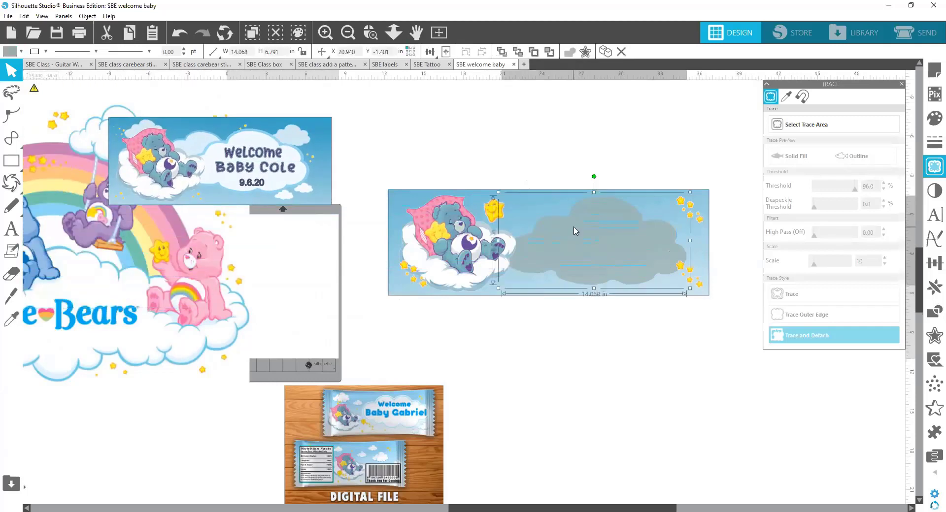
{"action": "left_click", "coordinate": [12, 52]}
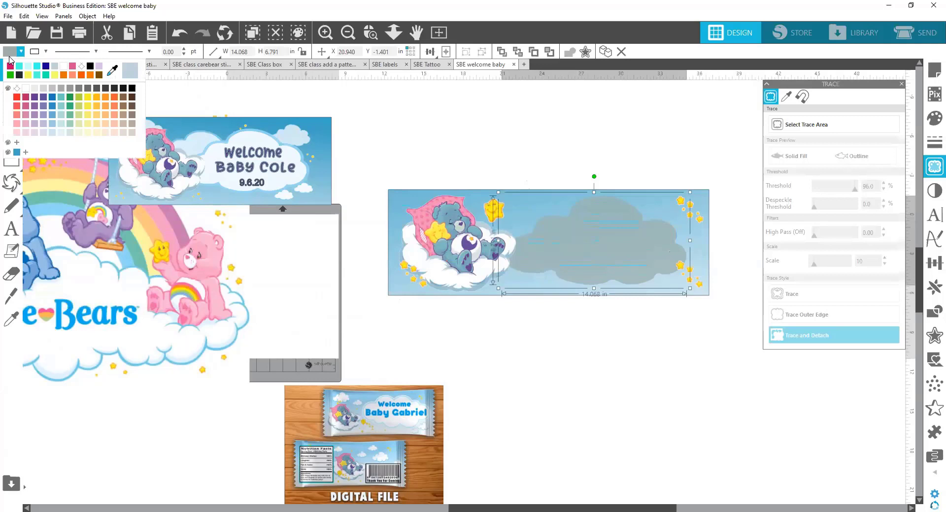
{"action": "left_click", "coordinate": [24, 89]}
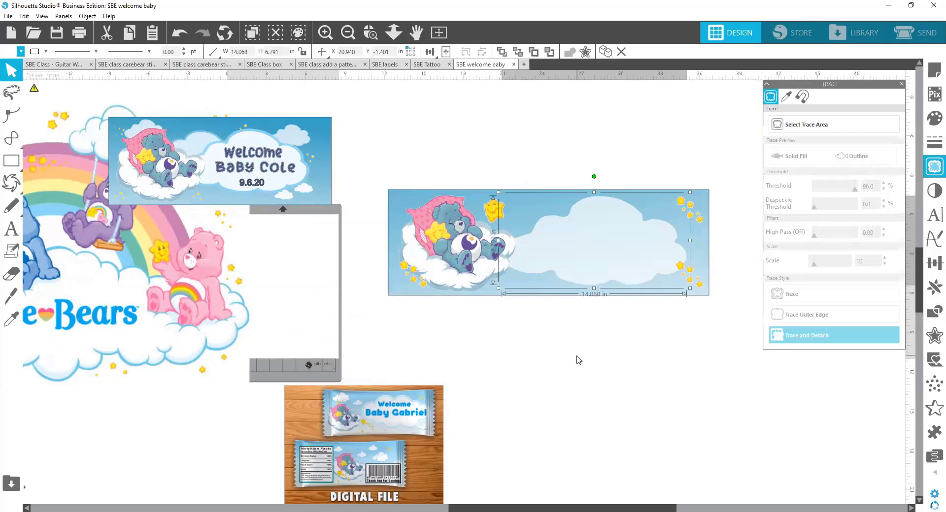
{"action": "left_click", "coordinate": [931, 123]}
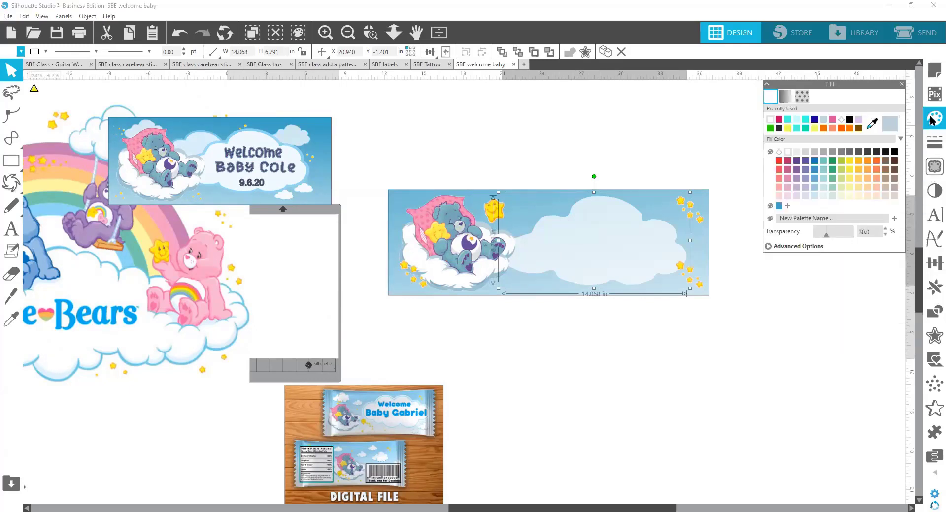
{"action": "mouse_move", "coordinate": [827, 240]}
{"action": "left_mouse_down"}
{"action": "mouse_move", "coordinate": [808, 241]}
{"action": "mouse_move", "coordinate": [861, 233]}
{"action": "mouse_move", "coordinate": [831, 235]}
{"action": "left_mouse_up"}
{"action": "left_click", "coordinate": [814, 237]}
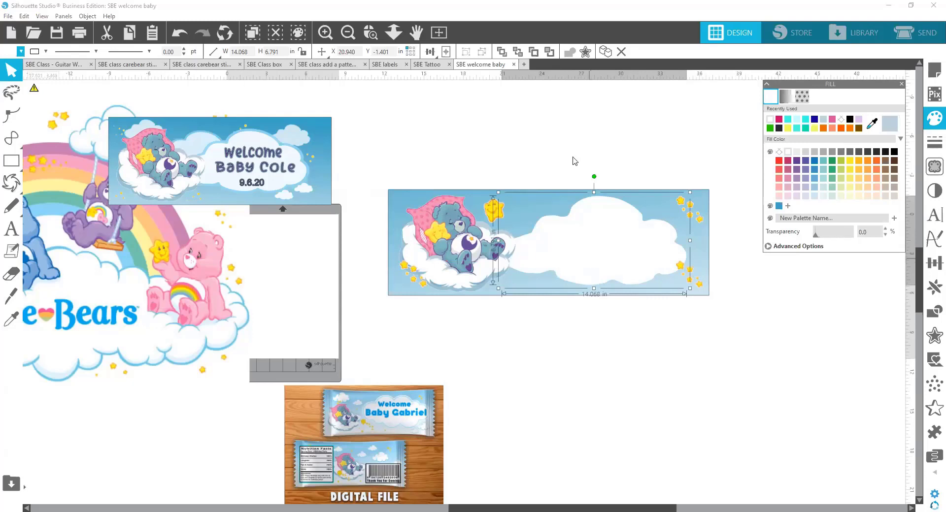
Duplicate the white cloud, shrink the copy to about 5.83 by 2.81 in beside the bear, and bring the smiling star in front of it.
{"action": "left_click_drag", "start_coordinate": [634, 277], "coordinate": [616, 174]}
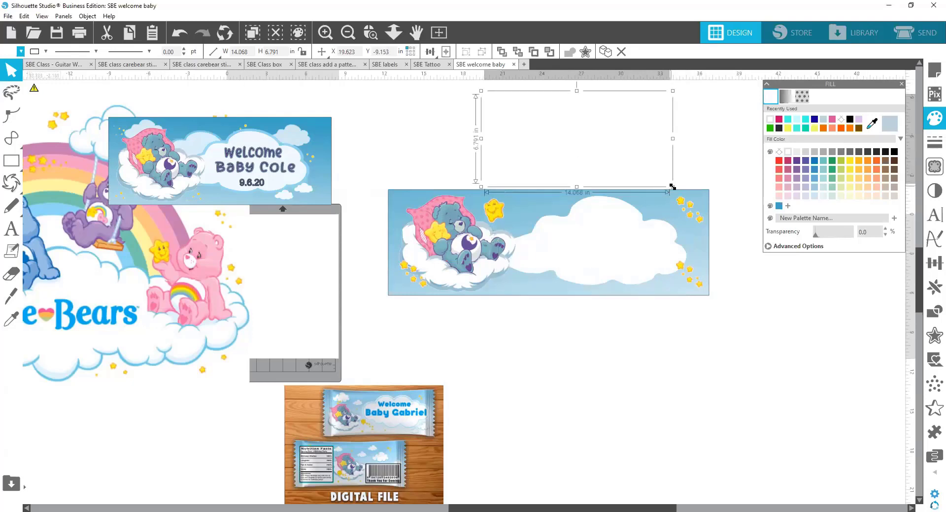
{"action": "left_click_drag", "start_coordinate": [672, 187], "coordinate": [522, 224]}
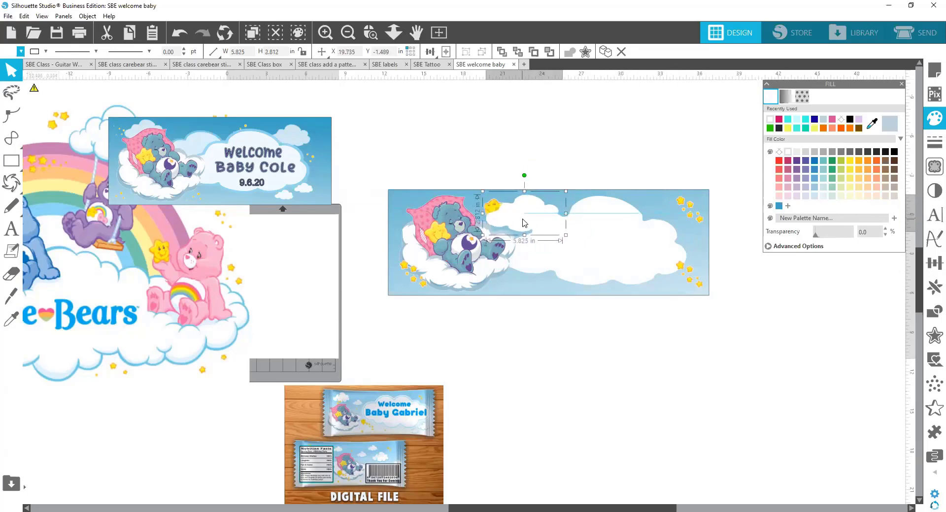
{"action": "left_click", "coordinate": [492, 206]}
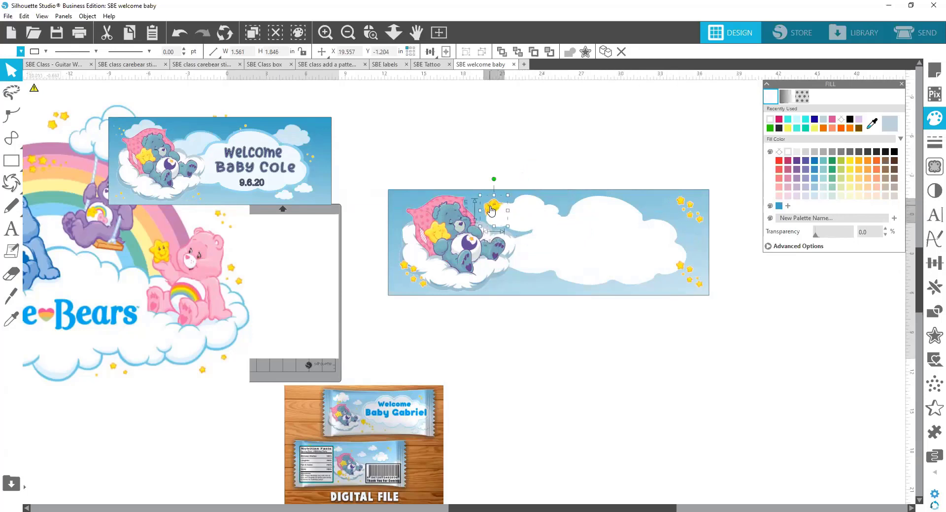
{"action": "right_click", "coordinate": [490, 206]}
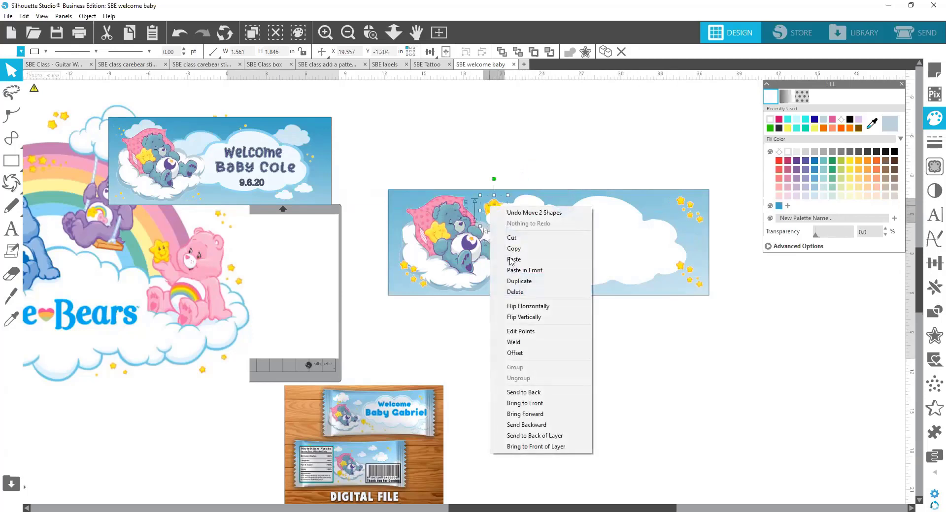
{"action": "left_click", "coordinate": [533, 405]}
Set the small cloud's fill transparency to about 42%.
{"action": "left_click", "coordinate": [531, 215]}
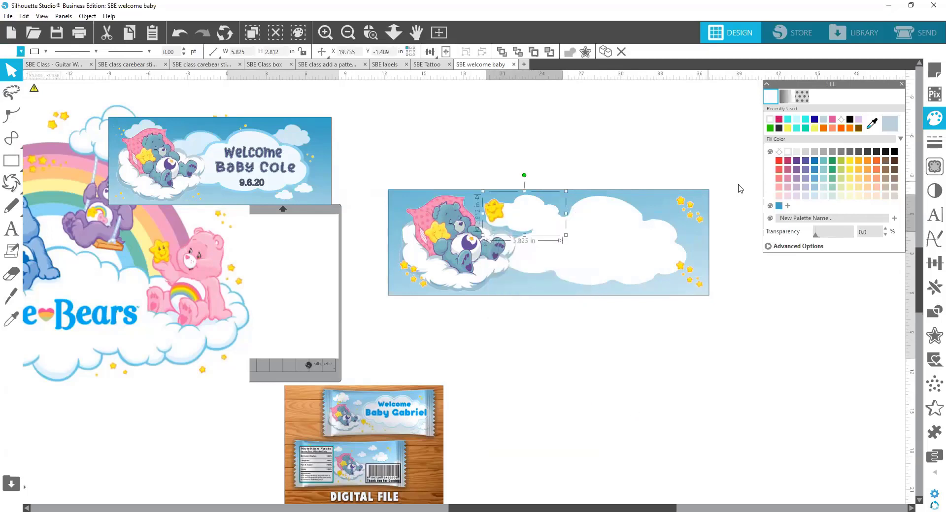
{"action": "left_click_drag", "start_coordinate": [820, 235], "coordinate": [833, 236]}
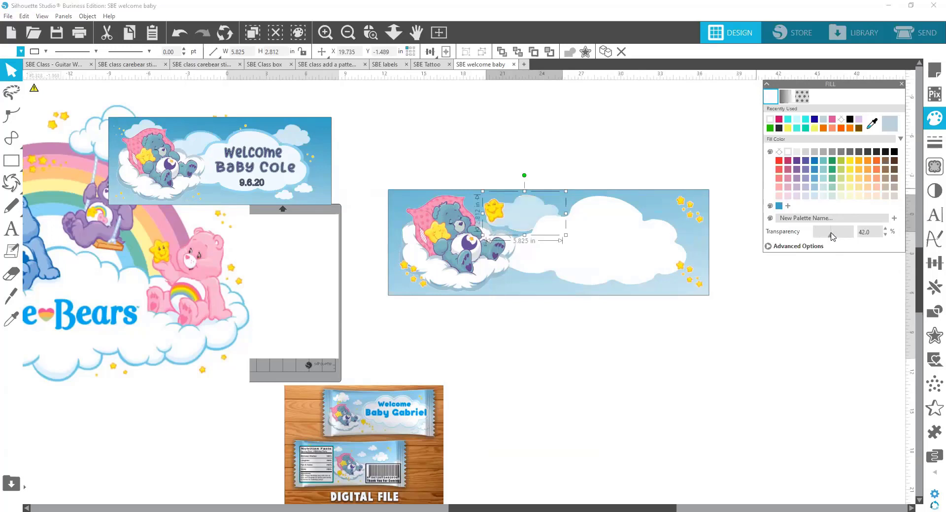
{"action": "mouse_move", "coordinate": [831, 236]}
{"action": "left_mouse_down"}
{"action": "mouse_move", "coordinate": [785, 249]}
{"action": "mouse_move", "coordinate": [832, 233]}
{"action": "left_mouse_up"}
{"action": "left_click", "coordinate": [535, 407]}
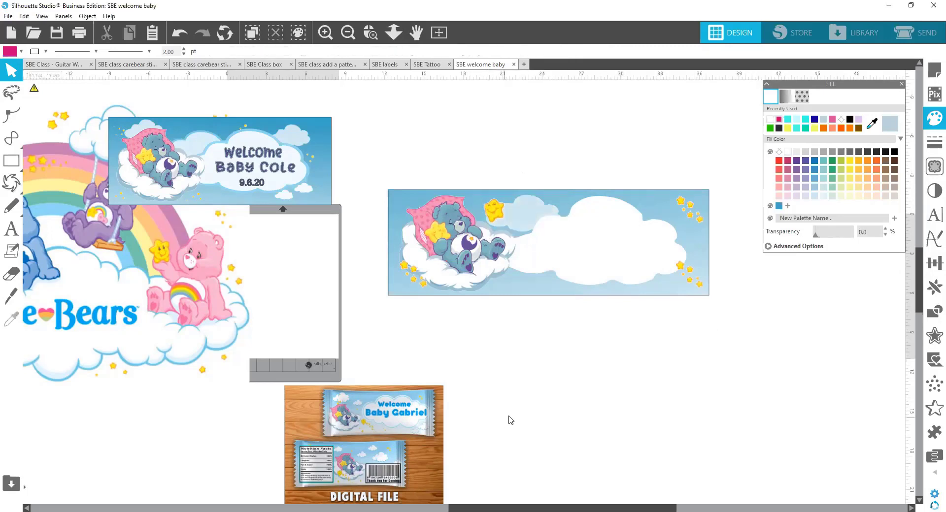
Apply the second shadow type to the bear cutout.
{"action": "left_click", "coordinate": [474, 261]}
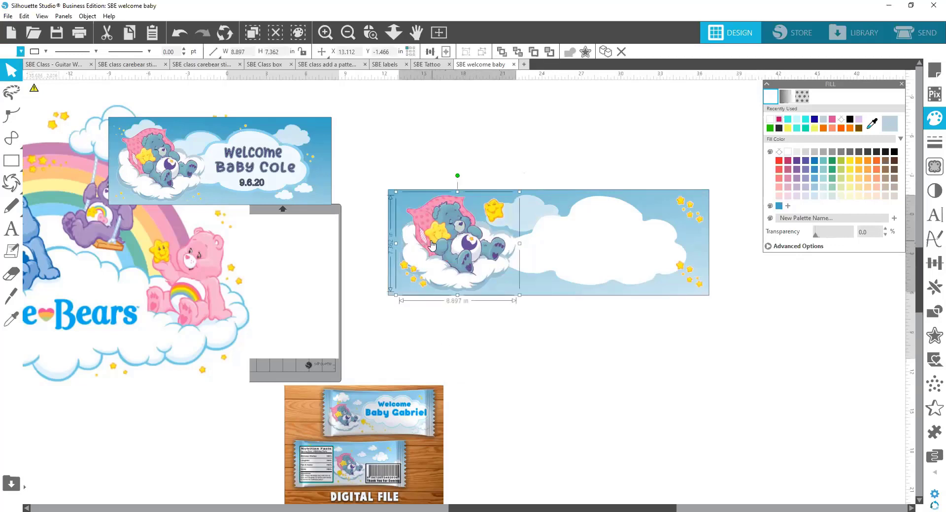
{"action": "left_click", "coordinate": [931, 196]}
{"action": "left_click", "coordinate": [881, 97]}
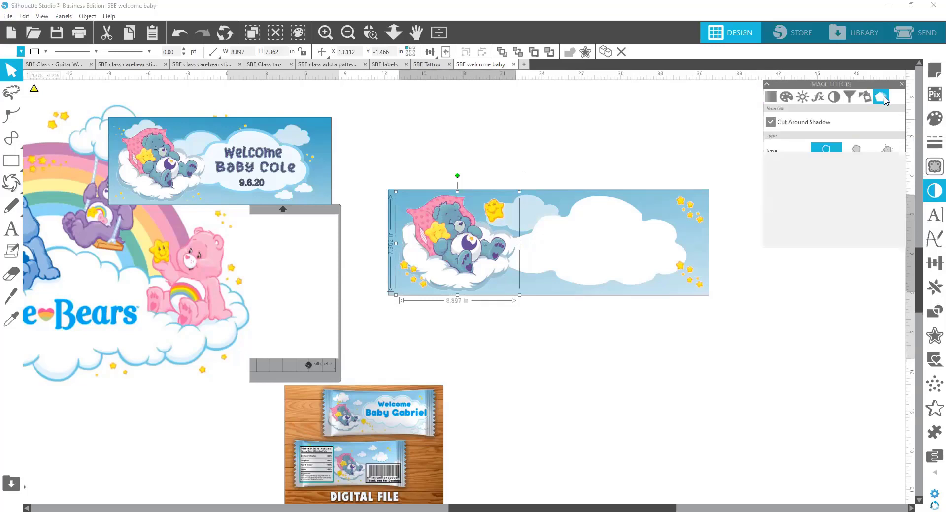
{"action": "left_click", "coordinate": [856, 157]}
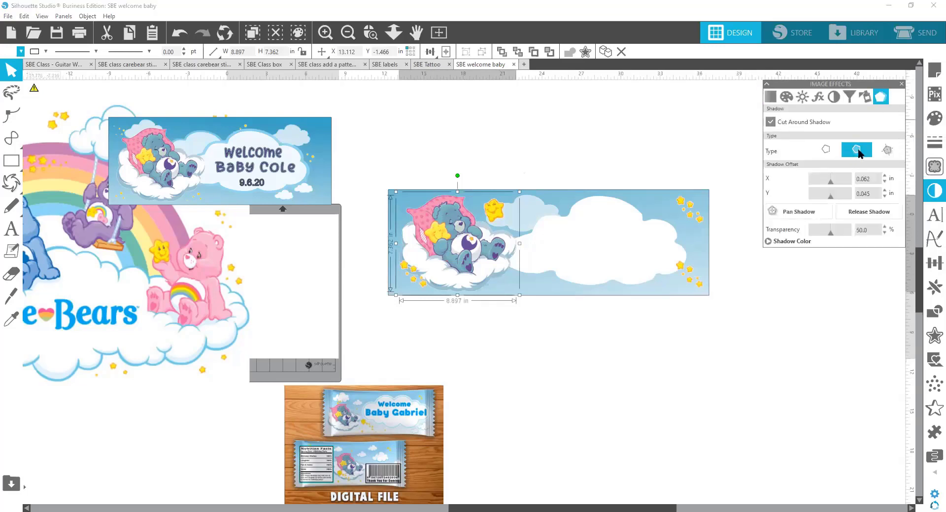
Set the bear's shadow transparency to 0% and its color to near-black #090B0B.
{"action": "left_click_drag", "start_coordinate": [830, 236], "coordinate": [785, 243]}
{"action": "left_click", "coordinate": [793, 241]}
{"action": "left_click", "coordinate": [842, 257]}
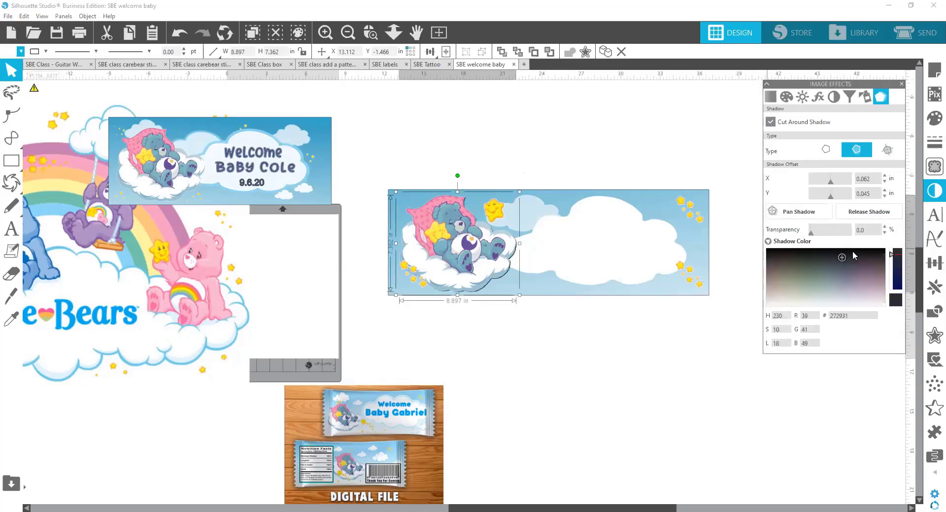
{"action": "left_click", "coordinate": [852, 252]}
{"action": "left_click", "coordinate": [827, 250]}
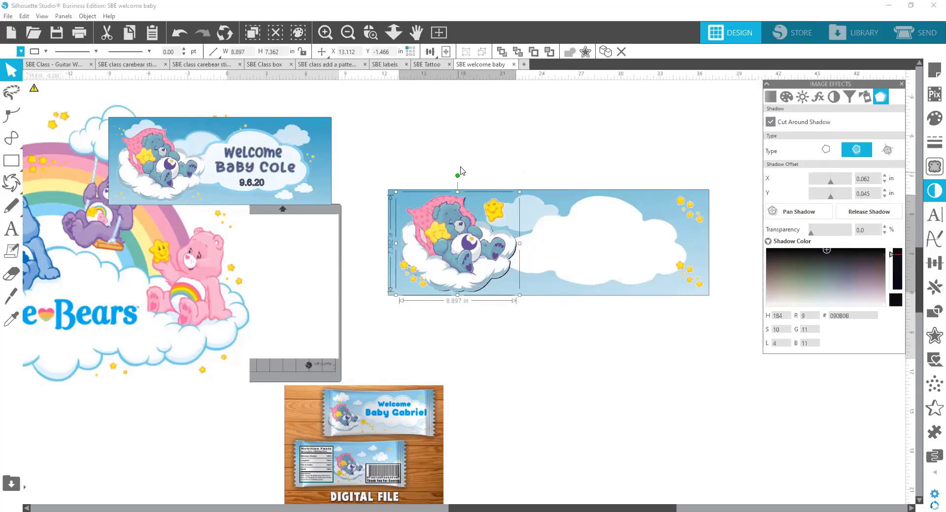
Set the bear cutout's shadow color to black #000000 and its transparency to 67%.
{"action": "left_click", "coordinate": [370, 36]}
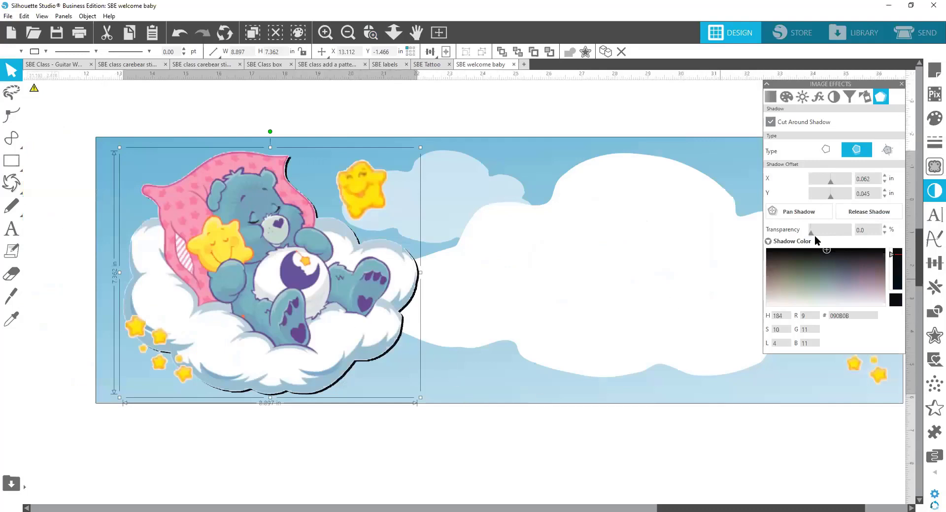
{"action": "left_click_drag", "start_coordinate": [811, 232], "coordinate": [831, 230]}
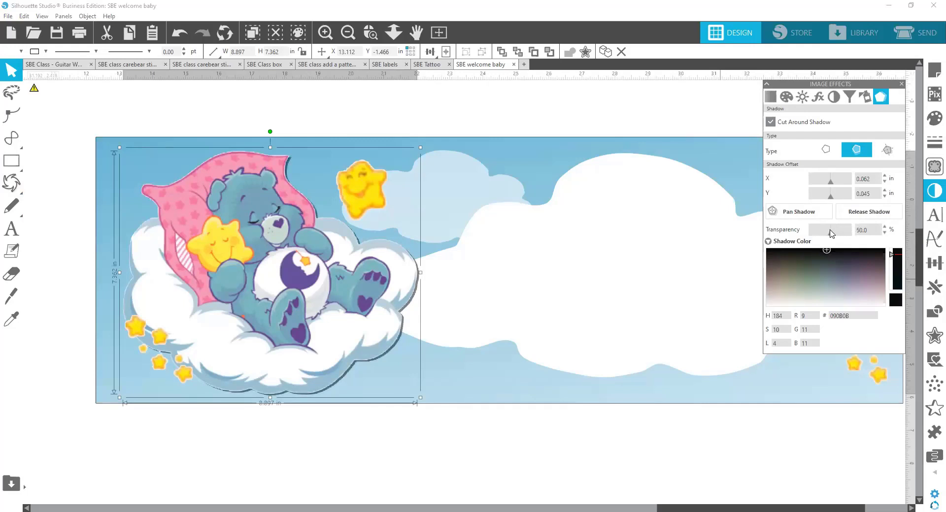
{"action": "left_click_drag", "start_coordinate": [829, 290], "coordinate": [814, 291]}
{"action": "left_click", "coordinate": [782, 282]}
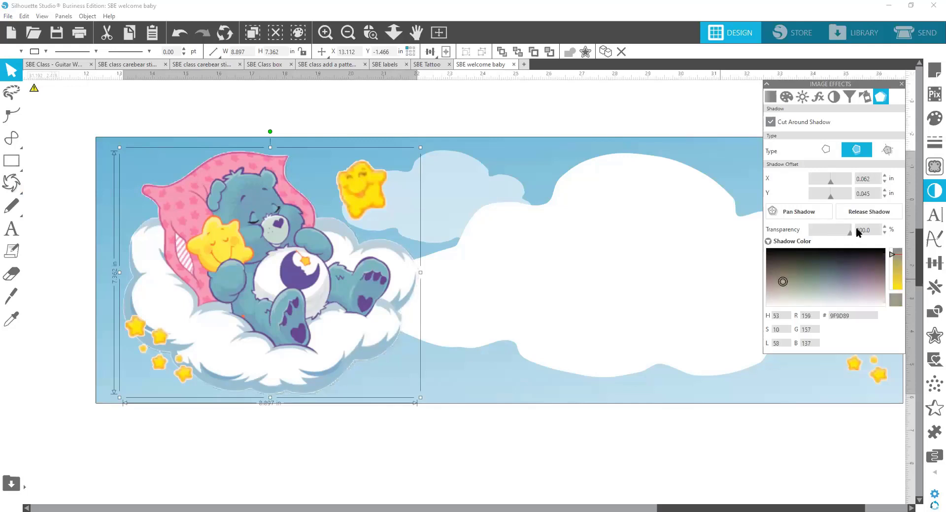
{"action": "left_click", "coordinate": [828, 234]}
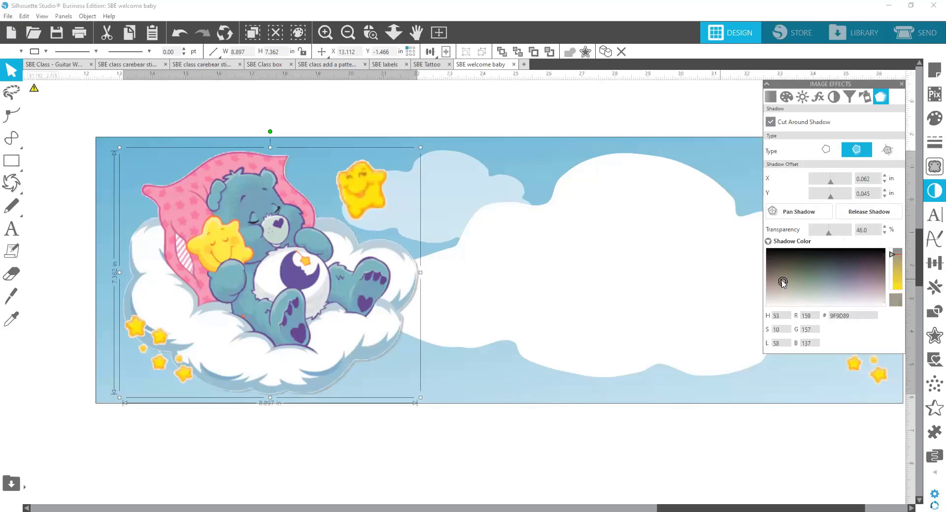
{"action": "mouse_move", "coordinate": [782, 283]}
{"action": "left_mouse_down"}
{"action": "mouse_move", "coordinate": [795, 261]}
{"action": "mouse_move", "coordinate": [825, 249]}
{"action": "mouse_move", "coordinate": [814, 236]}
{"action": "mouse_move", "coordinate": [857, 231]}
{"action": "mouse_move", "coordinate": [841, 235]}
{"action": "left_mouse_up"}
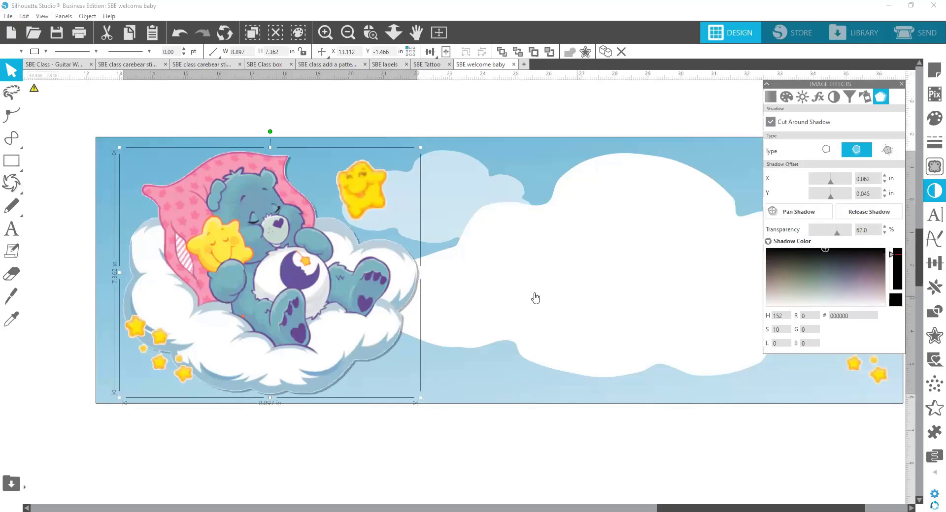
{"action": "left_click", "coordinate": [469, 442]}
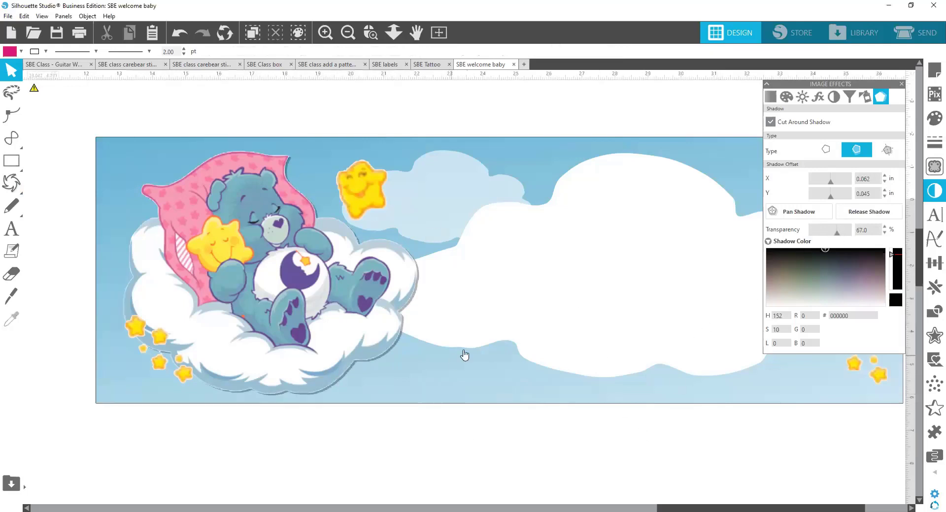
Create an internal offset of the large white cloud at a distance of 0.065 in.
{"action": "left_click", "coordinate": [343, 36]}
{"action": "left_click", "coordinate": [343, 37]}
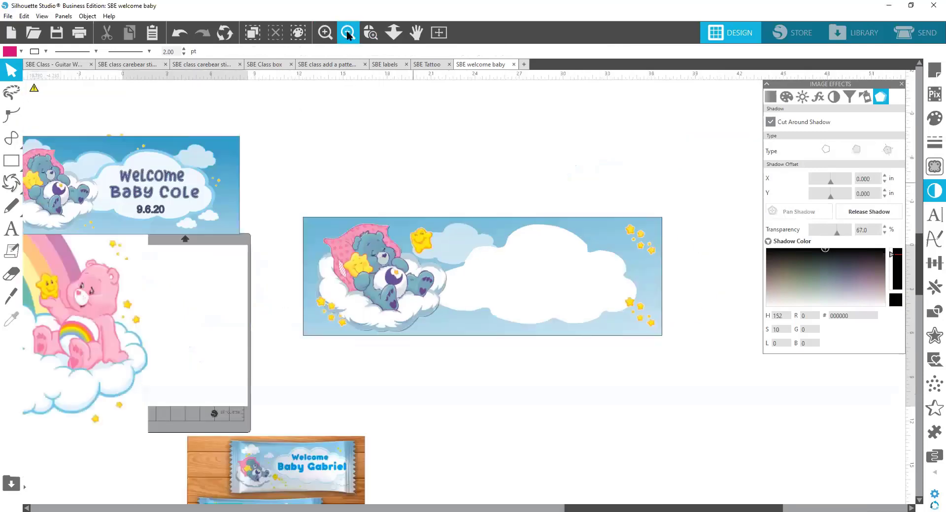
{"action": "left_click", "coordinate": [568, 314]}
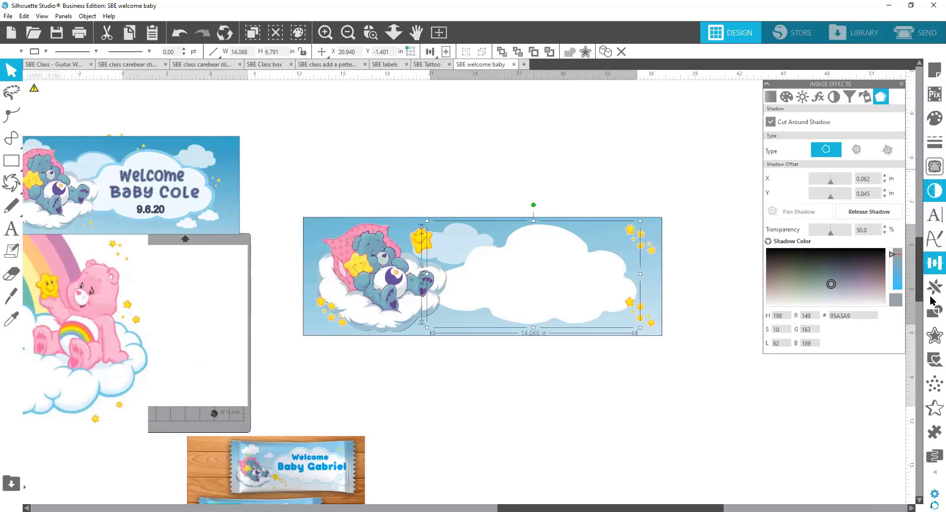
{"action": "left_click", "coordinate": [932, 338]}
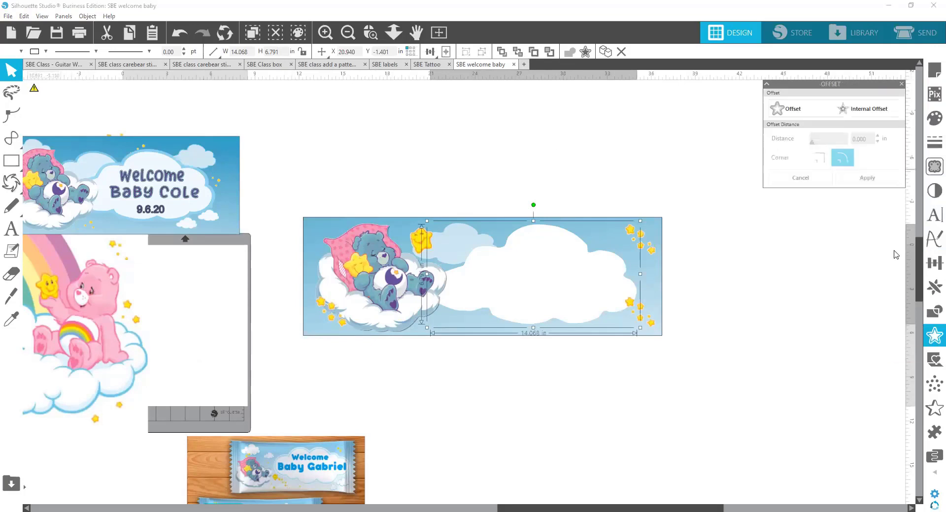
{"action": "left_click", "coordinate": [865, 113]}
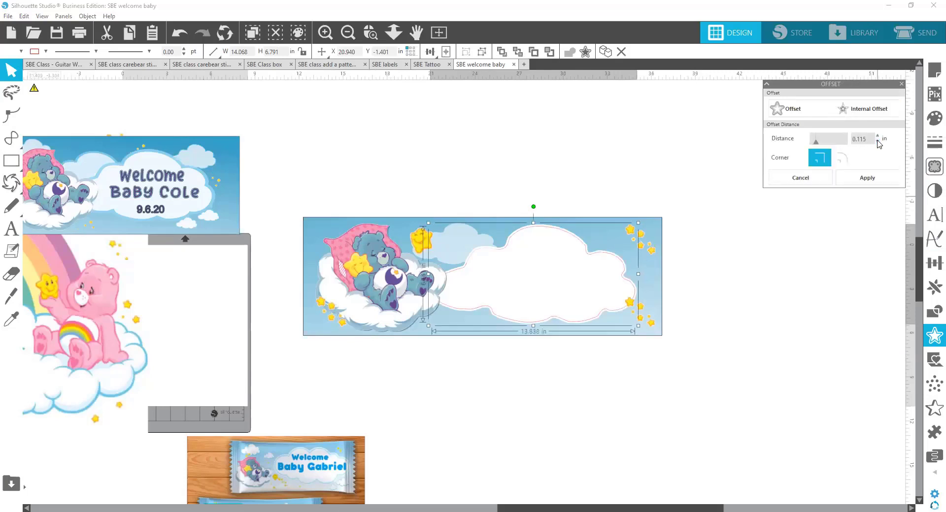
{"action": "left_click", "coordinate": [877, 143]}
{"action": "left_click", "coordinate": [877, 143]}
{"action": "left_click", "coordinate": [877, 143]}
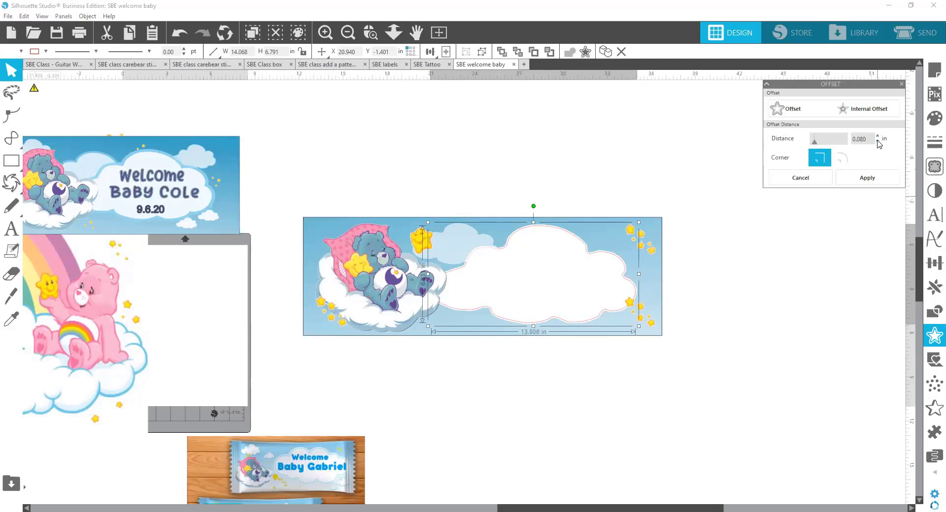
{"action": "left_click", "coordinate": [878, 143]}
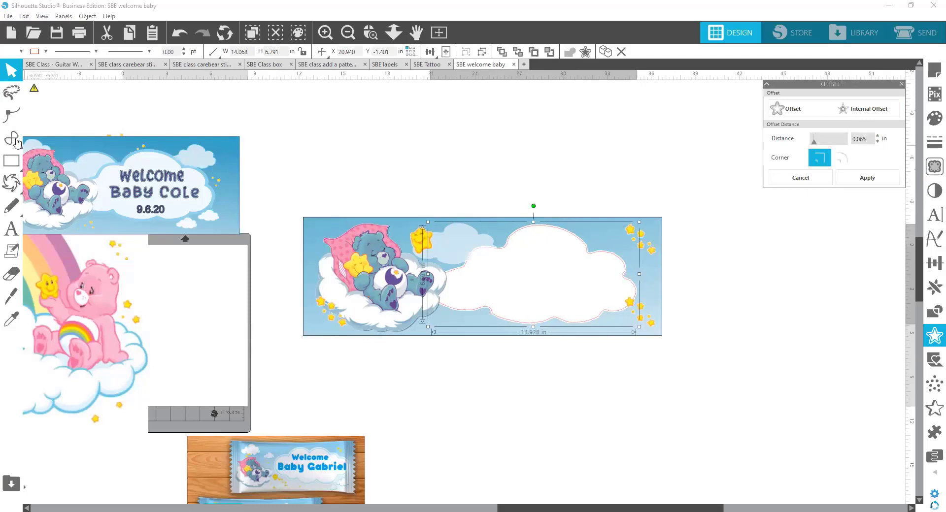
Try filling the original large cloud with light cyan, and undo the fill.
{"action": "left_click", "coordinate": [566, 237]}
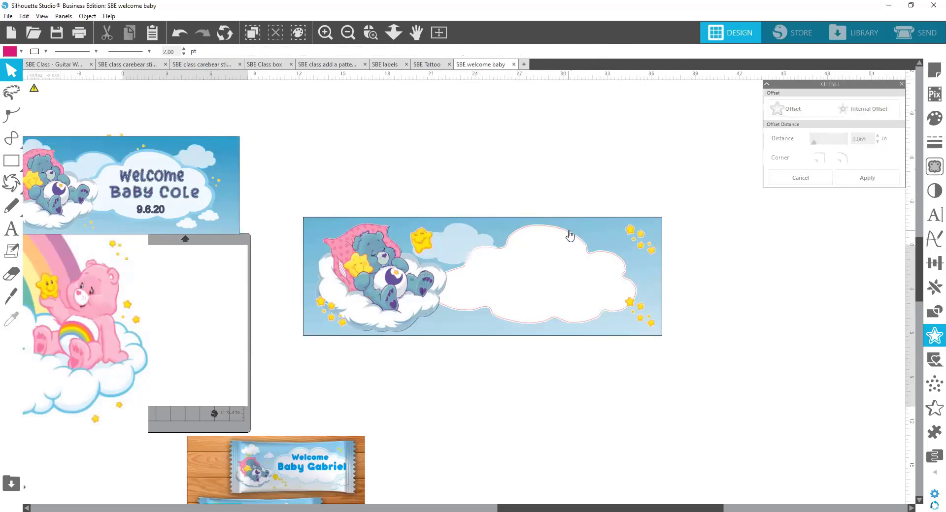
{"action": "left_click", "coordinate": [21, 51]}
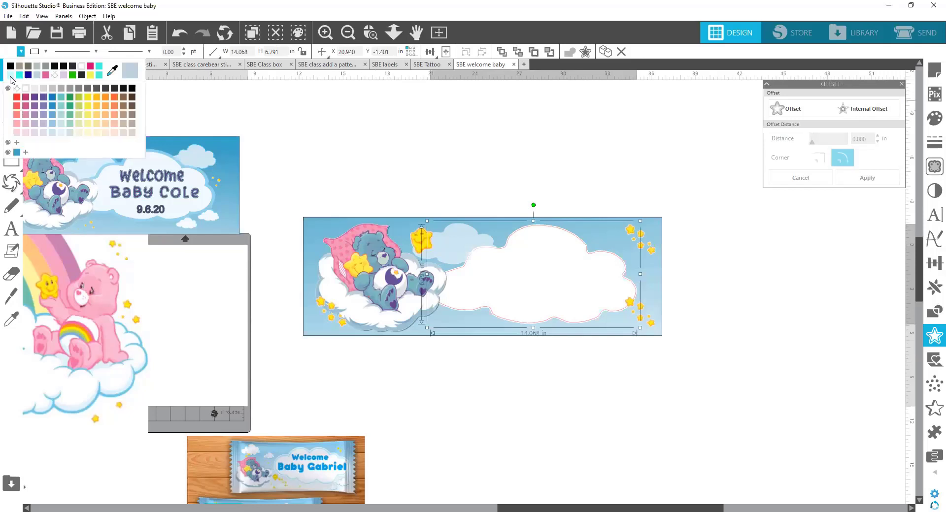
{"action": "left_click", "coordinate": [11, 76]}
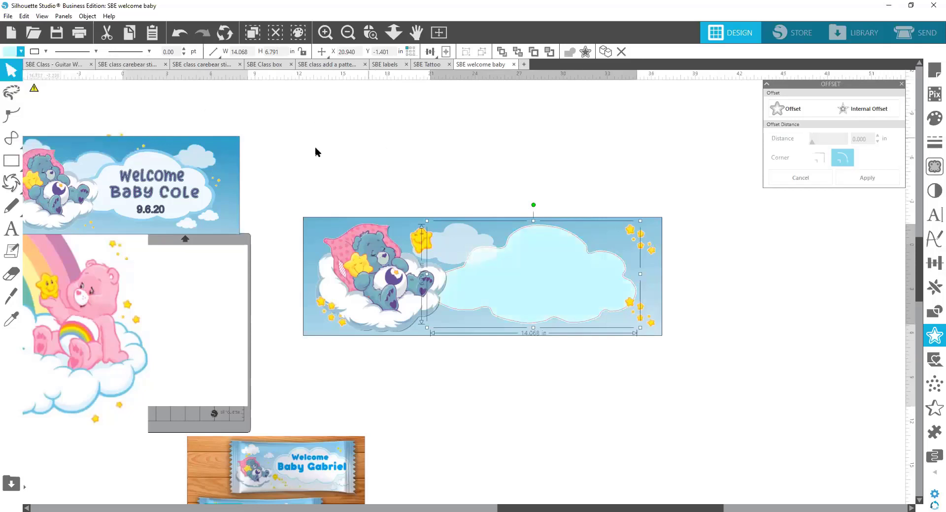
{"action": "left_click", "coordinate": [177, 35]}
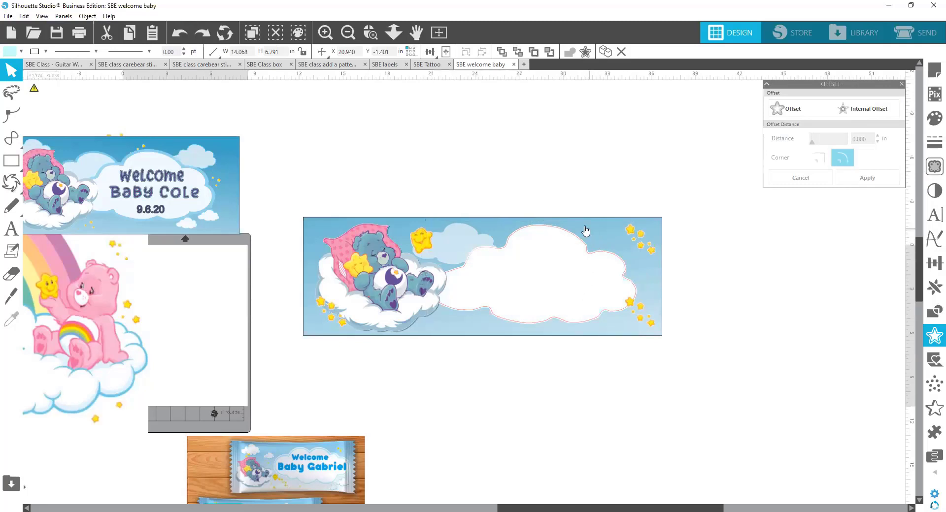
Move the blue gradient background away from behind the clouds, bear and stars.
{"action": "left_click", "coordinate": [565, 232]}
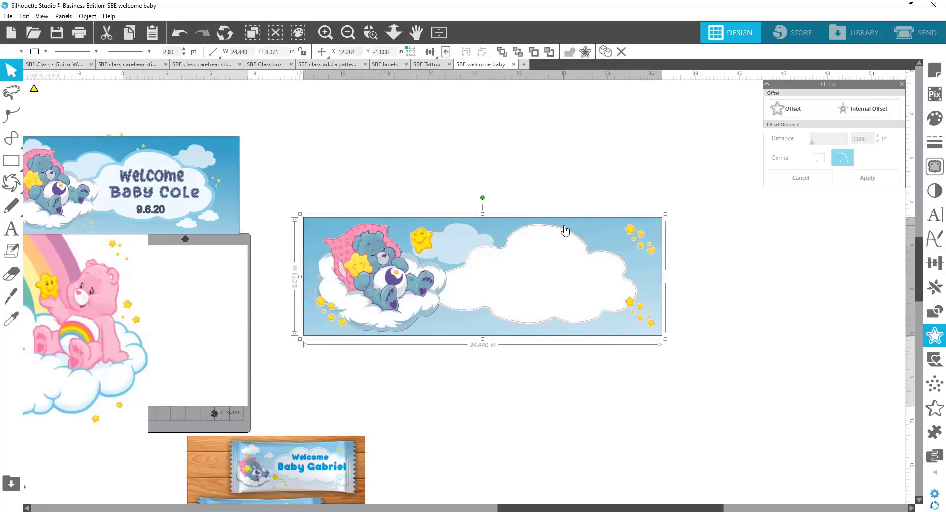
{"action": "left_click", "coordinate": [563, 229]}
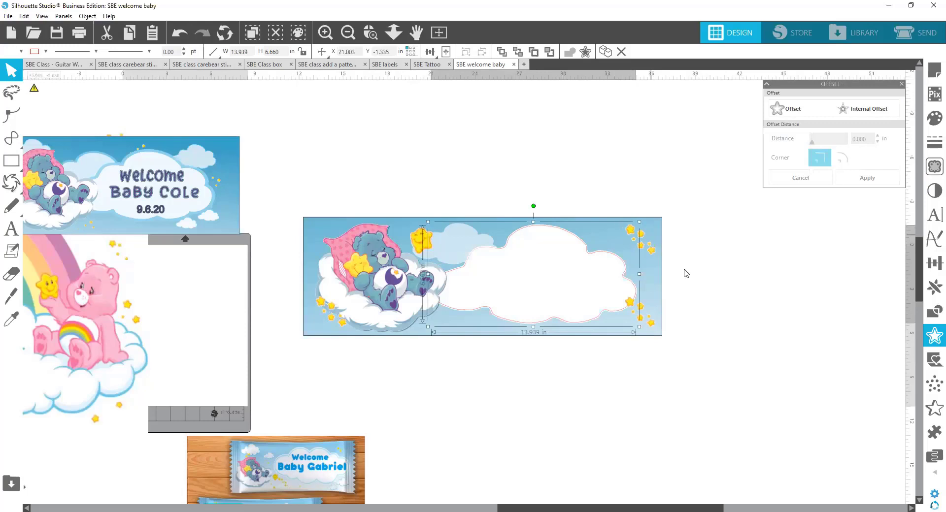
{"action": "left_click_drag", "start_coordinate": [654, 295], "coordinate": [821, 389]}
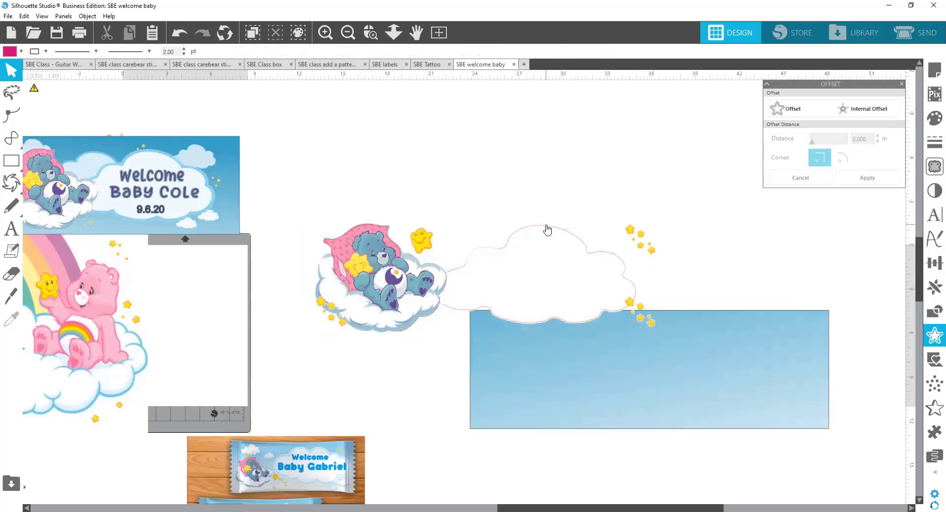
Try filling the inner offset cloud with light cyan and shifting it slightly, and undo both changes.
{"action": "left_click", "coordinate": [546, 226]}
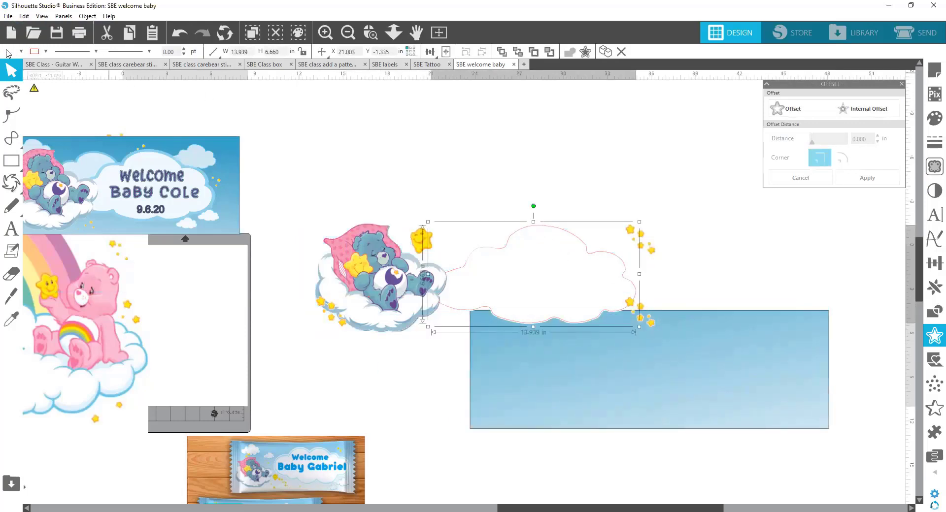
{"action": "left_click", "coordinate": [21, 51]}
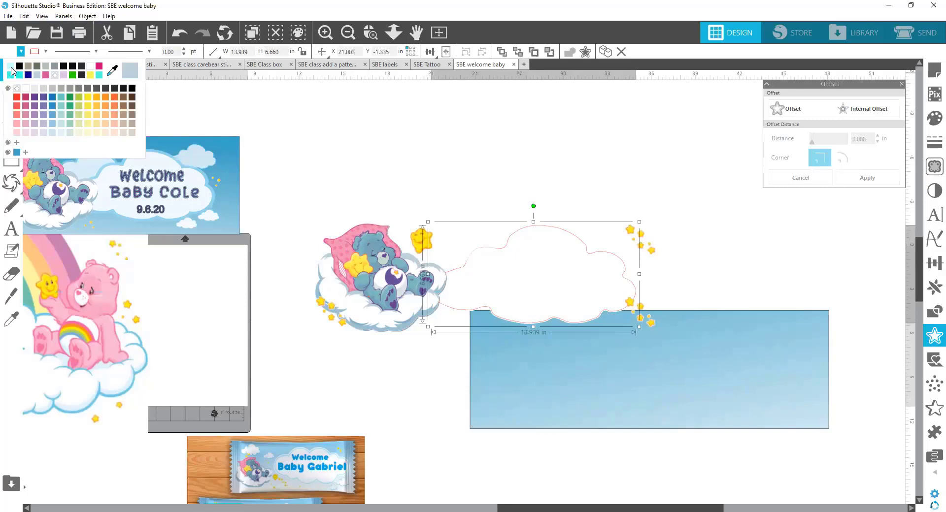
{"action": "left_click", "coordinate": [11, 71]}
{"action": "mouse_move", "coordinate": [572, 293]}
{"action": "left_mouse_down"}
{"action": "mouse_move", "coordinate": [593, 238]}
{"action": "mouse_move", "coordinate": [573, 285]}
{"action": "left_mouse_up"}
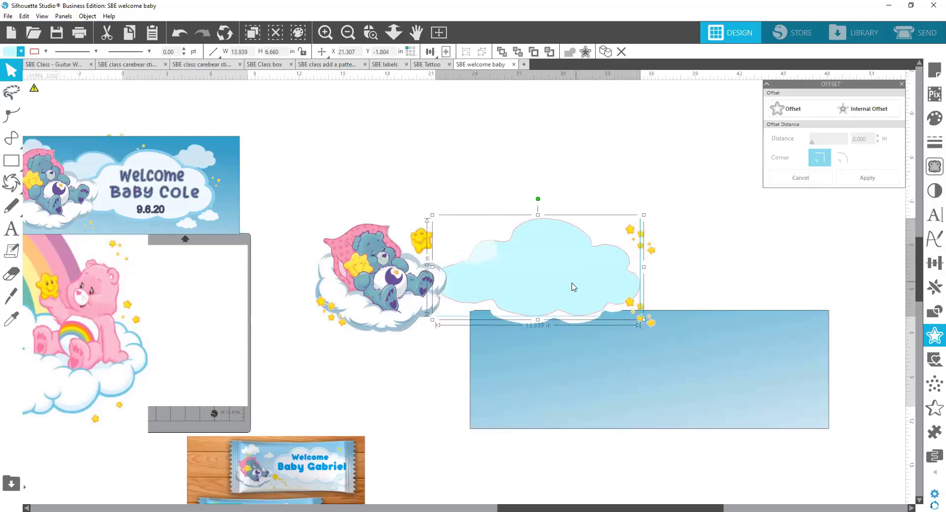
{"action": "left_click", "coordinate": [367, 33]}
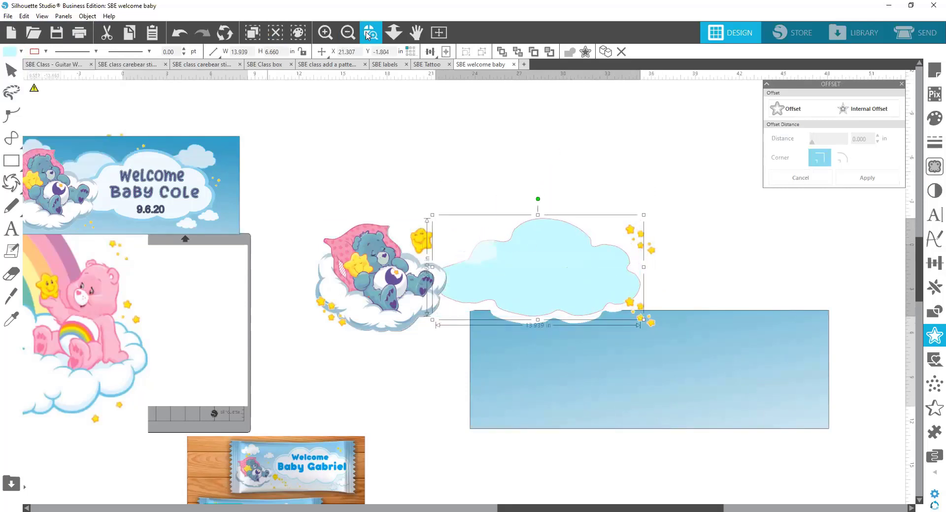
{"action": "left_click", "coordinate": [180, 34]}
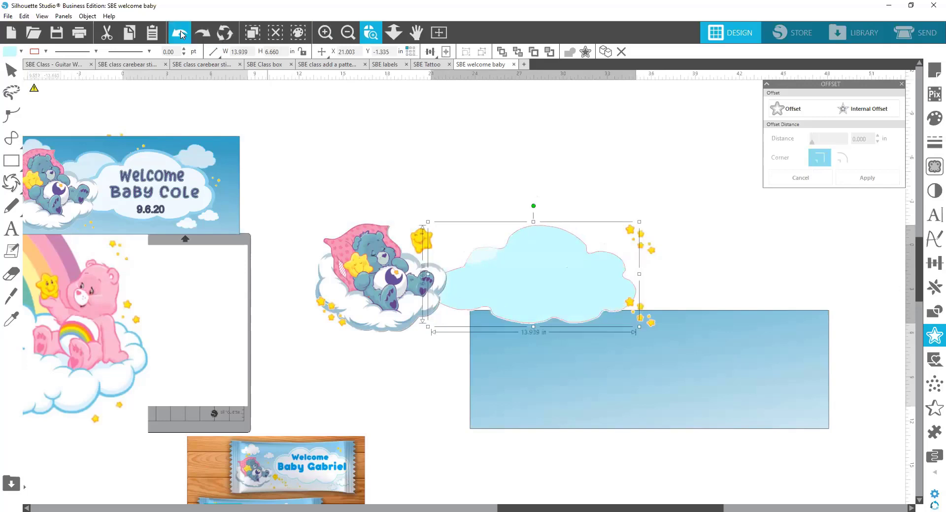
{"action": "left_click", "coordinate": [180, 34]}
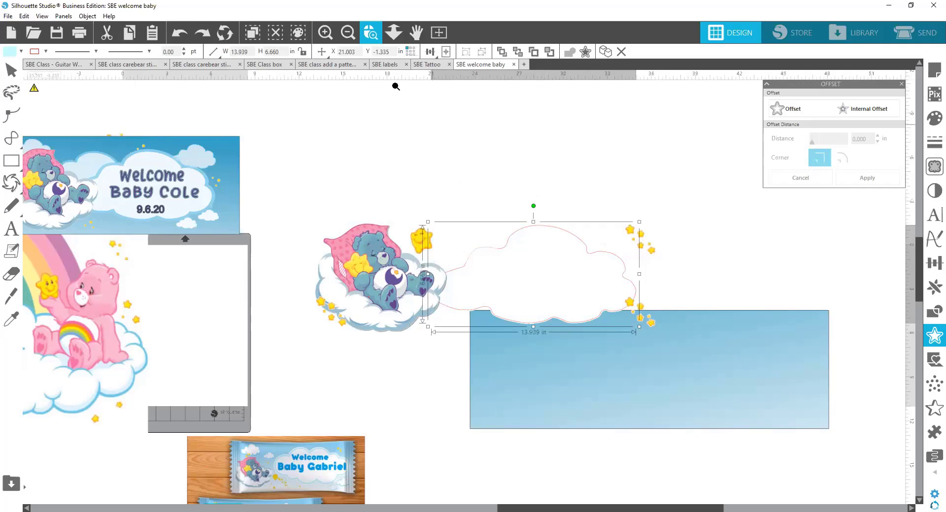
Shift the original large cloud slightly below its offset outline and set its line color to black.
{"action": "left_click_drag", "start_coordinate": [502, 184], "coordinate": [593, 268]}
{"action": "scroll", "coordinate": [563, 293], "scroll_direction": "down", "scroll_amount": 3}
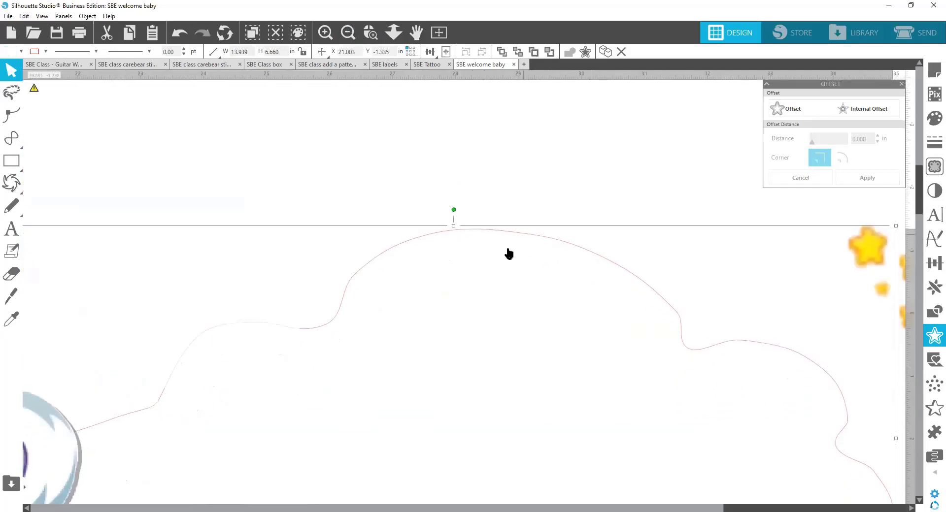
{"action": "left_click", "coordinate": [494, 268]}
{"action": "left_click", "coordinate": [432, 235]}
{"action": "left_click", "coordinate": [423, 269]}
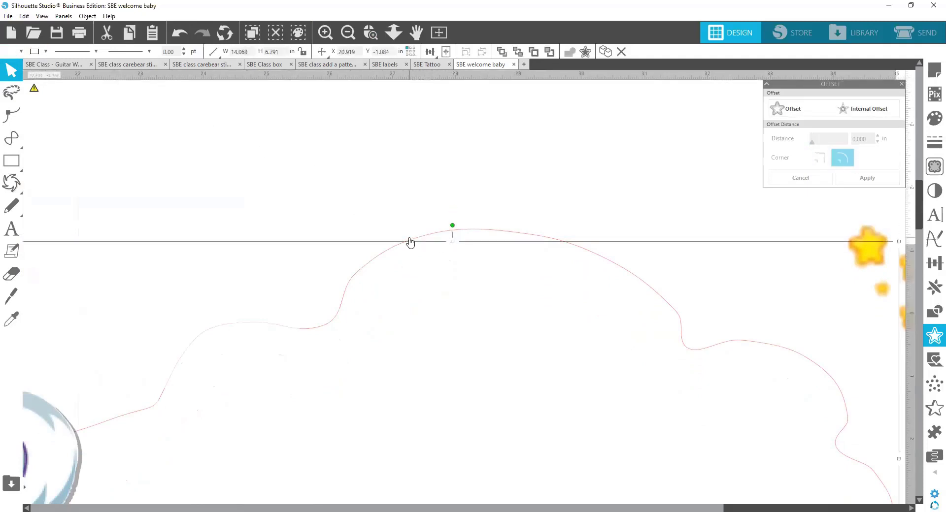
{"action": "left_click", "coordinate": [34, 51]}
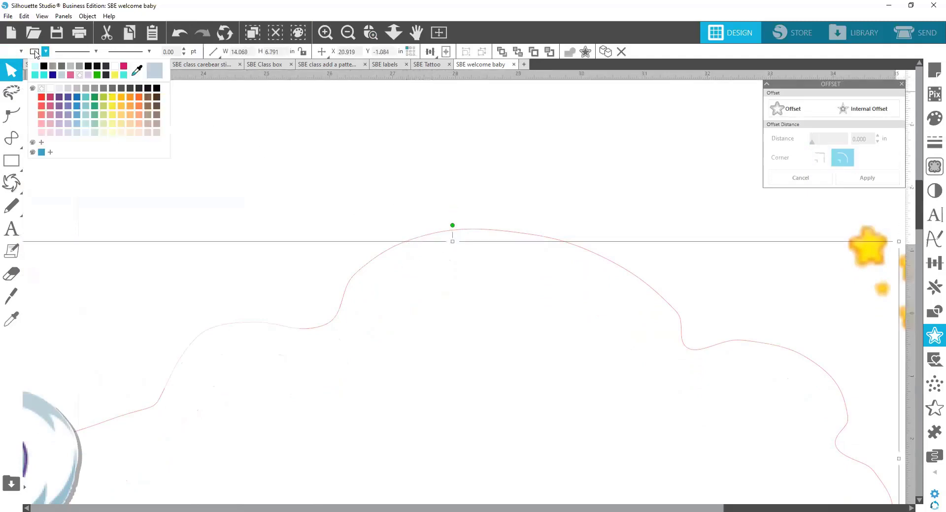
{"action": "left_click", "coordinate": [42, 69]}
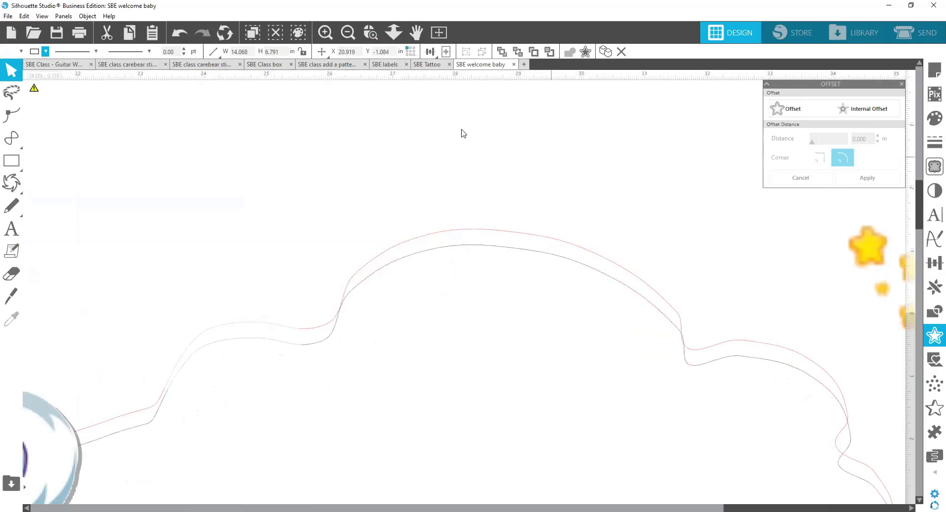
Fill the inner offset cloud with light cyan and bring it to the front.
{"action": "left_click", "coordinate": [252, 33]}
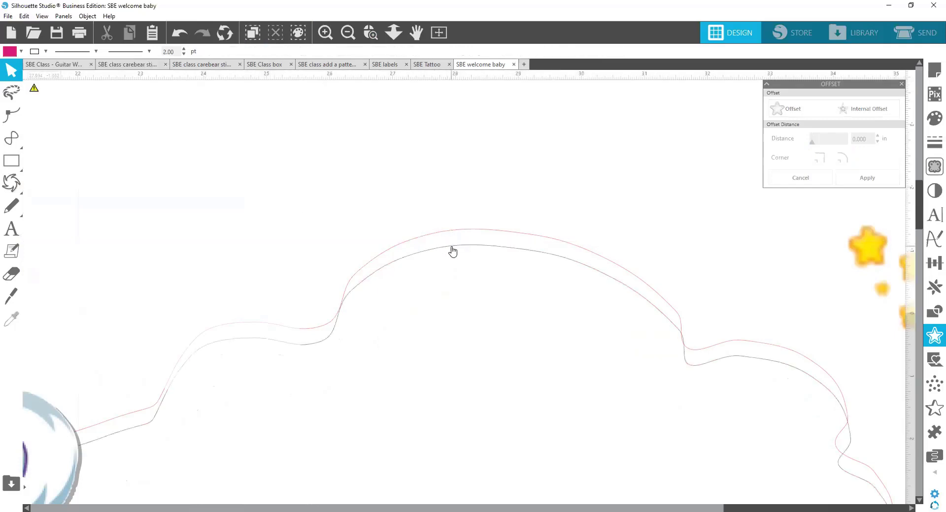
{"action": "left_click", "coordinate": [446, 234]}
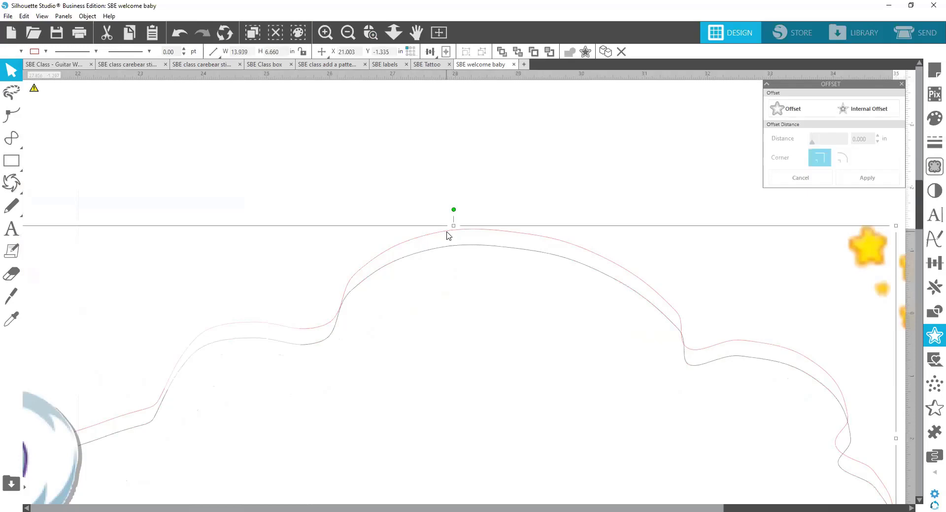
{"action": "left_click", "coordinate": [11, 52]}
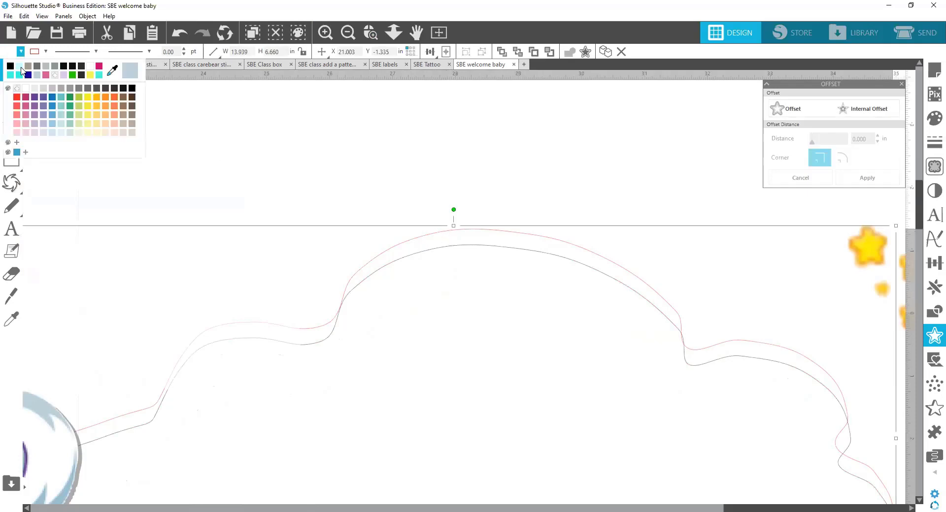
{"action": "left_click", "coordinate": [21, 70]}
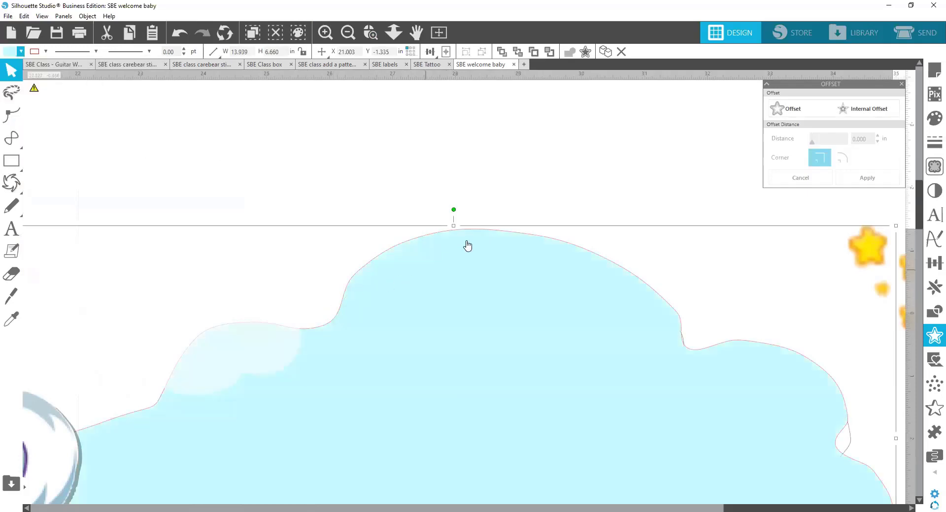
{"action": "left_click", "coordinate": [542, 140]}
{"action": "left_click", "coordinate": [493, 241]}
{"action": "right_click", "coordinate": [495, 238]}
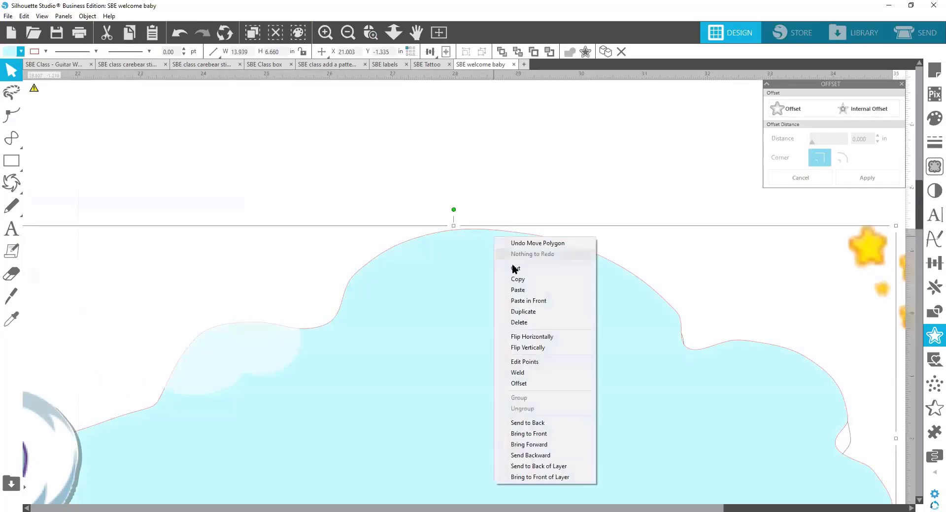
{"action": "left_click", "coordinate": [545, 434]}
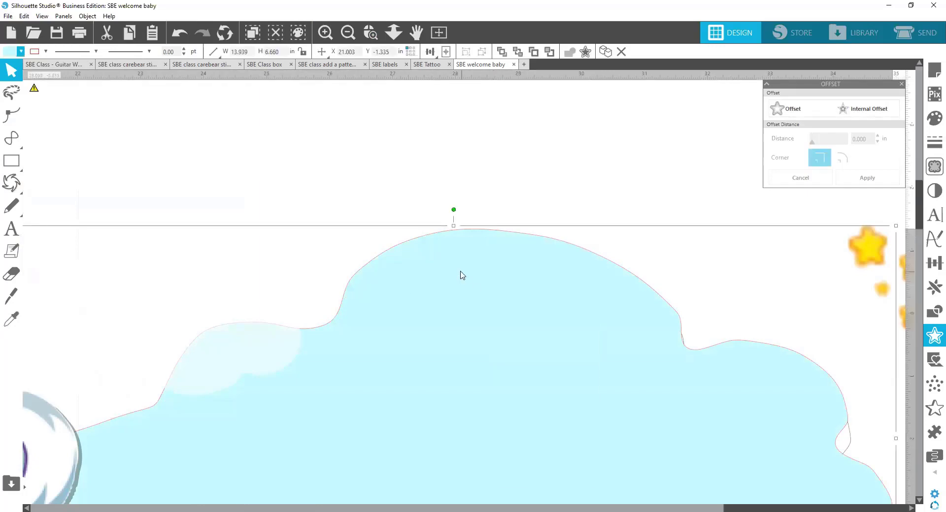
Shift the light cyan cloud down, place it behind the white cloud, and lower the white cloud to leave a cyan edge.
{"action": "left_click_drag", "start_coordinate": [467, 289], "coordinate": [458, 295]}
{"action": "right_click", "coordinate": [459, 295]}
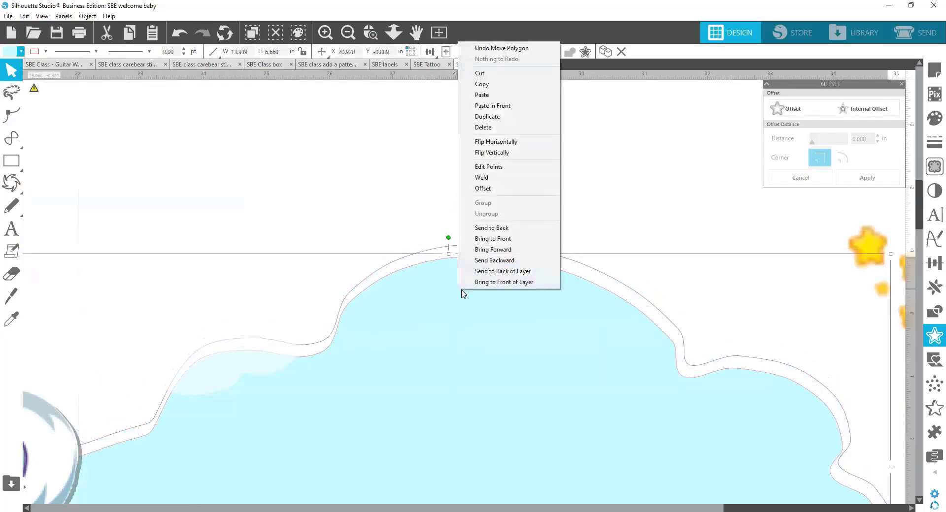
{"action": "left_click", "coordinate": [487, 250]}
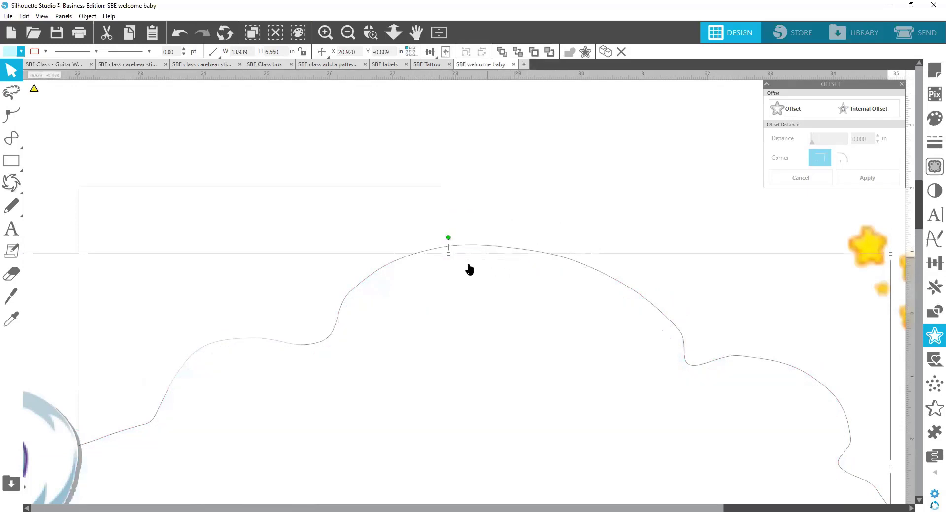
{"action": "left_click_drag", "start_coordinate": [467, 258], "coordinate": [462, 280]}
{"action": "left_click", "coordinate": [464, 277]}
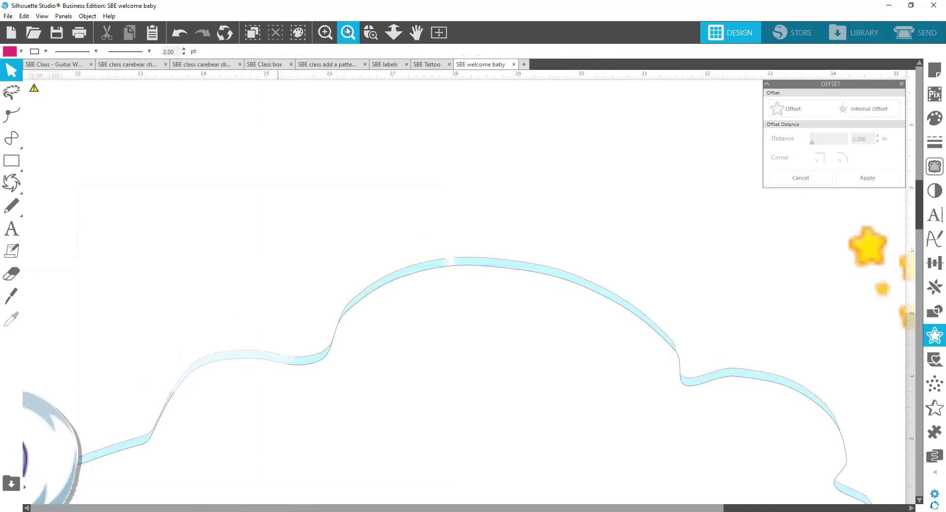
Nudge the small translucent cloud slightly down and move the gradient background back behind the bear, stars and clouds.
{"action": "left_click", "coordinate": [347, 32]}
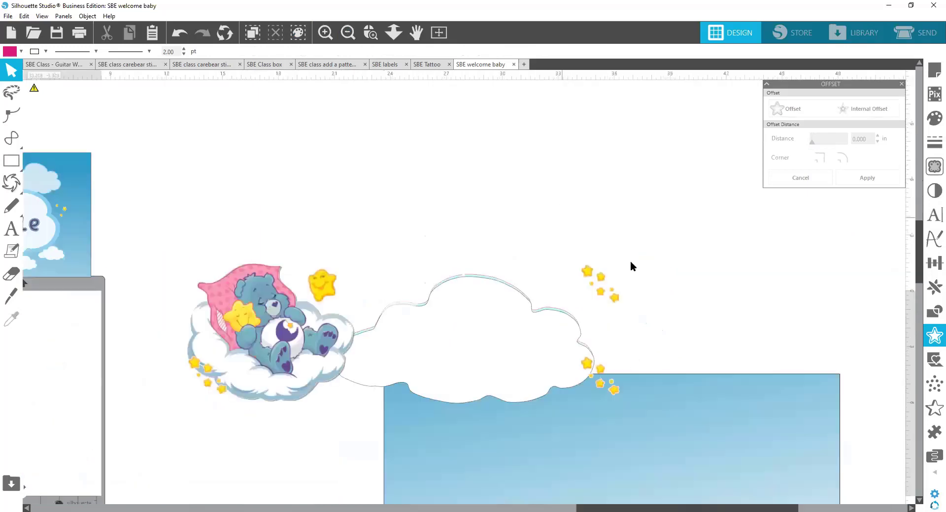
{"action": "left_click", "coordinate": [409, 301]}
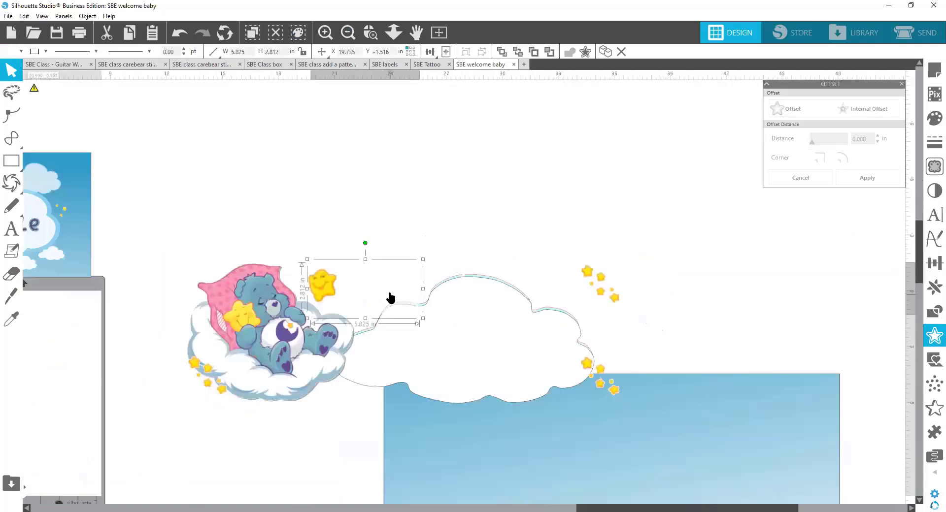
{"action": "left_click_drag", "start_coordinate": [399, 266], "coordinate": [386, 302]}
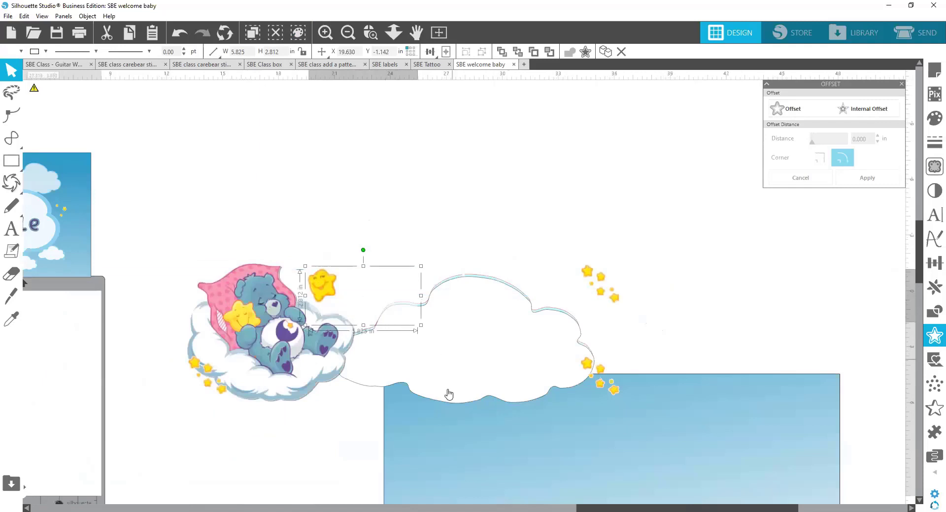
{"action": "left_click_drag", "start_coordinate": [709, 411], "coordinate": [510, 294]}
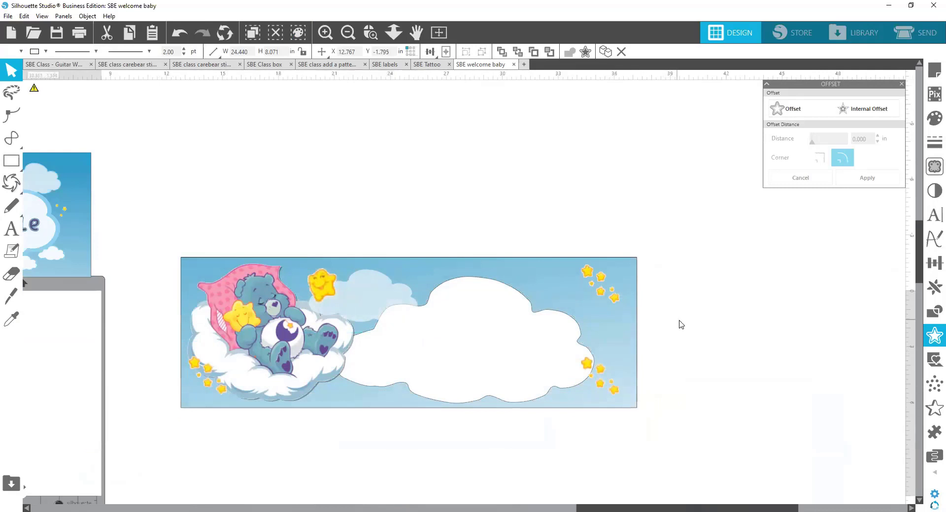
Scale the large white cloud down to about 13.76 by 6.64 in and nudge it slightly lower on the banner.
{"action": "left_click", "coordinate": [680, 323]}
{"action": "left_click", "coordinate": [526, 300]}
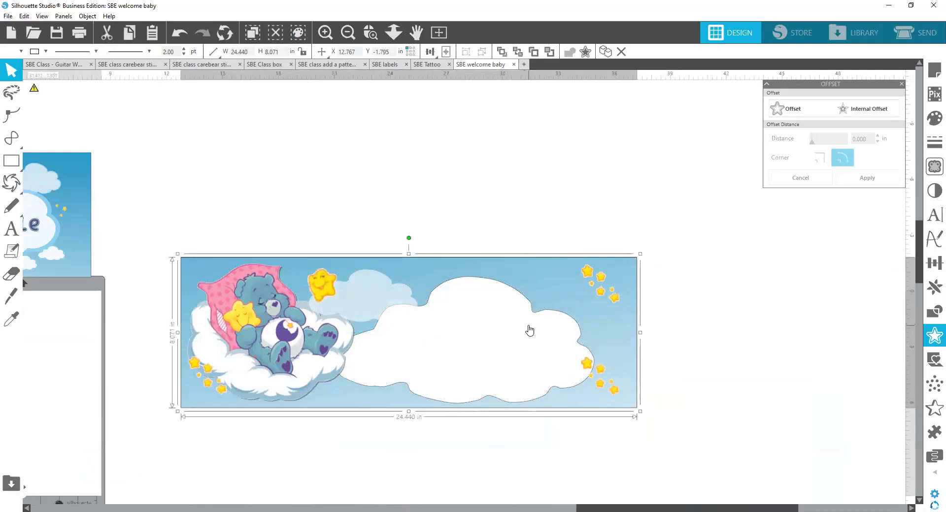
{"action": "left_click", "coordinate": [532, 324]}
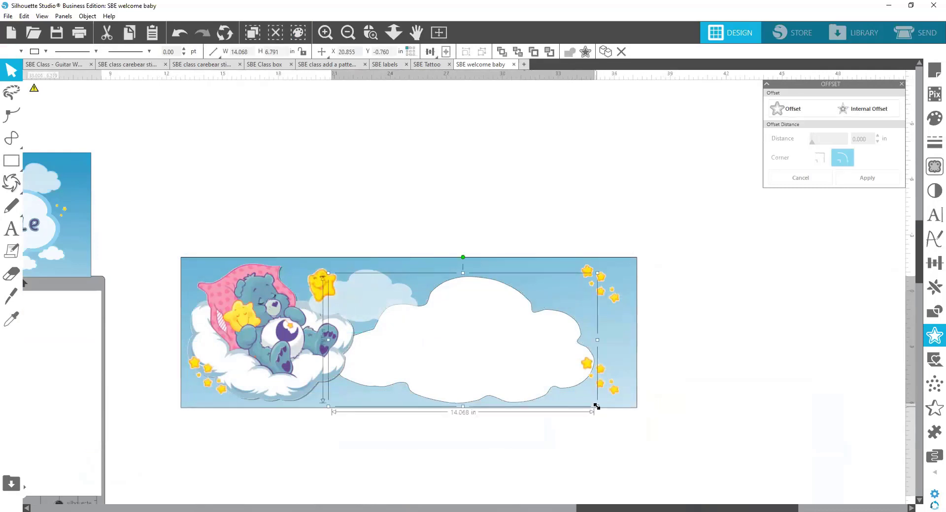
{"action": "mouse_move", "coordinate": [596, 406]}
{"action": "left_mouse_down"}
{"action": "mouse_move", "coordinate": [570, 395]}
{"action": "mouse_move", "coordinate": [594, 404]}
{"action": "left_mouse_up"}
{"action": "left_click_drag", "start_coordinate": [594, 401], "coordinate": [593, 400]}
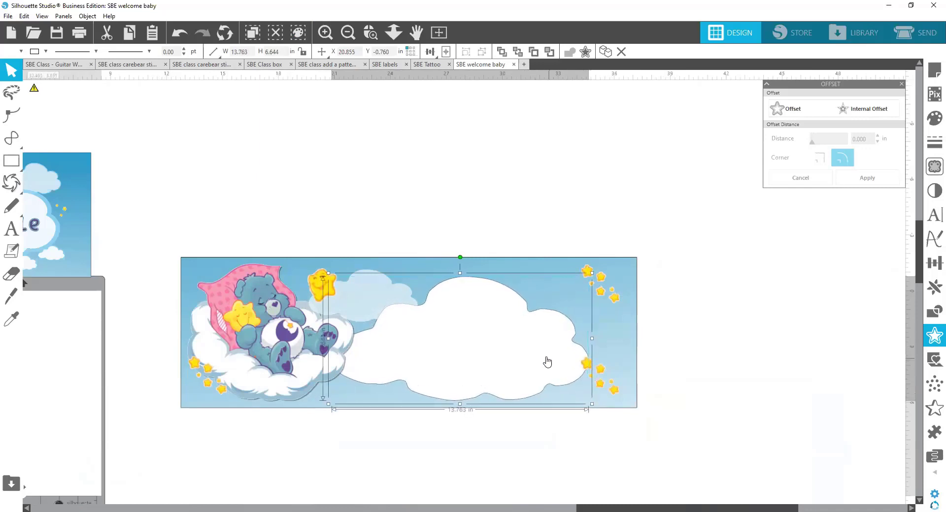
{"action": "mouse_move", "coordinate": [519, 331]}
{"action": "left_mouse_down"}
{"action": "mouse_move", "coordinate": [522, 345]}
{"action": "mouse_move", "coordinate": [520, 335]}
{"action": "left_mouse_up"}
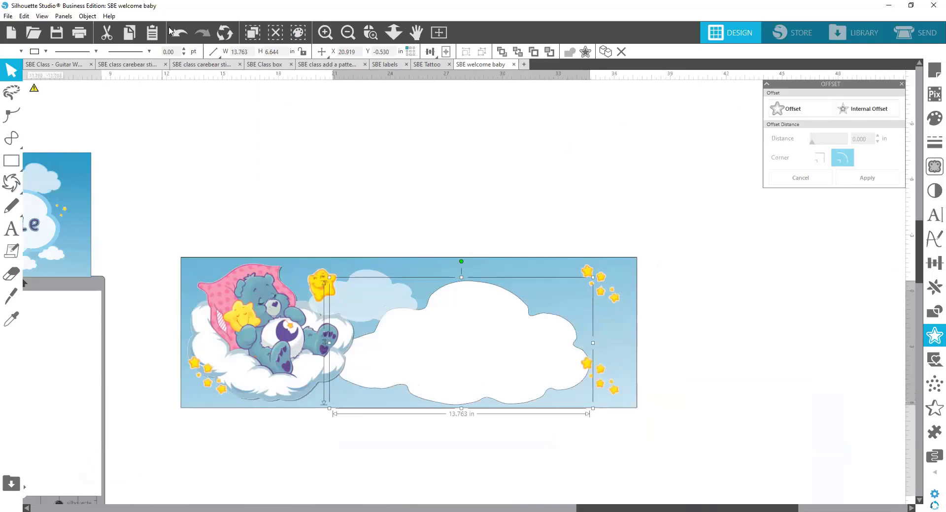
Send the large white cloud to the back and move the gradient background down, clear of the artwork.
{"action": "right_click", "coordinate": [419, 333]}
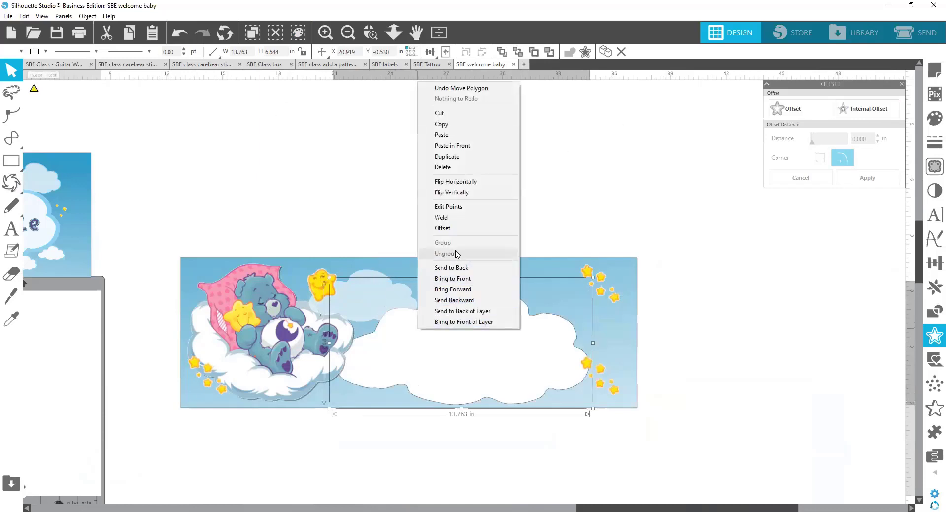
{"action": "left_click", "coordinate": [458, 269]}
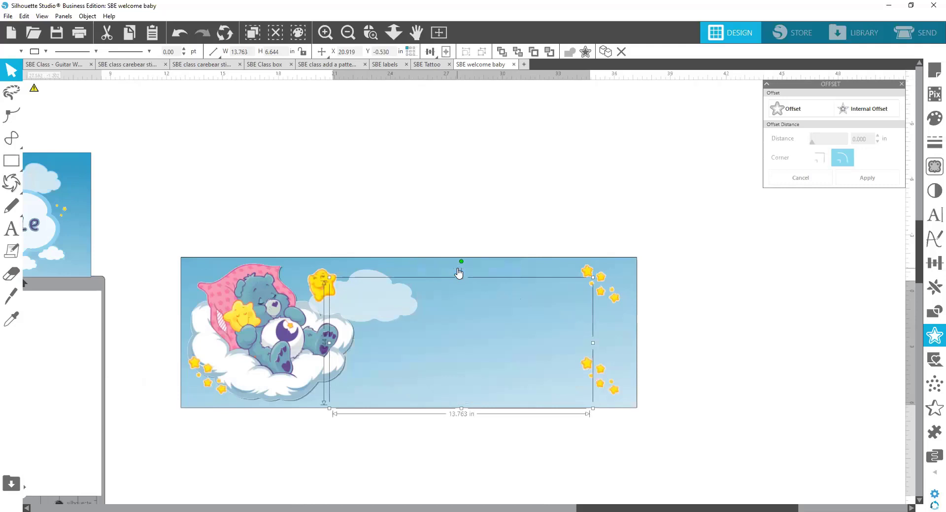
{"action": "left_click", "coordinate": [464, 322]}
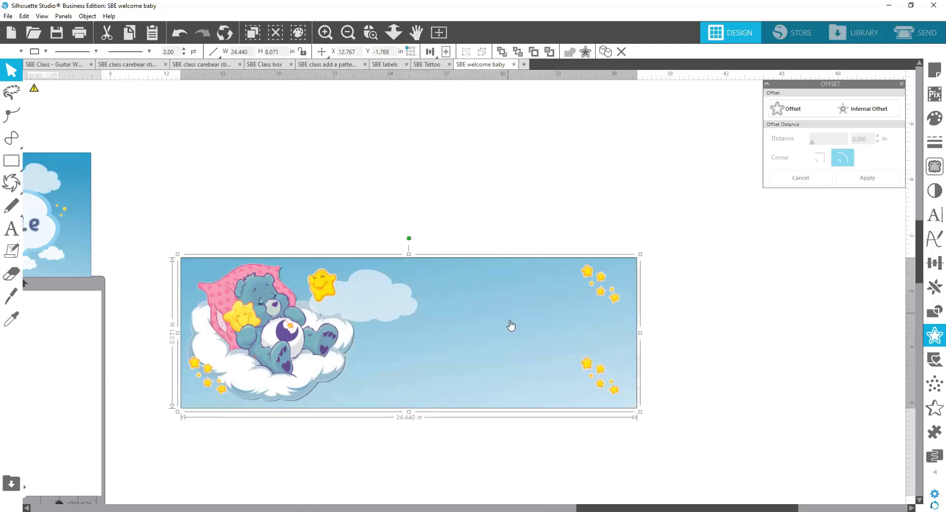
{"action": "left_click_drag", "start_coordinate": [509, 325], "coordinate": [522, 461]}
Separate the light cyan cloud from the white one, delete it, and move the white cloud above the artwork.
{"action": "left_click_drag", "start_coordinate": [475, 296], "coordinate": [478, 145]}
{"action": "left_click", "coordinate": [468, 295]}
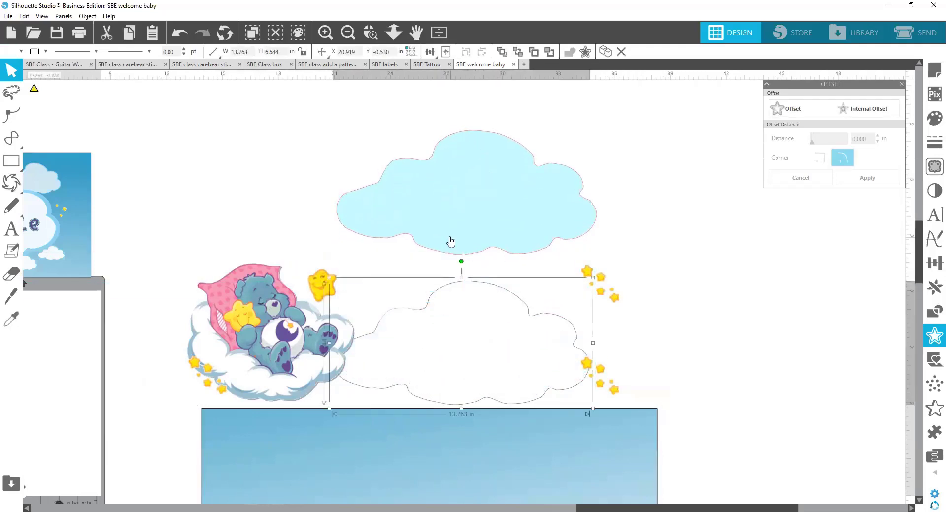
{"action": "left_click", "coordinate": [447, 233]}
{"action": "key", "text": "Delete"}
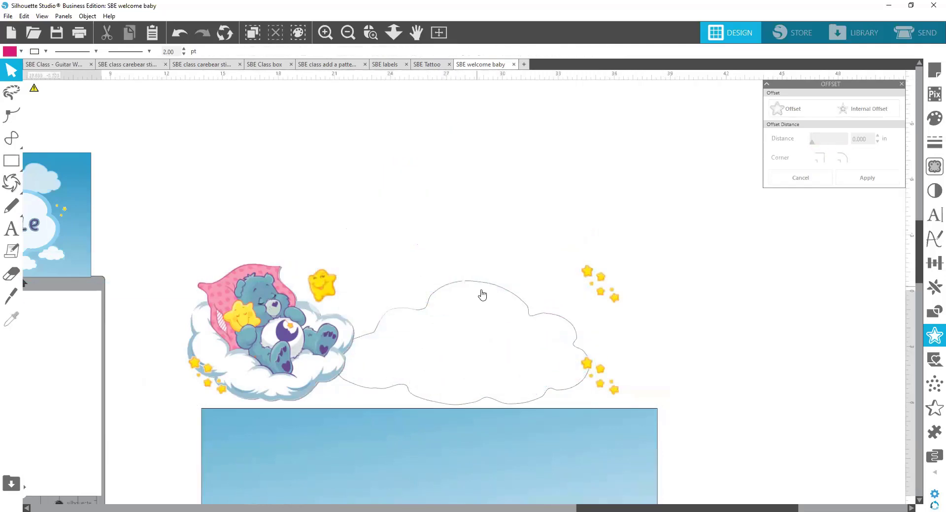
{"action": "left_click_drag", "start_coordinate": [481, 286], "coordinate": [460, 150]}
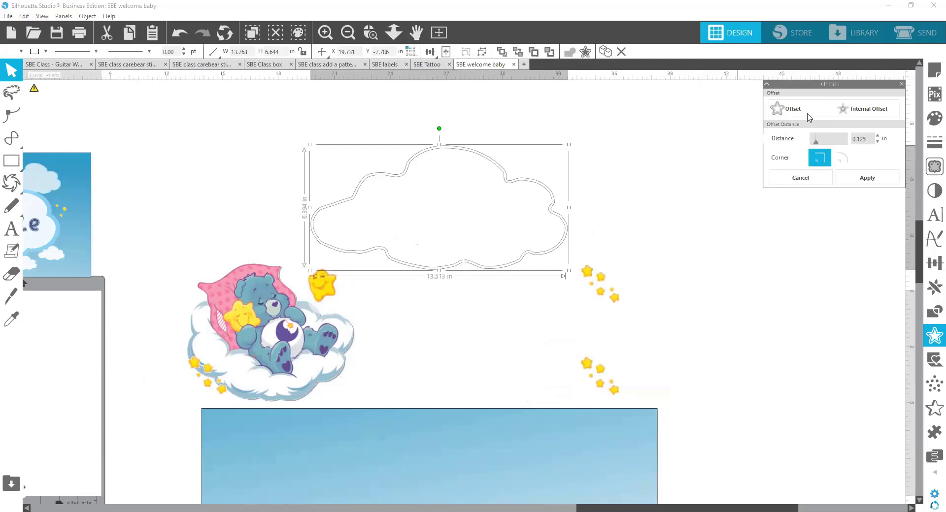
Try a 0.125 in internal offset with rounded corners on the white cloud, and undo it.
{"action": "left_click", "coordinate": [808, 116]}
{"action": "left_click", "coordinate": [843, 158]}
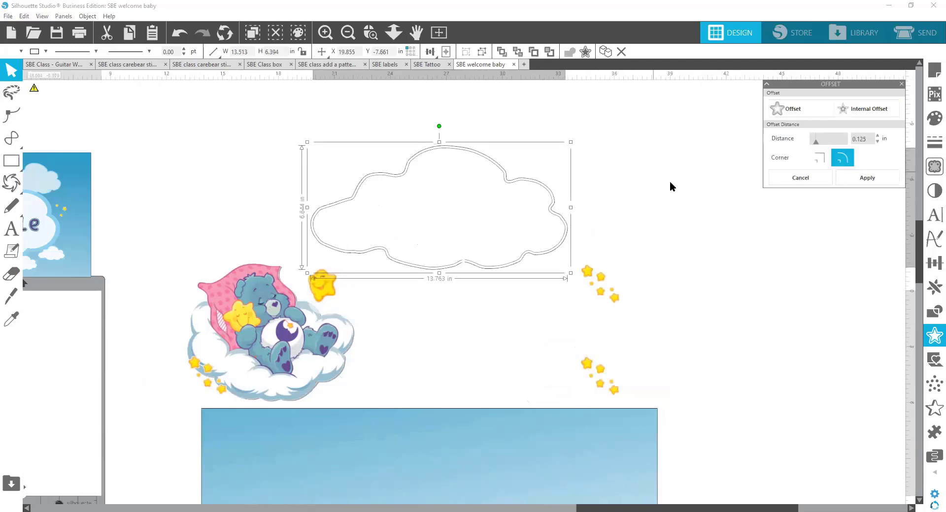
{"action": "left_click", "coordinate": [180, 34]}
{"action": "left_click", "coordinate": [180, 36]}
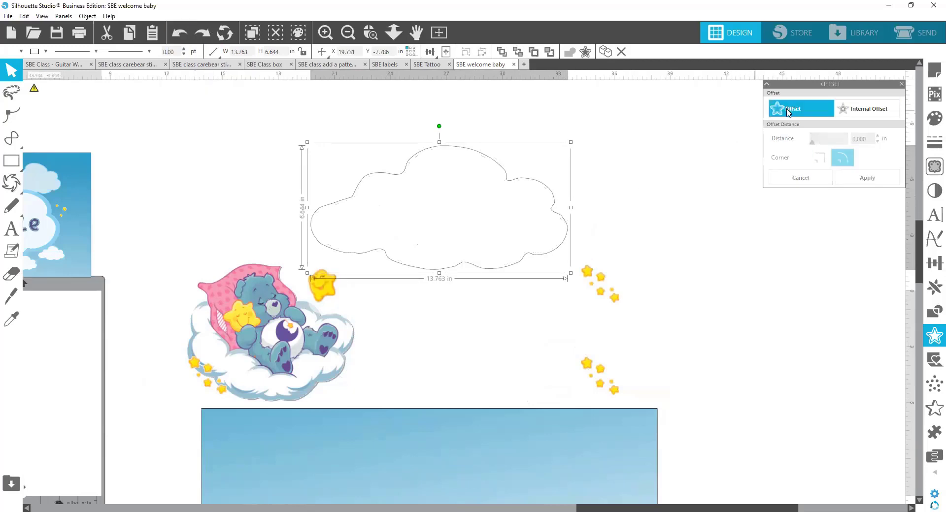
Add a 0.125 in outward offset with rounded corners around the white cloud and fill the offset with light cyan.
{"action": "left_click", "coordinate": [787, 113]}
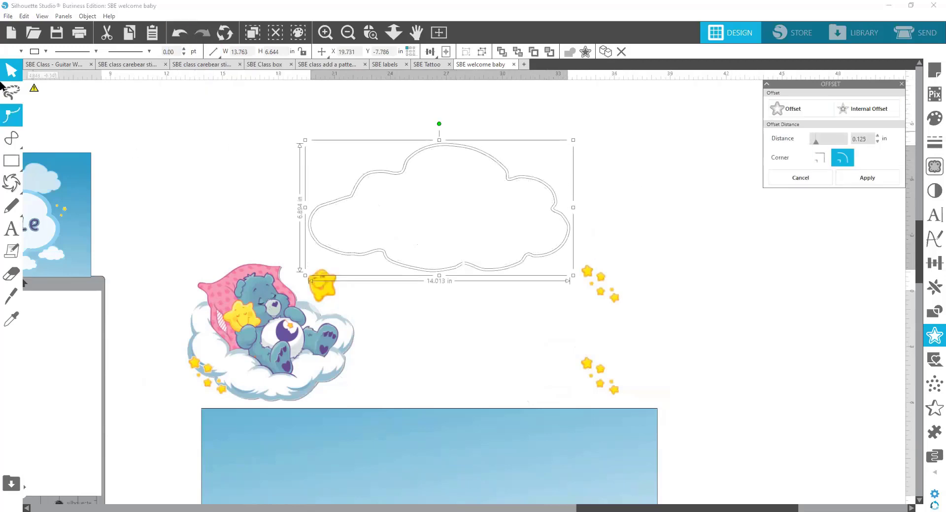
{"action": "left_click", "coordinate": [13, 52]}
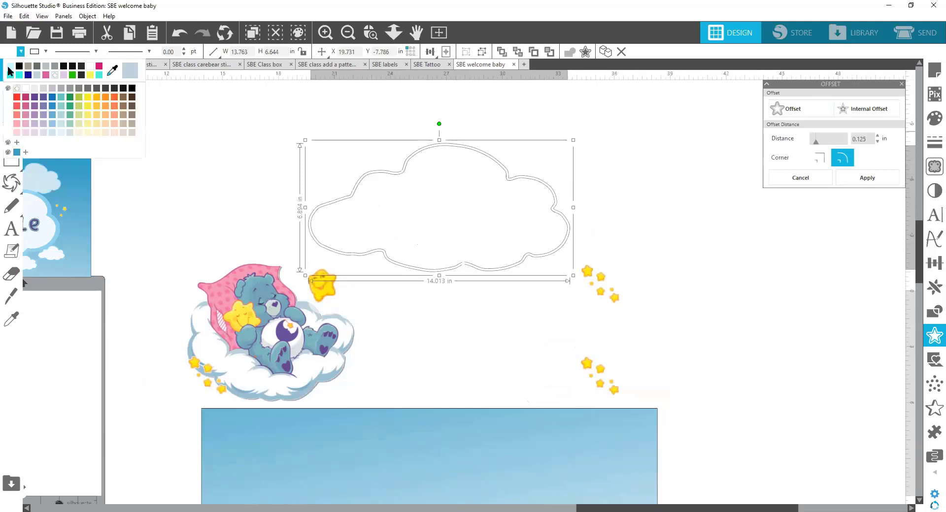
{"action": "left_click", "coordinate": [10, 70]}
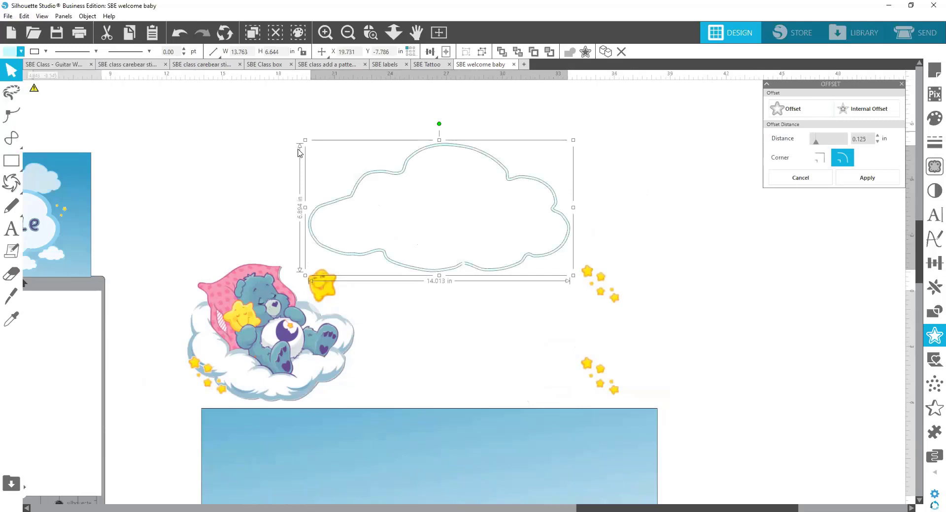
Move the gradient background back up behind the bear and the small translucent cloud.
{"action": "left_click_drag", "start_coordinate": [537, 483], "coordinate": [521, 355]}
{"action": "left_click", "coordinate": [668, 337]}
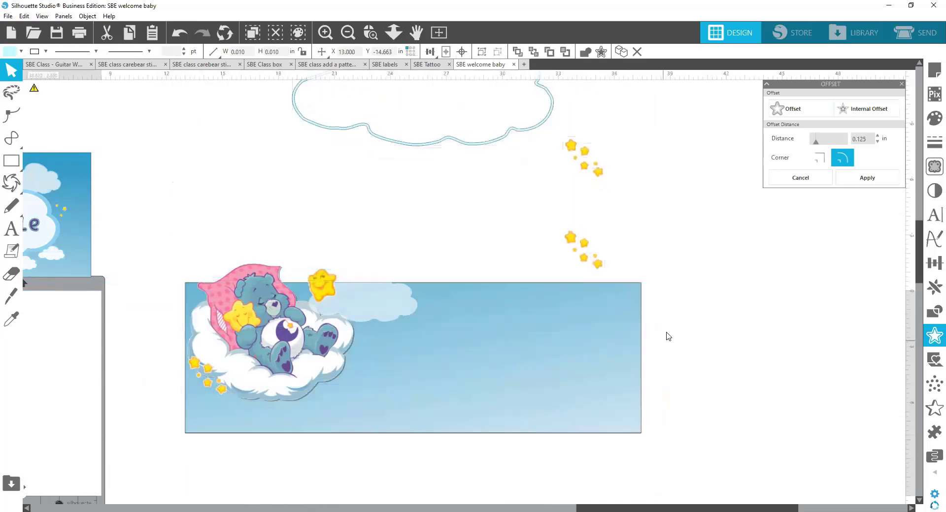
{"action": "left_click_drag", "start_coordinate": [620, 371], "coordinate": [619, 348]}
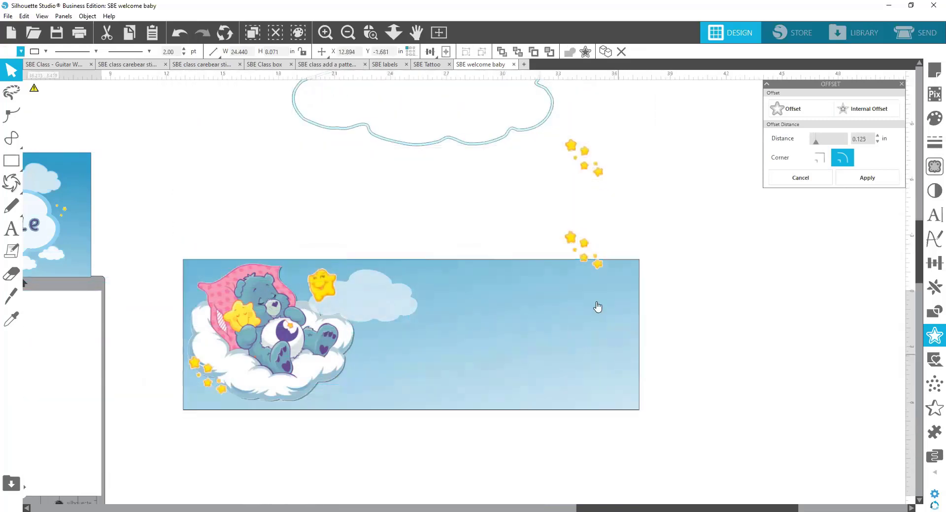
{"action": "left_click", "coordinate": [719, 197]}
{"action": "left_click", "coordinate": [612, 264]}
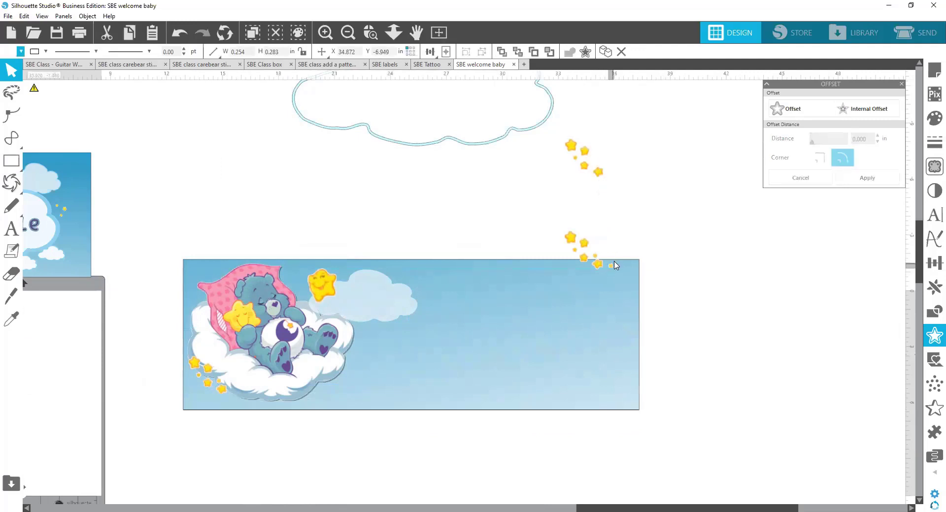
Group the large white cloud with its light cyan offset.
{"action": "left_click_drag", "start_coordinate": [486, 139], "coordinate": [531, 133]}
{"action": "left_click_drag", "start_coordinate": [636, 139], "coordinate": [471, 145]}
{"action": "left_click", "coordinate": [363, 178]}
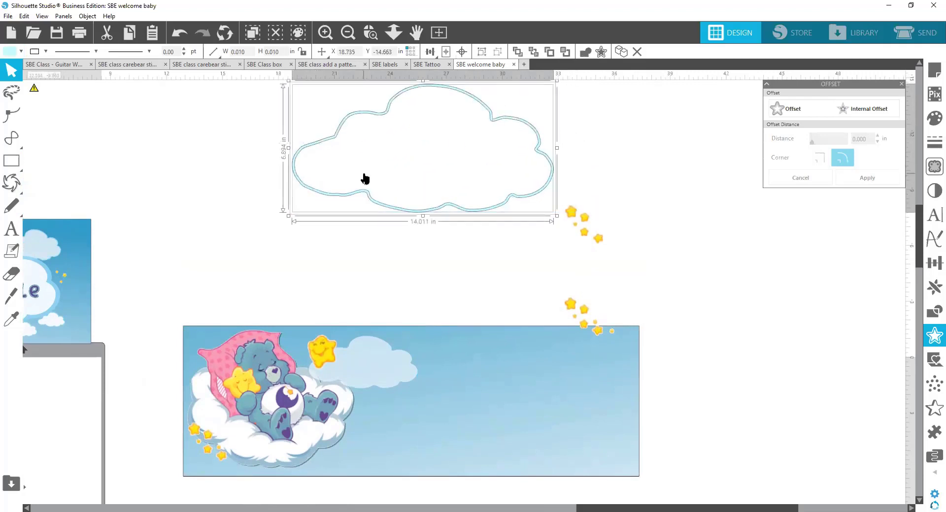
{"action": "right_click", "coordinate": [365, 175]}
{"action": "left_click", "coordinate": [400, 345]}
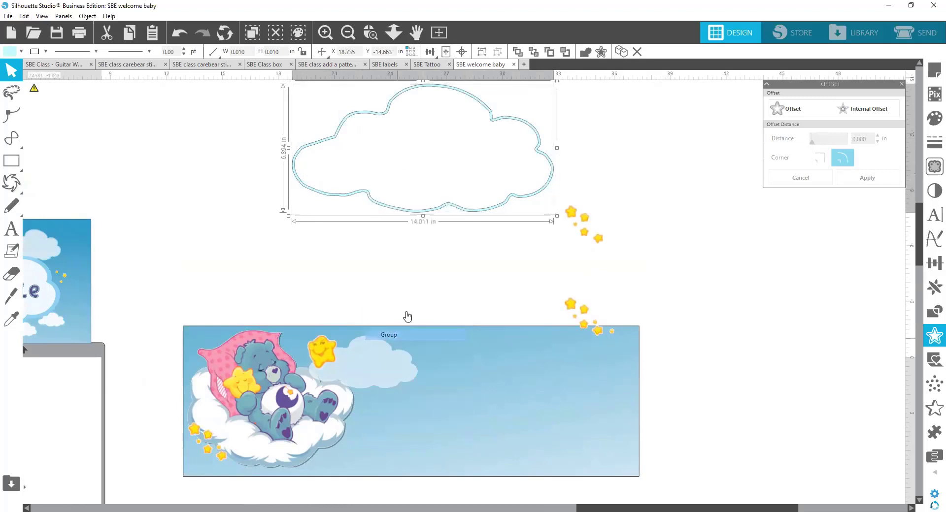
Place the white cloud with its cyan outline on the gradient banner beside the bear.
{"action": "key", "text": "ctrl+z"}
{"action": "right_click", "coordinate": [450, 291]}
{"action": "left_click_drag", "start_coordinate": [453, 302], "coordinate": [461, 422]}
{"action": "left_click", "coordinate": [495, 239]}
Bring the bear cutout to the front so it overlaps the edge of the large cloud.
{"action": "left_click", "coordinate": [292, 442]}
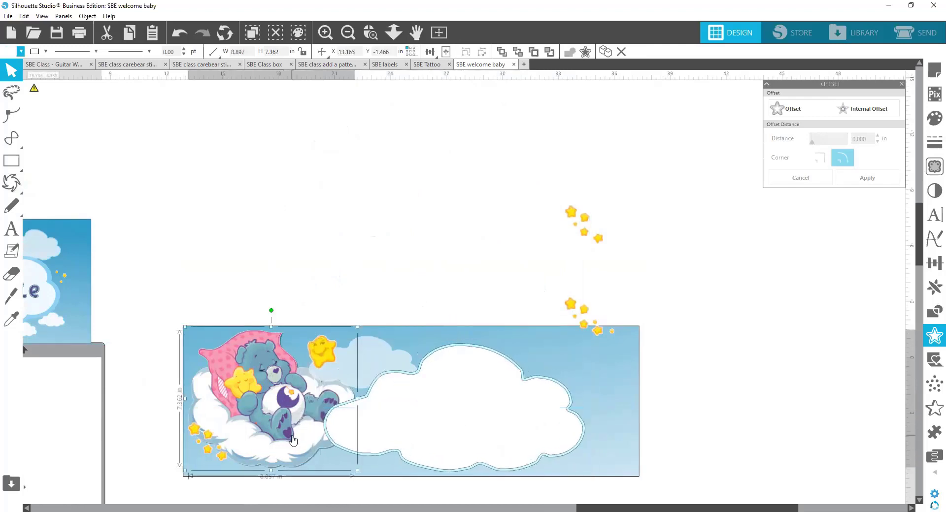
{"action": "right_click", "coordinate": [295, 431]}
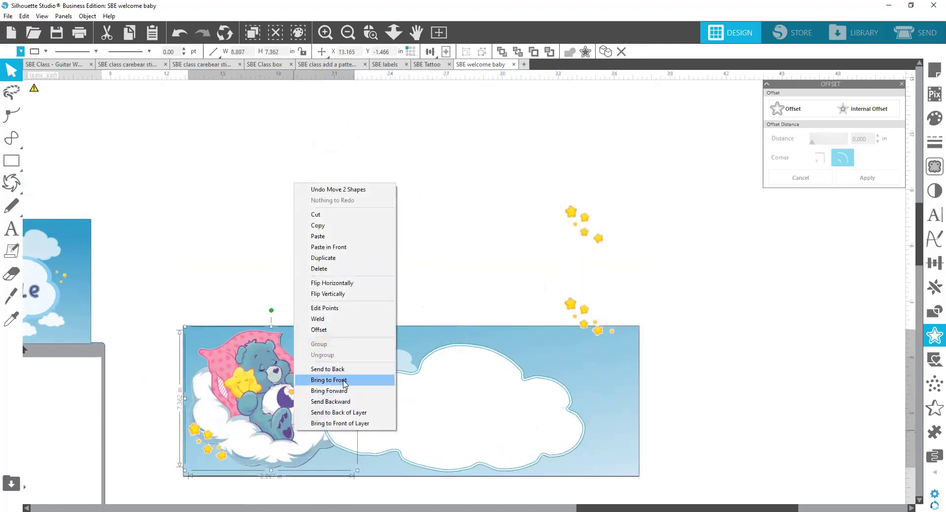
{"action": "left_click", "coordinate": [344, 380]}
{"action": "left_click", "coordinate": [714, 382]}
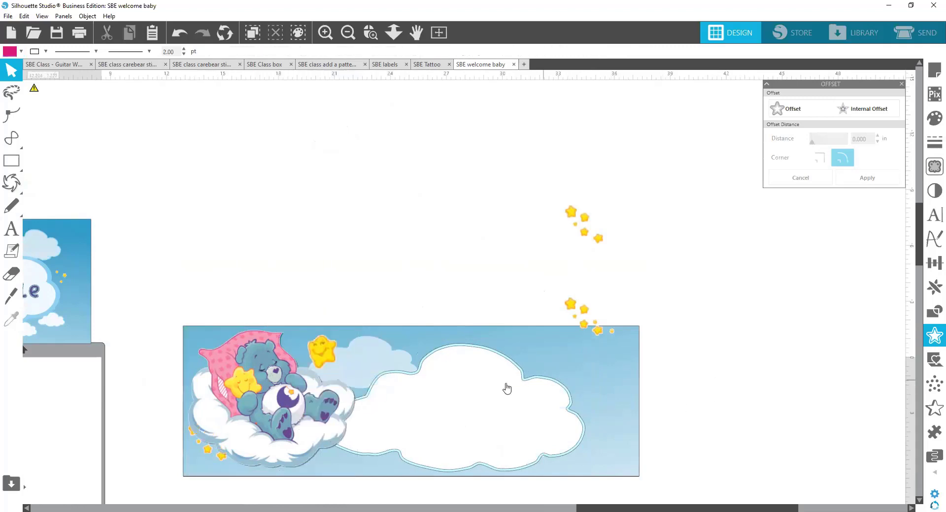
Move the upper star cluster onto the banner to the right of the large cloud and place a copy of it below.
{"action": "scroll", "coordinate": [746, 264], "scroll_direction": "down", "scroll_amount": 2}
{"action": "left_click", "coordinate": [584, 274]}
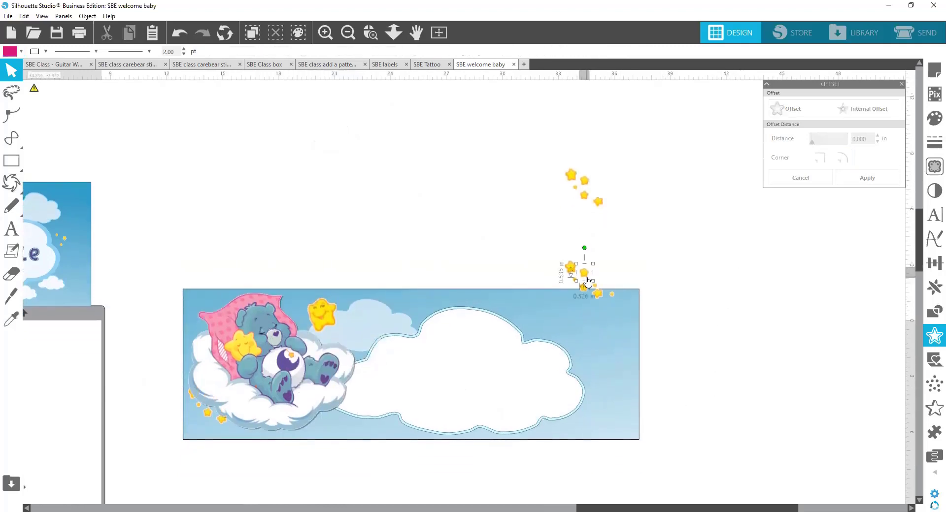
{"action": "left_click", "coordinate": [616, 303]}
{"action": "left_click", "coordinate": [680, 291]}
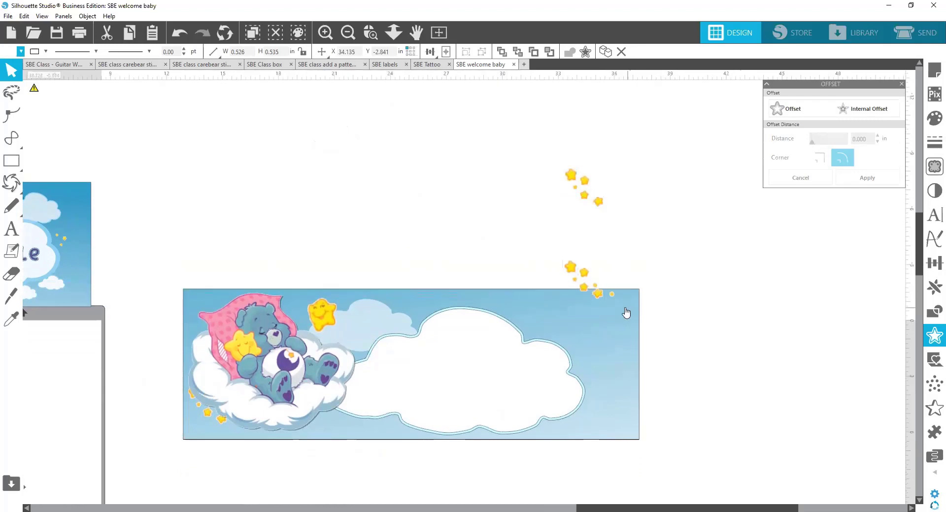
{"action": "left_click_drag", "start_coordinate": [561, 167], "coordinate": [624, 340]}
{"action": "key", "text": "i"}
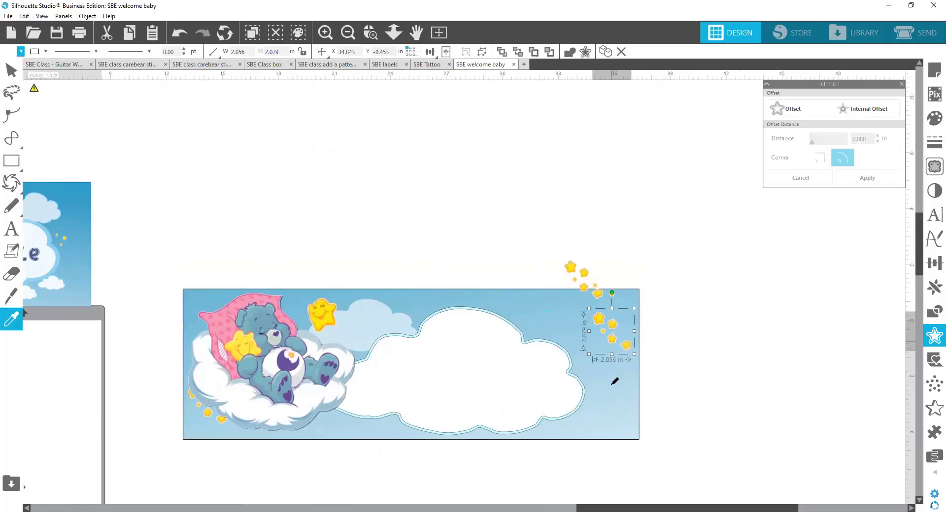
{"action": "mouse_move", "coordinate": [615, 333]}
{"action": "left_mouse_down"}
{"action": "mouse_move", "coordinate": [608, 400]}
{"action": "mouse_move", "coordinate": [609, 330]}
{"action": "left_mouse_up"}
{"action": "key", "text": "v"}
{"action": "left_click_drag", "start_coordinate": [609, 389], "coordinate": [617, 395]}
Fill the grouped large cloud and its offset with a grey-to-white gradient.
{"action": "left_click", "coordinate": [496, 320]}
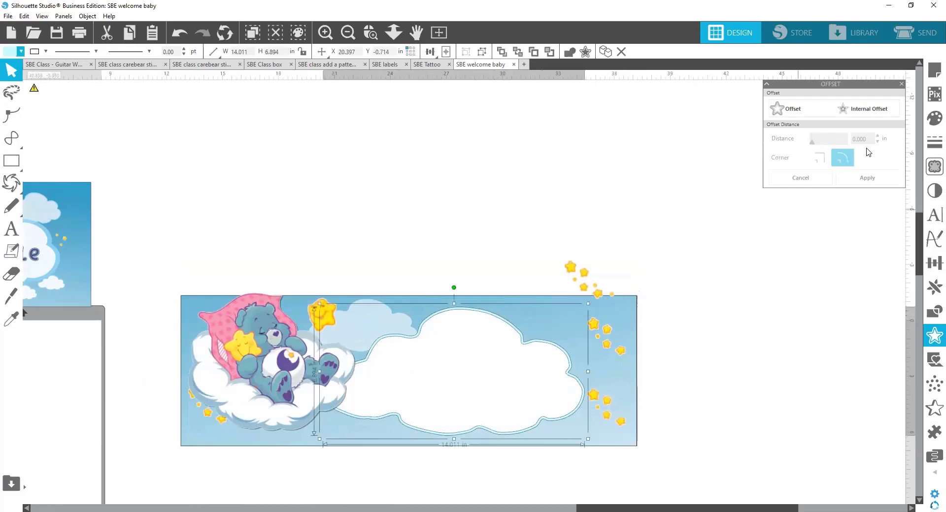
{"action": "left_click", "coordinate": [934, 118]}
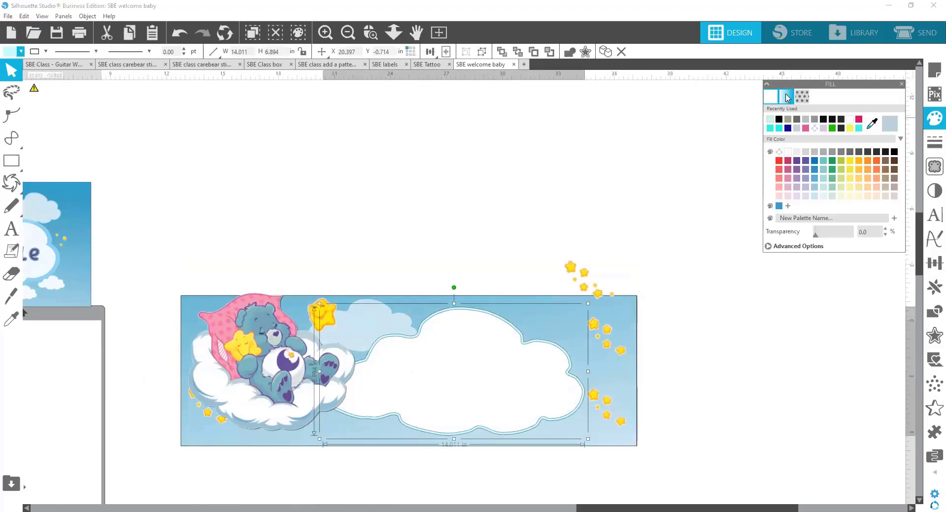
{"action": "left_click", "coordinate": [786, 97]}
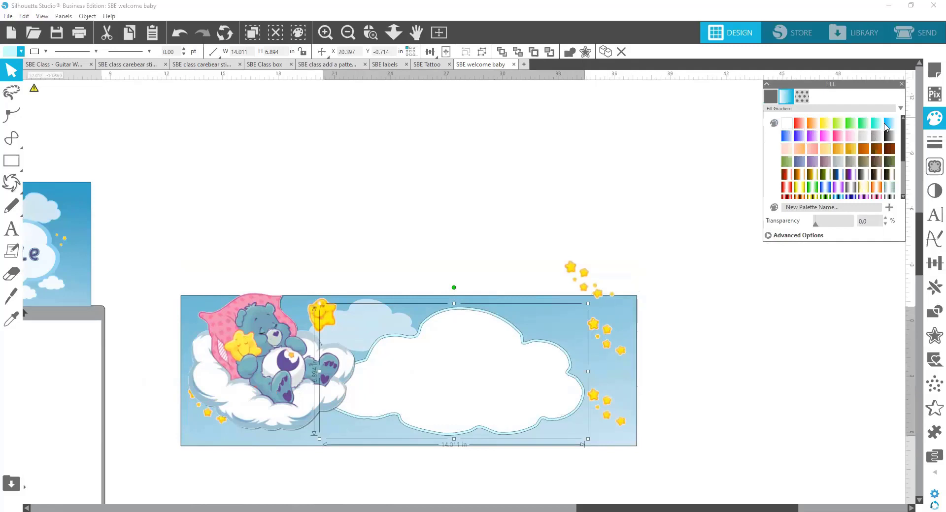
{"action": "left_click", "coordinate": [876, 136]}
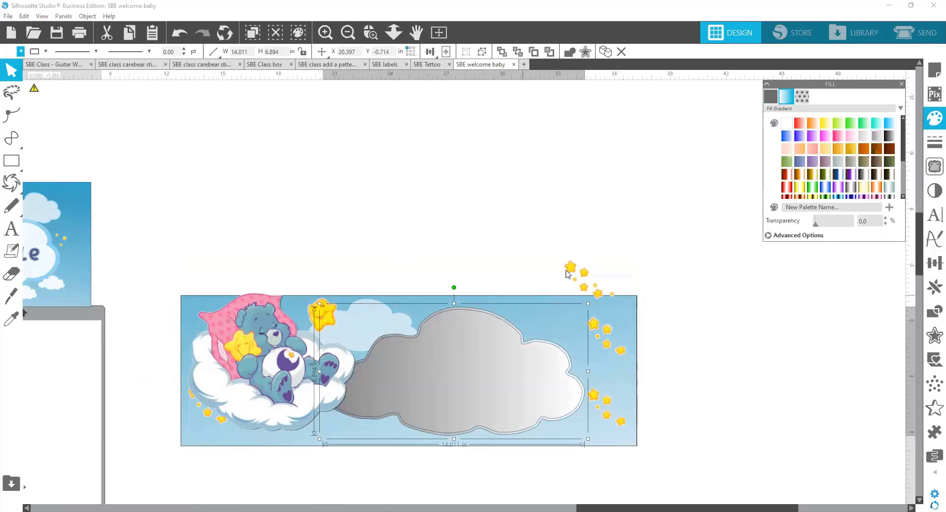
Ungroup the large cloud from its outer offset and clear the selection.
{"action": "left_click", "coordinate": [646, 178]}
{"action": "left_click", "coordinate": [463, 315]}
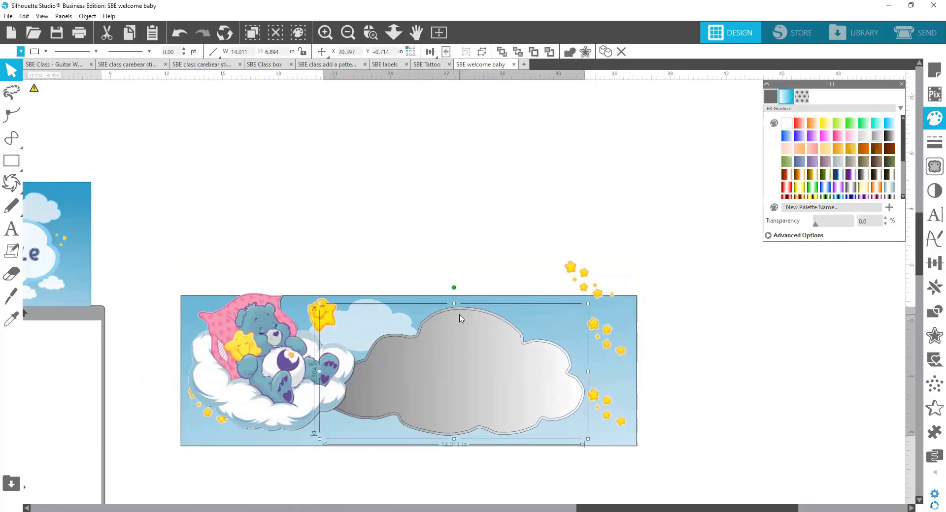
{"action": "right_click", "coordinate": [462, 317]}
{"action": "left_click", "coordinate": [506, 204]}
{"action": "left_click", "coordinate": [590, 201]}
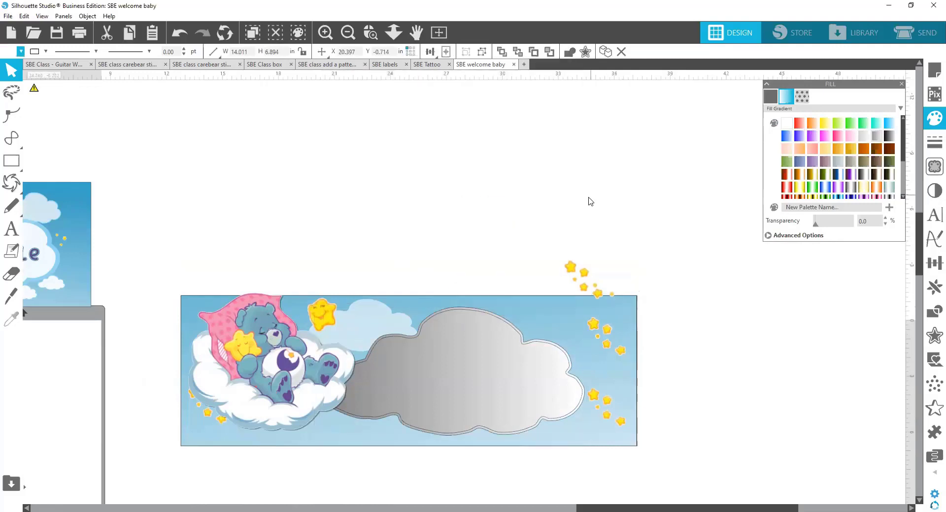
Nudge the inner large cloud slightly within its offset and fill it with solid white.
{"action": "left_click", "coordinate": [482, 326]}
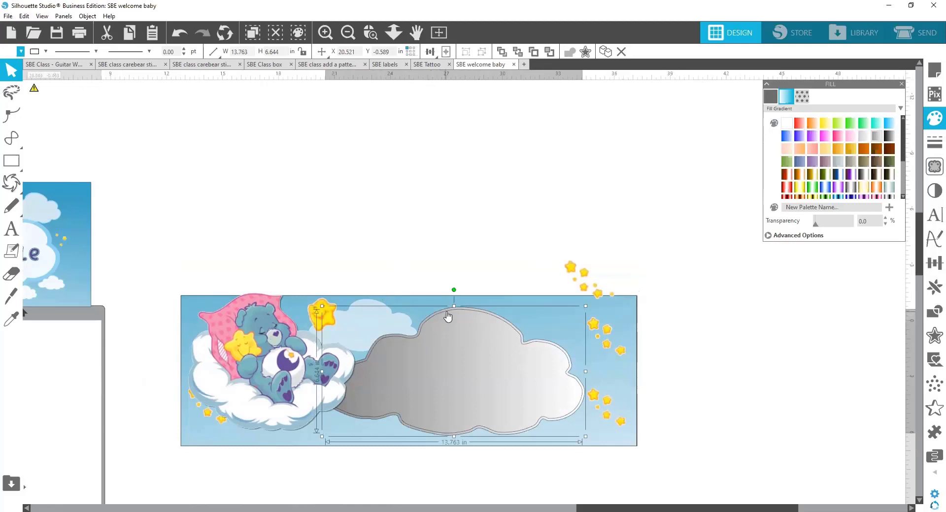
{"action": "mouse_move", "coordinate": [447, 317]}
{"action": "left_mouse_down"}
{"action": "mouse_move", "coordinate": [450, 162]}
{"action": "mouse_move", "coordinate": [450, 316]}
{"action": "left_mouse_up"}
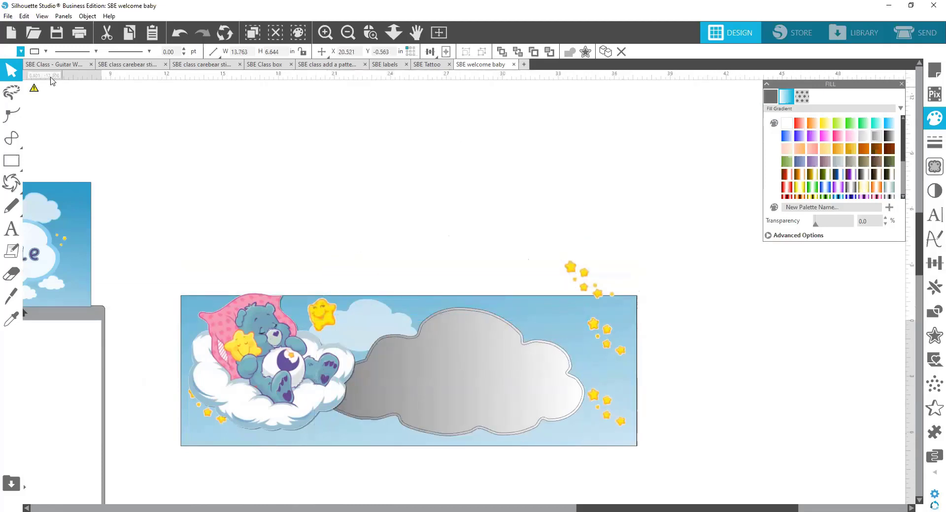
{"action": "left_click", "coordinate": [21, 51]}
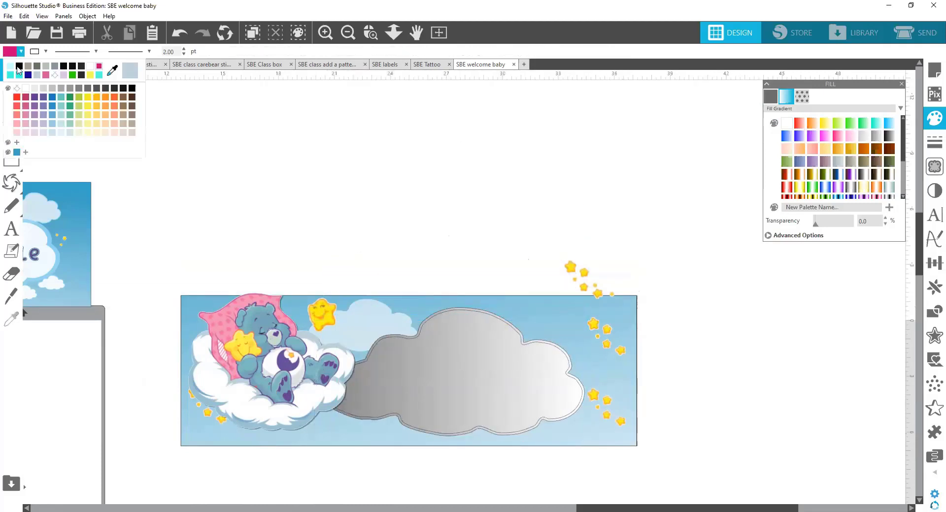
{"action": "left_click", "coordinate": [29, 90]}
{"action": "left_click", "coordinate": [425, 354]}
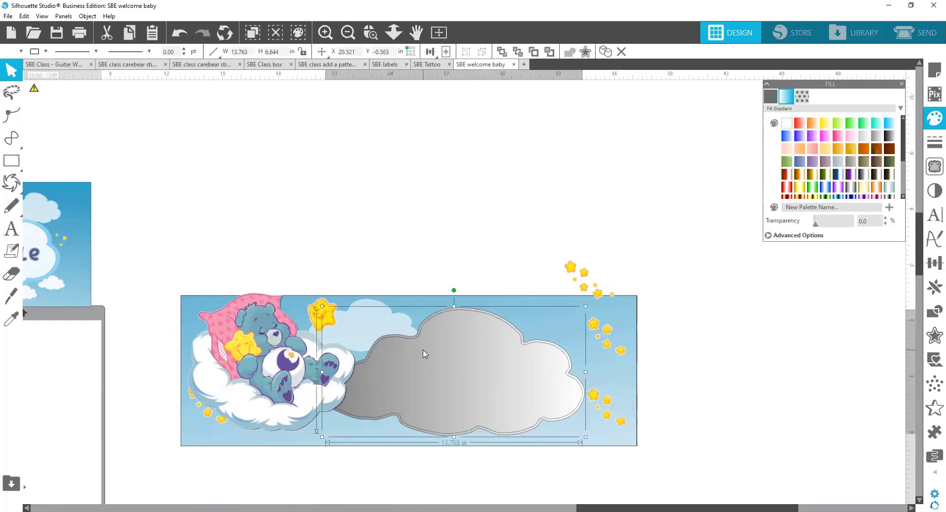
{"action": "left_click", "coordinate": [6, 51]}
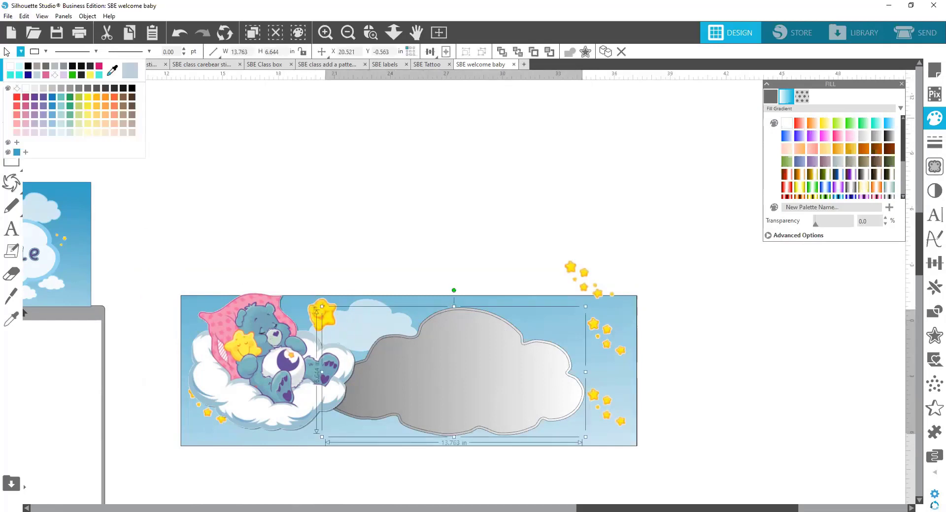
{"action": "left_click", "coordinate": [25, 89]}
{"action": "left_click", "coordinate": [809, 387]}
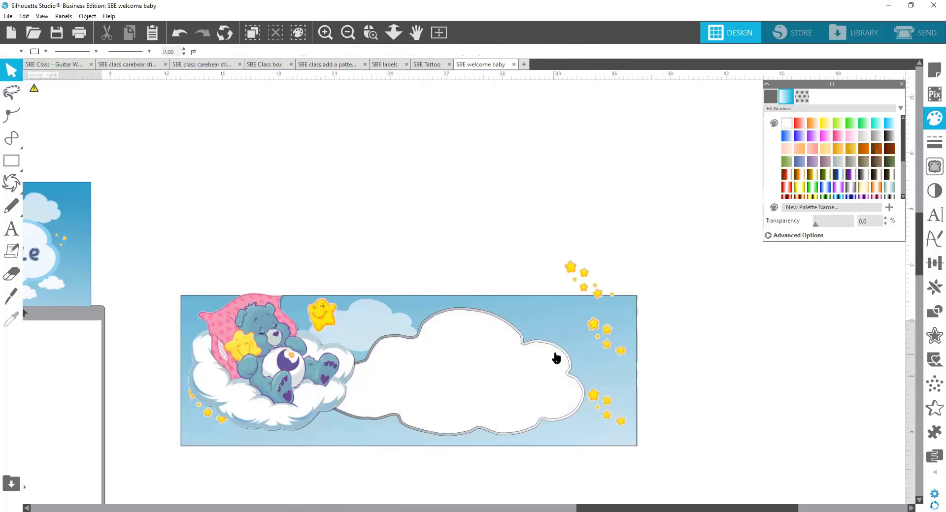
Shift the bear cutout slightly down on the banner and move the small pale-blue cloud a little to the left.
{"action": "left_click", "coordinate": [282, 365]}
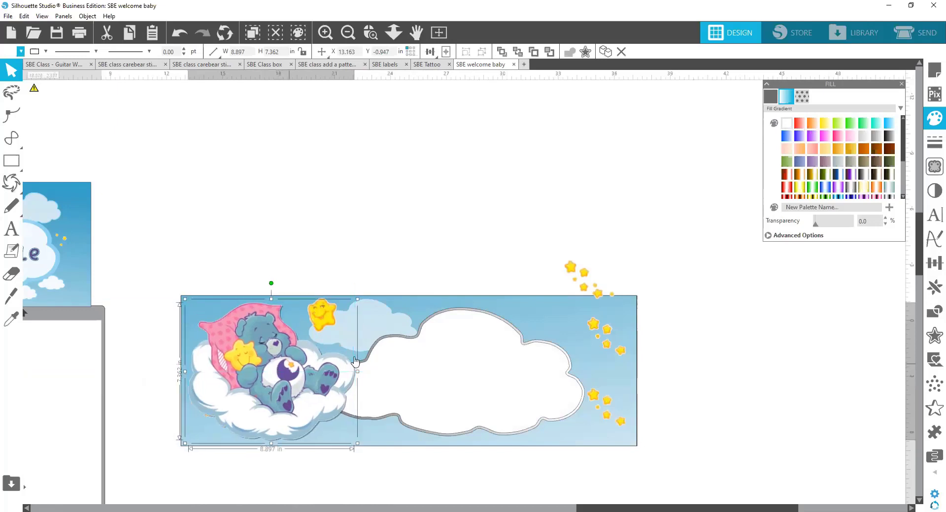
{"action": "left_click", "coordinate": [372, 329]}
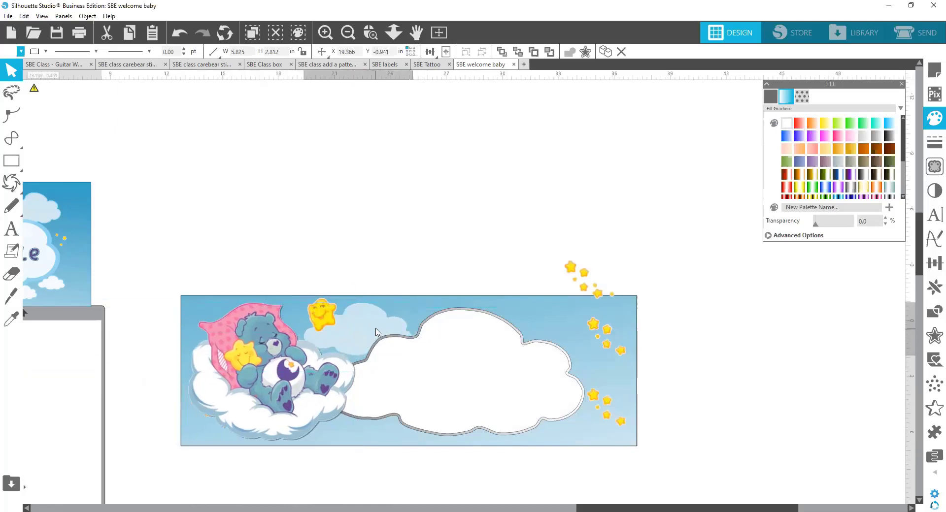
{"action": "left_click", "coordinate": [458, 327]}
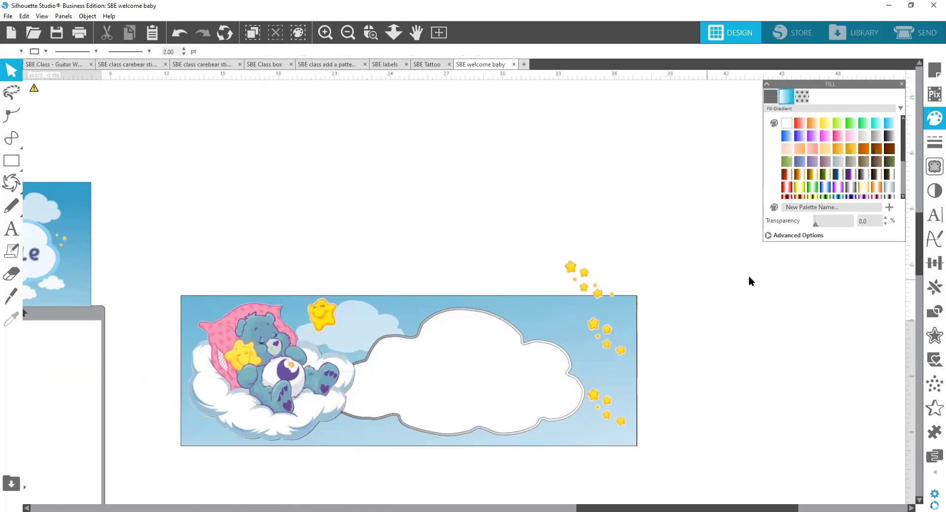
Move the finished welcome banner into the empty area above the new banner.
{"action": "left_click_drag", "start_coordinate": [89, 253], "coordinate": [202, 220]}
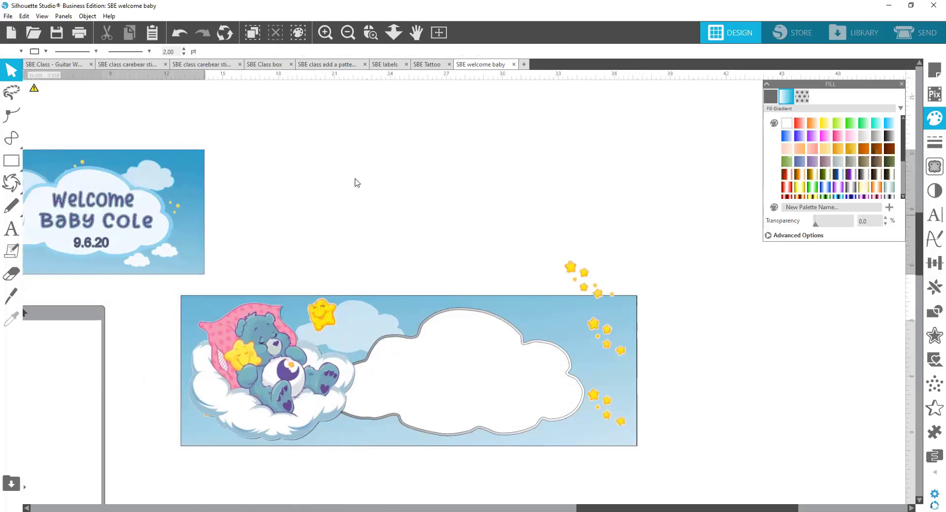
{"action": "left_click", "coordinate": [12, 250]}
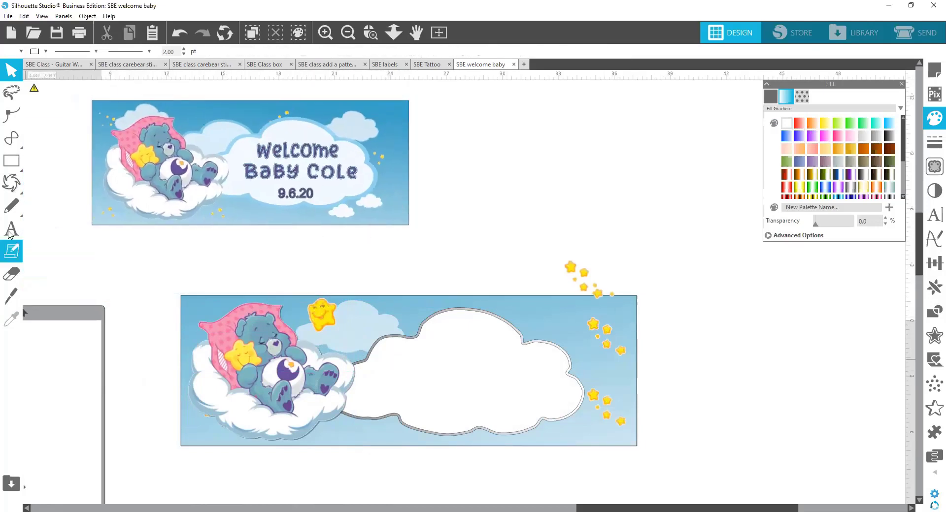
Ungroup the finished banner, pull its welcome title out to the right of it, and open the text style settings.
{"action": "right_click", "coordinate": [292, 170]}
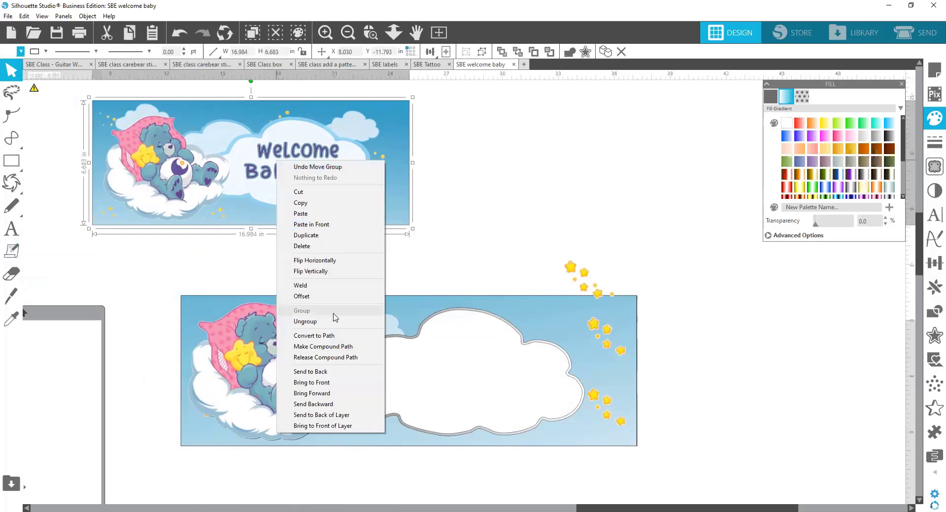
{"action": "left_click", "coordinate": [332, 320]}
{"action": "left_click_drag", "start_coordinate": [328, 156], "coordinate": [518, 151]}
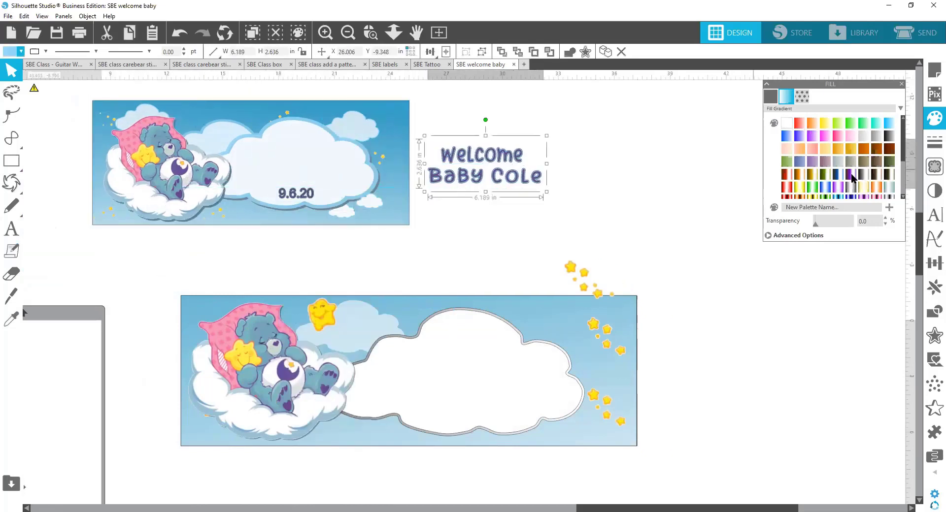
{"action": "left_click", "coordinate": [931, 220]}
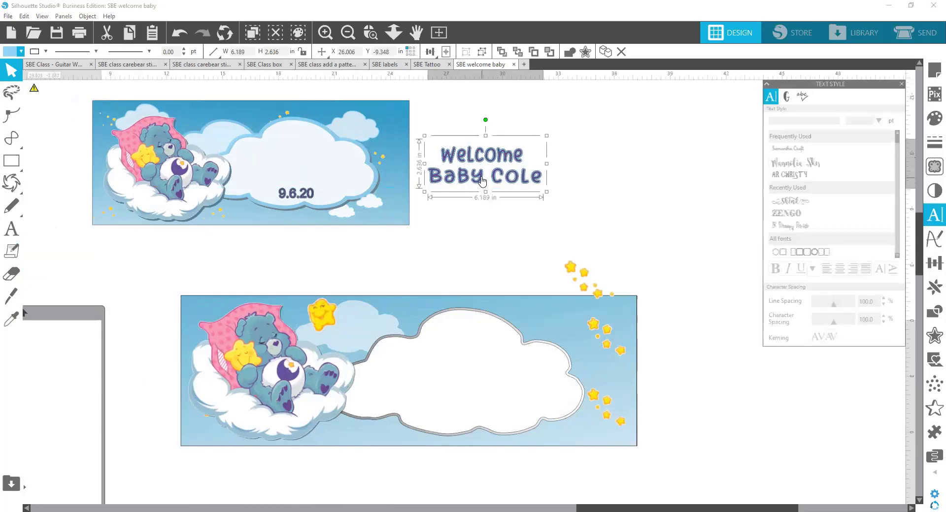
{"action": "left_click", "coordinate": [502, 148]}
{"action": "left_click", "coordinate": [303, 194]}
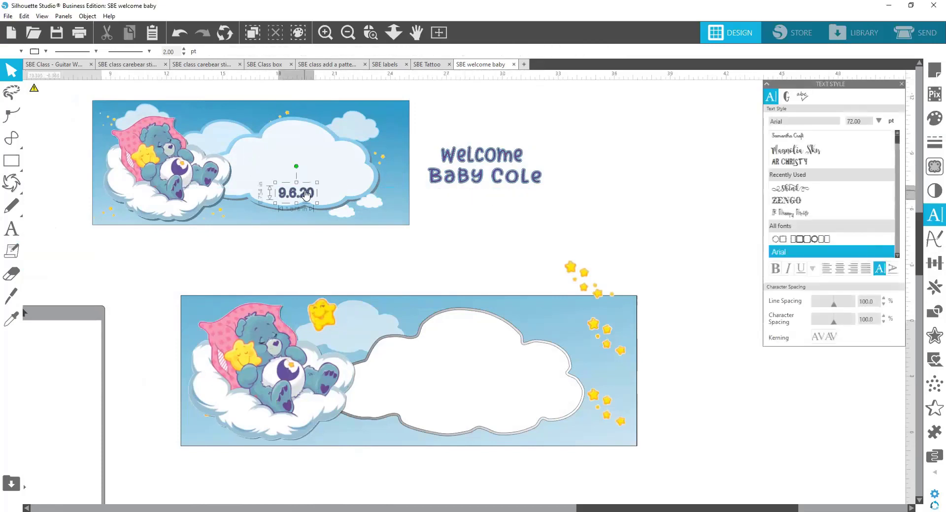
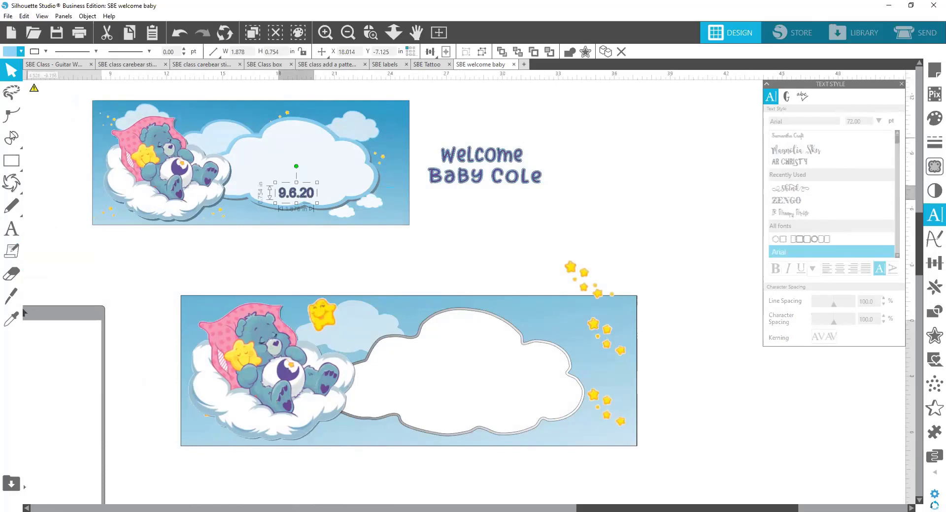
{"action": "left_click", "coordinate": [11, 229]}
{"action": "left_click", "coordinate": [440, 389]}
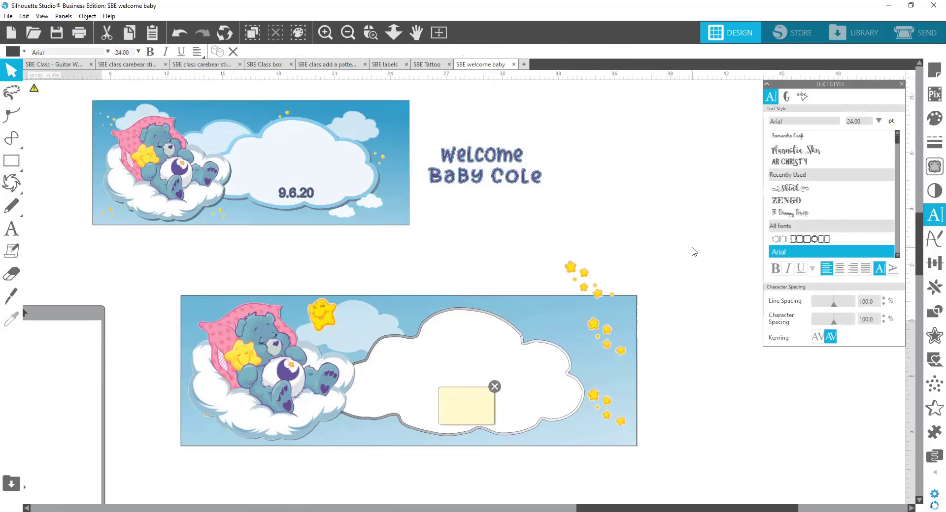
{"action": "left_click", "coordinate": [495, 387]}
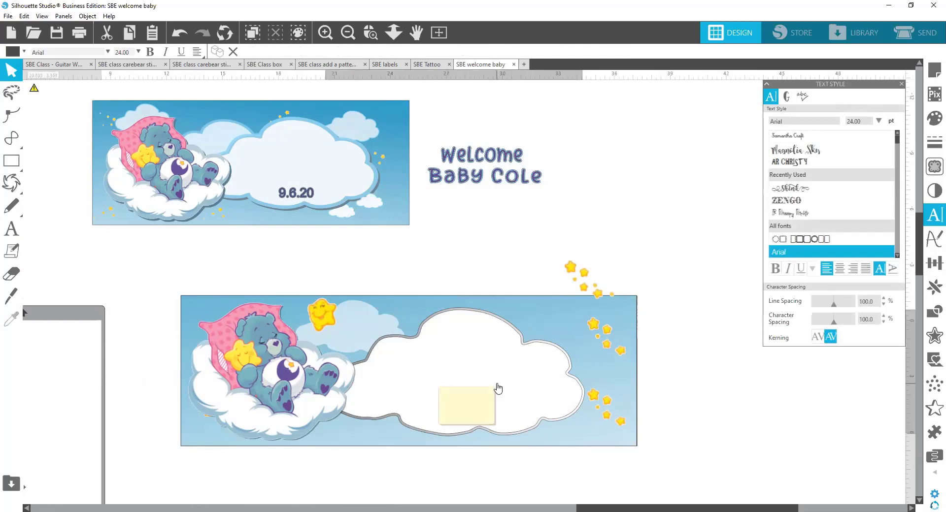
{"action": "left_click", "coordinate": [618, 211]}
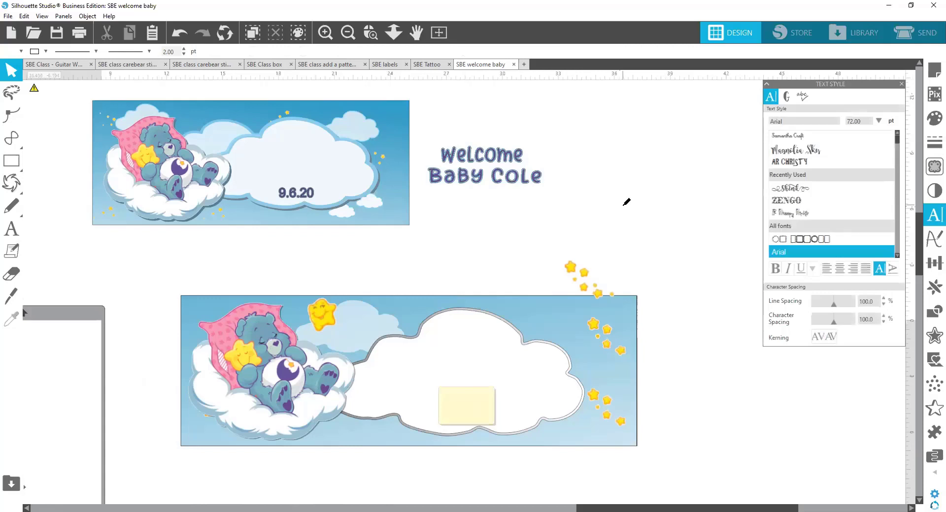
{"action": "key", "text": "f"}
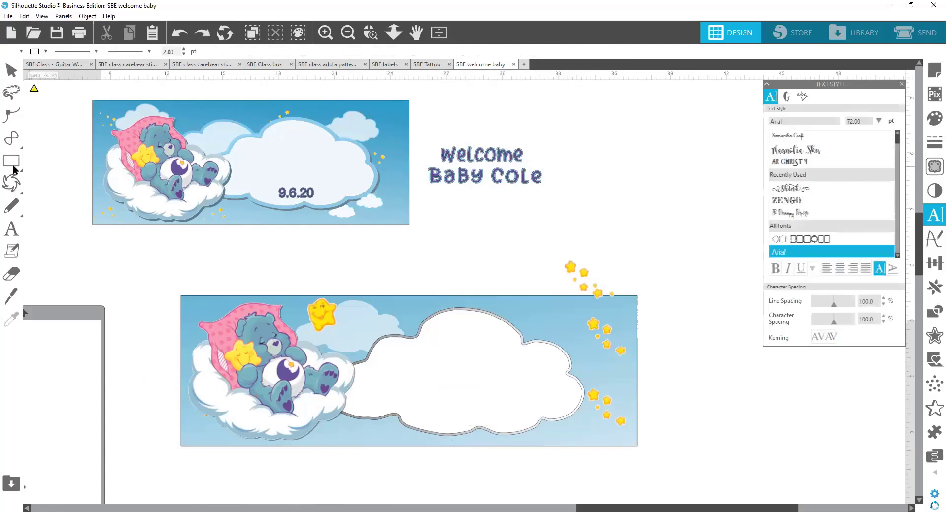
Add the text "Welcome" in the blank area between the two banners.
{"action": "left_click", "coordinate": [12, 229]}
{"action": "left_click", "coordinate": [498, 232]}
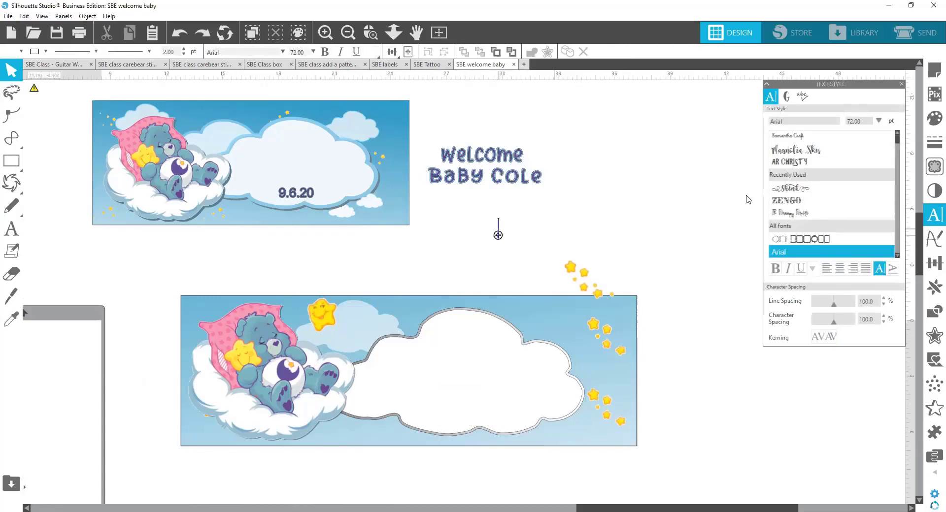
{"action": "type", "text": "Welcome"}
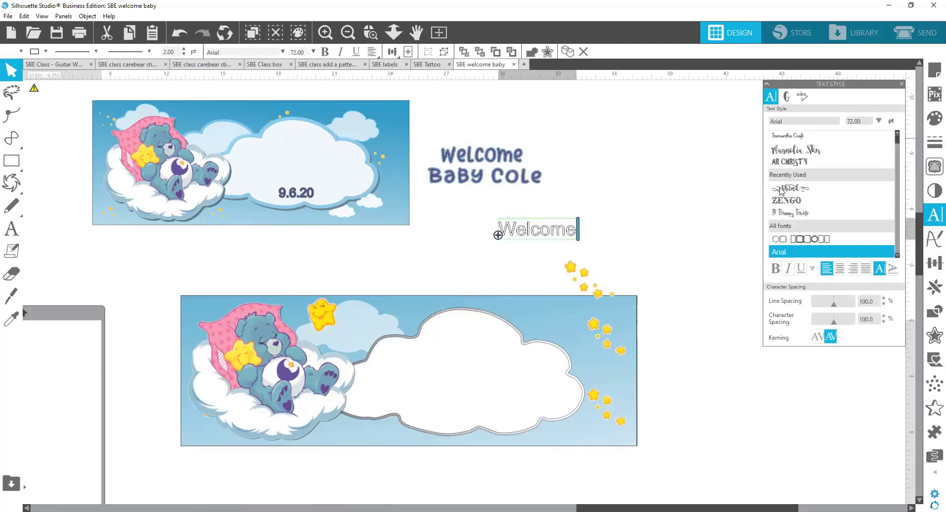
{"action": "left_click", "coordinate": [724, 232]}
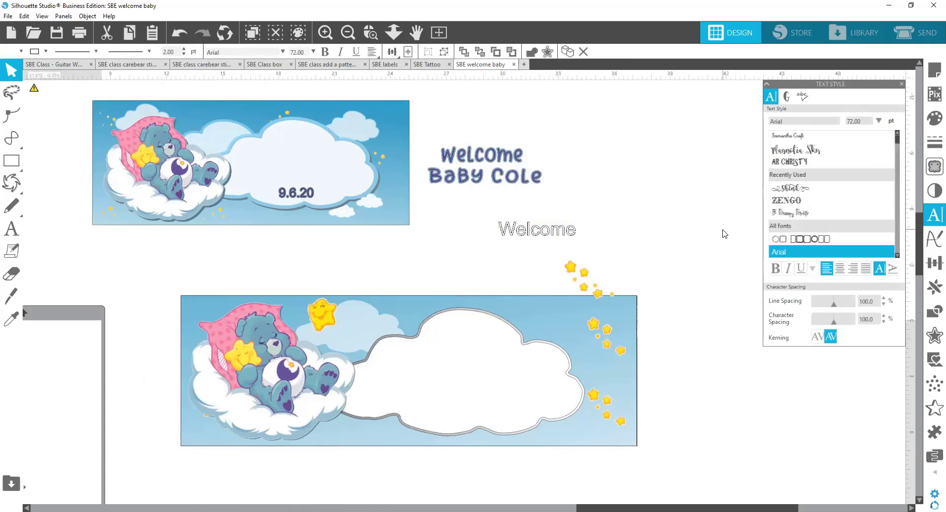
Change the font of the new "Welcome" text to Sweet Cupcake.
{"action": "left_click", "coordinate": [571, 236]}
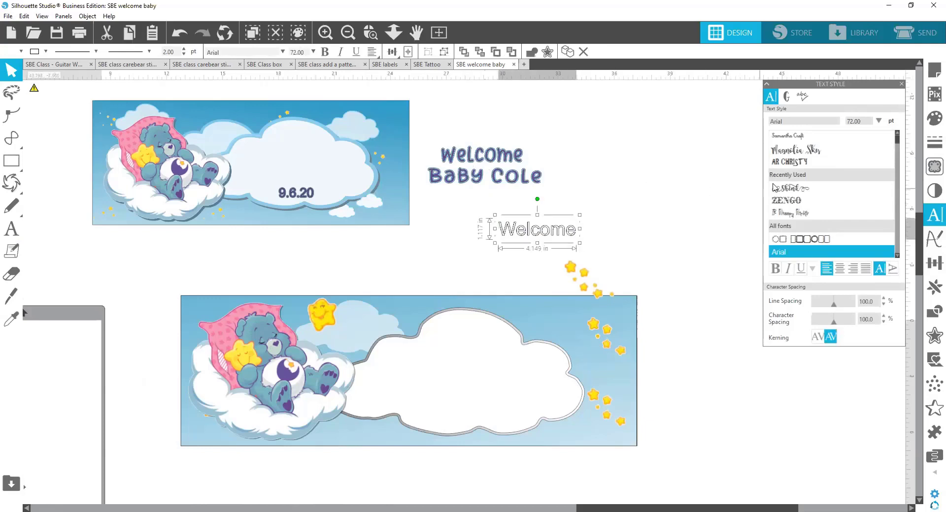
{"action": "left_click", "coordinate": [793, 216]}
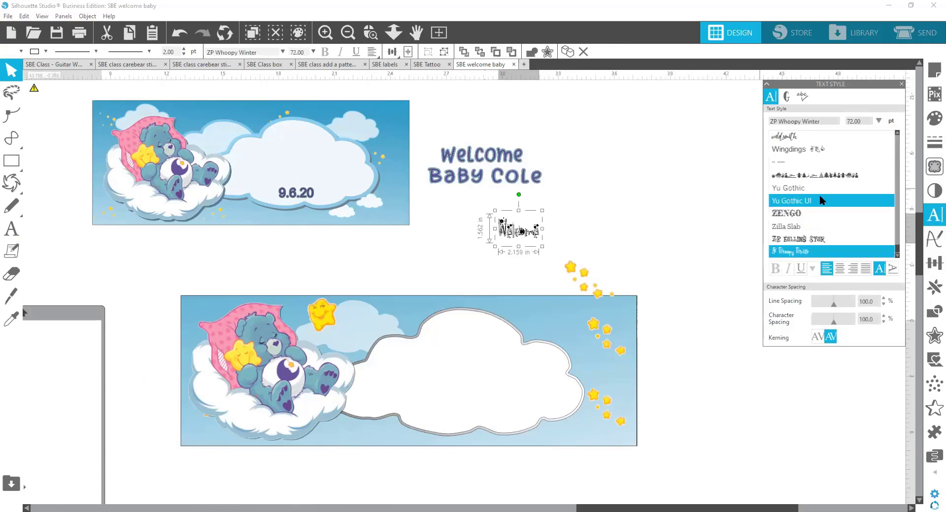
{"action": "scroll", "coordinate": [822, 207], "scroll_direction": "up", "scroll_amount": 2}
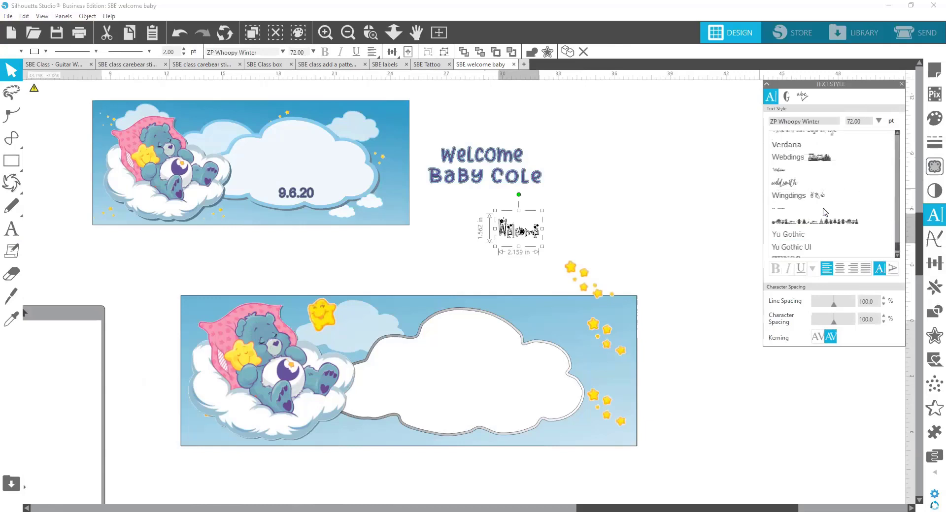
{"action": "scroll", "coordinate": [825, 212], "scroll_direction": "up", "scroll_amount": 5}
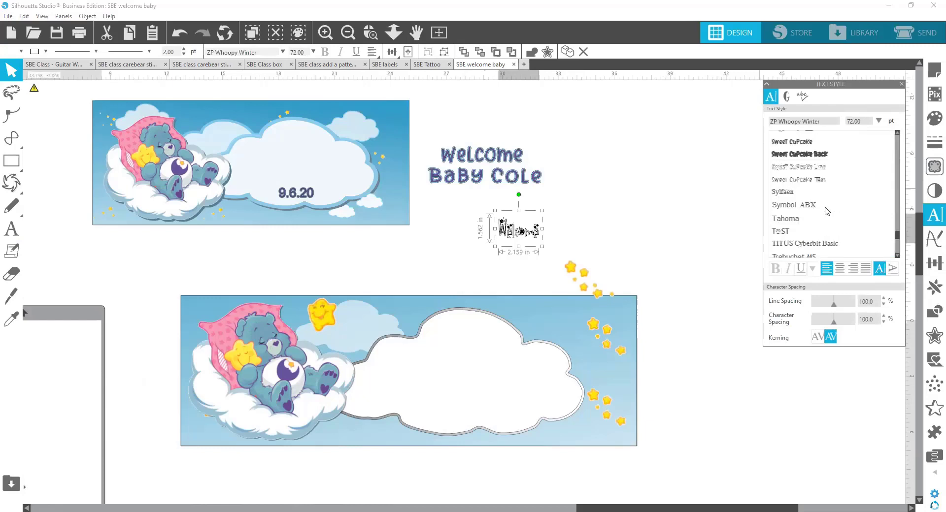
{"action": "scroll", "coordinate": [818, 177], "scroll_direction": "up", "scroll_amount": 1}
{"action": "left_click", "coordinate": [814, 172]}
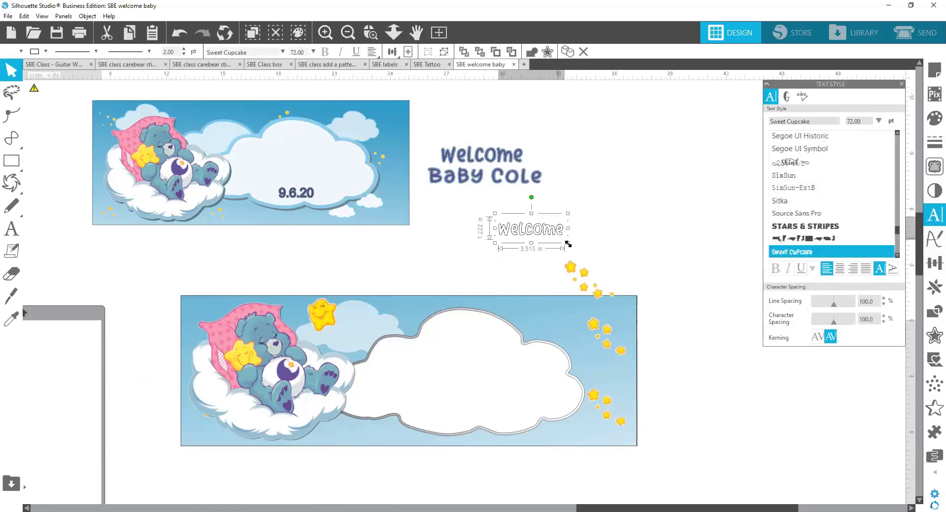
Enlarge the "Welcome" text to about 9.46 in wide, centred on the lower banner's white cloud, and fill it pale yellow.
{"action": "left_click_drag", "start_coordinate": [573, 248], "coordinate": [682, 294]}
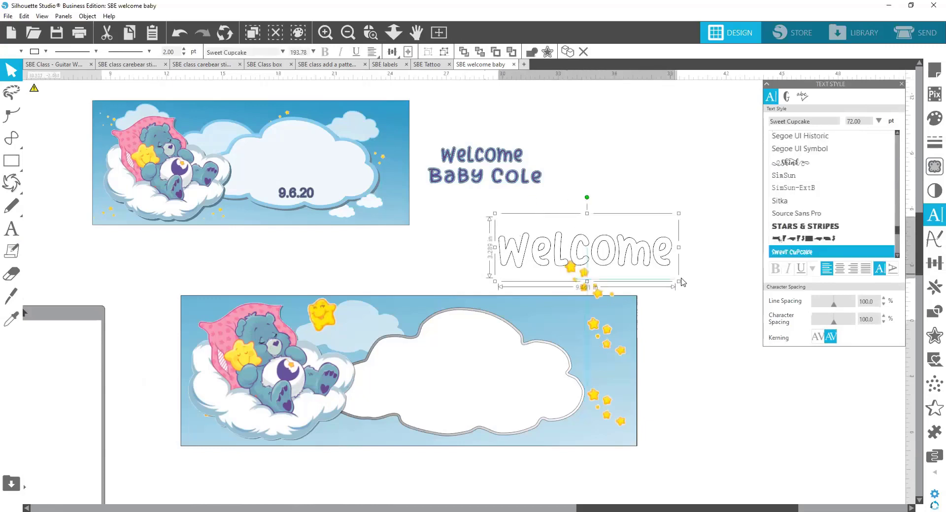
{"action": "left_click_drag", "start_coordinate": [632, 256], "coordinate": [515, 388]}
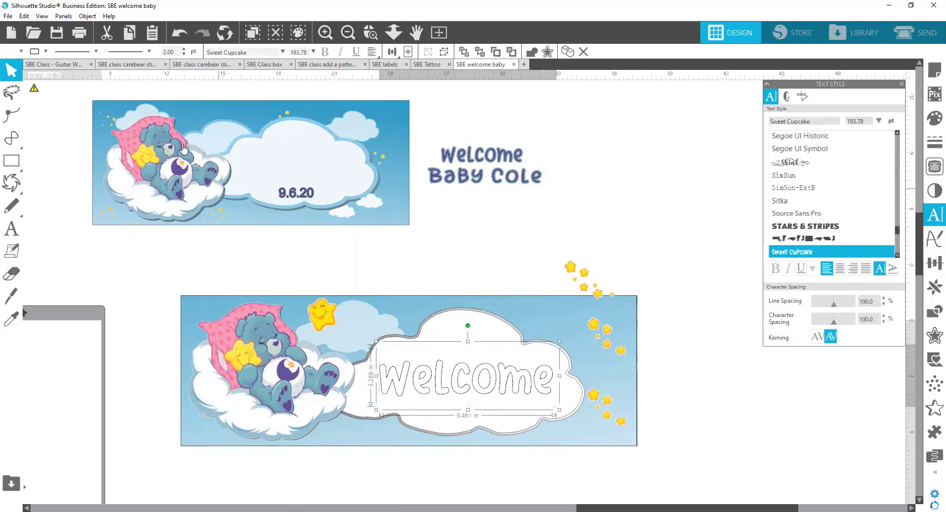
{"action": "left_click", "coordinate": [19, 51]}
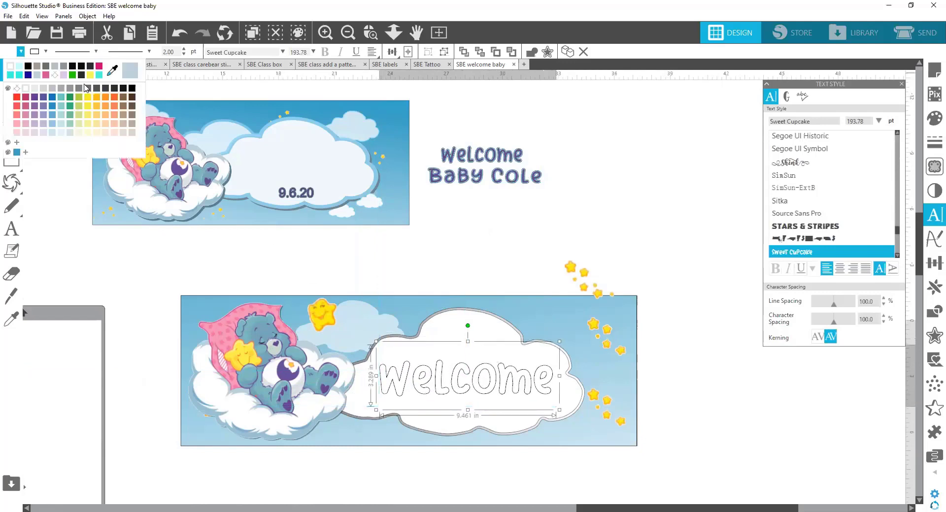
{"action": "left_click", "coordinate": [593, 169]}
Move two loose stars onto the lower banner, one below the bear's cloud and one in the upper-left corner.
{"action": "left_click_drag", "start_coordinate": [570, 268], "coordinate": [360, 434]}
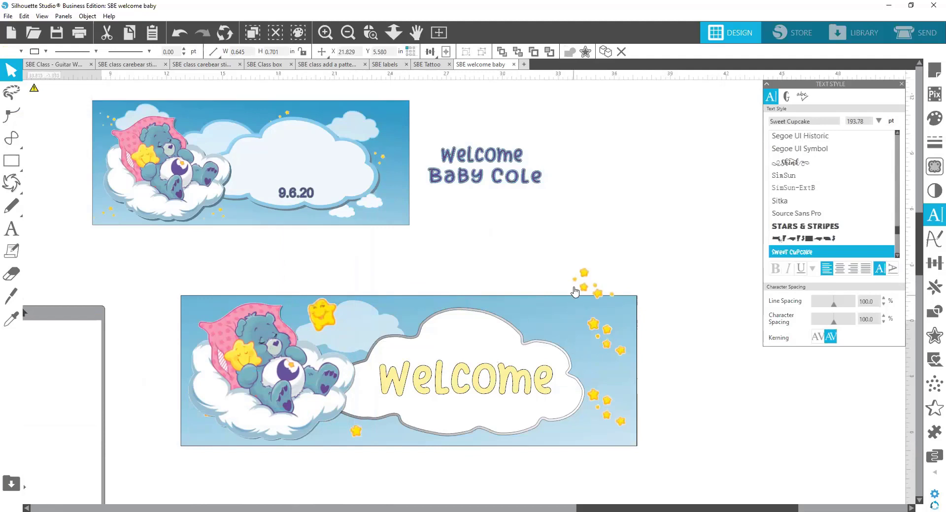
{"action": "left_click_drag", "start_coordinate": [581, 288], "coordinate": [195, 308]}
Give the yellow "Welcome" text an 8 pt outline in the orange-yellow sampled from the large smiling star.
{"action": "left_click", "coordinate": [435, 382]}
{"action": "left_click", "coordinate": [435, 382]}
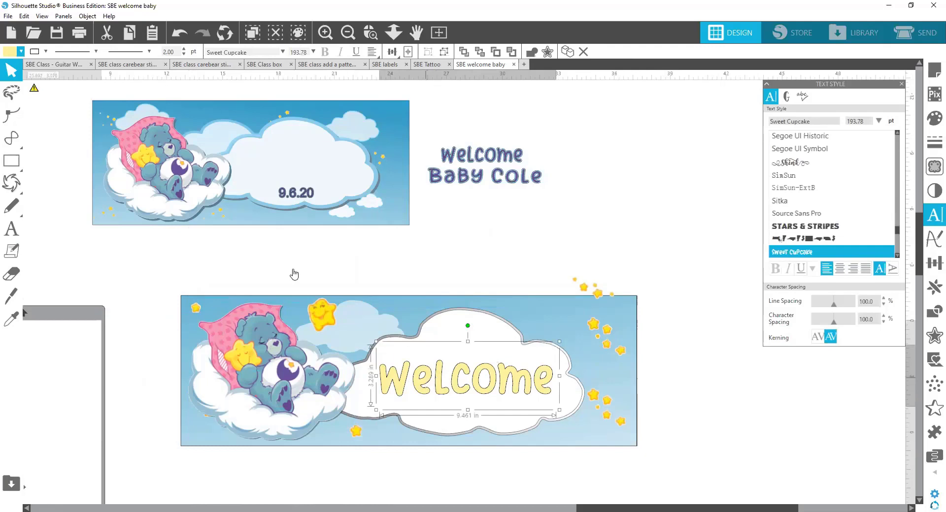
{"action": "left_click", "coordinate": [34, 53]}
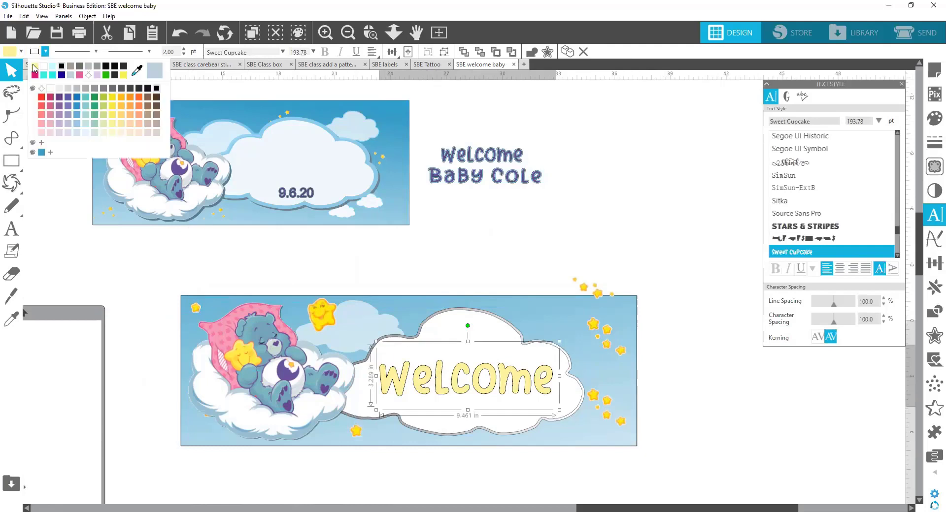
{"action": "left_click", "coordinate": [137, 70]}
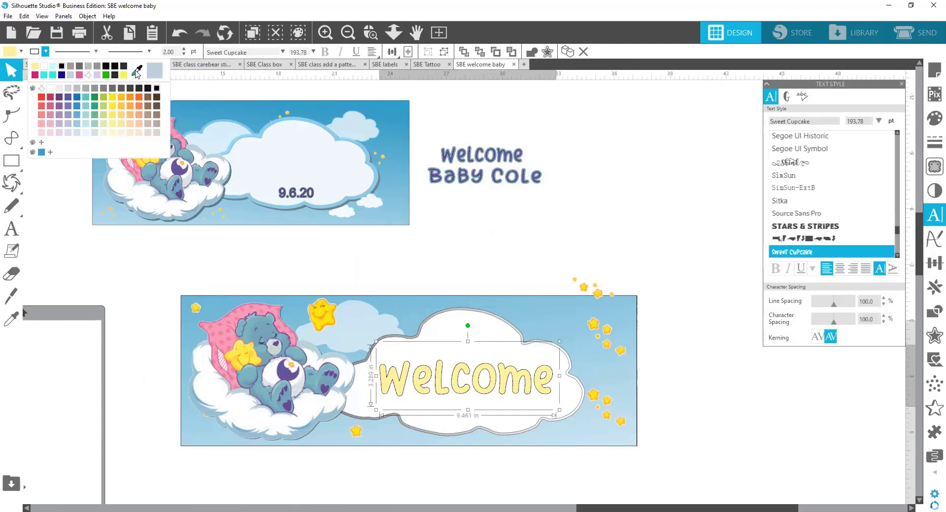
{"action": "left_click", "coordinate": [337, 310]}
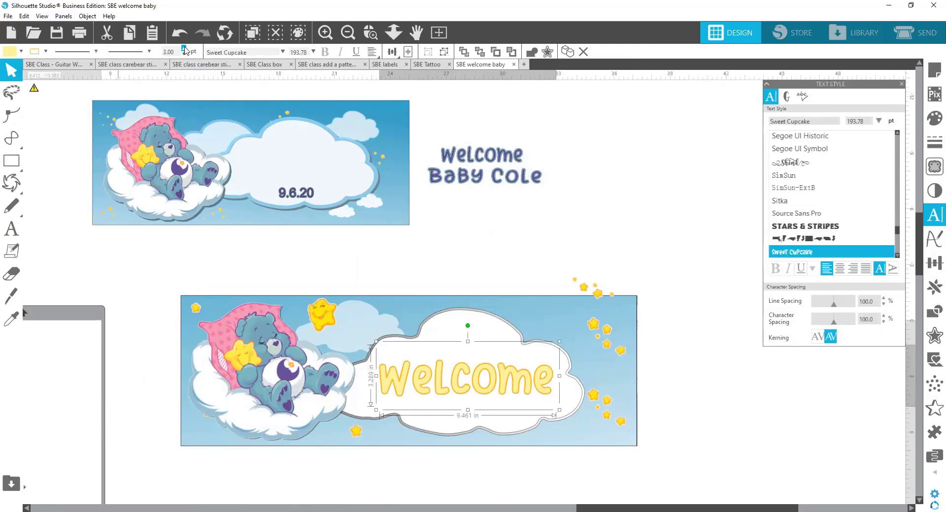
{"action": "left_click", "coordinate": [183, 48]}
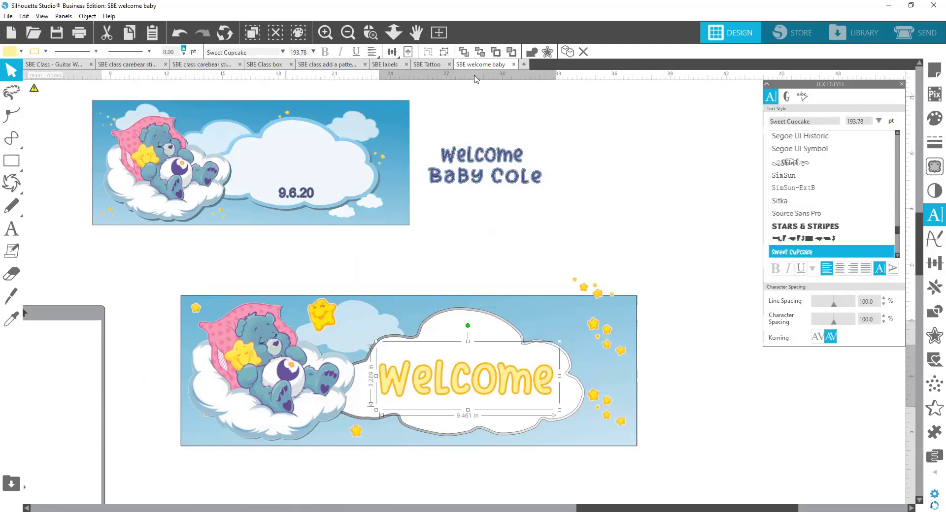
Fill the lower banner's "Welcome" text with the bright yellow sampled from the large smiling star.
{"action": "left_click", "coordinate": [630, 148]}
{"action": "left_click", "coordinate": [401, 389]}
{"action": "left_click", "coordinate": [8, 52]}
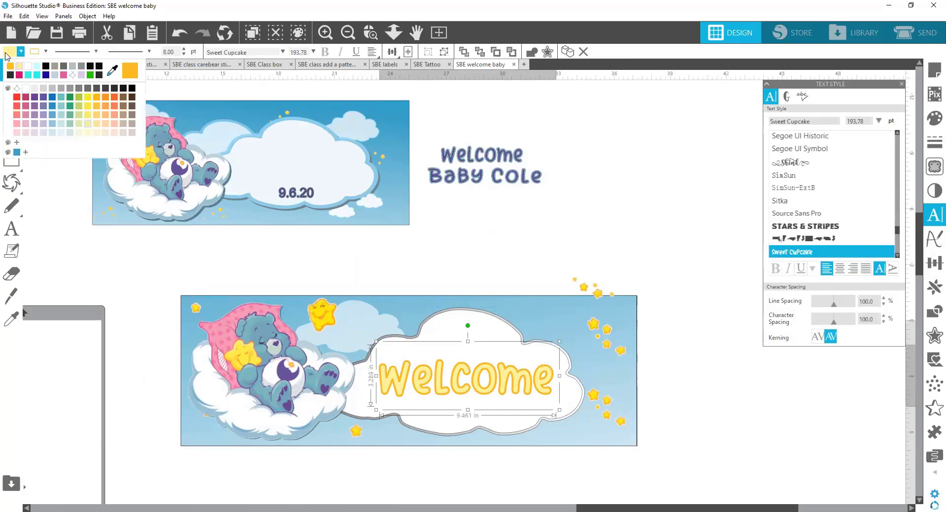
{"action": "left_click", "coordinate": [112, 70]}
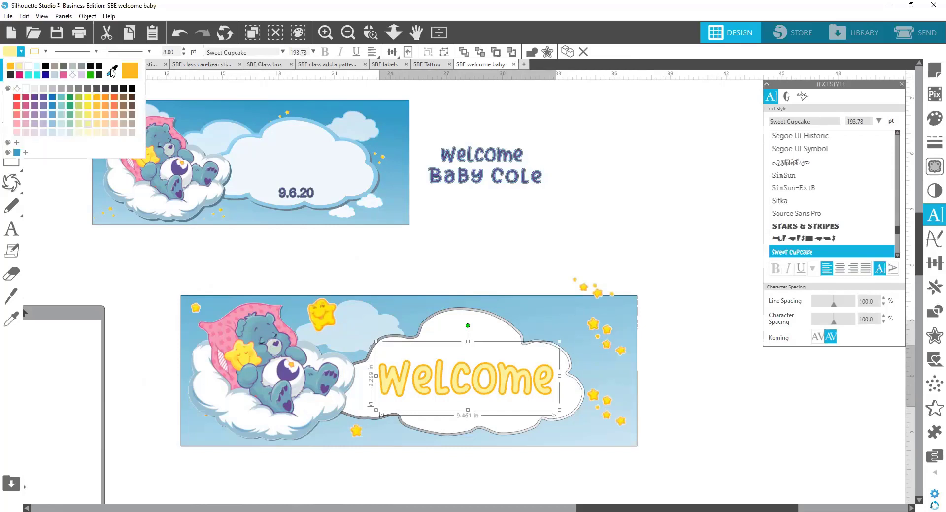
{"action": "left_click", "coordinate": [323, 309]}
{"action": "left_click", "coordinate": [574, 229]}
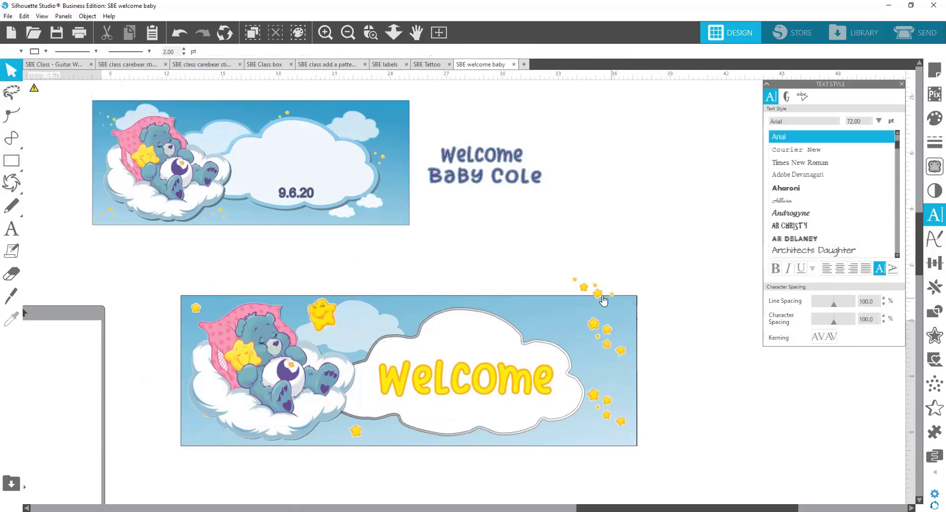
Move a loose star onto the lower banner beside the cloud's upper right and shift "Welcome" slightly down and left.
{"action": "left_click_drag", "start_coordinate": [597, 295], "coordinate": [615, 313]}
{"action": "left_click_drag", "start_coordinate": [495, 389], "coordinate": [445, 397]}
{"action": "left_click", "coordinate": [463, 384]}
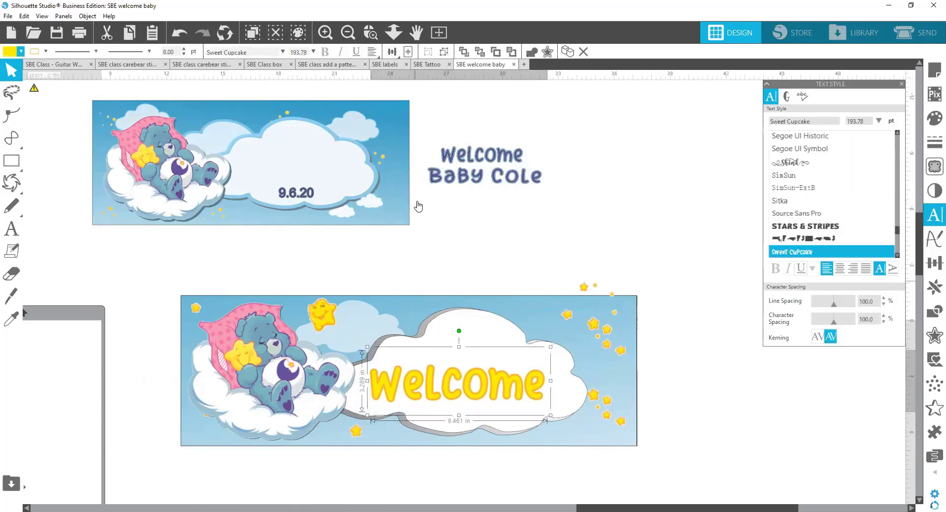
Place the blue welcome lettering above the date in the upper banner's cloud and nudge the small lower-right cloud outward.
{"action": "left_click_drag", "start_coordinate": [458, 159], "coordinate": [274, 156]}
{"action": "left_click", "coordinate": [288, 202]}
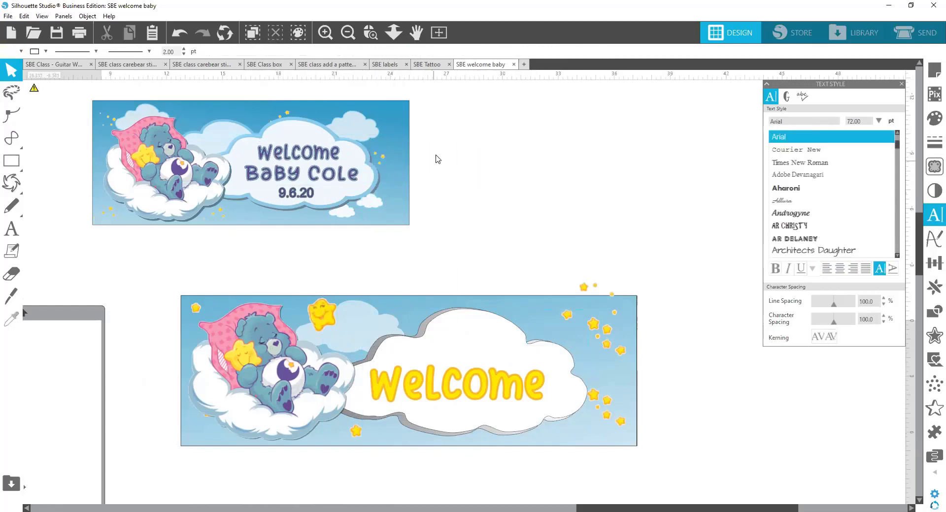
{"action": "left_click", "coordinate": [367, 133]}
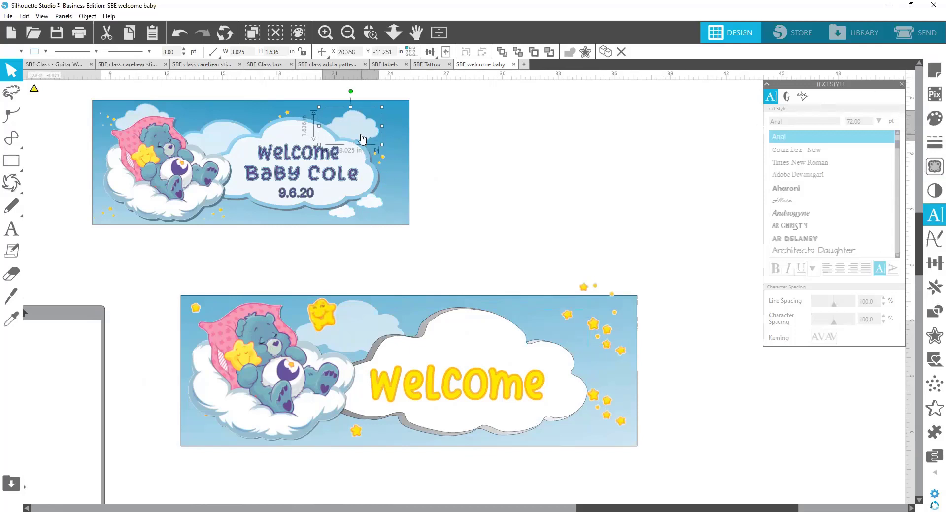
{"action": "left_click_drag", "start_coordinate": [362, 140], "coordinate": [362, 140]}
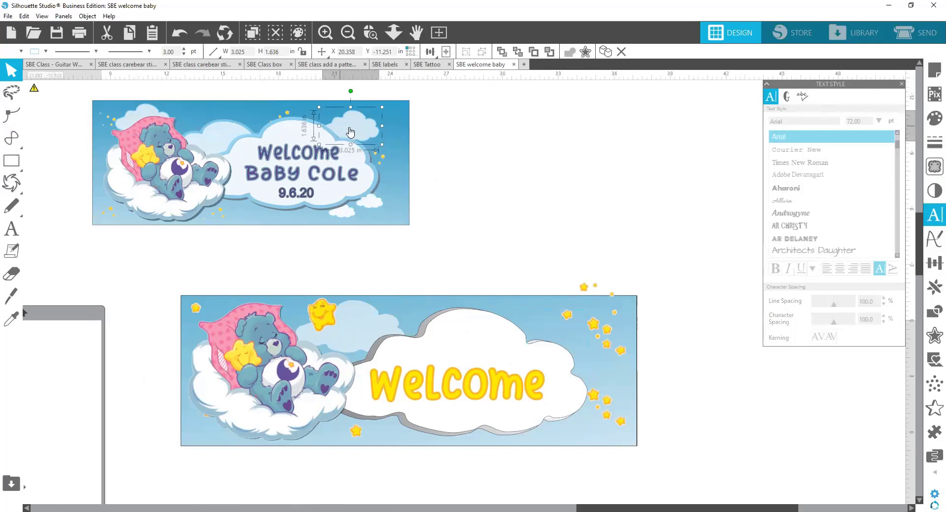
{"action": "left_click", "coordinate": [380, 208]}
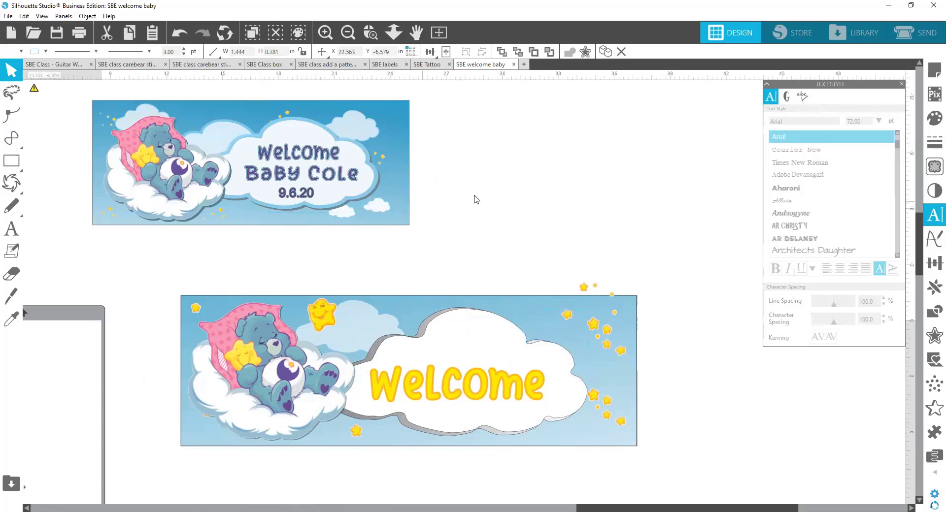
Move the sleeping bear image off the lower banner into the blank area beside the upper banner.
{"action": "left_click", "coordinate": [178, 201]}
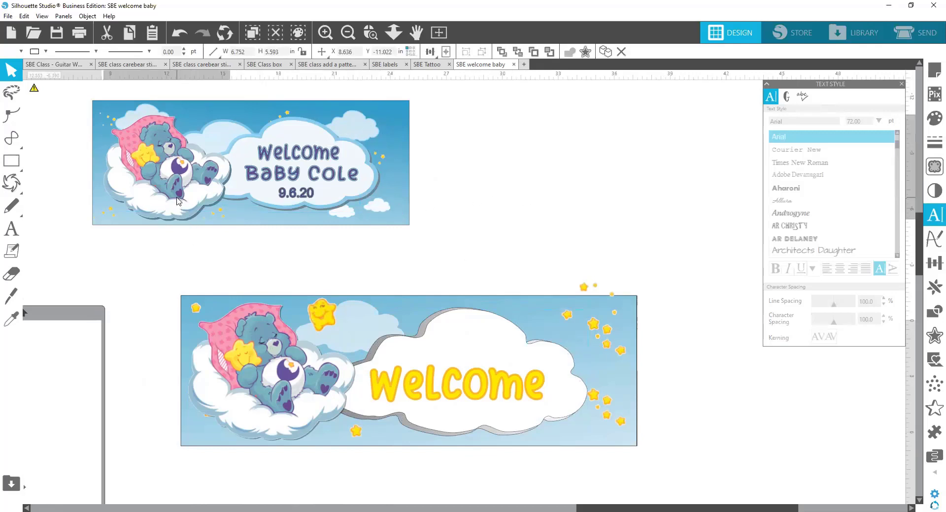
{"action": "left_click", "coordinate": [542, 158]}
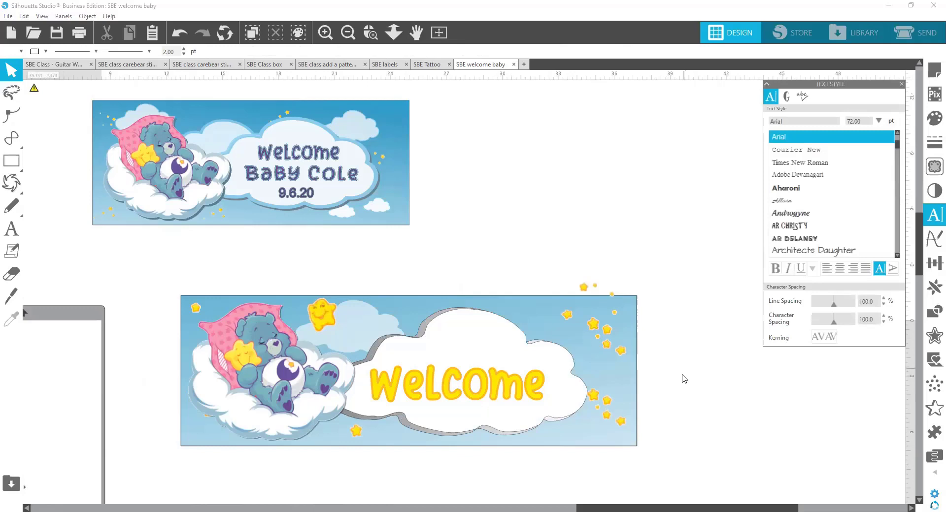
{"action": "left_click", "coordinate": [584, 286]}
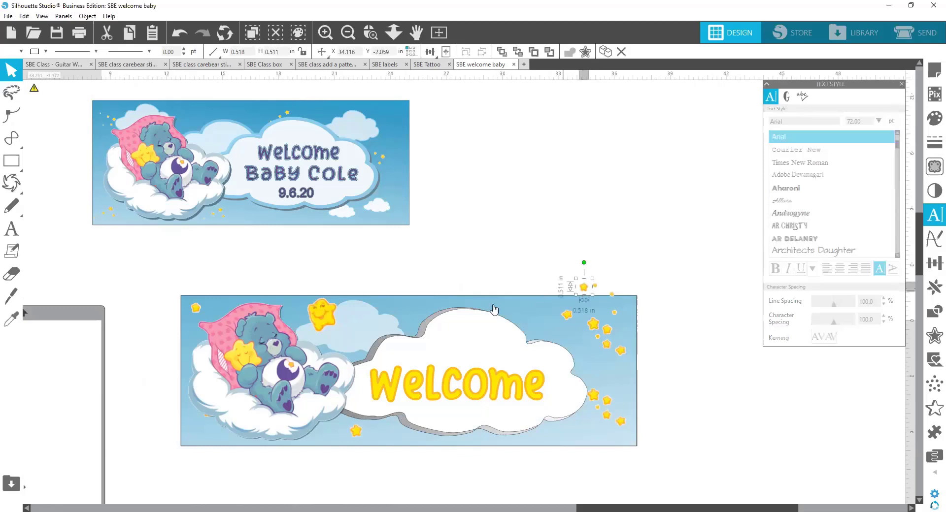
{"action": "left_click", "coordinate": [254, 356]}
{"action": "left_click_drag", "start_coordinate": [253, 356], "coordinate": [495, 166]}
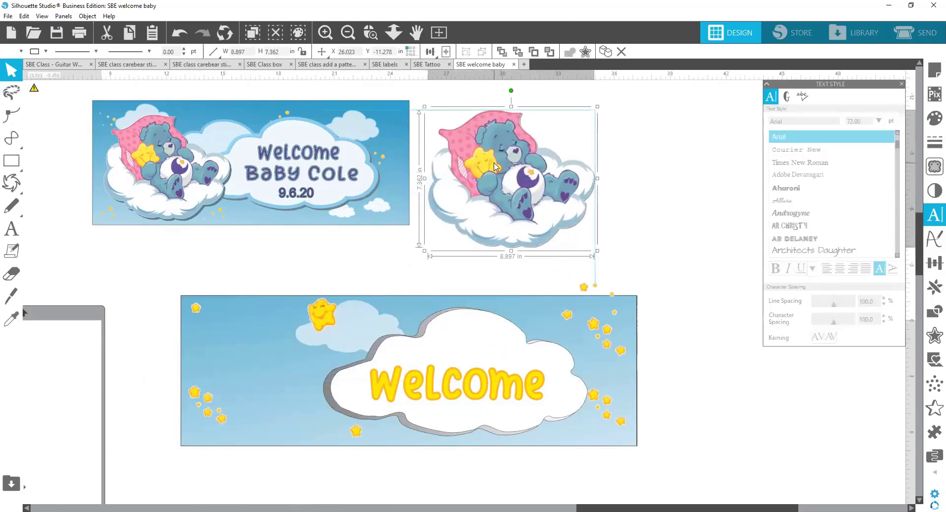
Scale the sleeping bear image to about 7.7 in wide and place it on the lower banner, overlapping the white cloud's edge.
{"action": "left_click_drag", "start_coordinate": [597, 251], "coordinate": [522, 200]}
{"action": "left_click_drag", "start_coordinate": [466, 159], "coordinate": [246, 368]}
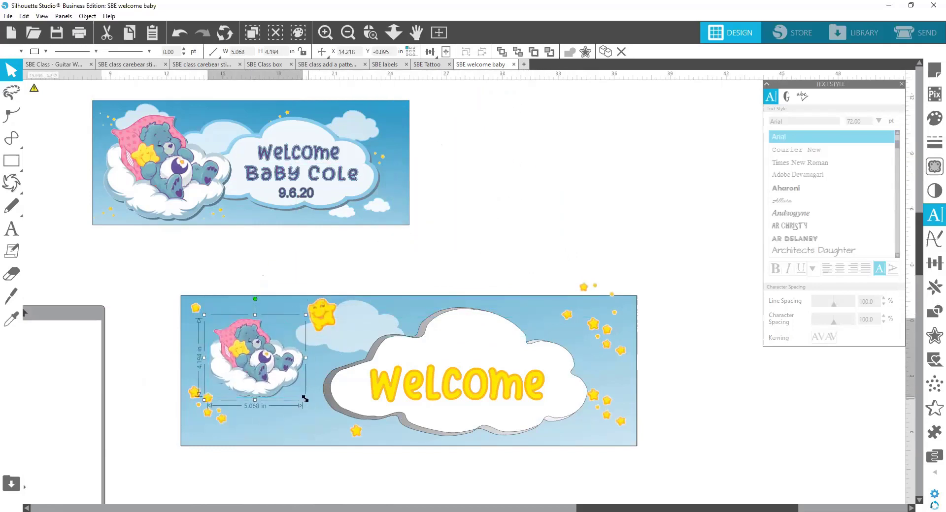
{"action": "mouse_move", "coordinate": [306, 403]}
{"action": "left_mouse_down"}
{"action": "mouse_move", "coordinate": [347, 448]}
{"action": "mouse_move", "coordinate": [357, 444]}
{"action": "mouse_move", "coordinate": [293, 392]}
{"action": "mouse_move", "coordinate": [301, 397]}
{"action": "left_mouse_up"}
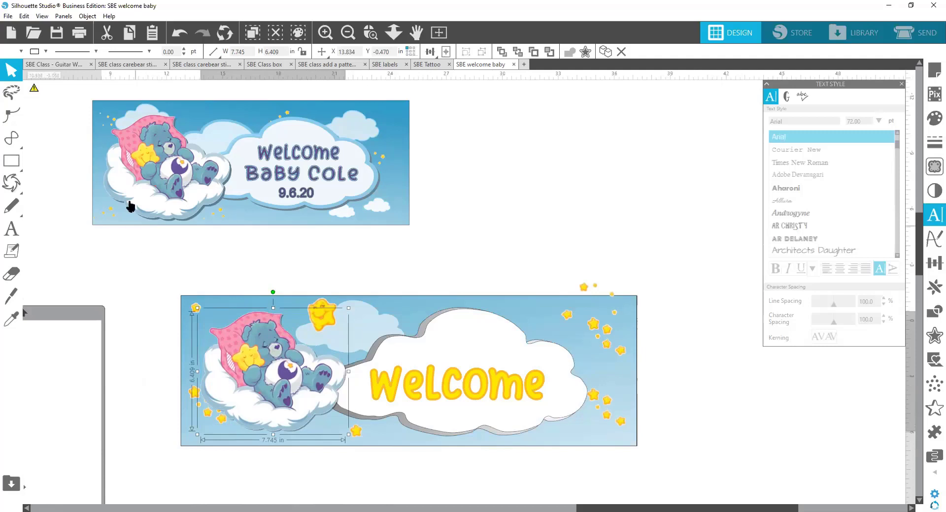
Draw a circle about 2.7 in wide in the blank area beside the upper banner.
{"action": "mouse_move", "coordinate": [22, 163]}
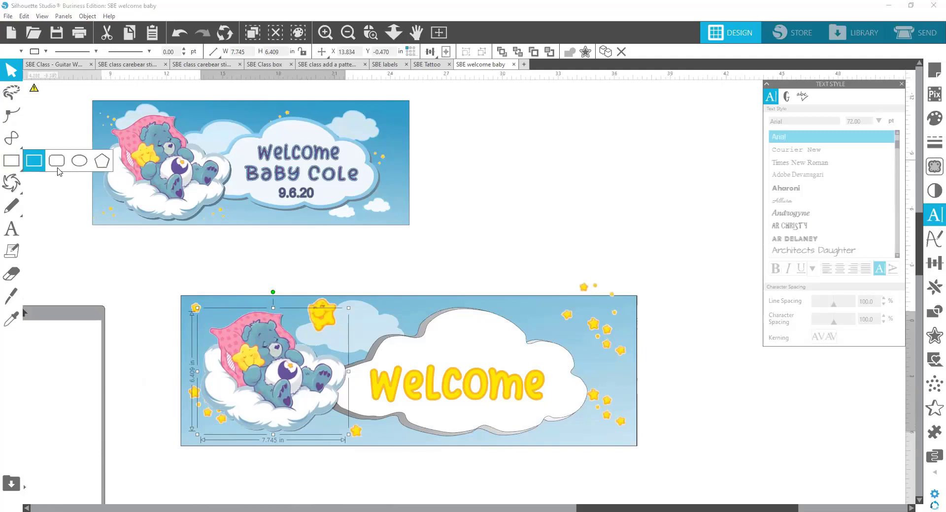
{"action": "left_click", "coordinate": [80, 165]}
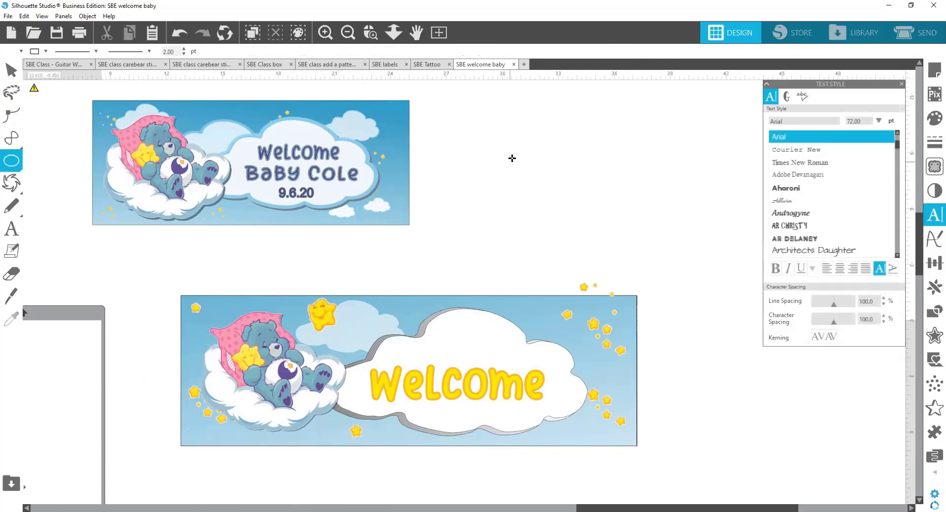
{"action": "left_click_drag", "start_coordinate": [492, 141], "coordinate": [542, 196]}
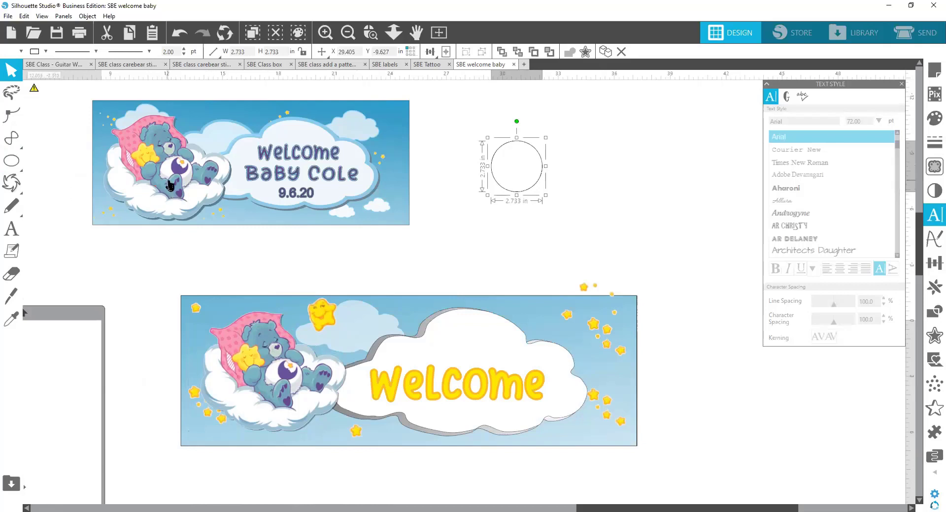
Move the upper banner's sleeping bear image over the circle and bring it to the front.
{"action": "left_click_drag", "start_coordinate": [169, 184], "coordinate": [528, 206]}
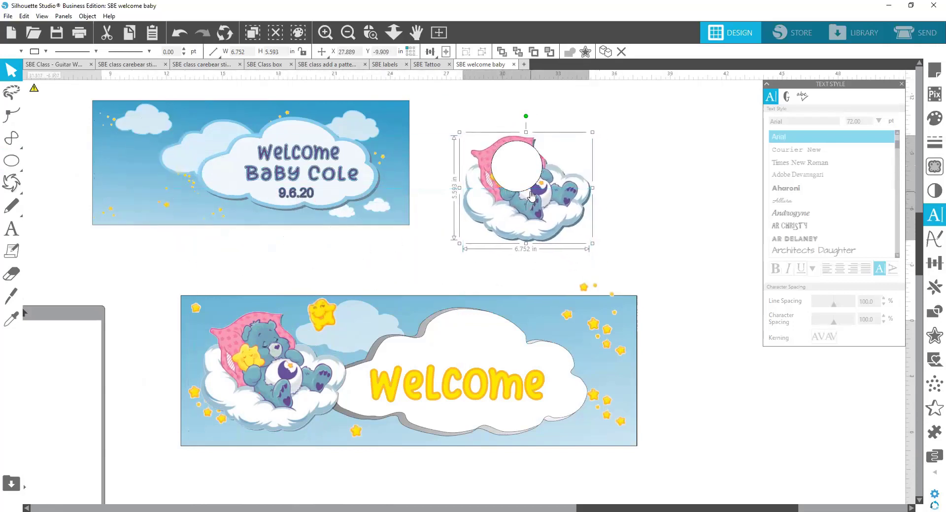
{"action": "right_click", "coordinate": [548, 189]}
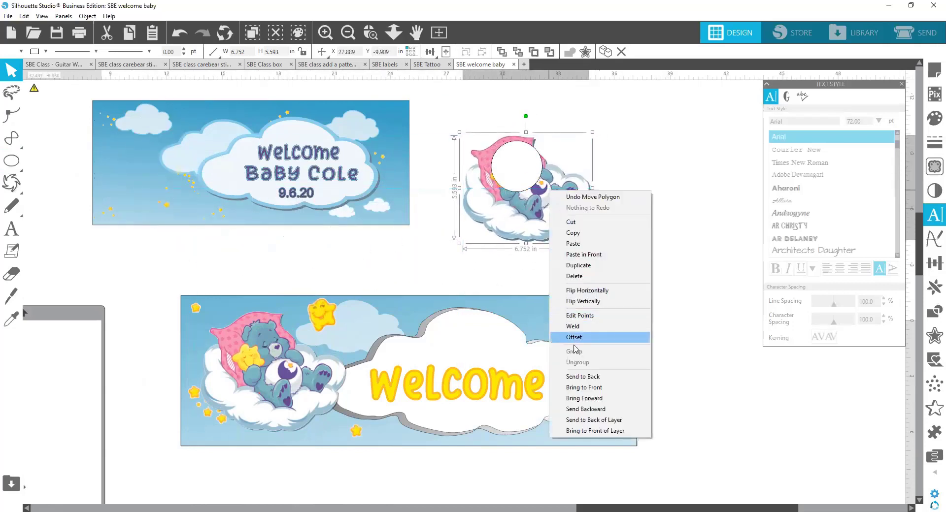
{"action": "left_click", "coordinate": [584, 387]}
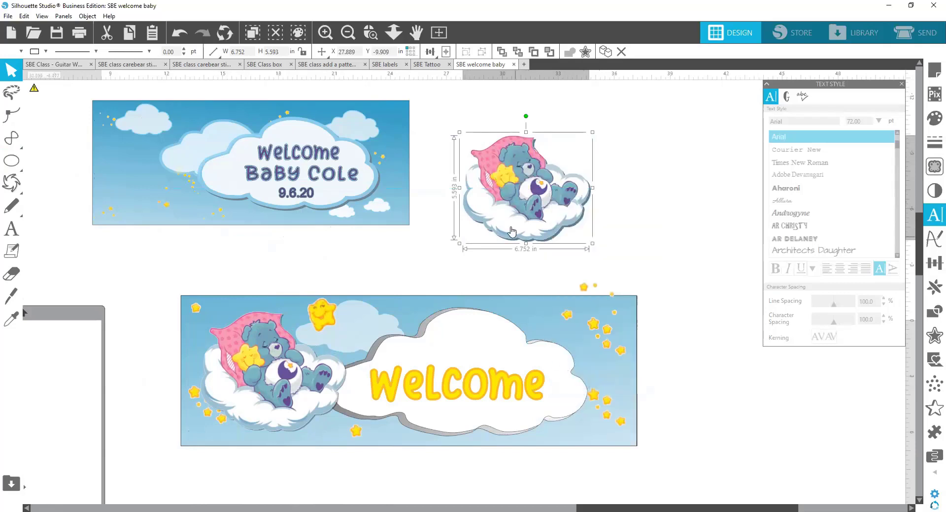
Divide the bear image with the circle and pull the resulting pieces apart.
{"action": "right_click", "coordinate": [524, 181]}
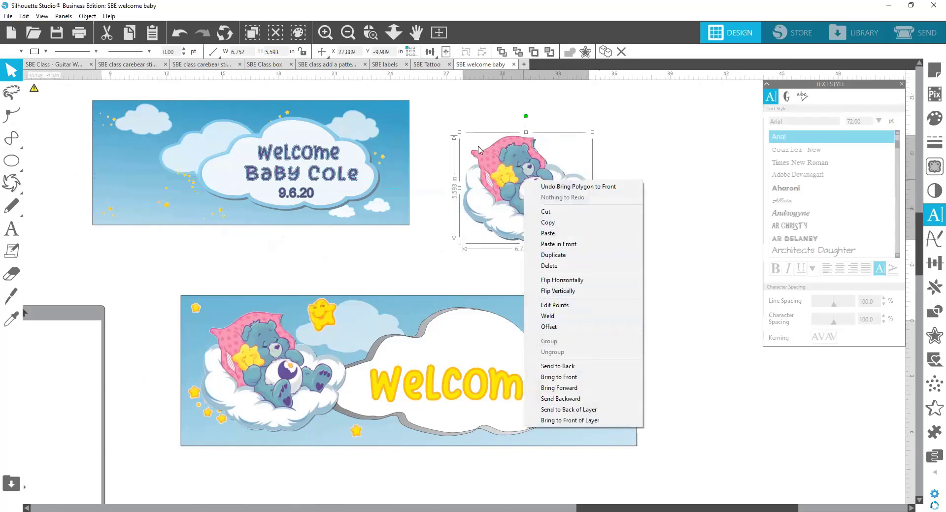
{"action": "left_click", "coordinate": [495, 118]}
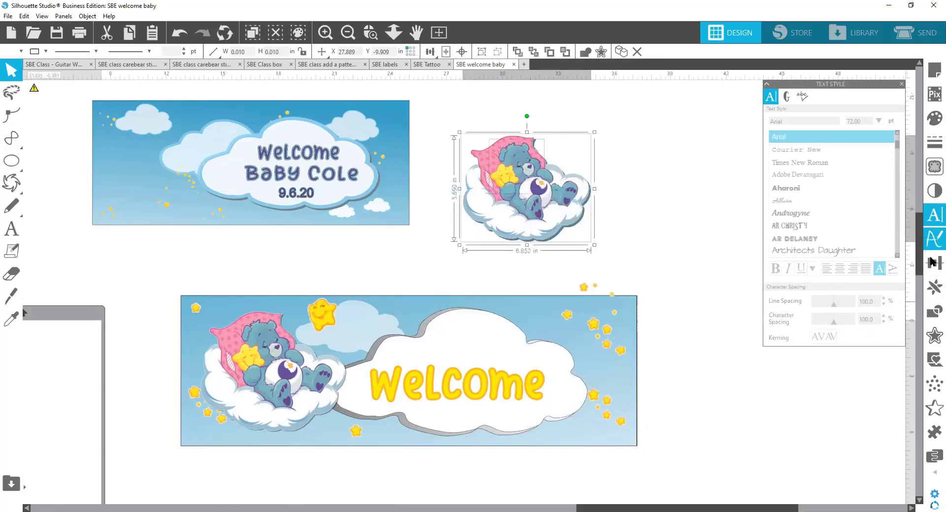
{"action": "left_click", "coordinate": [932, 316]}
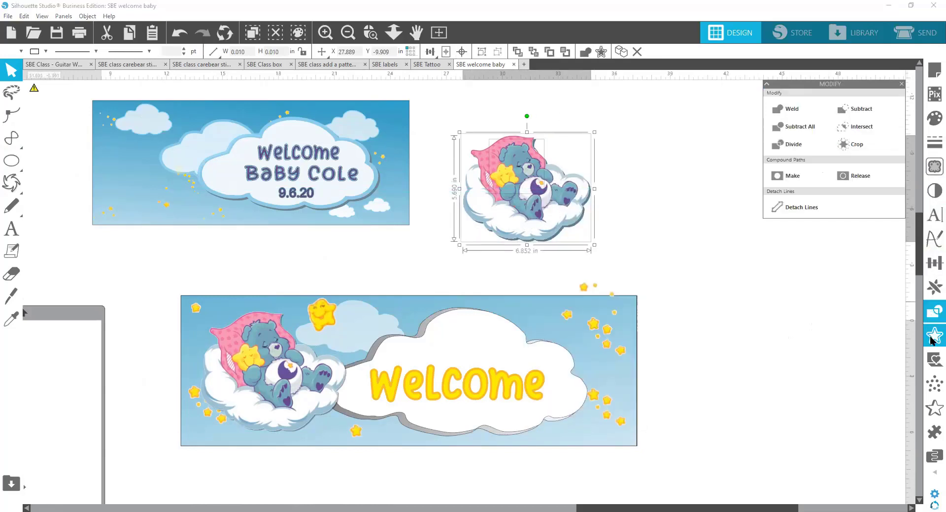
{"action": "left_click", "coordinate": [796, 173]}
{"action": "left_click_drag", "start_coordinate": [581, 217], "coordinate": [740, 157]}
{"action": "left_click_drag", "start_coordinate": [514, 182], "coordinate": [479, 182]}
Delete the small leftover sliver and move the cut-out bear image next to its circular piece.
{"action": "left_click", "coordinate": [535, 149]}
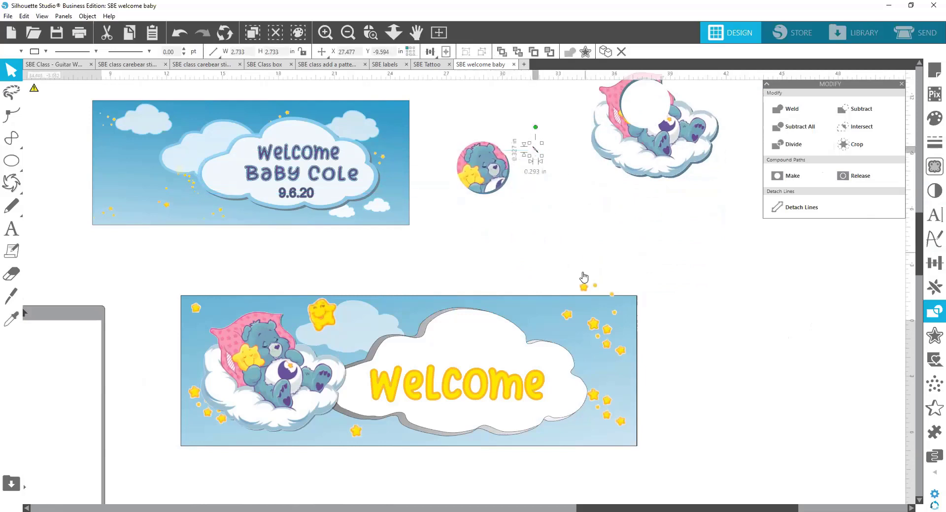
{"action": "key", "text": "Delete"}
{"action": "left_click", "coordinate": [488, 175]}
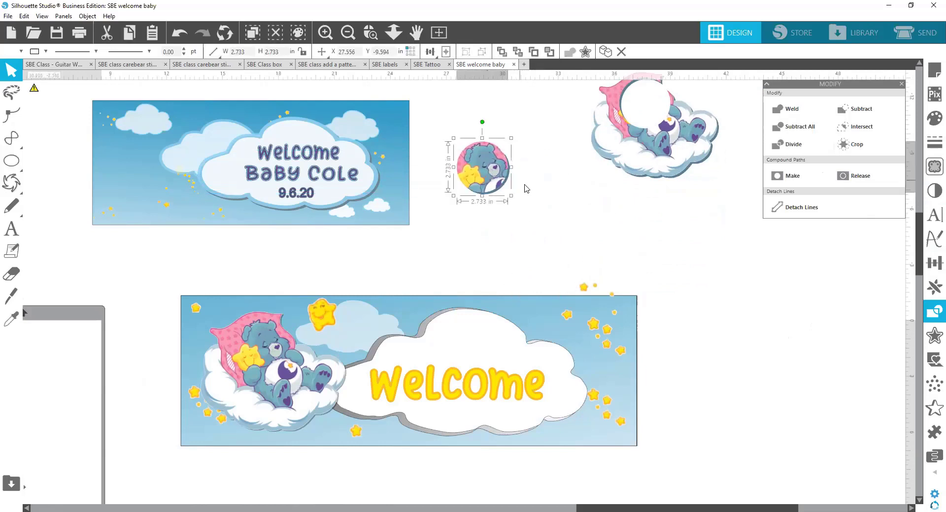
{"action": "left_click_drag", "start_coordinate": [633, 152], "coordinate": [563, 200]}
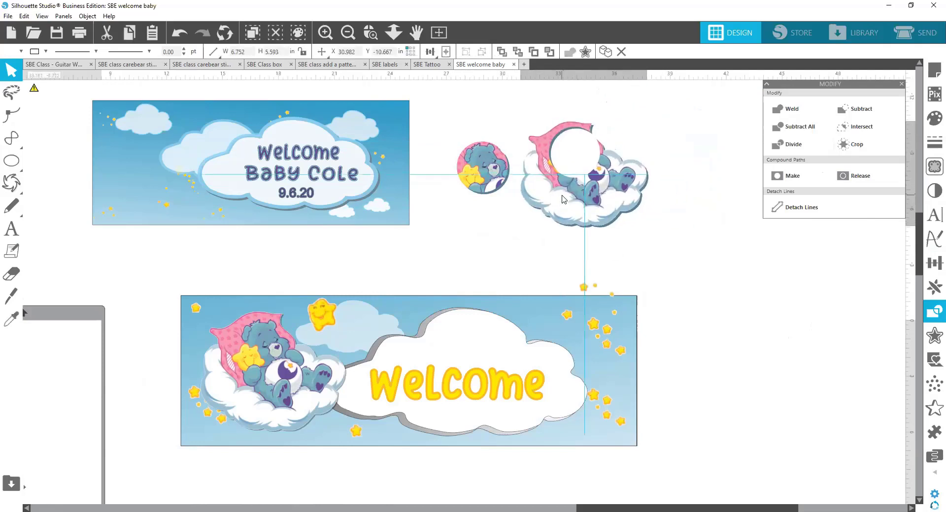
{"action": "left_click", "coordinate": [545, 229]}
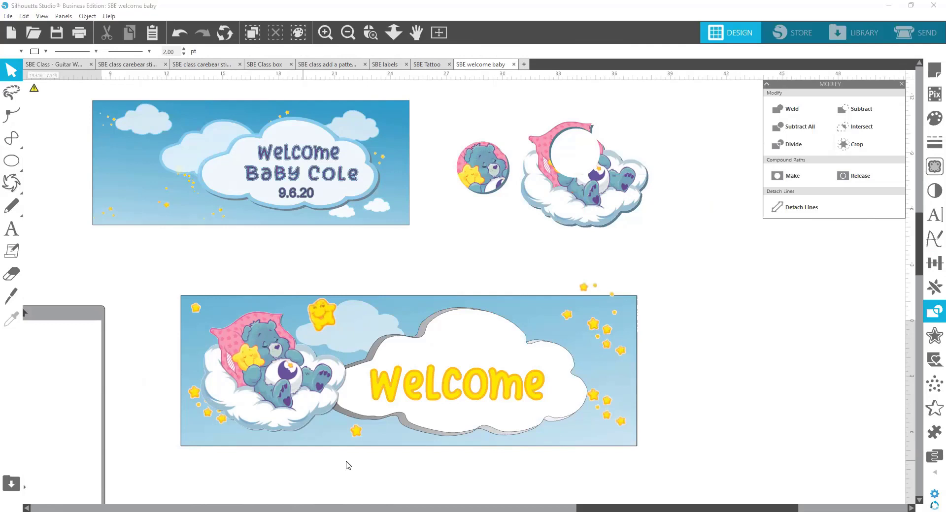
Undo the division and piece moves, back to the whole bear image over the circle.
{"action": "left_click", "coordinate": [723, 153]}
{"action": "left_click", "coordinate": [178, 36]}
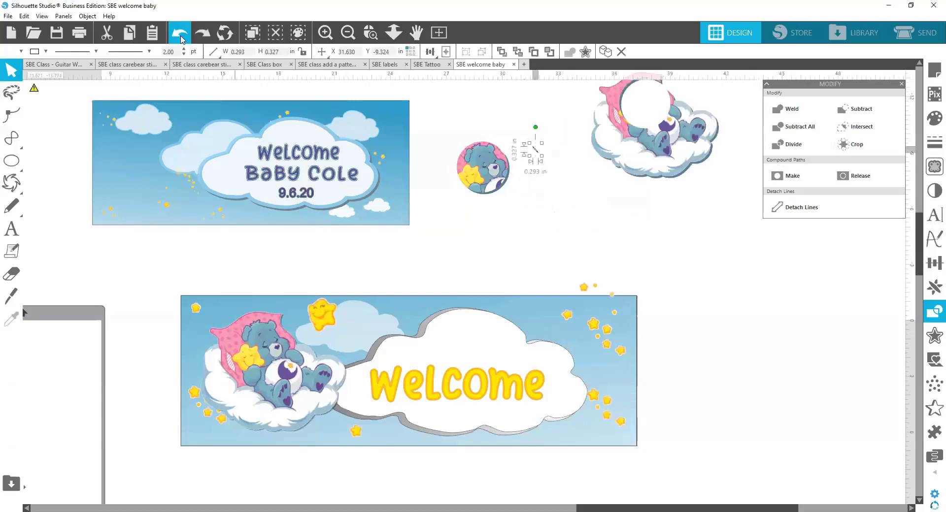
{"action": "left_click", "coordinate": [179, 36]}
{"action": "left_click", "coordinate": [180, 38]}
{"action": "left_click", "coordinate": [180, 39]}
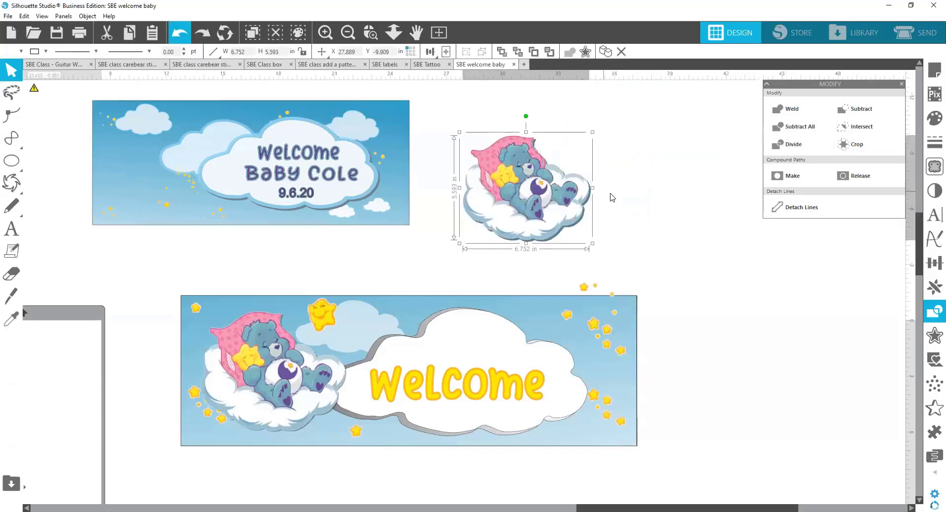
{"action": "left_click", "coordinate": [611, 209]}
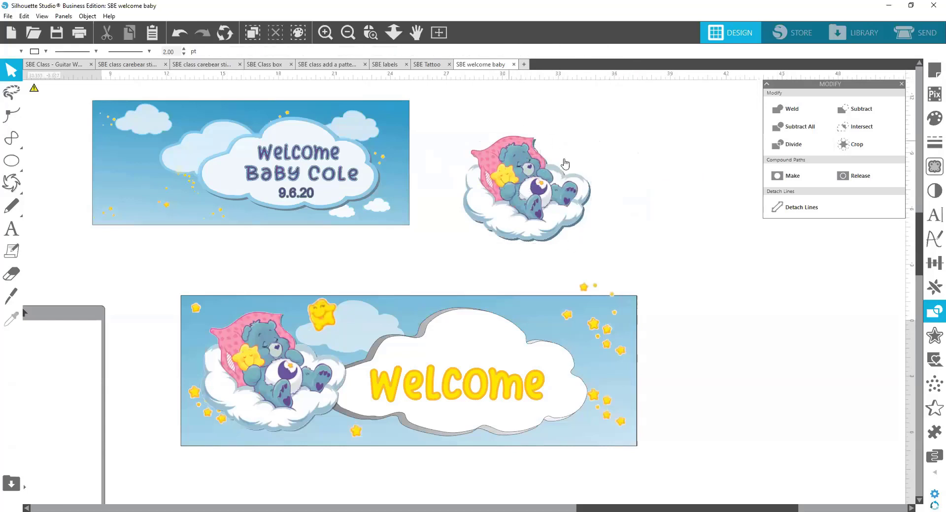
Move the bear image off the circle toward the upper banner's corner and delete the circle.
{"action": "left_click_drag", "start_coordinate": [508, 189], "coordinate": [434, 238]}
{"action": "left_click_drag", "start_coordinate": [566, 194], "coordinate": [486, 137]}
{"action": "key", "text": "Delete"}
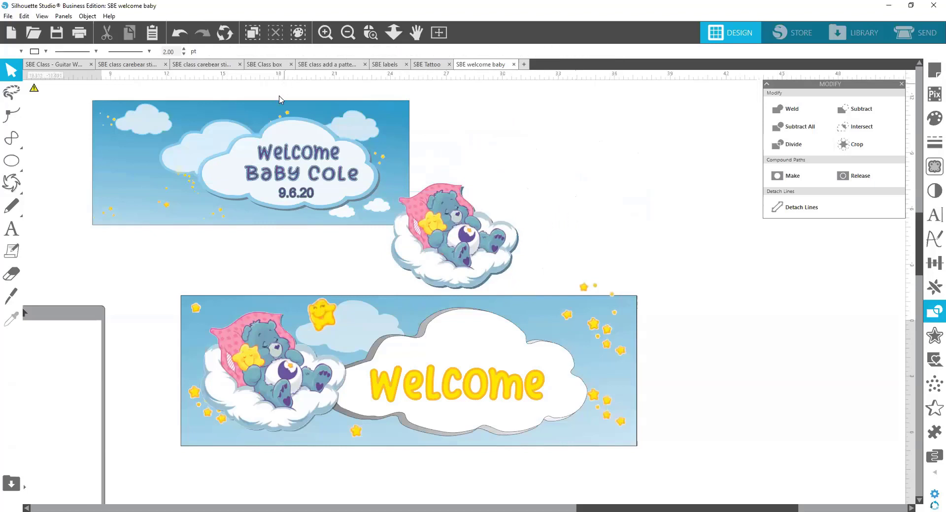
Delete the large lettering cloud and the pale cloud behind it from the upper banner.
{"action": "left_click", "coordinate": [277, 133]}
{"action": "key", "text": "Delete"}
{"action": "left_click", "coordinate": [197, 148]}
{"action": "key", "text": "Delete"}
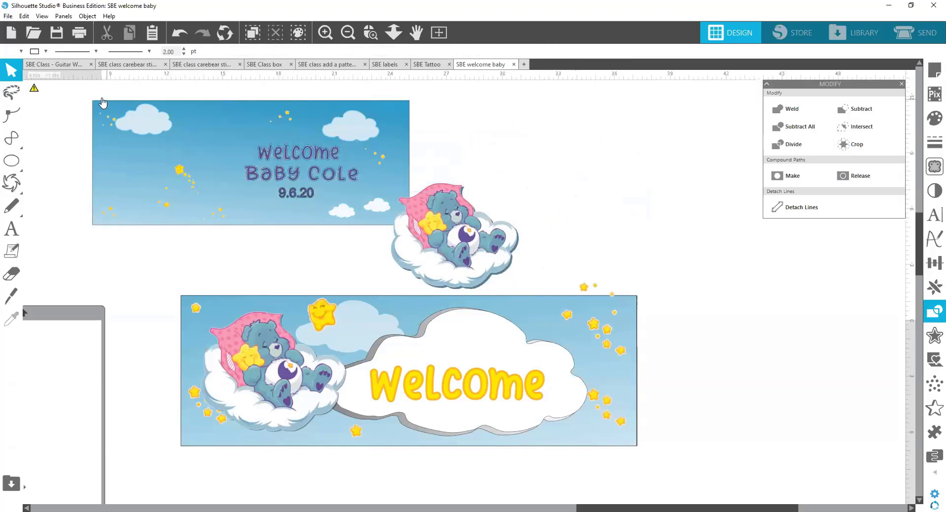
Move the upper banner's blue background down, and delete the lower banner's background with its bear, clouds and nearby stars.
{"action": "left_click_drag", "start_coordinate": [102, 103], "coordinate": [397, 414]}
{"action": "left_click_drag", "start_coordinate": [121, 250], "coordinate": [345, 420]}
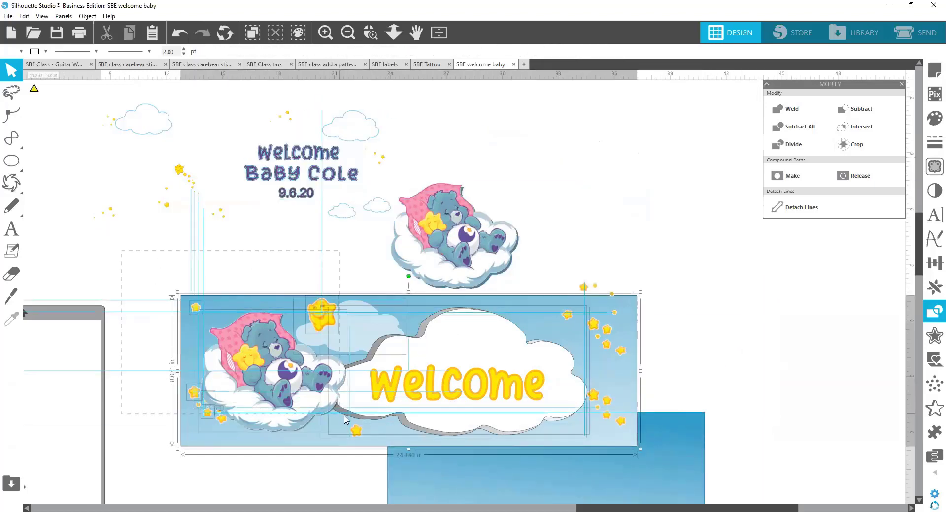
{"action": "key", "text": "Delete"}
Delete the yellow "Welcome" lettering, the moved blue background and the loose stars around them.
{"action": "left_click", "coordinate": [376, 380]}
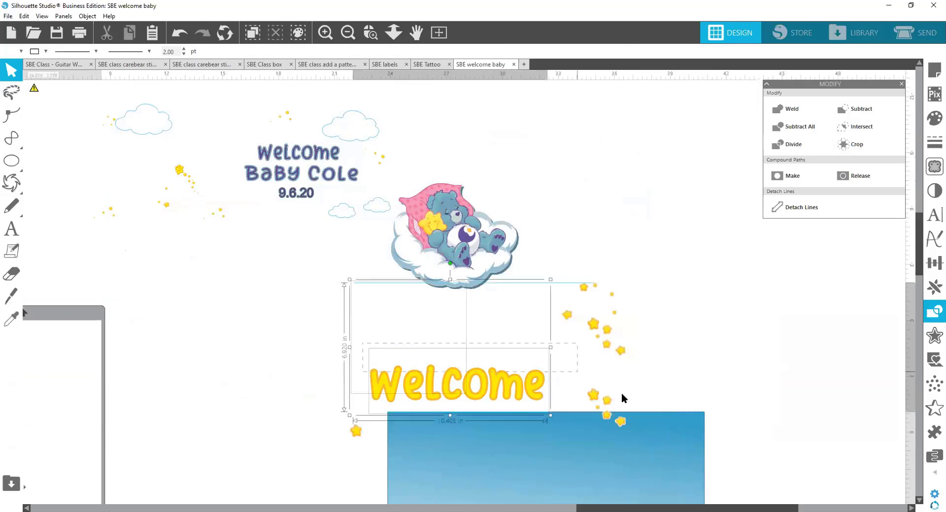
{"action": "left_click_drag", "start_coordinate": [622, 392], "coordinate": [672, 463]}
{"action": "key", "text": "Delete"}
{"action": "left_click_drag", "start_coordinate": [550, 276], "coordinate": [625, 340]}
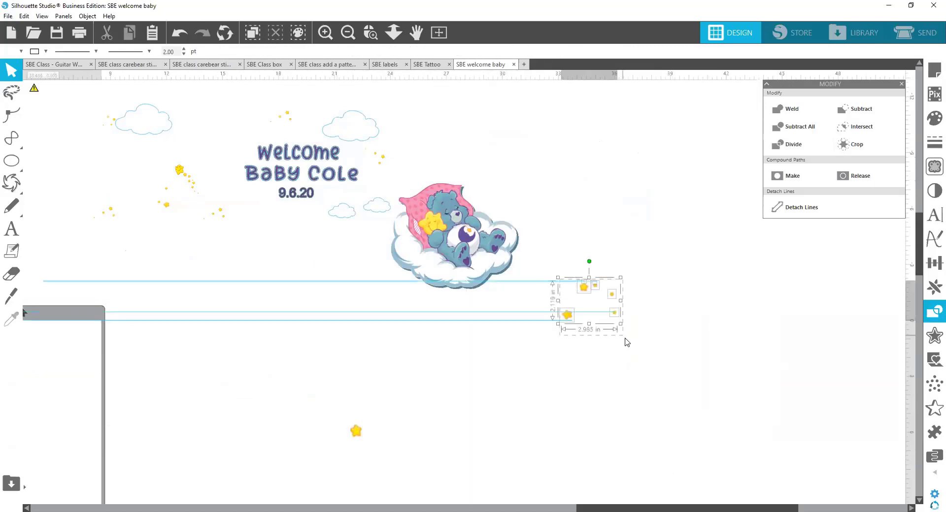
{"action": "key", "text": "Delete"}
Delete the upper banner's lettering, date, clouds and most stars, and place the bear image in the cleared space.
{"action": "left_click_drag", "start_coordinate": [190, 79], "coordinate": [290, 184]}
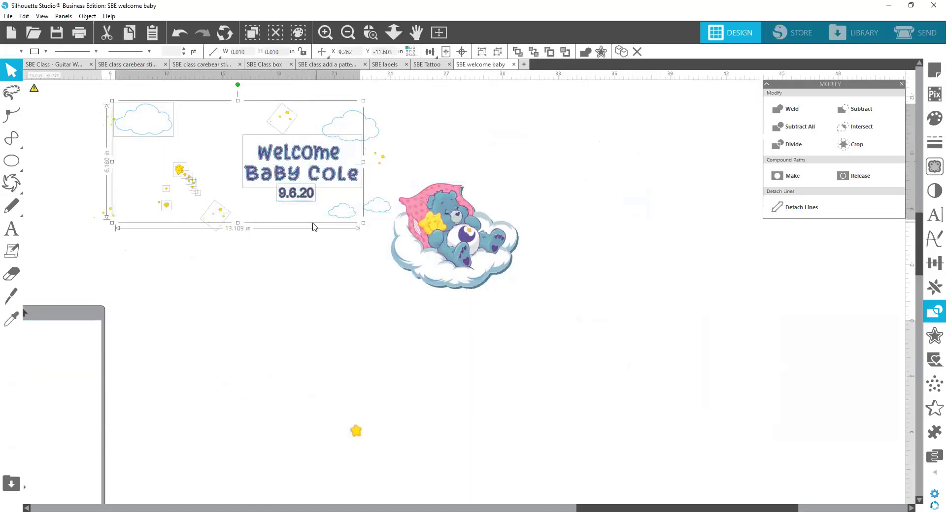
{"action": "key", "text": "Delete"}
{"action": "left_click_drag", "start_coordinate": [454, 237], "coordinate": [499, 247]}
{"action": "left_click_drag", "start_coordinate": [317, 102], "coordinate": [389, 238]}
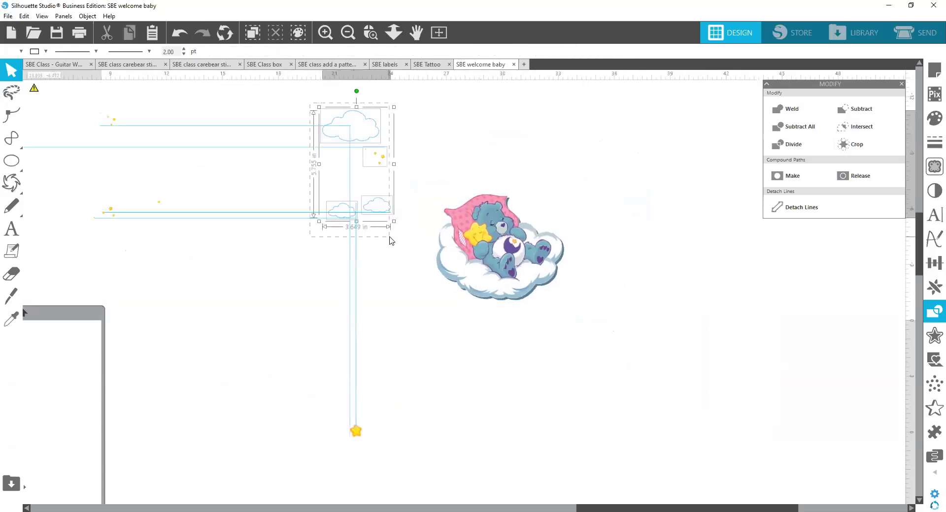
{"action": "key", "text": "Delete"}
{"action": "left_click_drag", "start_coordinate": [484, 250], "coordinate": [351, 240]}
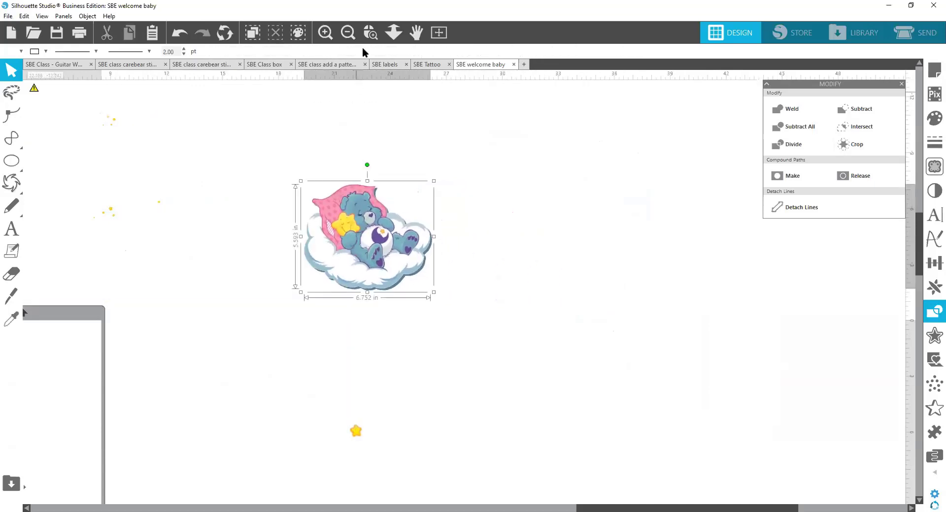
Set the Knife tool to Outline with Auto Apply off for cutting the enlarged bear image.
{"action": "left_click", "coordinate": [370, 33]}
{"action": "left_click_drag", "start_coordinate": [285, 170], "coordinate": [522, 301]}
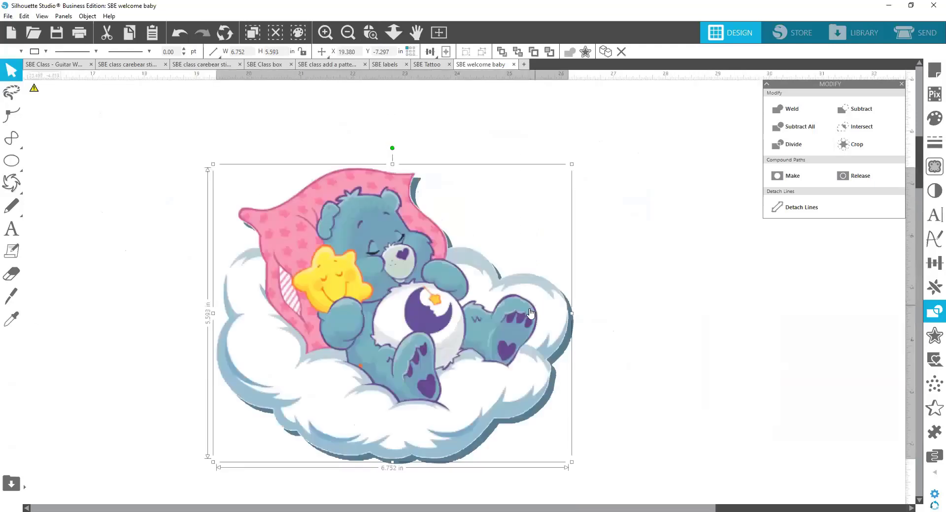
{"action": "left_click", "coordinate": [627, 278]}
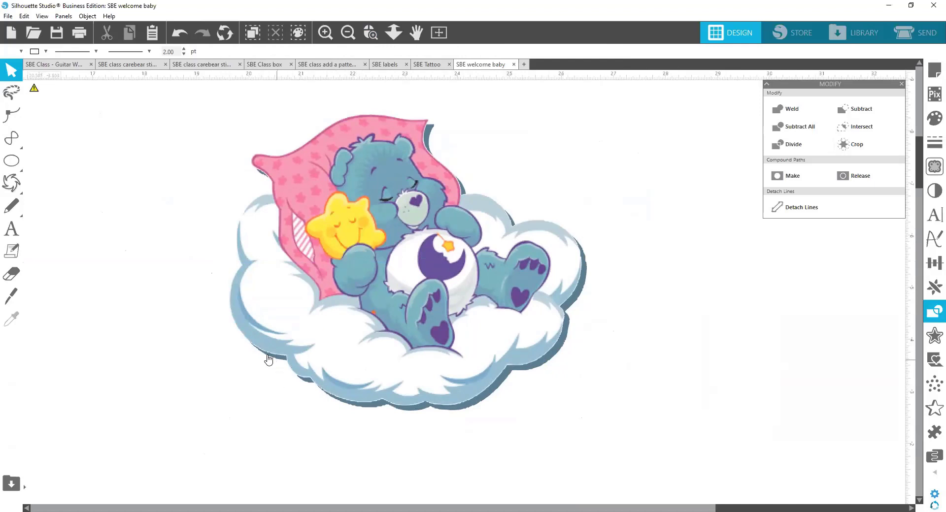
{"action": "left_click", "coordinate": [11, 295]}
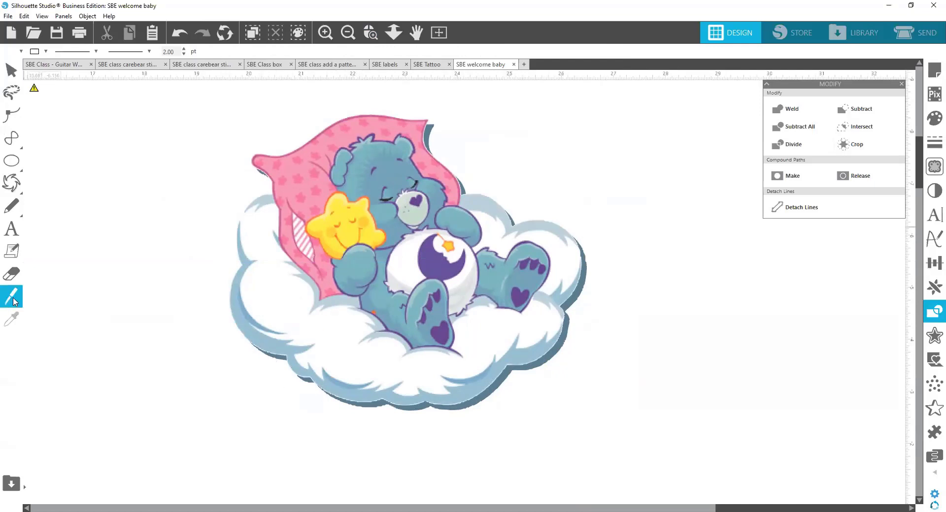
{"action": "left_click", "coordinate": [75, 54]}
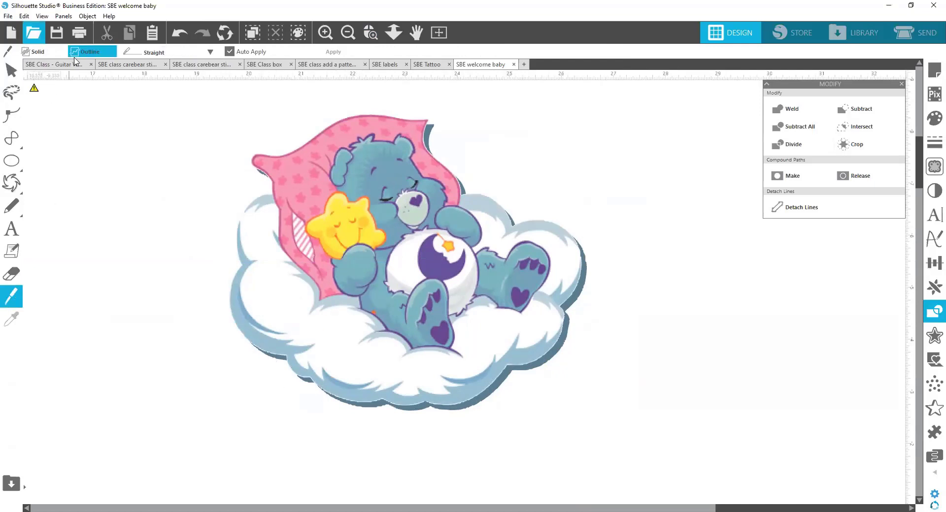
{"action": "left_click", "coordinate": [229, 52]}
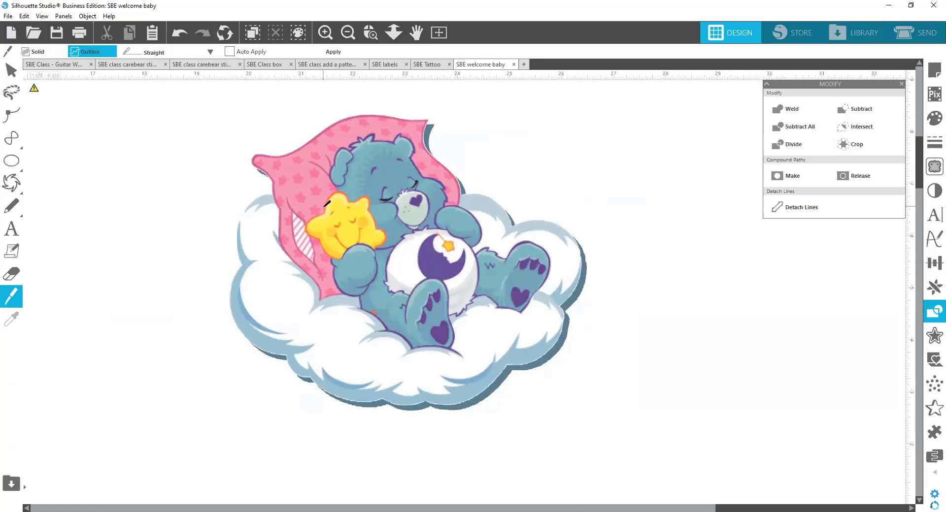
Discard a trial straight cut beside the bear's yellow star and set the Knife tool's type to Poly.
{"action": "left_click_drag", "start_coordinate": [329, 209], "coordinate": [332, 194]}
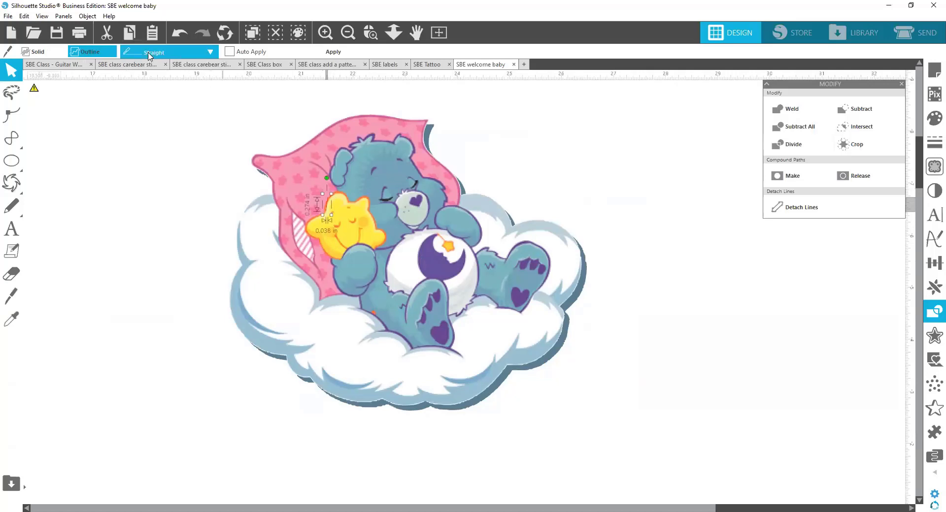
{"action": "key", "text": "Escape"}
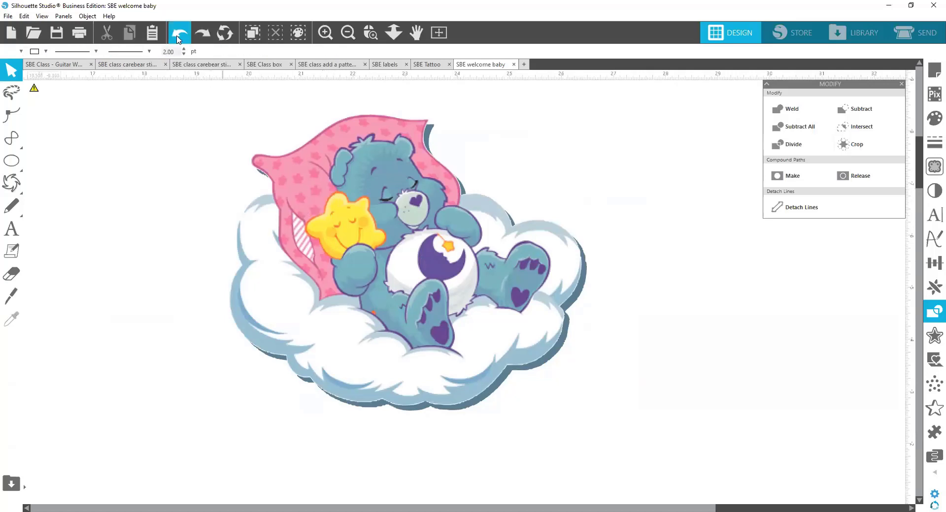
{"action": "left_click", "coordinate": [11, 295]}
{"action": "left_click", "coordinate": [170, 53]}
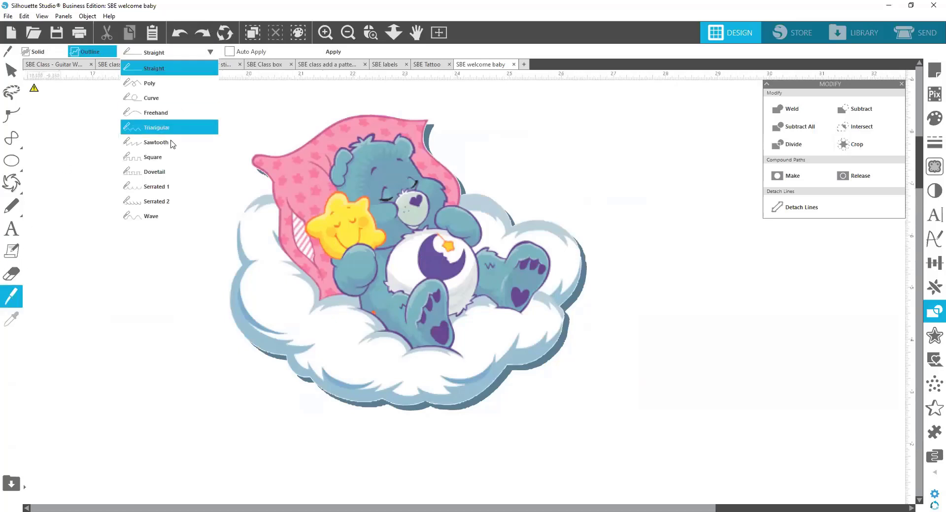
{"action": "left_click", "coordinate": [172, 86]}
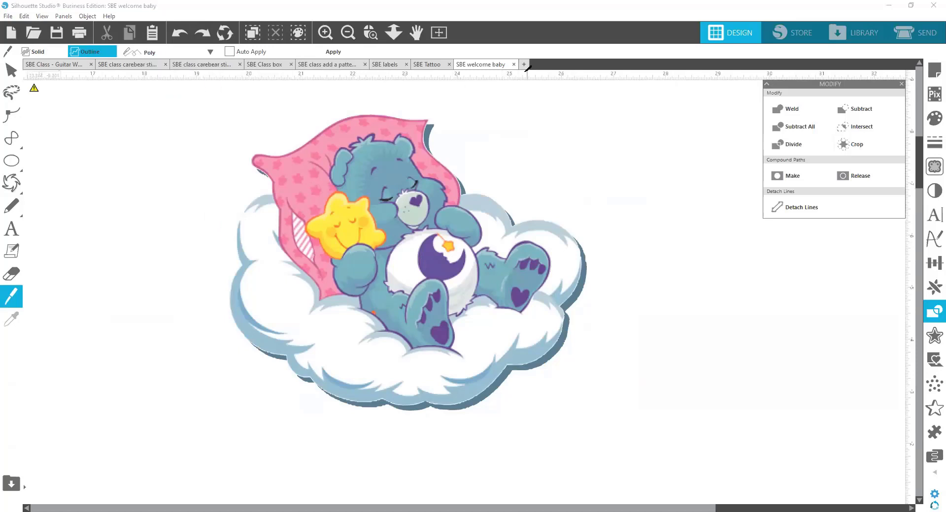
Trace a closed poly knife outline around the upper part of the bear's yellow star.
{"action": "left_click", "coordinate": [323, 213]}
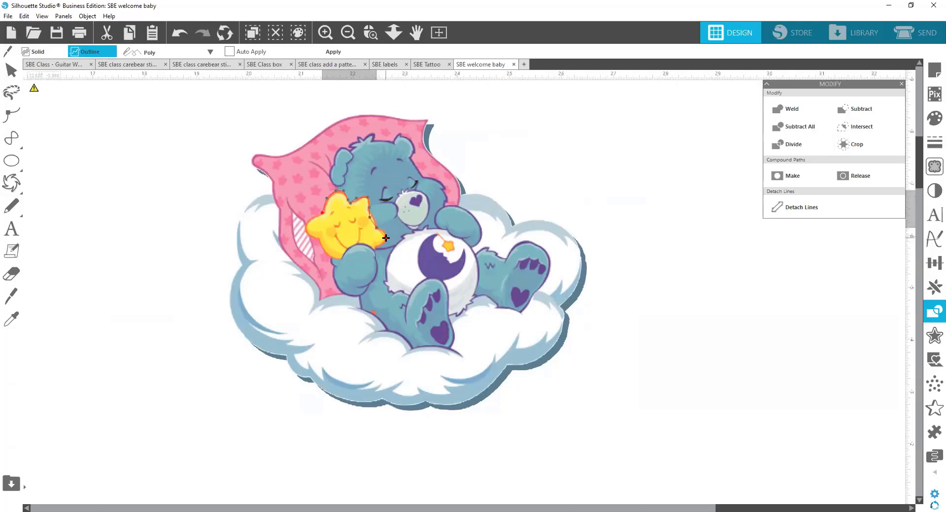
{"action": "left_click", "coordinate": [375, 247]}
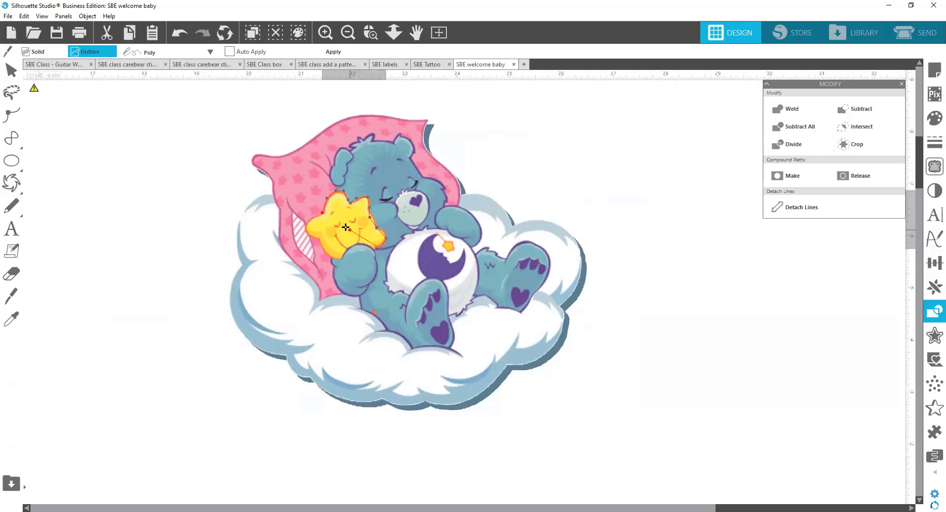
{"action": "double_click", "coordinate": [321, 216]}
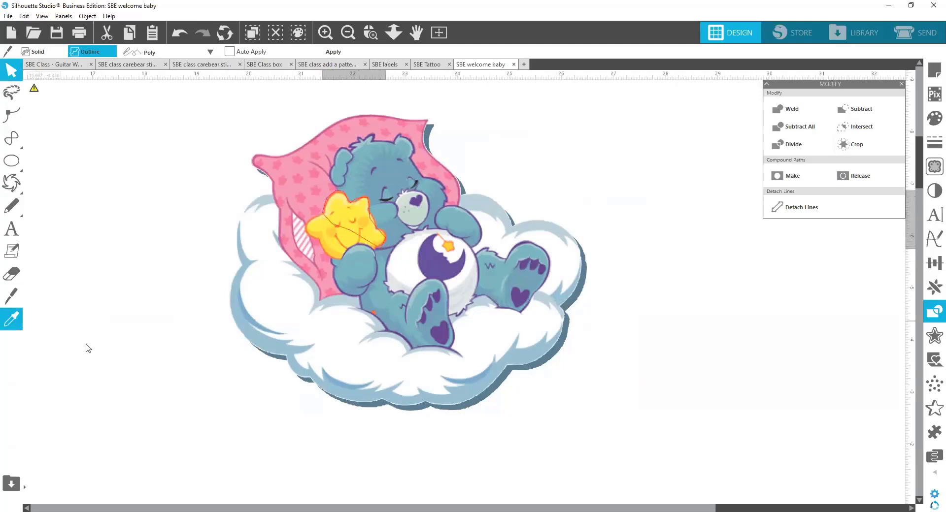
{"action": "left_click", "coordinate": [69, 327]}
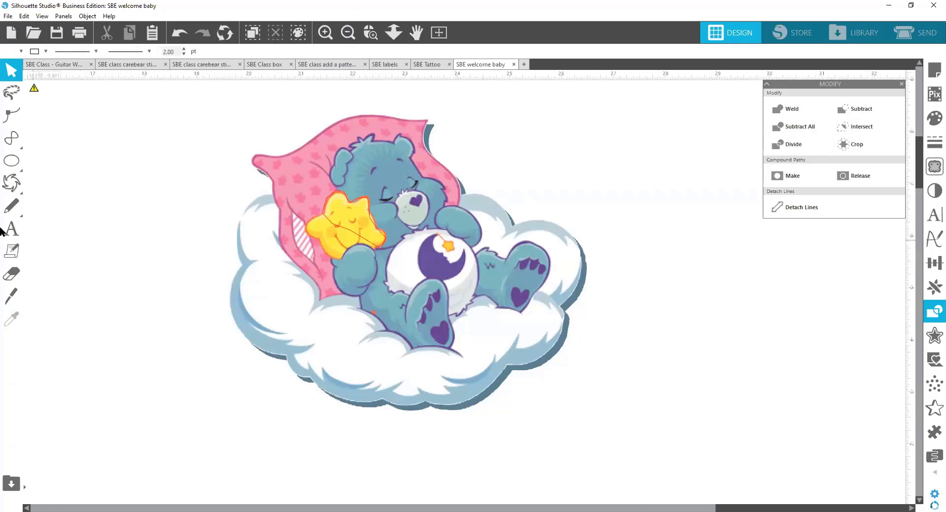
{"action": "left_click", "coordinate": [333, 228]}
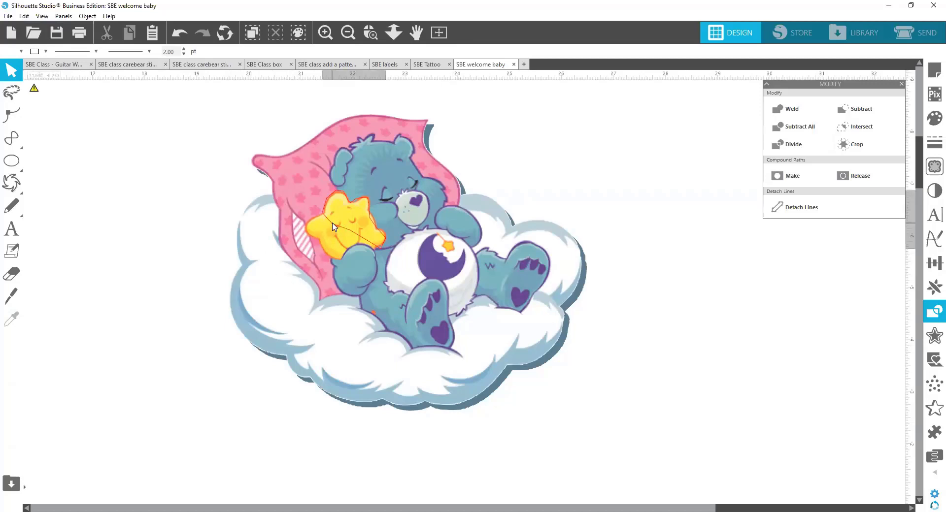
{"action": "left_click", "coordinate": [169, 197]}
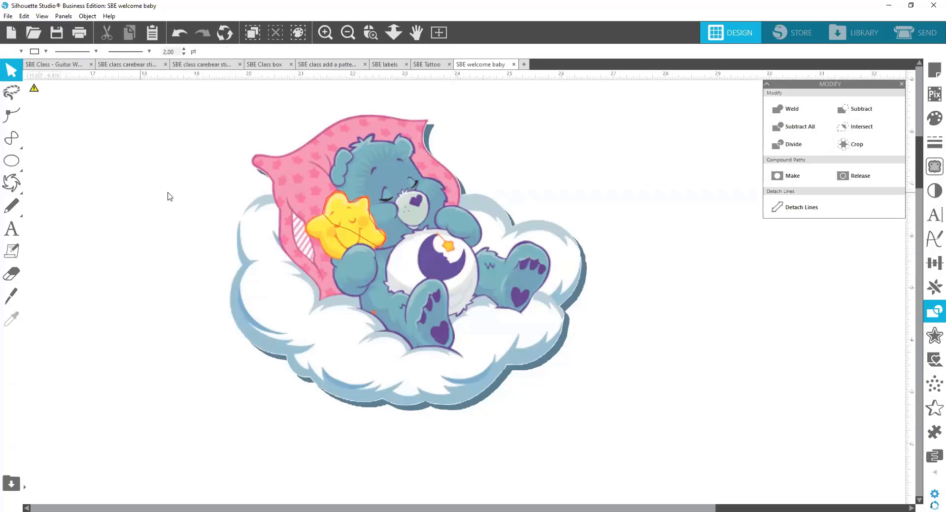
{"action": "left_click", "coordinate": [343, 181]}
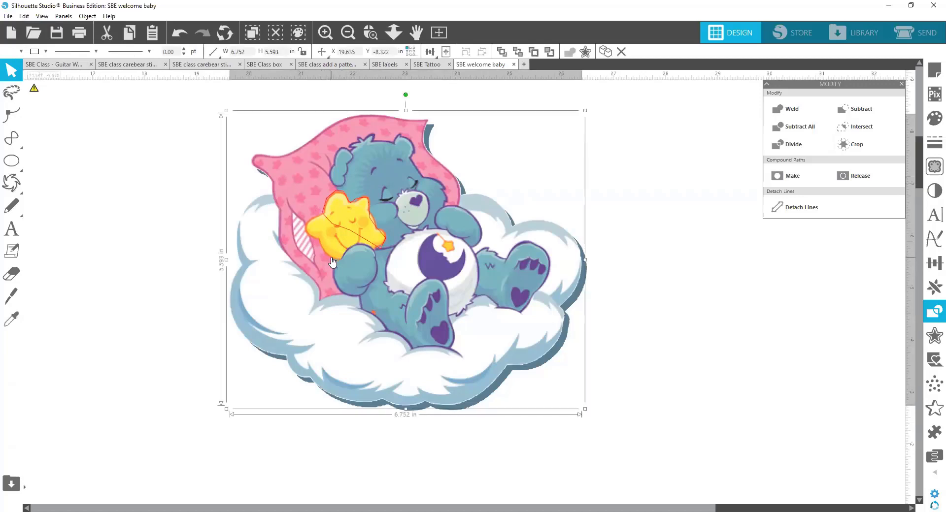
{"action": "left_click", "coordinate": [619, 203]}
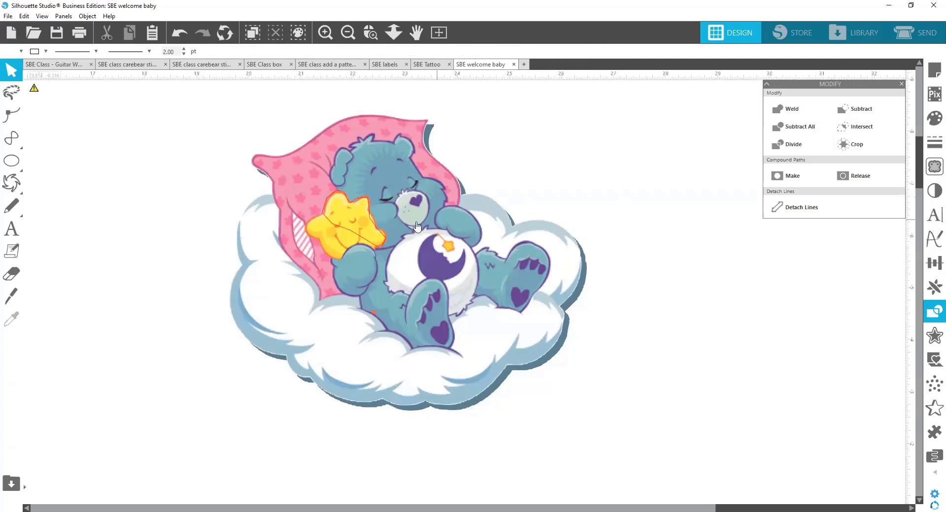
{"action": "left_click", "coordinate": [396, 213]}
{"action": "left_click", "coordinate": [623, 179]}
Add and move points on the knife outline so it follows the yellow star's upper-right tip and the edge below it.
{"action": "left_click", "coordinate": [368, 34]}
{"action": "left_click_drag", "start_coordinate": [442, 291], "coordinate": [311, 192]}
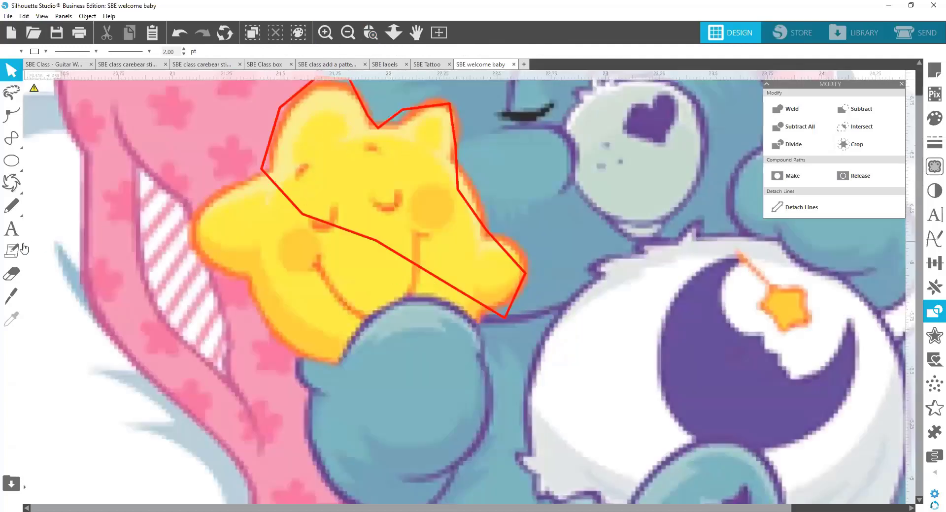
{"action": "key", "text": "s"}
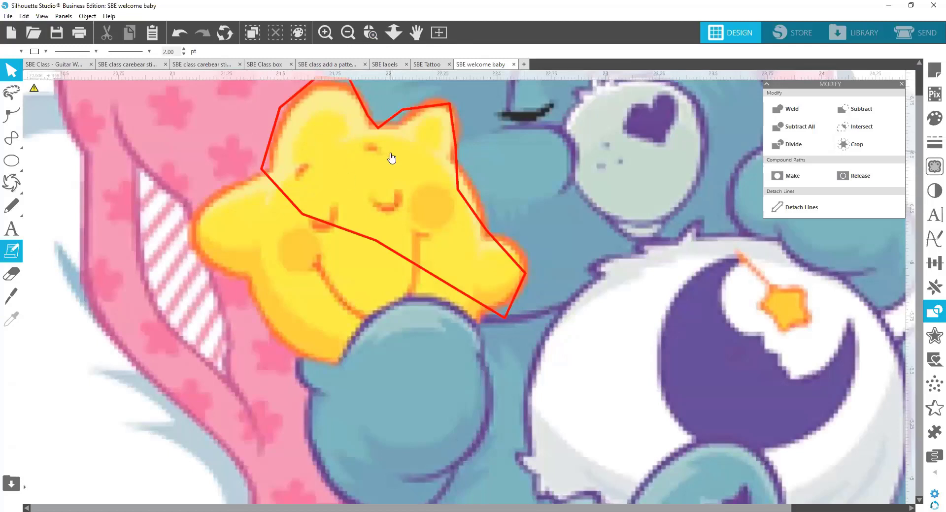
{"action": "key", "text": "Escape"}
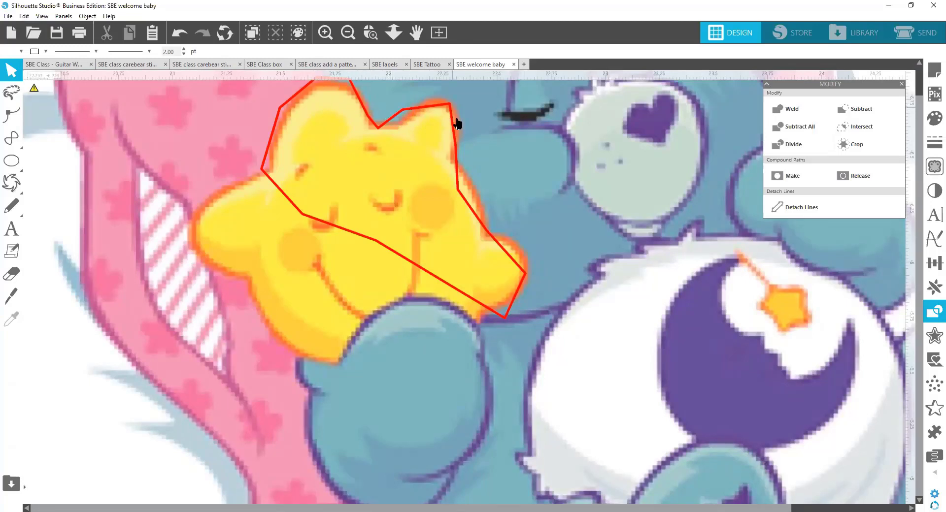
{"action": "double_click", "coordinate": [389, 126]}
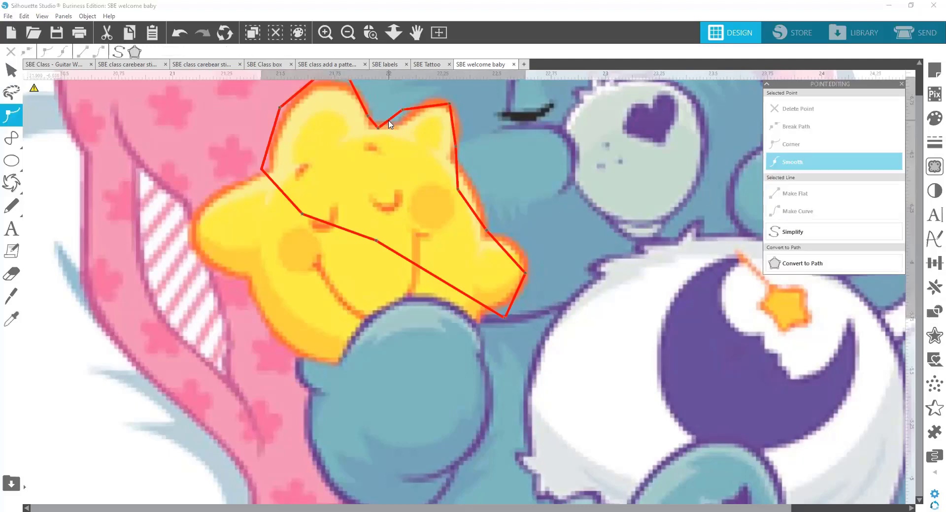
{"action": "left_click_drag", "start_coordinate": [407, 112], "coordinate": [440, 97]}
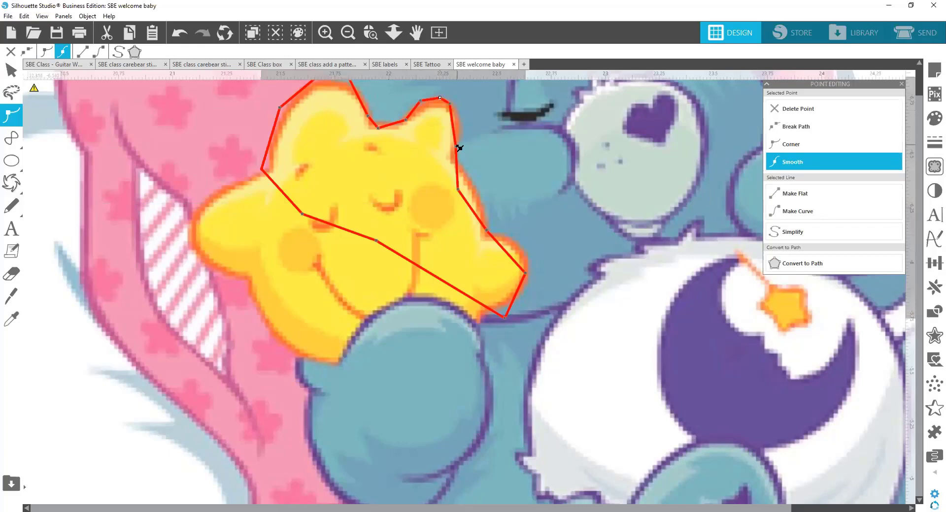
{"action": "left_click_drag", "start_coordinate": [453, 128], "coordinate": [460, 127]}
{"action": "left_click", "coordinate": [460, 186]}
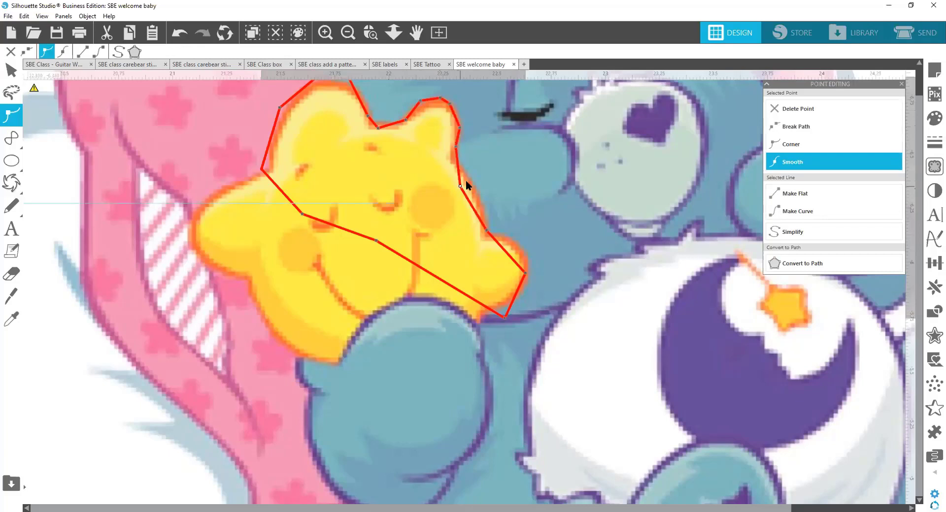
{"action": "left_click_drag", "start_coordinate": [458, 154], "coordinate": [454, 161]}
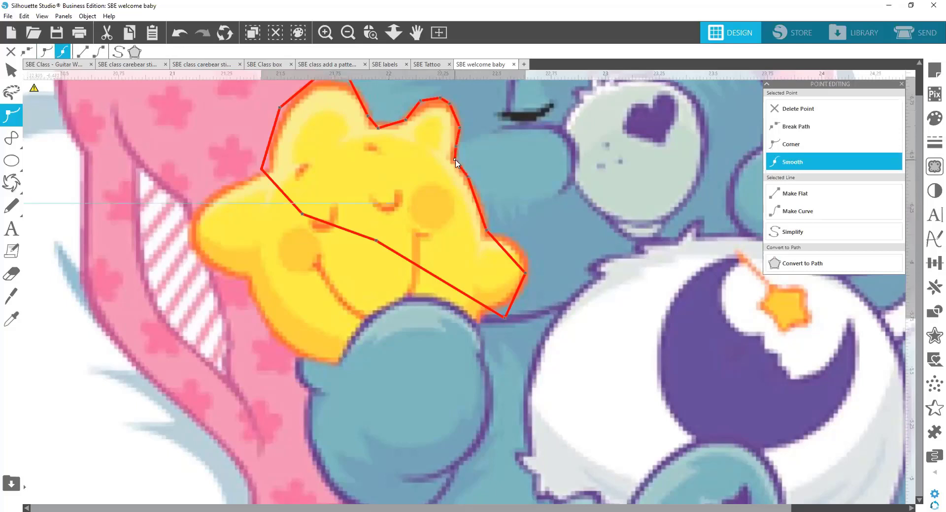
{"action": "scroll", "coordinate": [110, 181], "scroll_direction": "up", "scroll_amount": 3}
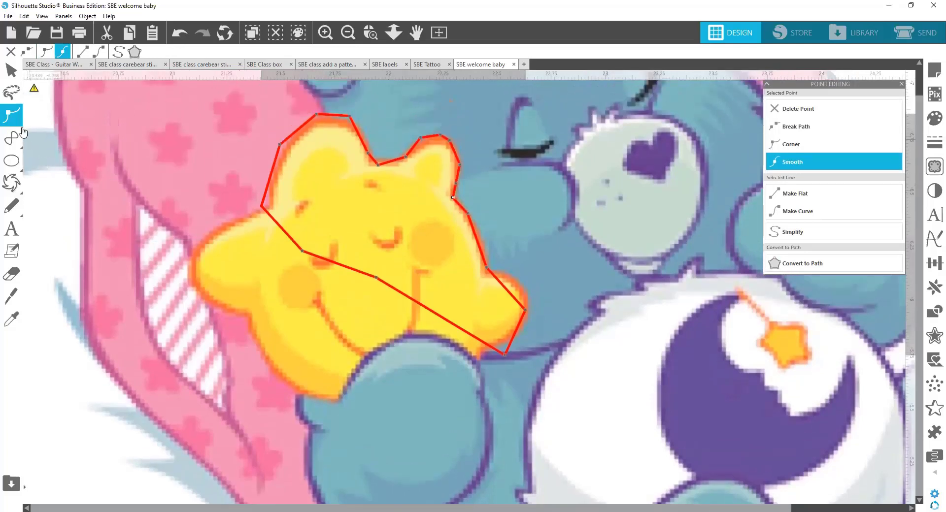
{"action": "left_click", "coordinate": [11, 70]}
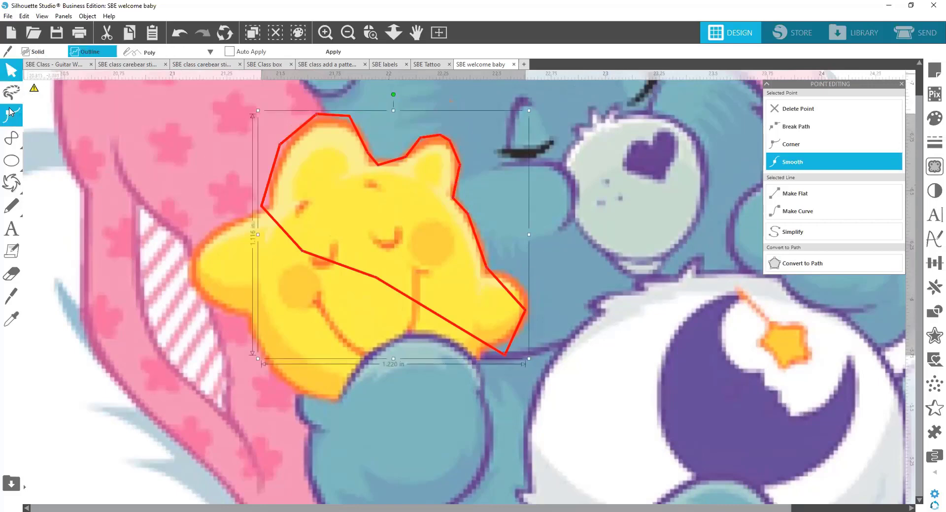
Apply the knife outline to the bear image and move the cut star piece and the bear image apart.
{"action": "left_click", "coordinate": [11, 182]}
{"action": "left_click", "coordinate": [348, 34]}
{"action": "left_click", "coordinate": [348, 35]}
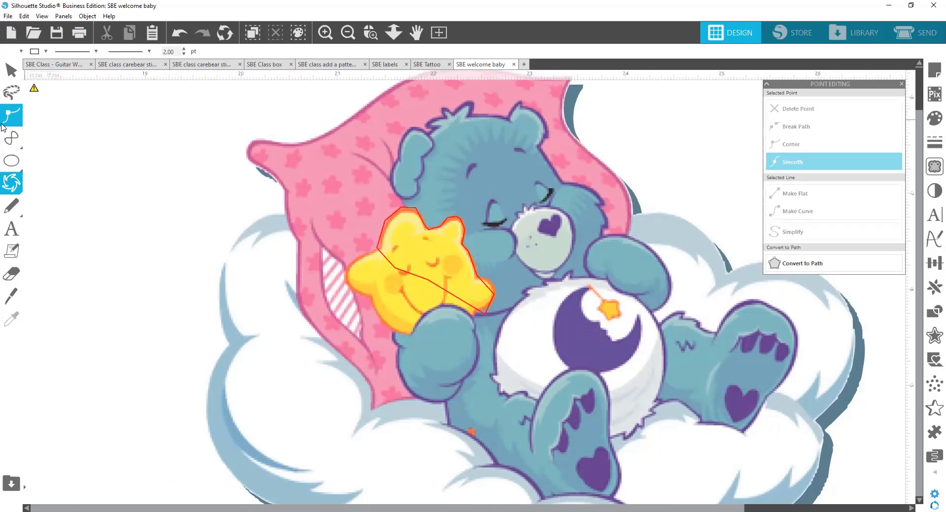
{"action": "left_click", "coordinate": [11, 74]}
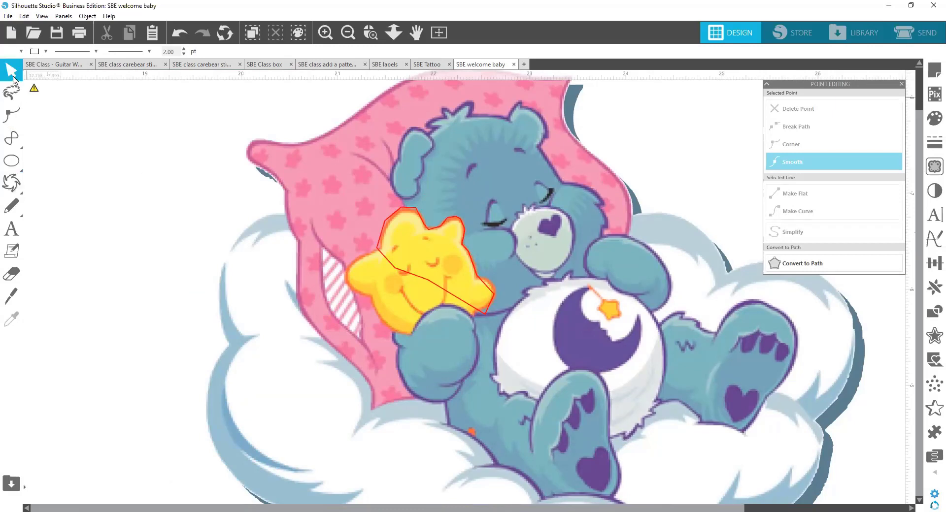
{"action": "left_click", "coordinate": [391, 267]}
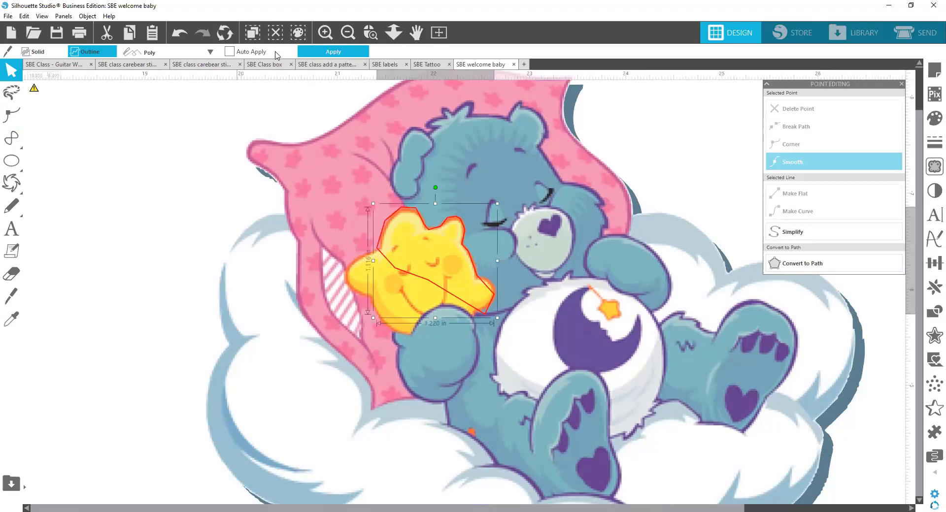
{"action": "left_click", "coordinate": [229, 52]}
{"action": "key", "text": "Escape"}
{"action": "mouse_move", "coordinate": [440, 266]}
{"action": "left_mouse_down"}
{"action": "mouse_move", "coordinate": [191, 179]}
{"action": "mouse_move", "coordinate": [199, 180]}
{"action": "left_mouse_up"}
{"action": "left_click_drag", "start_coordinate": [394, 189], "coordinate": [431, 217]}
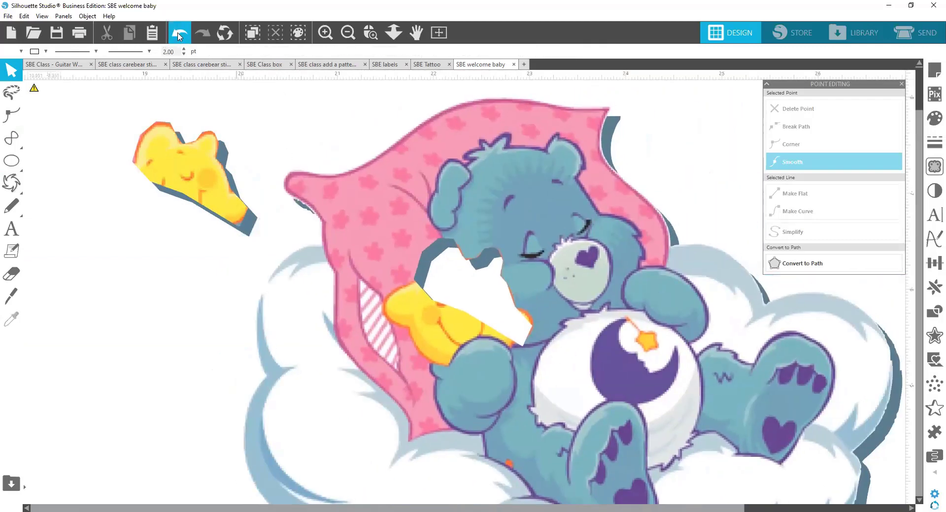
Undo the separation of the pieces and the knife cut through the bear image.
{"action": "left_click", "coordinate": [180, 35]}
{"action": "left_click", "coordinate": [181, 35]}
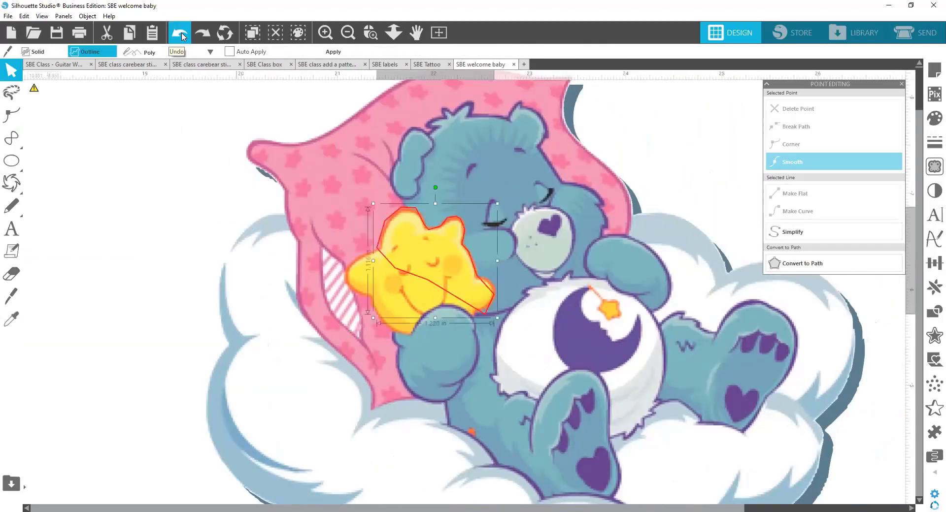
{"action": "key", "text": "Escape"}
{"action": "key", "text": "ctrl+plus"}
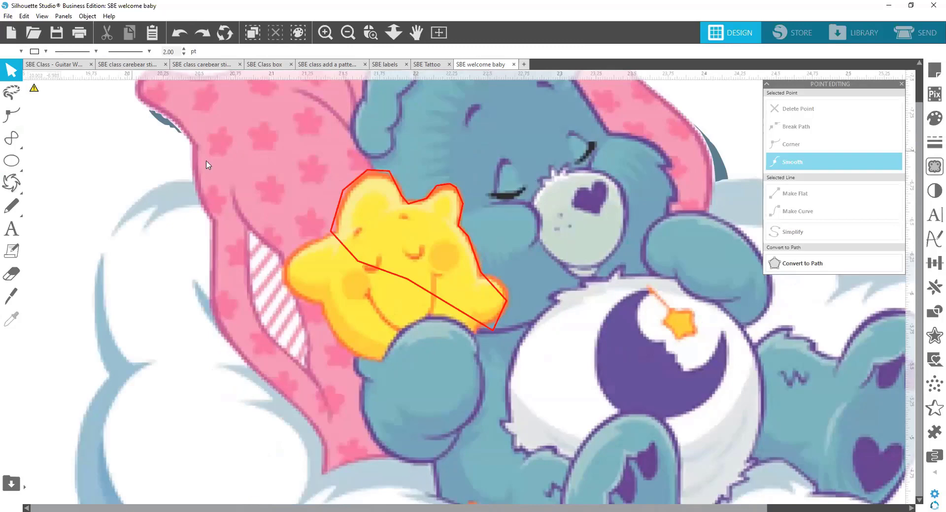
{"action": "scroll", "coordinate": [332, 201], "scroll_direction": "up", "scroll_amount": 3}
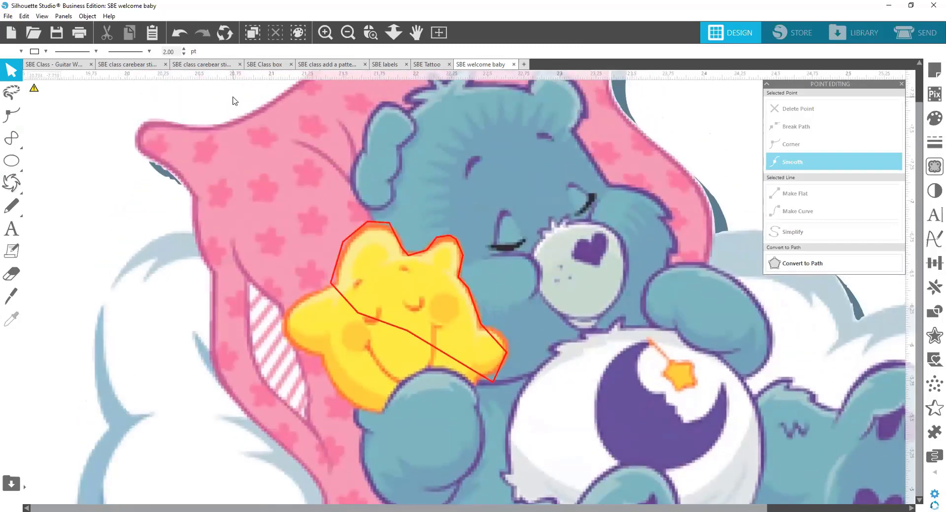
{"action": "key", "text": "ctrl+e"}
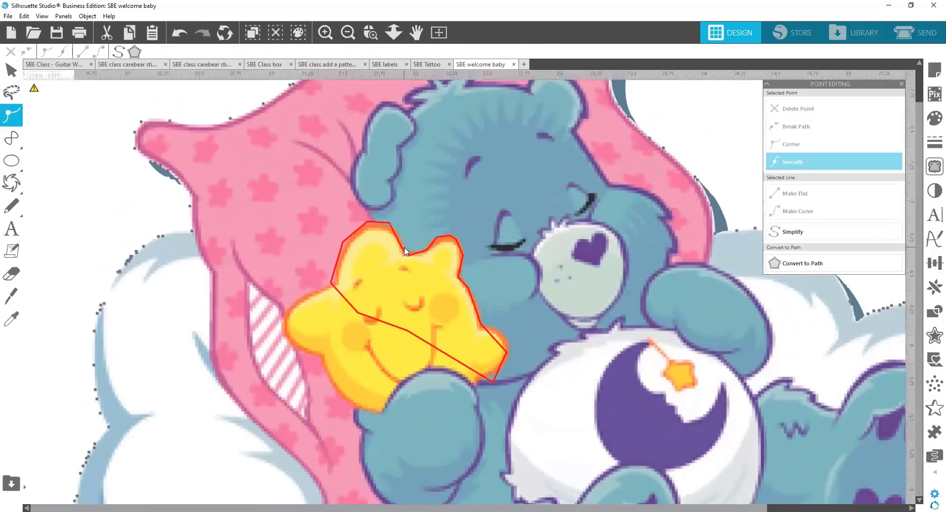
{"action": "key", "text": "ctrl+e"}
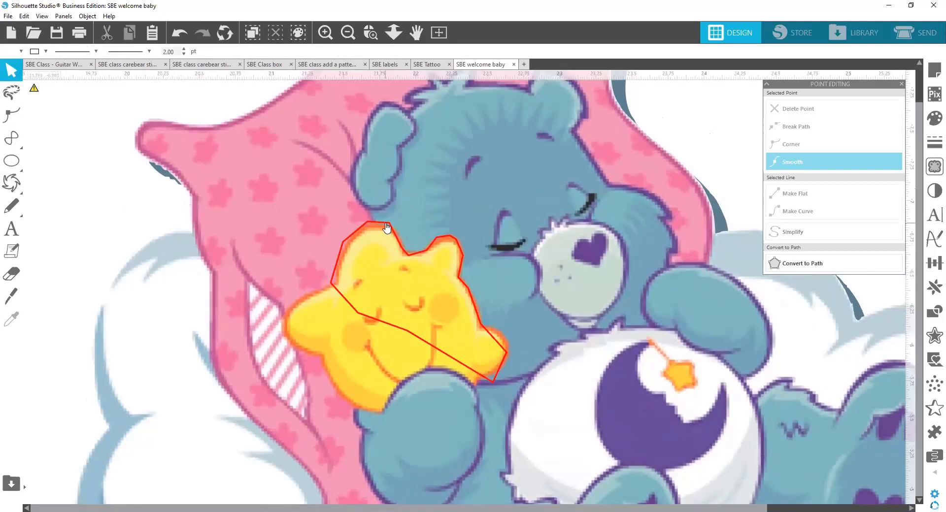
Shift the bear image off the knife outline to test the cut, and undo the moves.
{"action": "left_click", "coordinate": [388, 227]}
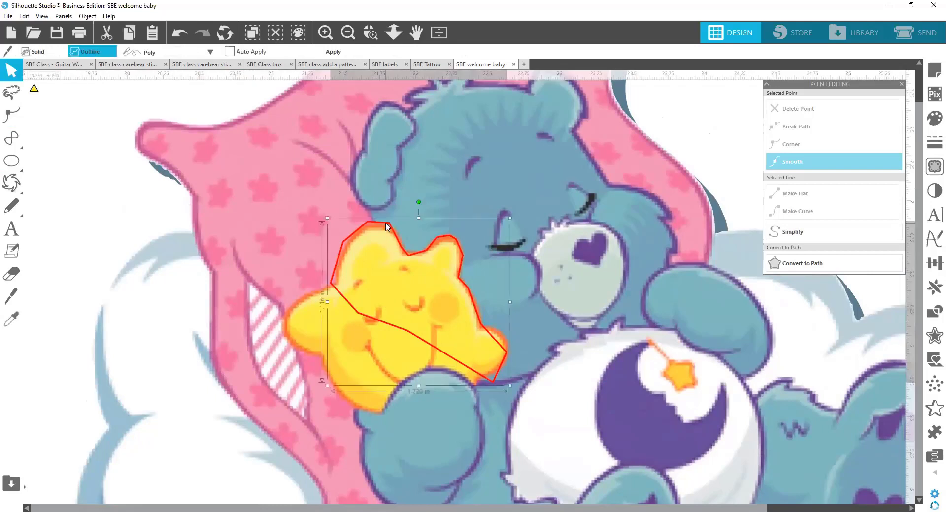
{"action": "left_click", "coordinate": [230, 52]}
{"action": "left_click_drag", "start_coordinate": [357, 281], "coordinate": [412, 289]}
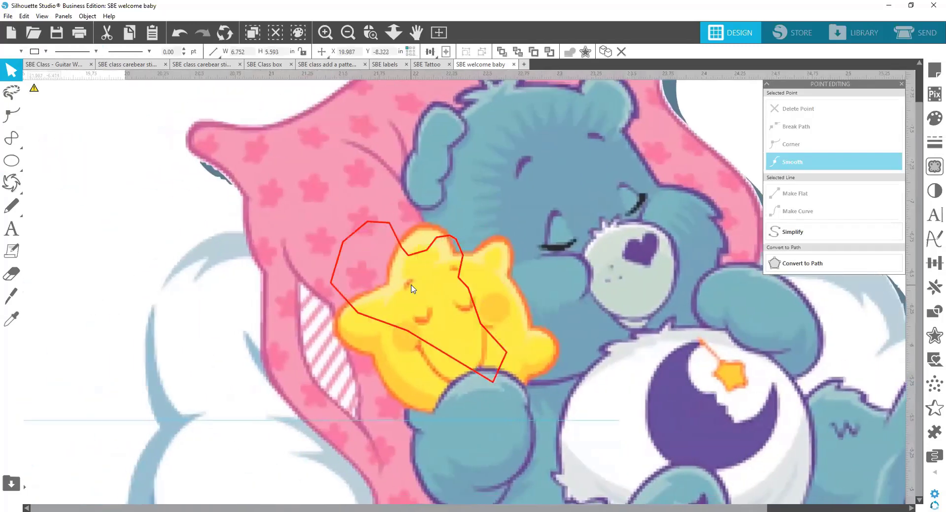
{"action": "left_click_drag", "start_coordinate": [353, 223], "coordinate": [297, 192]}
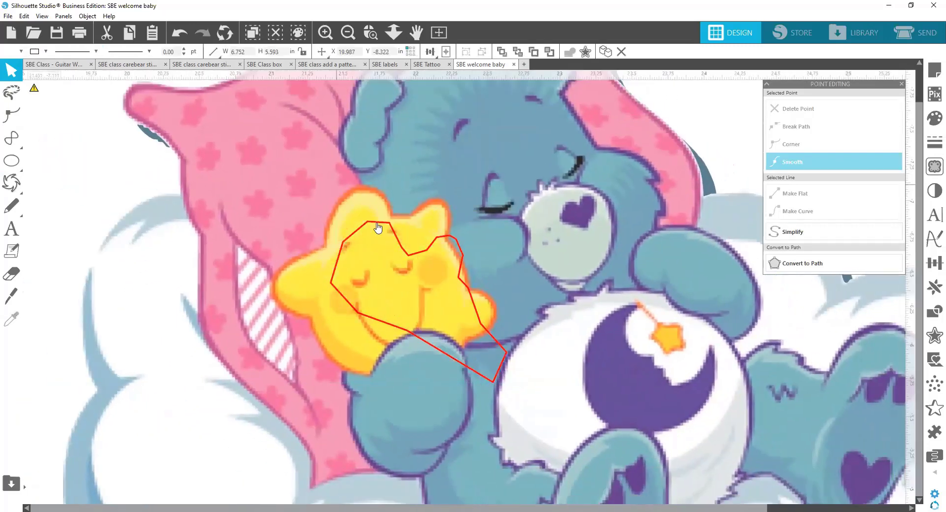
{"action": "left_click", "coordinate": [179, 36]}
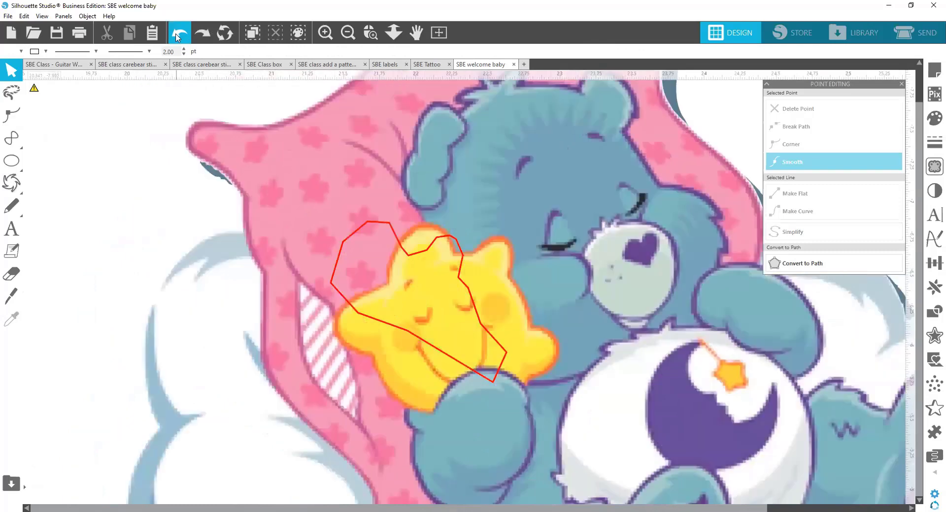
{"action": "left_click", "coordinate": [179, 36]}
{"action": "left_click", "coordinate": [178, 36]}
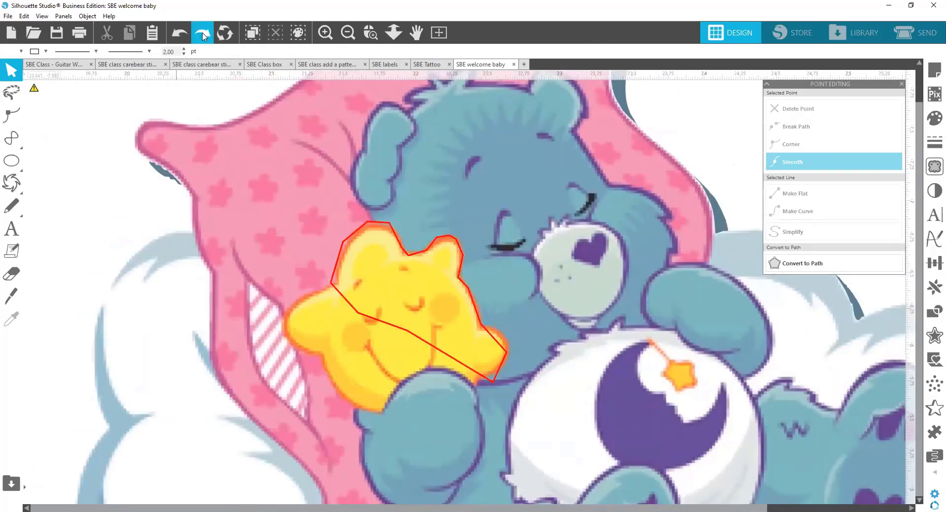
Turn on Auto Apply for the knife outline and move the outline sideways off the star's upper part toward the pillow.
{"action": "left_click", "coordinate": [122, 217]}
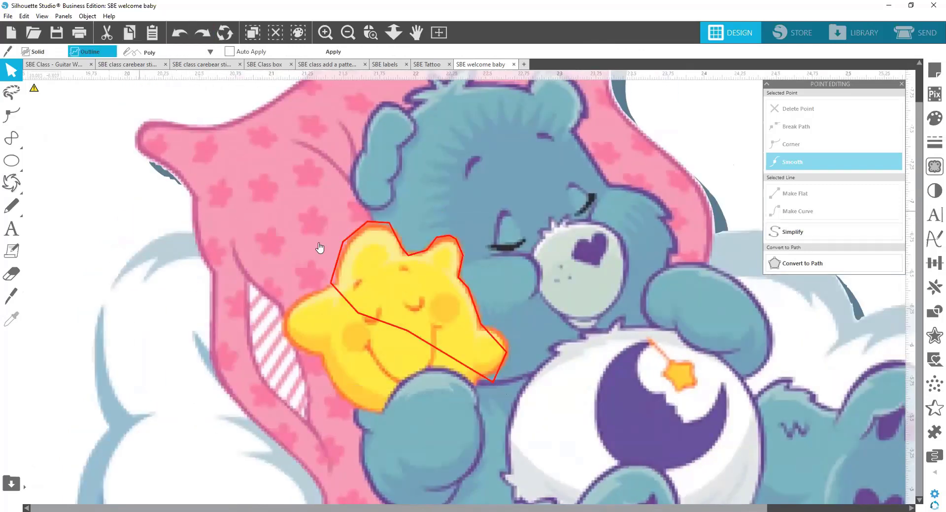
{"action": "left_click", "coordinate": [366, 223]}
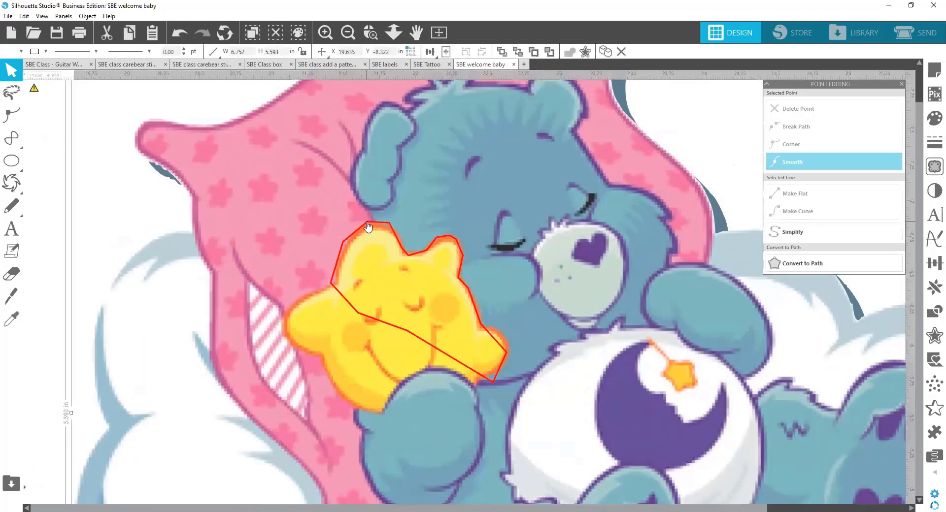
{"action": "left_click", "coordinate": [367, 226]}
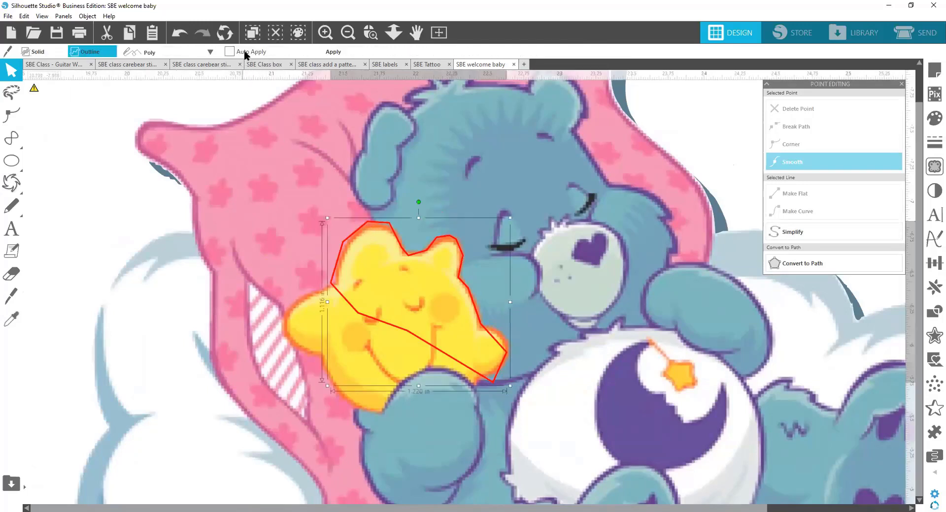
{"action": "left_click", "coordinate": [230, 51]}
{"action": "left_click_drag", "start_coordinate": [342, 253], "coordinate": [283, 264]}
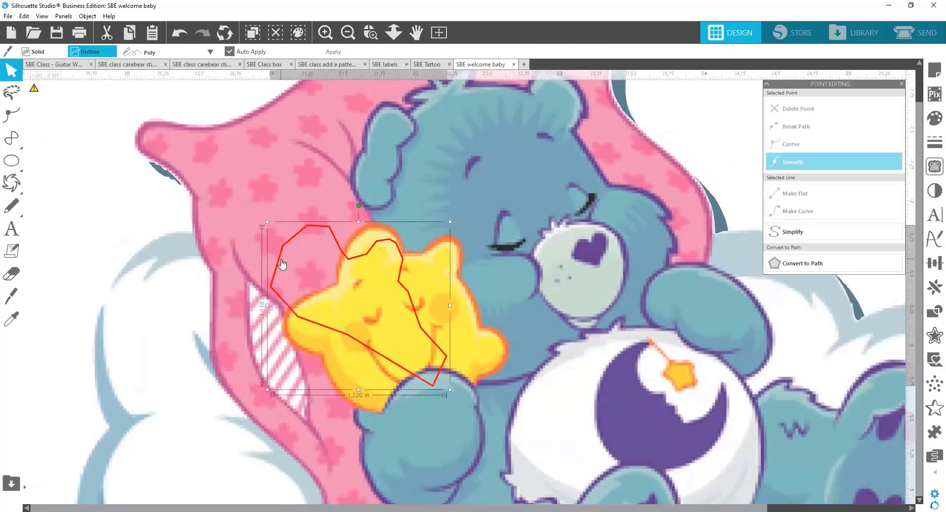
Undo the sideways move of the knife outline and show its edit points around the star's upper part.
{"action": "key", "text": "ctrl+z"}
{"action": "key", "text": "v"}
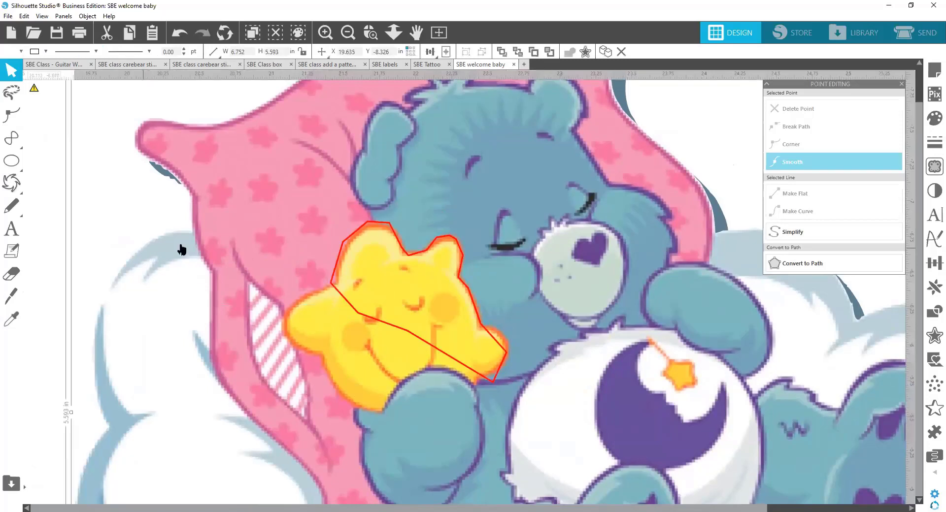
{"action": "key", "text": "a"}
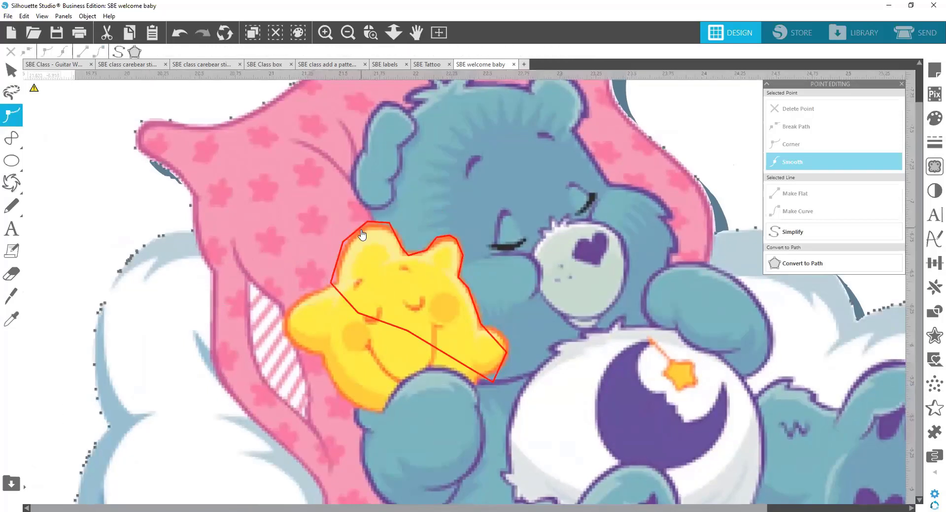
{"action": "left_click", "coordinate": [362, 233]}
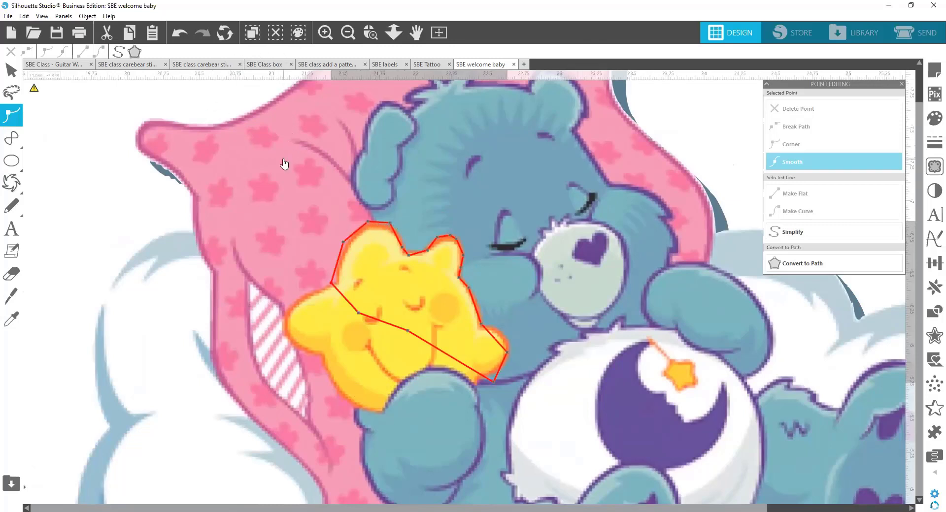
Apply the knife outline to the bear image, move the cut star piece upward, and undo both actions.
{"action": "key", "text": "v"}
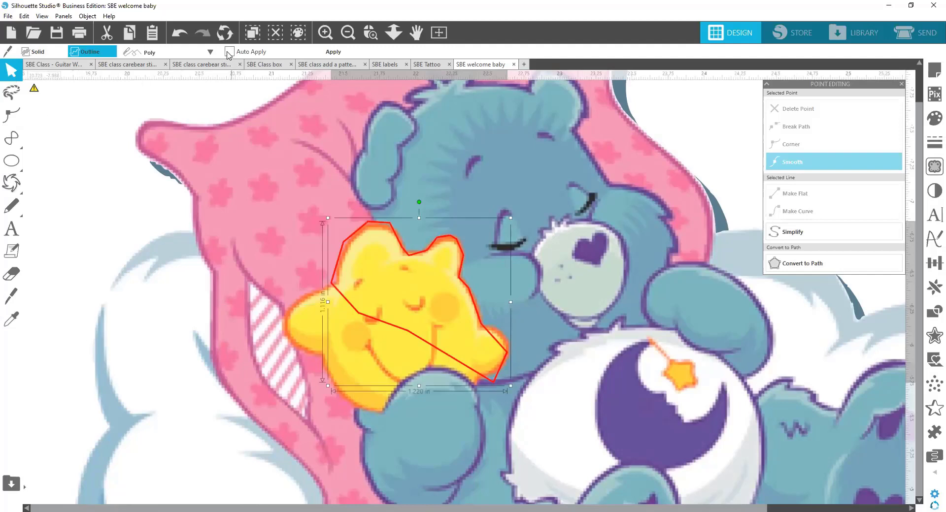
{"action": "left_click", "coordinate": [336, 52]}
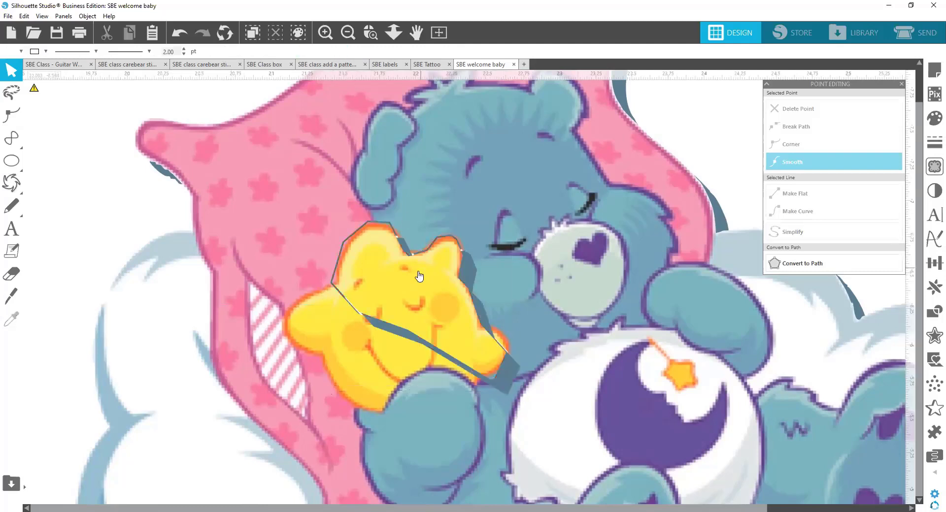
{"action": "left_click_drag", "start_coordinate": [417, 275], "coordinate": [400, 233]}
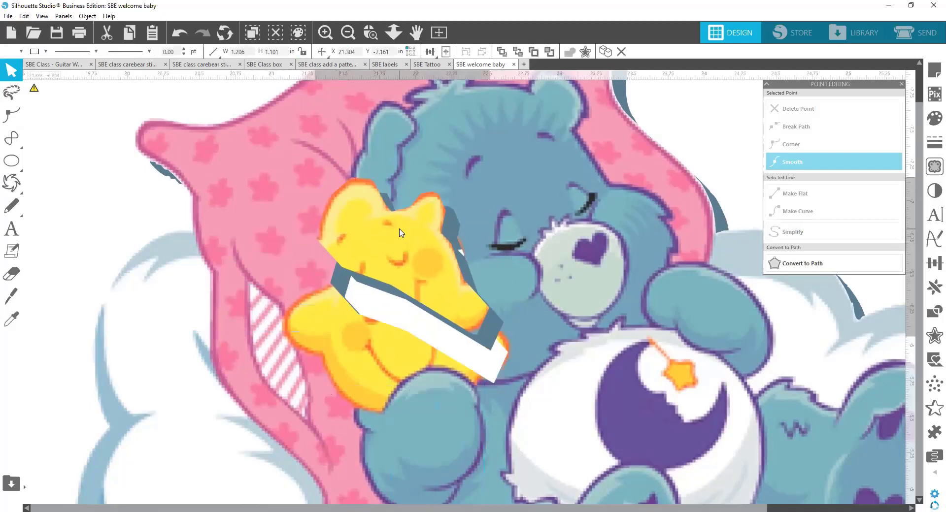
{"action": "key", "text": "ctrl+z"}
{"action": "key", "text": "ctrl+z"}
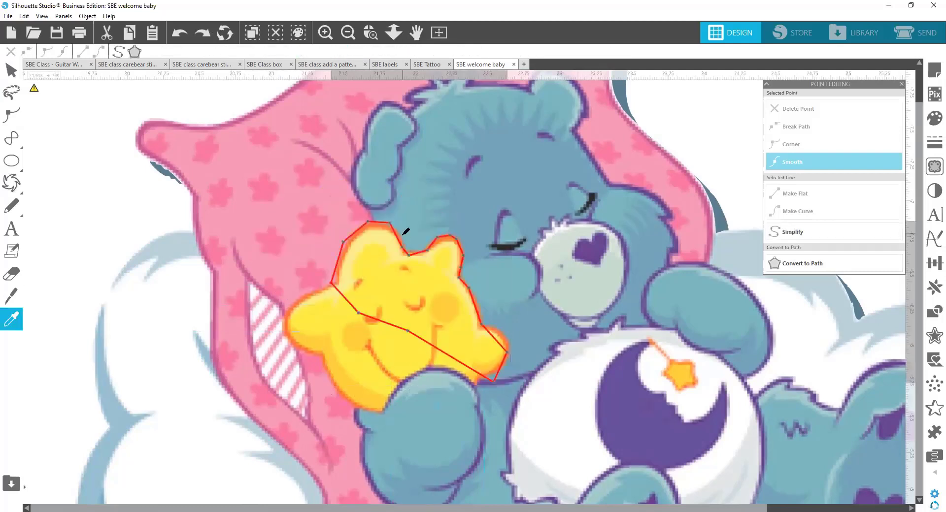
Try to open the knife outline's points for editing at the star's upper edge.
{"action": "left_click", "coordinate": [228, 224]}
{"action": "key", "text": "v"}
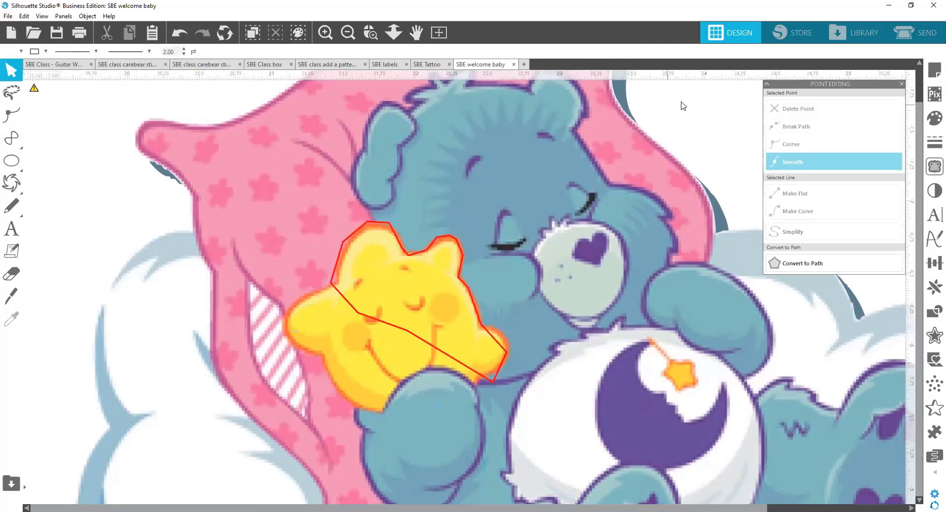
{"action": "left_click", "coordinate": [343, 243]}
{"action": "double_click", "coordinate": [344, 245]}
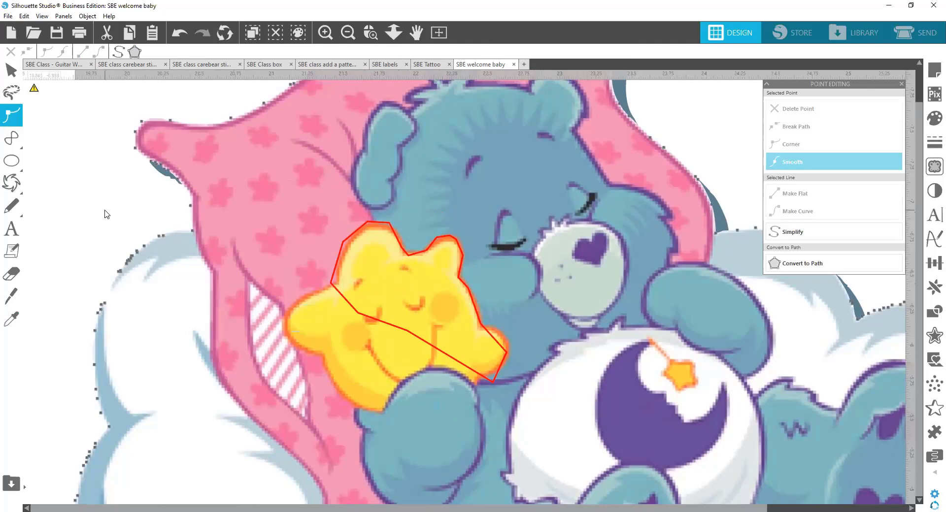
{"action": "double_click", "coordinate": [345, 244]}
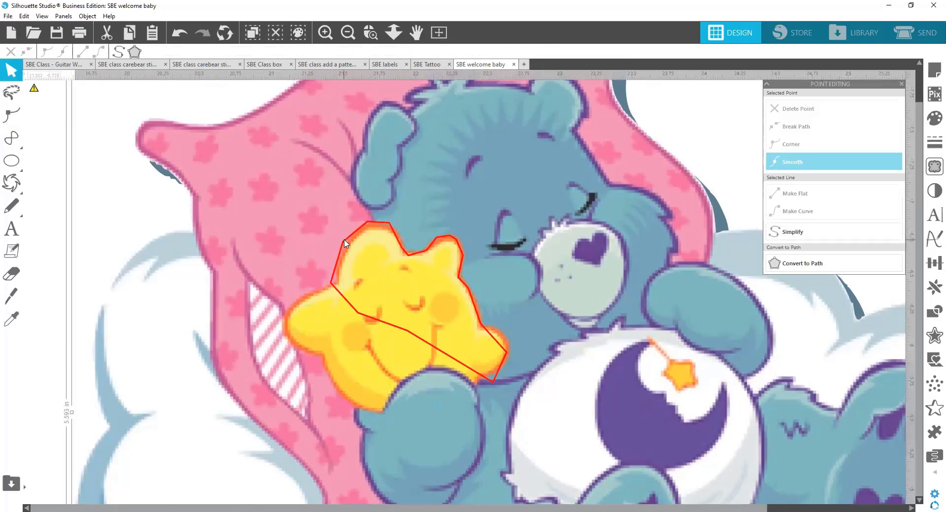
Undo the recent accidental edits to the bear image.
{"action": "left_click", "coordinate": [187, 37]}
{"action": "left_click", "coordinate": [185, 37]}
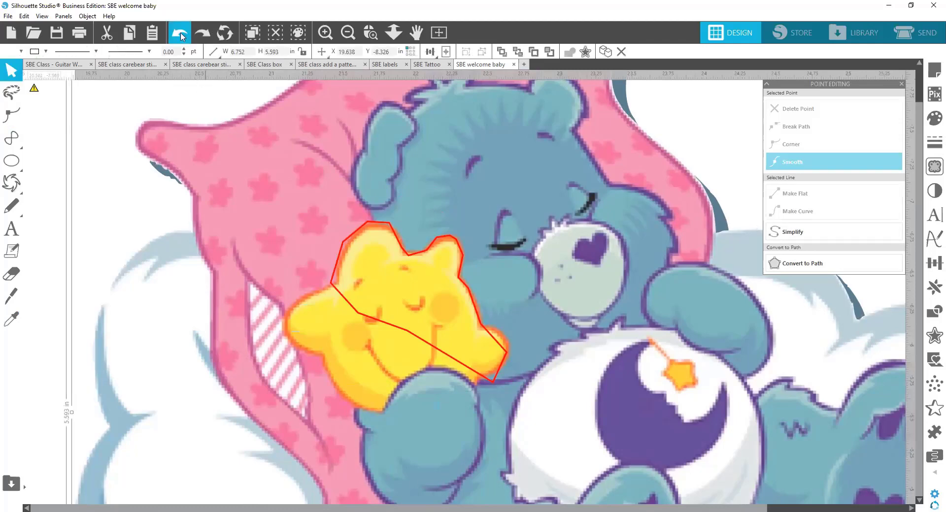
{"action": "left_click", "coordinate": [183, 36]}
{"action": "left_click", "coordinate": [181, 35]}
{"action": "left_click", "coordinate": [180, 35]}
{"action": "left_click", "coordinate": [180, 35]}
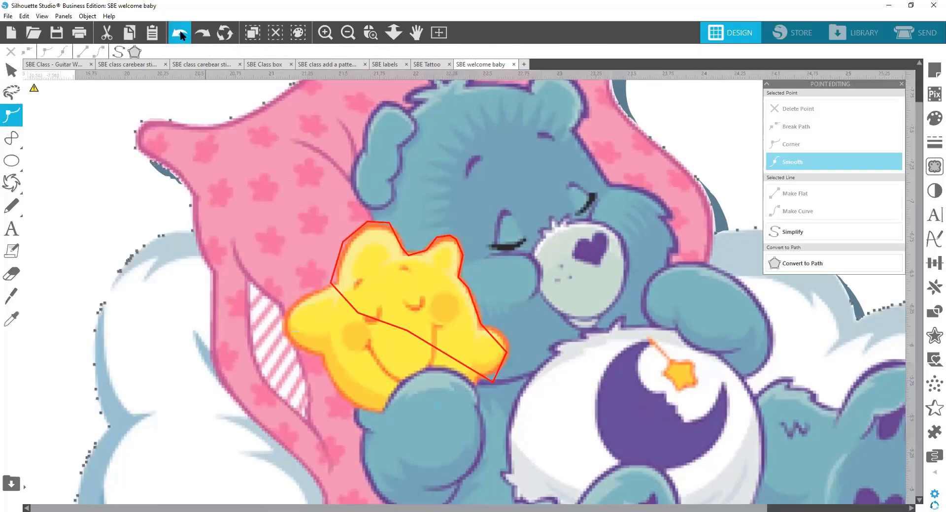
{"action": "left_click", "coordinate": [181, 35]}
{"action": "left_click", "coordinate": [182, 35]}
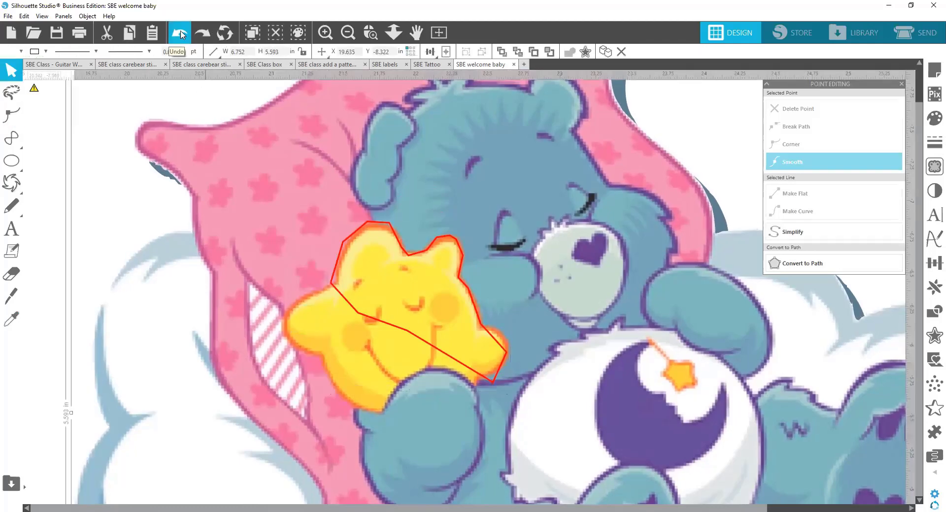
Open the knife outline for point editing and reposition its upper points along the edge of the star's top tip.
{"action": "double_click", "coordinate": [363, 231]}
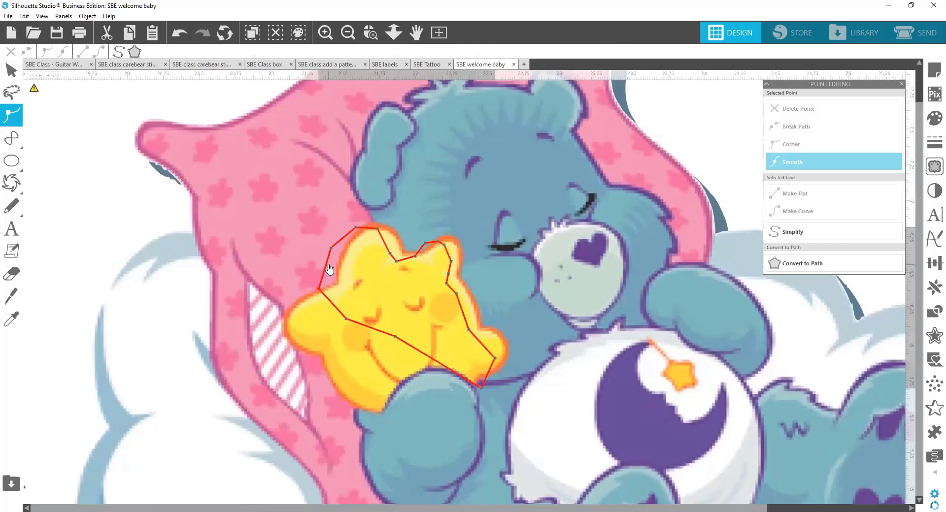
{"action": "left_click_drag", "start_coordinate": [330, 263], "coordinate": [389, 225]}
{"action": "left_click", "coordinate": [377, 229]}
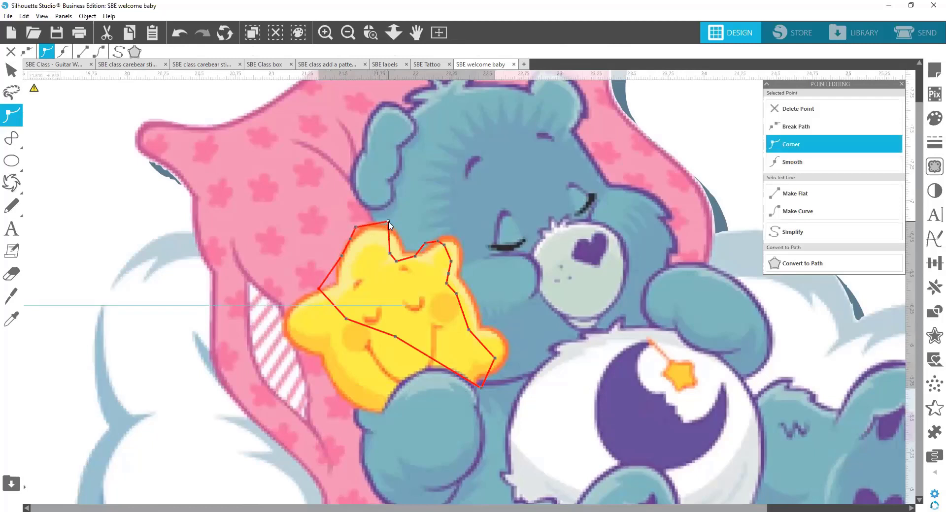
{"action": "left_click", "coordinate": [355, 227]}
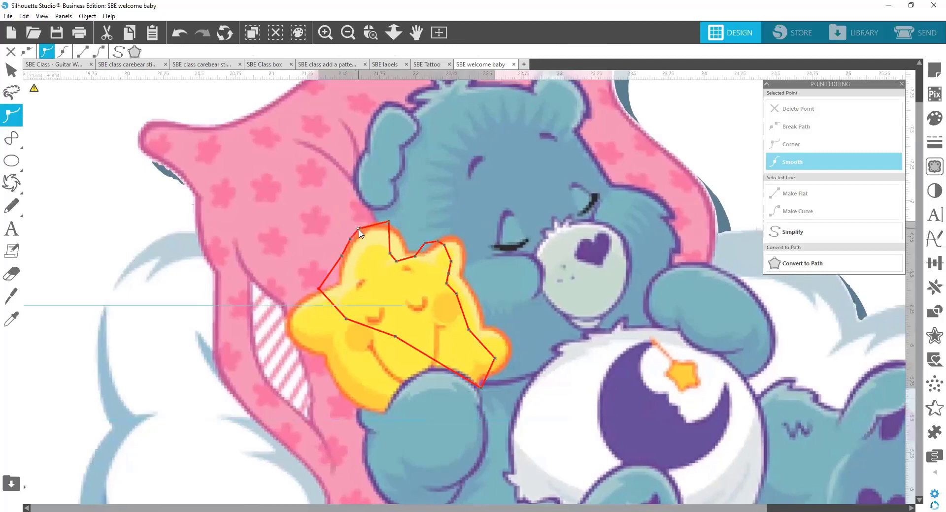
{"action": "left_click", "coordinate": [362, 230]}
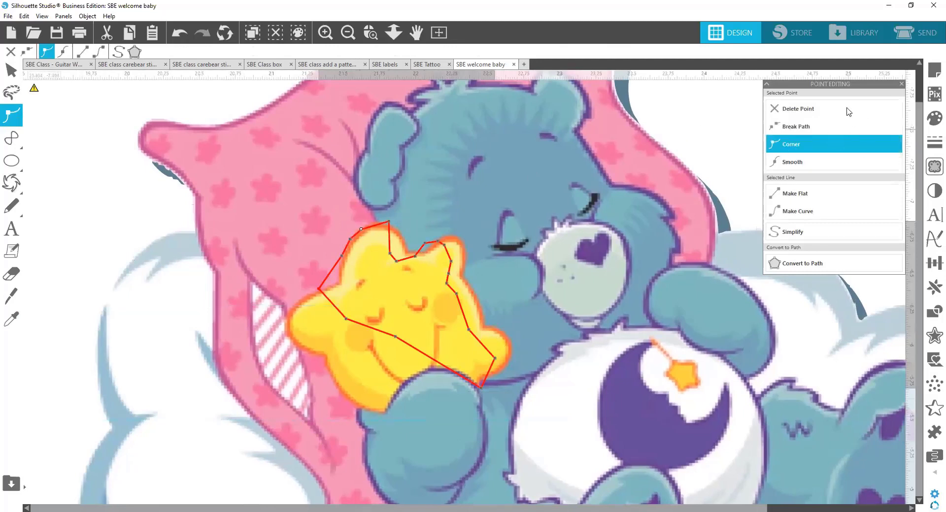
Move the Point Editing options closer to the star and pull the outline point beside its top tip outward.
{"action": "left_click_drag", "start_coordinate": [843, 85], "coordinate": [579, 133]}
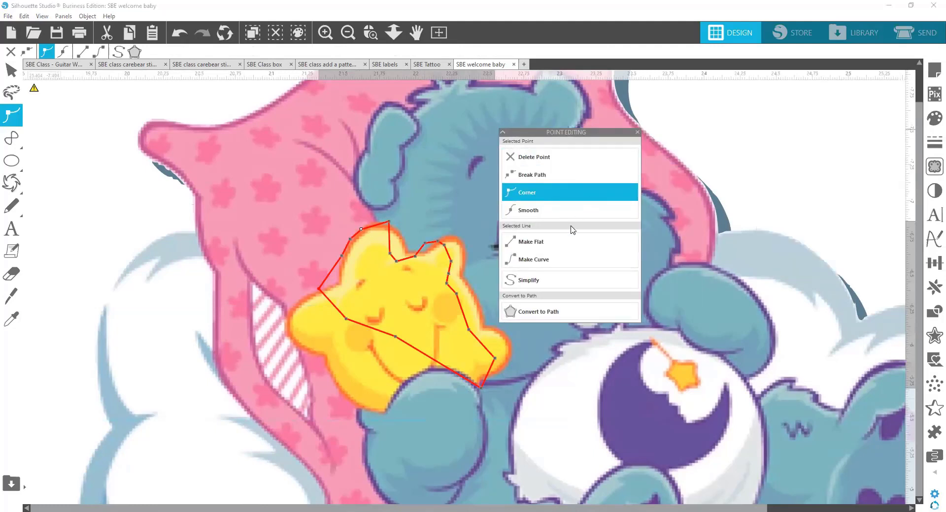
{"action": "left_click", "coordinate": [392, 256]}
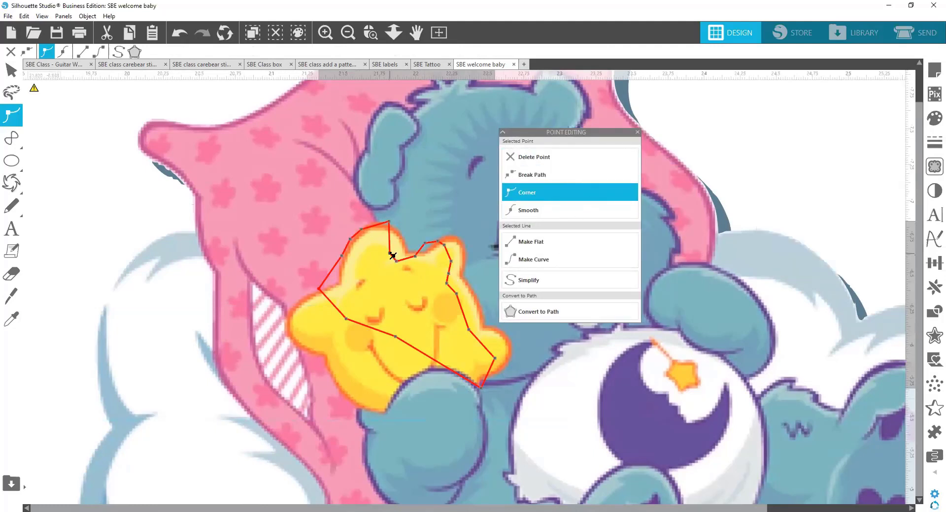
{"action": "left_click_drag", "start_coordinate": [393, 255], "coordinate": [405, 239]}
Make the outline's topmost point smooth and turn the adjoining segment toward the notch into a curve.
{"action": "left_click", "coordinate": [391, 224]}
{"action": "left_click", "coordinate": [370, 37]}
{"action": "left_click_drag", "start_coordinate": [372, 205], "coordinate": [429, 270]}
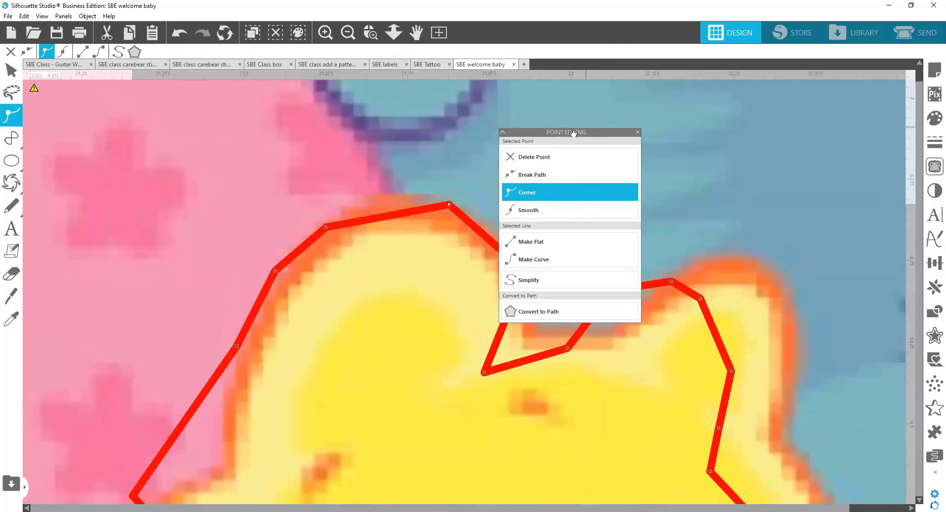
{"action": "left_click_drag", "start_coordinate": [573, 133], "coordinate": [638, 101]}
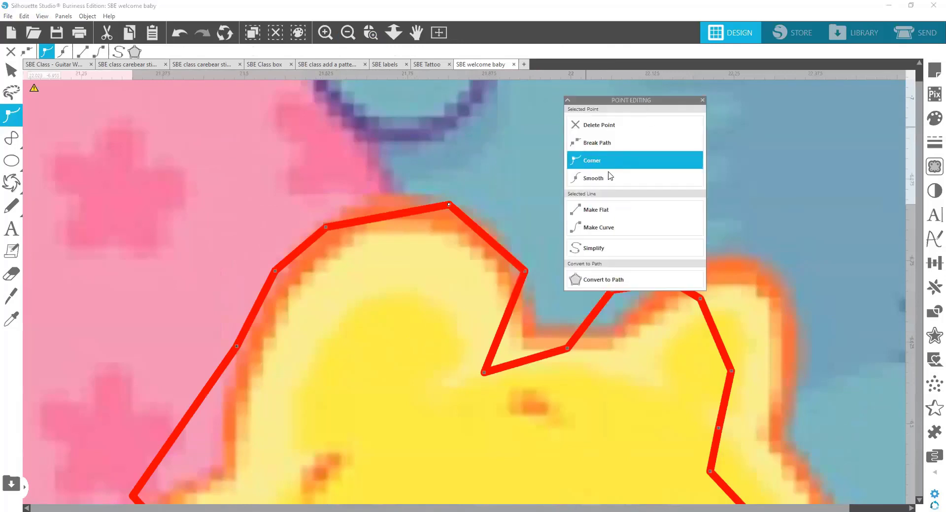
{"action": "right_click", "coordinate": [449, 206]}
{"action": "left_click", "coordinate": [475, 274]}
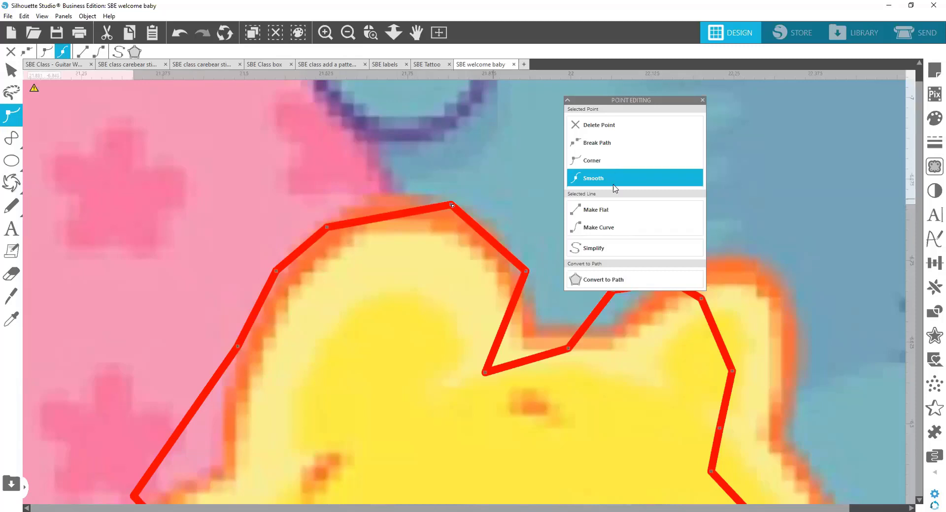
{"action": "left_click", "coordinate": [598, 227]}
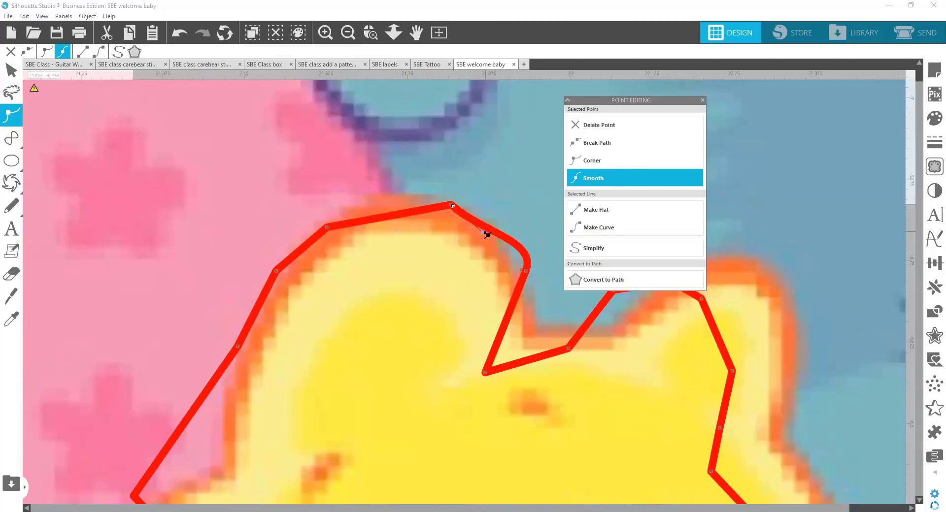
Add a corner point on the segment beside the topmost point and adjust the two points along the star's top edge.
{"action": "left_click_drag", "start_coordinate": [485, 235], "coordinate": [436, 207]}
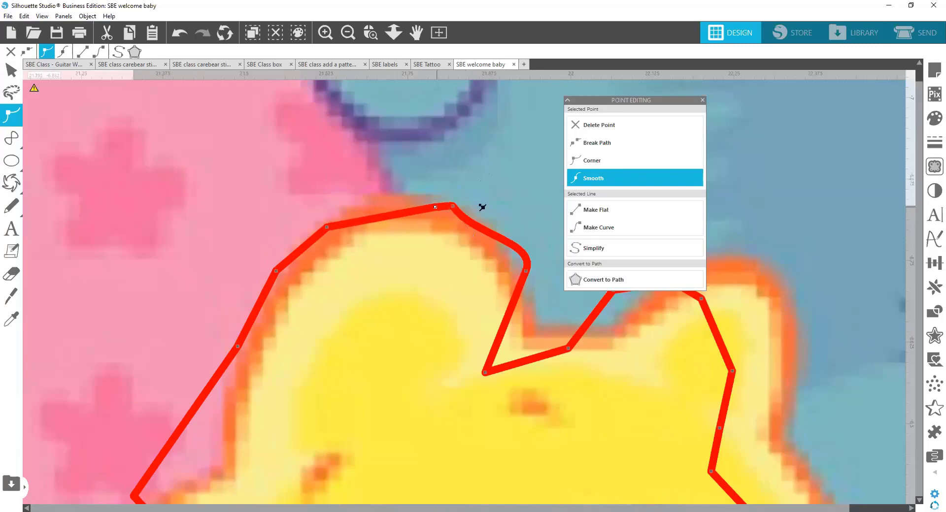
{"action": "left_click", "coordinate": [583, 162]}
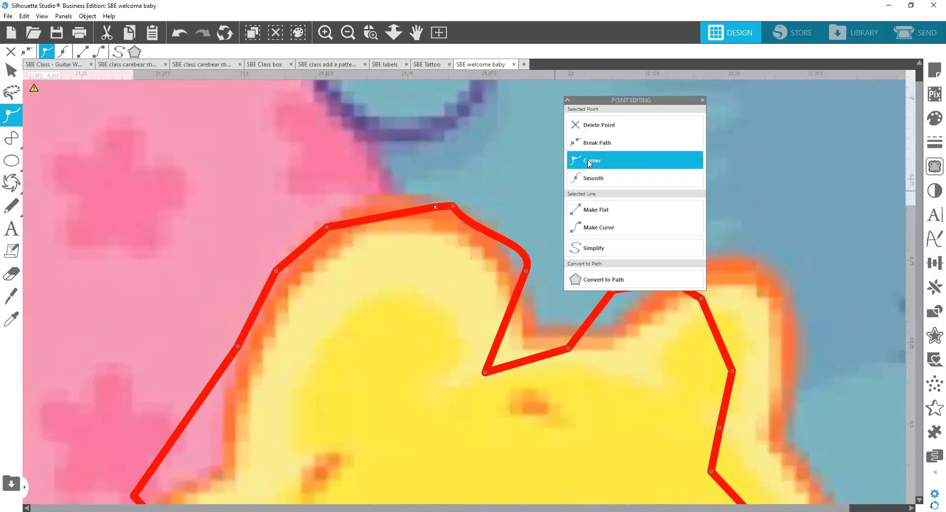
{"action": "left_click", "coordinate": [452, 205]}
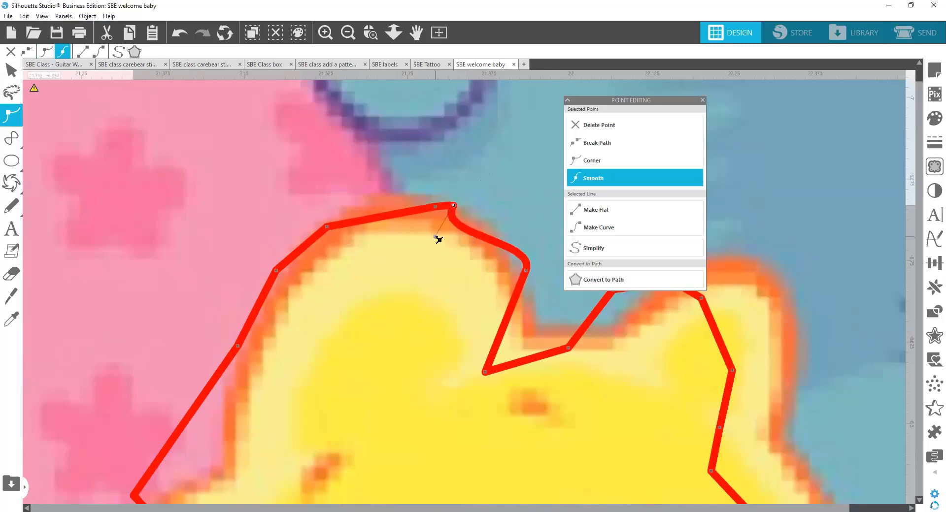
{"action": "left_click_drag", "start_coordinate": [439, 239], "coordinate": [428, 205]}
{"action": "left_click", "coordinate": [593, 166]}
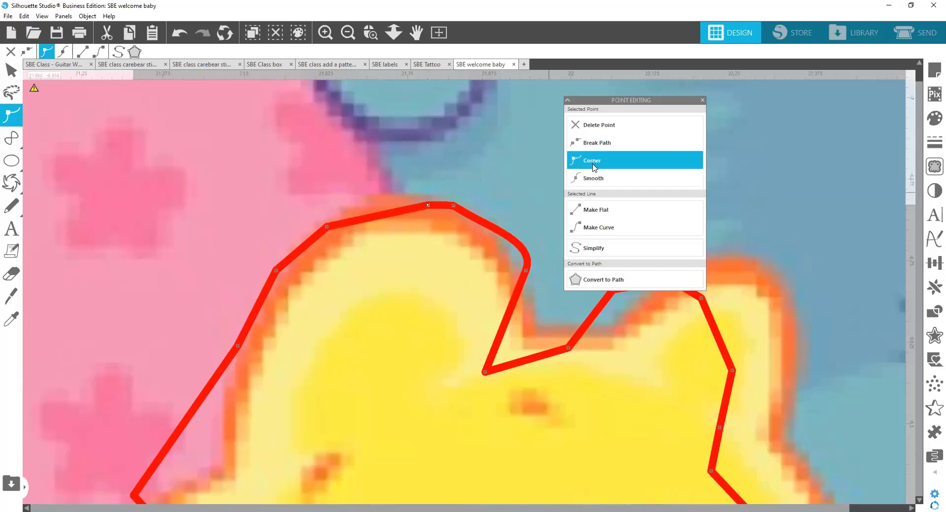
Pull the topmost curve point inward, flatten its curved segment, and add a smooth point on the neighbouring top segment.
{"action": "left_click_drag", "start_coordinate": [457, 210], "coordinate": [491, 222]}
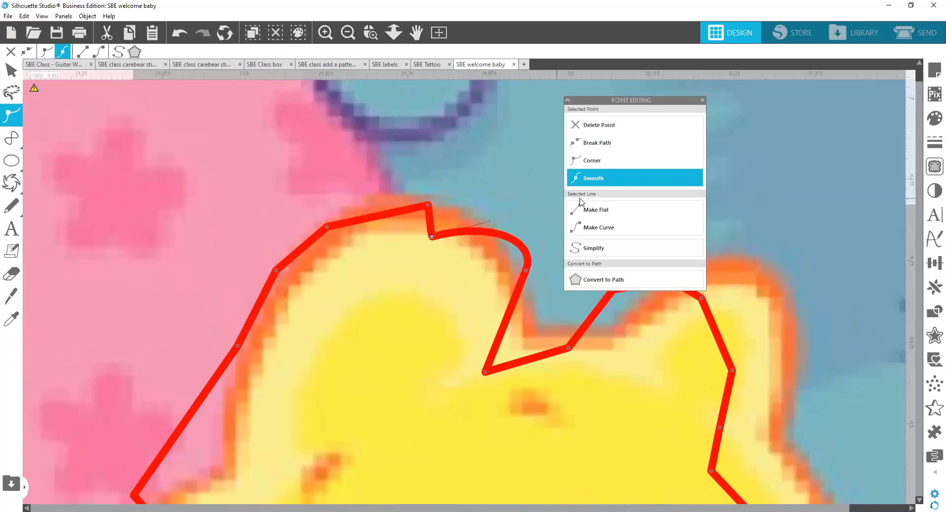
{"action": "left_click", "coordinate": [603, 212]}
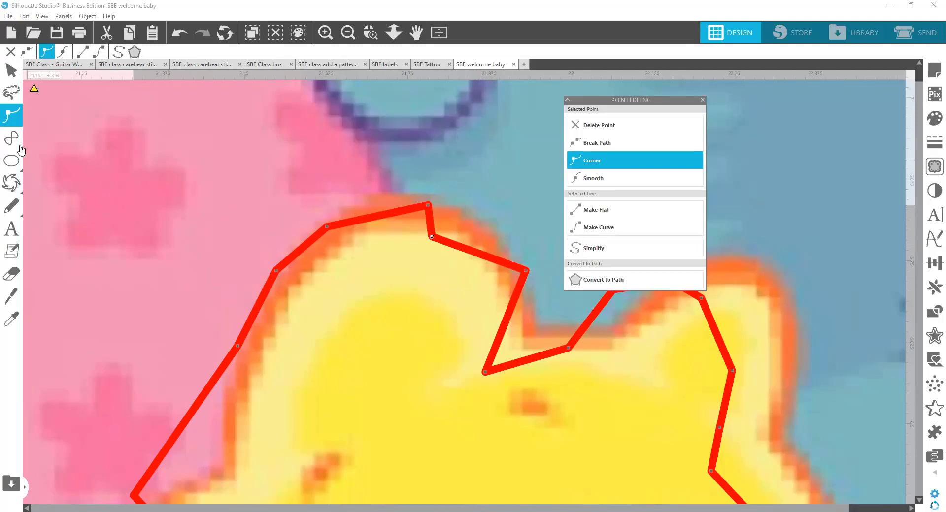
{"action": "left_click", "coordinate": [356, 221]}
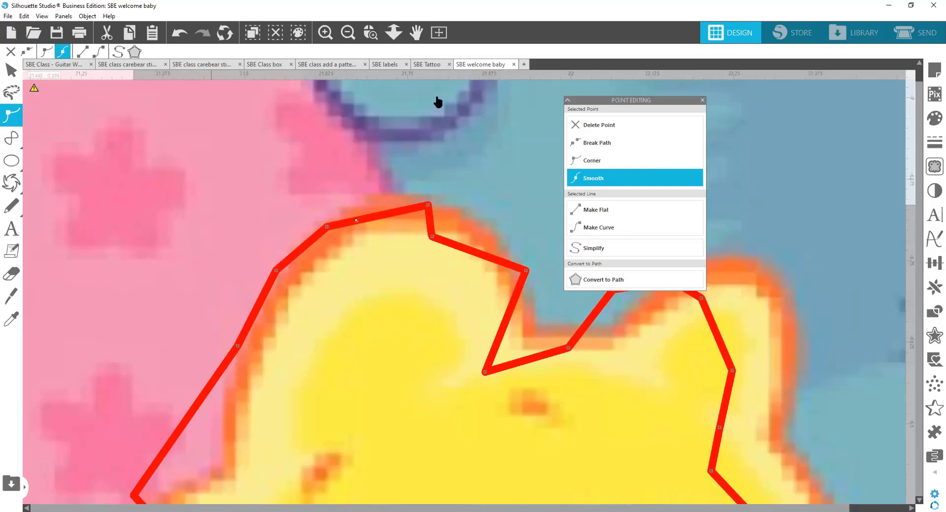
{"action": "left_click", "coordinate": [596, 181]}
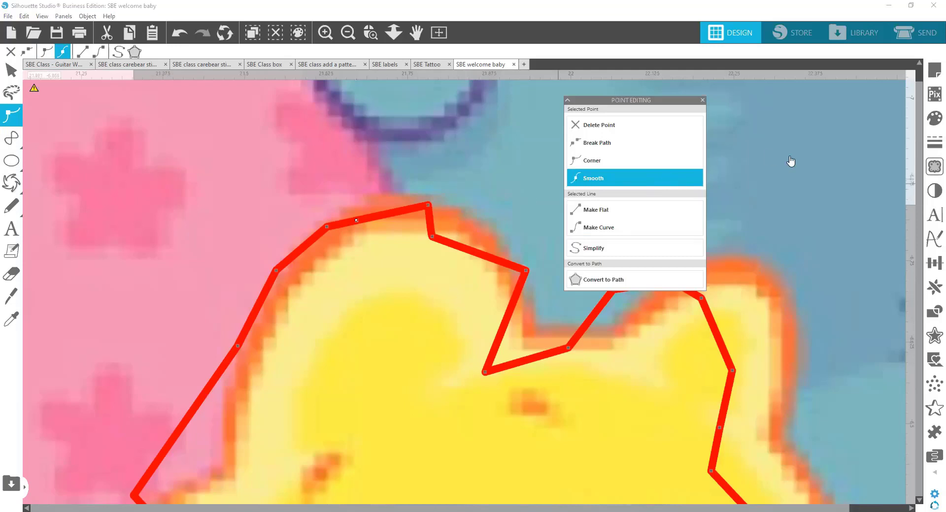
Deselect the point and move the whole knife outline upward, away from the star's top edge.
{"action": "left_click", "coordinate": [858, 160]}
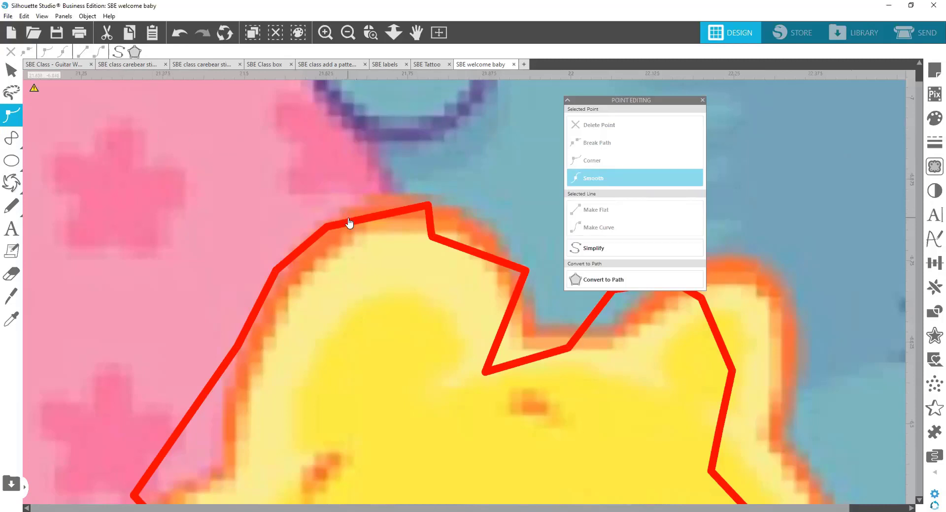
{"action": "left_click_drag", "start_coordinate": [380, 218], "coordinate": [376, 148]}
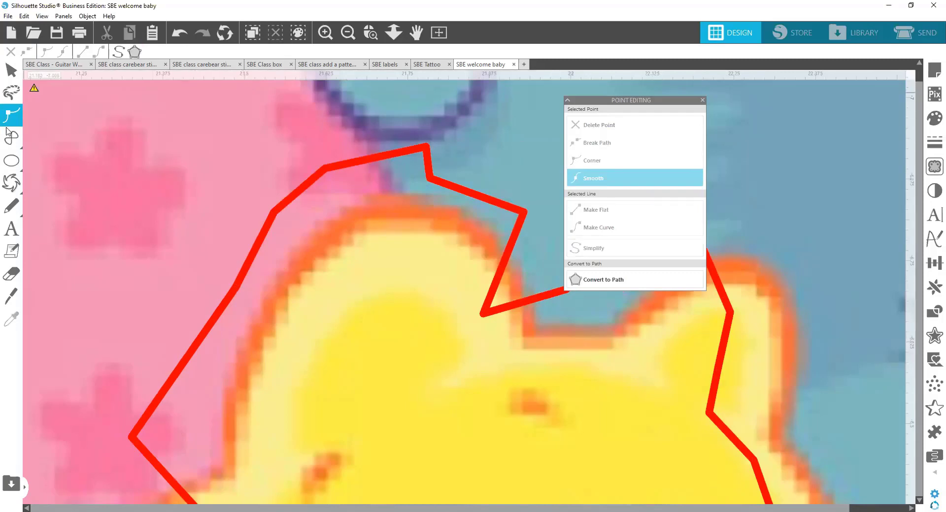
{"action": "left_click", "coordinate": [347, 32]}
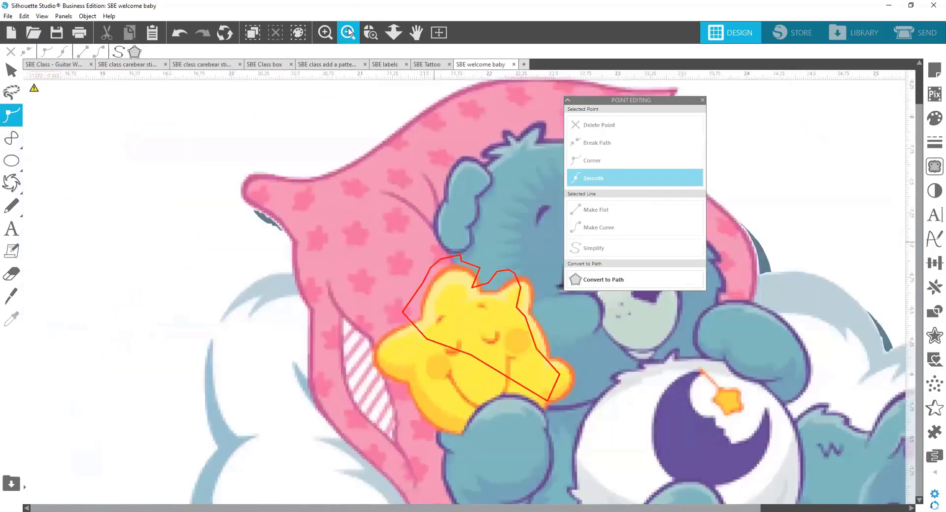
{"action": "left_click", "coordinate": [348, 32]}
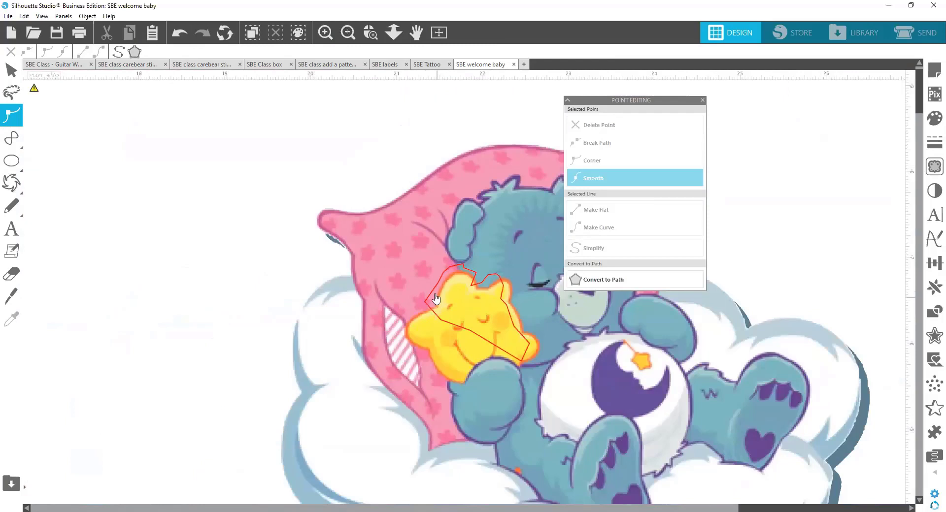
Show the knife outline's edit points and create a new blank document.
{"action": "left_click", "coordinate": [427, 281]}
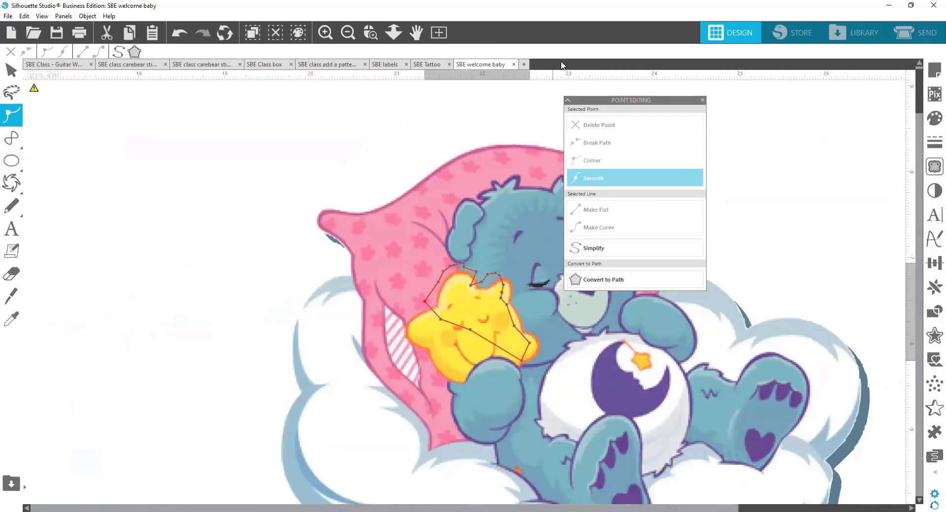
{"action": "left_click", "coordinate": [524, 64]}
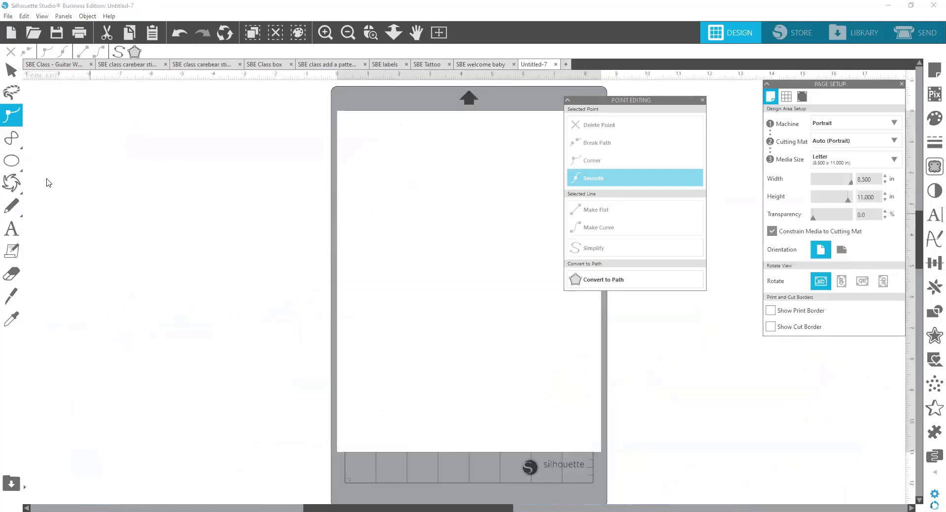
{"action": "left_click", "coordinate": [17, 143]}
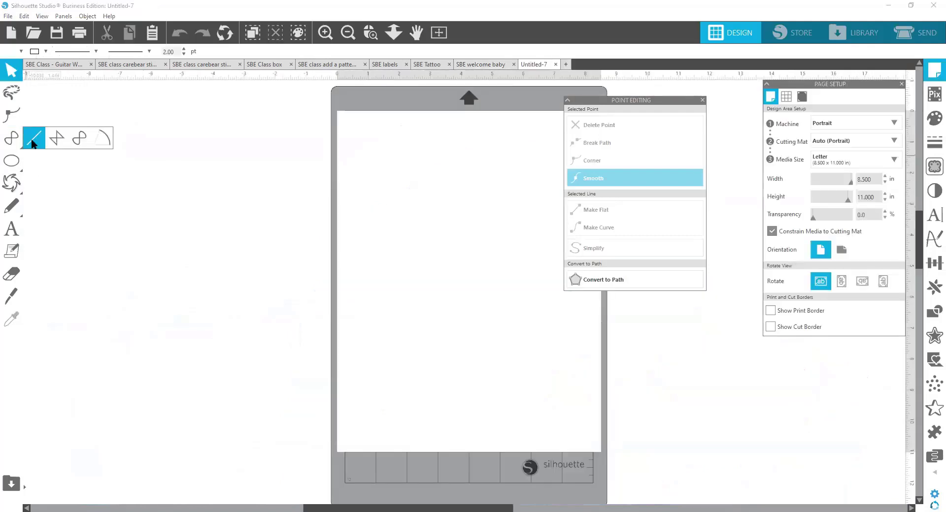
{"action": "left_click", "coordinate": [34, 140]}
{"action": "mouse_move", "coordinate": [366, 199]}
{"action": "left_mouse_down"}
{"action": "mouse_move", "coordinate": [446, 199]}
{"action": "mouse_move", "coordinate": [253, 202]}
{"action": "mouse_move", "coordinate": [261, 207]}
{"action": "left_mouse_up"}
{"action": "key", "text": "Delete"}
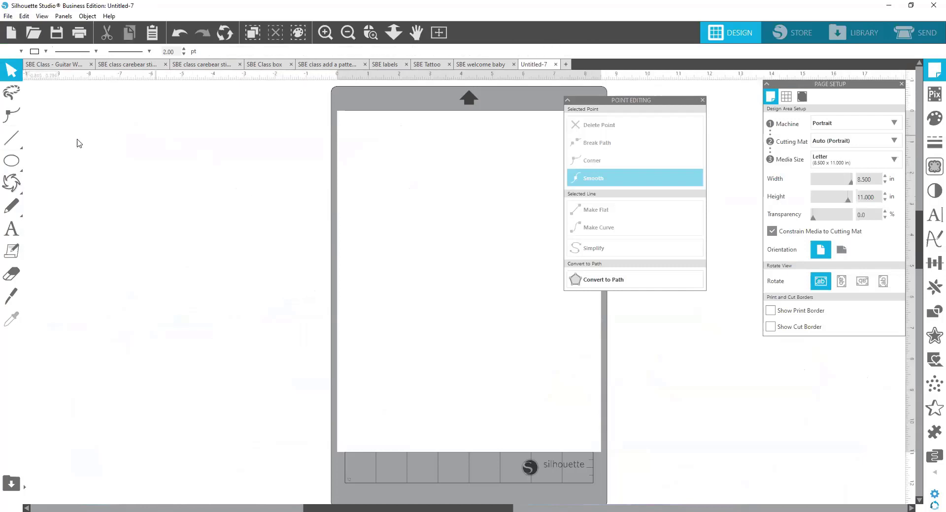
Draw a closed curved shape about 5.57 by 5.01 in, with a small notch on its upper left edge, using the Curve Shape tool.
{"action": "left_click", "coordinate": [18, 143]}
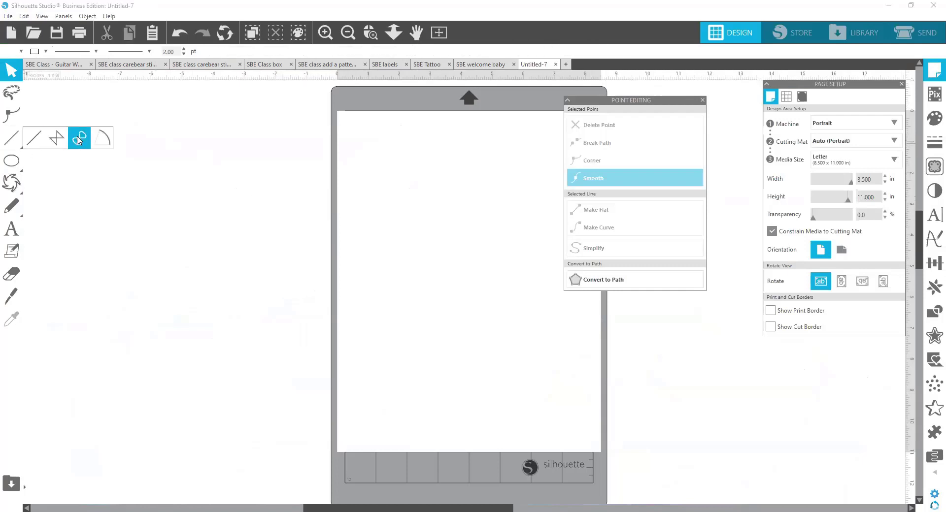
{"action": "left_click", "coordinate": [366, 182]}
{"action": "left_click", "coordinate": [414, 166]}
{"action": "left_click", "coordinate": [455, 174]}
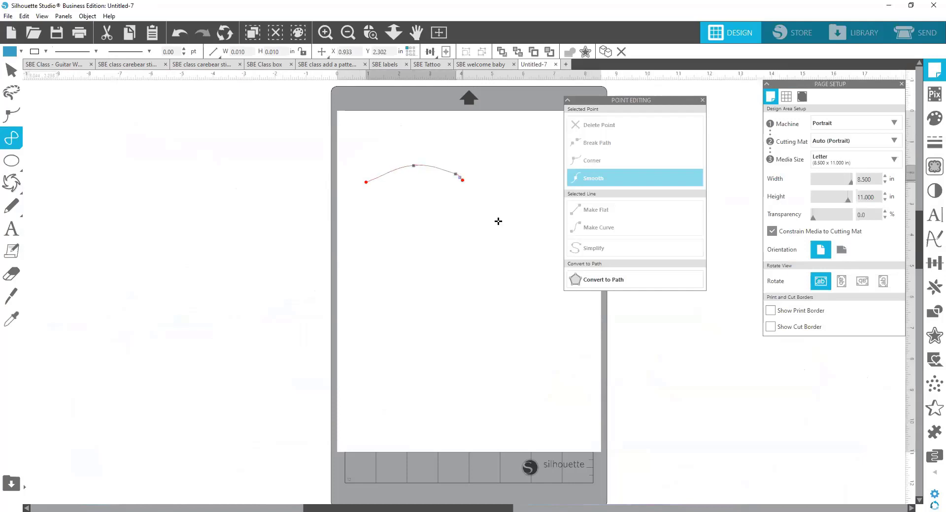
{"action": "left_click", "coordinate": [507, 242]}
{"action": "left_click", "coordinate": [503, 261]}
{"action": "left_click", "coordinate": [480, 298]}
{"action": "left_click", "coordinate": [390, 315]}
{"action": "left_click", "coordinate": [335, 238]}
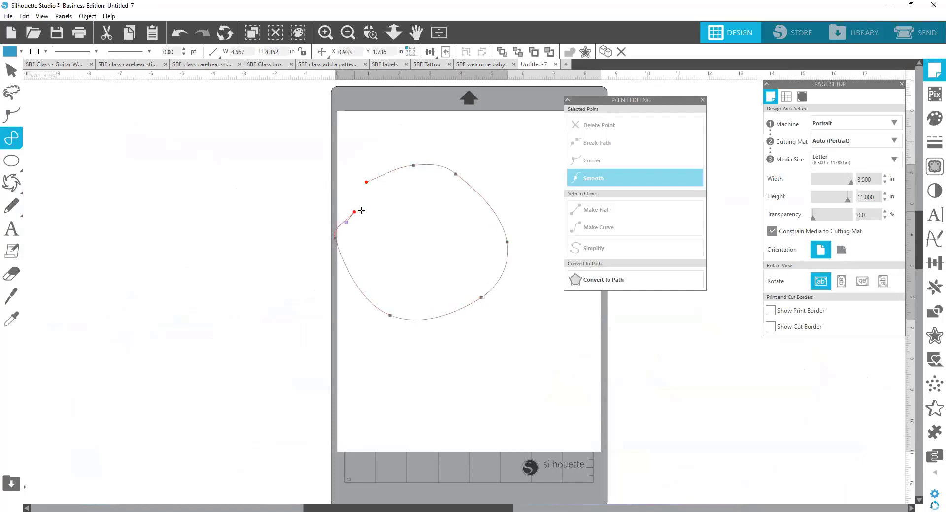
{"action": "left_click", "coordinate": [372, 215]}
{"action": "left_click", "coordinate": [366, 182]}
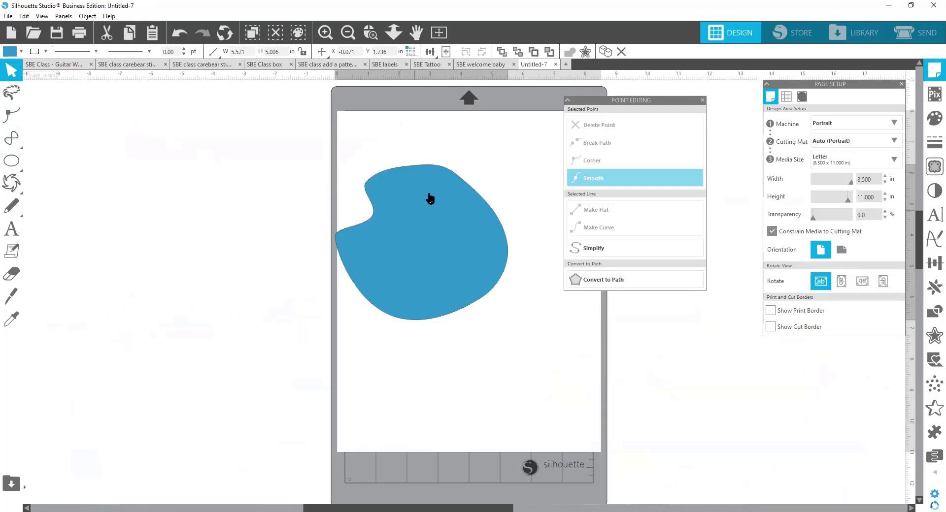
Open the blue shape's points for editing, raise the topmost point slightly, and tilt its right handle.
{"action": "double_click", "coordinate": [418, 168]}
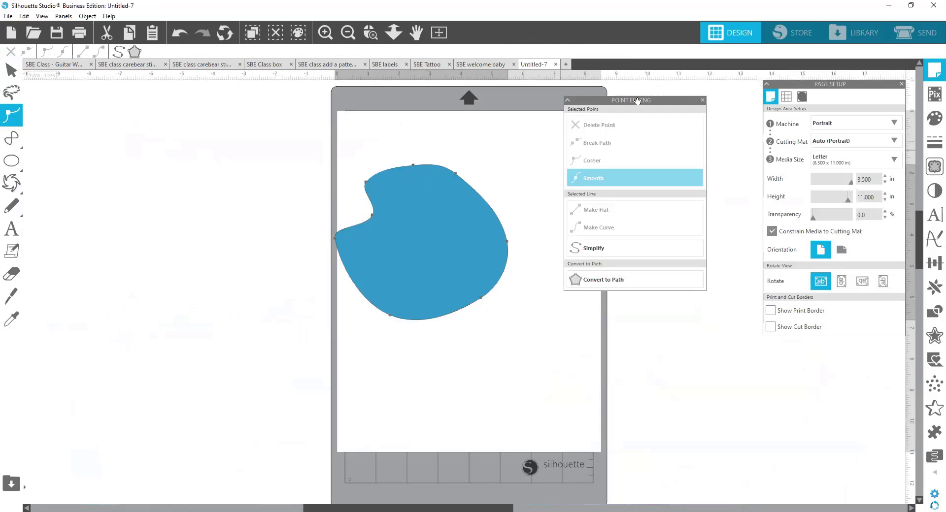
{"action": "left_click_drag", "start_coordinate": [637, 101], "coordinate": [614, 110]}
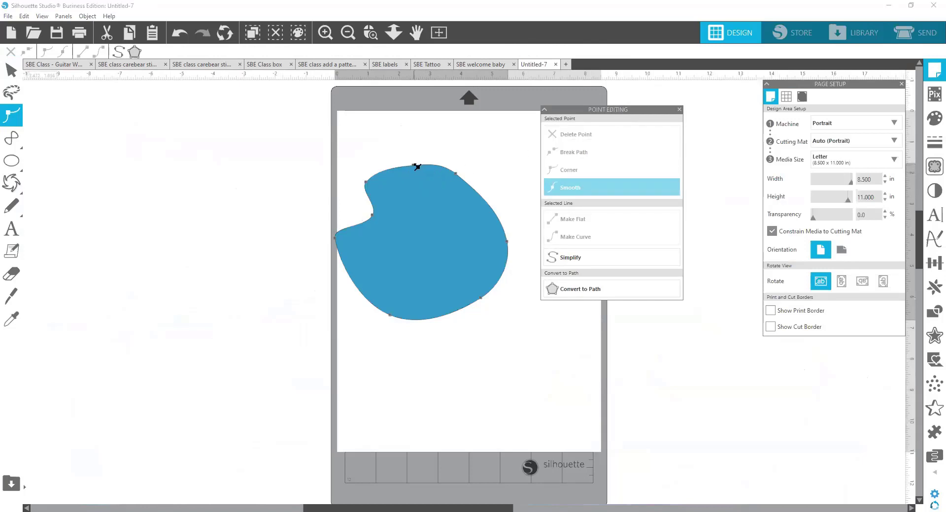
{"action": "left_click", "coordinate": [413, 168]}
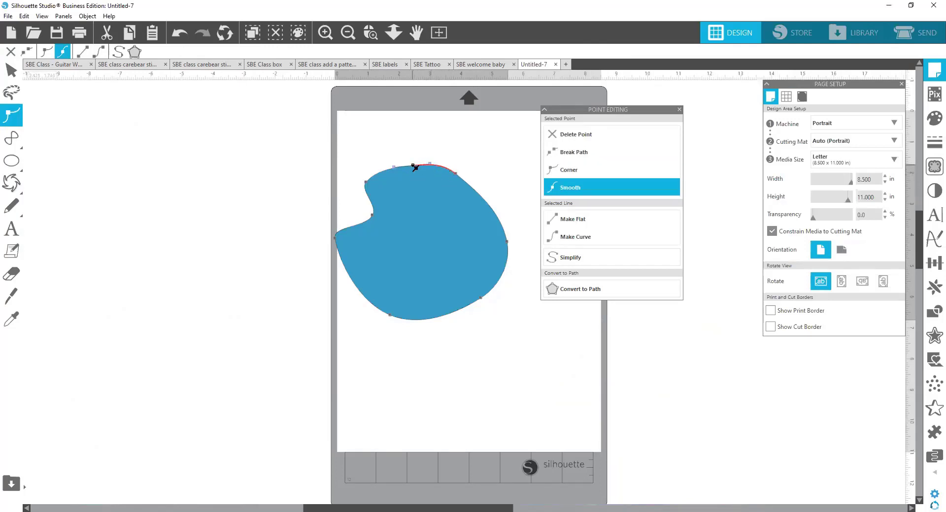
{"action": "left_click_drag", "start_coordinate": [415, 168], "coordinate": [439, 152]}
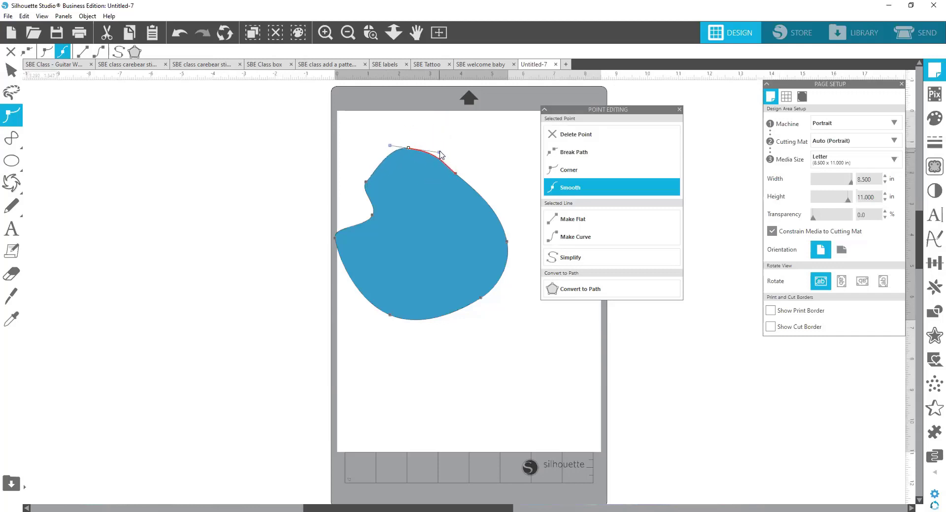
Change the topmost point to a corner and swing its two handles independently, bending the right-hand curve inward.
{"action": "left_click", "coordinate": [563, 173]}
{"action": "left_click_drag", "start_coordinate": [442, 155], "coordinate": [440, 117]}
{"action": "left_click_drag", "start_coordinate": [425, 196], "coordinate": [369, 145]}
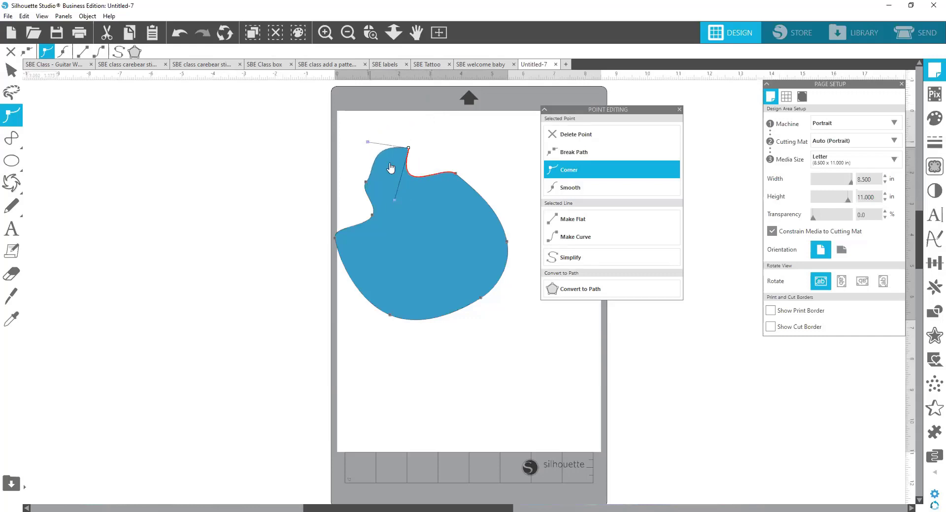
Make the topmost point smooth and rotate its handles, flatten the segment to its right, and stretch the remaining handle up and outward.
{"action": "left_click", "coordinate": [565, 188]}
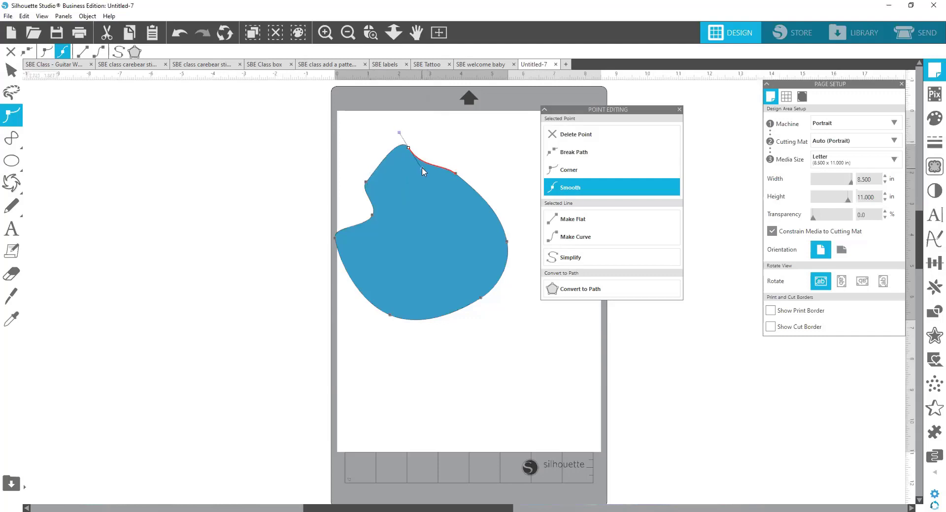
{"action": "left_click_drag", "start_coordinate": [428, 147], "coordinate": [418, 191]}
{"action": "left_click", "coordinate": [625, 225]}
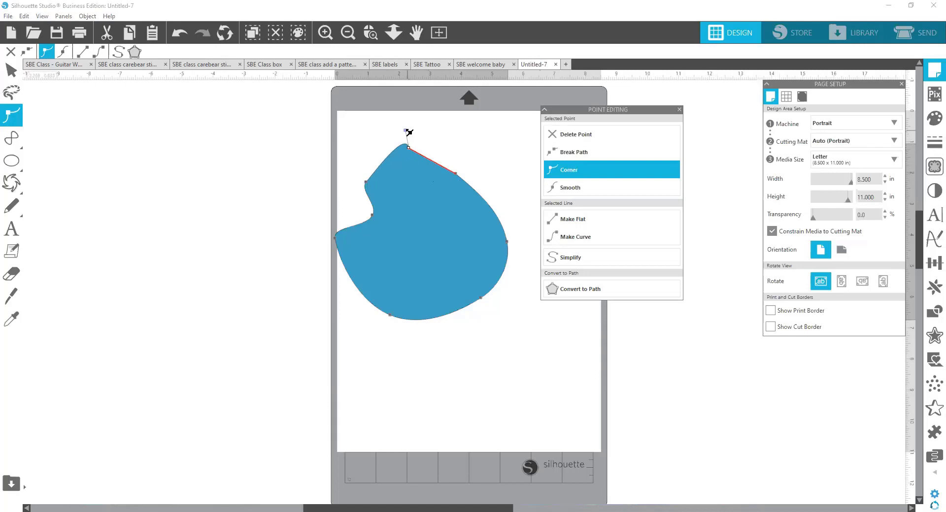
{"action": "left_click_drag", "start_coordinate": [427, 130], "coordinate": [365, 116]}
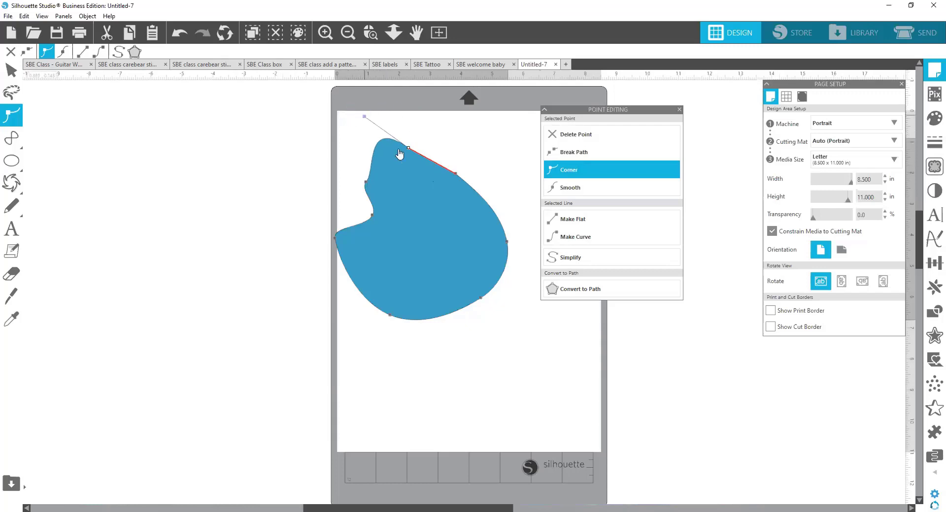
Reset the topmost point to smooth and swing its right handle steeply down into the shape.
{"action": "left_click", "coordinate": [562, 191]}
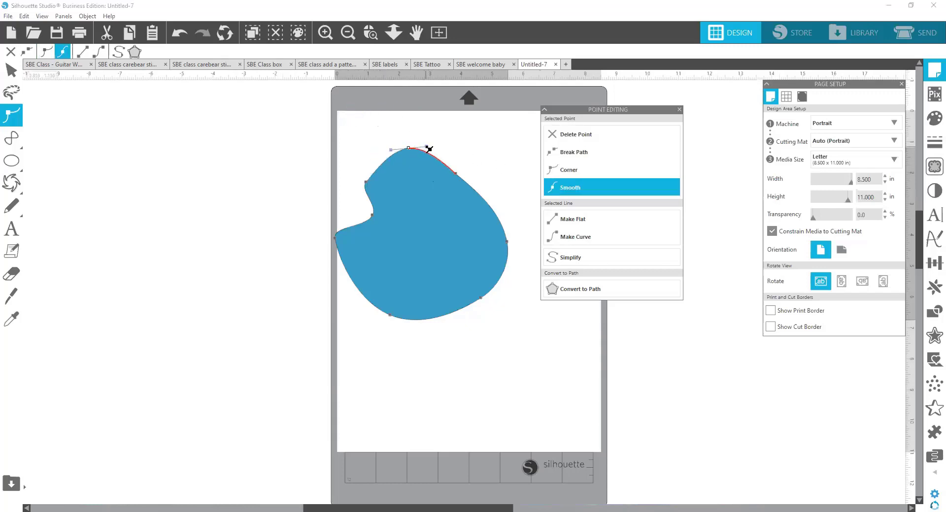
{"action": "left_click_drag", "start_coordinate": [430, 148], "coordinate": [426, 230]}
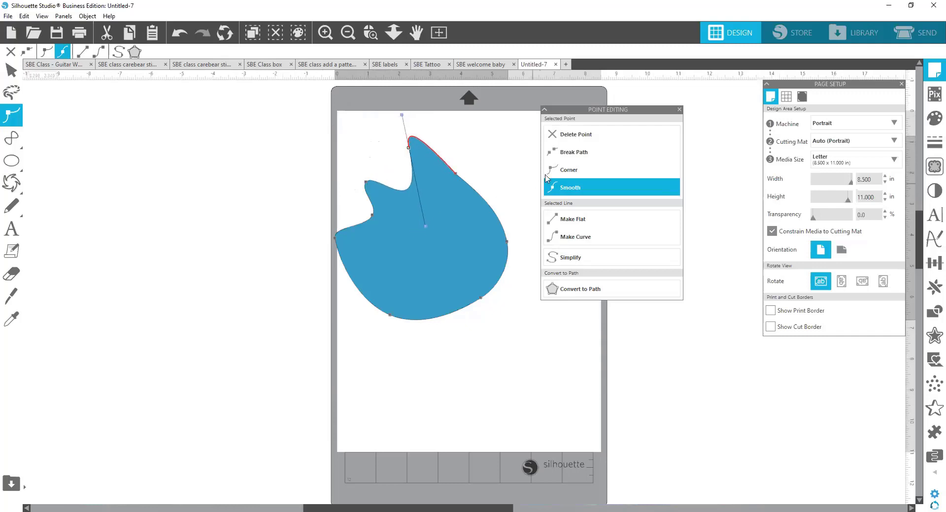
{"action": "left_click", "coordinate": [565, 169]}
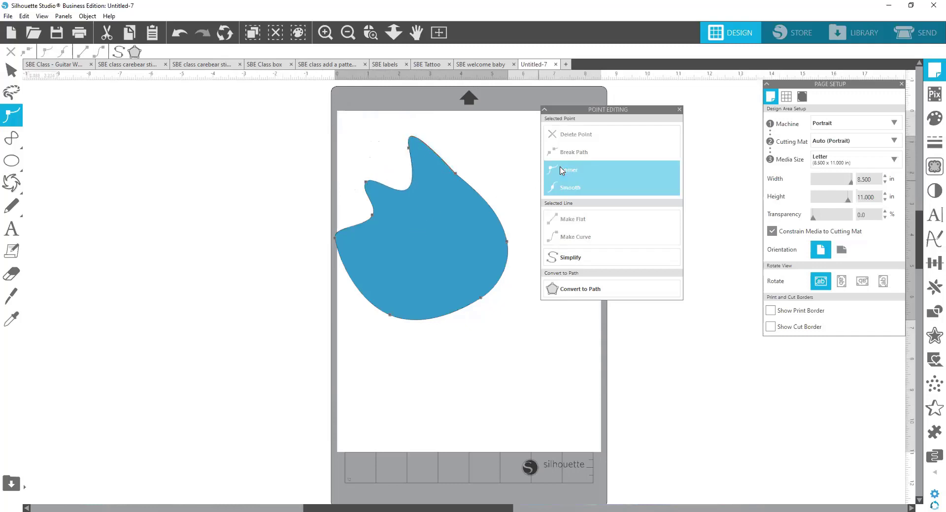
Reselect the topmost point, make it a corner, and pull its left handle up and outward to form a rounded bump.
{"action": "left_click", "coordinate": [410, 148]}
{"action": "left_click", "coordinate": [590, 185]}
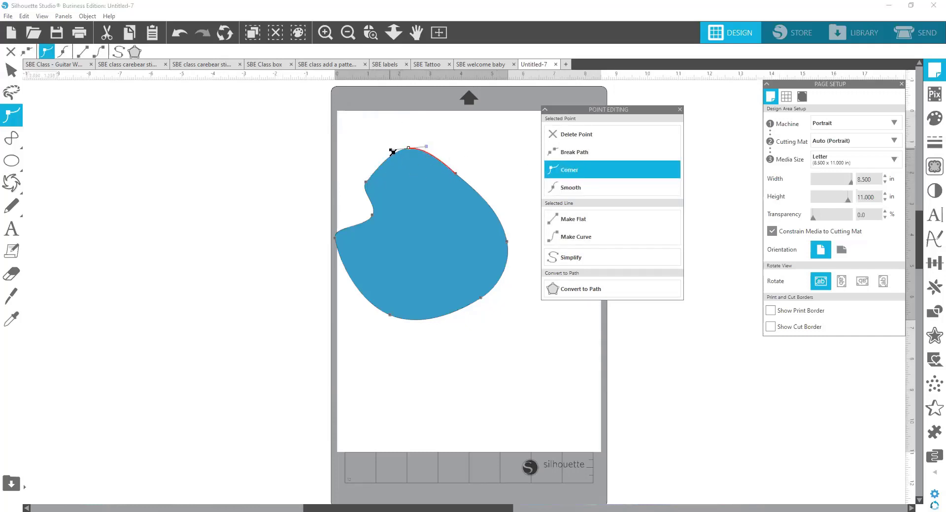
{"action": "left_click_drag", "start_coordinate": [392, 152], "coordinate": [348, 100]}
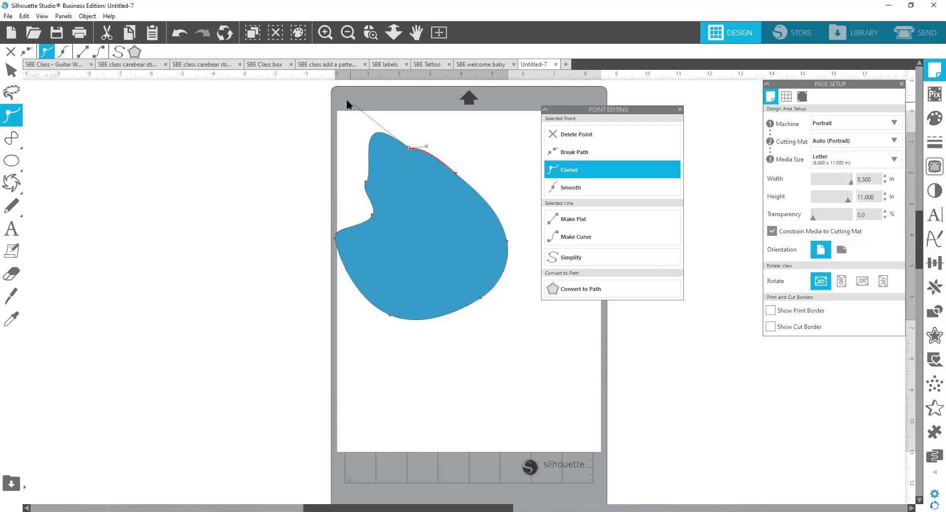
Adjust both handles of the point above the notch, make that point smooth, and finish editing the blue shape.
{"action": "left_click", "coordinate": [367, 183]}
{"action": "mouse_move", "coordinate": [377, 172]}
{"action": "left_mouse_down"}
{"action": "mouse_move", "coordinate": [359, 156]}
{"action": "mouse_move", "coordinate": [373, 162]}
{"action": "left_mouse_up"}
{"action": "mouse_move", "coordinate": [362, 194]}
{"action": "left_mouse_down"}
{"action": "mouse_move", "coordinate": [365, 202]}
{"action": "mouse_move", "coordinate": [353, 202]}
{"action": "left_mouse_up"}
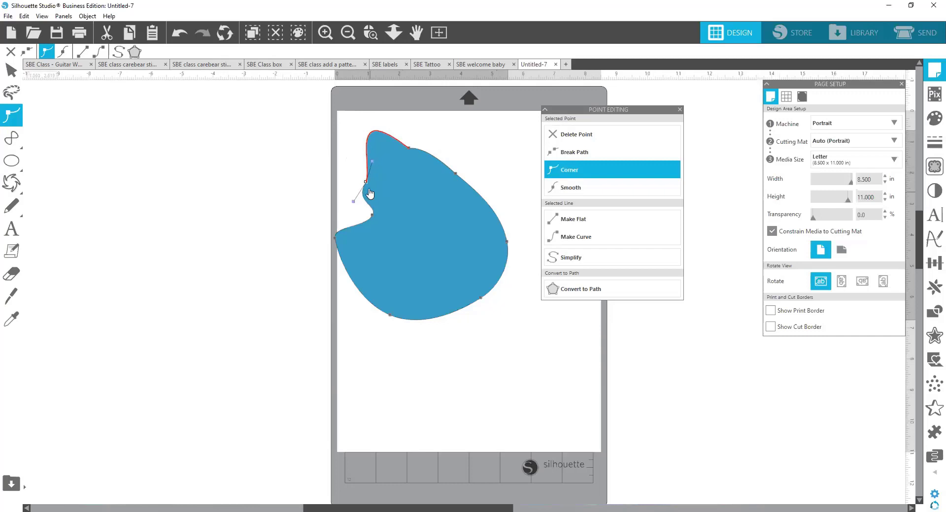
{"action": "left_click", "coordinate": [586, 190]}
{"action": "mouse_move", "coordinate": [378, 168]}
{"action": "left_mouse_down"}
{"action": "mouse_move", "coordinate": [407, 183]}
{"action": "mouse_move", "coordinate": [325, 149]}
{"action": "mouse_move", "coordinate": [146, 211]}
{"action": "mouse_move", "coordinate": [285, 153]}
{"action": "mouse_move", "coordinate": [362, 146]}
{"action": "mouse_move", "coordinate": [370, 171]}
{"action": "mouse_move", "coordinate": [363, 168]}
{"action": "left_mouse_up"}
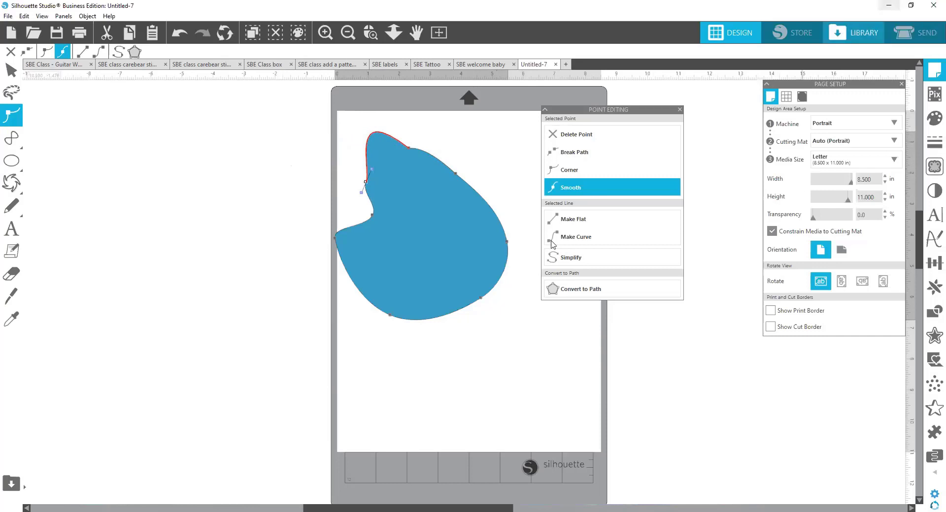
{"action": "left_click", "coordinate": [509, 393]}
Draw a larger closed curved shape, about 7.75 by 7.51 in, all the way around the blue shape.
{"action": "left_click", "coordinate": [3, 223]}
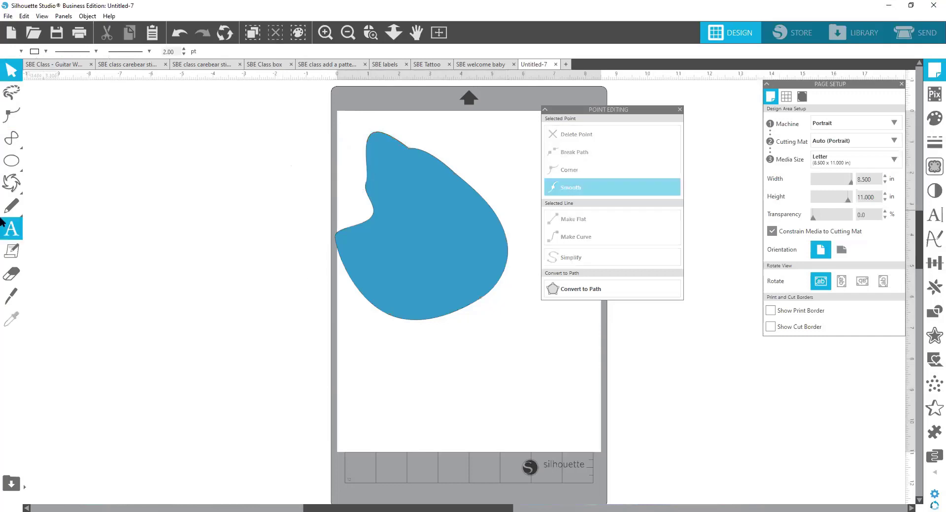
{"action": "left_click", "coordinate": [79, 140]}
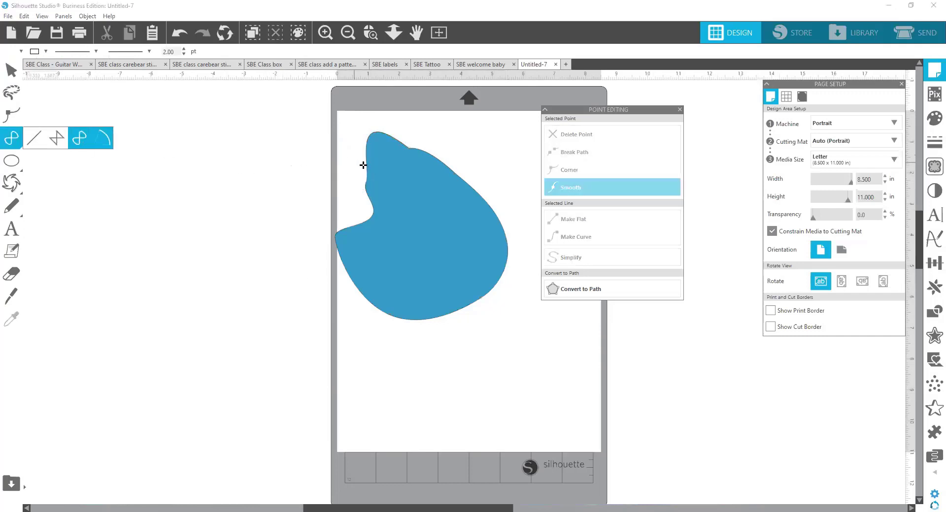
{"action": "left_click_drag", "start_coordinate": [363, 165], "coordinate": [361, 140]}
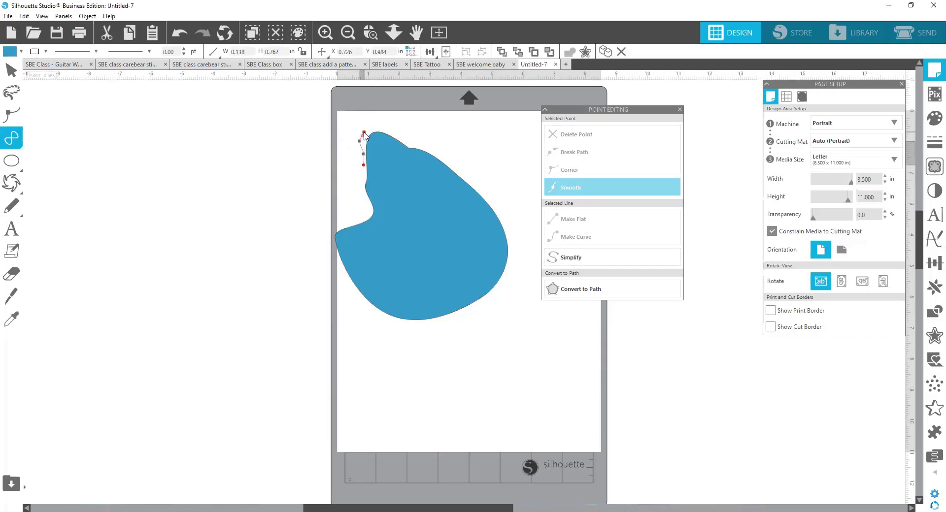
{"action": "left_click", "coordinate": [378, 124]}
{"action": "left_click", "coordinate": [405, 130]}
{"action": "left_click", "coordinate": [417, 142]}
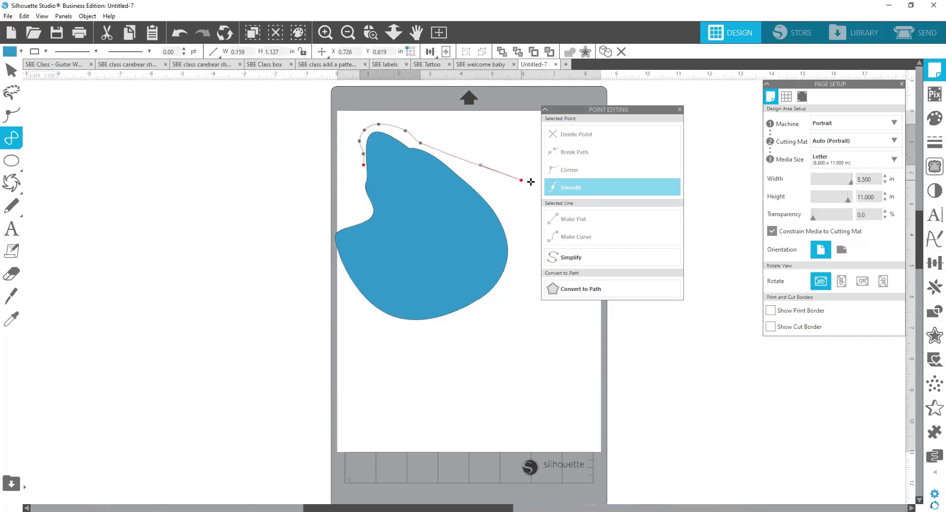
{"action": "left_click", "coordinate": [521, 271]}
{"action": "left_click", "coordinate": [457, 350]}
{"action": "left_click", "coordinate": [405, 356]}
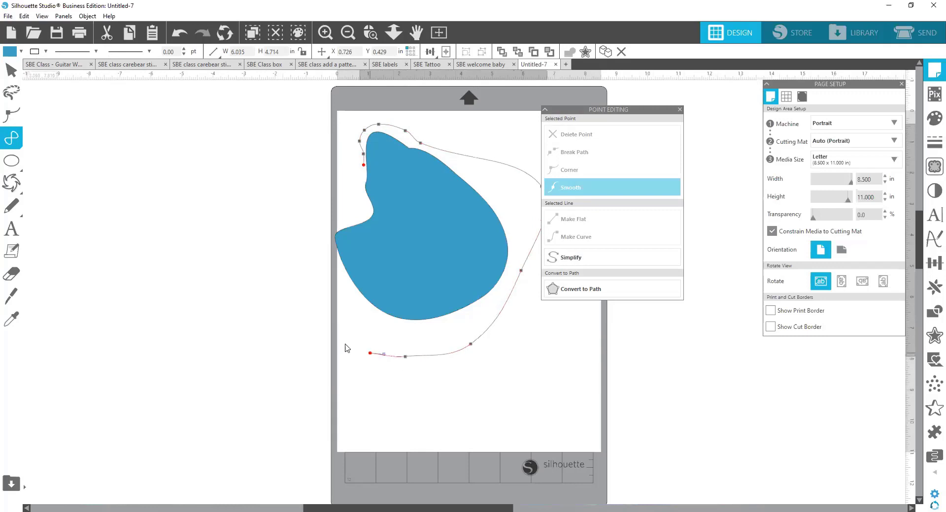
{"action": "left_click", "coordinate": [338, 338]}
{"action": "left_click", "coordinate": [317, 296]}
{"action": "left_click", "coordinate": [308, 247]}
{"action": "left_click", "coordinate": [338, 205]}
{"action": "left_click", "coordinate": [362, 168]}
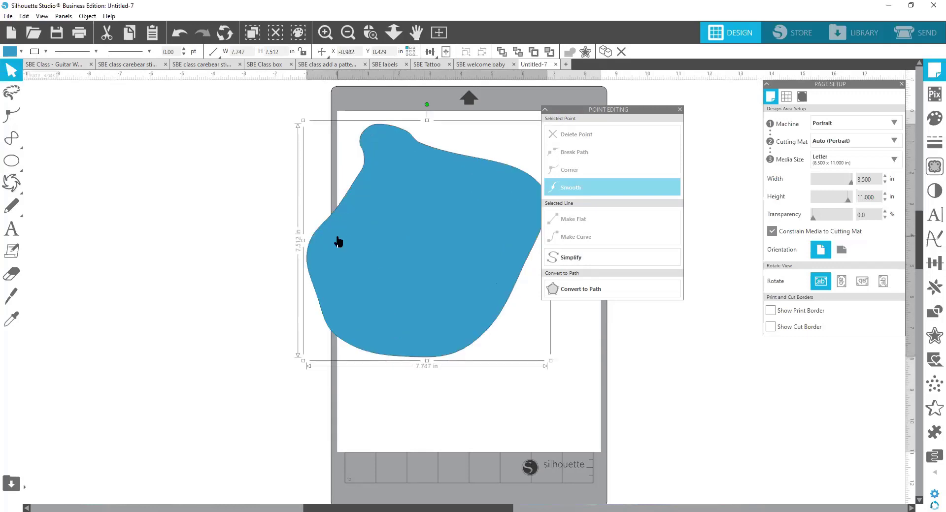
Fill the larger shape with orange and send it behind the blue shape.
{"action": "left_click", "coordinate": [8, 54]}
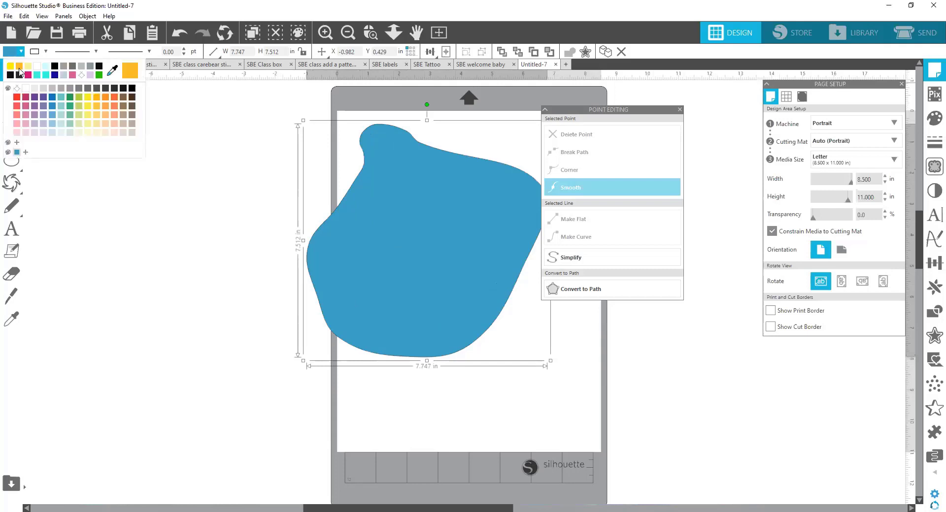
{"action": "left_click", "coordinate": [19, 66]}
{"action": "right_click", "coordinate": [392, 343]}
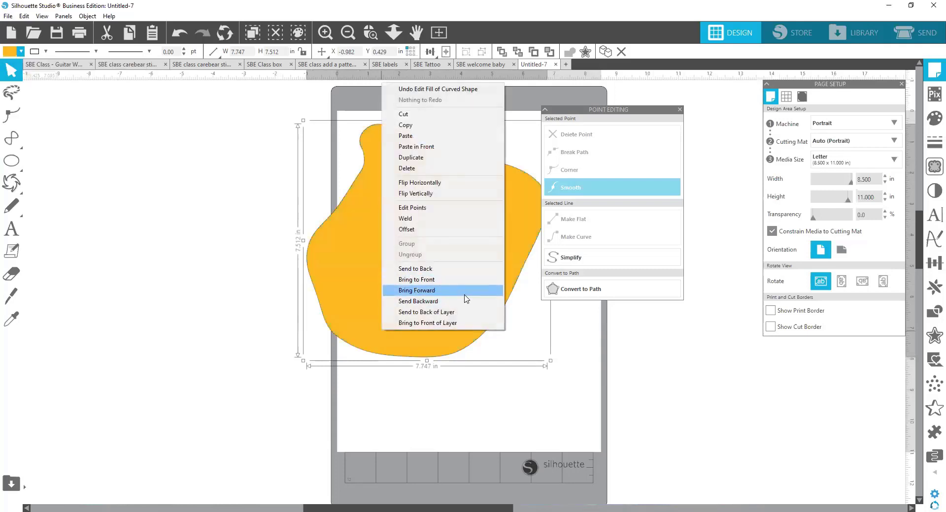
{"action": "left_click", "coordinate": [458, 270]}
{"action": "left_click", "coordinate": [536, 338]}
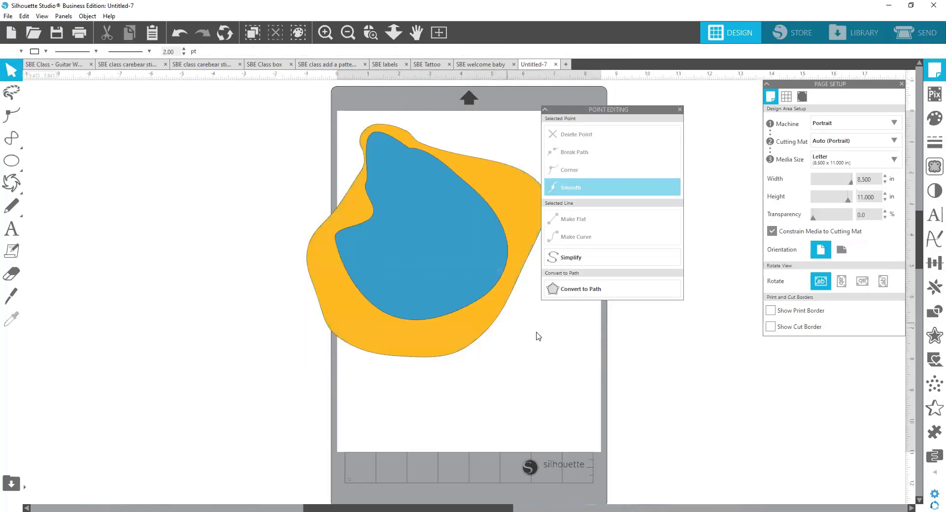
Open the orange shape's points for editing and lower its topmost point onto the blue shape's upper edge.
{"action": "double_click", "coordinate": [399, 131]}
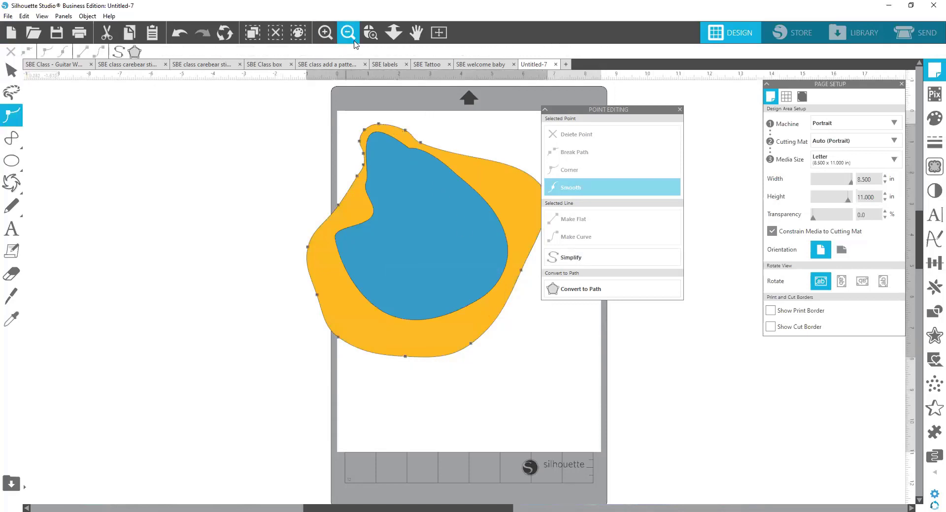
{"action": "left_click", "coordinate": [371, 33]}
{"action": "left_click_drag", "start_coordinate": [381, 121], "coordinate": [532, 236]}
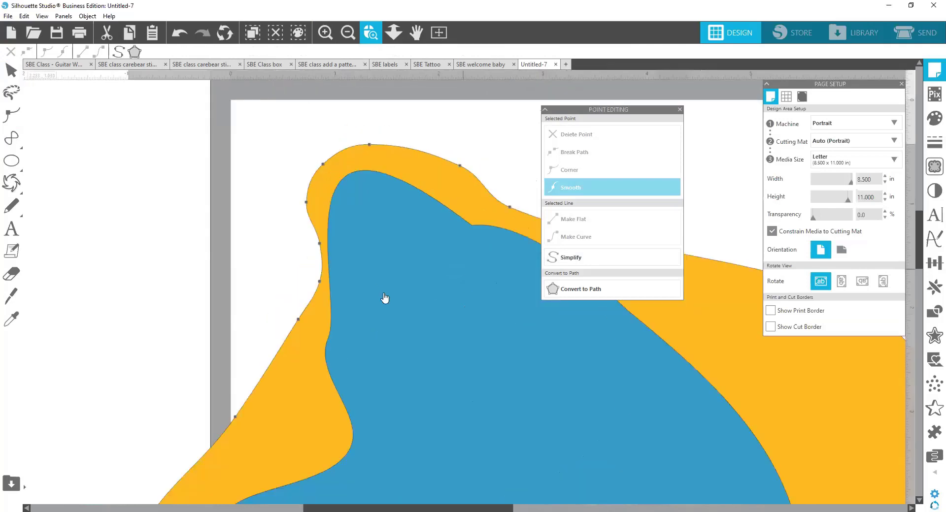
{"action": "left_click", "coordinate": [368, 145]}
{"action": "left_click_drag", "start_coordinate": [369, 145], "coordinate": [367, 171]}
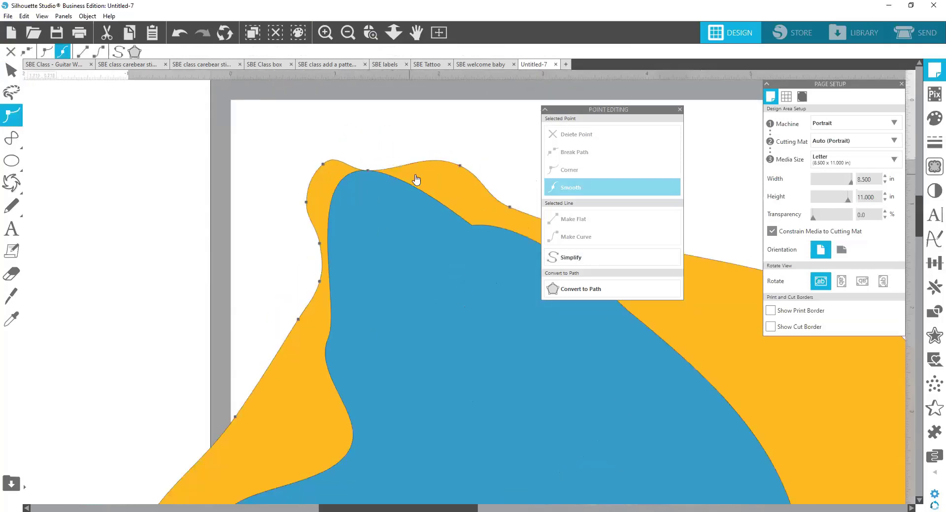
Move the orange shape's next point down onto the blue edge, make it a corner point, and angle its handle down along that edge.
{"action": "left_click", "coordinate": [458, 169]}
{"action": "left_click_drag", "start_coordinate": [458, 169], "coordinate": [395, 192]}
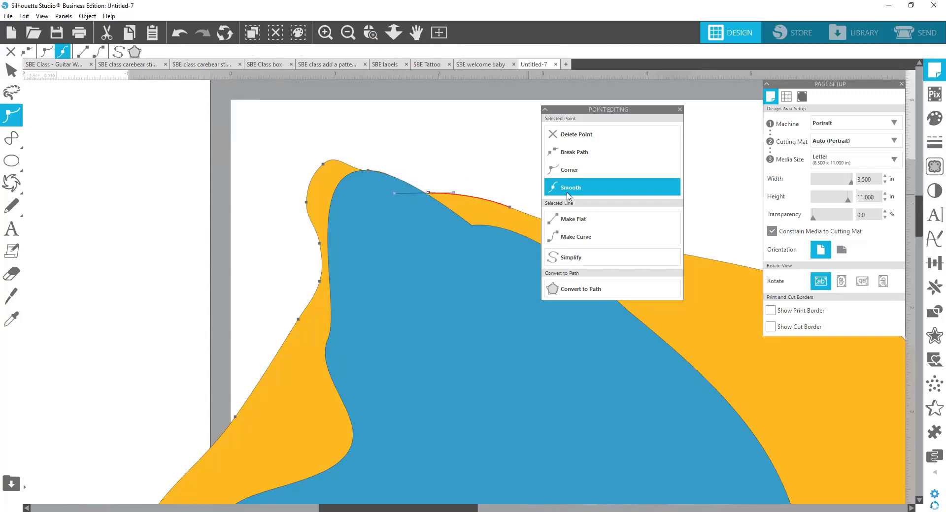
{"action": "left_click", "coordinate": [581, 175]}
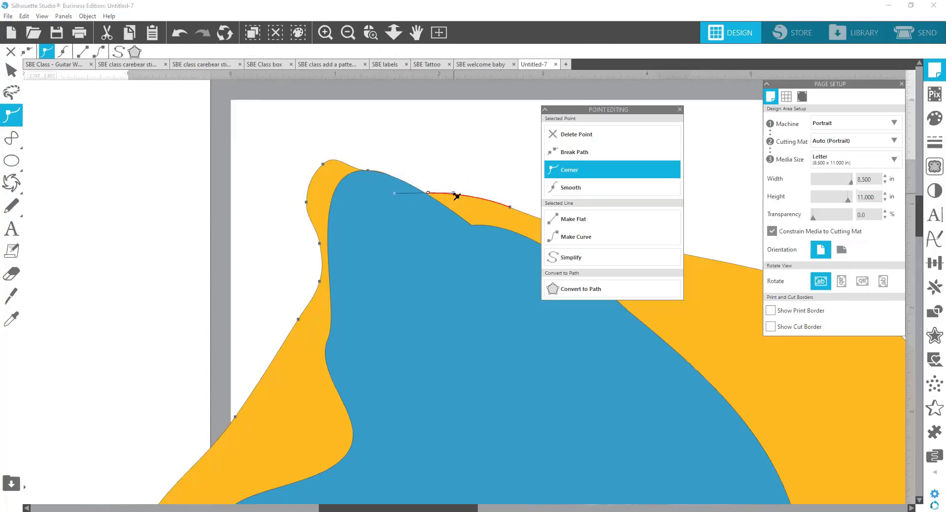
{"action": "left_click_drag", "start_coordinate": [457, 196], "coordinate": [454, 227]}
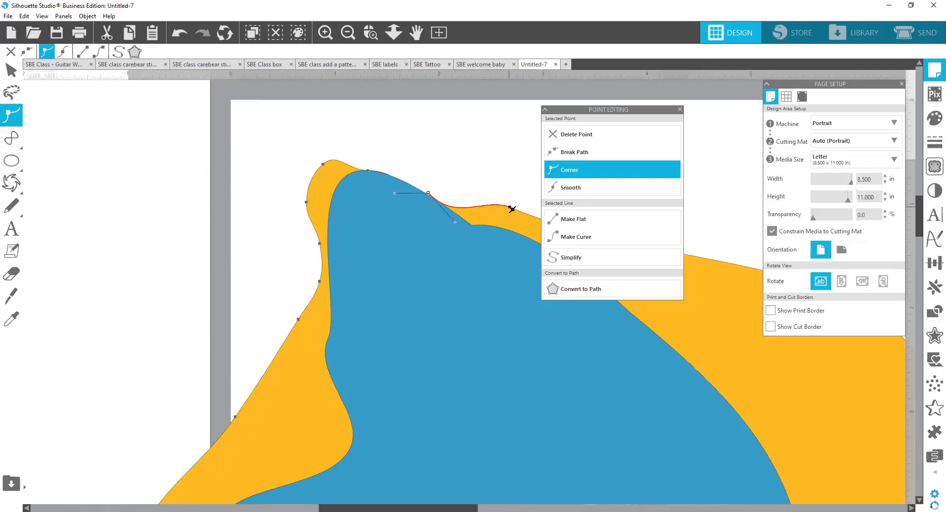
Pull the next orange point closer to the notch, try to flatten the line segment beyond it, and undo the flattening.
{"action": "left_click_drag", "start_coordinate": [511, 208], "coordinate": [482, 206]}
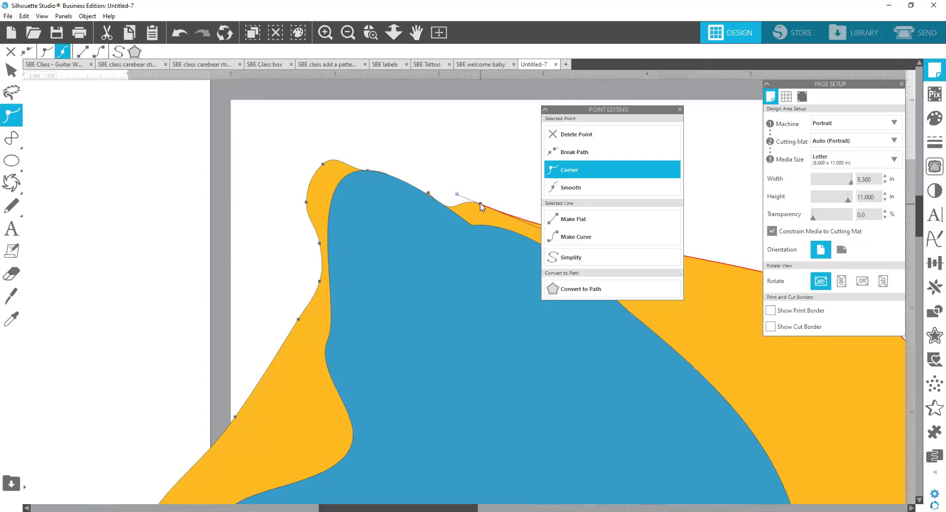
{"action": "left_click", "coordinate": [569, 221]}
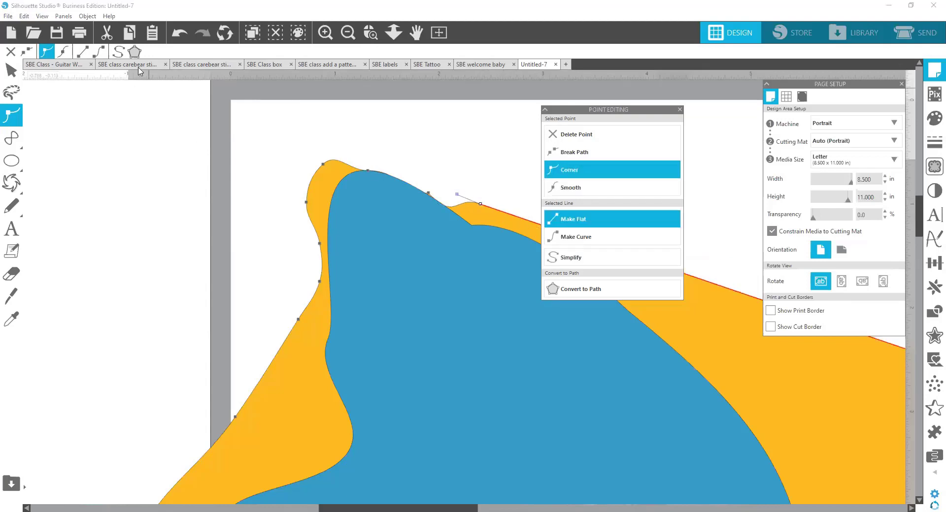
{"action": "left_click", "coordinate": [178, 33]}
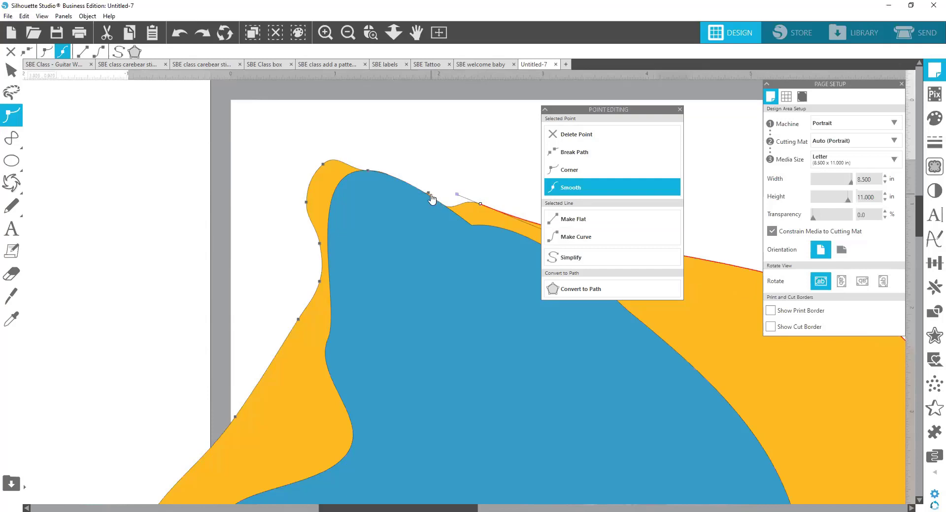
Flatten the orange segment leading to the notch and move its end point onto the notch in the blue edge.
{"action": "left_click", "coordinate": [432, 197]}
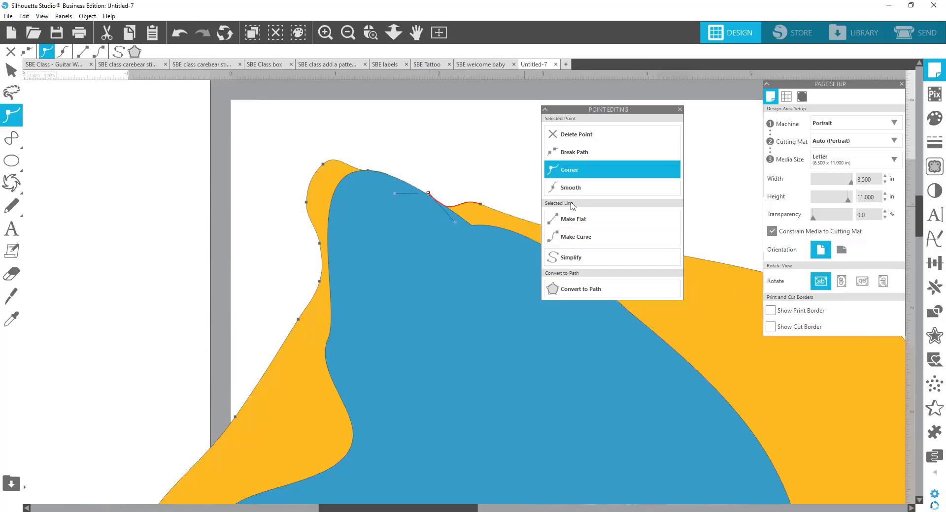
{"action": "left_click", "coordinate": [581, 224]}
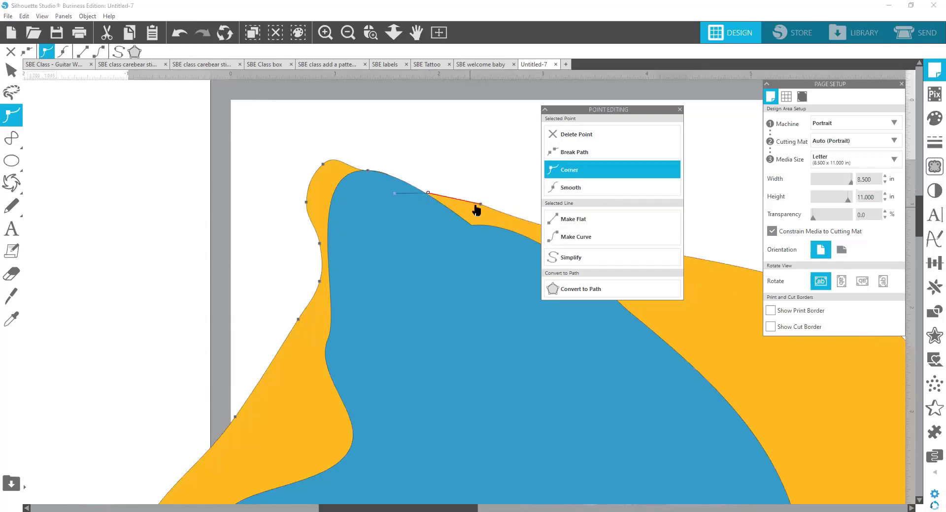
{"action": "left_click_drag", "start_coordinate": [483, 206], "coordinate": [471, 224]}
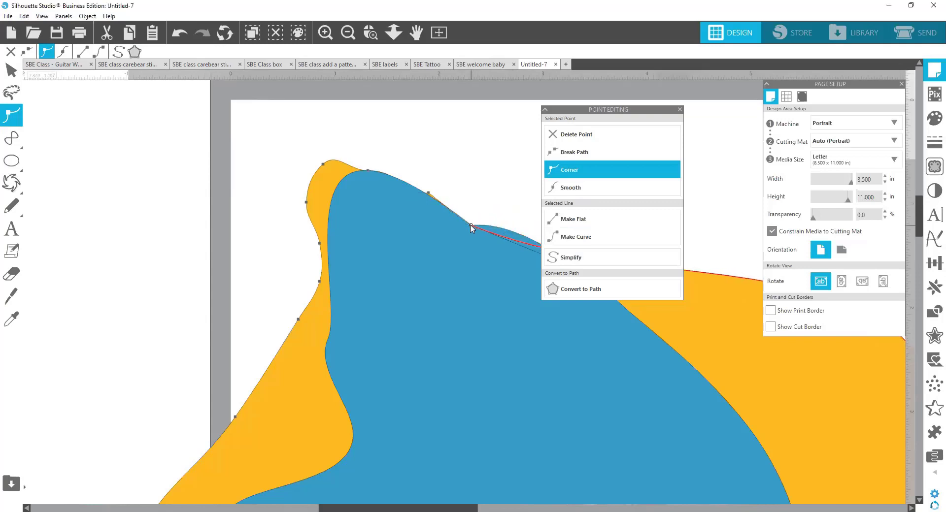
{"action": "left_click", "coordinate": [429, 195]}
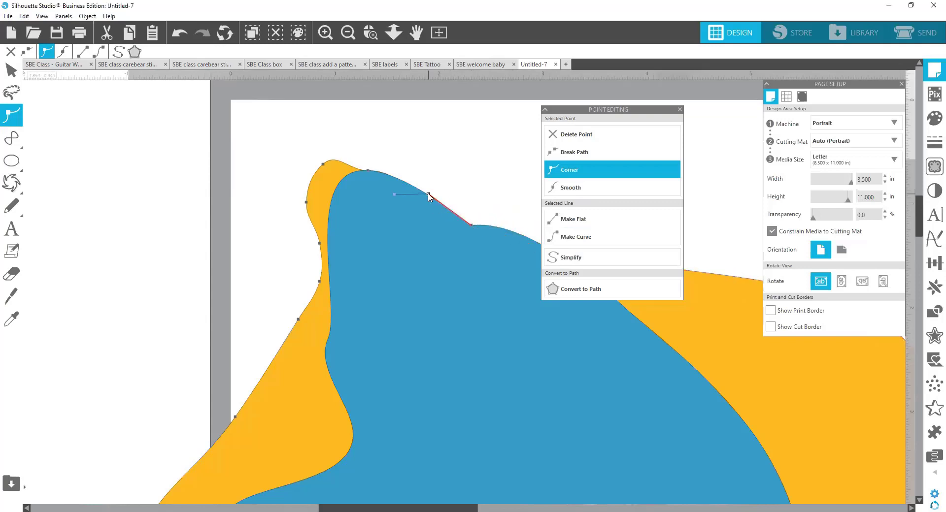
Set the blue shape's fill transparency to 33% so both outlines can be compared.
{"action": "left_click", "coordinate": [405, 267]}
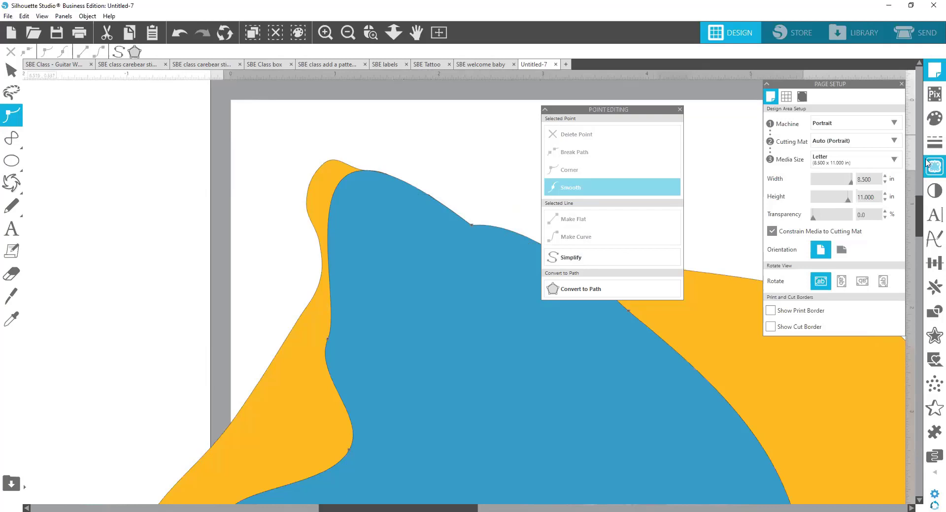
{"action": "left_click", "coordinate": [932, 125]}
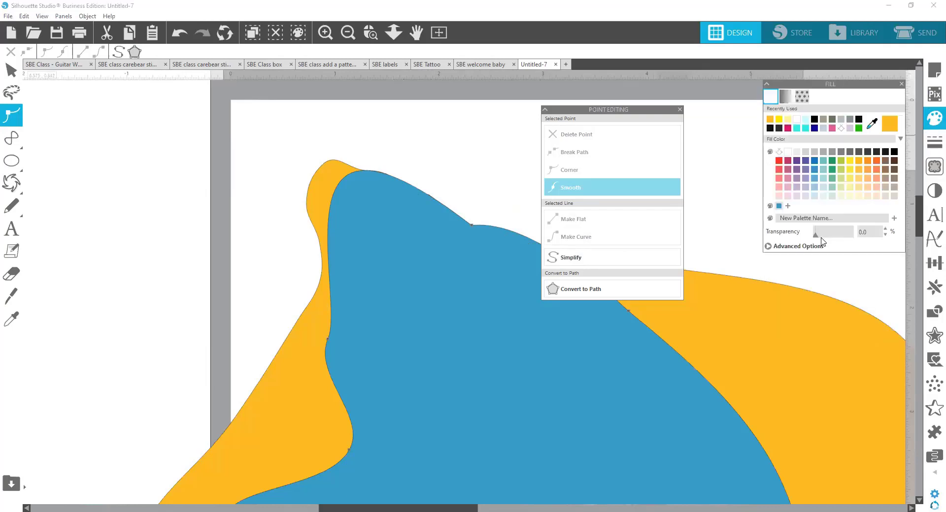
{"action": "left_click_drag", "start_coordinate": [817, 237], "coordinate": [854, 235]}
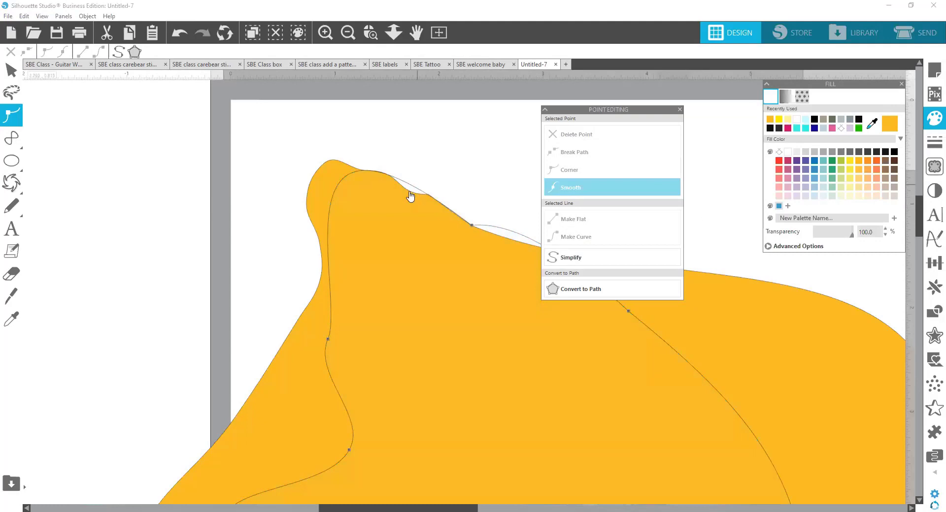
{"action": "left_click", "coordinate": [454, 173]}
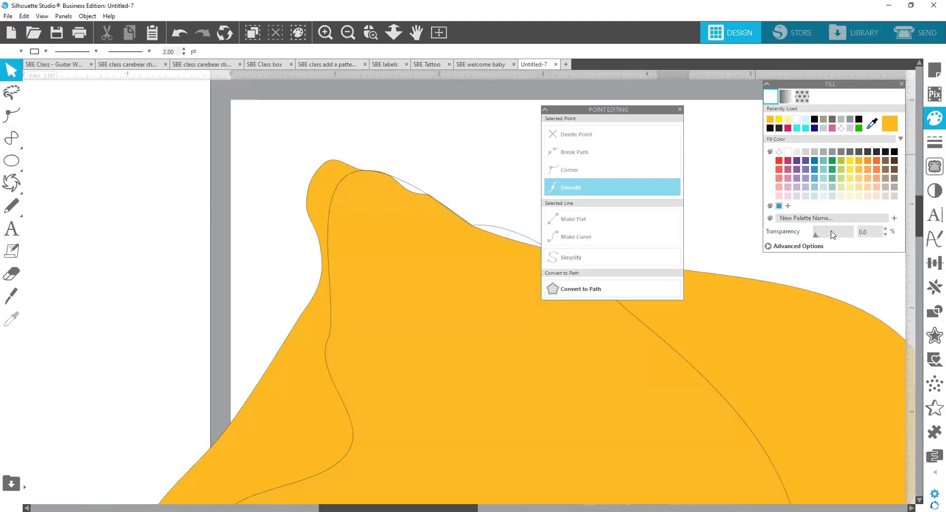
{"action": "left_click", "coordinate": [512, 240]}
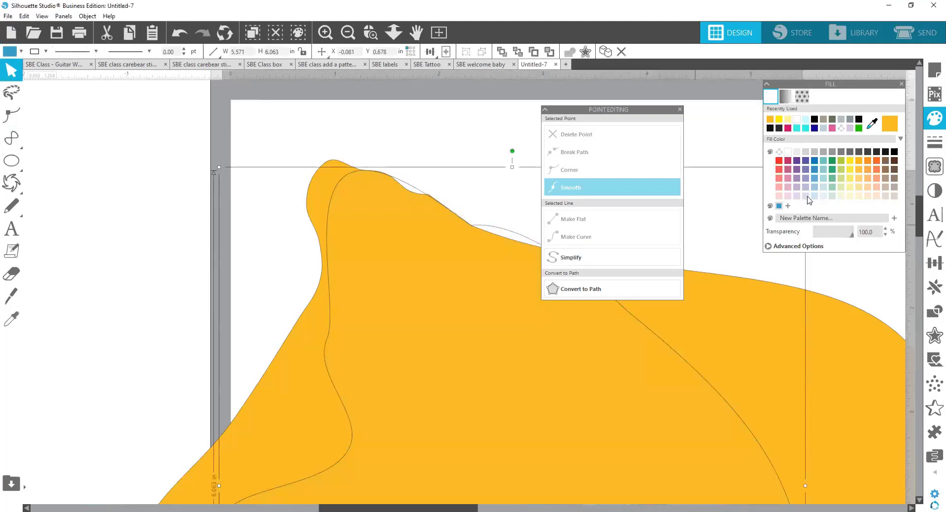
{"action": "left_click_drag", "start_coordinate": [853, 237], "coordinate": [827, 239]}
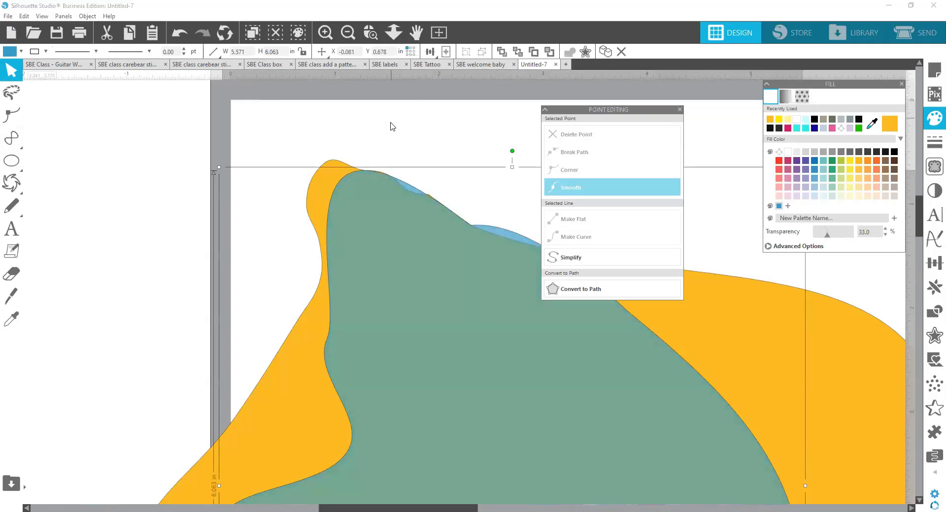
Add a point on the blue shape's upper edge, make it a corner, and adjust its handle and position toward the orange outline.
{"action": "left_click", "coordinate": [350, 168]}
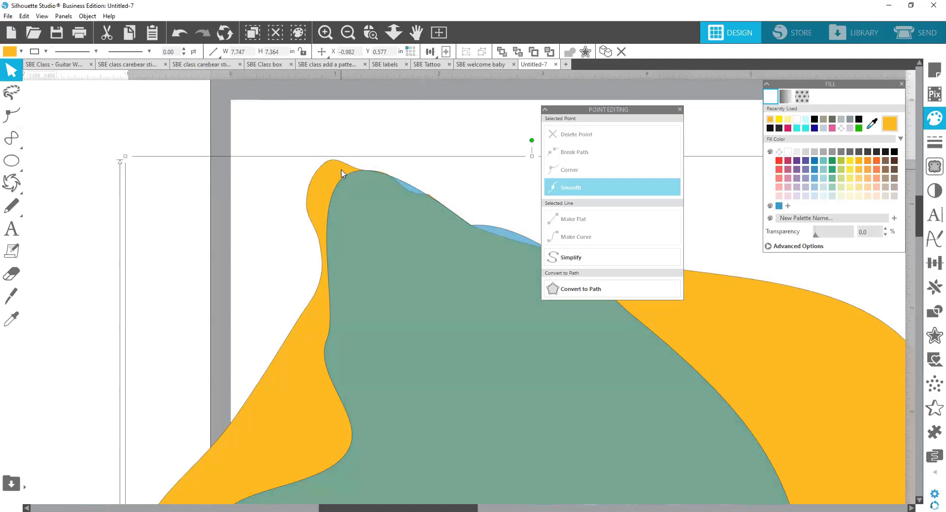
{"action": "double_click", "coordinate": [343, 174]}
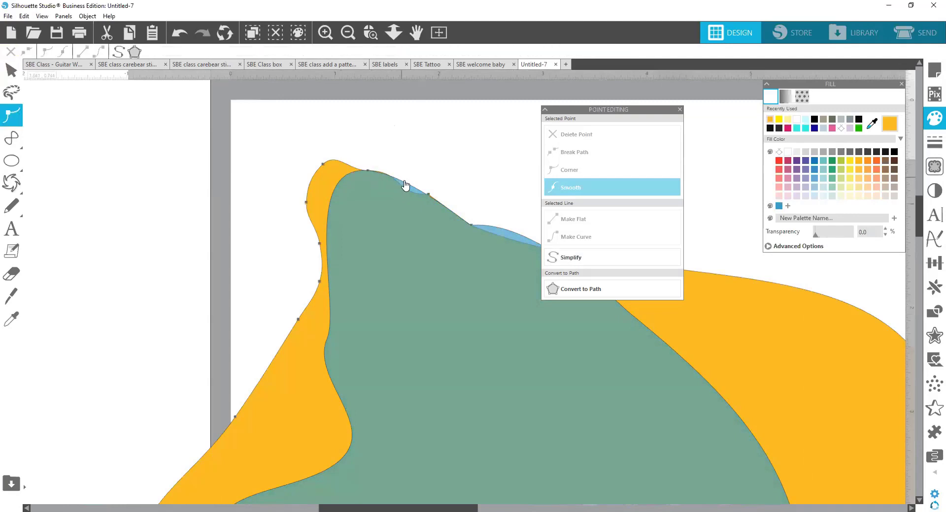
{"action": "left_click", "coordinate": [407, 186]}
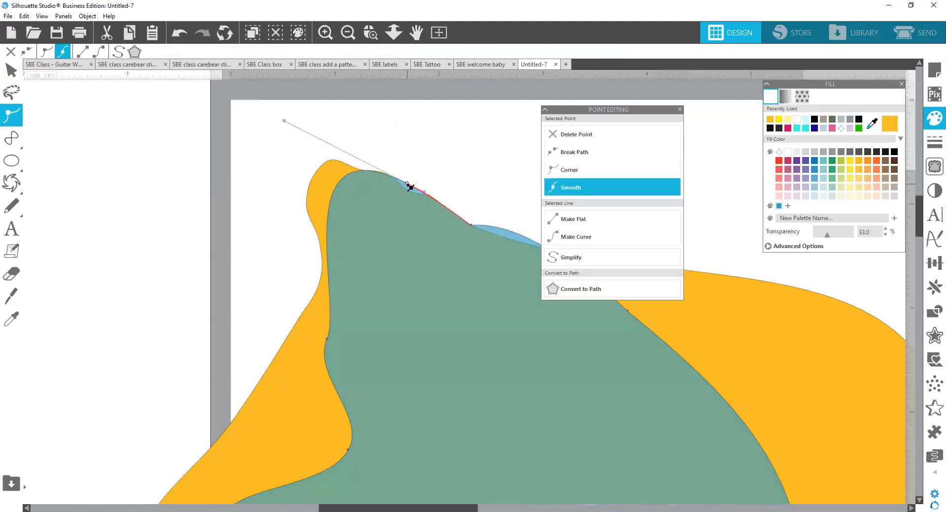
{"action": "left_click_drag", "start_coordinate": [407, 188], "coordinate": [404, 189]}
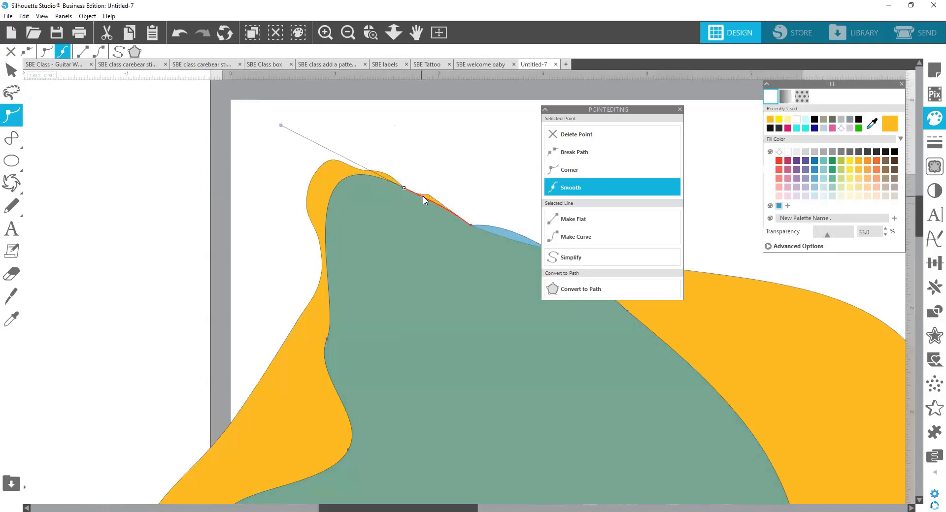
{"action": "left_click", "coordinate": [563, 171]}
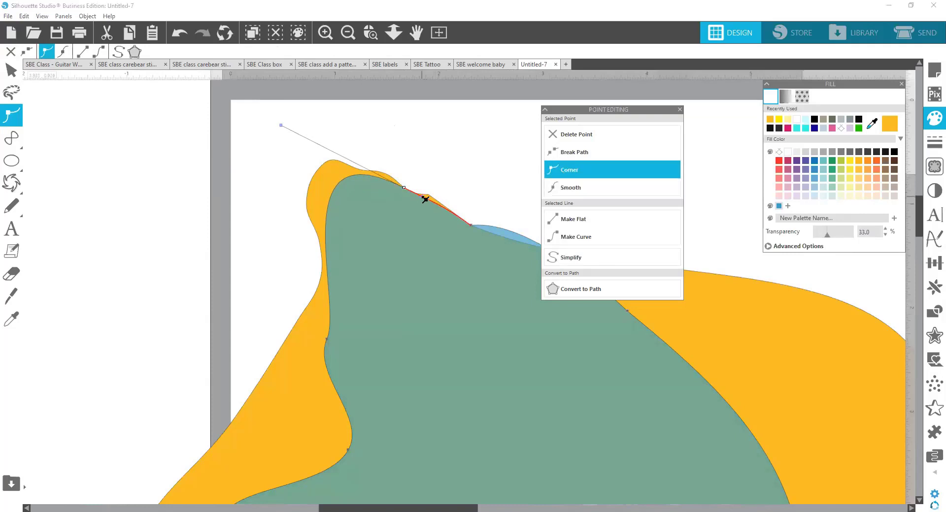
{"action": "left_click_drag", "start_coordinate": [425, 199], "coordinate": [434, 194]}
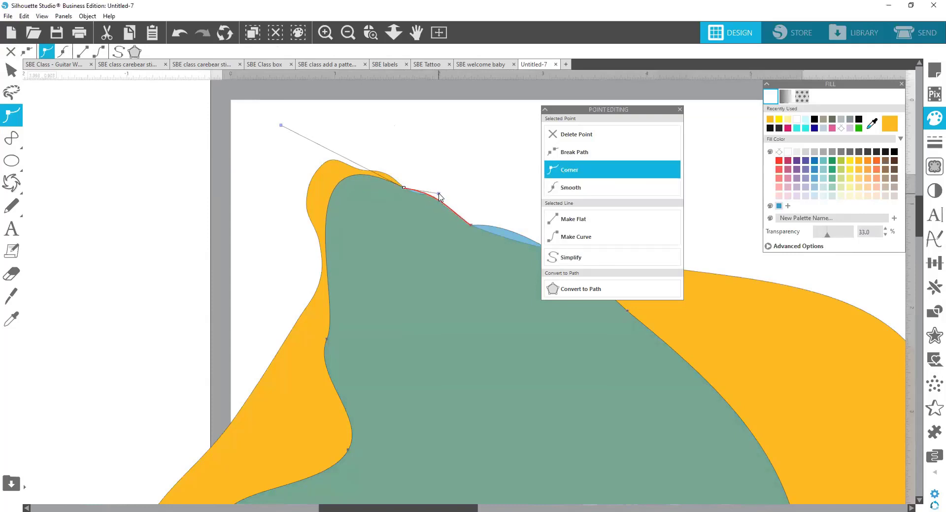
{"action": "left_click_drag", "start_coordinate": [407, 190], "coordinate": [414, 196]}
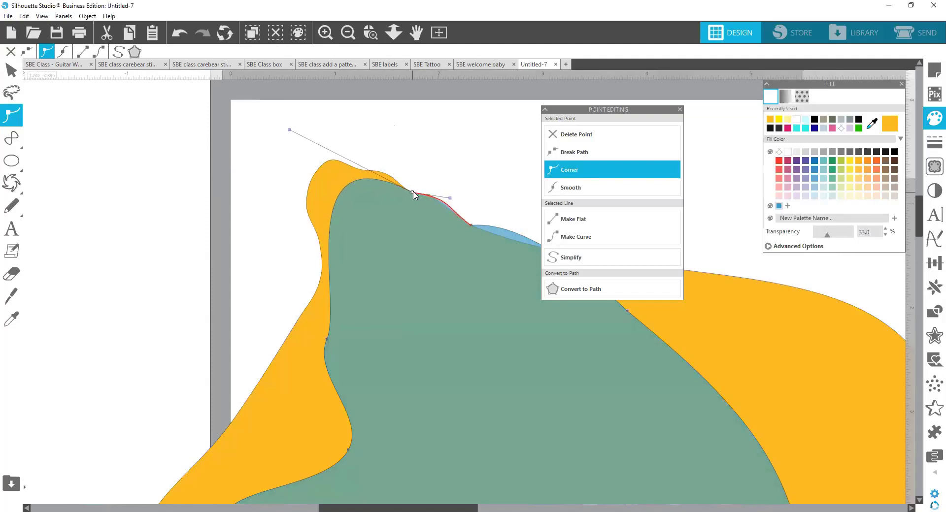
Add more points around the blue shape's peak and move them to bring its edge up to the orange outline.
{"action": "left_click", "coordinate": [379, 181]}
{"action": "left_click_drag", "start_coordinate": [380, 181], "coordinate": [384, 174]}
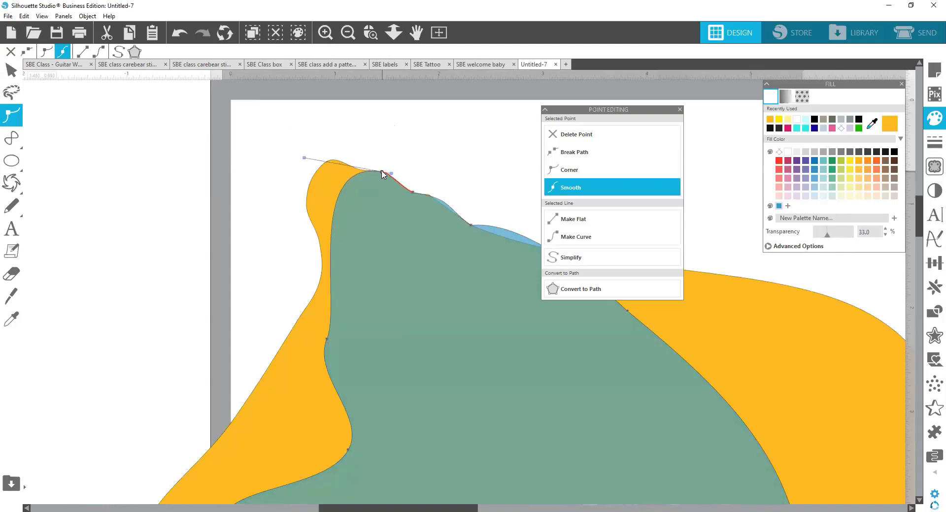
{"action": "left_click", "coordinate": [353, 182]}
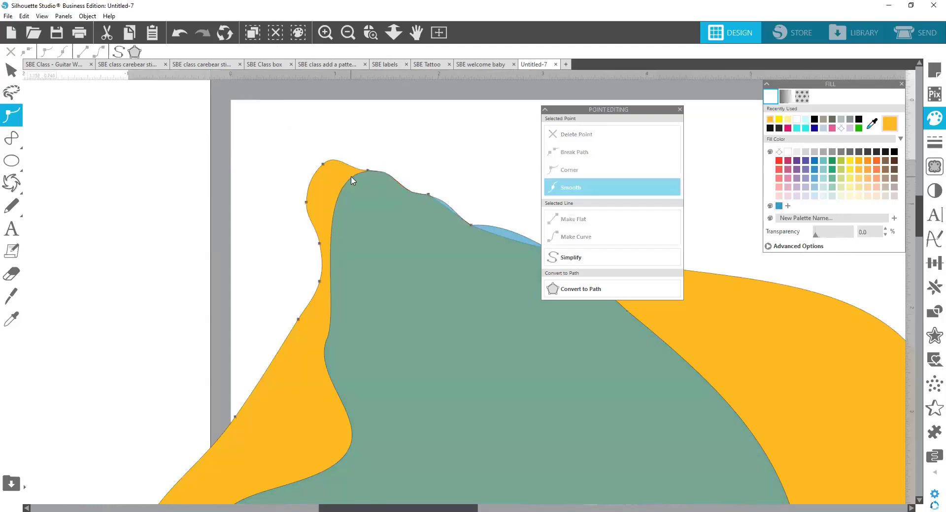
{"action": "left_click", "coordinate": [352, 180]}
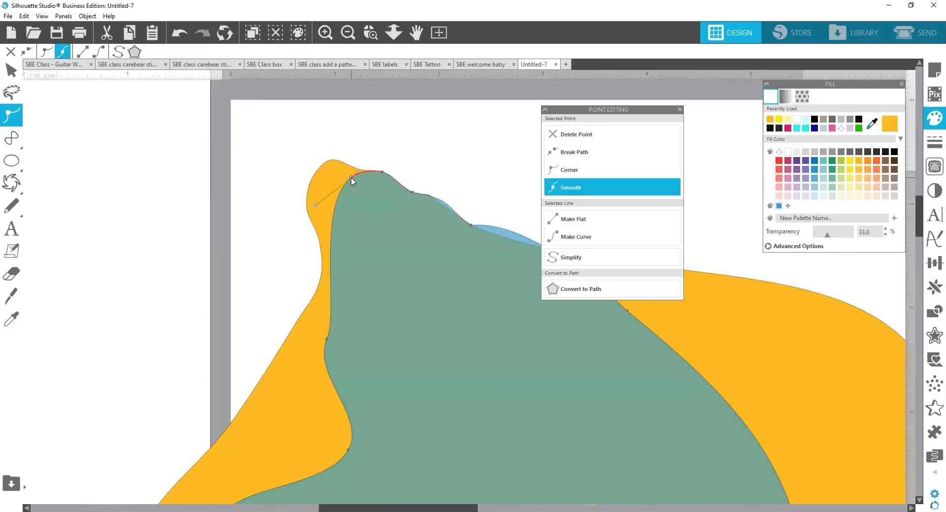
{"action": "mouse_move", "coordinate": [352, 181]}
{"action": "left_mouse_down"}
{"action": "mouse_move", "coordinate": [330, 158]}
{"action": "mouse_move", "coordinate": [346, 169]}
{"action": "left_mouse_up"}
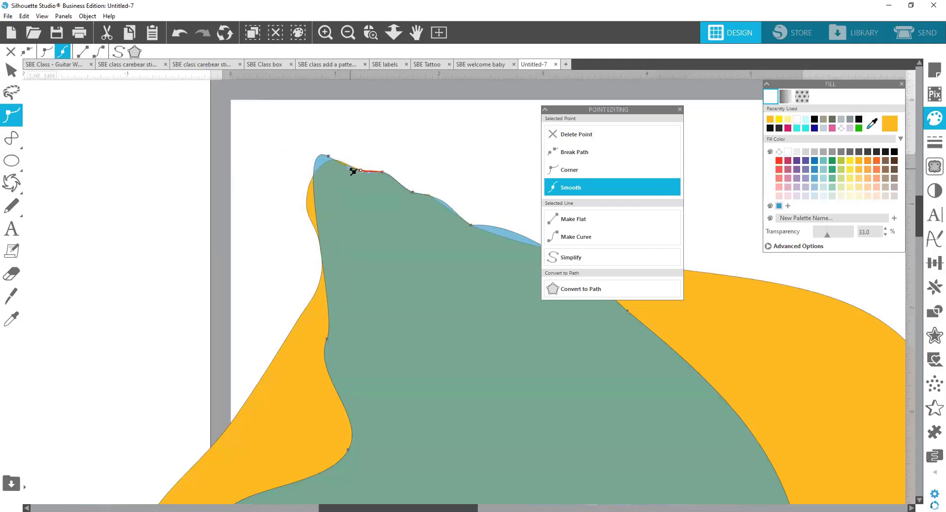
{"action": "left_click_drag", "start_coordinate": [350, 170], "coordinate": [356, 170]}
Switch to the SBE Tattoo document and move the small outlined Frankenstein and pumpkin figures onto the upper part of the page.
{"action": "left_click", "coordinate": [549, 89]}
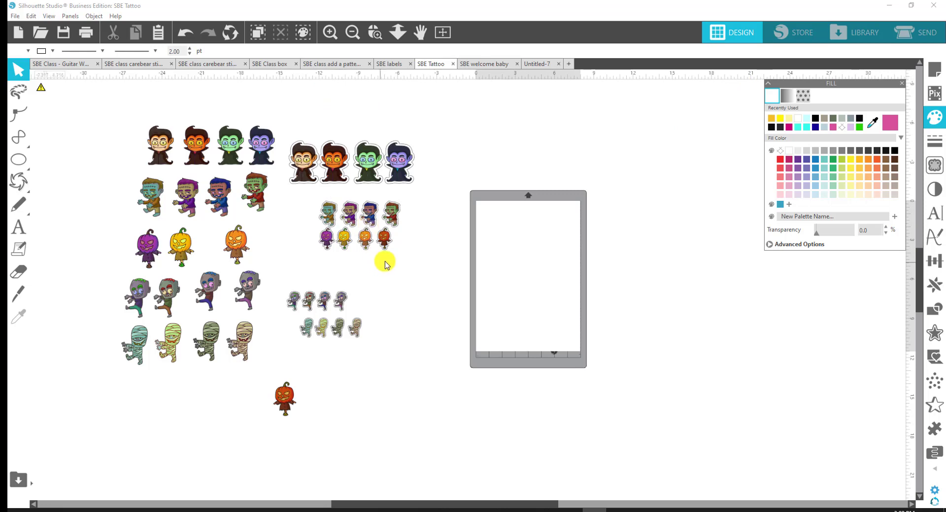
{"action": "left_click_drag", "start_coordinate": [409, 265], "coordinate": [318, 198]}
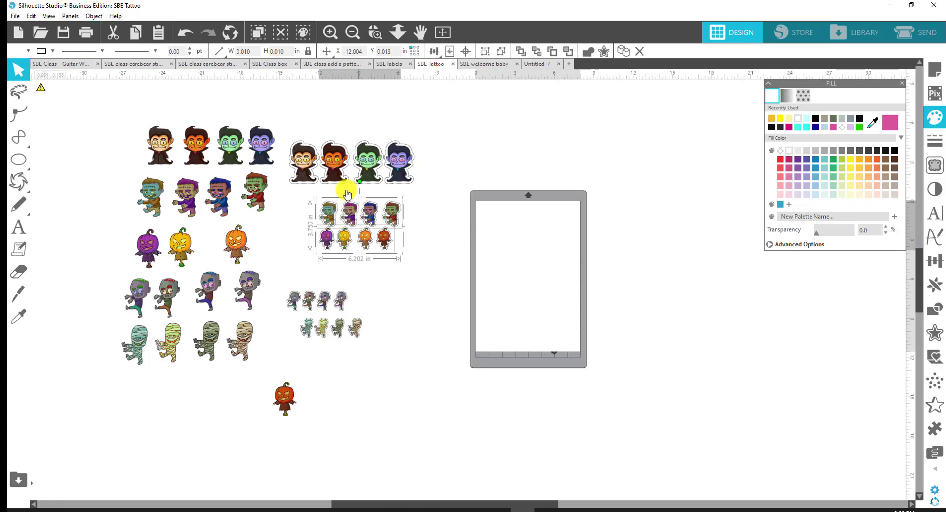
{"action": "left_click_drag", "start_coordinate": [350, 220], "coordinate": [516, 224]}
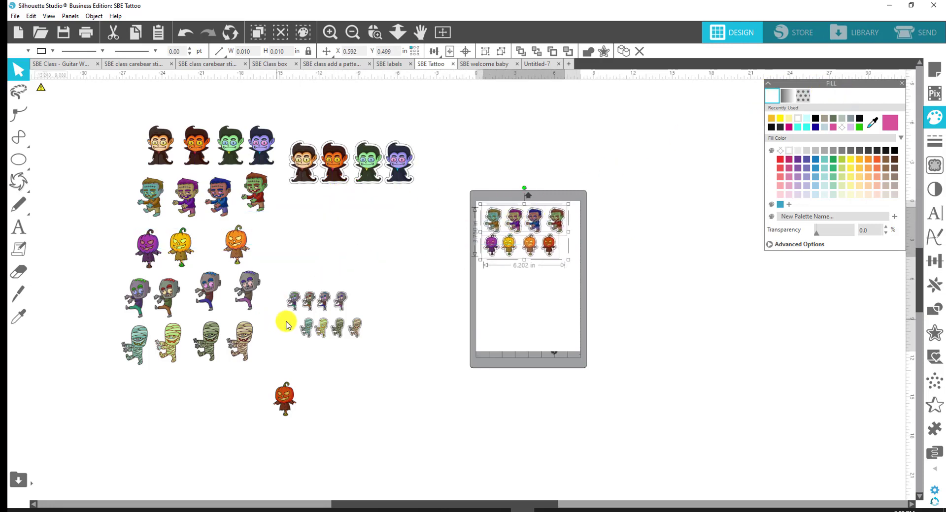
Move the small outlined zombie and mummy figures onto the page below the pumpkins, and select the Frankenstein row.
{"action": "left_click_drag", "start_coordinate": [292, 302], "coordinate": [363, 333]}
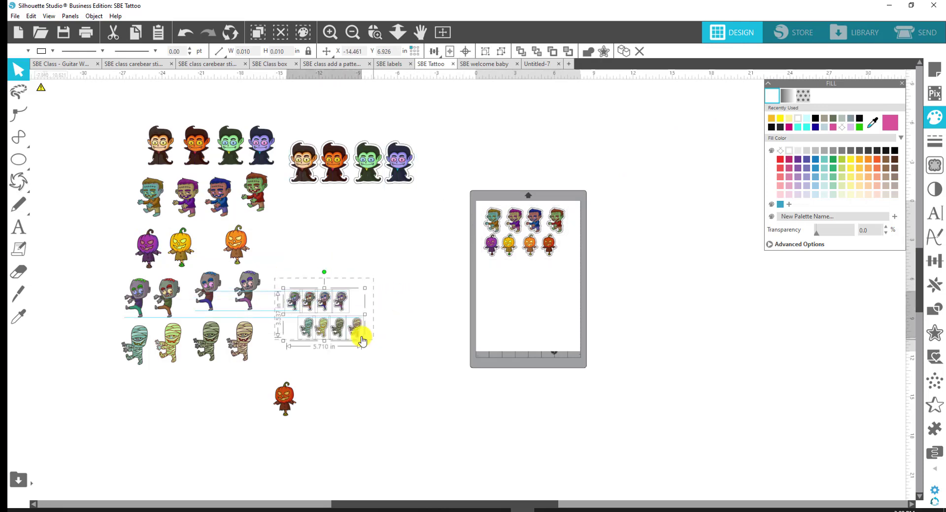
{"action": "right_click", "coordinate": [339, 337]}
{"action": "left_click", "coordinate": [368, 214]}
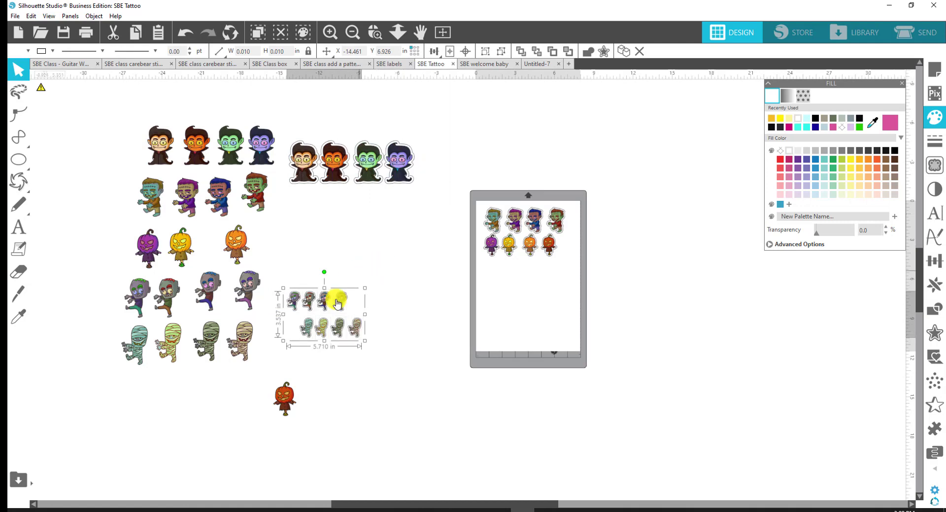
{"action": "left_click_drag", "start_coordinate": [333, 308], "coordinate": [518, 281]}
{"action": "left_click", "coordinate": [567, 218]}
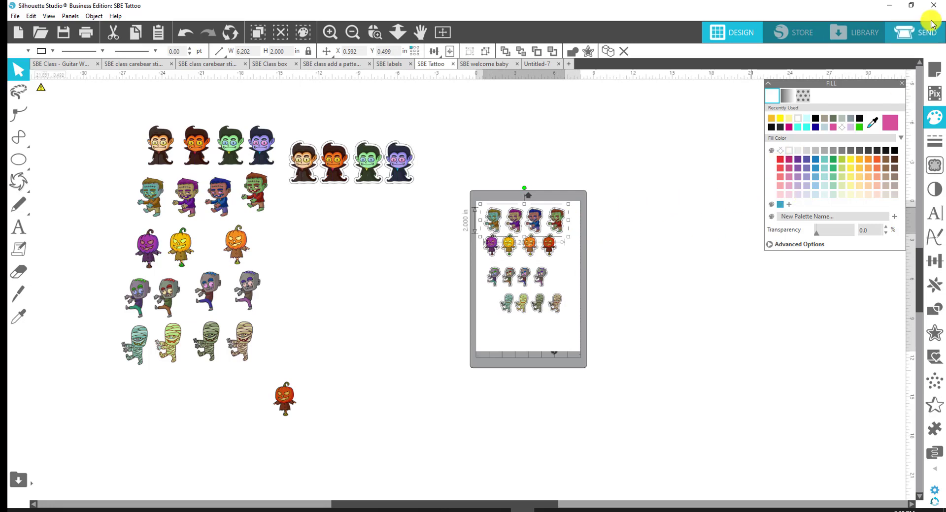
Turn on registration marks in the page setup and deselect the Frankenstein row.
{"action": "left_click", "coordinate": [935, 70]}
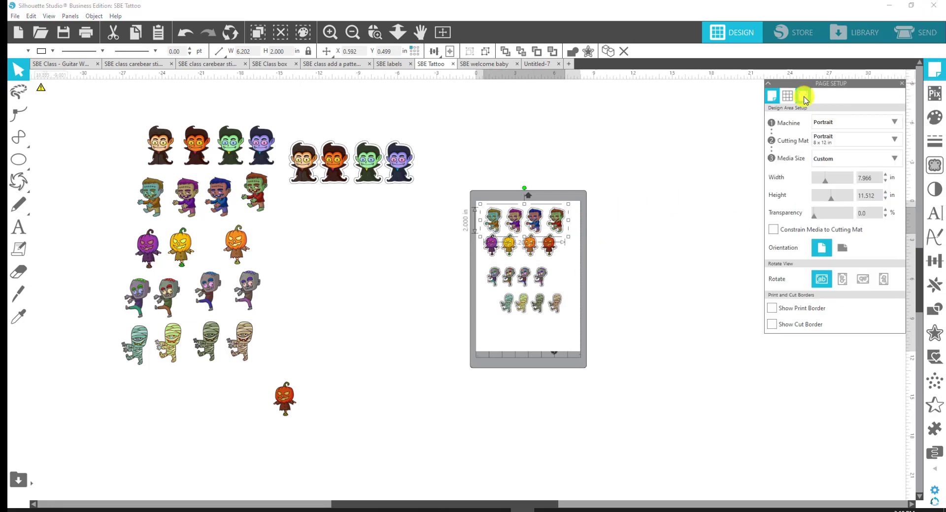
{"action": "left_click", "coordinate": [803, 97]}
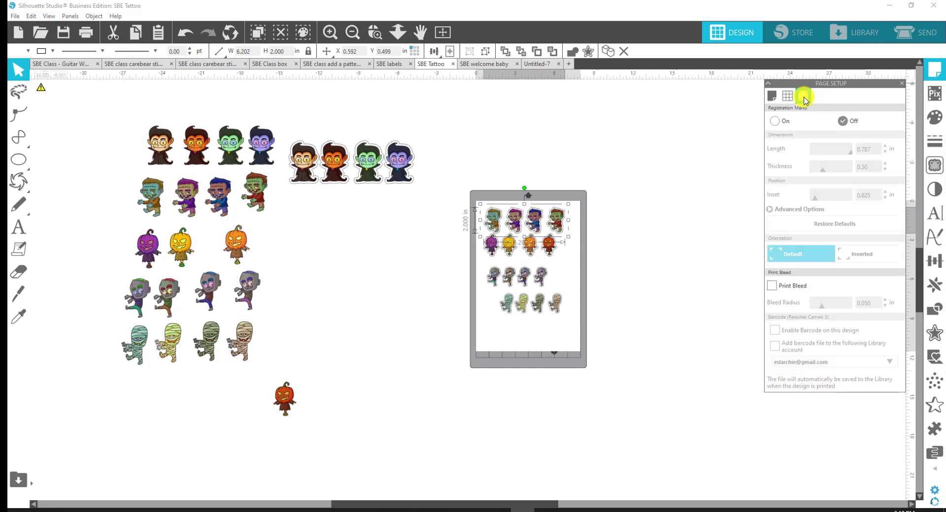
{"action": "left_click", "coordinate": [776, 123]}
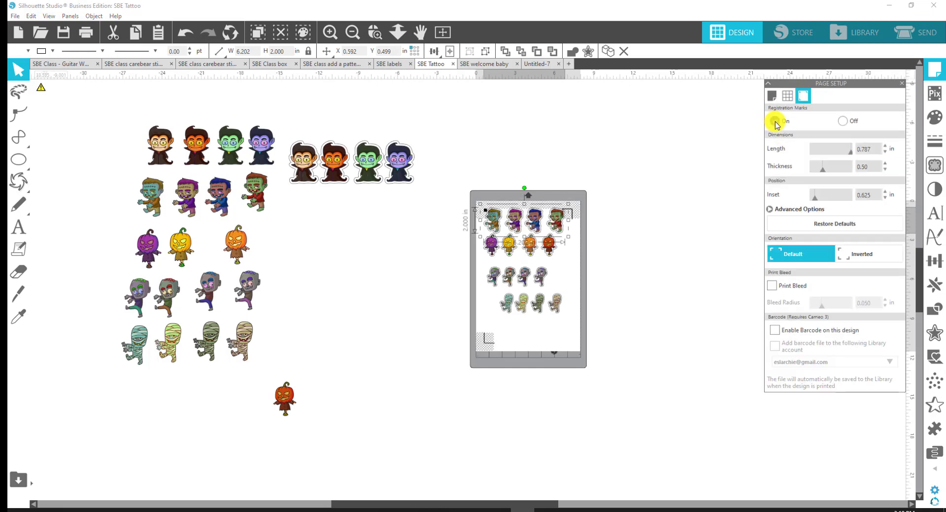
{"action": "left_click", "coordinate": [546, 322]}
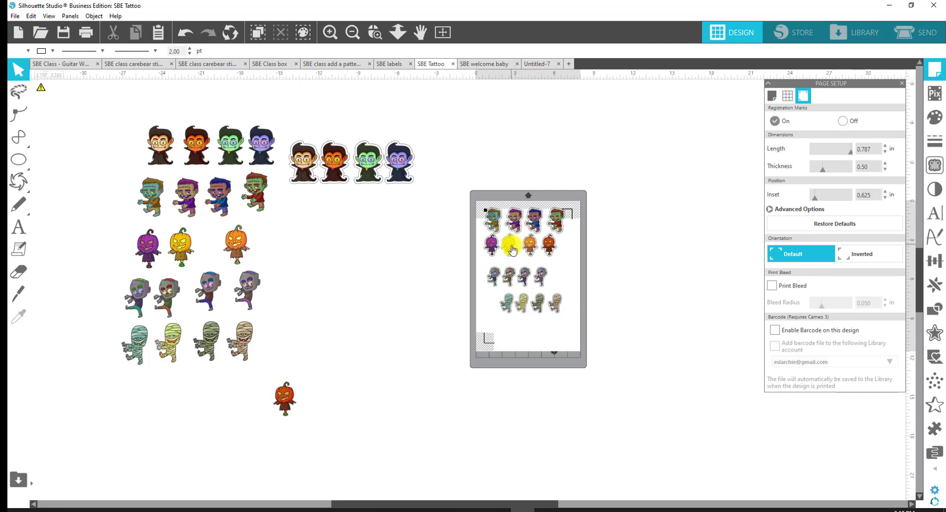
Move the zombie, mummy, pumpkin and Frankenstein rows down the page so they clear the upper registration marks and each other.
{"action": "left_click_drag", "start_coordinate": [521, 308], "coordinate": [524, 322]}
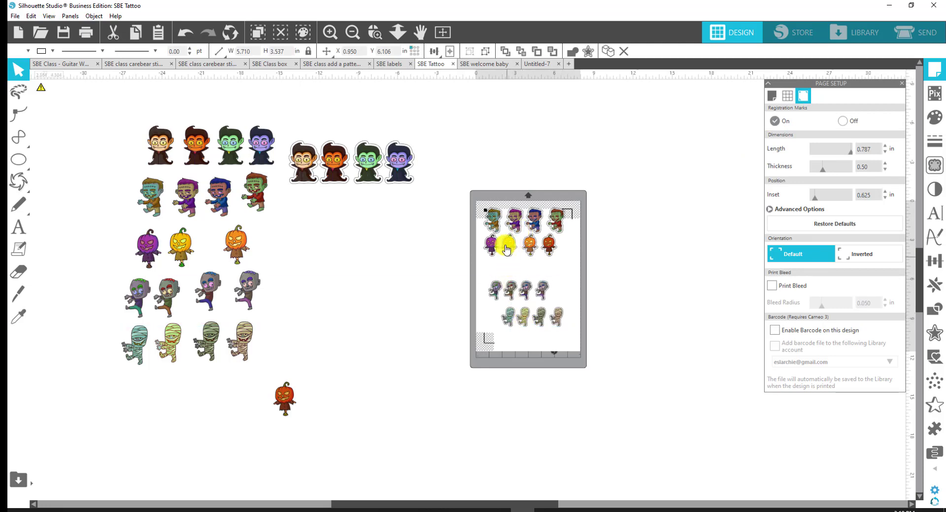
{"action": "left_click_drag", "start_coordinate": [507, 240], "coordinate": [515, 264]}
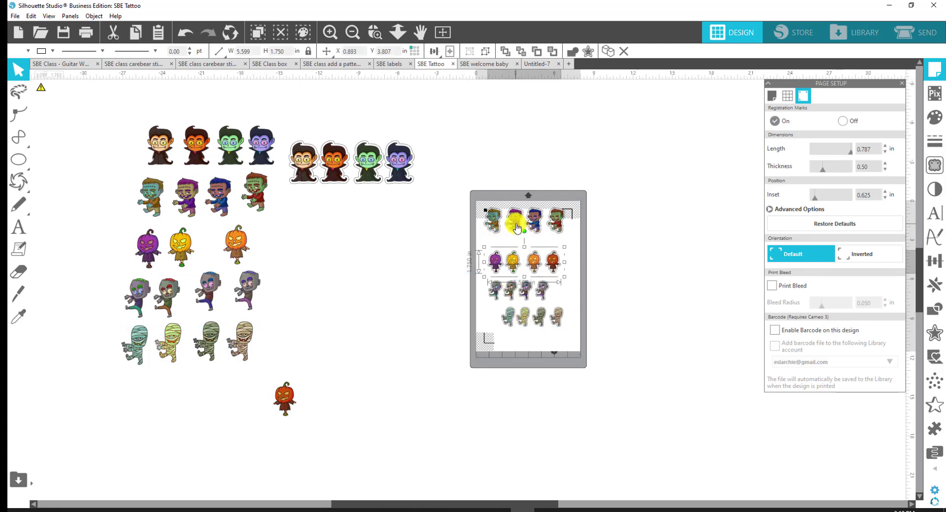
{"action": "left_click_drag", "start_coordinate": [515, 226], "coordinate": [517, 242]}
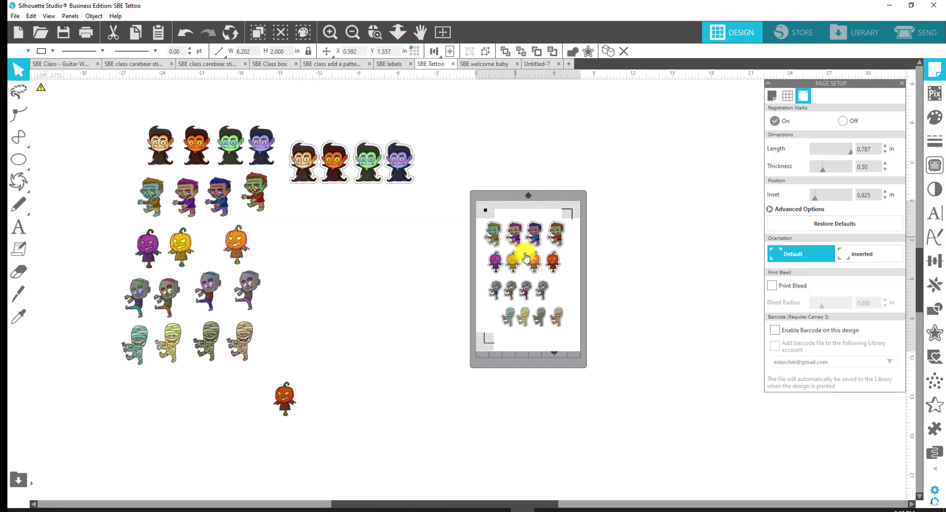
{"action": "left_click", "coordinate": [515, 260]}
{"action": "left_click_drag", "start_coordinate": [526, 292], "coordinate": [521, 289]}
Place a copy of the pumpkin row below the mummies at the foot of the page.
{"action": "left_click", "coordinate": [544, 300]}
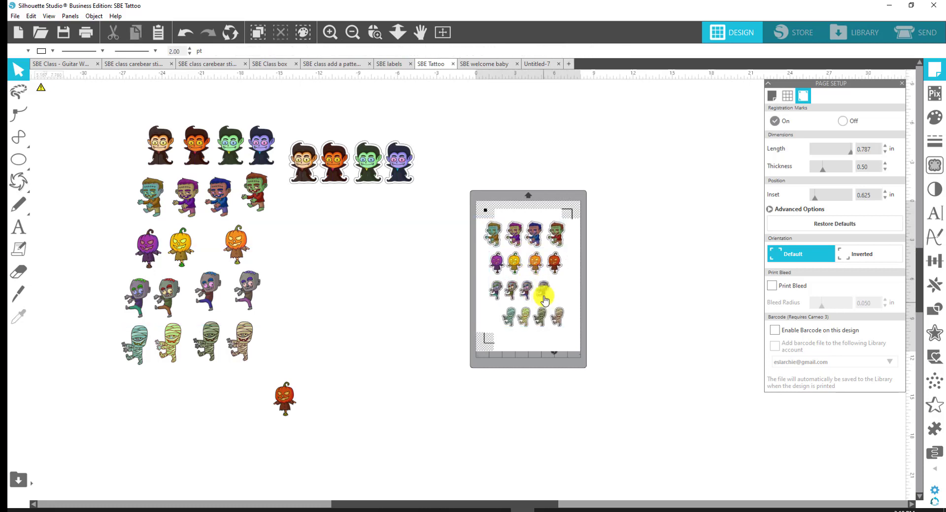
{"action": "left_click", "coordinate": [536, 266]}
{"action": "left_click_drag", "start_coordinate": [538, 271], "coordinate": [548, 346]}
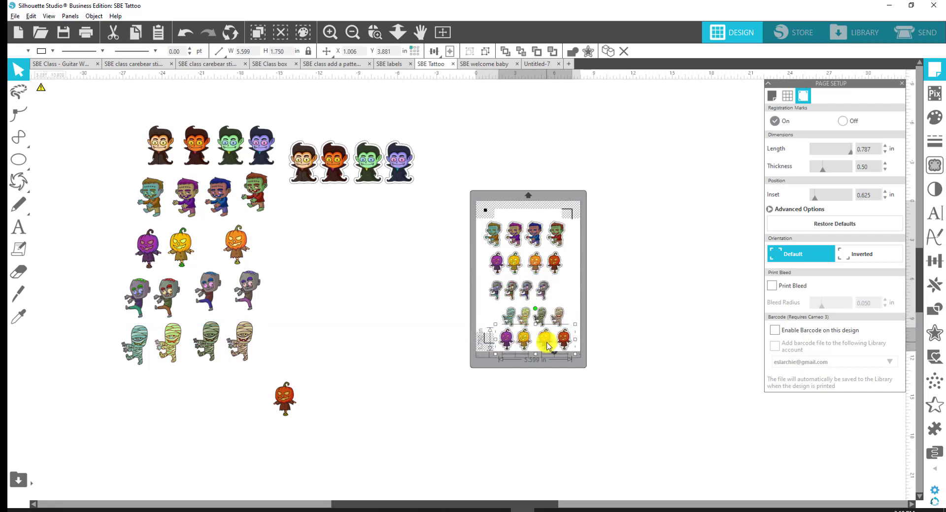
Ungroup the Frankenstein row, both pumpkin rows, and the zombie and mummy group into individual figures.
{"action": "left_click", "coordinate": [554, 248]}
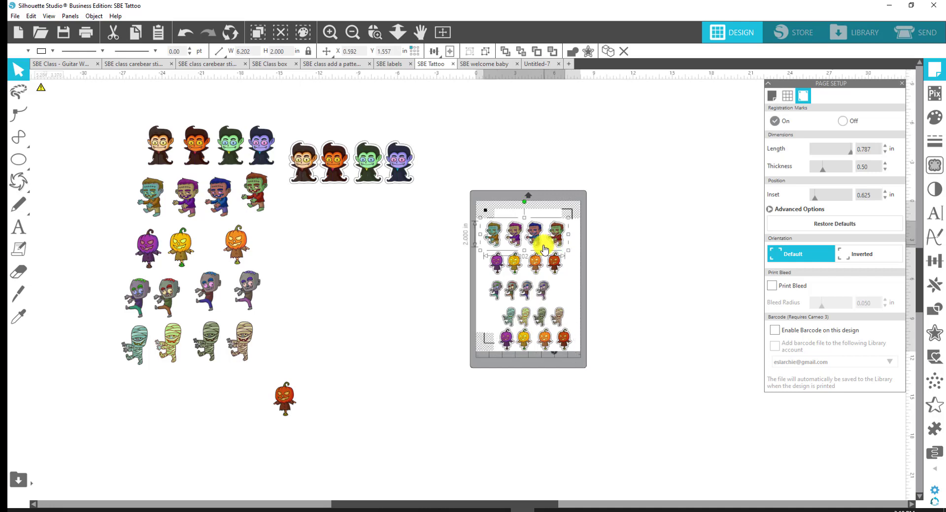
{"action": "right_click", "coordinate": [541, 237]}
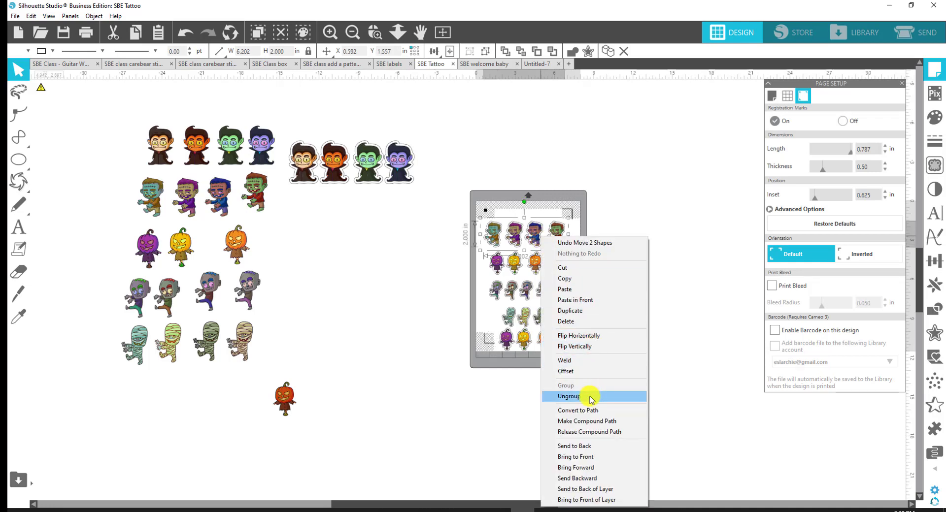
{"action": "left_click", "coordinate": [569, 396]}
{"action": "right_click", "coordinate": [520, 266]}
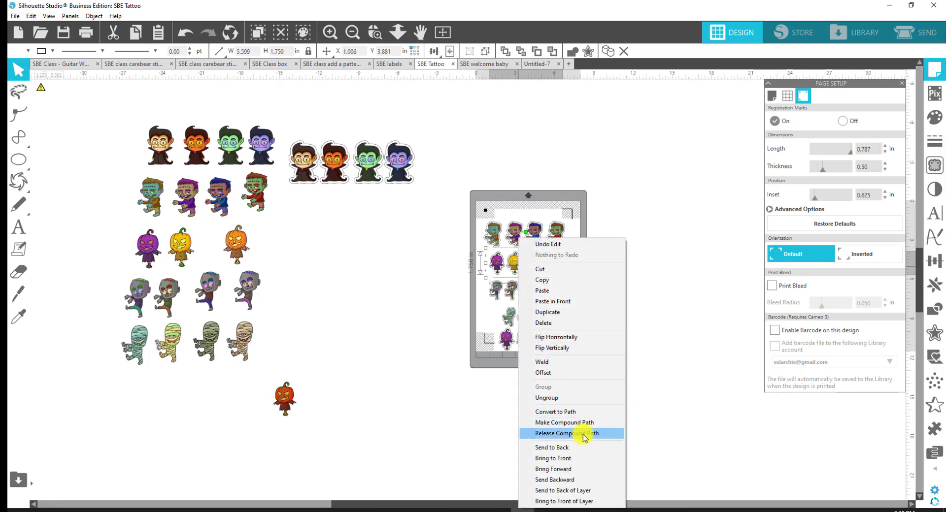
{"action": "left_click", "coordinate": [551, 397]}
{"action": "right_click", "coordinate": [541, 298]}
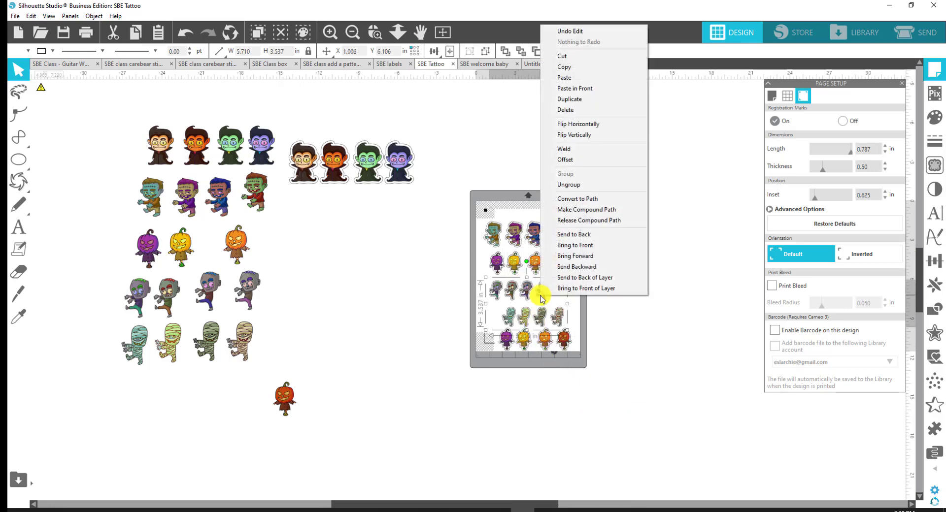
{"action": "left_click", "coordinate": [573, 190]}
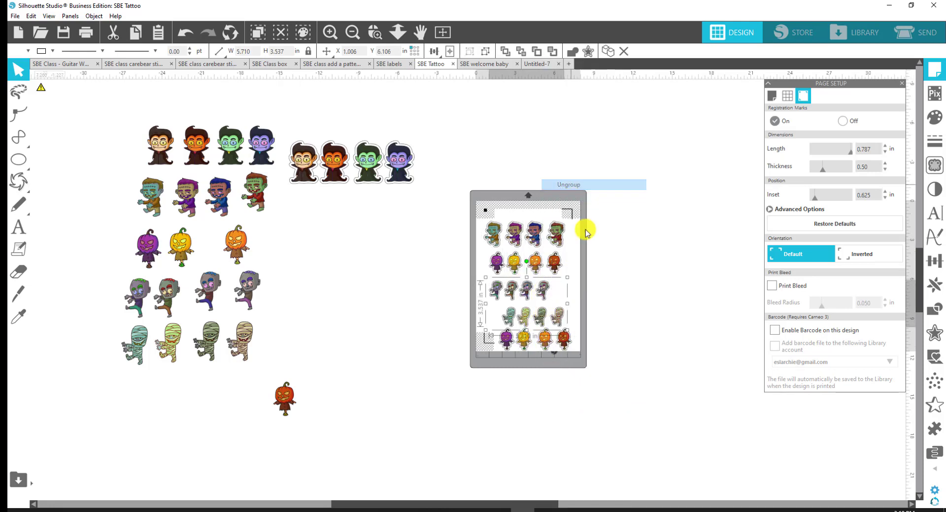
{"action": "left_click", "coordinate": [542, 340]}
{"action": "right_click", "coordinate": [542, 345]}
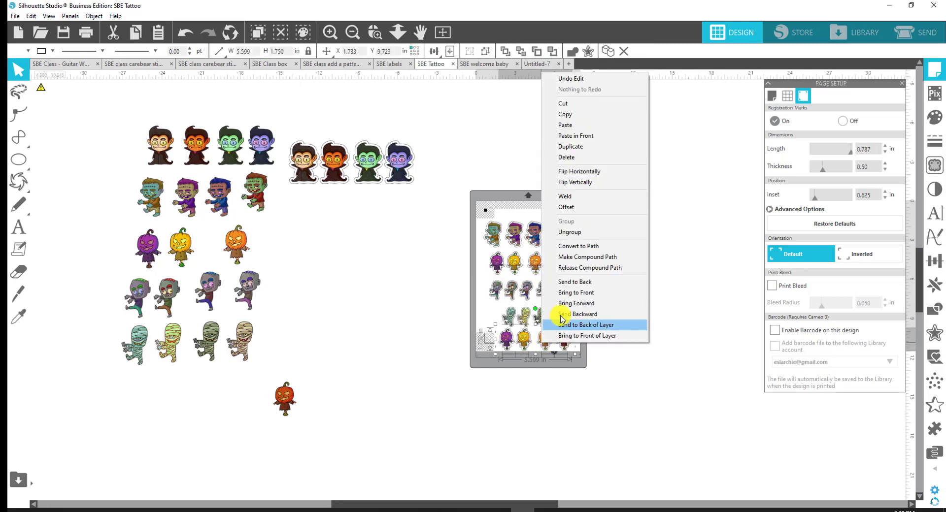
{"action": "left_click", "coordinate": [565, 233]}
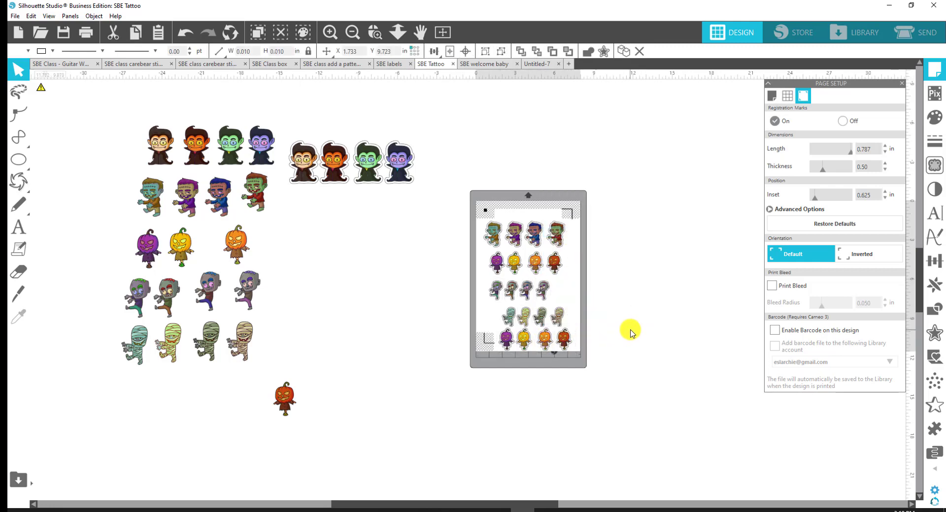
Try nesting all the figures on the page within the cut area, and undo the nesting.
{"action": "left_click_drag", "start_coordinate": [482, 210], "coordinate": [596, 362]}
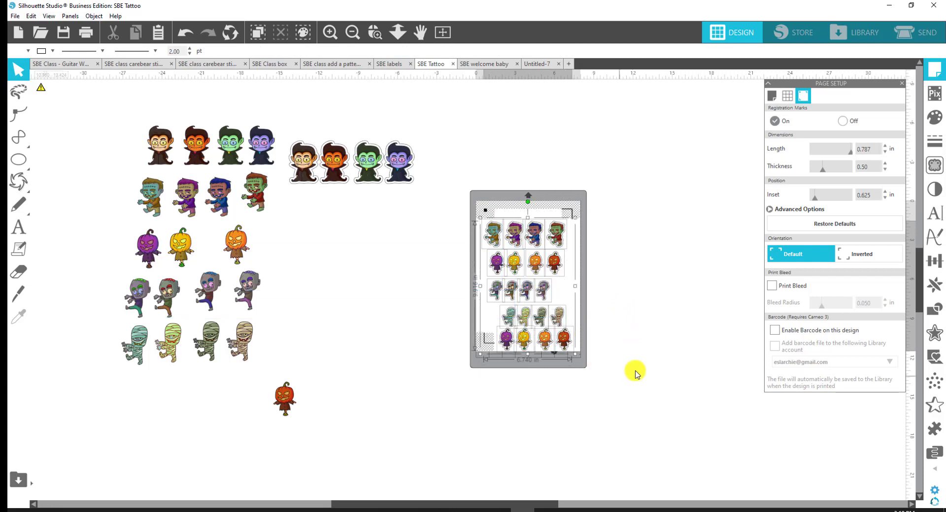
{"action": "left_click", "coordinate": [936, 461]}
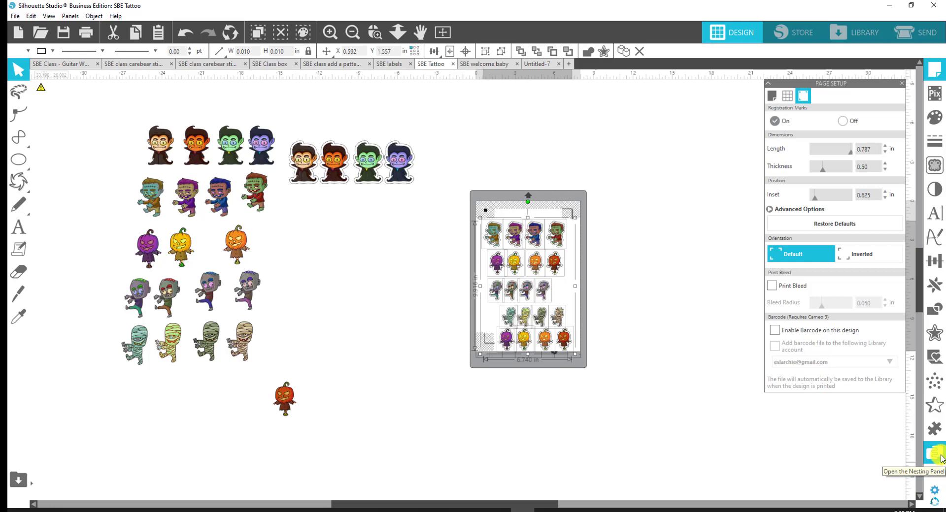
{"action": "left_click", "coordinate": [940, 458]}
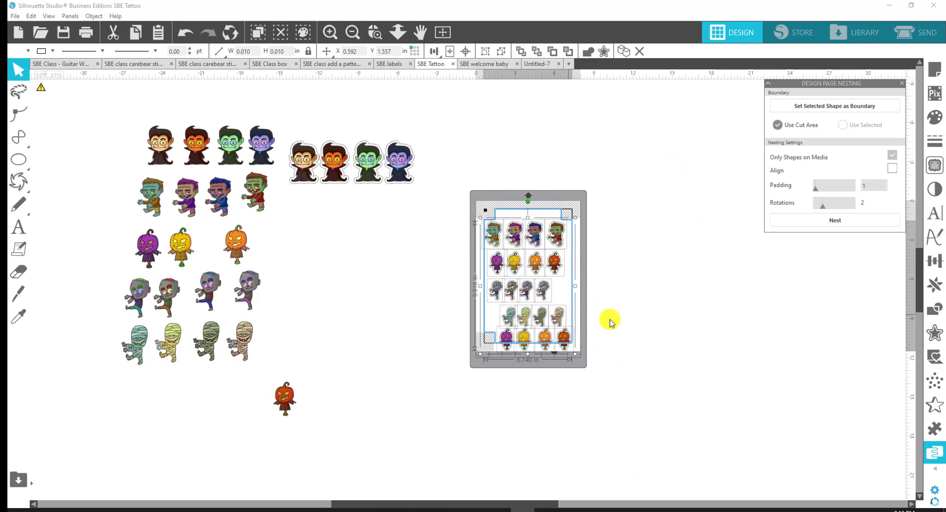
{"action": "left_click", "coordinate": [834, 222]}
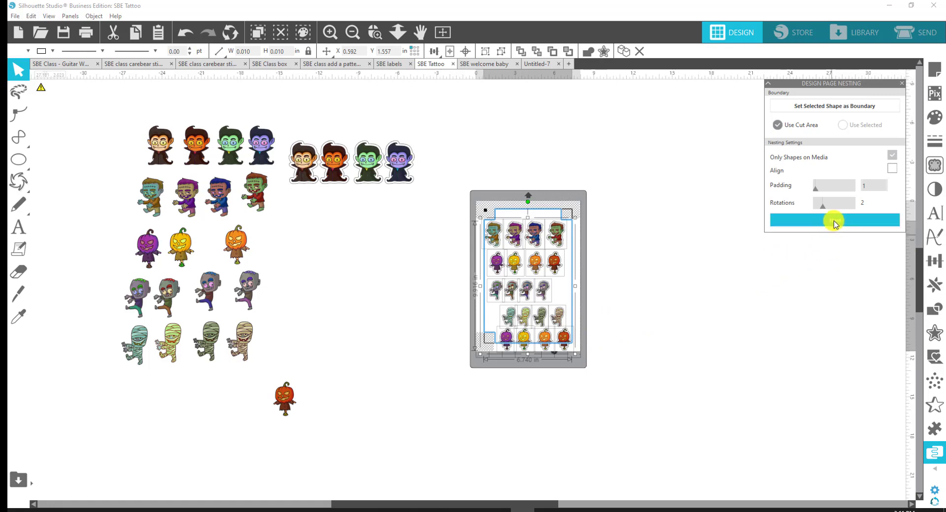
{"action": "left_click", "coordinate": [870, 224]}
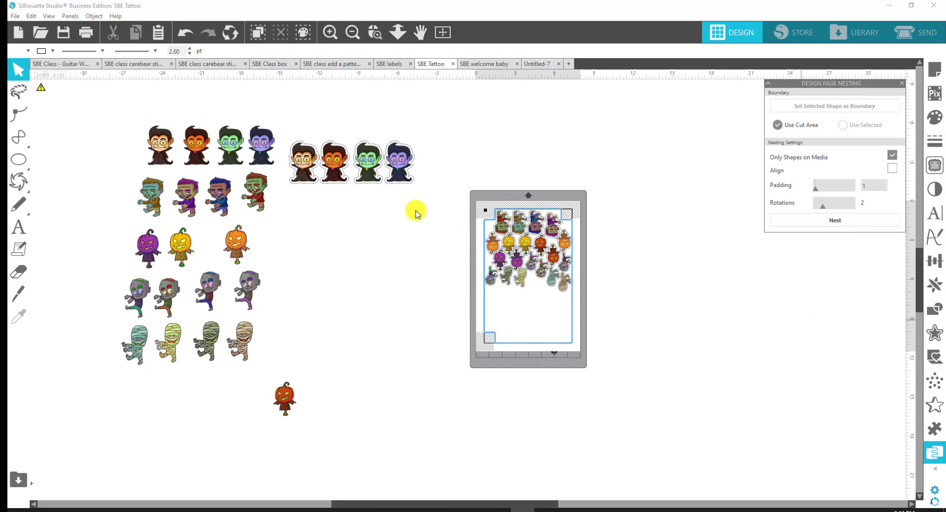
{"action": "left_click", "coordinate": [180, 36]}
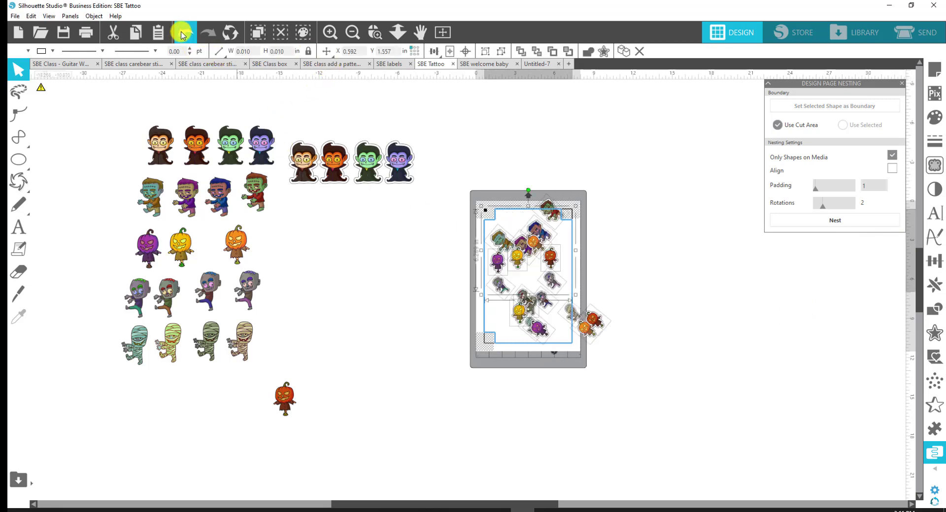
{"action": "left_click", "coordinate": [649, 282]}
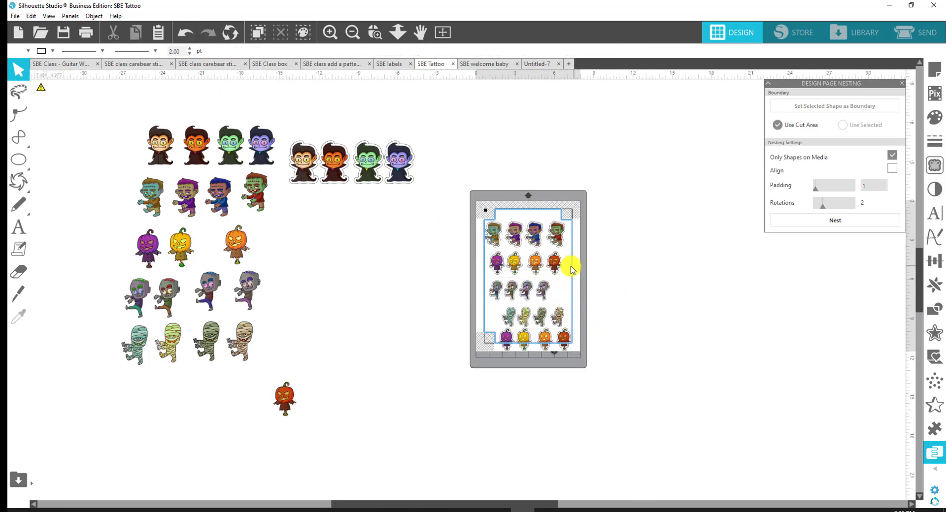
Select the four pumpkins in the upper pumpkin row and place three more copies of that row over the other figures.
{"action": "left_click", "coordinate": [554, 264]}
{"action": "left_click", "coordinate": [539, 267], "text": "shift"}
{"action": "left_click", "coordinate": [514, 263], "text": "shift"}
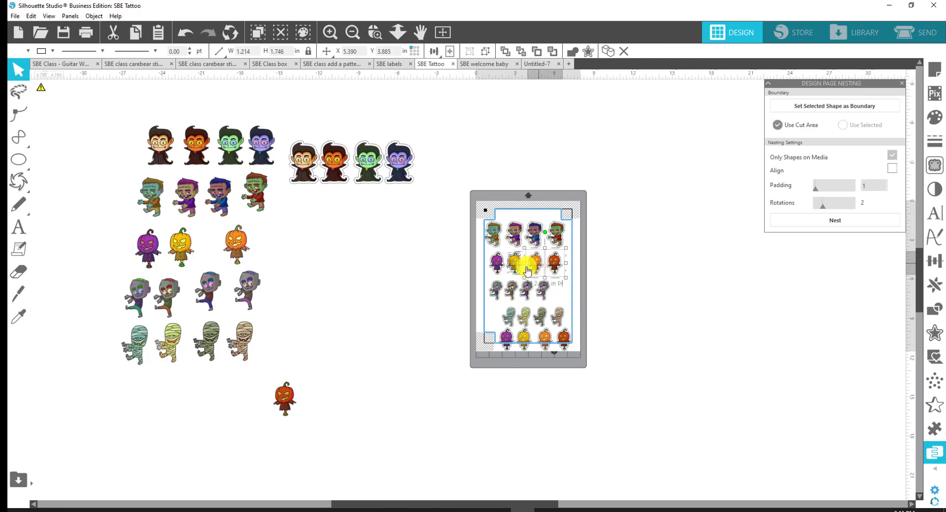
{"action": "left_click", "coordinate": [497, 263], "text": "shift"}
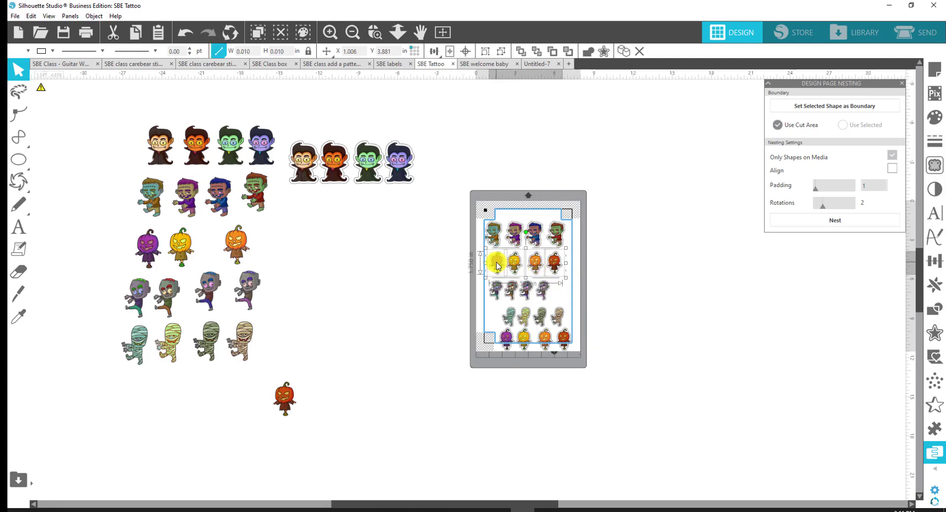
{"action": "left_click_drag", "start_coordinate": [500, 266], "coordinate": [495, 242]}
Select all the figures on the page and nest them within the cut area.
{"action": "left_click_drag", "start_coordinate": [456, 195], "coordinate": [622, 403]}
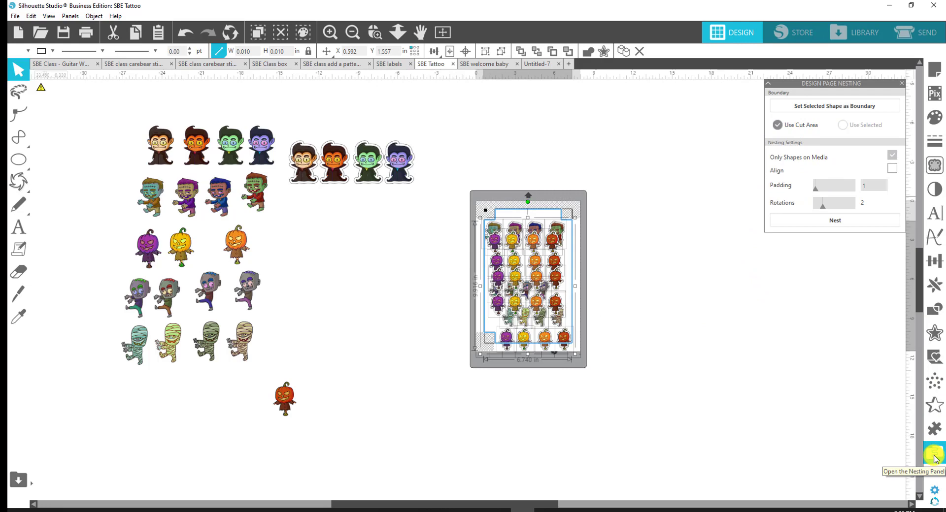
{"action": "left_click", "coordinate": [936, 459]}
{"action": "left_click", "coordinate": [935, 458]}
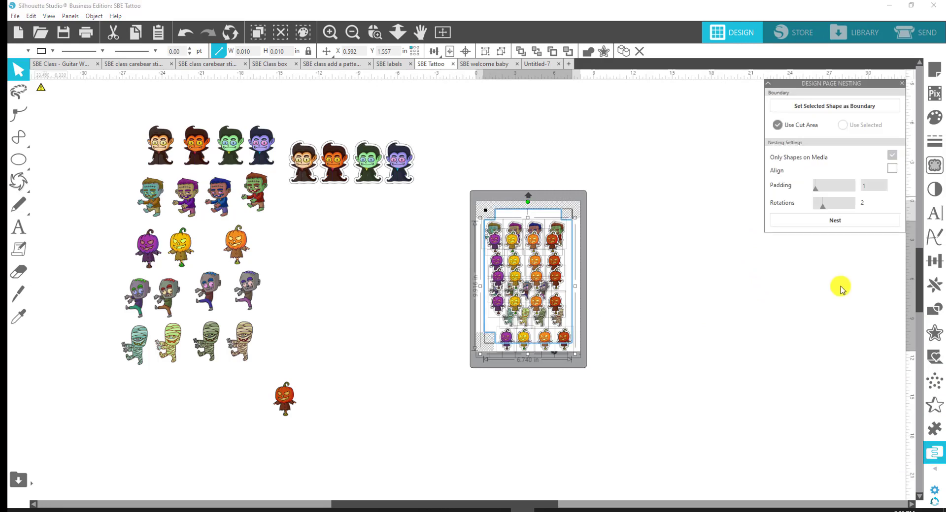
{"action": "left_click", "coordinate": [844, 221]}
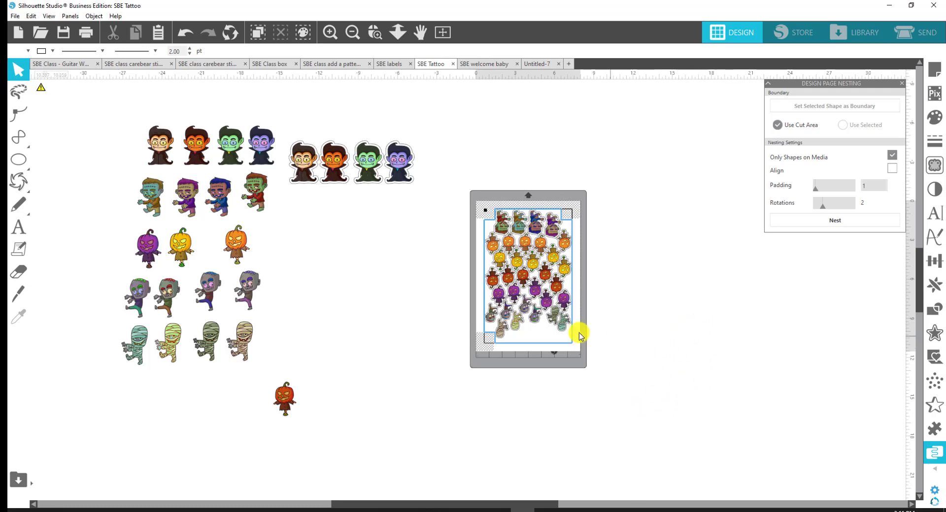
Place two copies of the upside-down zombie beside the dark green mummy in the empty space at the foot of the cut area.
{"action": "left_click", "coordinate": [516, 330]}
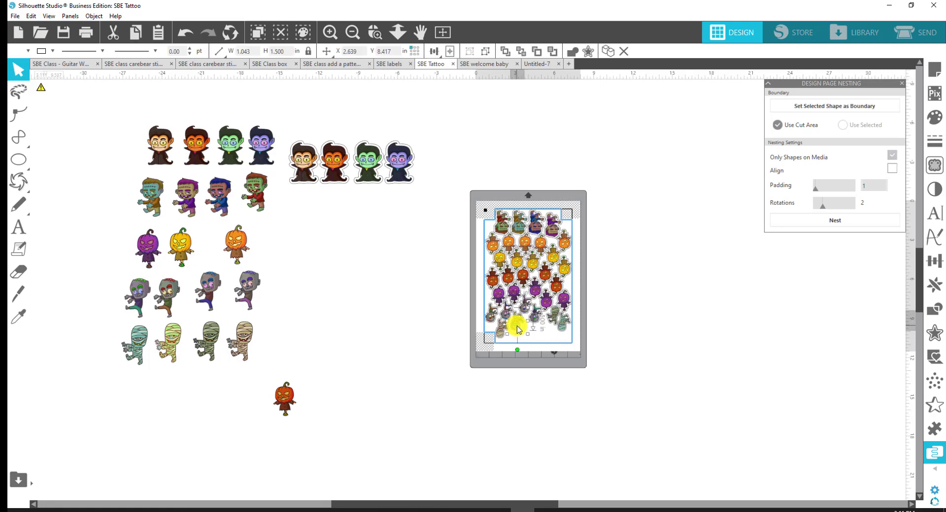
{"action": "left_click", "coordinate": [375, 33]}
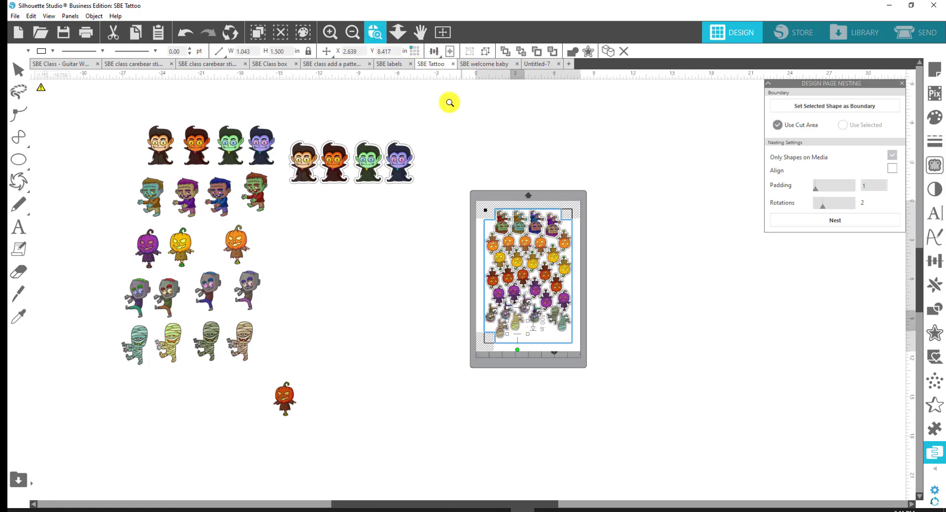
{"action": "left_click_drag", "start_coordinate": [456, 126], "coordinate": [638, 439]}
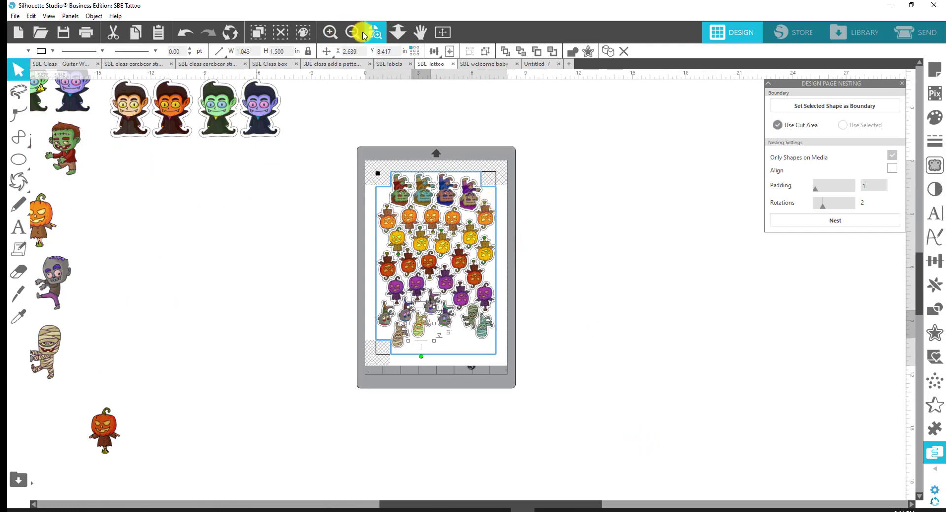
{"action": "left_click", "coordinate": [382, 34]}
{"action": "left_click_drag", "start_coordinate": [348, 158], "coordinate": [577, 397]}
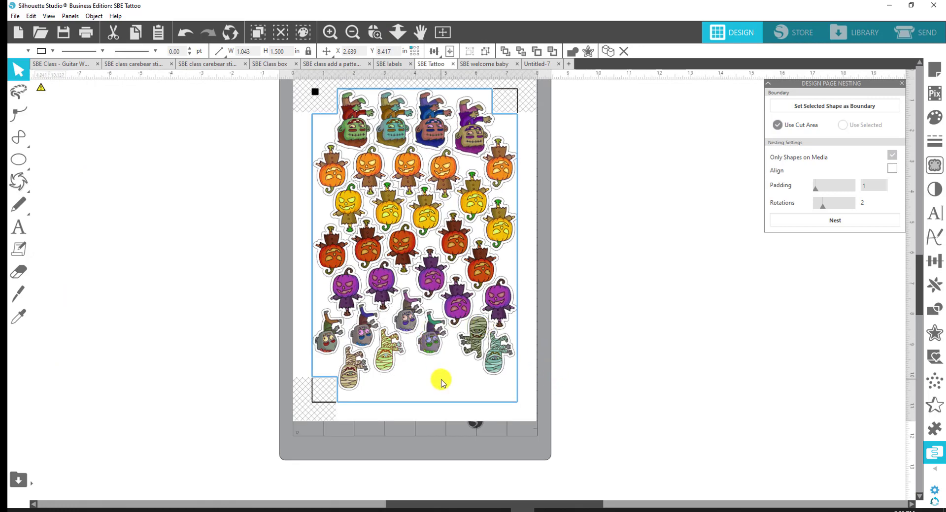
{"action": "left_click", "coordinate": [433, 345]}
{"action": "left_click_drag", "start_coordinate": [433, 344], "coordinate": [454, 386]}
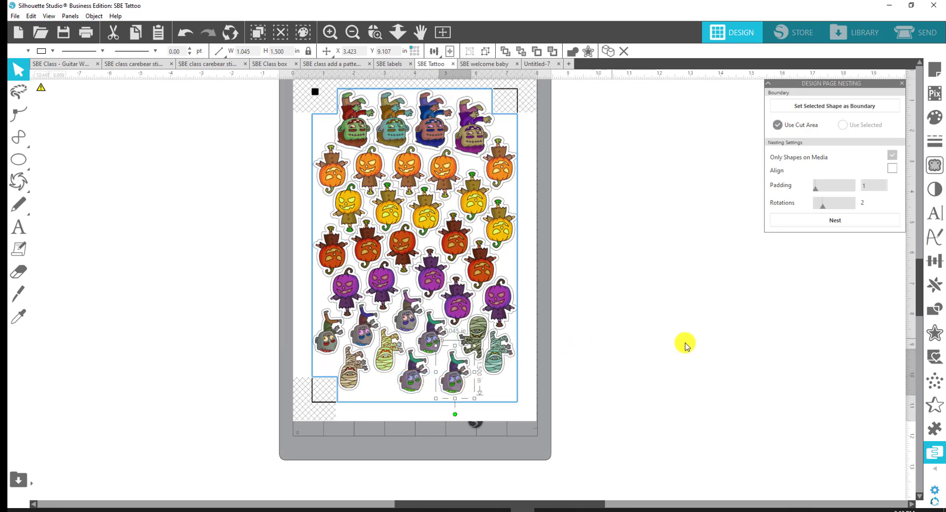
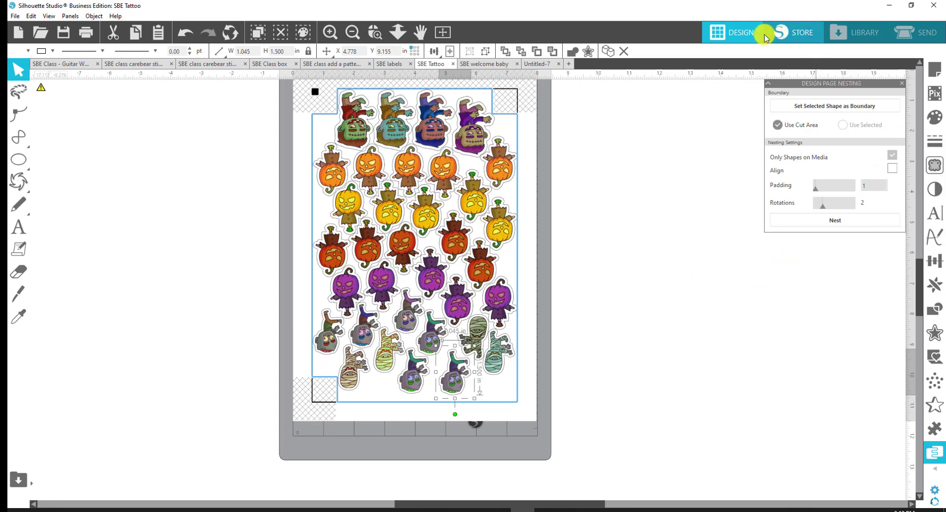
{"action": "left_click", "coordinate": [688, 194]}
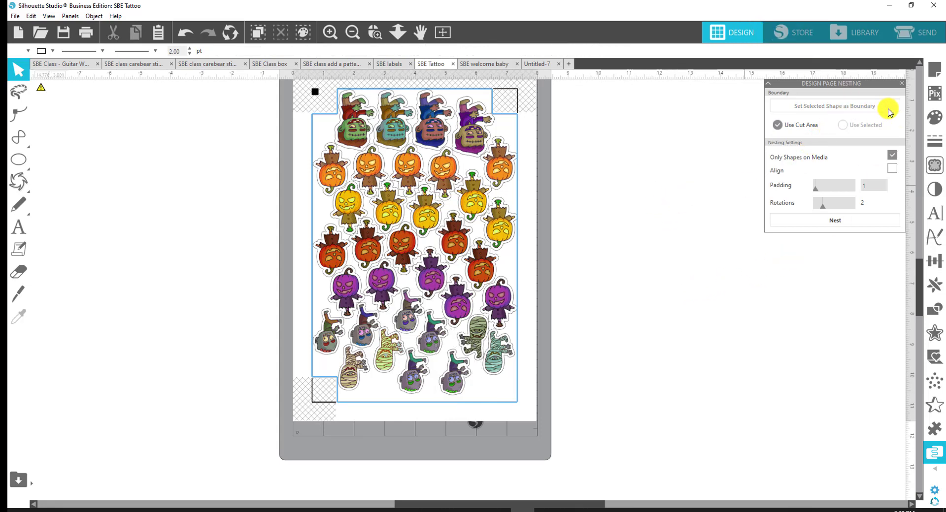
Set the media size to 6.75 in wide by 9.25 in high and constrain the media to the cutting mat.
{"action": "left_click", "coordinate": [932, 72]}
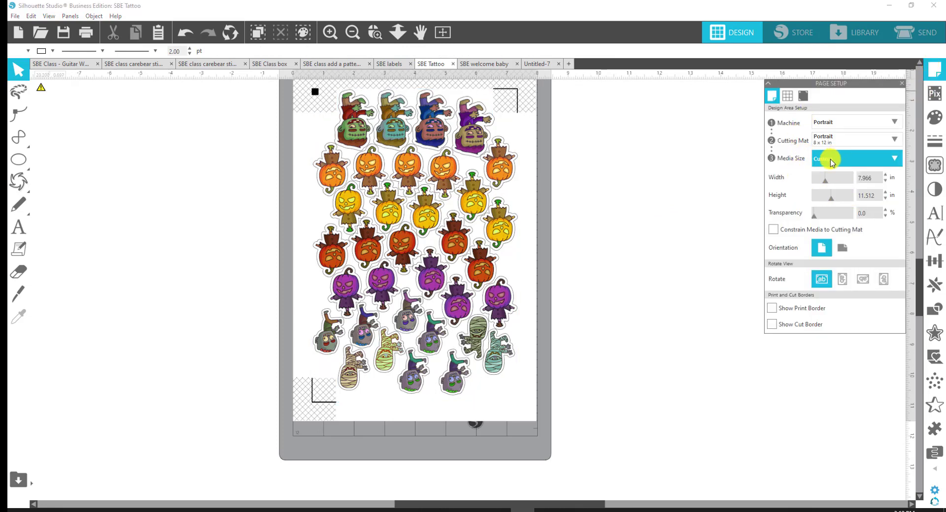
{"action": "left_click", "coordinate": [834, 158]}
{"action": "left_click", "coordinate": [834, 158]}
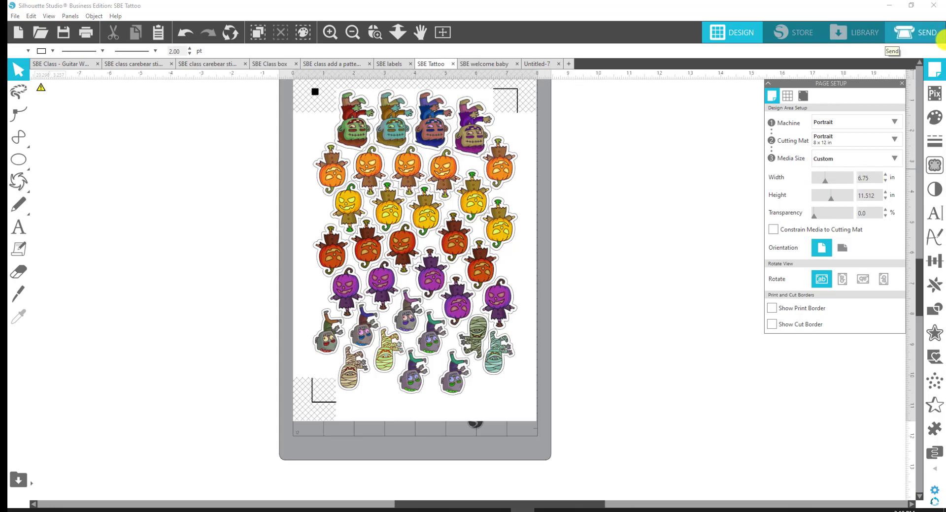
{"action": "left_click", "coordinate": [871, 195]}
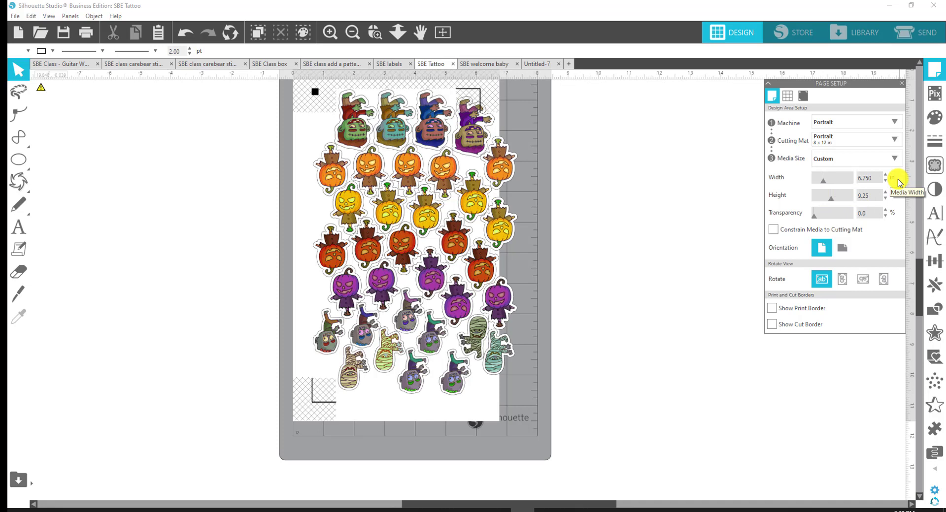
{"action": "type", "text": "9.25"}
{"action": "key", "text": "Return"}
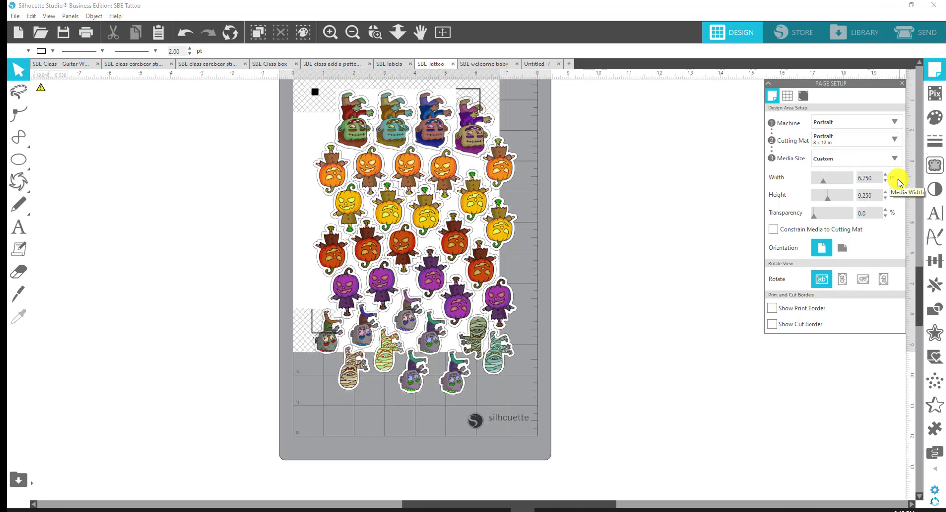
{"action": "left_click", "coordinate": [773, 230]}
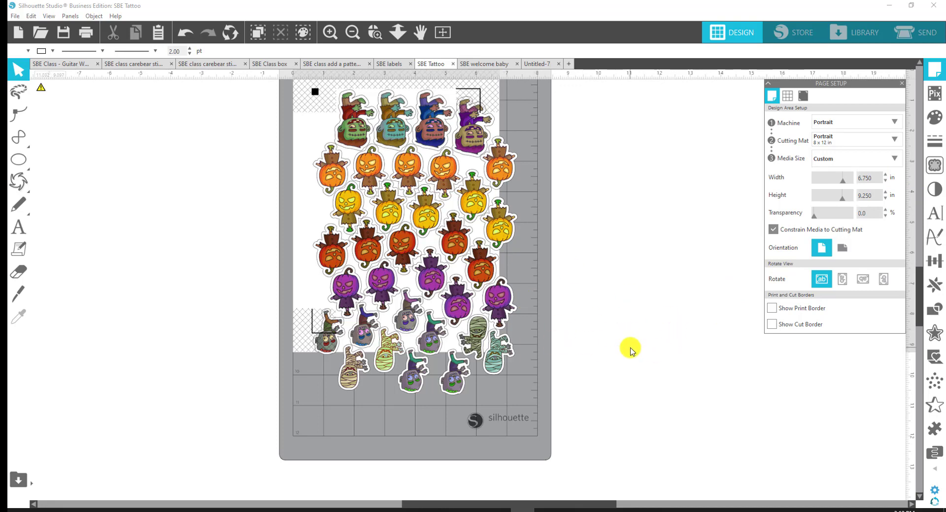
Try nesting all the figures within the smaller cut area, and undo the nesting.
{"action": "left_click", "coordinate": [508, 361]}
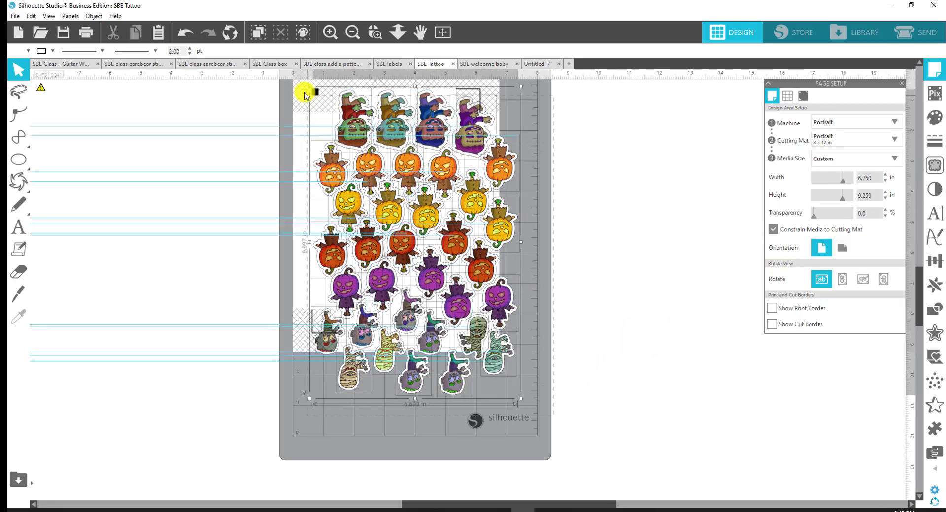
{"action": "left_click", "coordinate": [933, 455]}
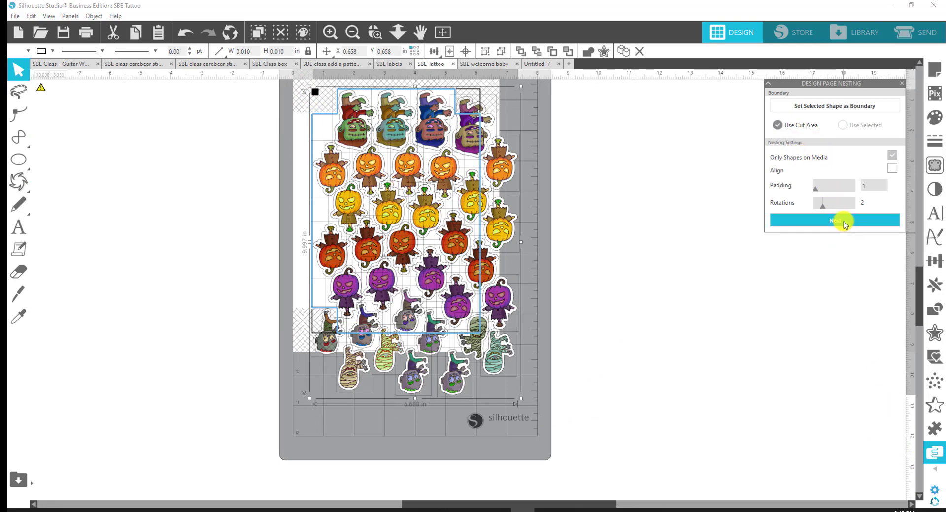
{"action": "left_click", "coordinate": [845, 222]}
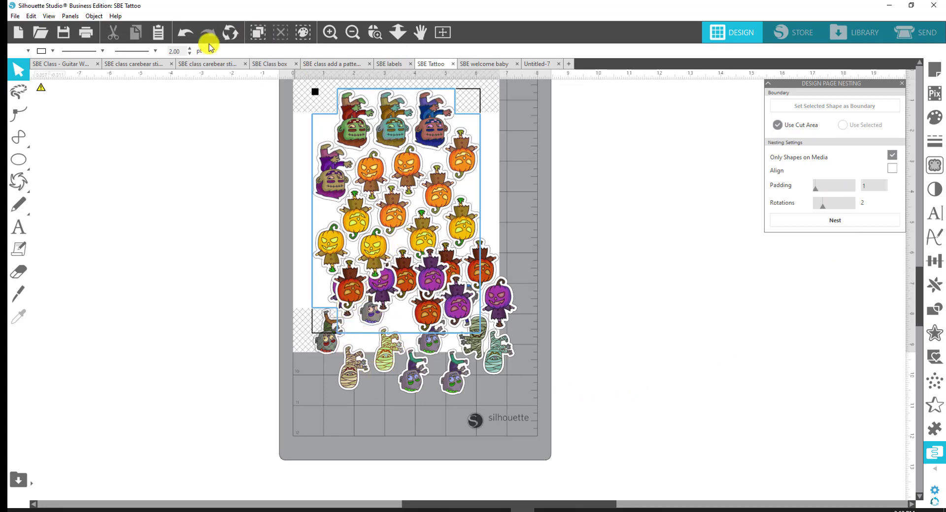
{"action": "left_click", "coordinate": [183, 34]}
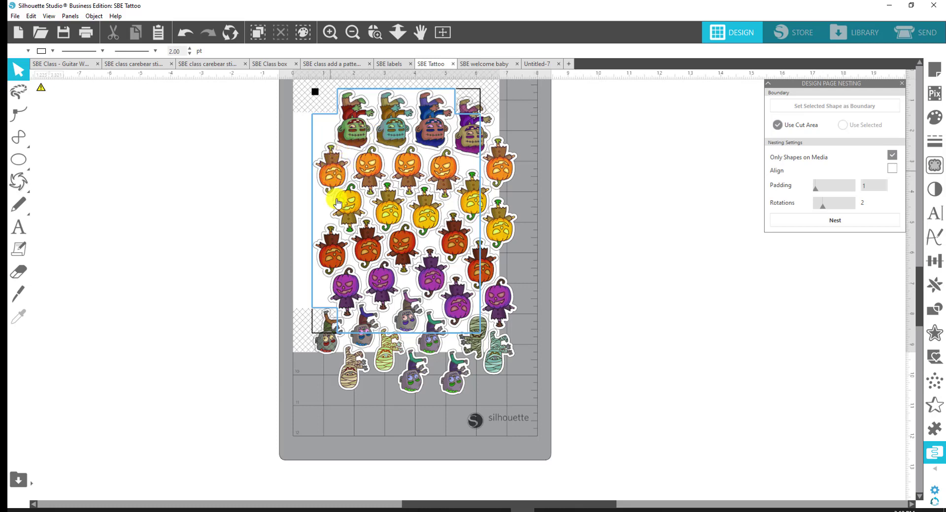
Select the five yellow pumpkins and move them together off the page into the empty workspace.
{"action": "left_click", "coordinate": [352, 213]}
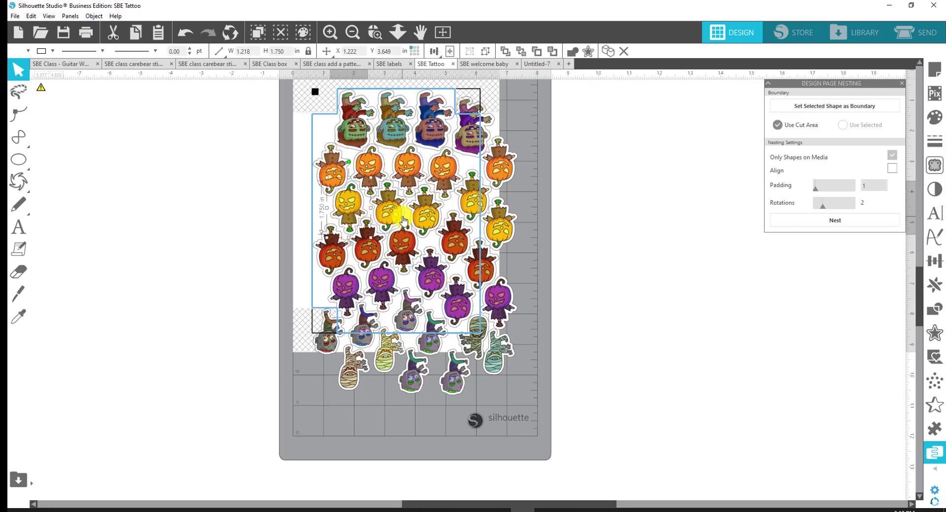
{"action": "left_click", "coordinate": [418, 221], "text": "shift"}
{"action": "left_click", "coordinate": [498, 225], "text": "shift"}
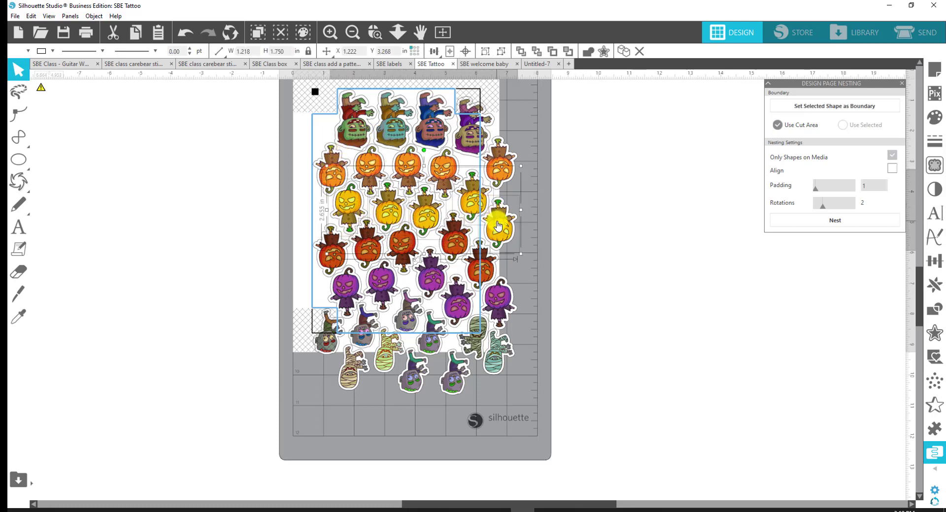
{"action": "left_click_drag", "start_coordinate": [481, 207], "coordinate": [827, 280]}
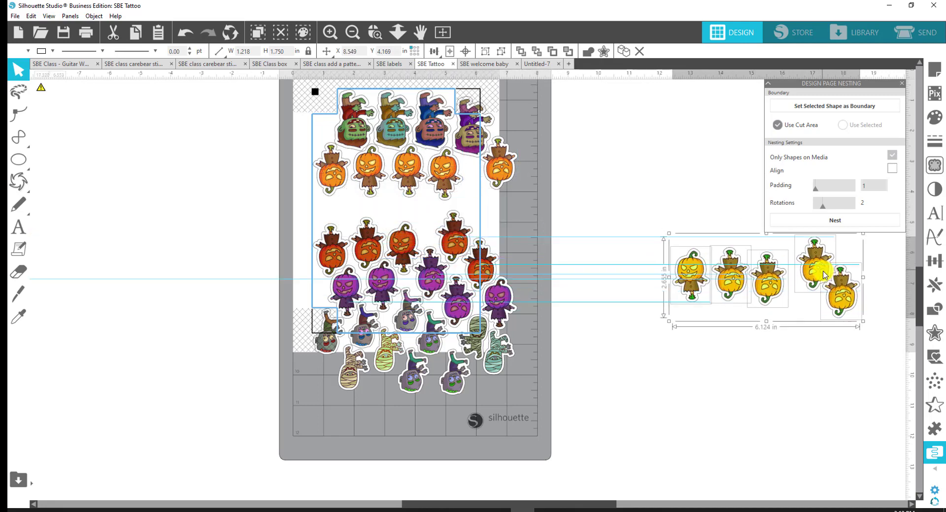
Move the two outermost dark orange pumpkins and the two outermost purple pumpkins off the page.
{"action": "left_click", "coordinate": [486, 267]}
{"action": "left_click", "coordinate": [595, 217]}
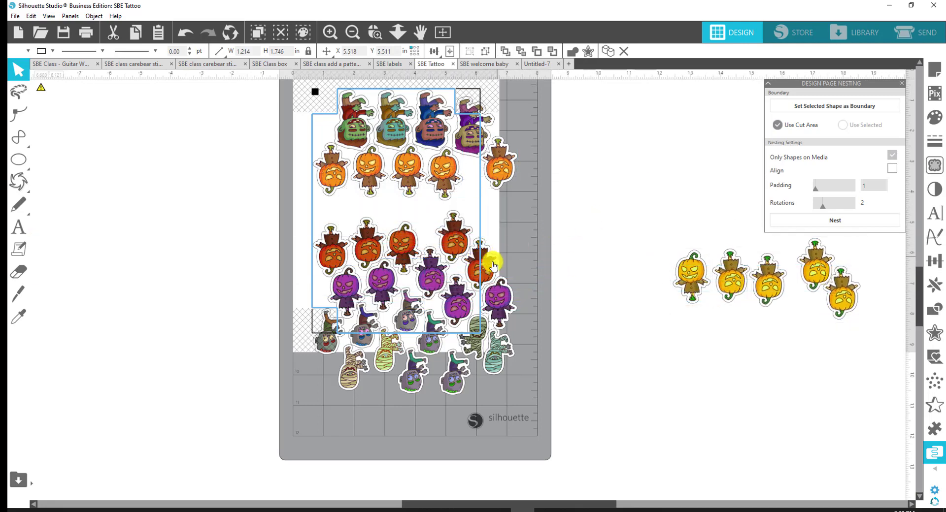
{"action": "left_click_drag", "start_coordinate": [489, 264], "coordinate": [599, 210]}
{"action": "left_click_drag", "start_coordinate": [472, 240], "coordinate": [683, 208]}
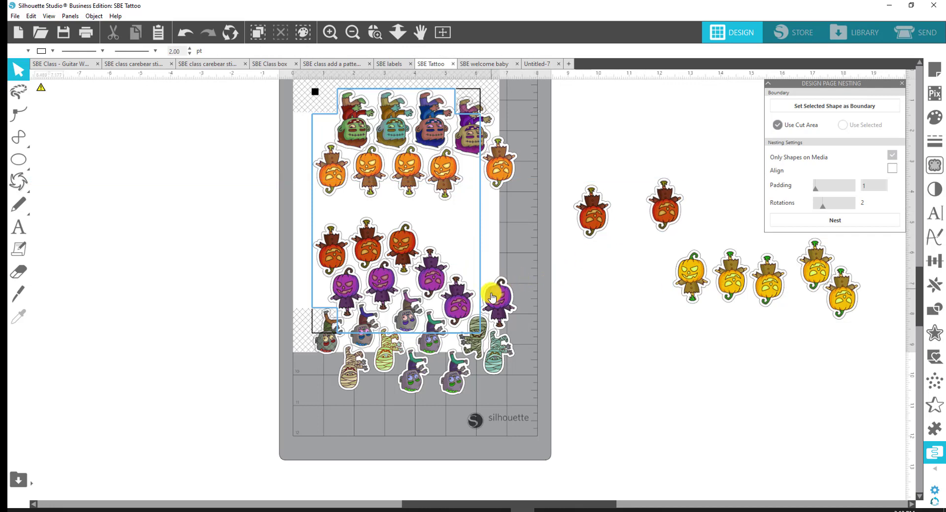
{"action": "left_click_drag", "start_coordinate": [492, 295], "coordinate": [626, 246]}
{"action": "left_click_drag", "start_coordinate": [451, 308], "coordinate": [626, 271]}
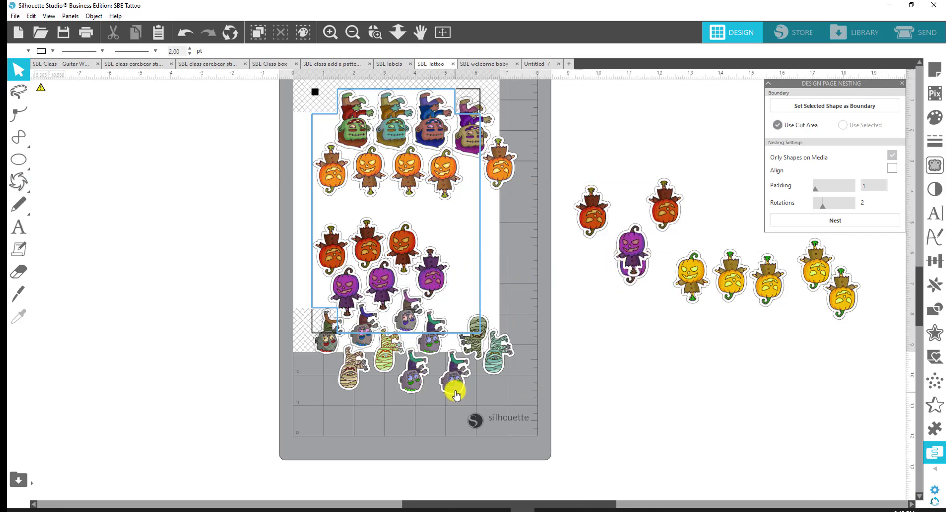
Move the two lowest upside-down zombies and the last two orange pumpkins of the upper row off the page.
{"action": "left_click_drag", "start_coordinate": [436, 389], "coordinate": [661, 391]}
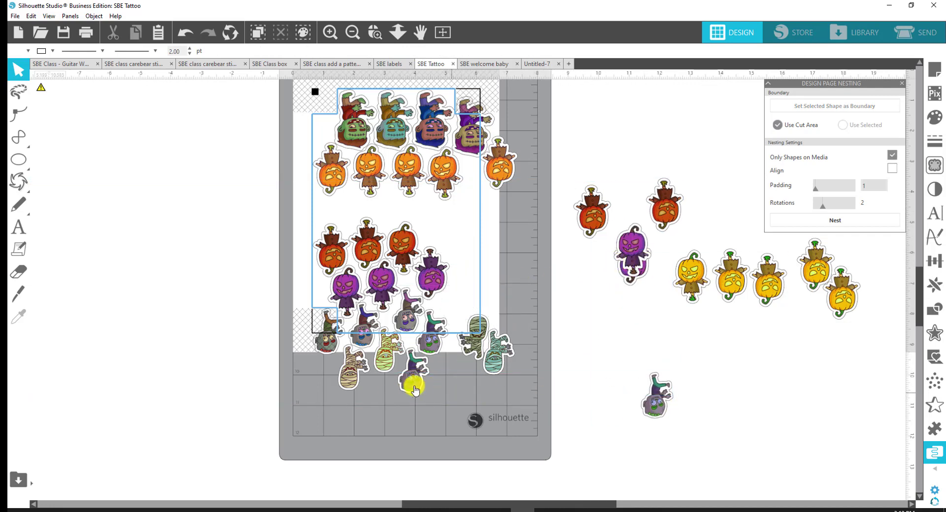
{"action": "left_click_drag", "start_coordinate": [399, 386], "coordinate": [640, 405]}
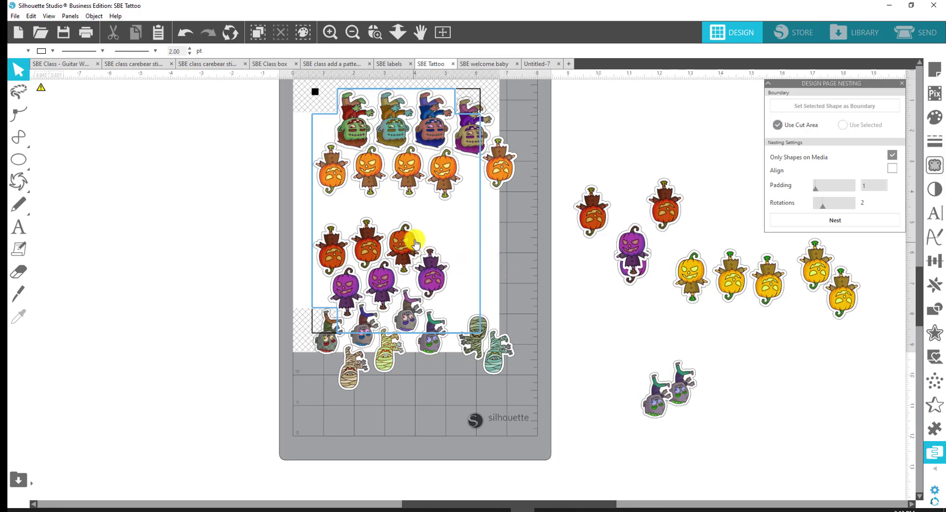
{"action": "left_click_drag", "start_coordinate": [451, 182], "coordinate": [672, 170]}
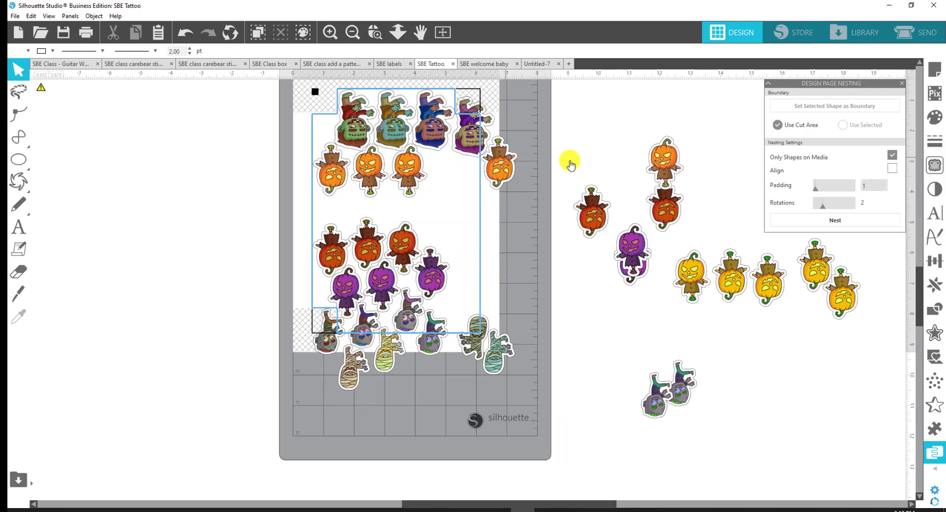
{"action": "left_click_drag", "start_coordinate": [499, 165], "coordinate": [702, 160]}
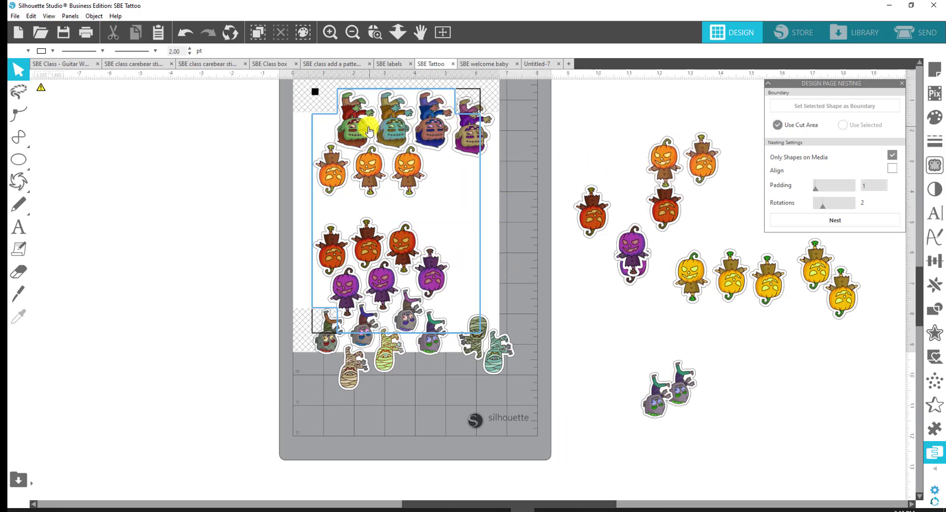
Bring two yellow pumpkins back onto the page and move the dark green and teal mummies inside the cut area.
{"action": "left_click_drag", "start_coordinate": [690, 276], "coordinate": [516, 232]}
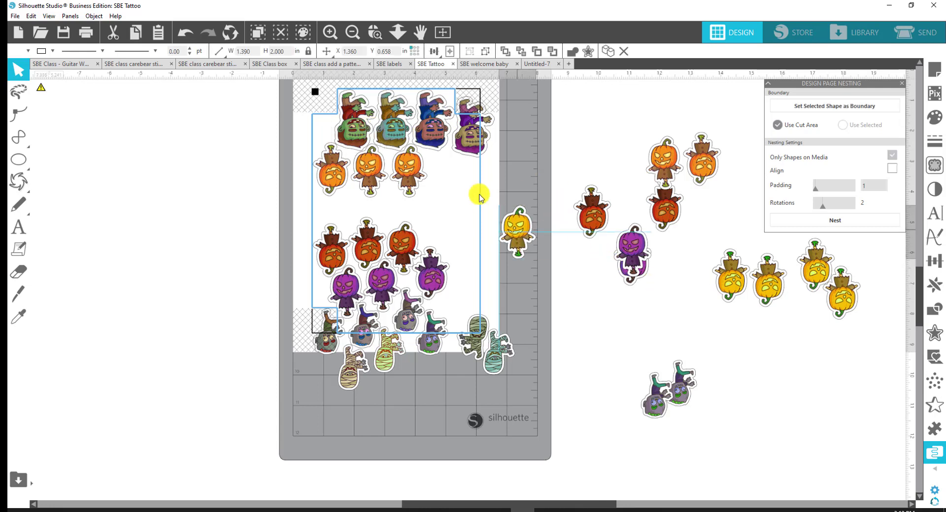
{"action": "left_click_drag", "start_coordinate": [480, 197], "coordinate": [439, 181]}
{"action": "left_click_drag", "start_coordinate": [722, 269], "coordinate": [454, 230]}
{"action": "left_click_drag", "start_coordinate": [474, 346], "coordinate": [380, 215]}
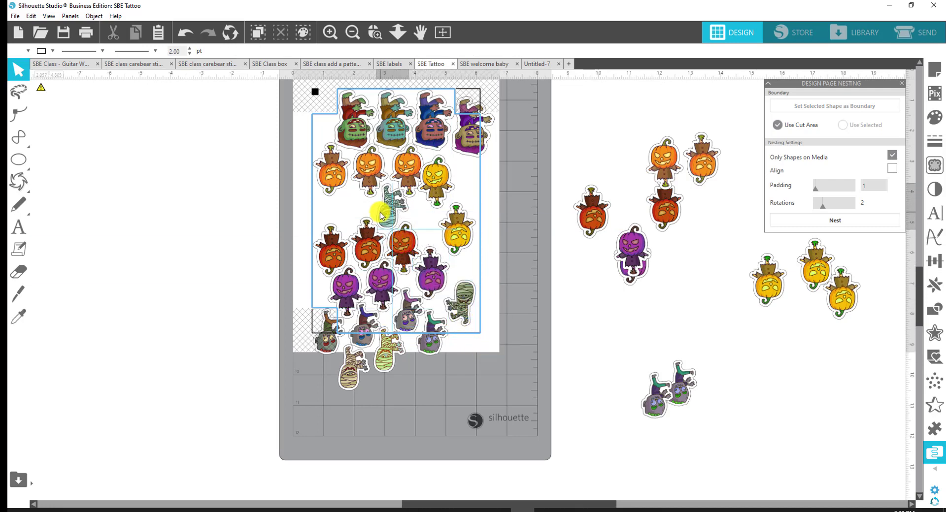
Move the green-faced zombie and the yellow and tan mummies off the page, and nest the remaining figures.
{"action": "left_click_drag", "start_coordinate": [438, 355], "coordinate": [609, 358]}
{"action": "left_click", "coordinate": [388, 359]}
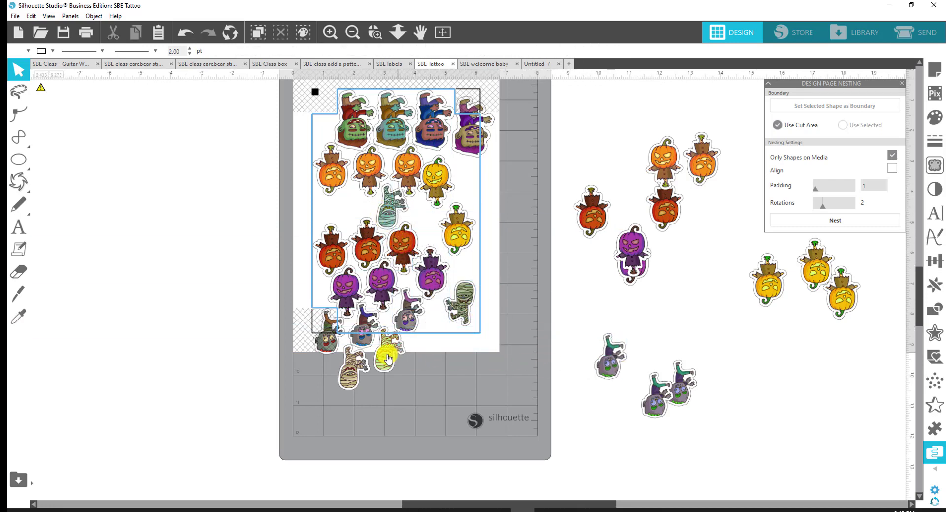
{"action": "left_click_drag", "start_coordinate": [388, 360], "coordinate": [700, 445]}
{"action": "left_click_drag", "start_coordinate": [338, 372], "coordinate": [739, 310]}
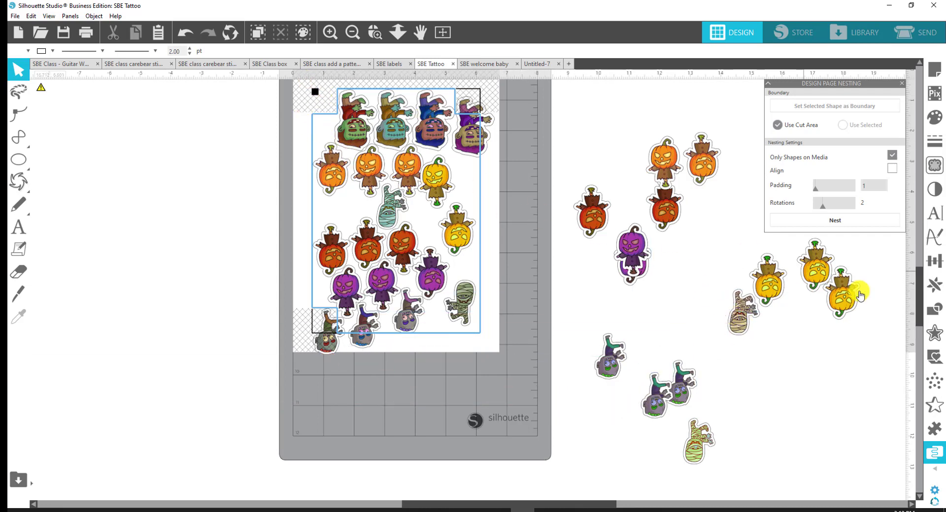
{"action": "left_click", "coordinate": [844, 226]}
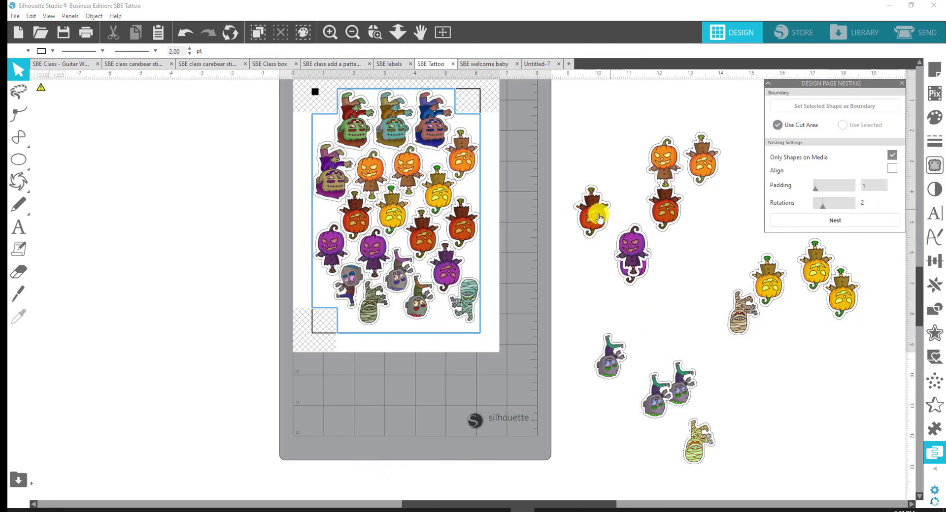
Bring one dark orange pumpkin back onto the page and nest the figures again.
{"action": "left_click_drag", "start_coordinate": [596, 213], "coordinate": [409, 321]}
{"action": "left_click", "coordinate": [489, 274]}
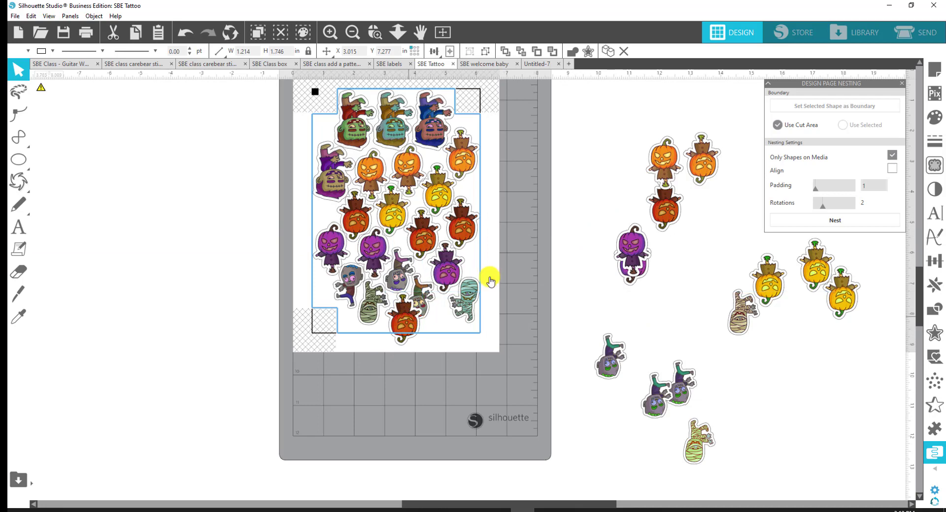
{"action": "left_click", "coordinate": [851, 223]}
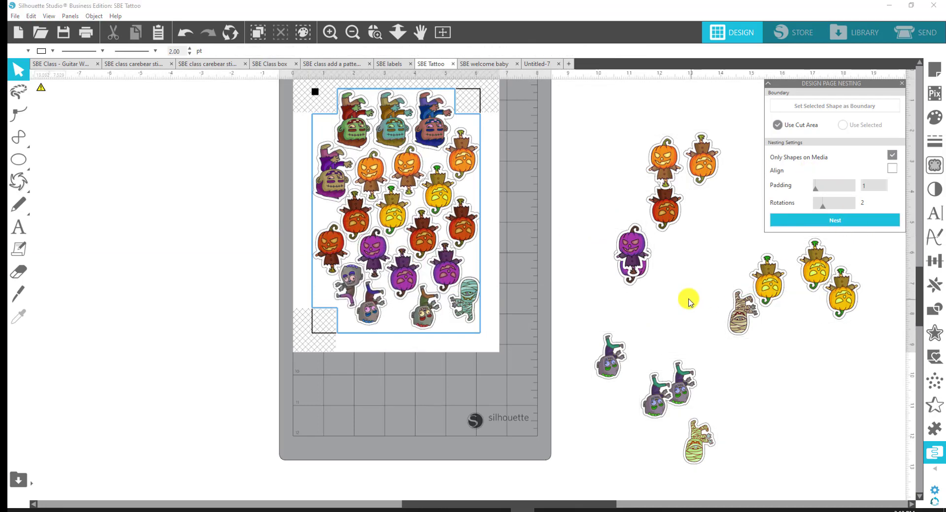
Place the tan mummy in the gap below the purple zombie, add a yellow pumpkin to the page, and nest again.
{"action": "mouse_move", "coordinate": [637, 248]}
{"action": "left_mouse_down"}
{"action": "mouse_move", "coordinate": [501, 249]}
{"action": "mouse_move", "coordinate": [640, 259]}
{"action": "left_mouse_up"}
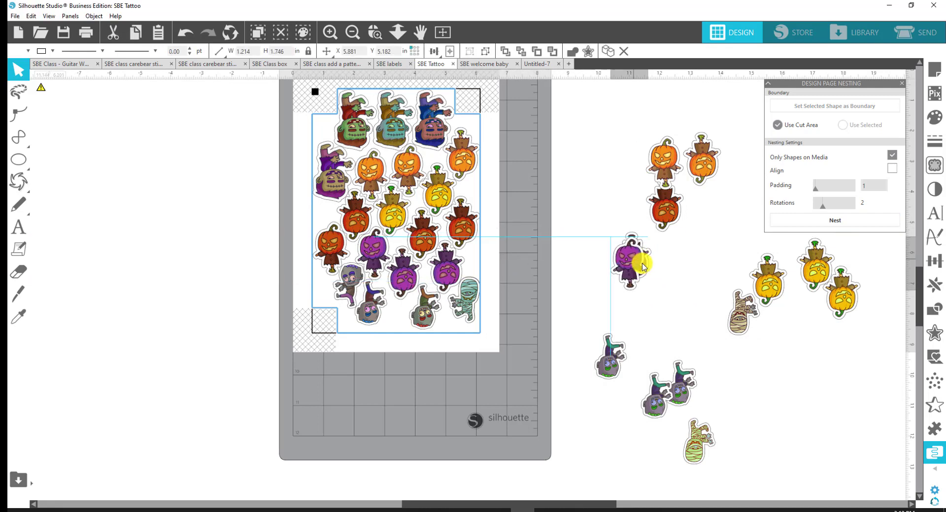
{"action": "left_click_drag", "start_coordinate": [734, 312], "coordinate": [325, 212]}
{"action": "left_click", "coordinate": [663, 403]}
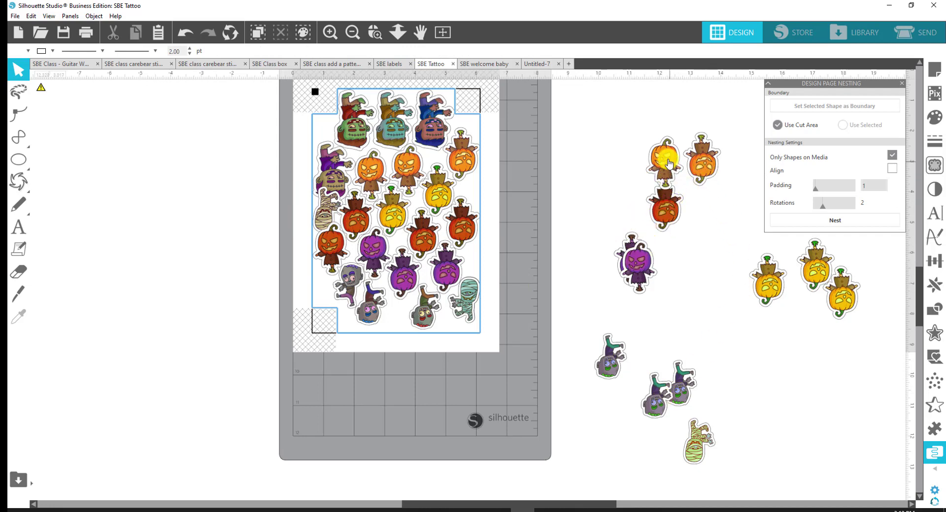
{"action": "left_click_drag", "start_coordinate": [772, 291], "coordinate": [440, 170]}
{"action": "left_click", "coordinate": [529, 250]}
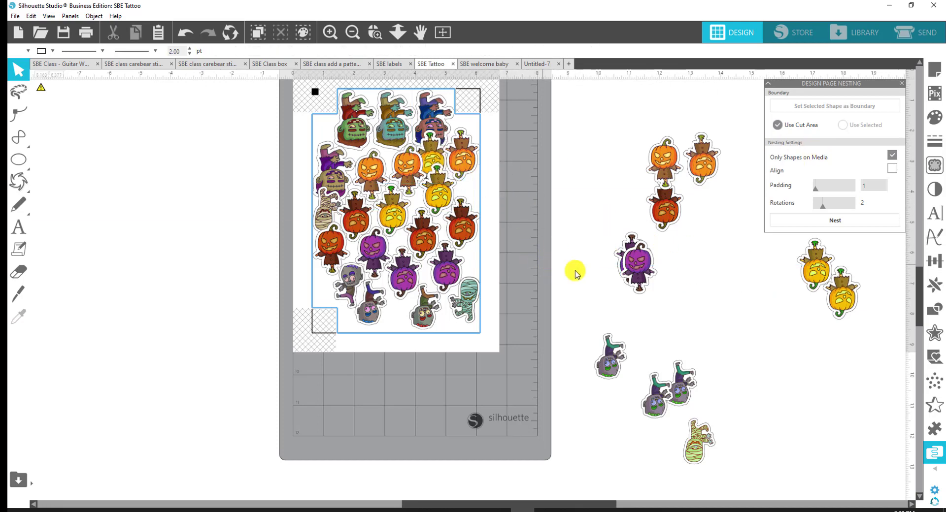
{"action": "left_click", "coordinate": [833, 224]}
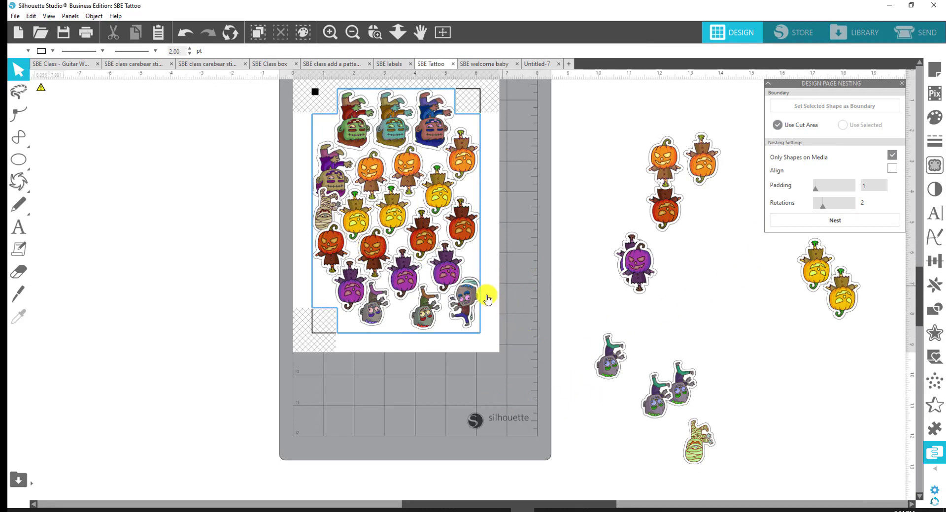
Move the grey zombie overlapping the teal mummy off the page and nest the remaining figures again.
{"action": "left_click_drag", "start_coordinate": [471, 293], "coordinate": [665, 189]}
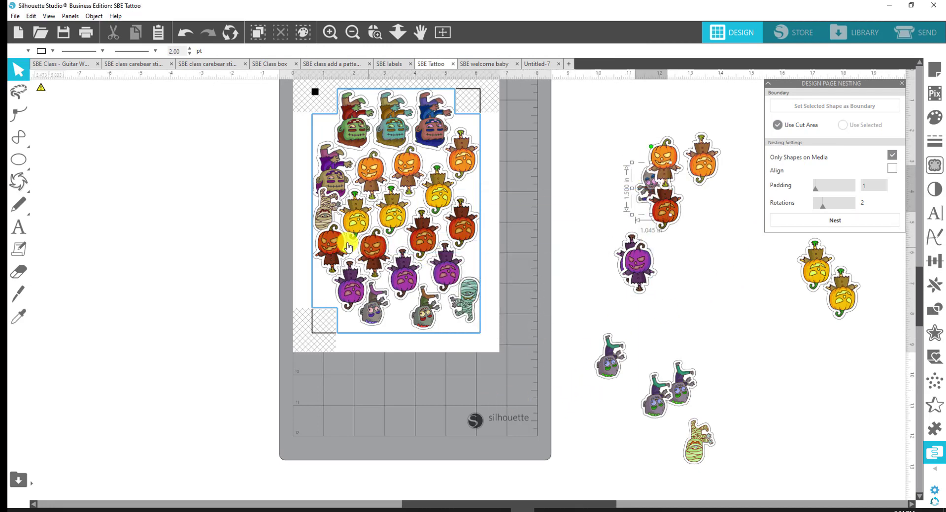
{"action": "left_click", "coordinate": [321, 223]}
{"action": "mouse_move", "coordinate": [322, 241]}
{"action": "left_mouse_down"}
{"action": "mouse_move", "coordinate": [352, 243]}
{"action": "mouse_move", "coordinate": [325, 242]}
{"action": "left_mouse_up"}
{"action": "left_click_drag", "start_coordinate": [371, 307], "coordinate": [377, 307]}
{"action": "left_click", "coordinate": [294, 94]}
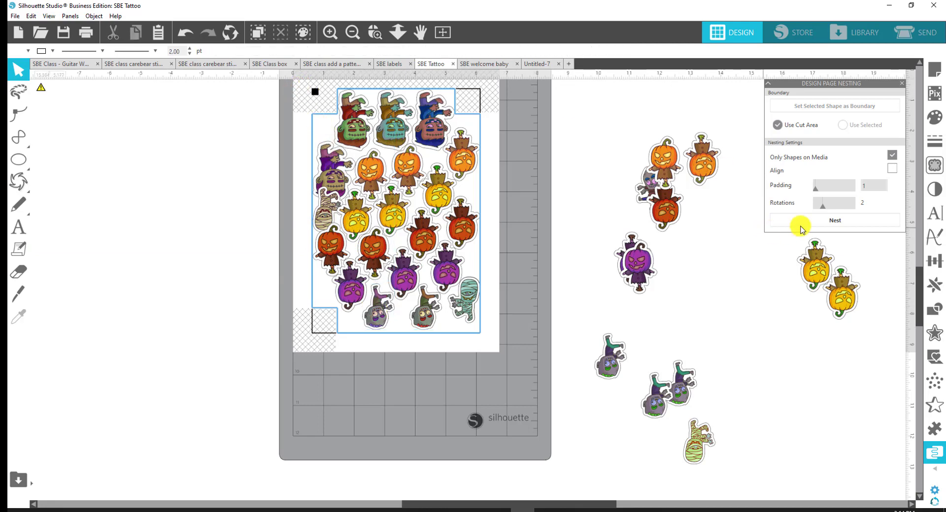
{"action": "left_click", "coordinate": [836, 222]}
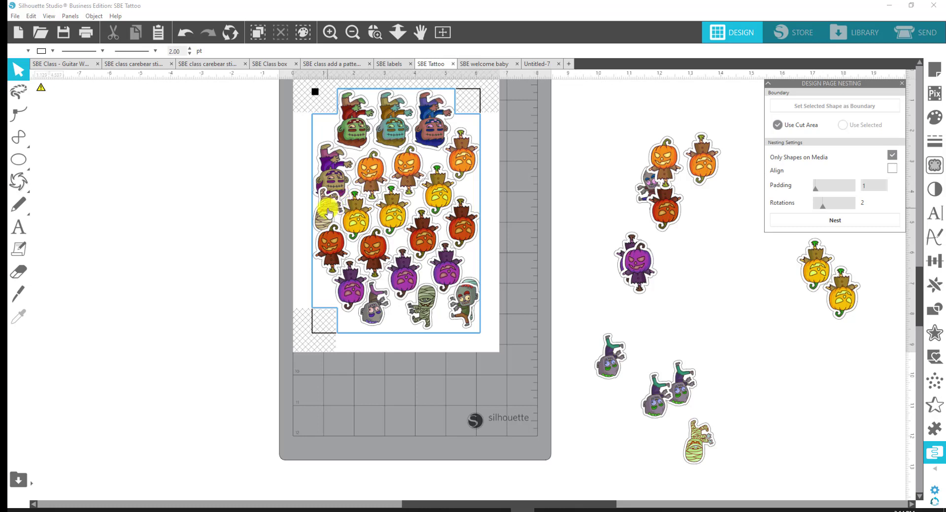
Move the zombie overlapping the teal mummy off the page and reposition the tan mummy in the gap below the purple zombie.
{"action": "left_click_drag", "start_coordinate": [327, 212], "coordinate": [606, 226]}
{"action": "left_click_drag", "start_coordinate": [469, 296], "coordinate": [637, 299]}
{"action": "left_click", "coordinate": [520, 269]}
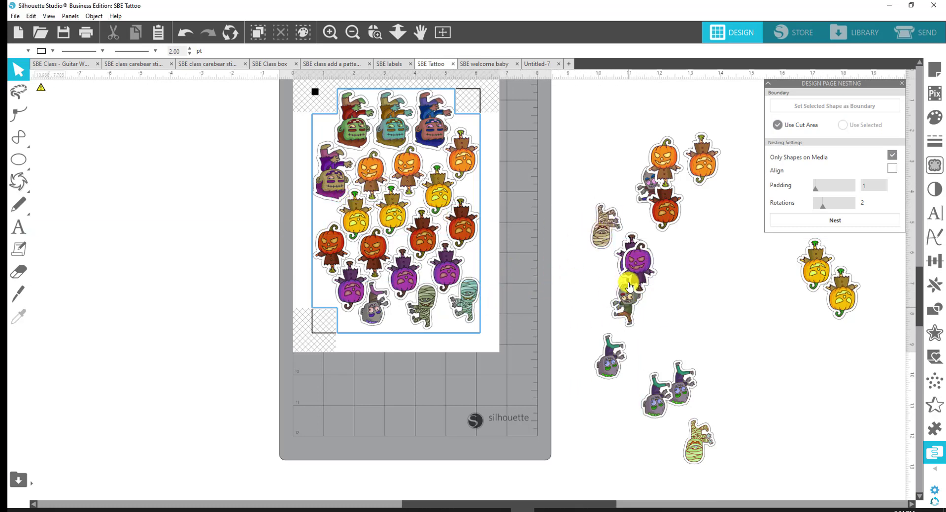
{"action": "left_click_drag", "start_coordinate": [609, 233], "coordinate": [323, 224]}
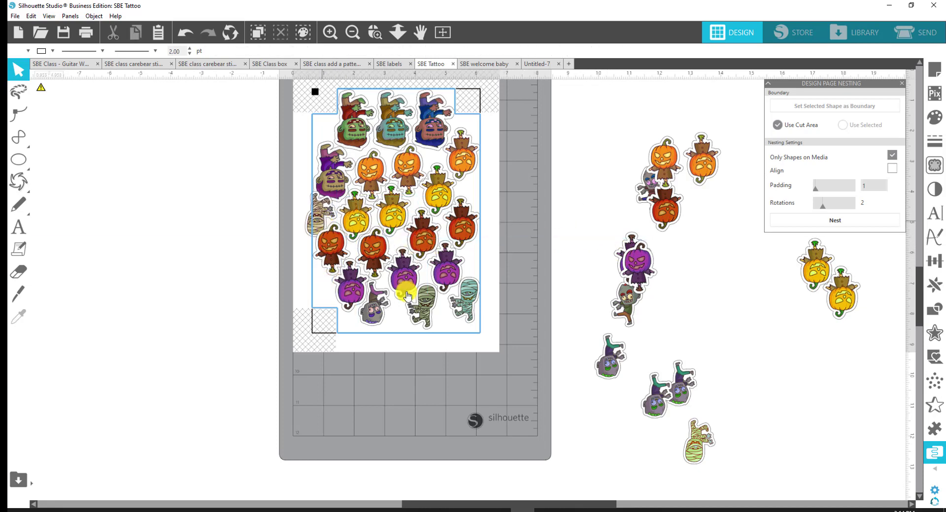
Shift the tan mummy inside the cut area, nest the figures again, and move that mummy off the page.
{"action": "left_click_drag", "start_coordinate": [407, 295], "coordinate": [327, 264]}
{"action": "left_click_drag", "start_coordinate": [318, 219], "coordinate": [327, 225]}
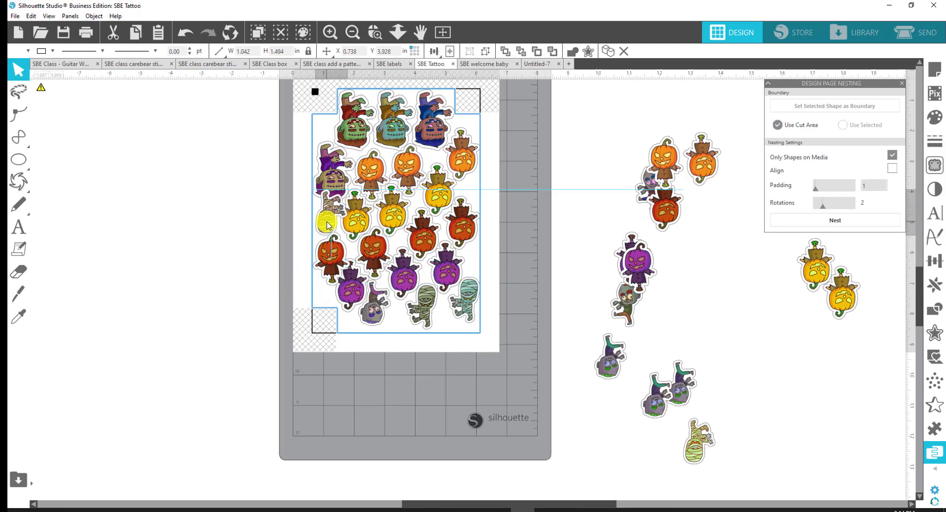
{"action": "left_click", "coordinate": [832, 220]}
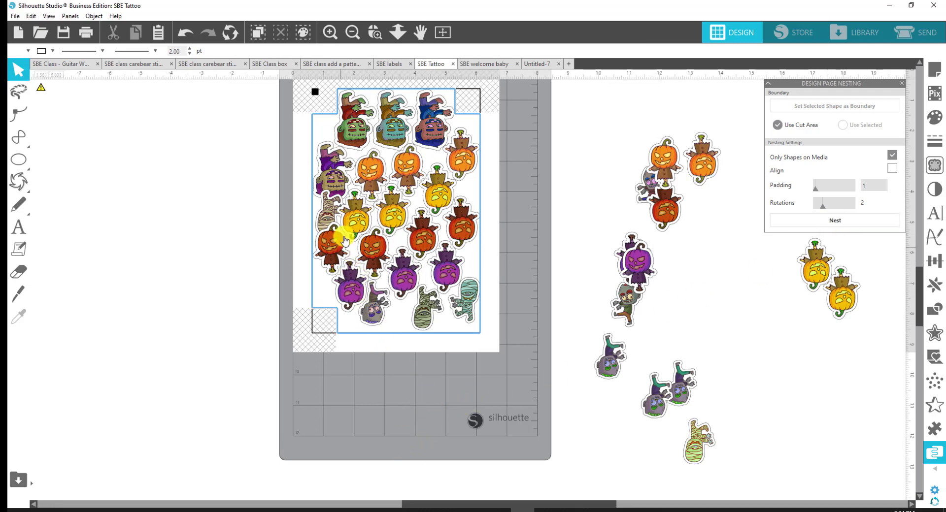
{"action": "left_click_drag", "start_coordinate": [333, 222], "coordinate": [691, 215]}
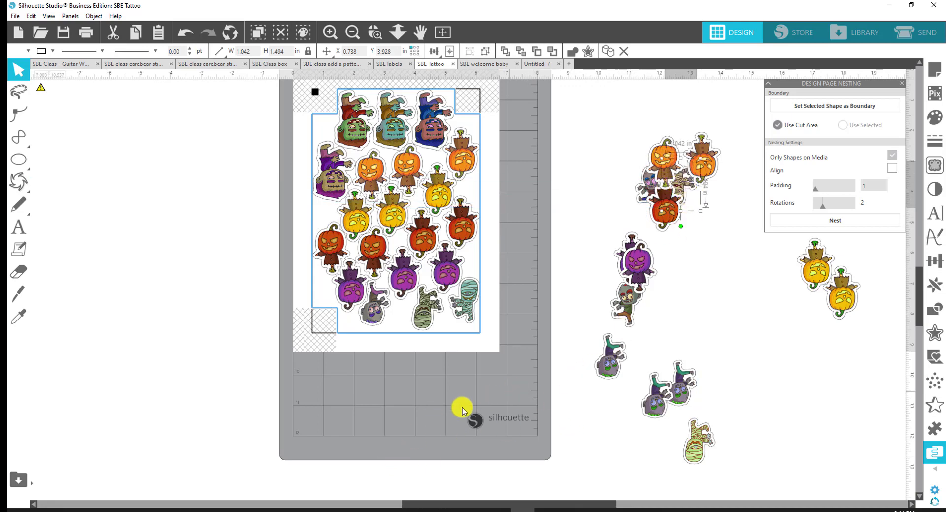
Select all the nested figures on the page and group them.
{"action": "left_click_drag", "start_coordinate": [498, 354], "coordinate": [317, 95]}
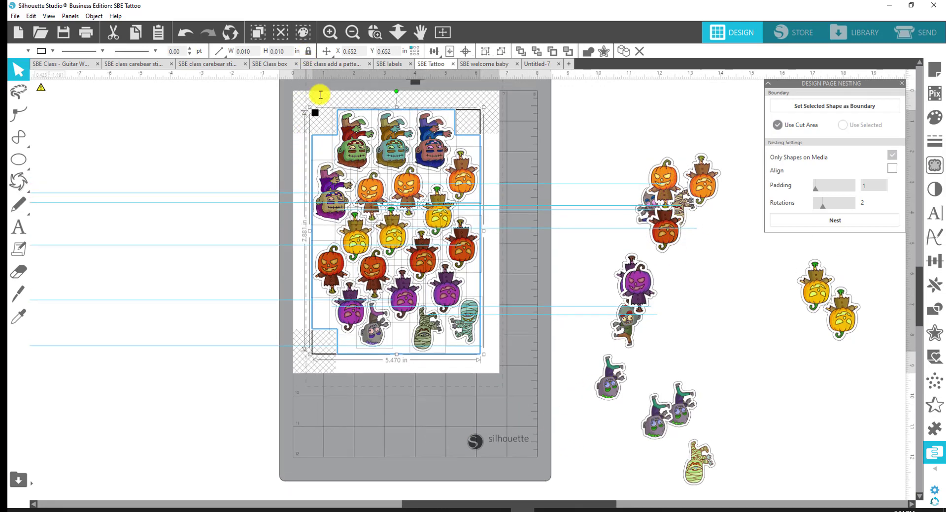
{"action": "right_click", "coordinate": [342, 187]}
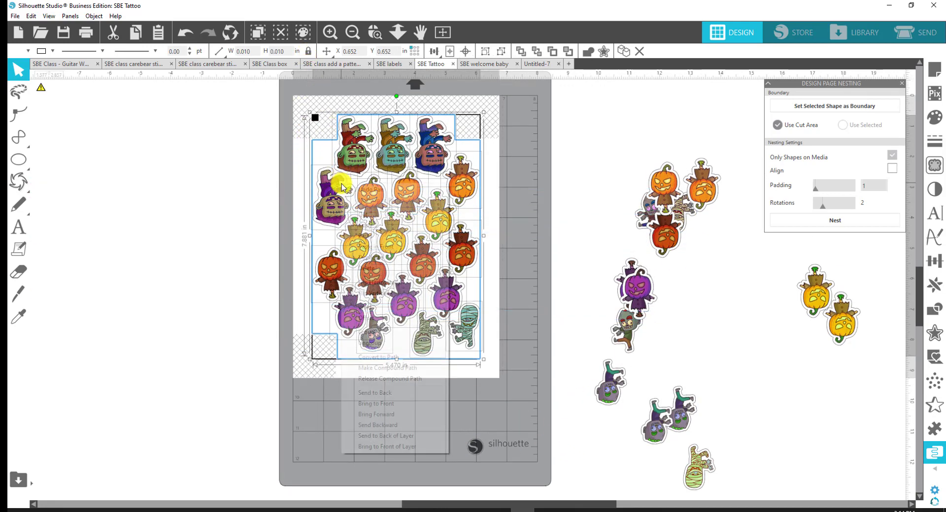
{"action": "left_click", "coordinate": [364, 334]}
{"action": "left_click", "coordinate": [359, 153]}
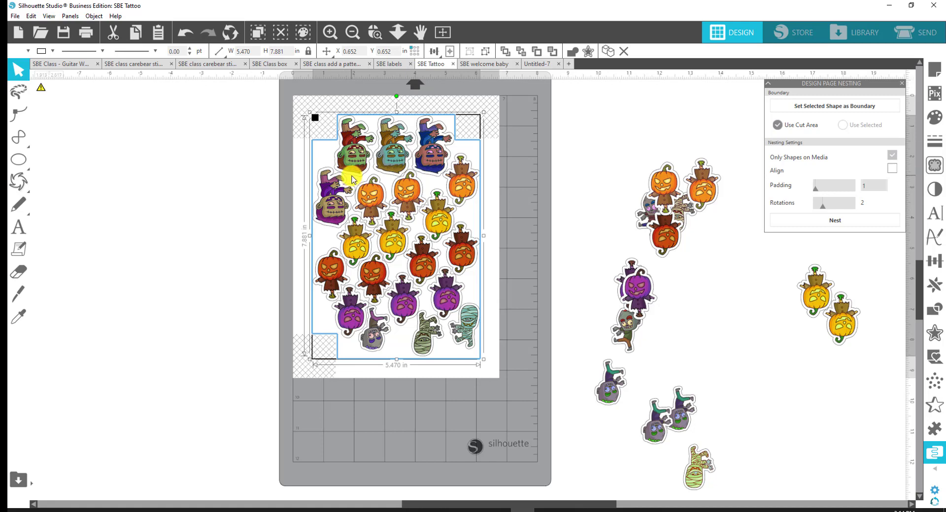
Move the grouped figures to about X -2.66 in, Y 0.33 in and set their line color to light gray.
{"action": "left_click_drag", "start_coordinate": [312, 183], "coordinate": [242, 186]}
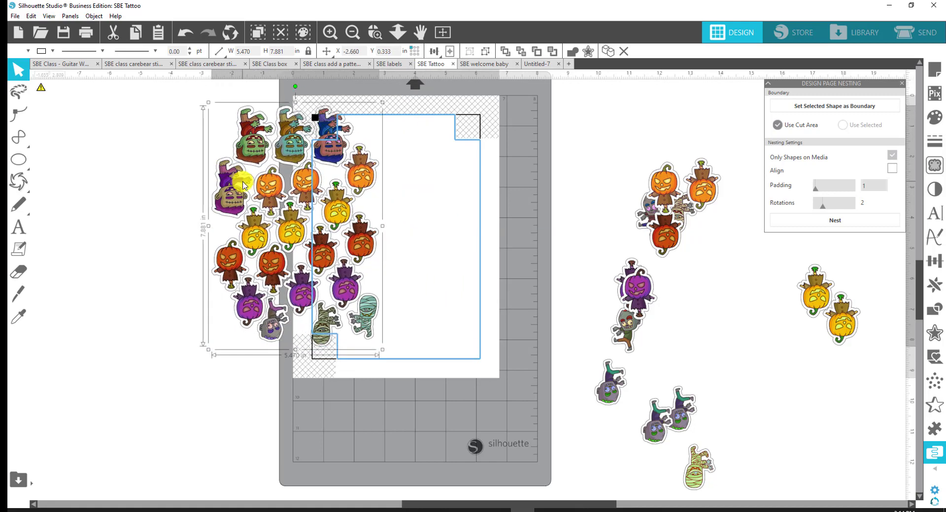
{"action": "left_click", "coordinate": [42, 51]}
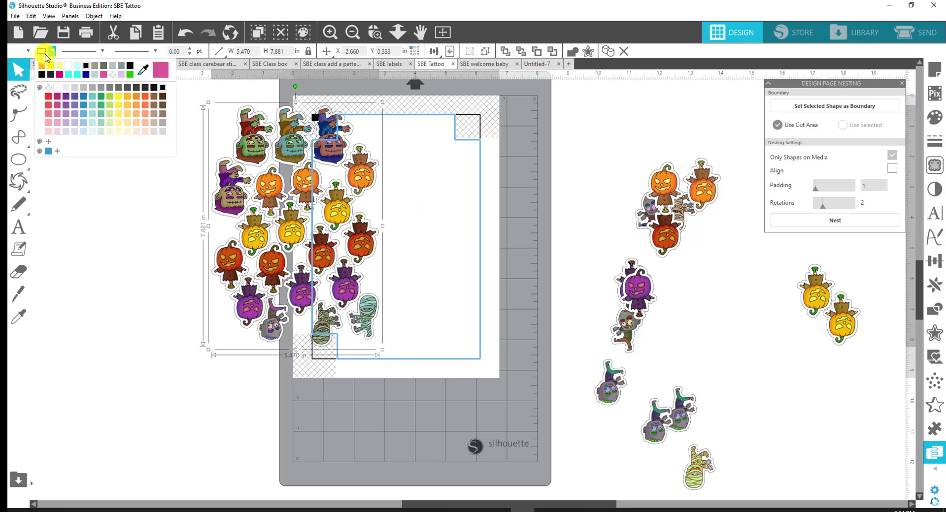
{"action": "left_click", "coordinate": [85, 91]}
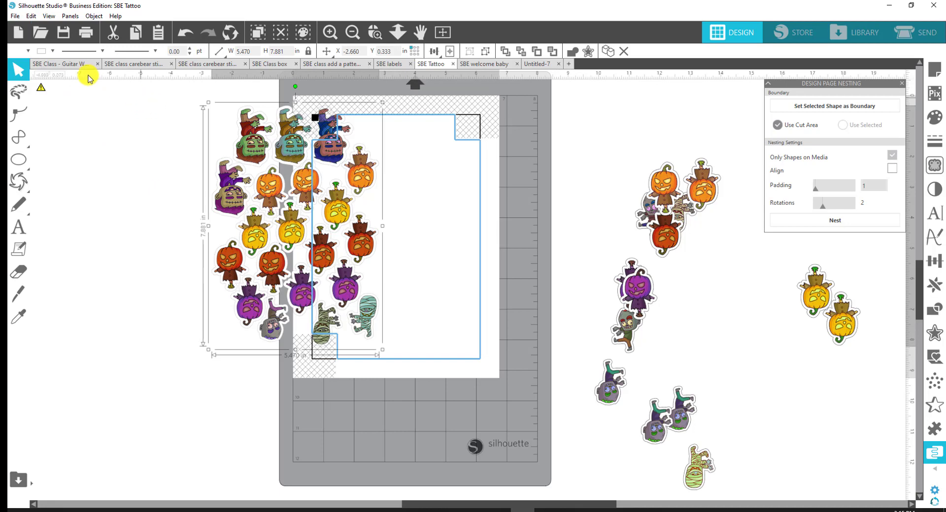
Save the selected group to Downloads as a JPEG named "for cricut" at 150 dots per inch.
{"action": "left_click", "coordinate": [15, 16]}
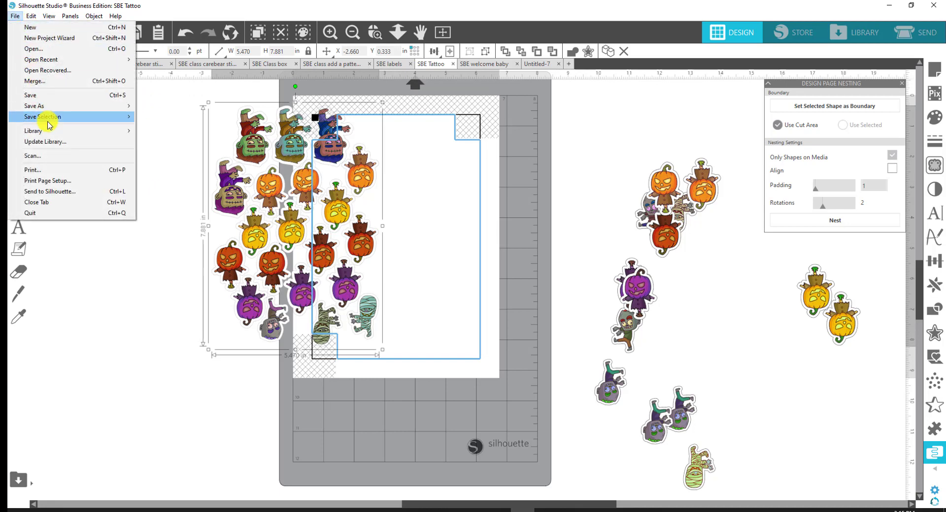
{"action": "mouse_move", "coordinate": [49, 117]}
{"action": "left_click", "coordinate": [190, 123]}
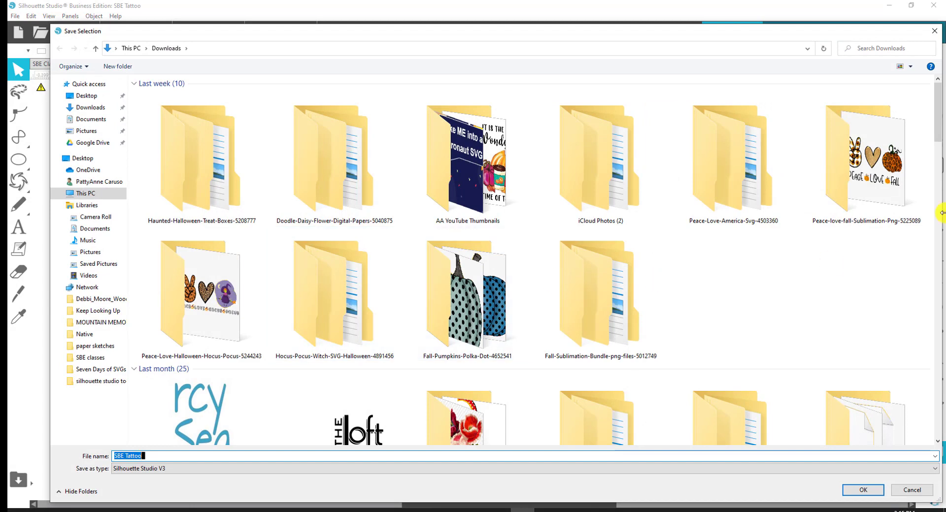
{"action": "type", "text": "for cricut"}
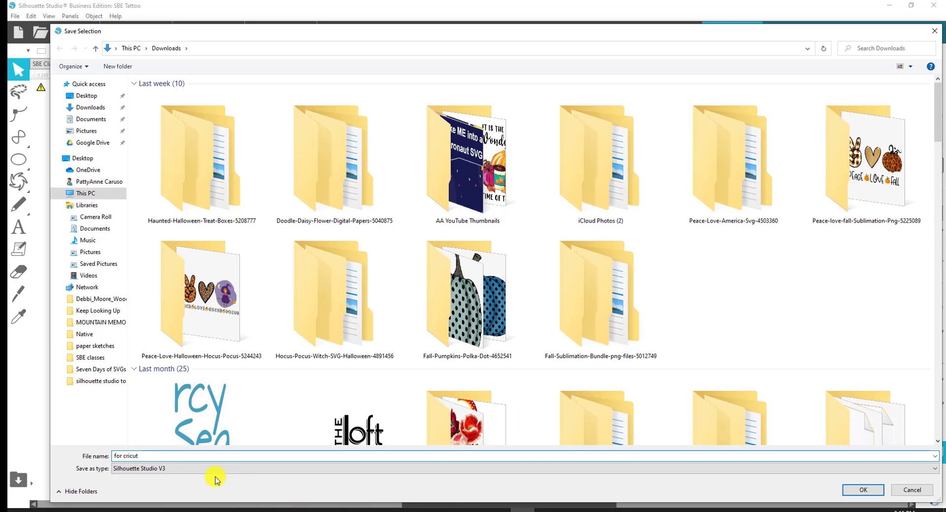
{"action": "left_click", "coordinate": [197, 470]}
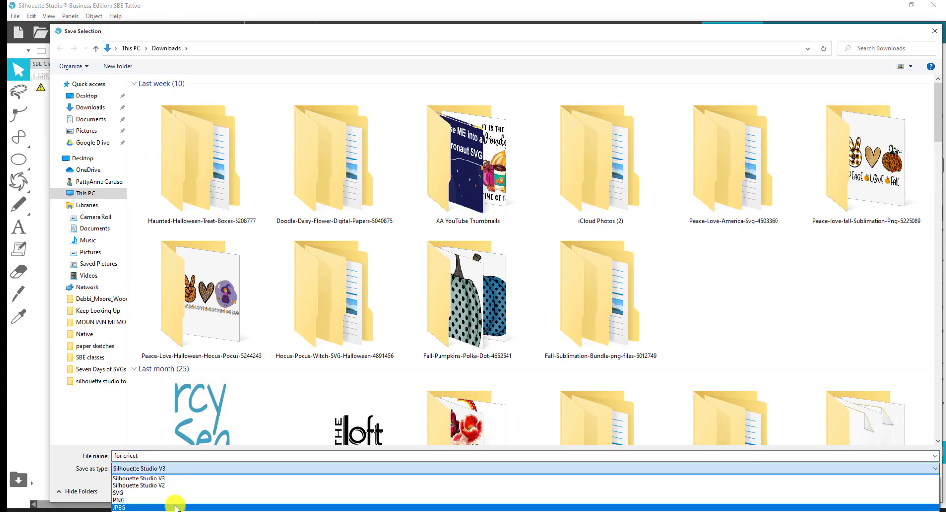
{"action": "left_click", "coordinate": [175, 507]}
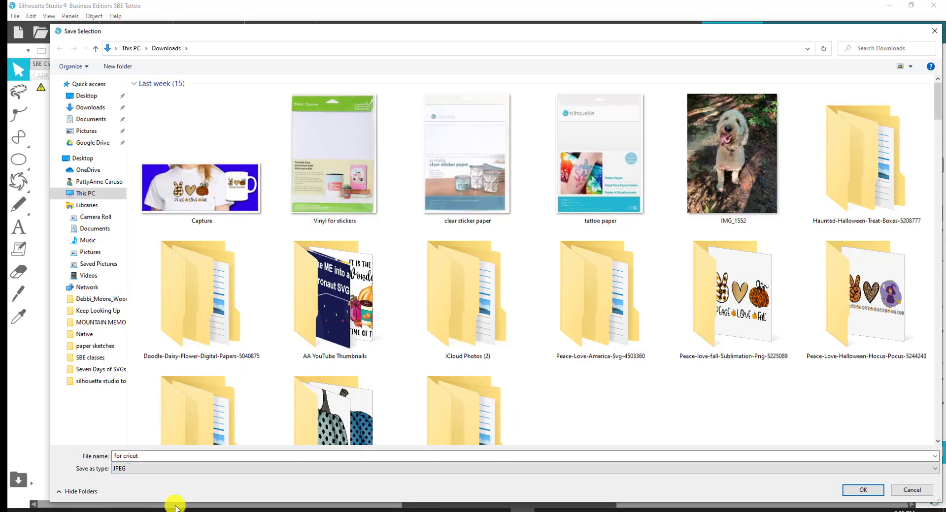
{"action": "left_click", "coordinate": [865, 492]}
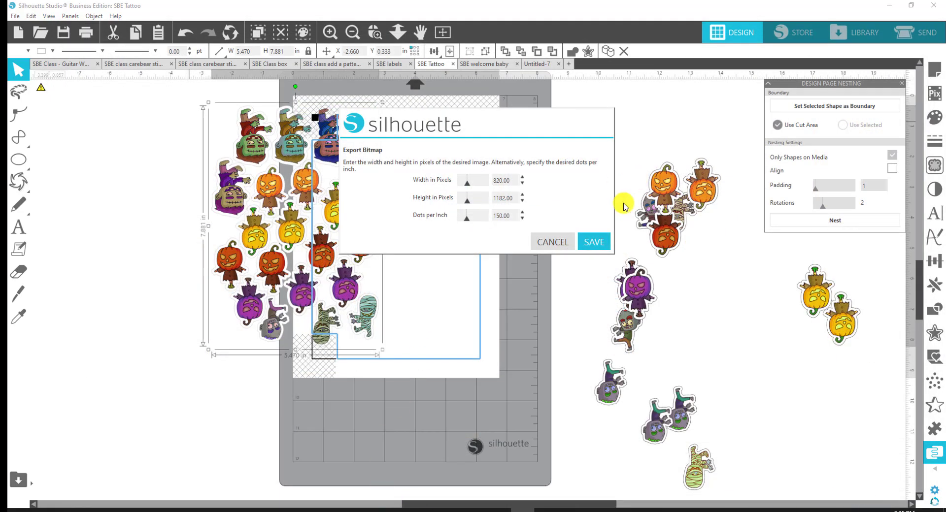
{"action": "left_click", "coordinate": [595, 241]}
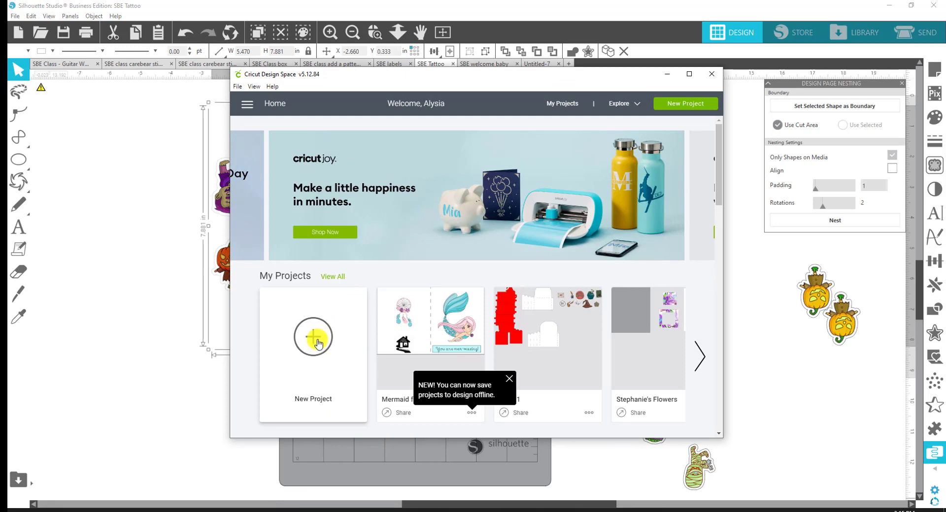
Switch to Cricut Design Space, start a new project, and upload the "for cricut" image from the Downloads folder.
{"action": "left_click", "coordinate": [317, 340]}
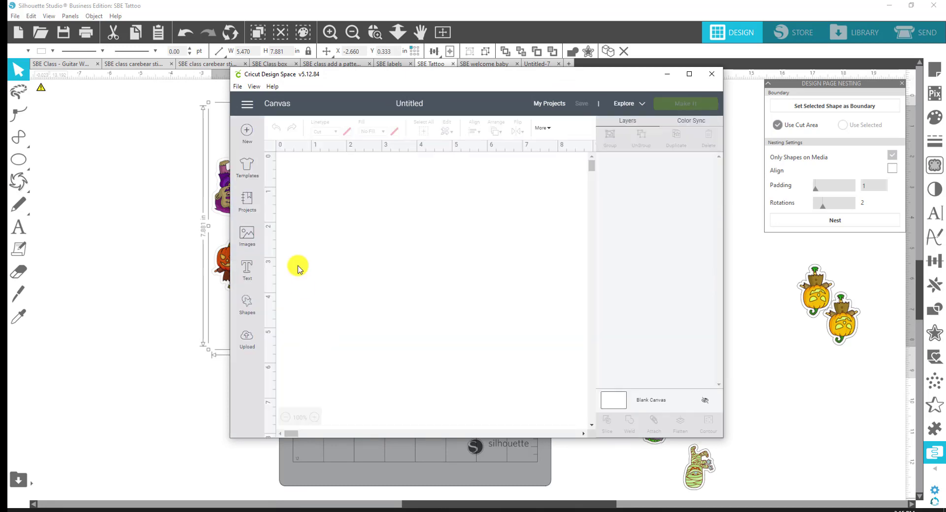
{"action": "left_click", "coordinate": [251, 336]}
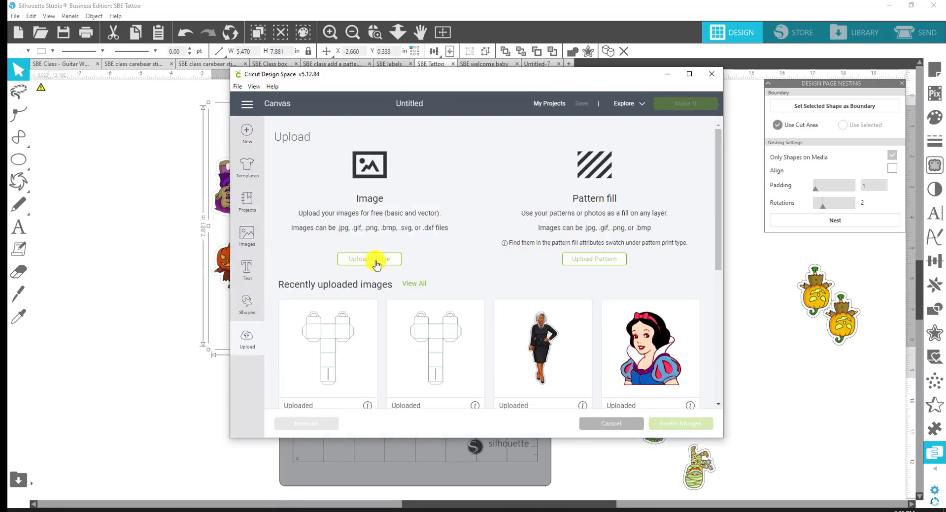
{"action": "left_click", "coordinate": [376, 265]}
{"action": "left_click", "coordinate": [468, 269]}
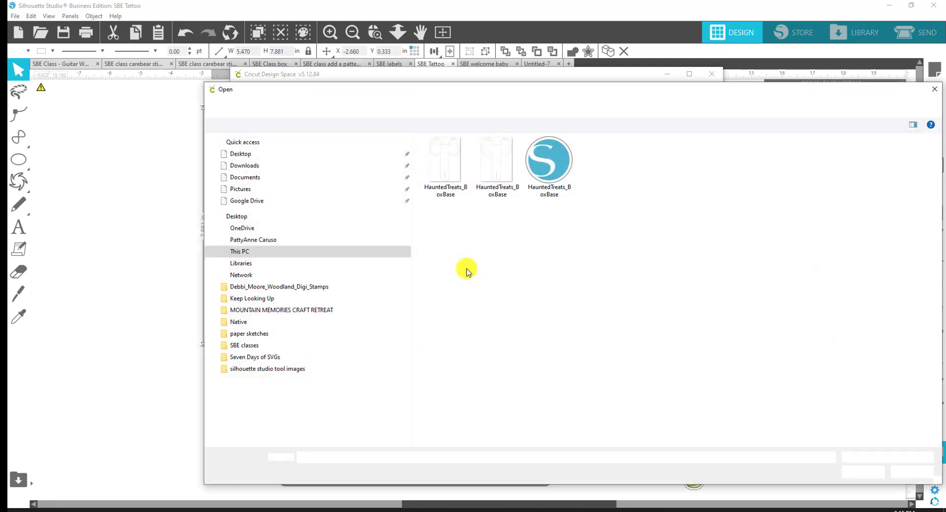
{"action": "left_click", "coordinate": [243, 165]}
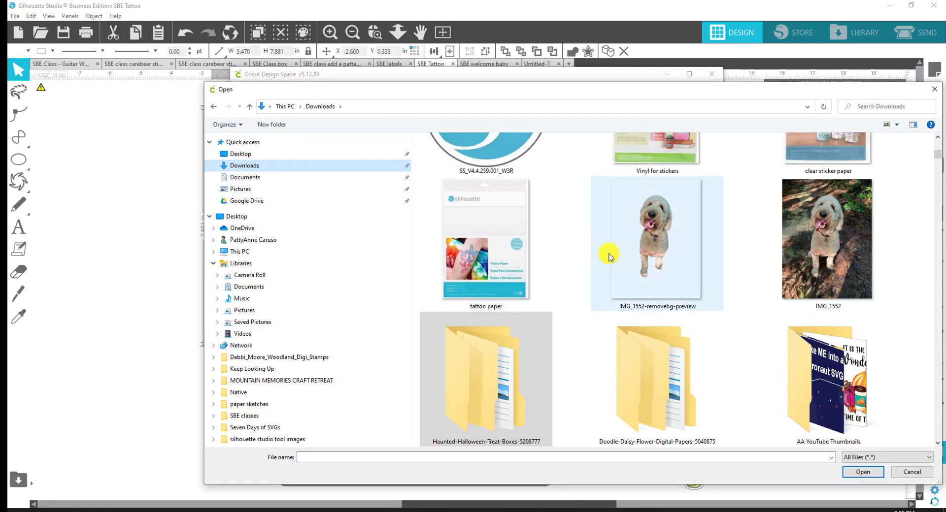
{"action": "left_click", "coordinate": [503, 224]}
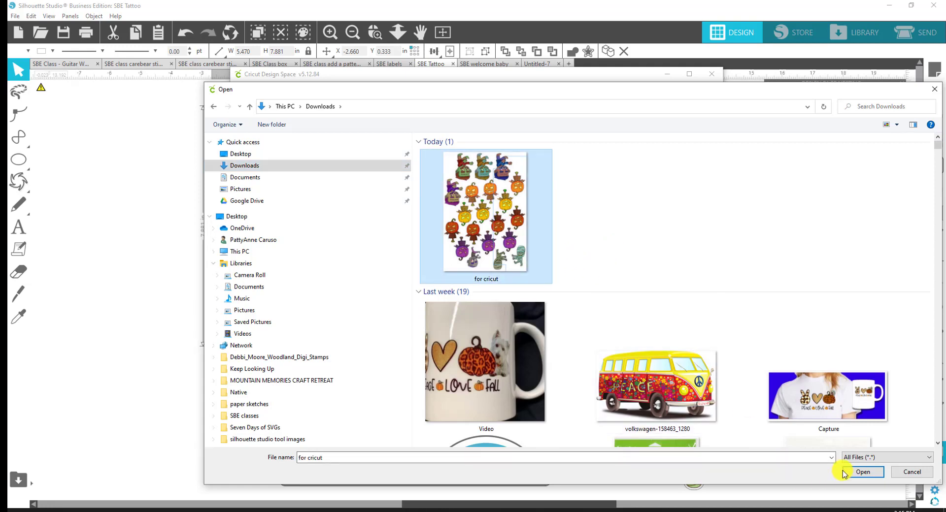
{"action": "left_click", "coordinate": [862, 472]}
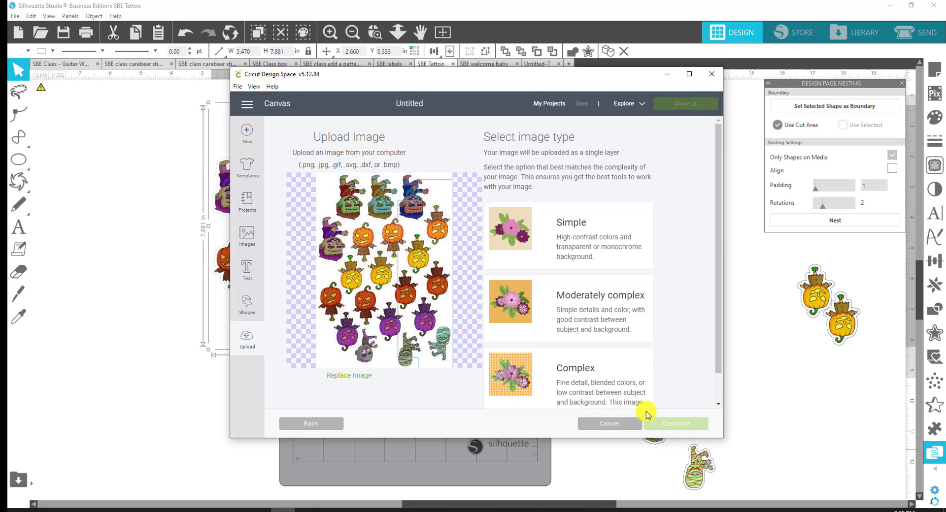
Set the uploaded image's type to Complex, continue to background removal, and maximize the Design Space window.
{"action": "left_click", "coordinate": [598, 384]}
{"action": "left_click", "coordinate": [673, 425]}
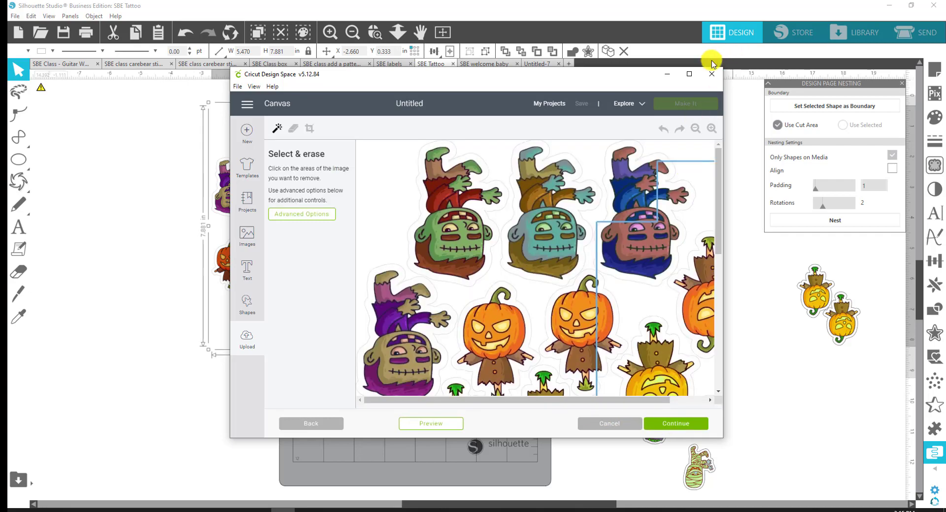
{"action": "left_click", "coordinate": [689, 74]}
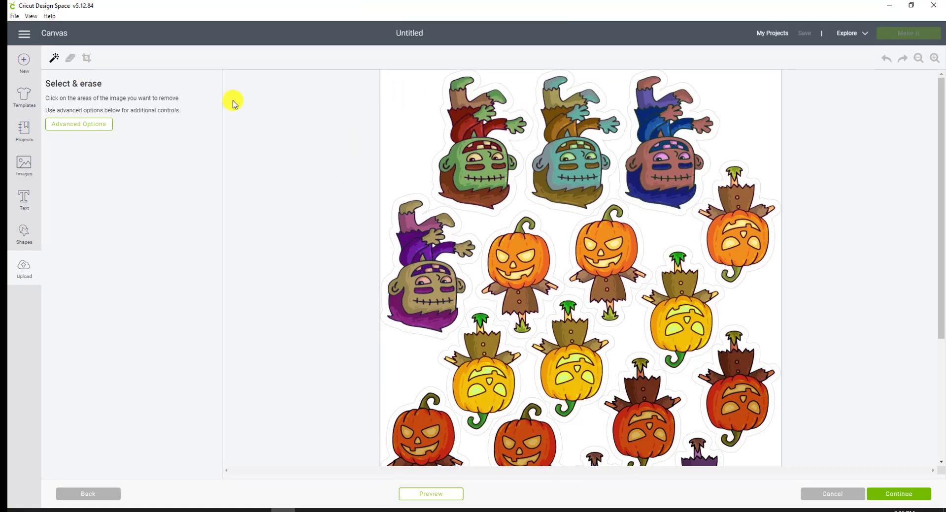
Undo the first background erase and remove the white background around the upper figures with a color tolerance of 8.
{"action": "left_click", "coordinate": [412, 90]}
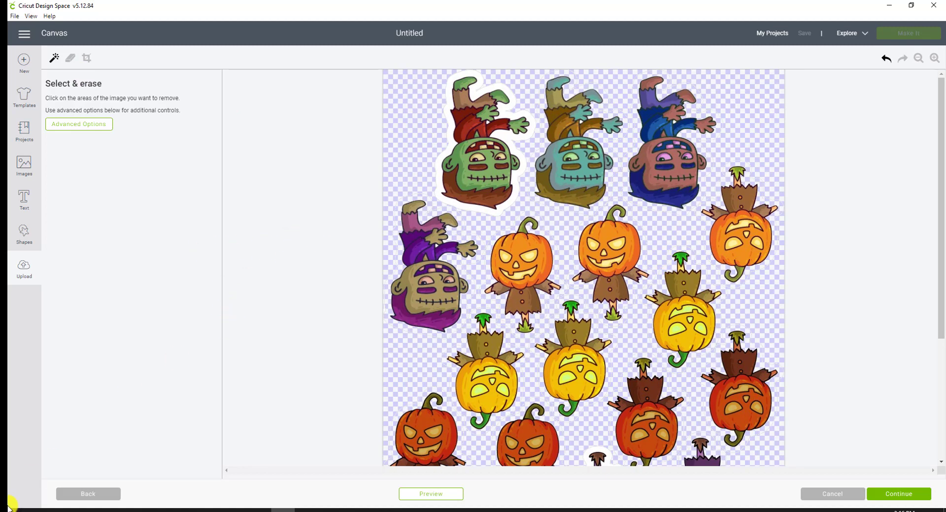
{"action": "left_click", "coordinate": [885, 58]}
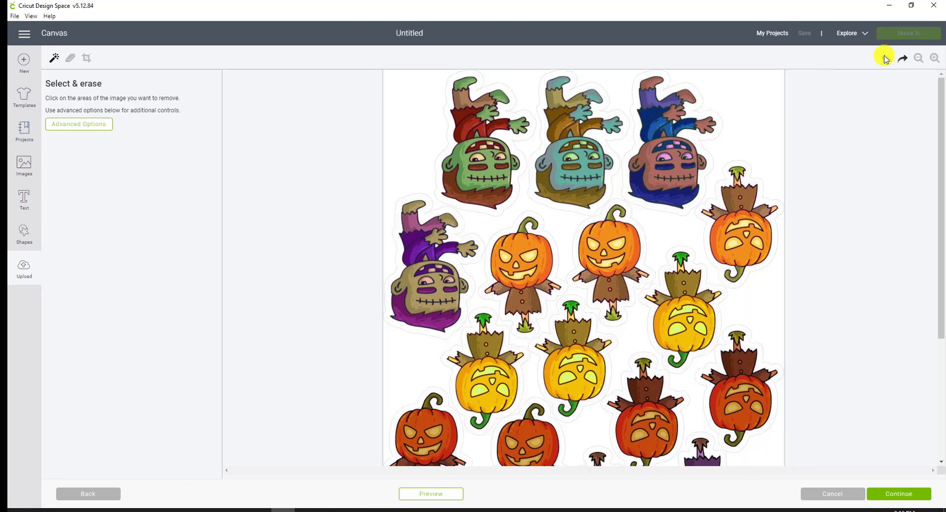
{"action": "left_click", "coordinate": [78, 128]}
{"action": "left_click_drag", "start_coordinate": [78, 186], "coordinate": [24, 190]}
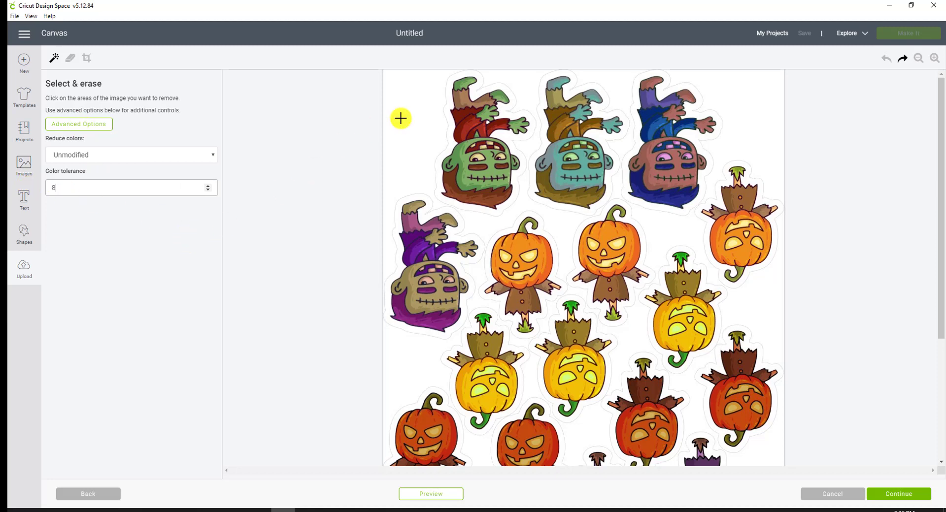
{"action": "left_click", "coordinate": [410, 105]}
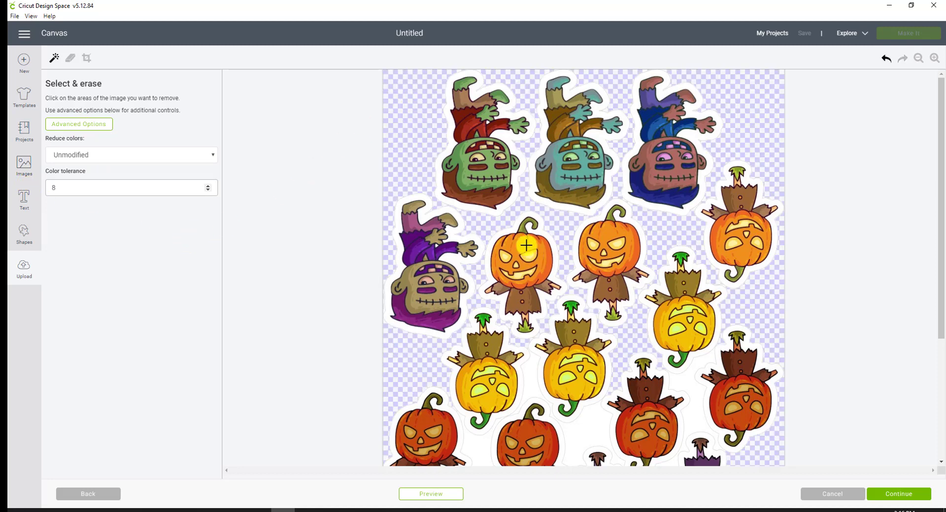
Erase the remaining white background between the lower pumpkins and check the whole image.
{"action": "scroll", "coordinate": [652, 260], "scroll_direction": "down", "scroll_amount": 3}
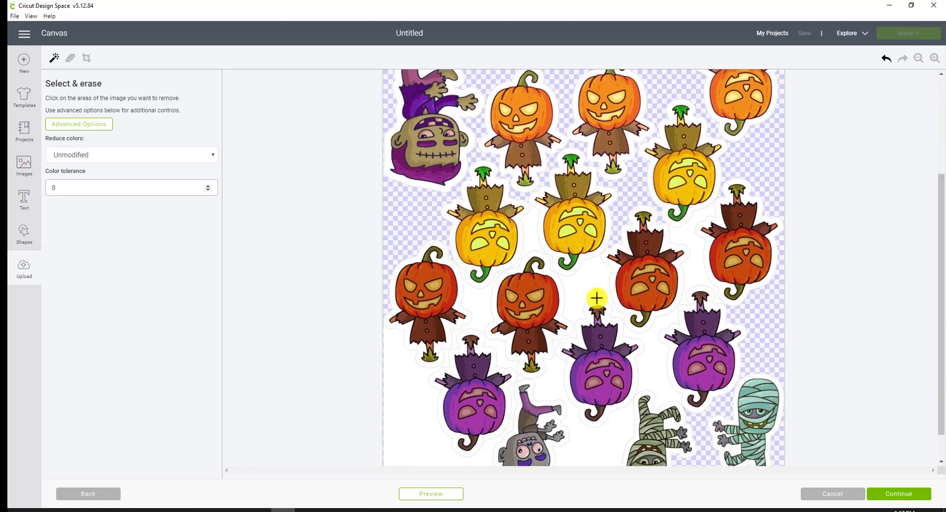
{"action": "left_click", "coordinate": [694, 277]}
{"action": "scroll", "coordinate": [788, 272], "scroll_direction": "down", "scroll_amount": 1}
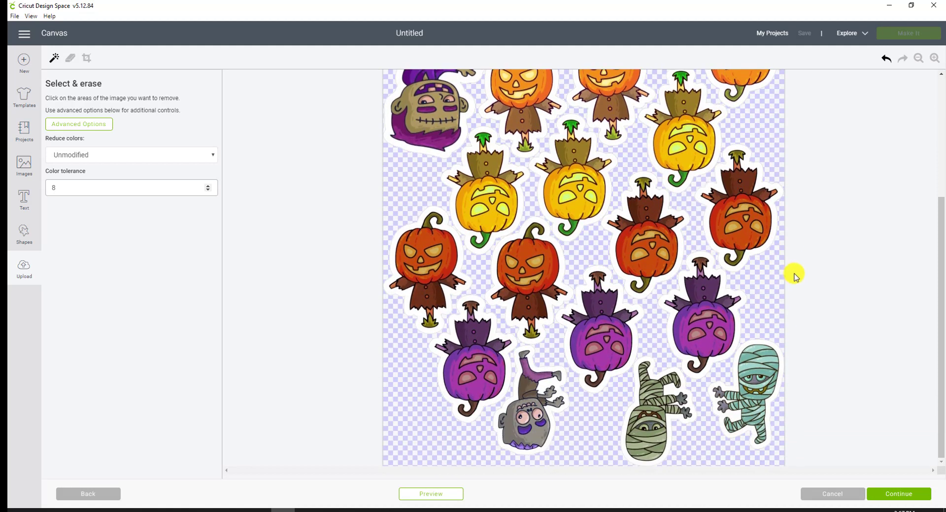
{"action": "scroll", "coordinate": [795, 277], "scroll_direction": "up", "scroll_amount": 5}
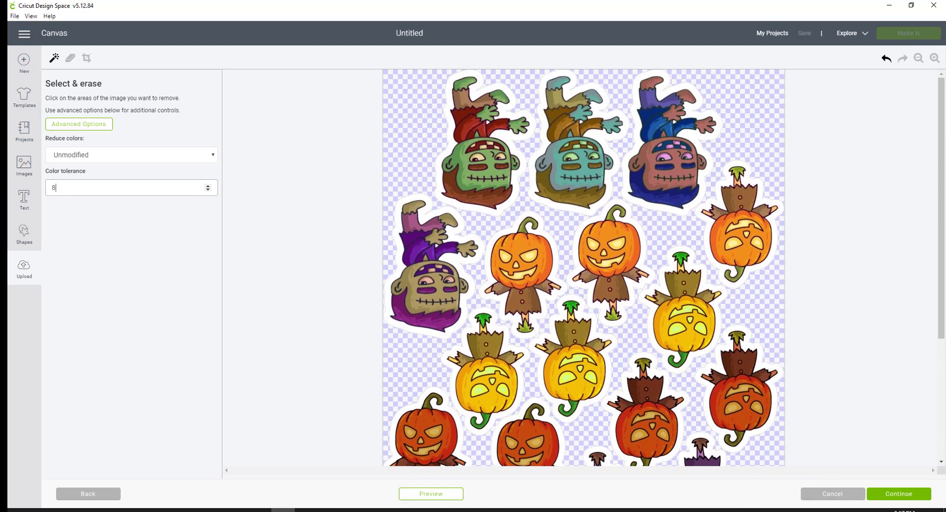
Save the upload as a Print Then Cut image named "for cricut" and place it on the canvas at about X 7.35, Y 0.92.
{"action": "left_click", "coordinate": [890, 495]}
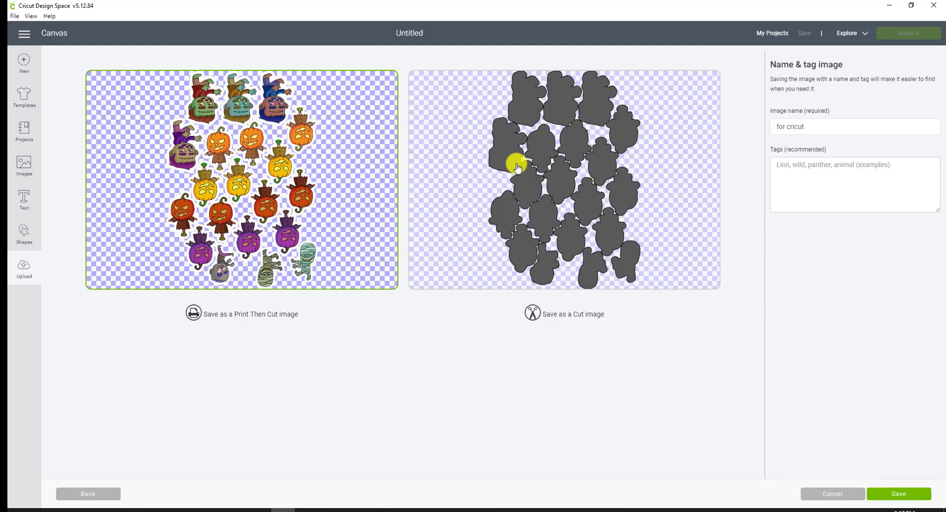
{"action": "left_click", "coordinate": [907, 495]}
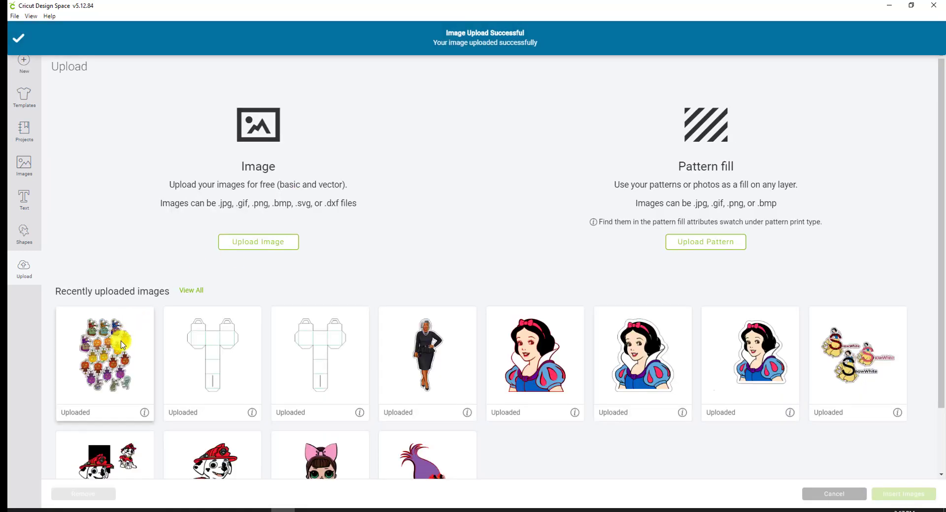
{"action": "left_click", "coordinate": [122, 345]}
{"action": "left_click", "coordinate": [901, 495]}
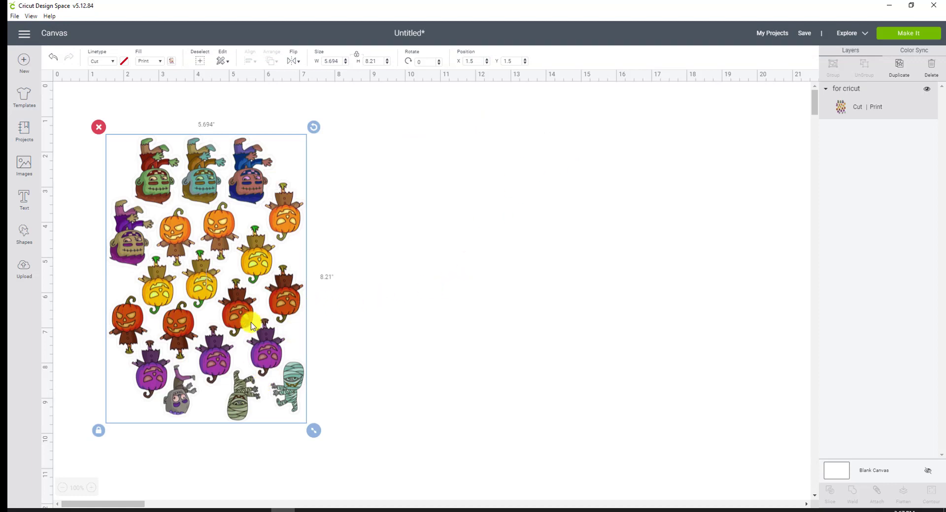
{"action": "left_click_drag", "start_coordinate": [280, 177], "coordinate": [486, 156]}
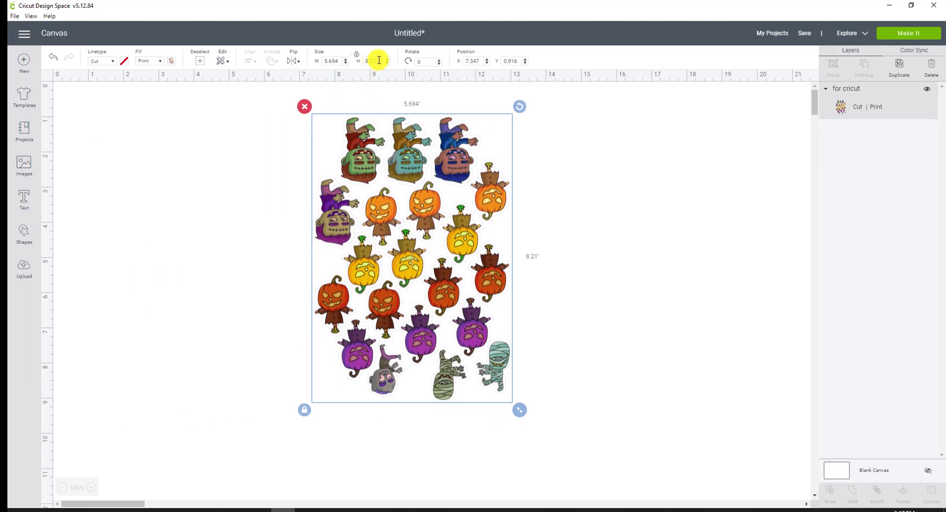
Set the height of the "for cricut" image to 9.25 inches, keeping its proportions locked.
{"action": "double_click", "coordinate": [371, 59]}
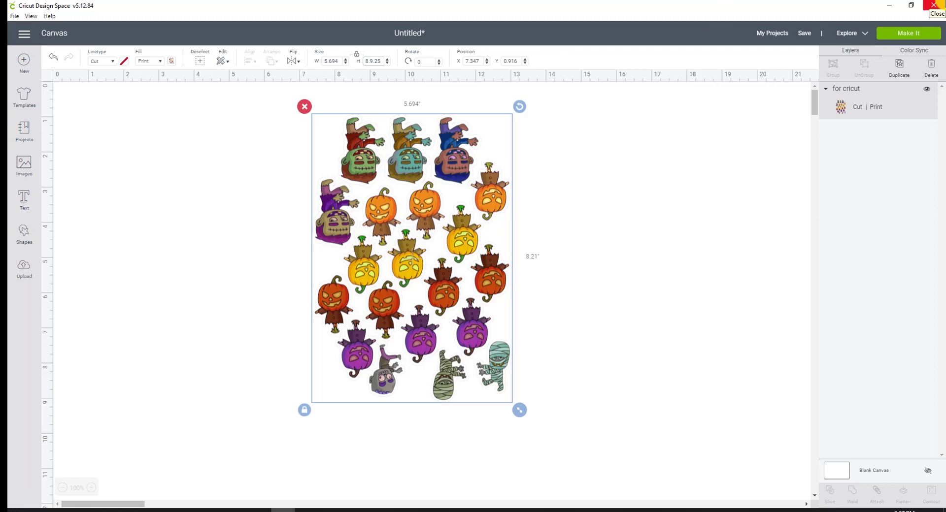
{"action": "key", "text": "Return"}
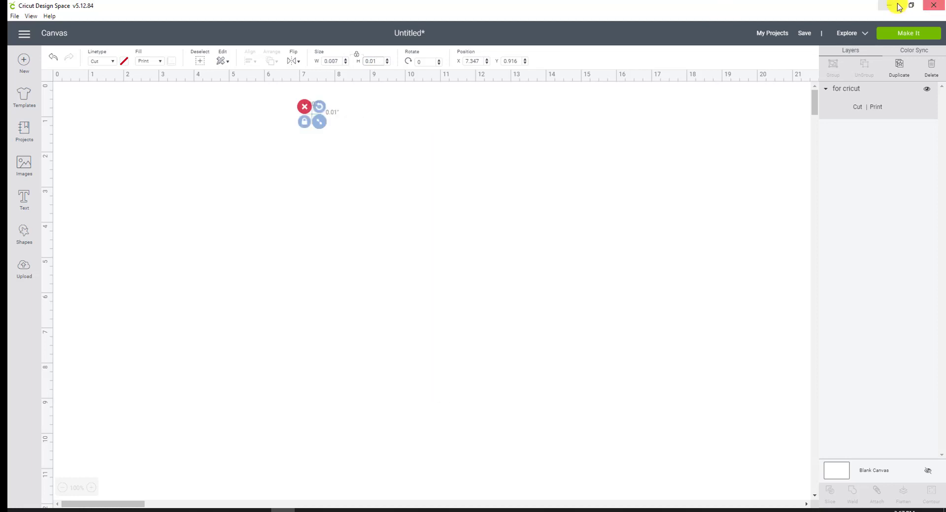
{"action": "triple_click", "coordinate": [374, 61]}
{"action": "type", "text": "9.25"}
{"action": "key", "text": "Return"}
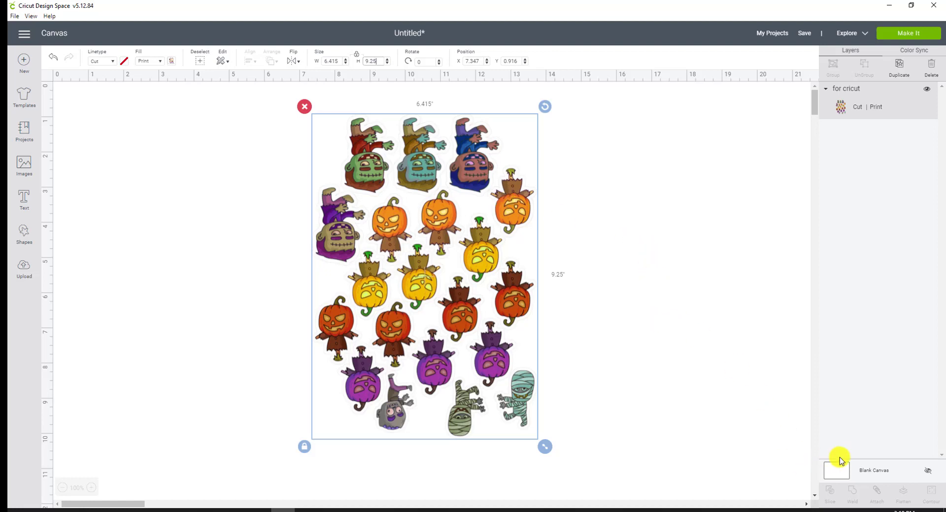
Change the blank canvas color to dark blue to make the white borders around the figures stand out.
{"action": "left_click", "coordinate": [879, 476]}
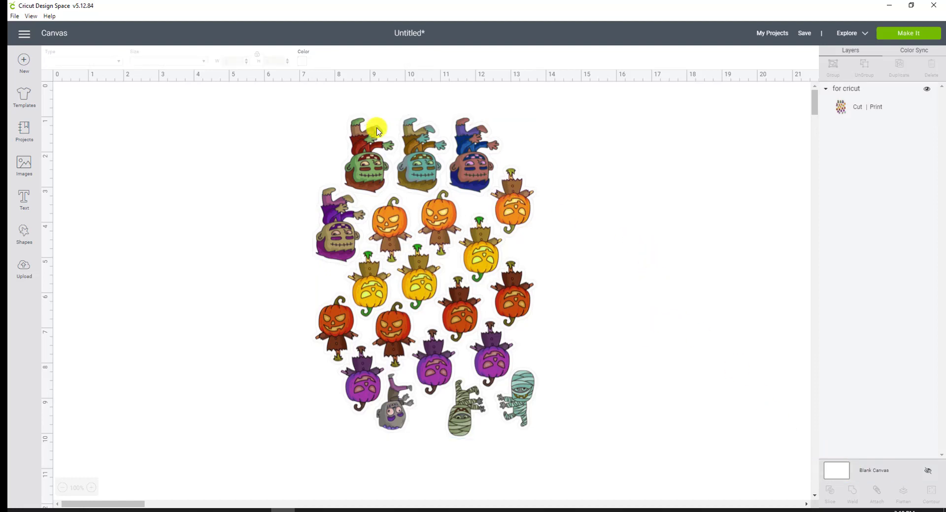
{"action": "left_click", "coordinate": [302, 60]}
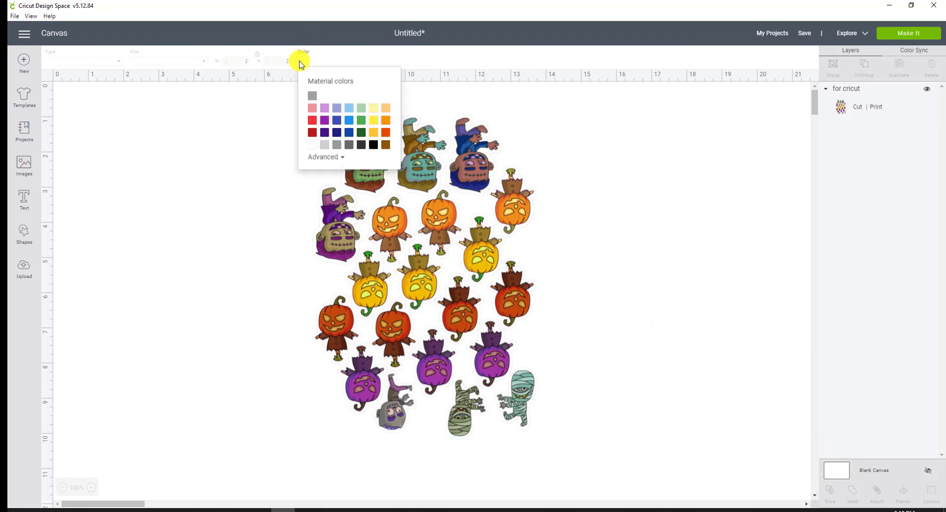
{"action": "left_click", "coordinate": [349, 132]}
{"action": "left_click", "coordinate": [737, 274]}
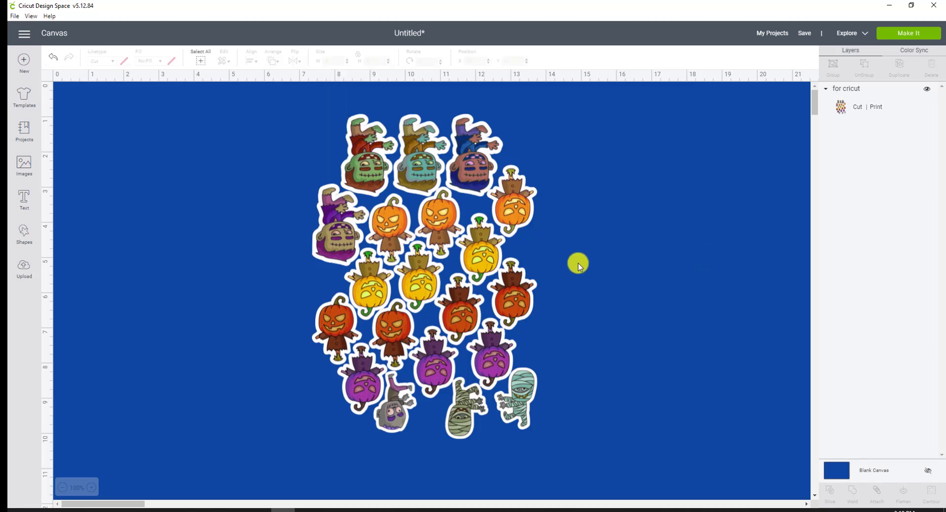
Send the resized print-and-cut sheet to mat preparation.
{"action": "left_click", "coordinate": [919, 37]}
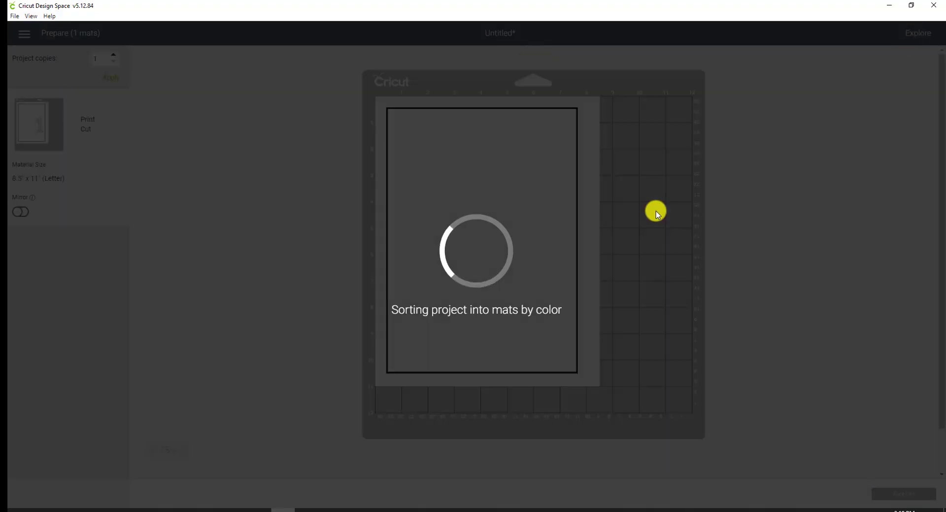